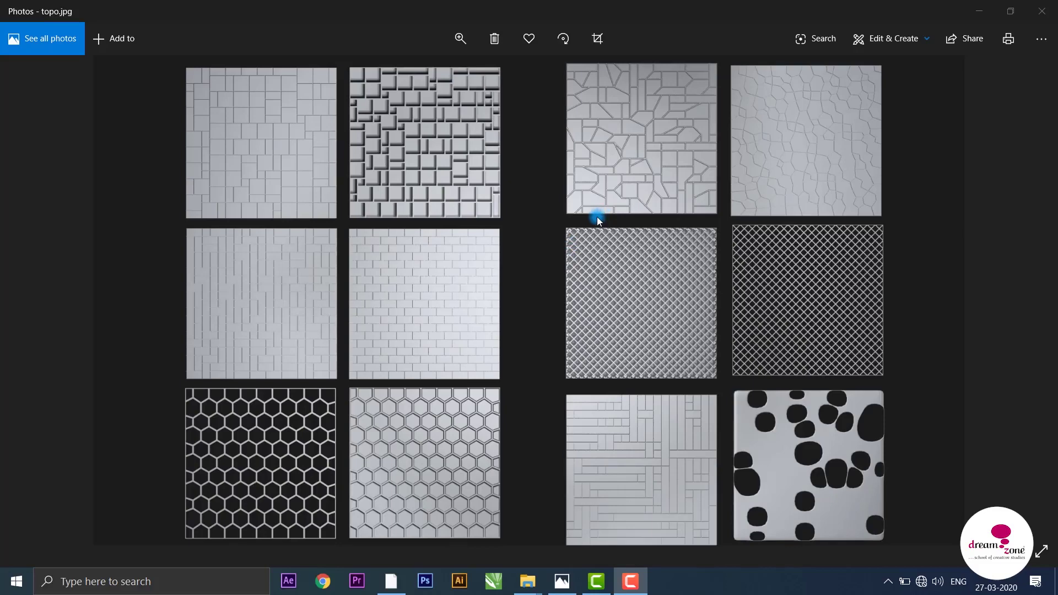
- Zoom into topo.jpg and pan across the brick, hexagon and diamond lattice patterns
{"action": "left_click", "coordinate": [460, 38]}
{"action": "left_click_drag", "start_coordinate": [396, 74], "coordinate": [405, 77]}
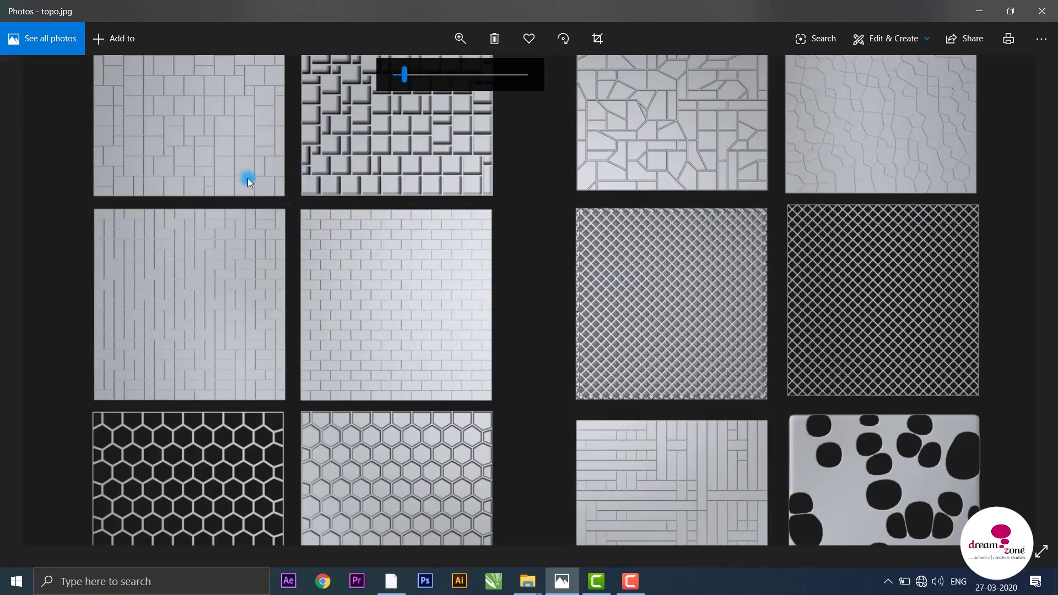
{"action": "left_click_drag", "start_coordinate": [404, 74], "coordinate": [418, 74]}
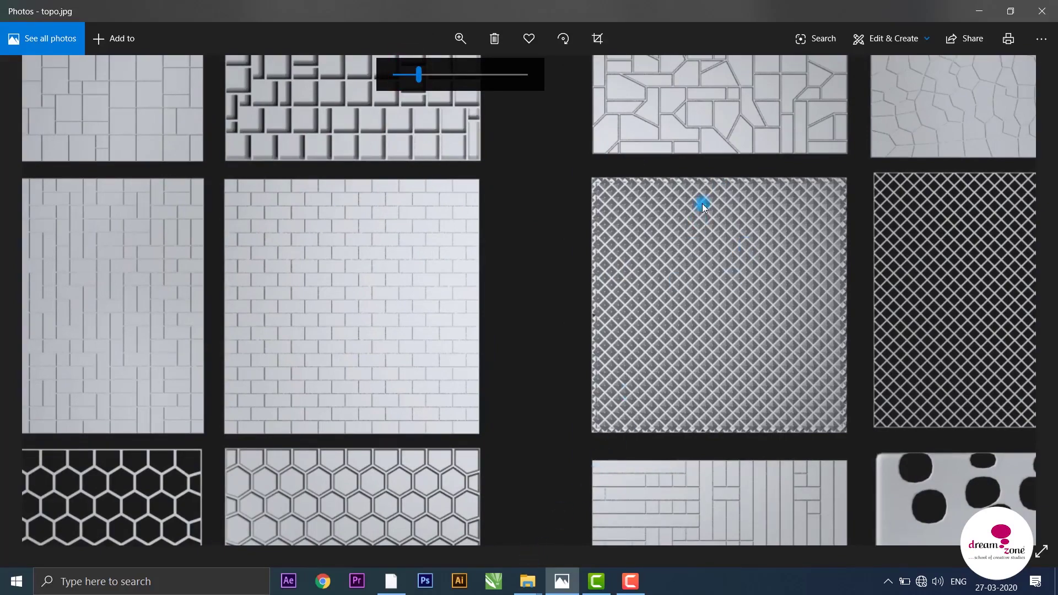
{"action": "mouse_move", "coordinate": [701, 203]}
{"action": "left_mouse_down"}
{"action": "mouse_move", "coordinate": [417, 349]}
{"action": "mouse_move", "coordinate": [464, 188]}
{"action": "left_mouse_up"}
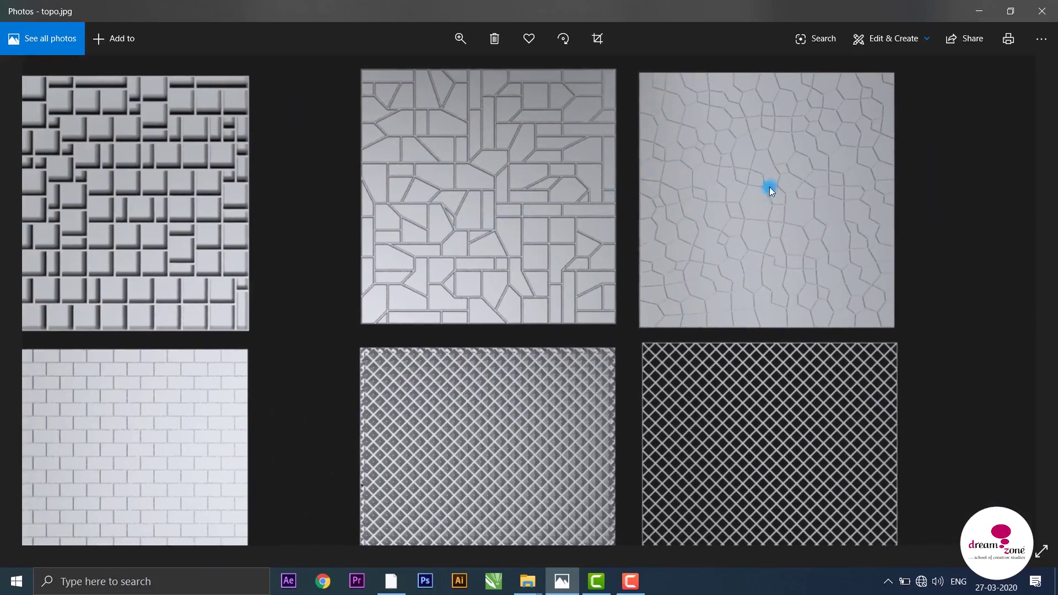
{"action": "mouse_move", "coordinate": [543, 263]}
{"action": "left_mouse_down"}
{"action": "mouse_move", "coordinate": [523, 280]}
{"action": "mouse_move", "coordinate": [439, 265]}
{"action": "mouse_move", "coordinate": [420, 184]}
{"action": "mouse_move", "coordinate": [506, 191]}
{"action": "left_mouse_up"}
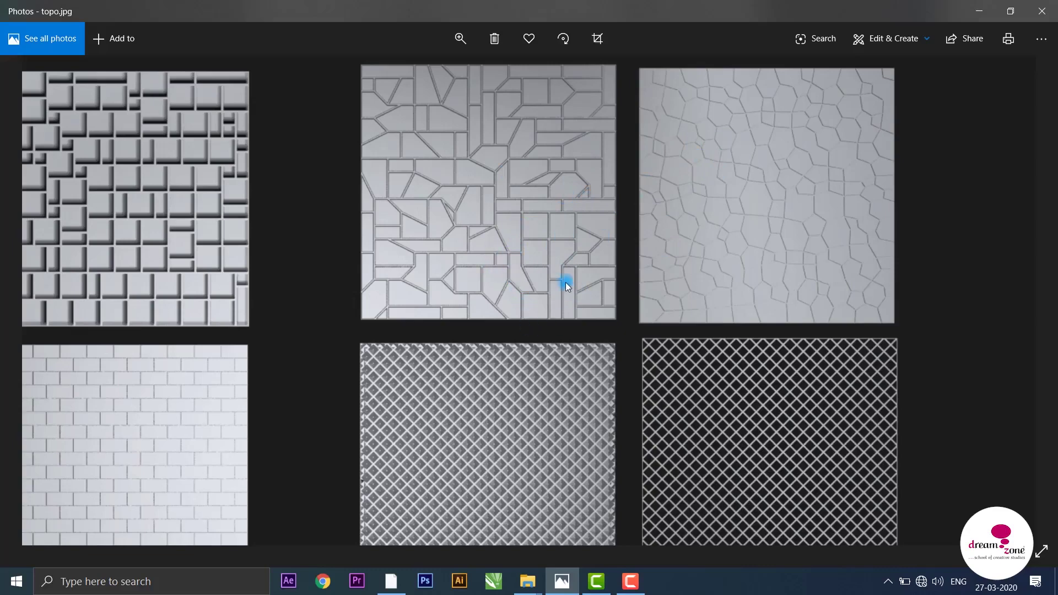
{"action": "left_click_drag", "start_coordinate": [705, 309], "coordinate": [808, 90]}
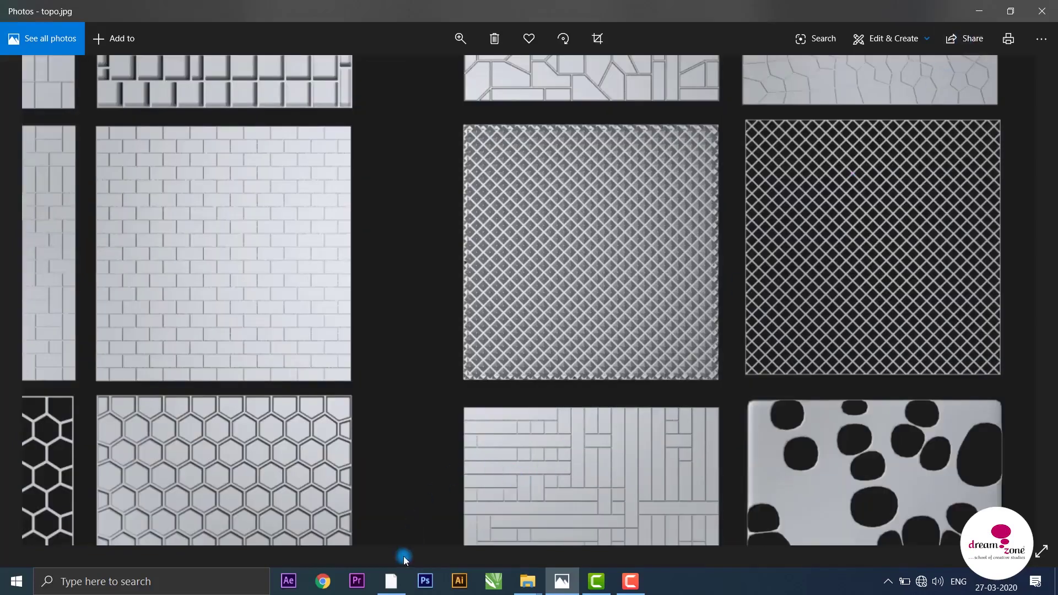
- Show the Topology scene in a Perspective view with edged faces hidden
{"action": "left_click", "coordinate": [398, 580]}
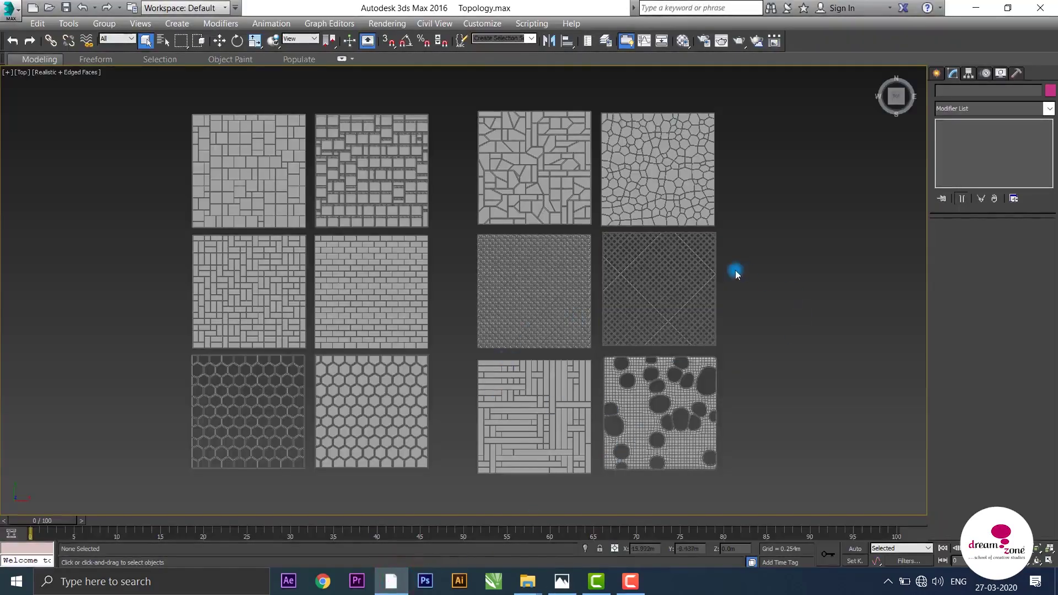
{"action": "mouse_move", "coordinate": [437, 324]}
{"action": "middle_mouse_down", "text": "alt"}
{"action": "mouse_move", "coordinate": [439, 273]}
{"action": "mouse_move", "coordinate": [438, 297]}
{"action": "mouse_move", "coordinate": [479, 274]}
{"action": "mouse_move", "coordinate": [427, 316]}
{"action": "mouse_move", "coordinate": [605, 274]}
{"action": "mouse_move", "coordinate": [380, 286]}
{"action": "middle_mouse_up", "text": "alt"}
{"action": "scroll", "coordinate": [380, 286], "scroll_direction": "up", "scroll_amount": 4}
{"action": "key", "text": "p"}
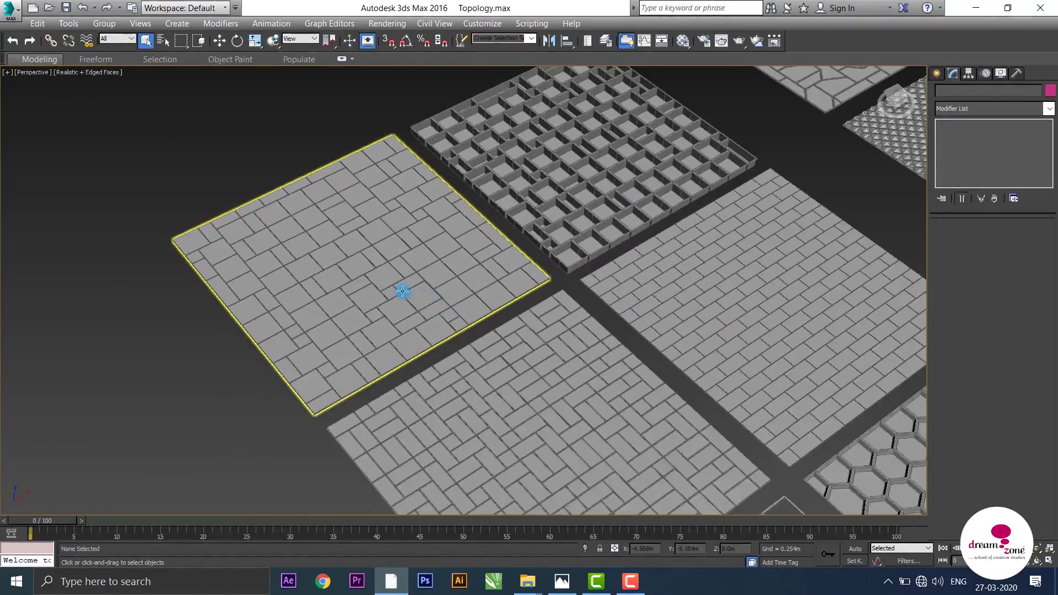
{"action": "mouse_move", "coordinate": [447, 287]}
{"action": "middle_mouse_down"}
{"action": "mouse_move", "coordinate": [554, 307]}
{"action": "mouse_move", "coordinate": [378, 314]}
{"action": "mouse_move", "coordinate": [373, 332]}
{"action": "middle_mouse_up"}
{"action": "scroll", "coordinate": [380, 313], "scroll_direction": "up", "scroll_amount": 5}
{"action": "scroll", "coordinate": [407, 283], "scroll_direction": "down", "scroll_amount": 2}
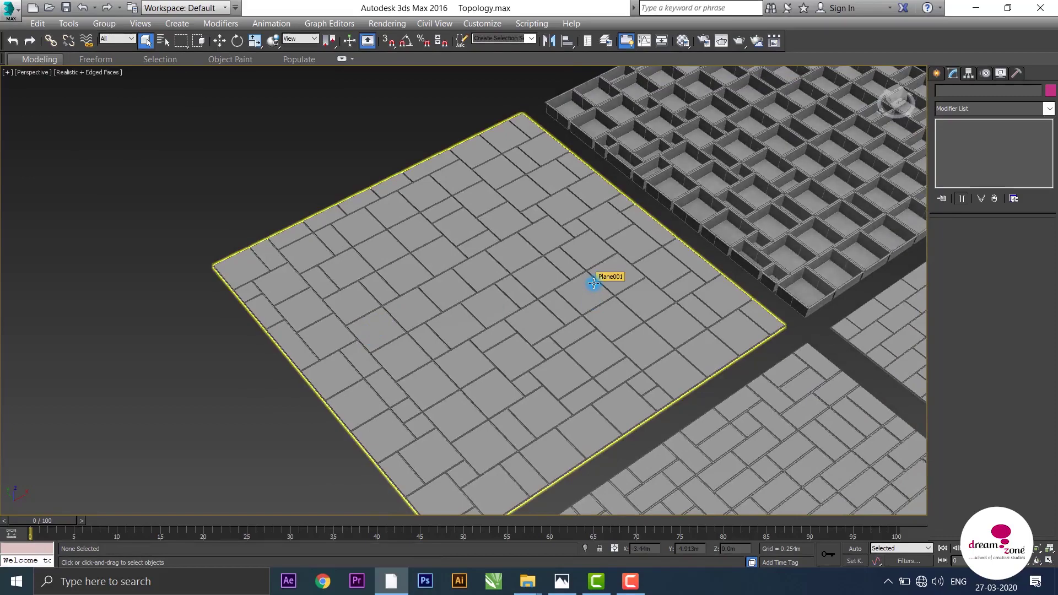
{"action": "key", "text": "F4"}
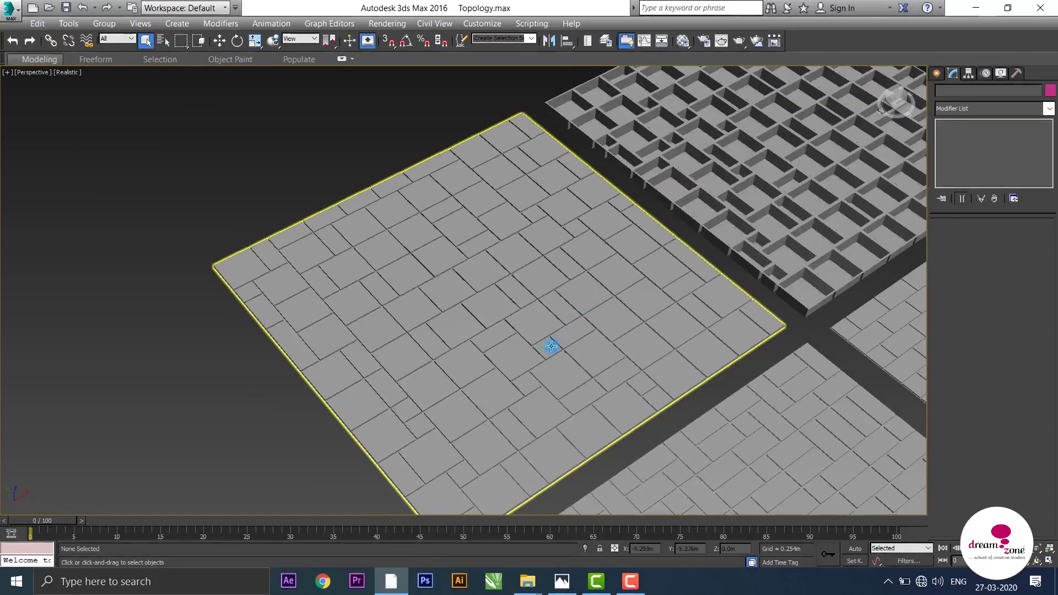
- Orbit and pan around the stone-tiled panel from above and low oblique angles
{"action": "mouse_move", "coordinate": [524, 292]}
{"action": "middle_mouse_down", "text": "alt"}
{"action": "mouse_move", "coordinate": [446, 304]}
{"action": "mouse_move", "coordinate": [415, 356]}
{"action": "mouse_move", "coordinate": [421, 314]}
{"action": "mouse_move", "coordinate": [425, 371]}
{"action": "middle_mouse_up", "text": "alt"}
{"action": "middle_click_drag", "start_coordinate": [515, 258], "coordinate": [535, 247], "text": "alt"}
{"action": "scroll", "coordinate": [535, 247], "scroll_direction": "up", "scroll_amount": 5}
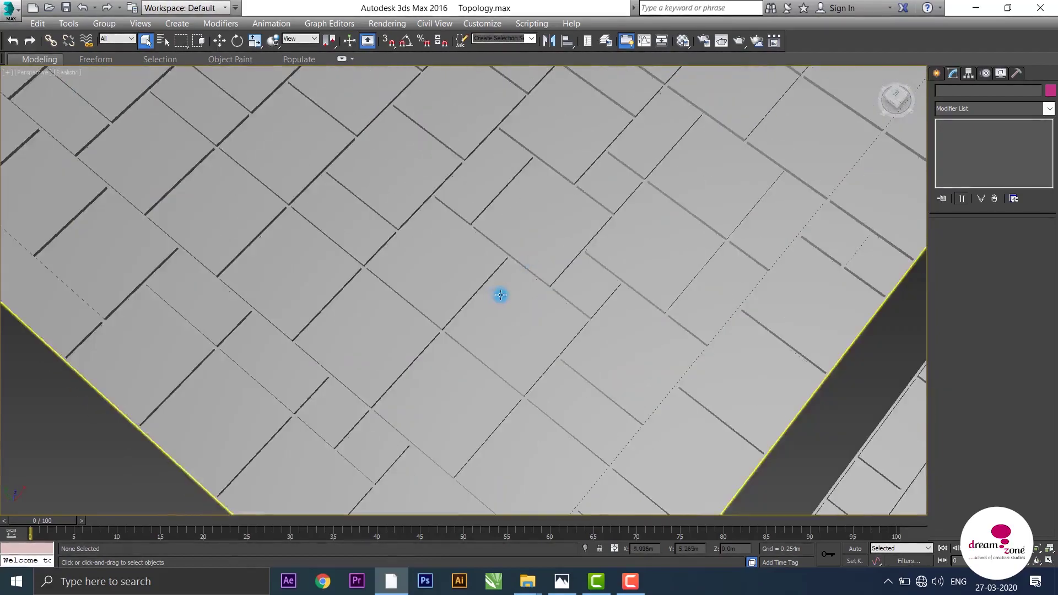
{"action": "mouse_move", "coordinate": [497, 295]}
{"action": "middle_mouse_down", "text": "alt"}
{"action": "mouse_move", "coordinate": [494, 255]}
{"action": "mouse_move", "coordinate": [480, 262]}
{"action": "middle_mouse_up", "text": "alt"}
{"action": "scroll", "coordinate": [480, 262], "scroll_direction": "down", "scroll_amount": 3}
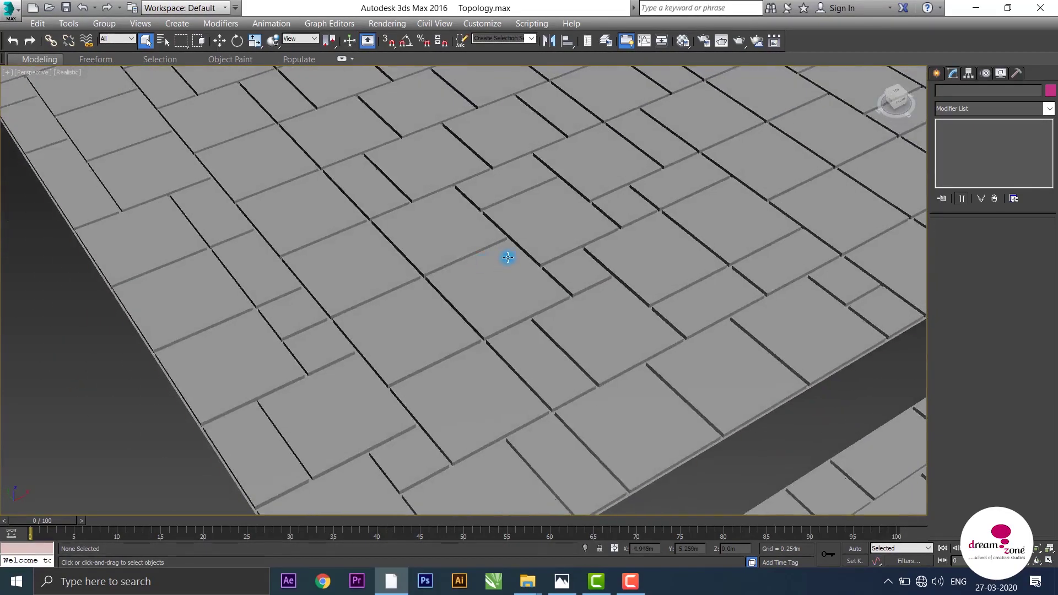
{"action": "scroll", "coordinate": [508, 255], "scroll_direction": "down", "scroll_amount": 3}
{"action": "scroll", "coordinate": [441, 233], "scroll_direction": "up", "scroll_amount": 4}
{"action": "middle_click_drag", "start_coordinate": [441, 233], "coordinate": [308, 359]}
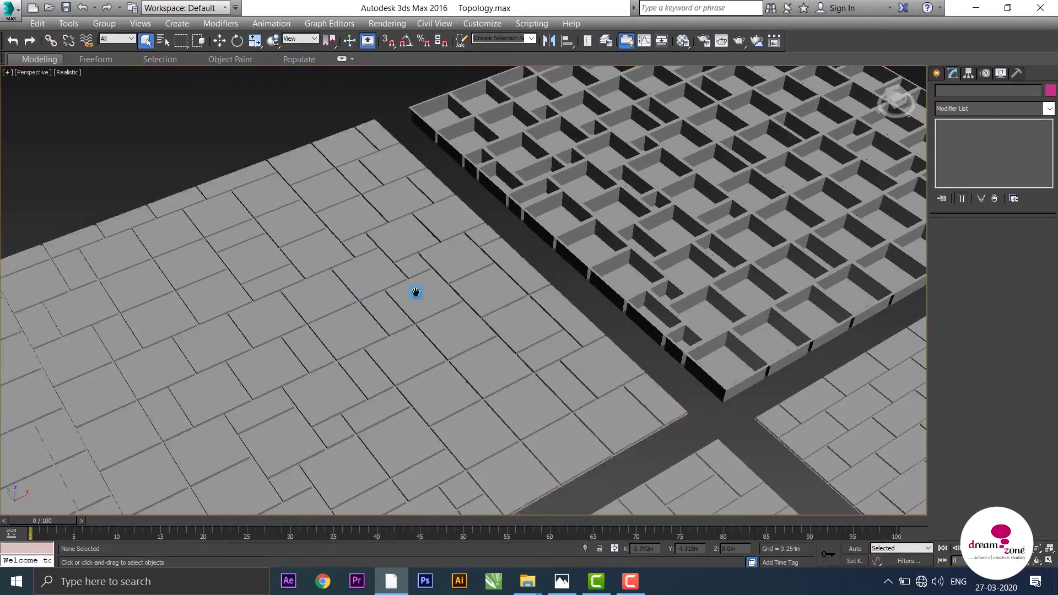
{"action": "scroll", "coordinate": [416, 293], "scroll_direction": "down", "scroll_amount": 2}
{"action": "scroll", "coordinate": [377, 272], "scroll_direction": "up", "scroll_amount": 4}
{"action": "scroll", "coordinate": [425, 279], "scroll_direction": "up", "scroll_amount": 2}
{"action": "scroll", "coordinate": [438, 307], "scroll_direction": "down", "scroll_amount": 3}
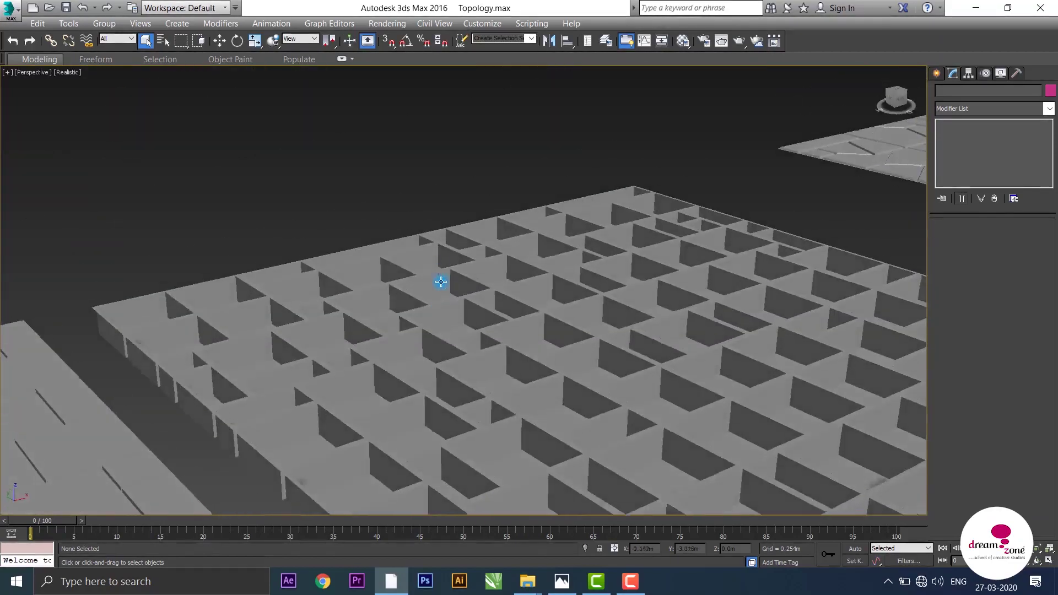
{"action": "scroll", "coordinate": [437, 281], "scroll_direction": "up", "scroll_amount": 4}
- Inspect the walled panel from a low orbit, framing the whole panel
{"action": "middle_click_drag", "start_coordinate": [432, 319], "coordinate": [433, 284], "text": "alt"}
{"action": "scroll", "coordinate": [433, 285], "scroll_direction": "down", "scroll_amount": 1}
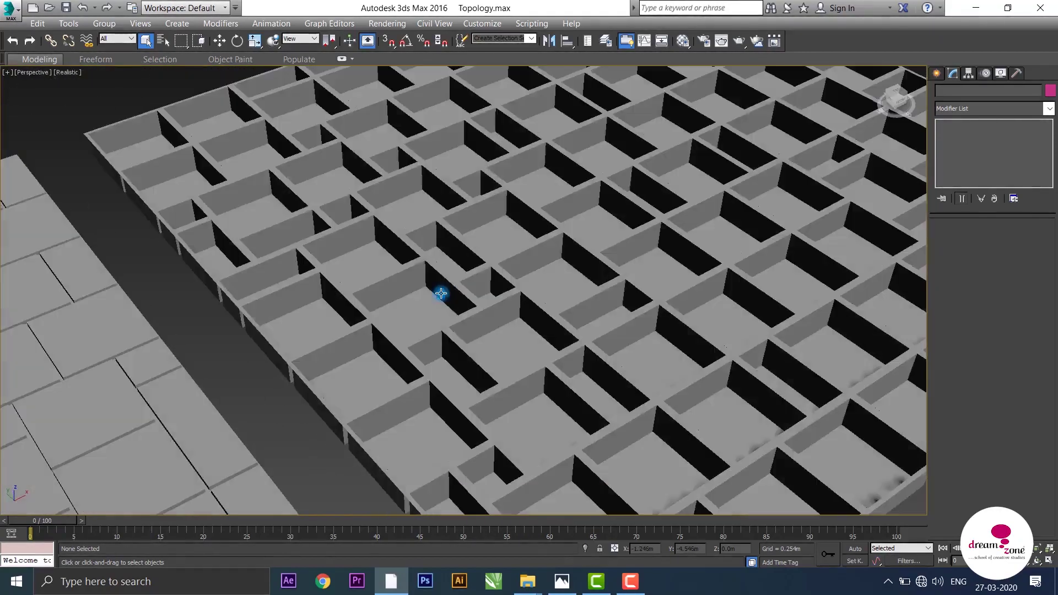
{"action": "scroll", "coordinate": [439, 295], "scroll_direction": "down", "scroll_amount": 3}
{"action": "scroll", "coordinate": [539, 288], "scroll_direction": "down", "scroll_amount": 3}
{"action": "middle_click_drag", "start_coordinate": [588, 293], "coordinate": [488, 221]}
{"action": "scroll", "coordinate": [488, 221], "scroll_direction": "down", "scroll_amount": 4}
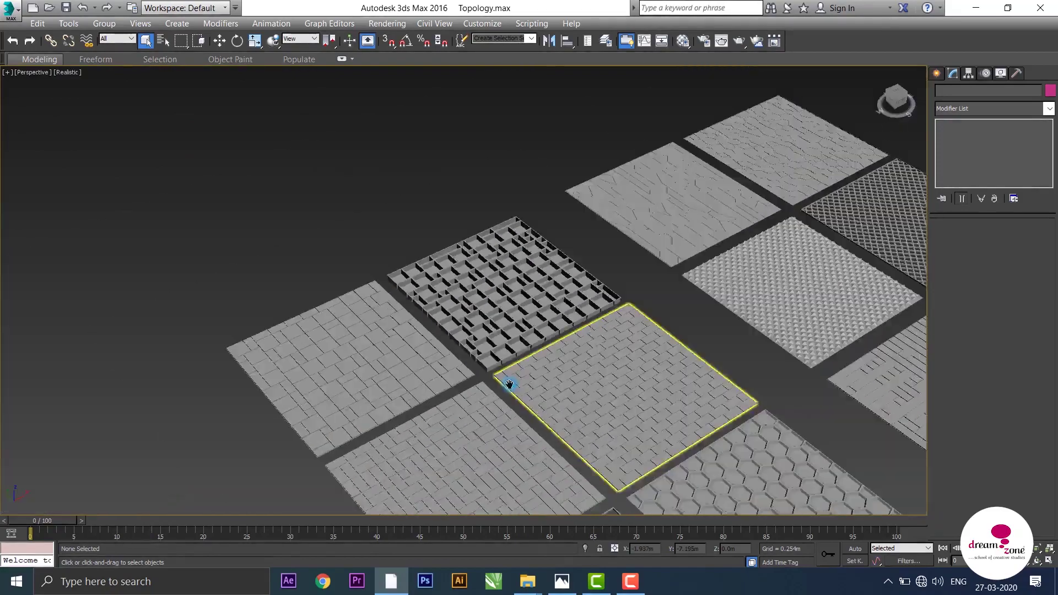
- Pan across the herringbone panel to study its tile layout
{"action": "middle_click_drag", "start_coordinate": [507, 378], "coordinate": [488, 158]}
{"action": "scroll", "coordinate": [448, 243], "scroll_direction": "up", "scroll_amount": 4}
{"action": "scroll", "coordinate": [441, 260], "scroll_direction": "down", "scroll_amount": 1}
{"action": "middle_click_drag", "start_coordinate": [441, 260], "coordinate": [543, 241]}
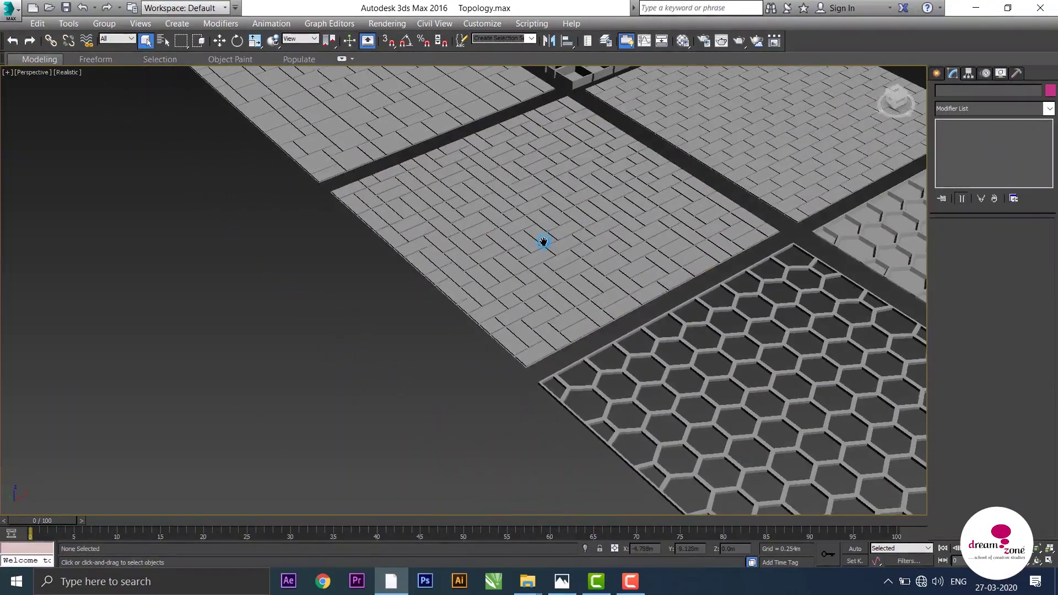
{"action": "scroll", "coordinate": [545, 274], "scroll_direction": "up", "scroll_amount": 3}
{"action": "scroll", "coordinate": [549, 242], "scroll_direction": "down", "scroll_amount": 1}
{"action": "scroll", "coordinate": [549, 242], "scroll_direction": "up", "scroll_amount": 3}
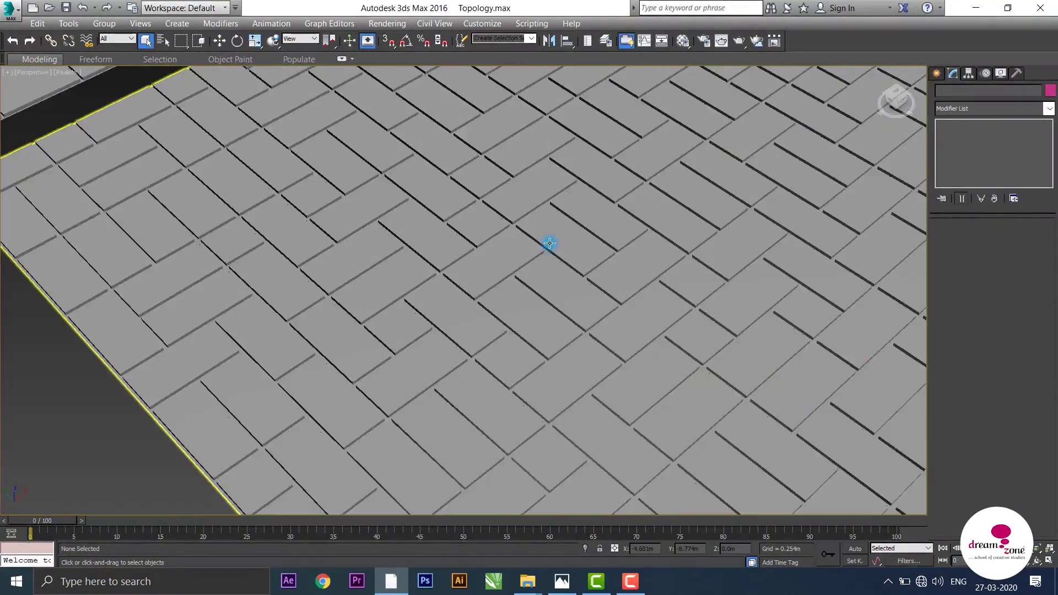
{"action": "scroll", "coordinate": [548, 243], "scroll_direction": "down", "scroll_amount": 3}
{"action": "mouse_move", "coordinate": [545, 252]}
{"action": "middle_mouse_down"}
{"action": "mouse_move", "coordinate": [505, 321]}
{"action": "mouse_move", "coordinate": [483, 299]}
{"action": "middle_mouse_up"}
{"action": "scroll", "coordinate": [483, 299], "scroll_direction": "down", "scroll_amount": 3}
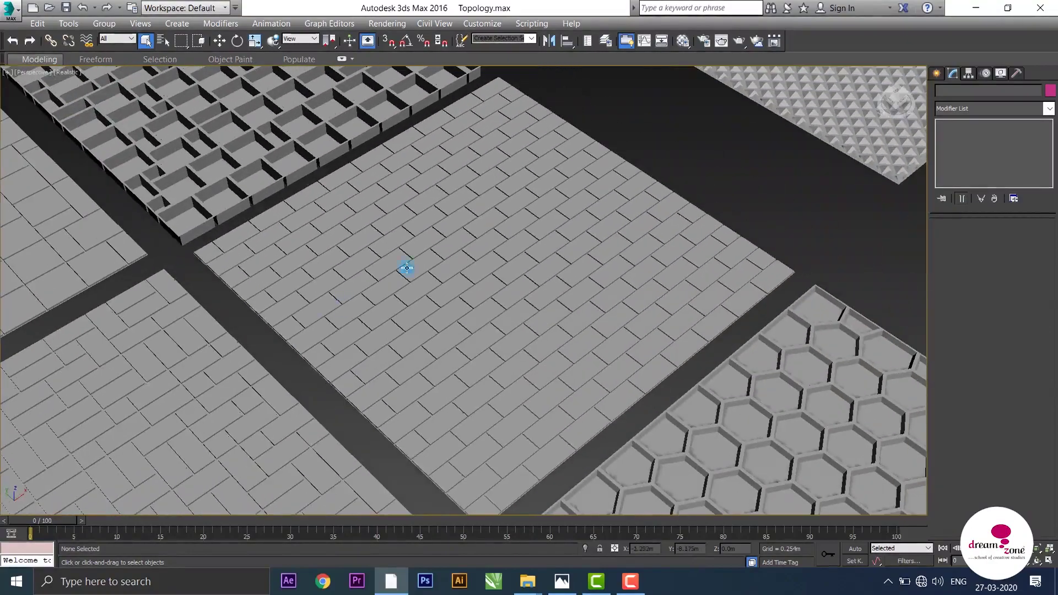
{"action": "scroll", "coordinate": [489, 266], "scroll_direction": "up", "scroll_amount": 2}
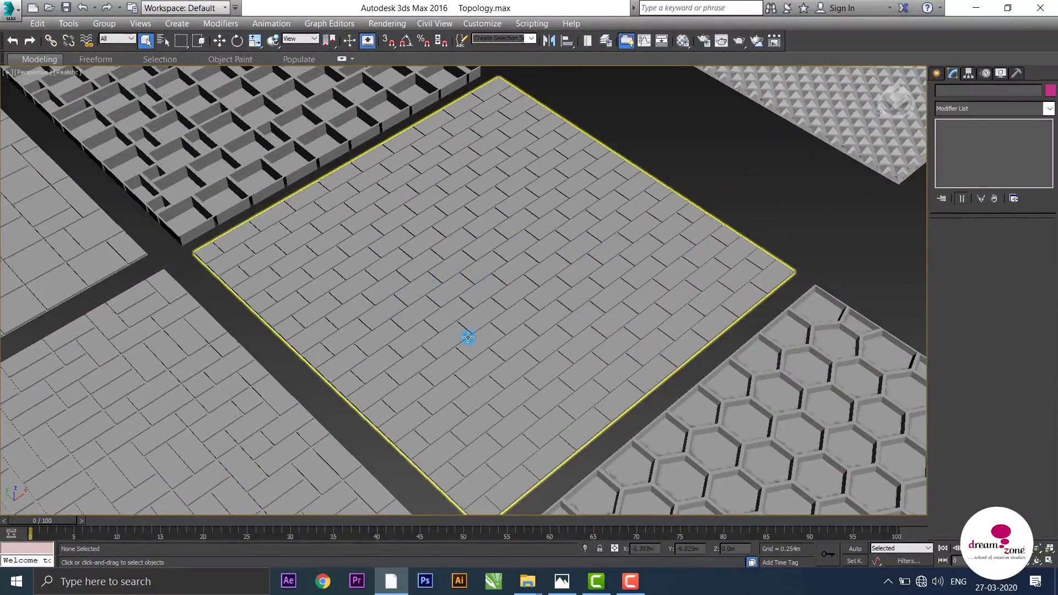
{"action": "scroll", "coordinate": [465, 338], "scroll_direction": "down", "scroll_amount": 4}
{"action": "scroll", "coordinate": [465, 337], "scroll_direction": "up", "scroll_amount": 1}
- Move to the hexagon panel and view it diagonally up close
{"action": "mouse_move", "coordinate": [465, 338]}
{"action": "middle_mouse_down"}
{"action": "mouse_move", "coordinate": [443, 145]}
{"action": "mouse_move", "coordinate": [435, 224]}
{"action": "middle_mouse_up"}
{"action": "scroll", "coordinate": [438, 231], "scroll_direction": "up", "scroll_amount": 5}
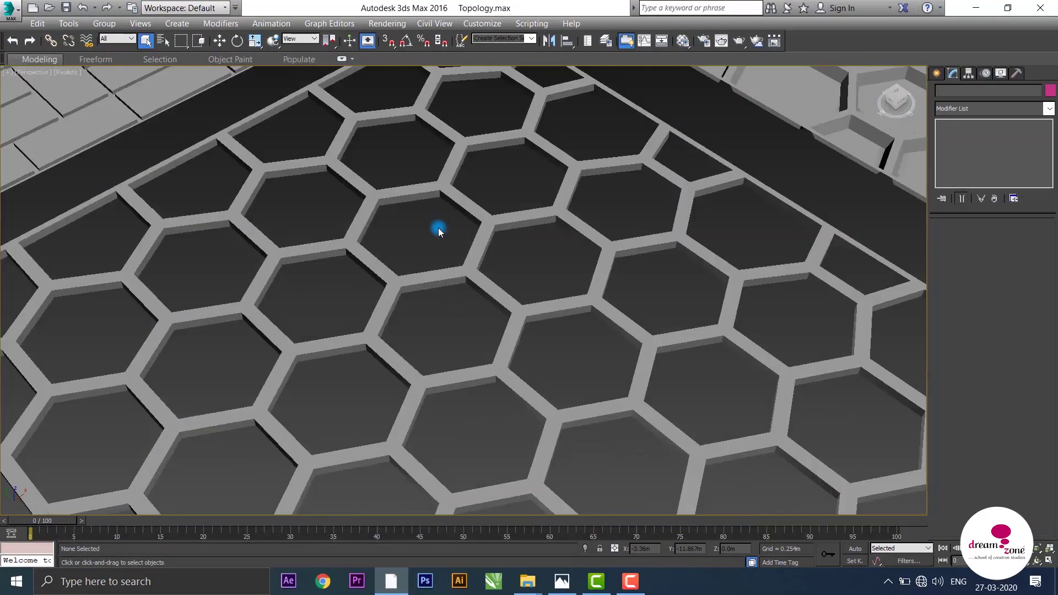
{"action": "scroll", "coordinate": [462, 325], "scroll_direction": "up", "scroll_amount": 2}
{"action": "scroll", "coordinate": [468, 285], "scroll_direction": "down", "scroll_amount": 5}
{"action": "scroll", "coordinate": [463, 300], "scroll_direction": "down", "scroll_amount": 4}
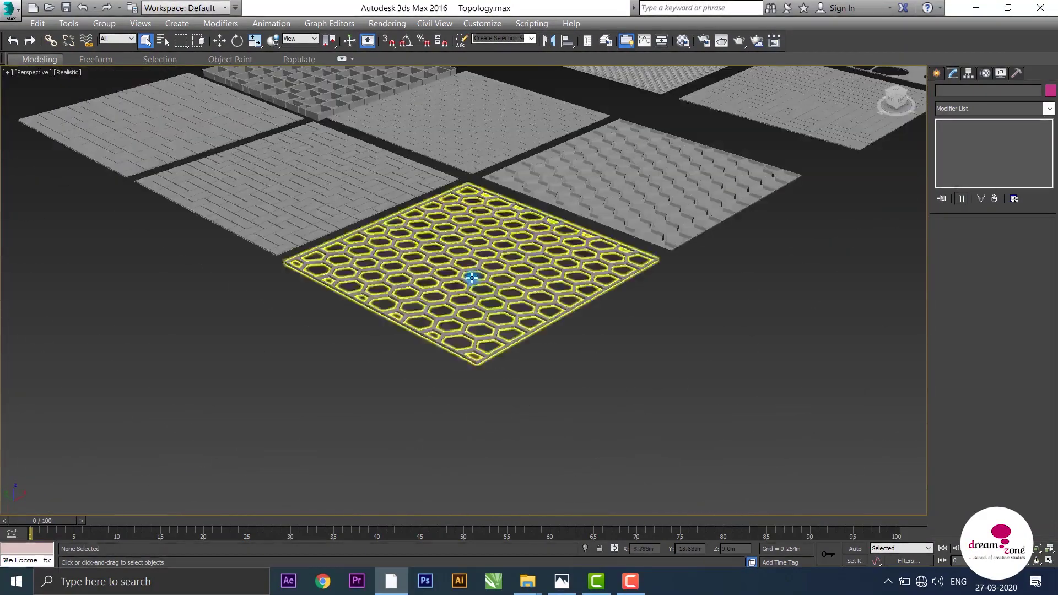
{"action": "middle_click_drag", "start_coordinate": [472, 276], "coordinate": [465, 322], "text": "alt"}
{"action": "scroll", "coordinate": [474, 300], "scroll_direction": "up", "scroll_amount": 5}
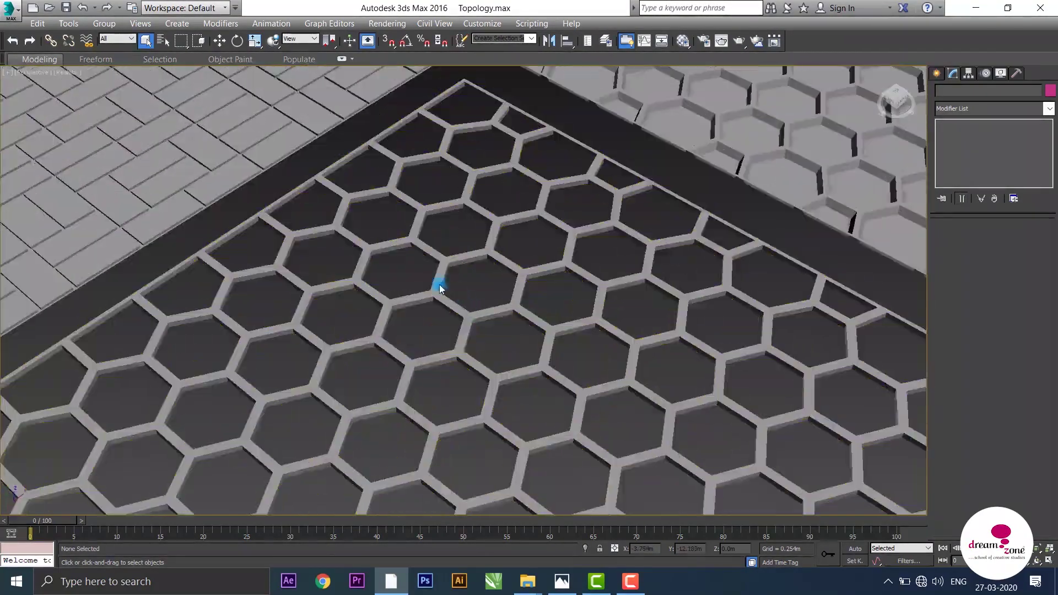
{"action": "scroll", "coordinate": [437, 276], "scroll_direction": "up", "scroll_amount": 2}
{"action": "left_click", "coordinate": [437, 292]}
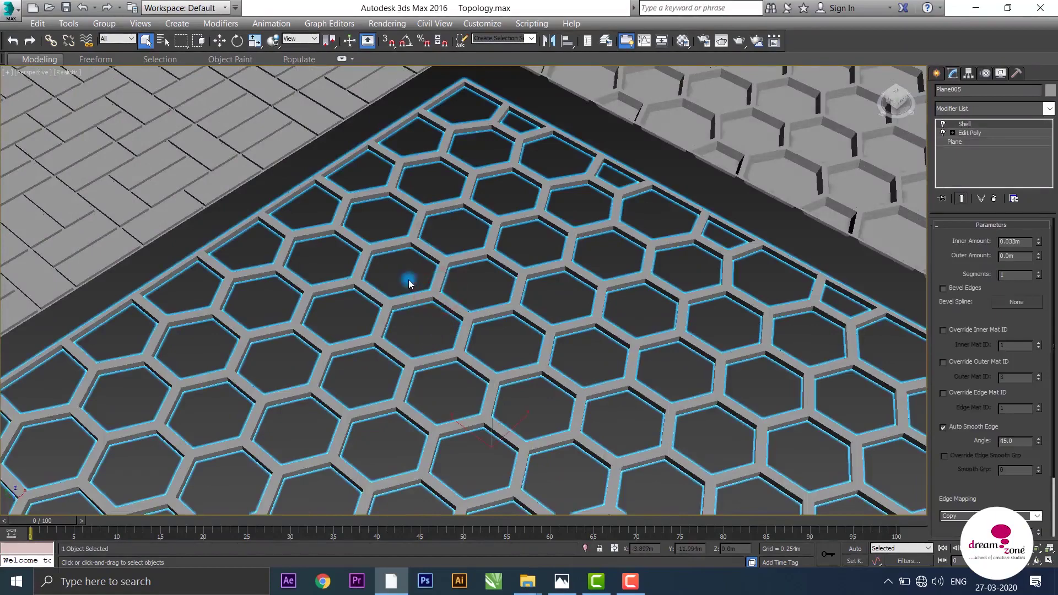
{"action": "scroll", "coordinate": [599, 280], "scroll_direction": "down", "scroll_amount": 5}
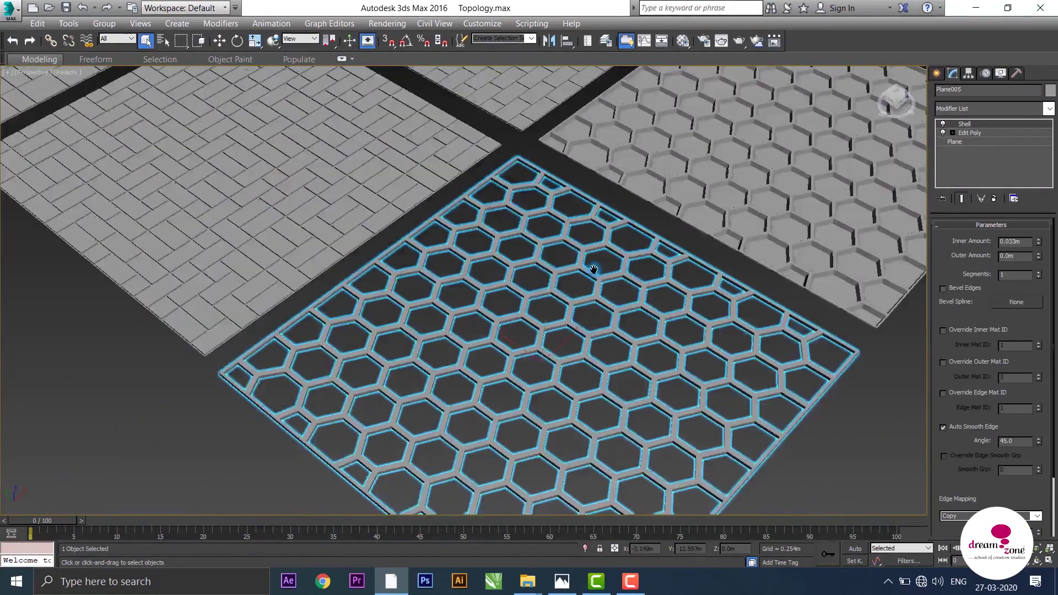
{"action": "scroll", "coordinate": [495, 330], "scroll_direction": "down", "scroll_amount": 3}
{"action": "middle_click_drag", "start_coordinate": [495, 330], "coordinate": [443, 357]}
{"action": "scroll", "coordinate": [496, 279], "scroll_direction": "up", "scroll_amount": 5}
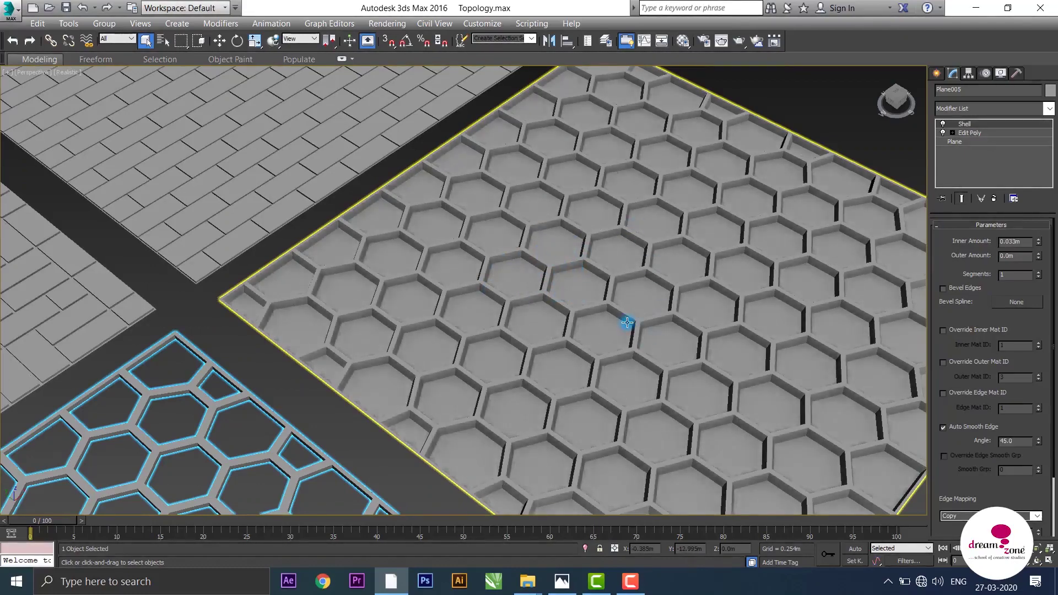
{"action": "scroll", "coordinate": [551, 312], "scroll_direction": "down", "scroll_amount": 4}
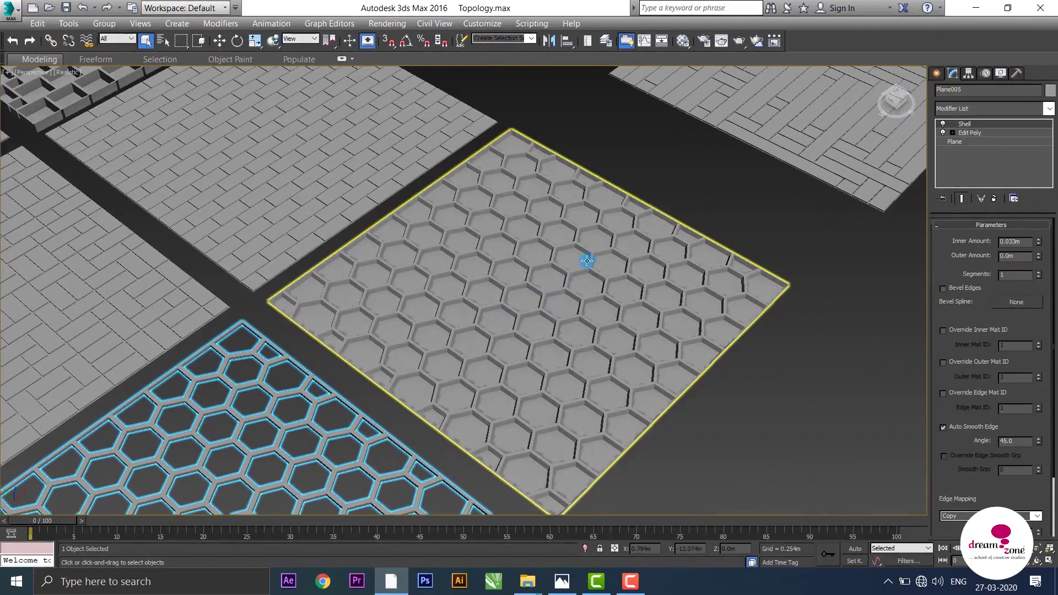
{"action": "middle_click_drag", "start_coordinate": [600, 256], "coordinate": [507, 339]}
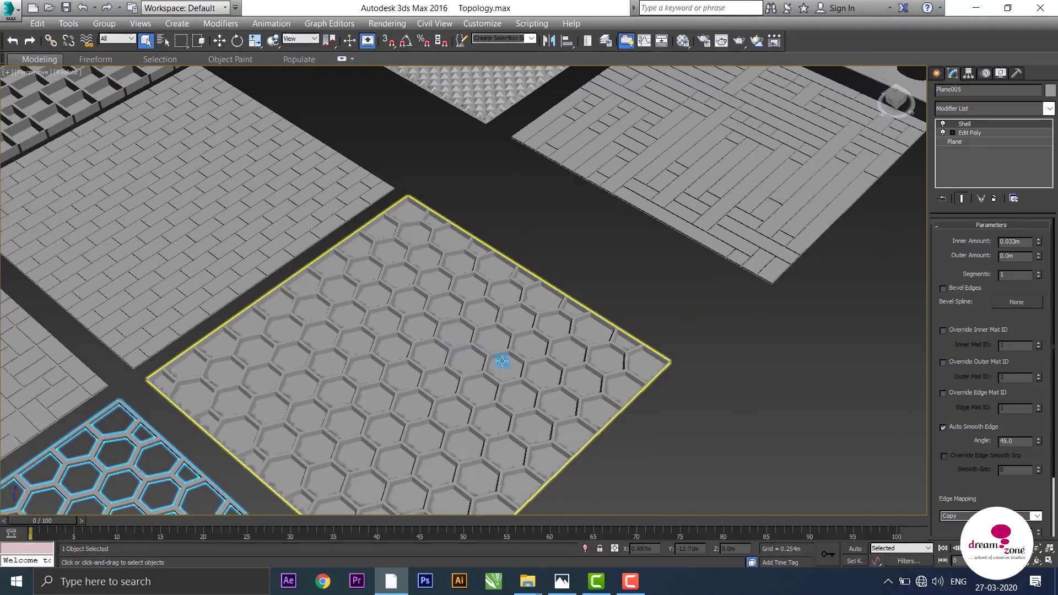
{"action": "mouse_move", "coordinate": [458, 390]}
{"action": "middle_mouse_down"}
{"action": "mouse_move", "coordinate": [498, 314]}
{"action": "mouse_move", "coordinate": [418, 349]}
{"action": "middle_mouse_up"}
{"action": "scroll", "coordinate": [557, 331], "scroll_direction": "up", "scroll_amount": 5}
{"action": "scroll", "coordinate": [584, 298], "scroll_direction": "down", "scroll_amount": 5}
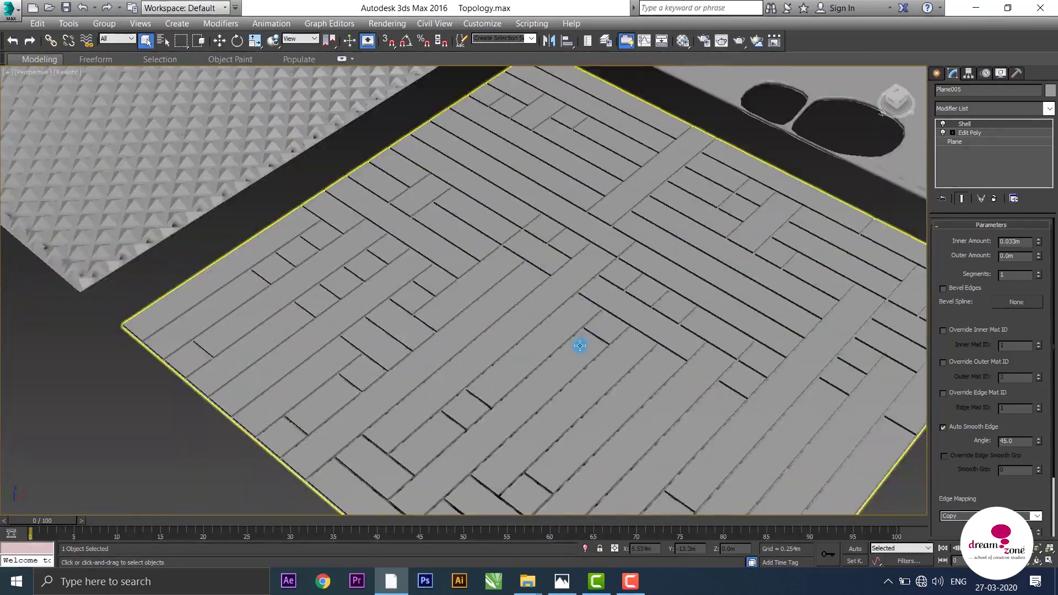
{"action": "mouse_move", "coordinate": [573, 333]}
{"action": "middle_mouse_down"}
{"action": "mouse_move", "coordinate": [633, 389]}
{"action": "mouse_move", "coordinate": [400, 238]}
{"action": "middle_mouse_up"}
{"action": "scroll", "coordinate": [399, 238], "scroll_direction": "down", "scroll_amount": 4}
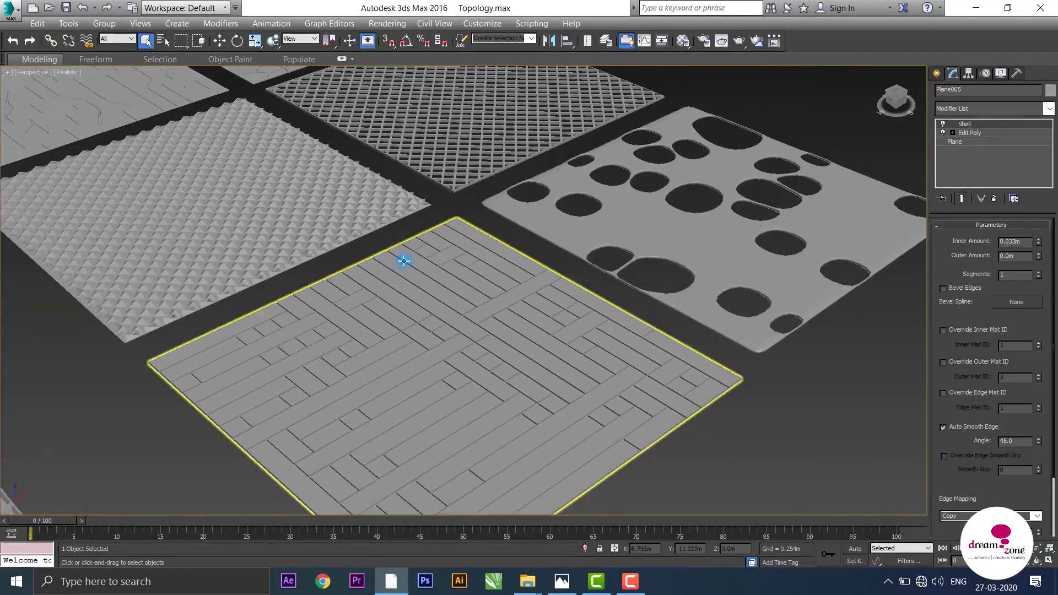
{"action": "middle_click_drag", "start_coordinate": [514, 246], "coordinate": [378, 410]}
{"action": "scroll", "coordinate": [563, 284], "scroll_direction": "up", "scroll_amount": 3}
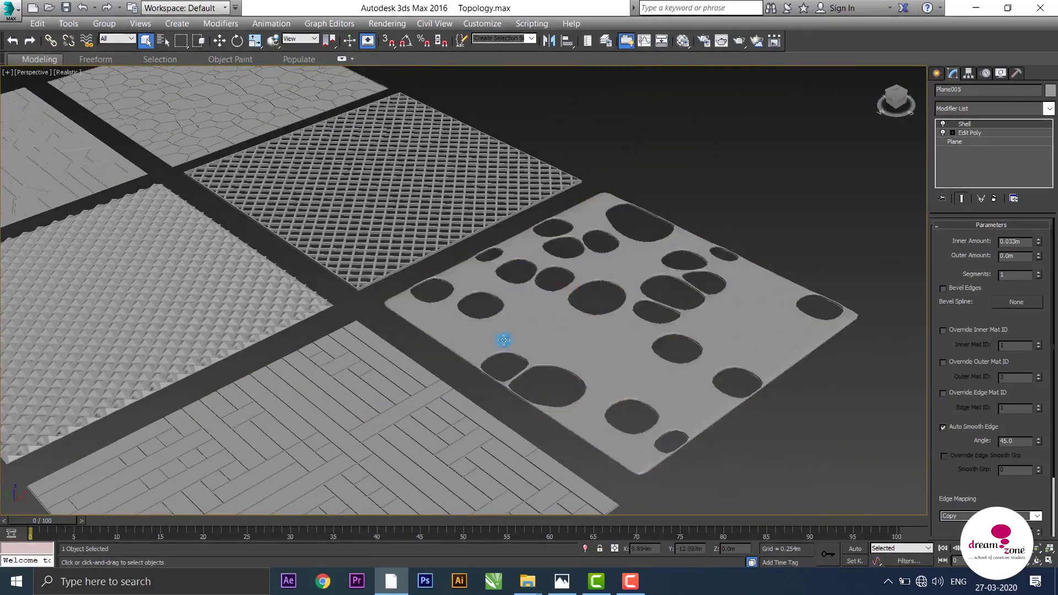
{"action": "scroll", "coordinate": [639, 248], "scroll_direction": "up", "scroll_amount": 3}
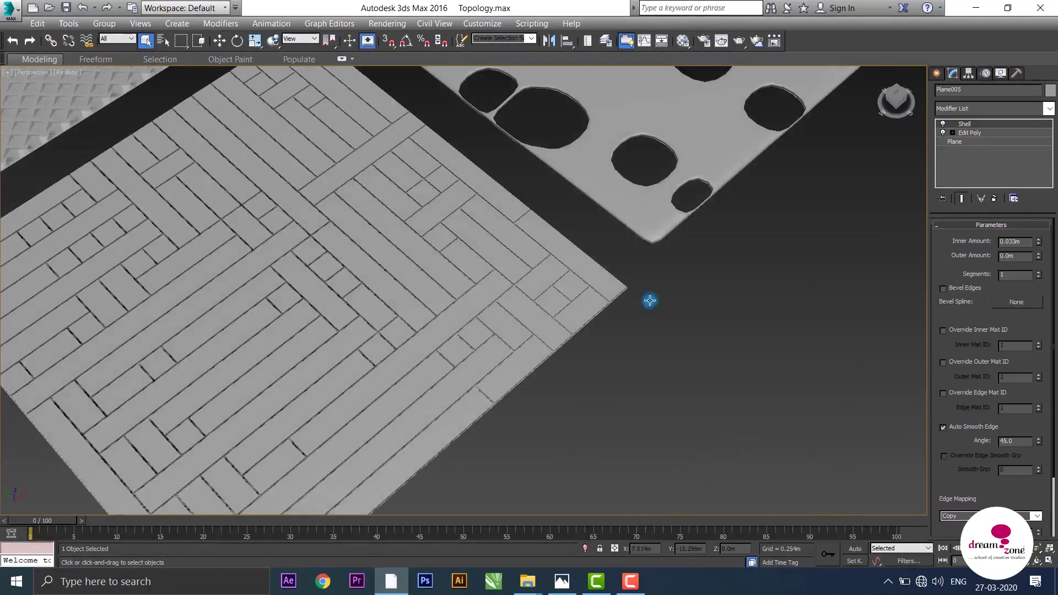
{"action": "scroll", "coordinate": [650, 173], "scroll_direction": "down", "scroll_amount": 5}
{"action": "scroll", "coordinate": [650, 449], "scroll_direction": "up", "scroll_amount": 1}
{"action": "scroll", "coordinate": [617, 341], "scroll_direction": "up", "scroll_amount": 2}
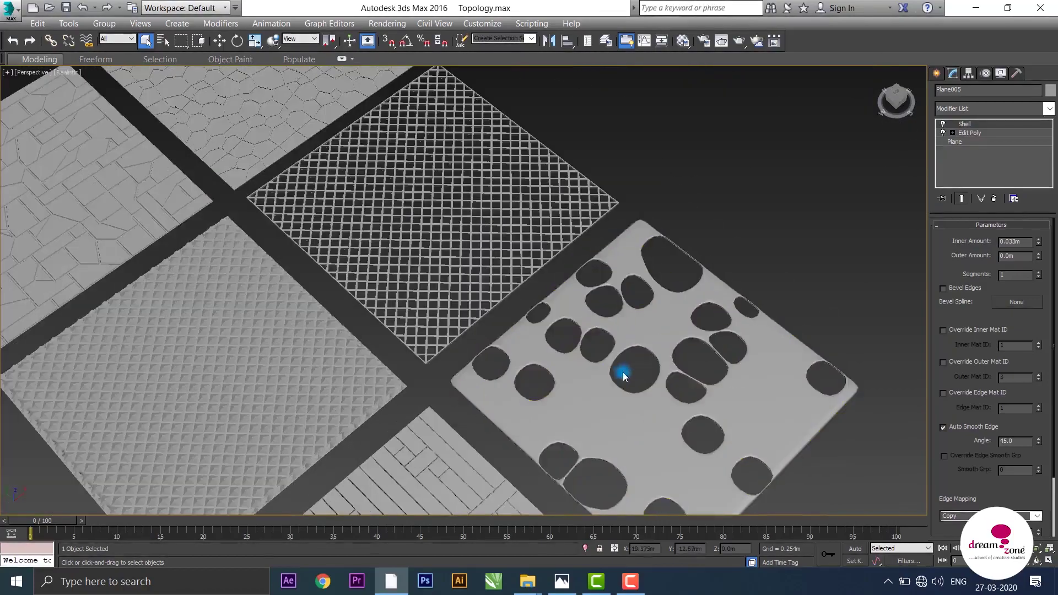
{"action": "scroll", "coordinate": [534, 361], "scroll_direction": "down", "scroll_amount": 2}
{"action": "scroll", "coordinate": [496, 338], "scroll_direction": "up", "scroll_amount": 4}
{"action": "mouse_move", "coordinate": [496, 337]}
{"action": "middle_mouse_down"}
{"action": "mouse_move", "coordinate": [569, 225]}
{"action": "mouse_move", "coordinate": [737, 468]}
{"action": "middle_mouse_up"}
{"action": "scroll", "coordinate": [569, 225], "scroll_direction": "down", "scroll_amount": 3}
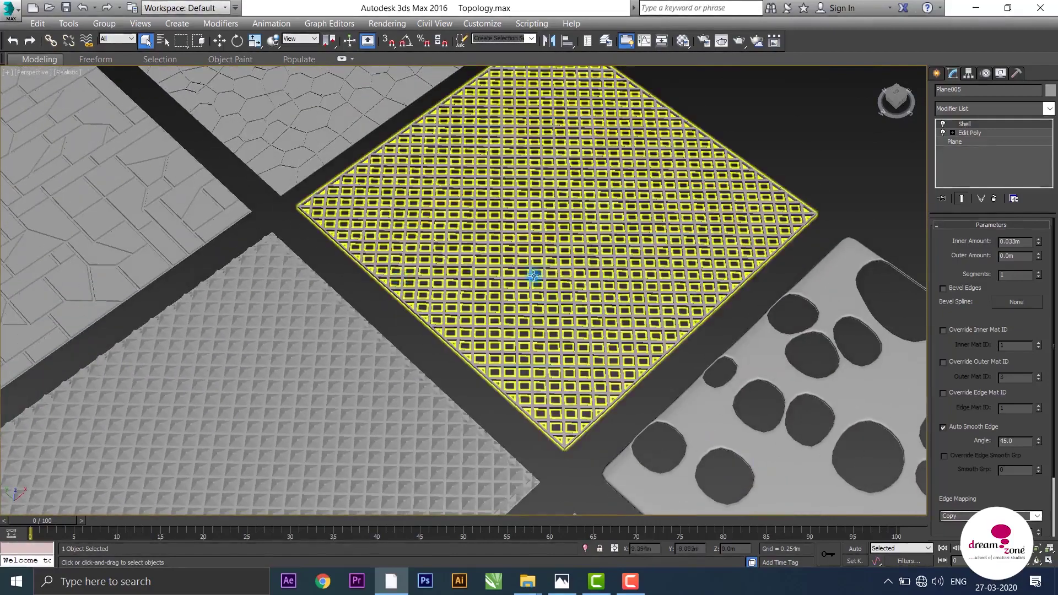
{"action": "mouse_move", "coordinate": [471, 281]}
{"action": "middle_mouse_down"}
{"action": "mouse_move", "coordinate": [529, 325]}
{"action": "mouse_move", "coordinate": [567, 333]}
{"action": "middle_mouse_up"}
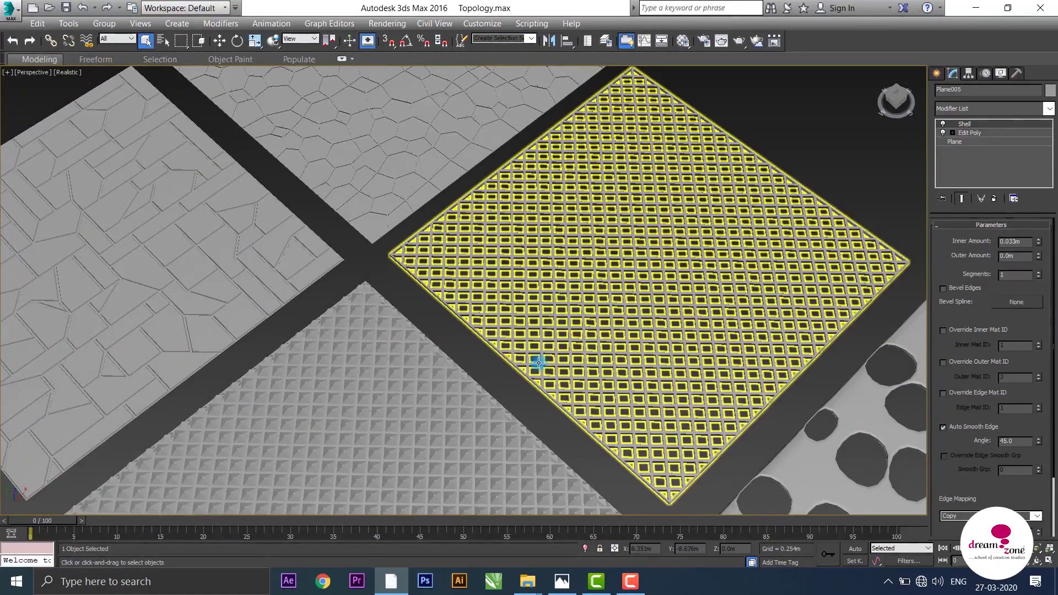
{"action": "middle_click_drag", "start_coordinate": [538, 365], "coordinate": [667, 94]}
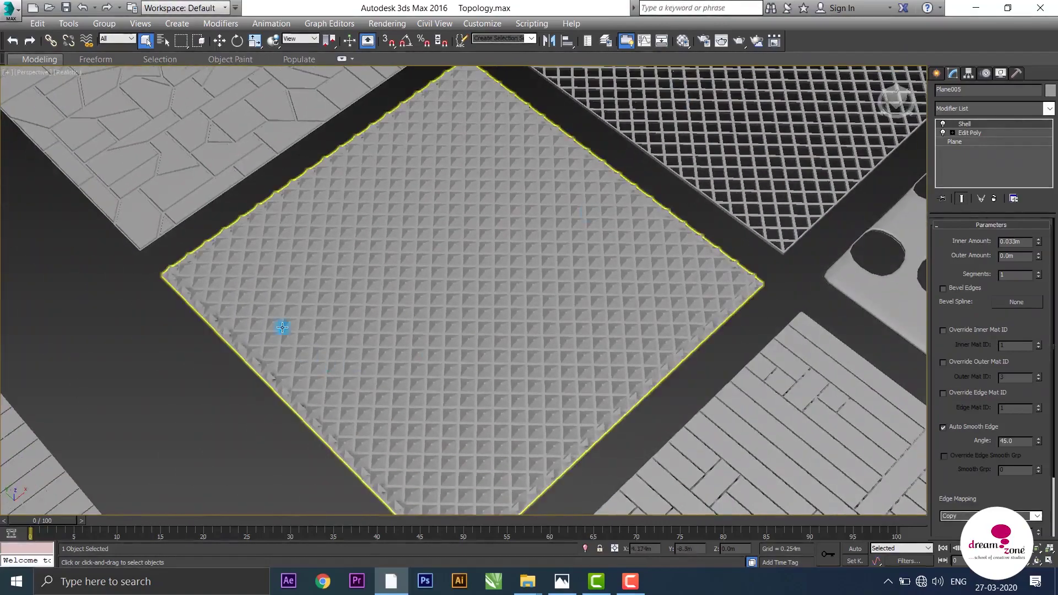
{"action": "scroll", "coordinate": [295, 305], "scroll_direction": "up", "scroll_amount": 3}
{"action": "scroll", "coordinate": [448, 253], "scroll_direction": "up", "scroll_amount": 3}
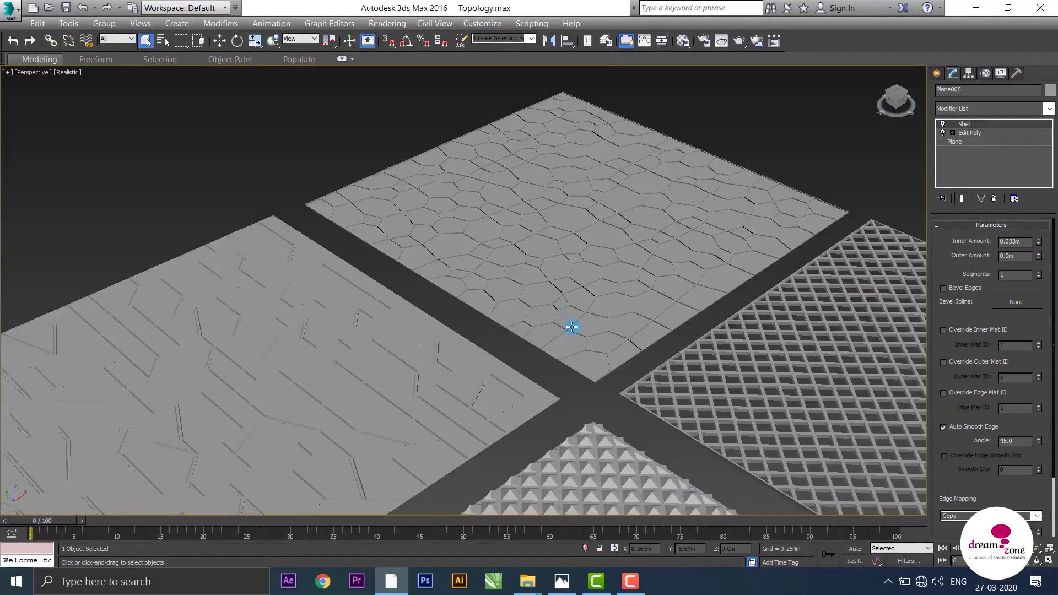
{"action": "scroll", "coordinate": [572, 327], "scroll_direction": "down", "scroll_amount": 1}
{"action": "middle_click_drag", "start_coordinate": [560, 345], "coordinate": [482, 61]}
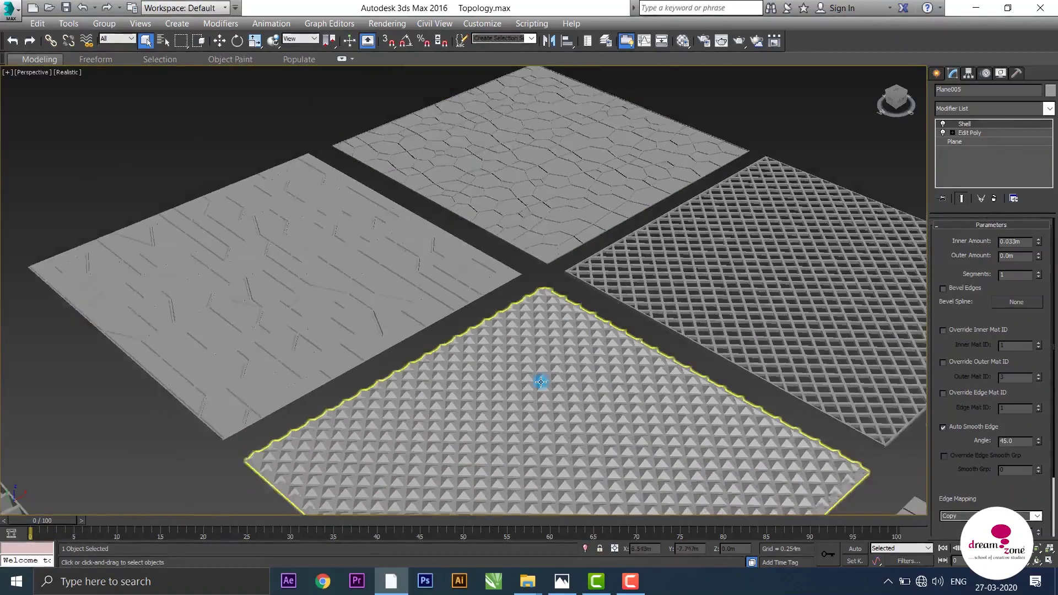
{"action": "middle_click_drag", "start_coordinate": [538, 378], "coordinate": [470, 152]}
{"action": "key", "text": "z"}
{"action": "scroll", "coordinate": [541, 290], "scroll_direction": "up", "scroll_amount": 5}
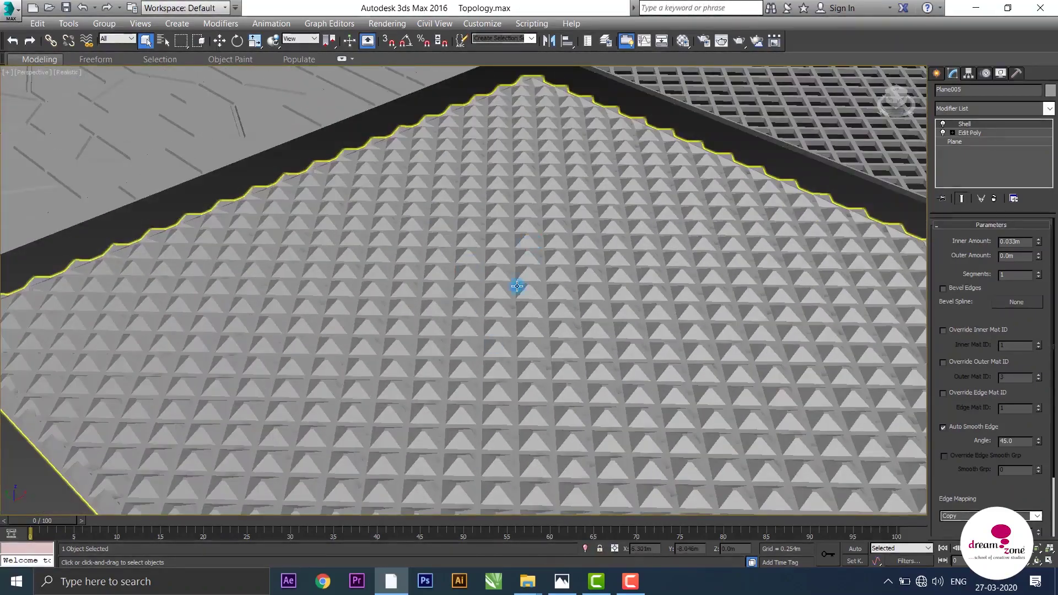
{"action": "scroll", "coordinate": [517, 286], "scroll_direction": "down", "scroll_amount": 5}
{"action": "scroll", "coordinate": [484, 260], "scroll_direction": "down", "scroll_amount": 3}
{"action": "scroll", "coordinate": [543, 413], "scroll_direction": "up", "scroll_amount": 4}
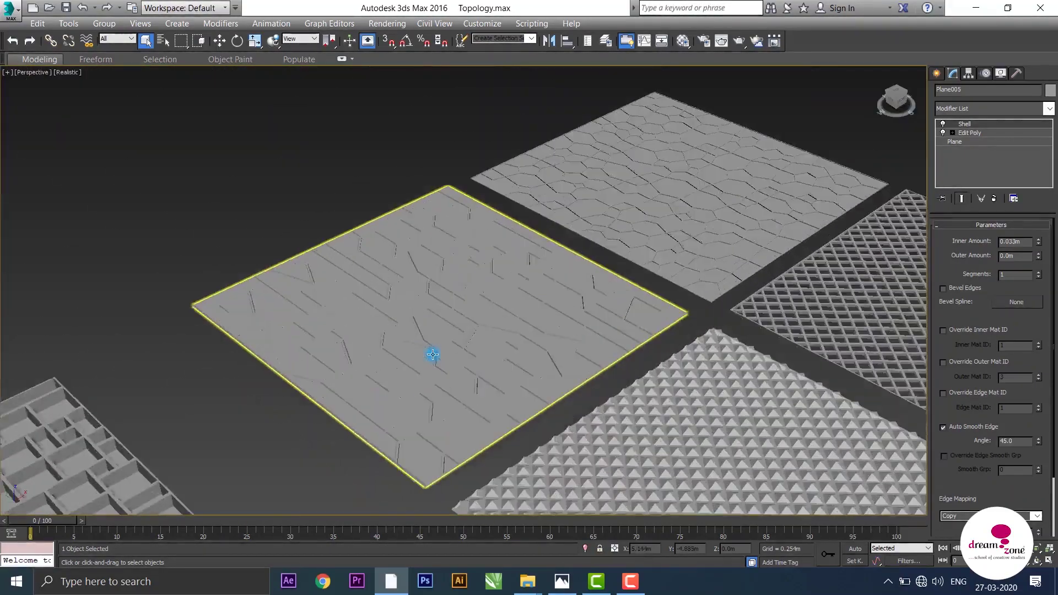
{"action": "mouse_move", "coordinate": [433, 354]}
{"action": "middle_mouse_down", "text": "alt"}
{"action": "mouse_move", "coordinate": [456, 314]}
{"action": "mouse_move", "coordinate": [456, 357]}
{"action": "mouse_move", "coordinate": [489, 212]}
{"action": "middle_mouse_up", "text": "alt"}
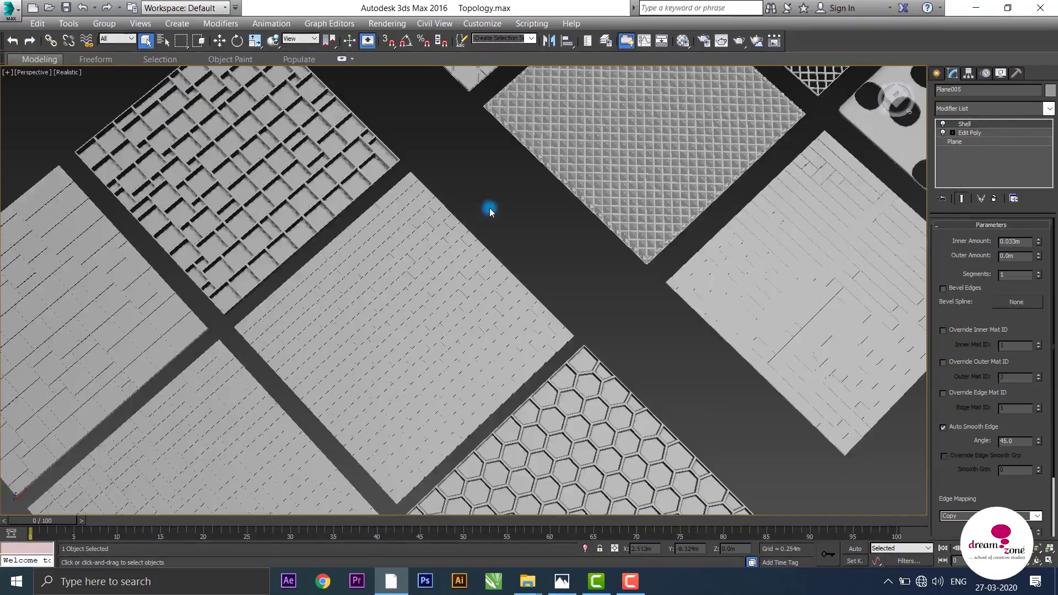
{"action": "key", "text": "z"}
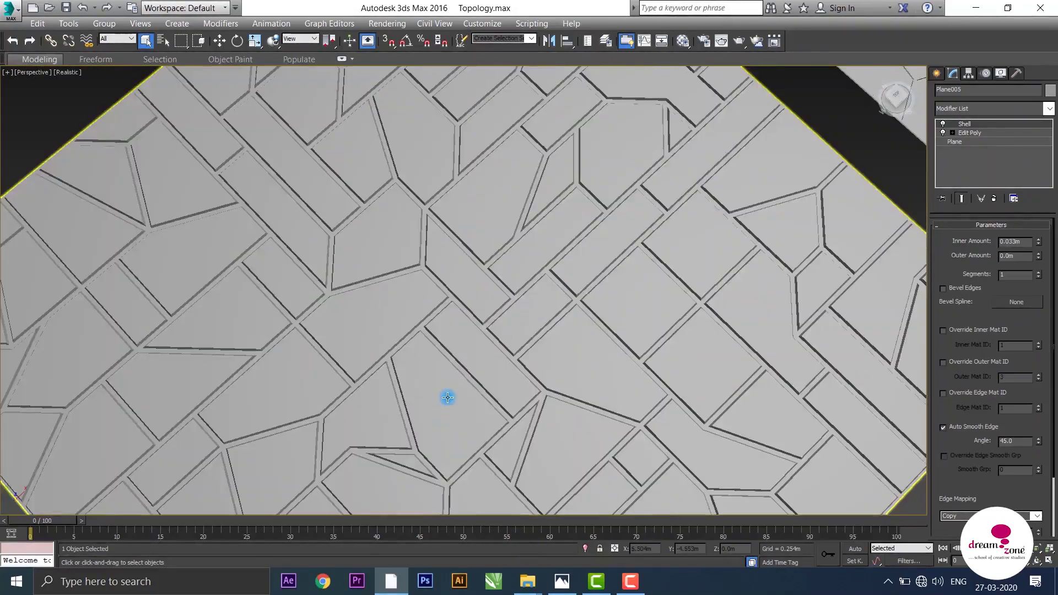
{"action": "scroll", "coordinate": [446, 386], "scroll_direction": "down", "scroll_amount": 5}
{"action": "scroll", "coordinate": [452, 362], "scroll_direction": "down", "scroll_amount": 3}
{"action": "scroll", "coordinate": [469, 353], "scroll_direction": "down", "scroll_amount": 3}
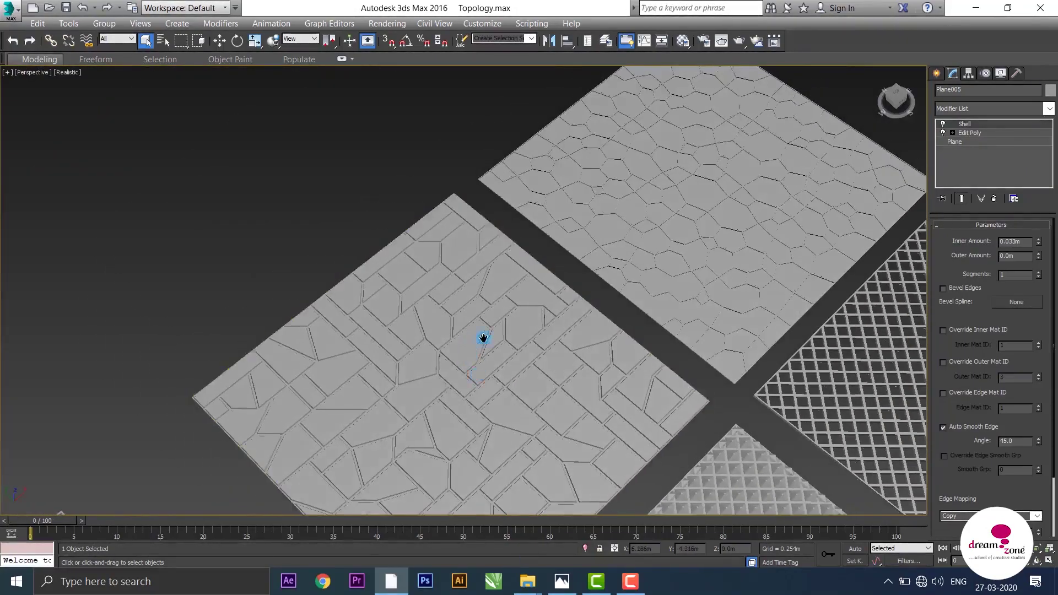
{"action": "scroll", "coordinate": [485, 330], "scroll_direction": "up", "scroll_amount": 3}
{"action": "scroll", "coordinate": [496, 270], "scroll_direction": "up", "scroll_amount": 3}
{"action": "scroll", "coordinate": [490, 294], "scroll_direction": "up", "scroll_amount": 3}
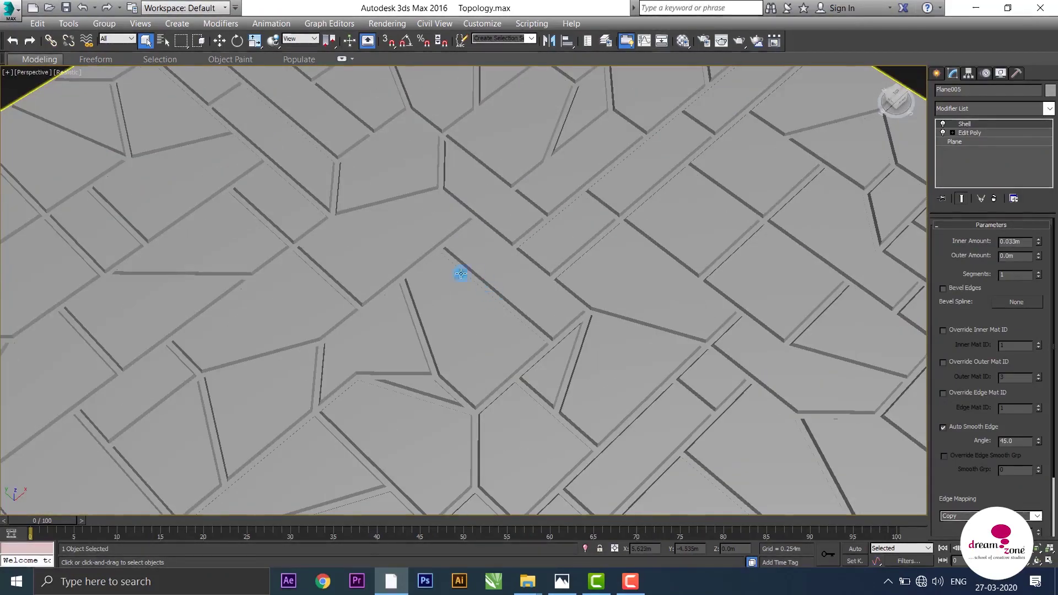
{"action": "scroll", "coordinate": [491, 297], "scroll_direction": "down", "scroll_amount": 4}
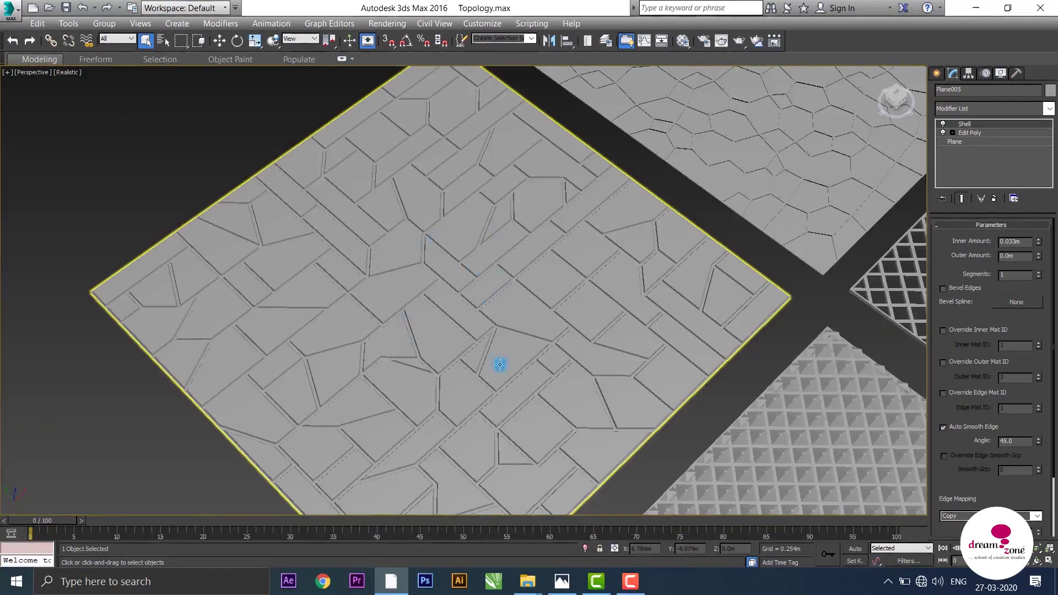
{"action": "scroll", "coordinate": [385, 303], "scroll_direction": "down", "scroll_amount": 3}
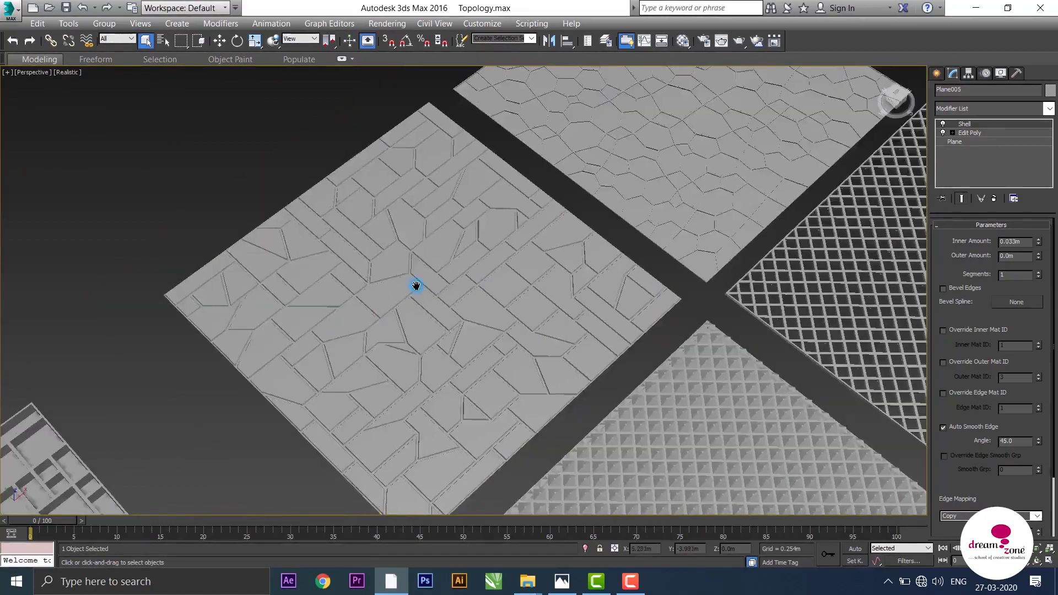
{"action": "scroll", "coordinate": [457, 297], "scroll_direction": "up", "scroll_amount": 5}
{"action": "scroll", "coordinate": [294, 472], "scroll_direction": "down", "scroll_amount": 4}
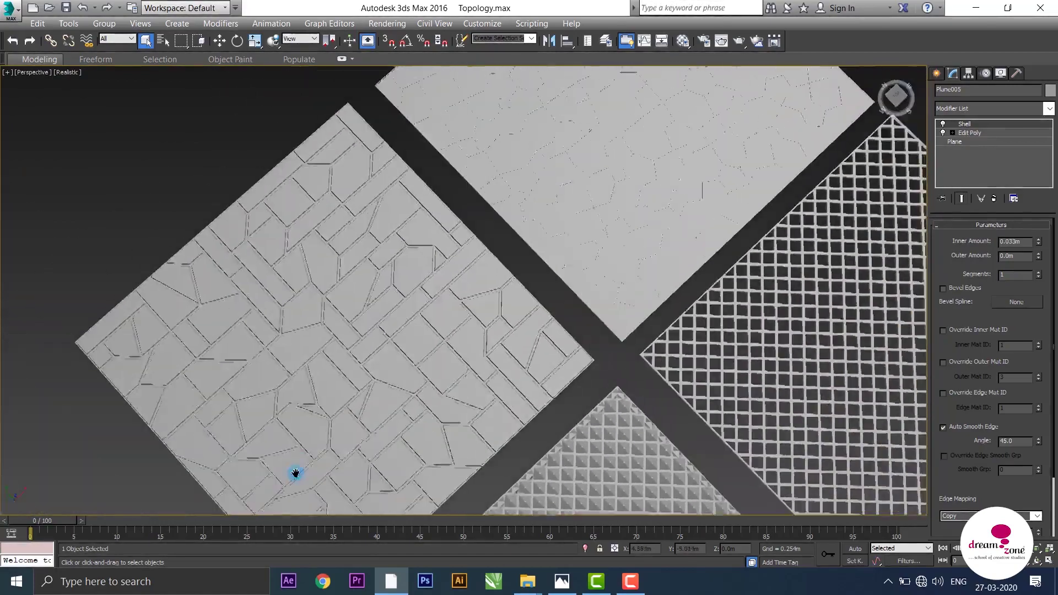
{"action": "scroll", "coordinate": [307, 370], "scroll_direction": "up", "scroll_amount": 3}
{"action": "middle_click_drag", "start_coordinate": [418, 331], "coordinate": [415, 302], "text": "alt"}
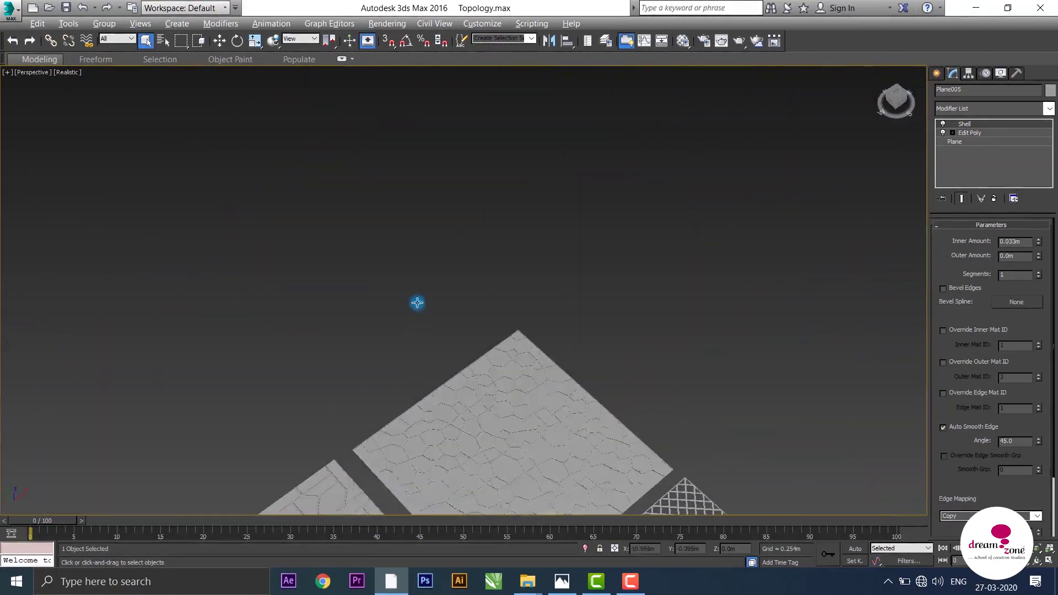
{"action": "middle_click_drag", "start_coordinate": [484, 331], "coordinate": [554, 272], "text": "alt"}
{"action": "scroll", "coordinate": [559, 290], "scroll_direction": "up", "scroll_amount": 2}
{"action": "scroll", "coordinate": [559, 290], "scroll_direction": "up", "scroll_amount": 2}
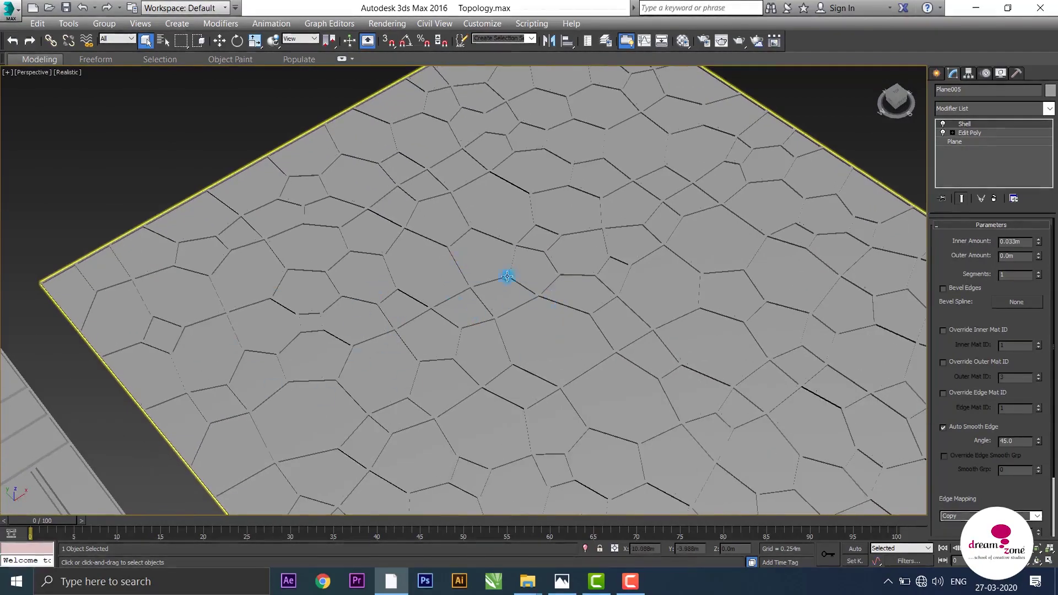
{"action": "scroll", "coordinate": [492, 314], "scroll_direction": "down", "scroll_amount": 3}
{"action": "scroll", "coordinate": [492, 336], "scroll_direction": "down", "scroll_amount": 3}
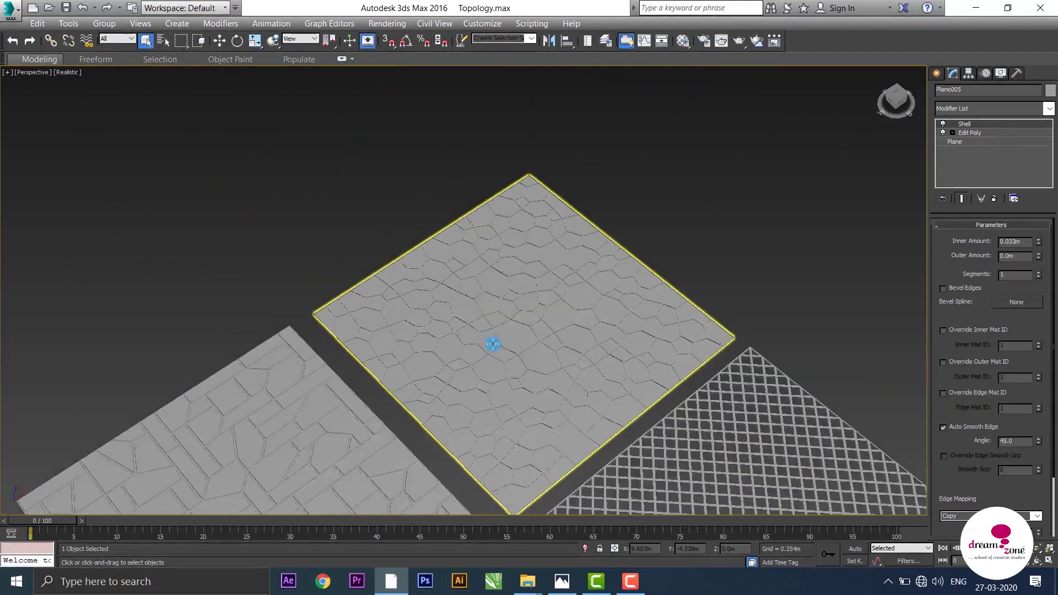
{"action": "scroll", "coordinate": [491, 347], "scroll_direction": "down", "scroll_amount": 3}
{"action": "scroll", "coordinate": [508, 356], "scroll_direction": "up", "scroll_amount": 4}
{"action": "scroll", "coordinate": [508, 356], "scroll_direction": "up", "scroll_amount": 3}
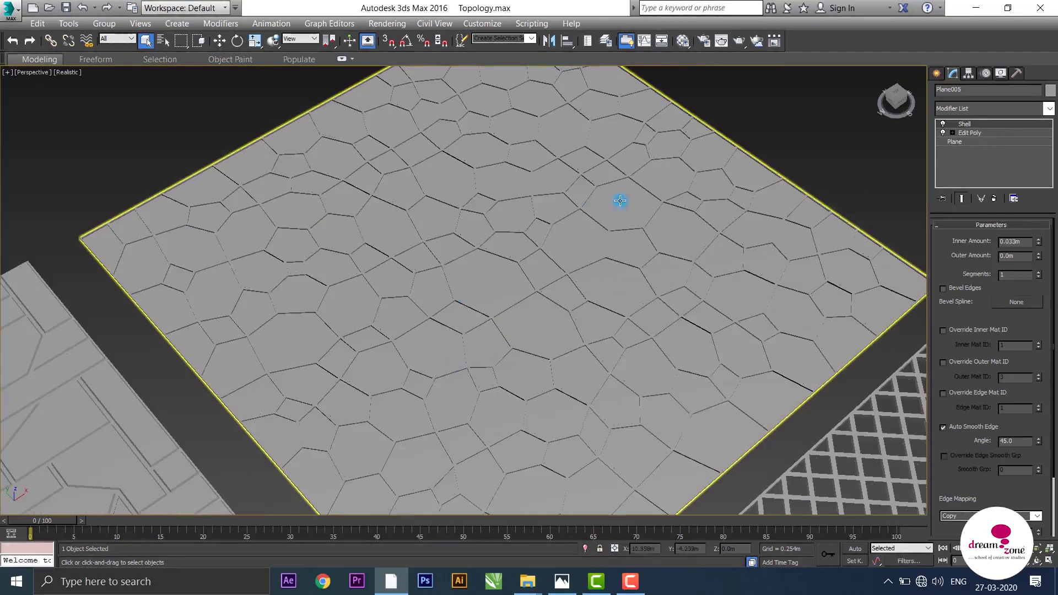
{"action": "scroll", "coordinate": [546, 347], "scroll_direction": "down", "scroll_amount": 2}
{"action": "scroll", "coordinate": [540, 314], "scroll_direction": "down", "scroll_amount": 2}
{"action": "scroll", "coordinate": [540, 309], "scroll_direction": "down", "scroll_amount": 2}
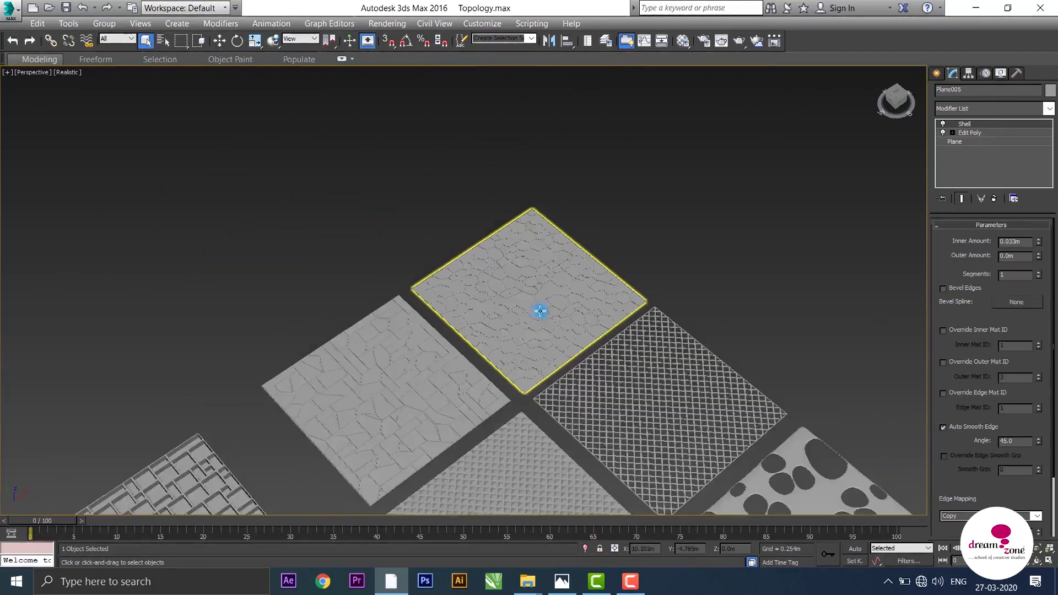
{"action": "scroll", "coordinate": [538, 340], "scroll_direction": "down", "scroll_amount": 2}
{"action": "middle_click_drag", "start_coordinate": [538, 340], "coordinate": [533, 196]}
{"action": "scroll", "coordinate": [491, 292], "scroll_direction": "up", "scroll_amount": 4}
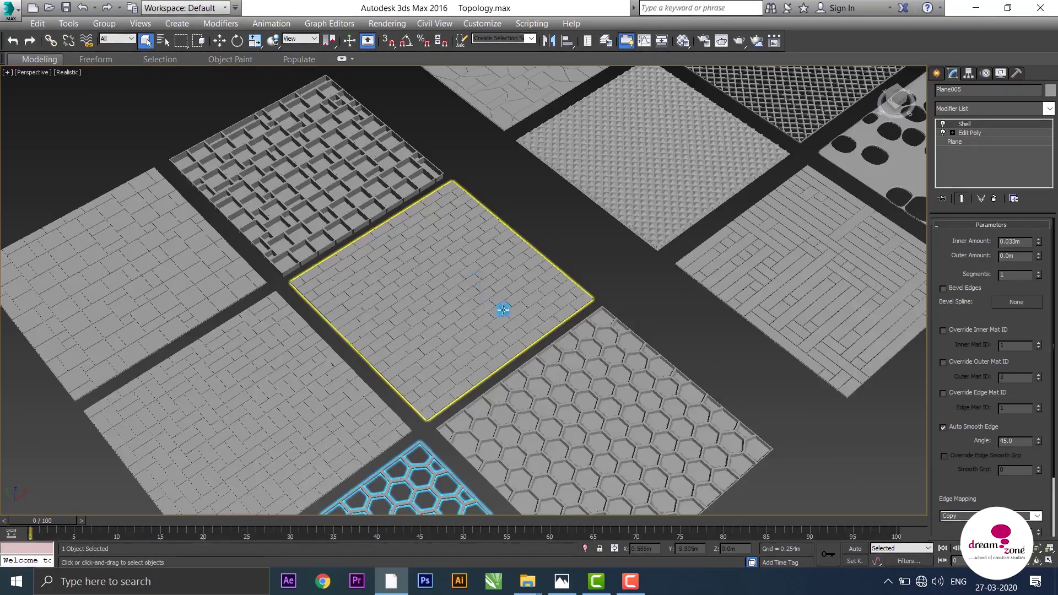
{"action": "scroll", "coordinate": [562, 294], "scroll_direction": "down", "scroll_amount": 1}
{"action": "middle_click_drag", "start_coordinate": [562, 294], "coordinate": [534, 347], "text": "alt"}
{"action": "scroll", "coordinate": [597, 342], "scroll_direction": "up", "scroll_amount": 3}
{"action": "middle_click_drag", "start_coordinate": [597, 342], "coordinate": [359, 292]}
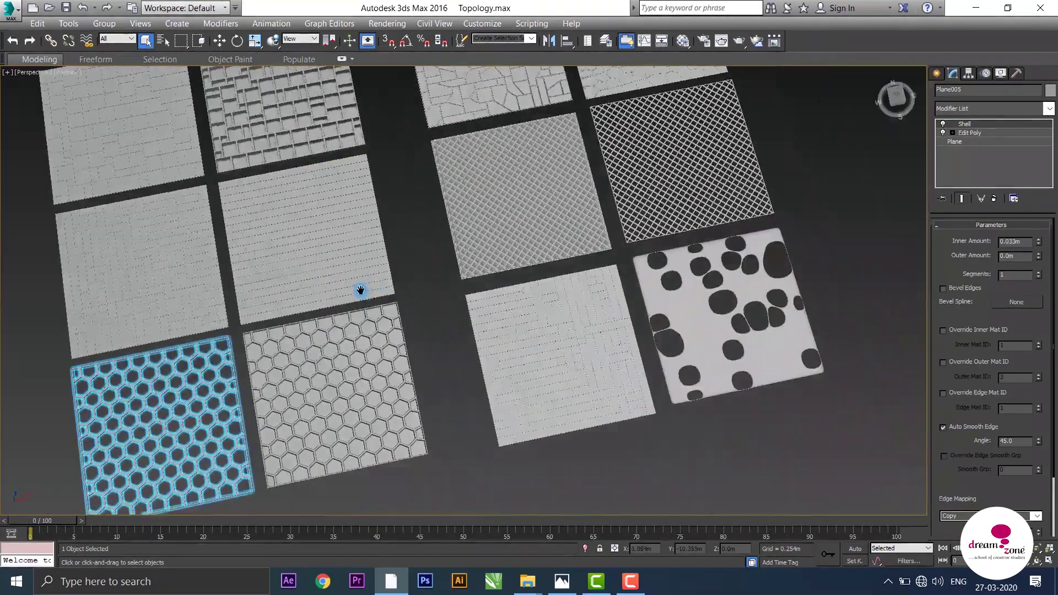
{"action": "left_click", "coordinate": [415, 213]}
{"action": "scroll", "coordinate": [442, 286], "scroll_direction": "down", "scroll_amount": 4}
{"action": "mouse_move", "coordinate": [425, 292]}
{"action": "middle_mouse_down", "text": "alt"}
{"action": "mouse_move", "coordinate": [406, 316]}
{"action": "mouse_move", "coordinate": [421, 286]}
{"action": "middle_mouse_up", "text": "alt"}
{"action": "scroll", "coordinate": [606, 237], "scroll_direction": "up", "scroll_amount": 4}
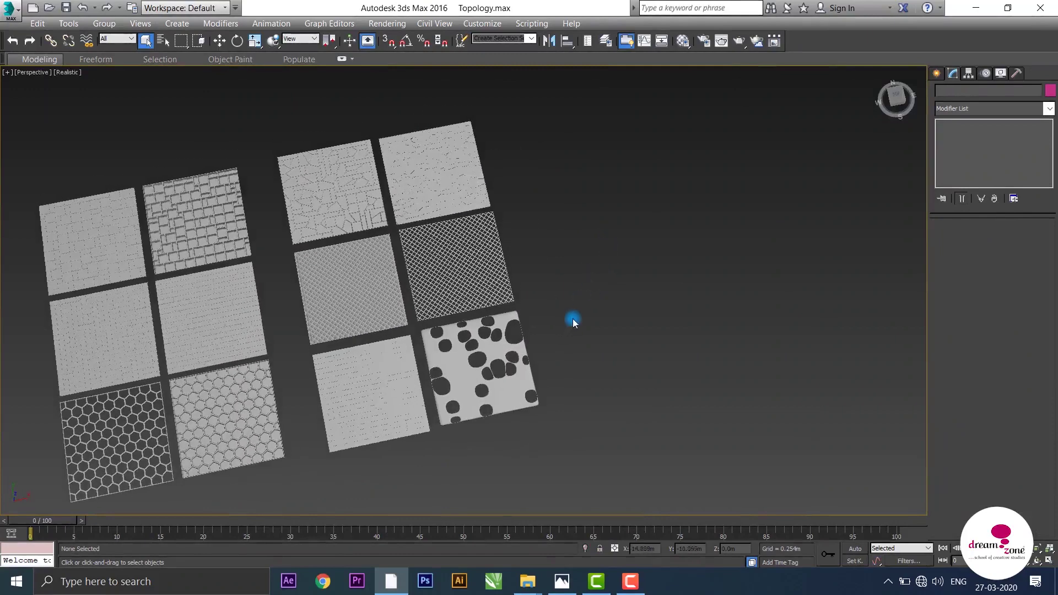
- Switch the viewport to the Top view and slide it to the left
{"action": "scroll", "coordinate": [592, 270], "scroll_direction": "down", "scroll_amount": 3}
{"action": "scroll", "coordinate": [597, 271], "scroll_direction": "down", "scroll_amount": 2}
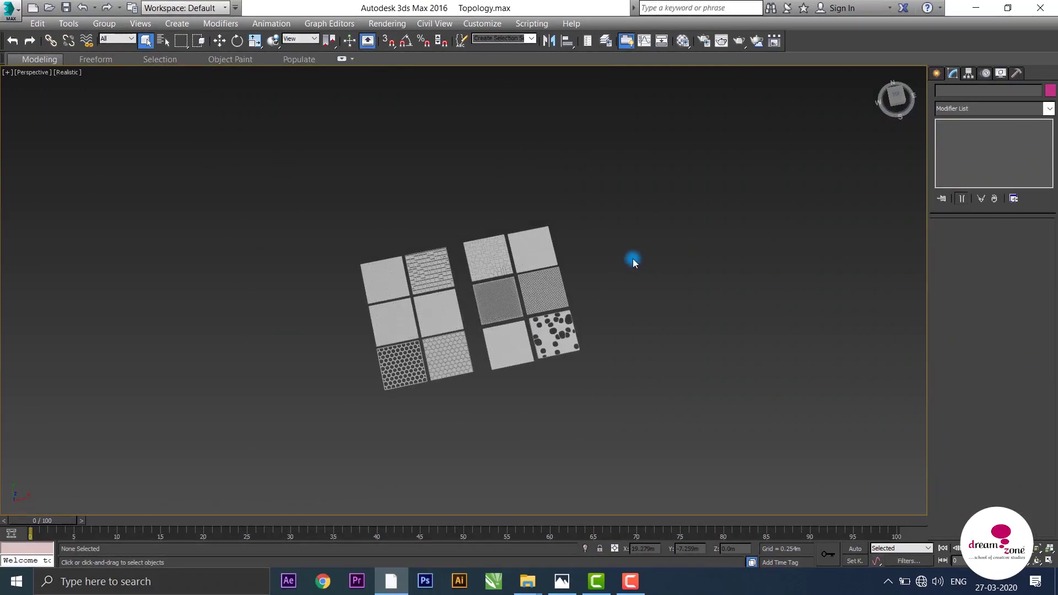
{"action": "key", "text": "f"}
{"action": "key", "text": "t"}
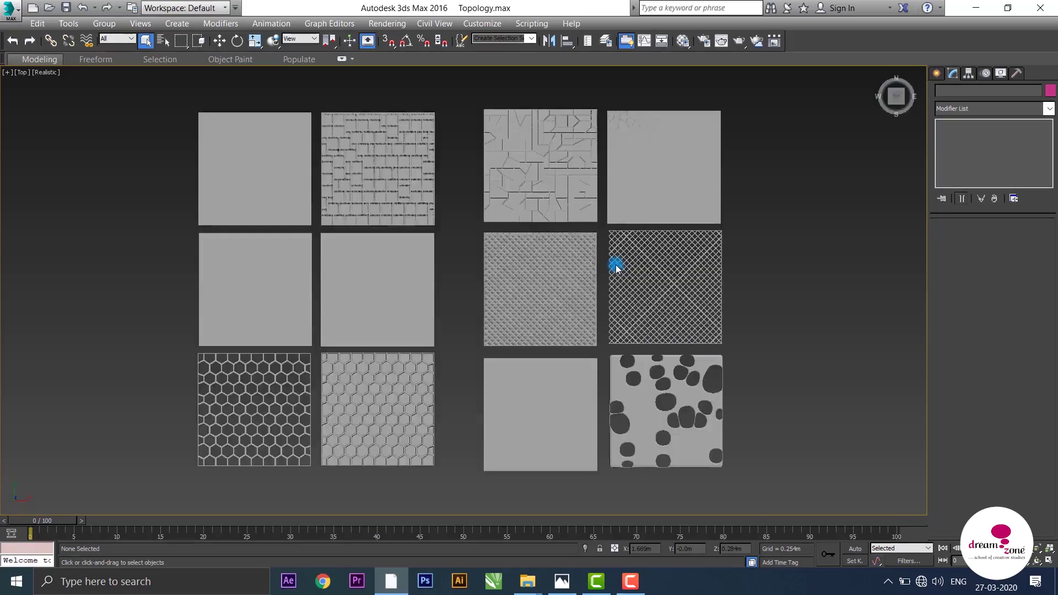
{"action": "scroll", "coordinate": [633, 243], "scroll_direction": "down", "scroll_amount": 1}
{"action": "mouse_move", "coordinate": [633, 243]}
{"action": "middle_mouse_down"}
{"action": "mouse_move", "coordinate": [383, 265]}
{"action": "mouse_move", "coordinate": [557, 231]}
{"action": "middle_mouse_up"}
{"action": "scroll", "coordinate": [508, 278], "scroll_direction": "down", "scroll_amount": 3}
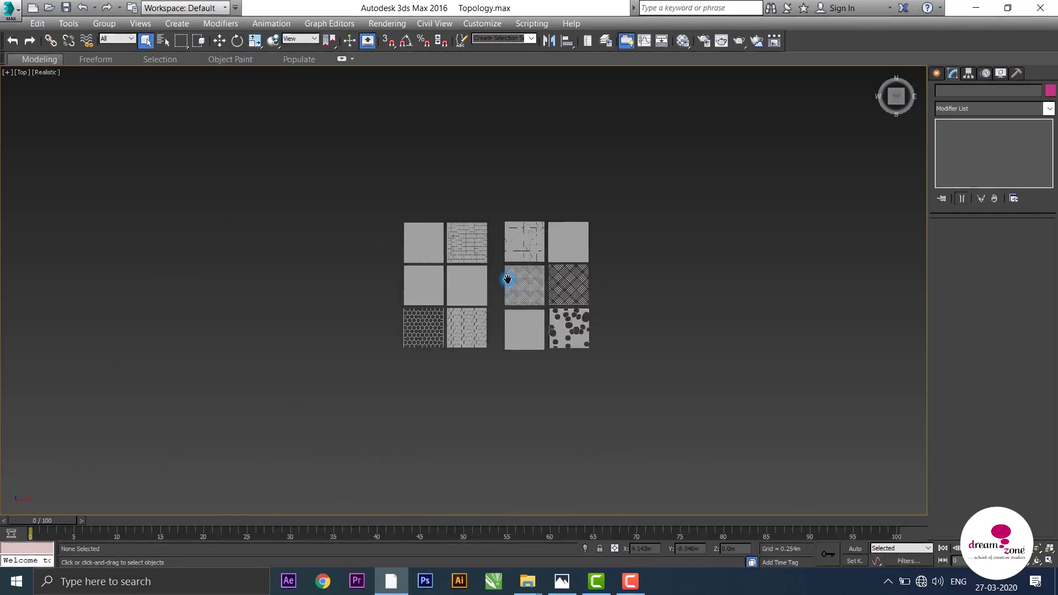
- Move all twelve pattern panels to the left, then select Plane008 alone
{"action": "mouse_move", "coordinate": [354, 178]}
{"action": "left_mouse_down"}
{"action": "mouse_move", "coordinate": [686, 410]}
{"action": "mouse_move", "coordinate": [669, 419]}
{"action": "left_mouse_up"}
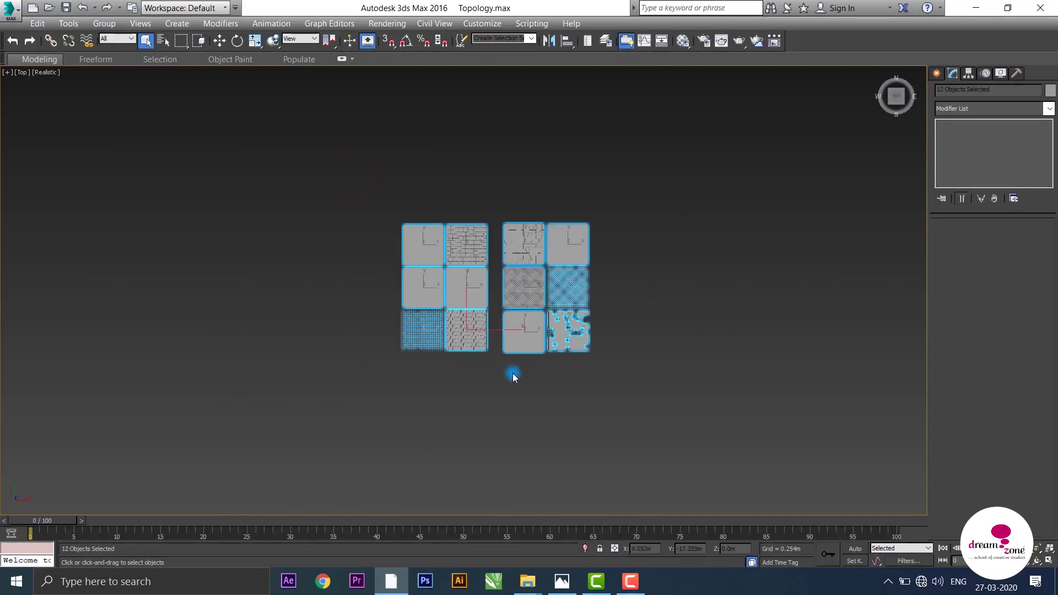
{"action": "key", "text": "w"}
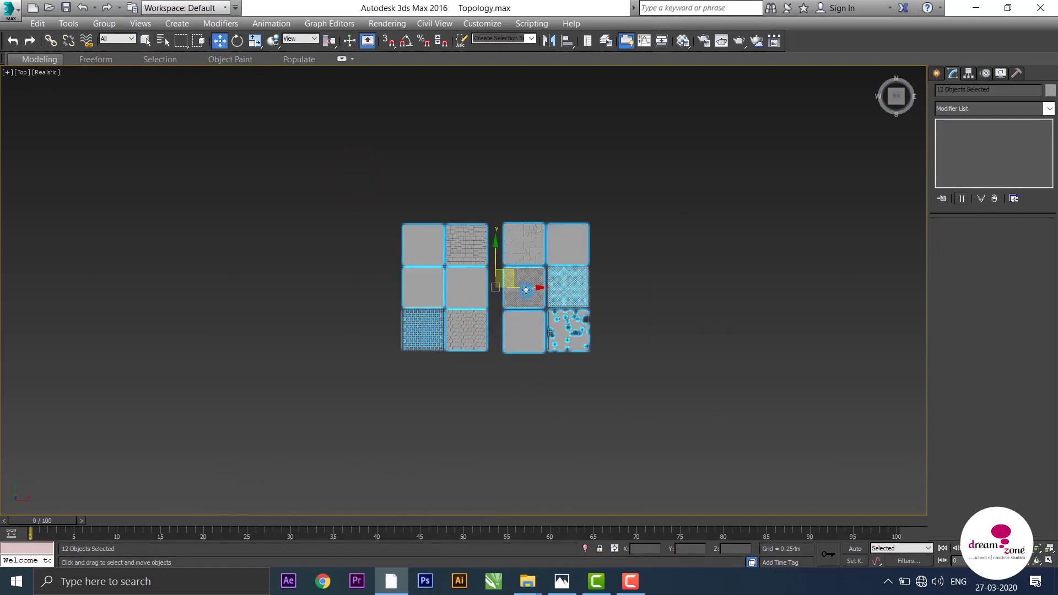
{"action": "left_click_drag", "start_coordinate": [526, 290], "coordinate": [237, 309]}
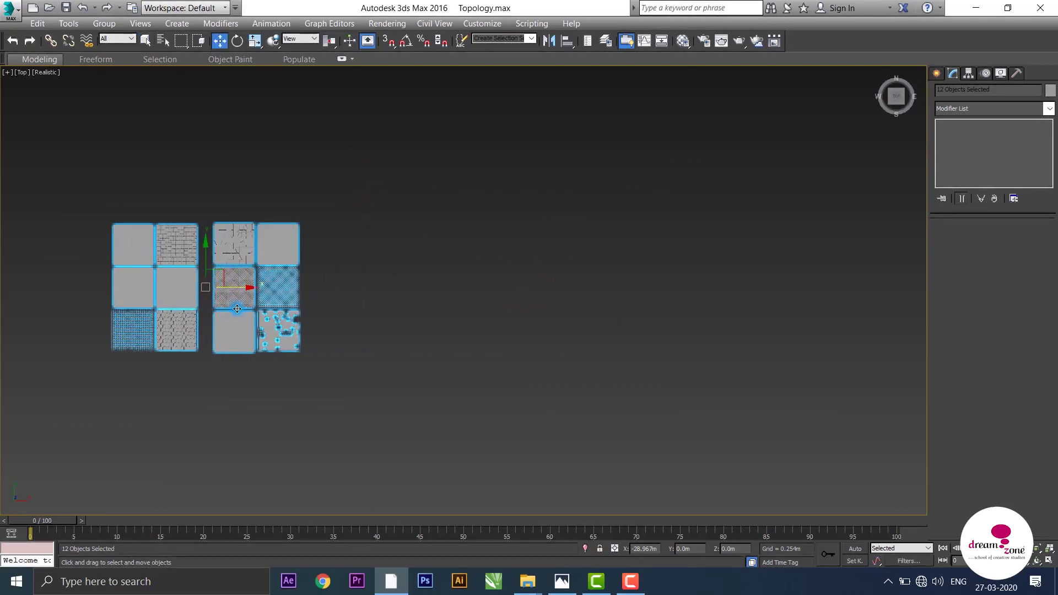
{"action": "left_click", "coordinate": [770, 210]}
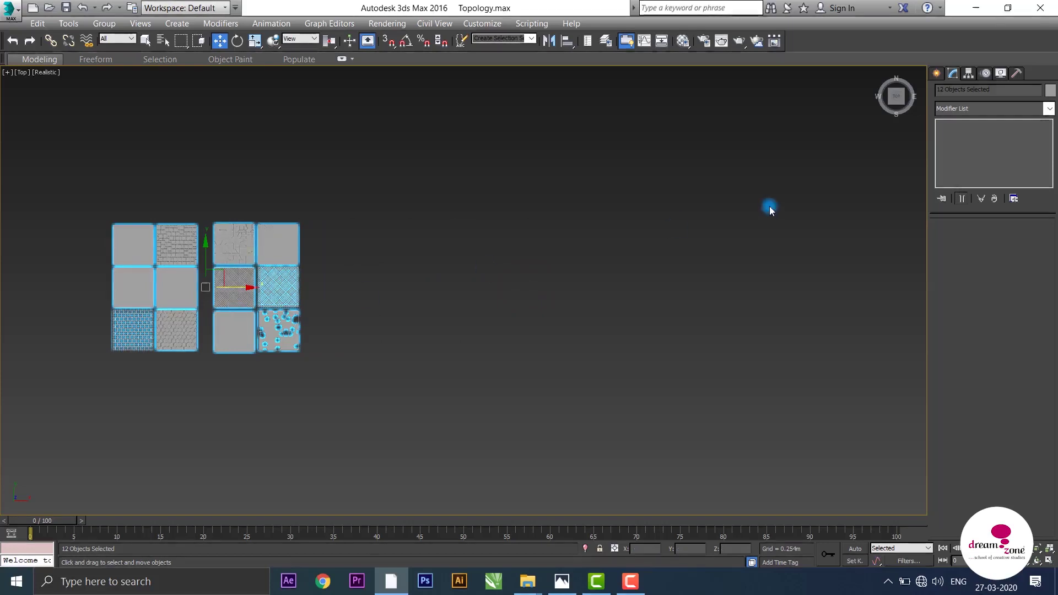
{"action": "left_click", "coordinate": [284, 241]}
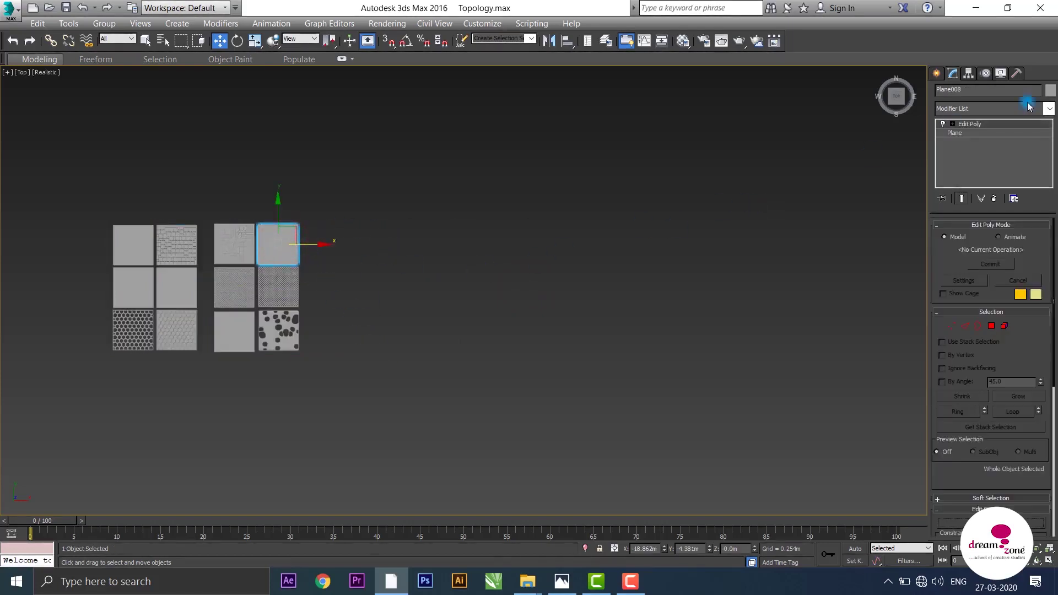
- Draw a new plane in the Top view right of the panels, showing edged faces
{"action": "left_click", "coordinate": [936, 73]}
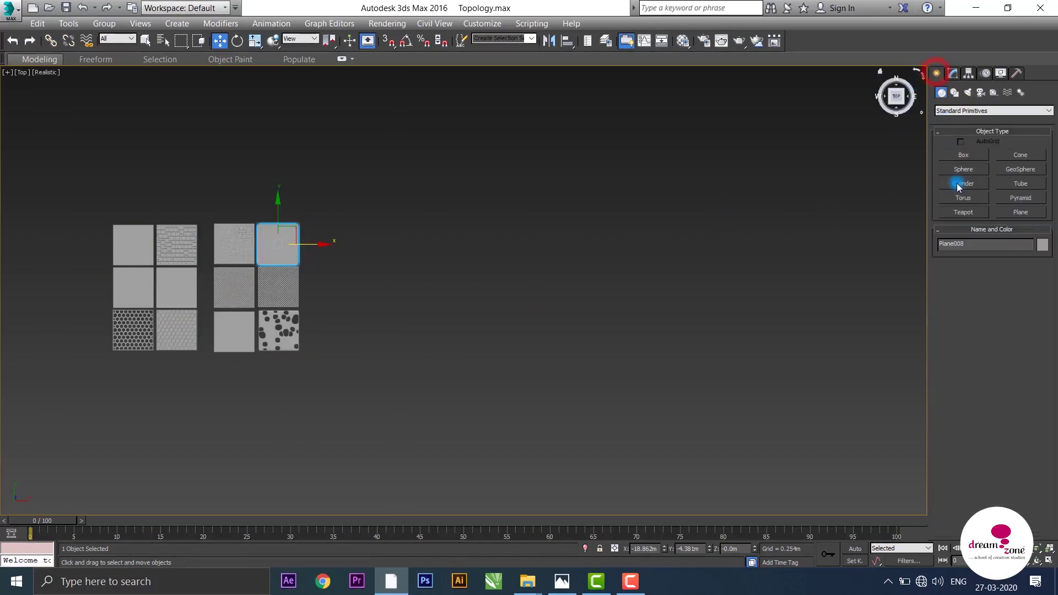
{"action": "left_click", "coordinate": [1013, 213]}
{"action": "scroll", "coordinate": [435, 256], "scroll_direction": "up", "scroll_amount": 4}
{"action": "scroll", "coordinate": [441, 255], "scroll_direction": "down", "scroll_amount": 2}
{"action": "middle_click_drag", "start_coordinate": [441, 255], "coordinate": [495, 210]}
{"action": "left_click_drag", "start_coordinate": [431, 198], "coordinate": [497, 271]}
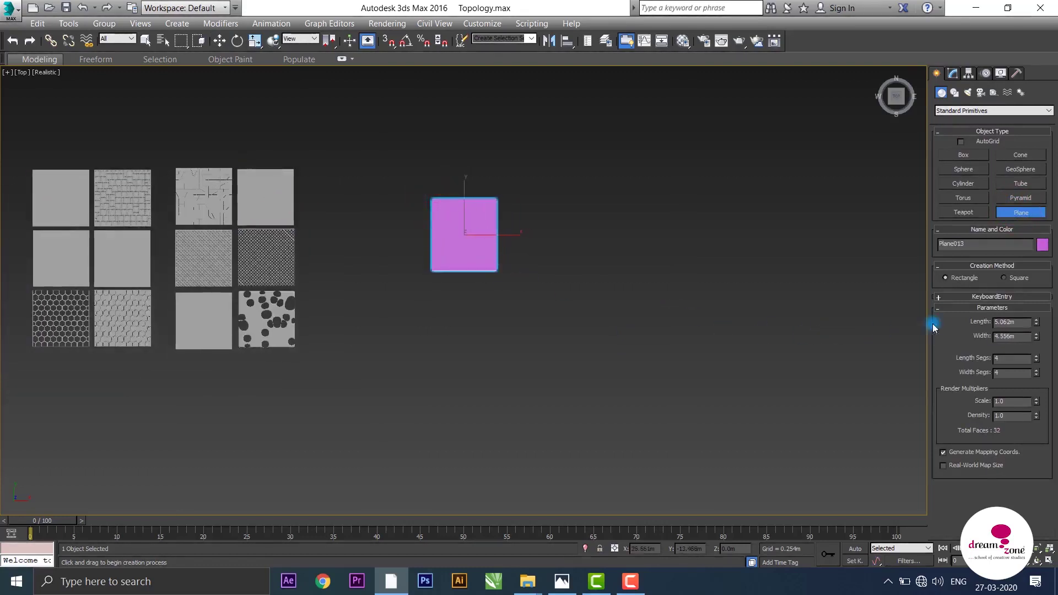
{"action": "key", "text": "z"}
{"action": "key", "text": "F4"}
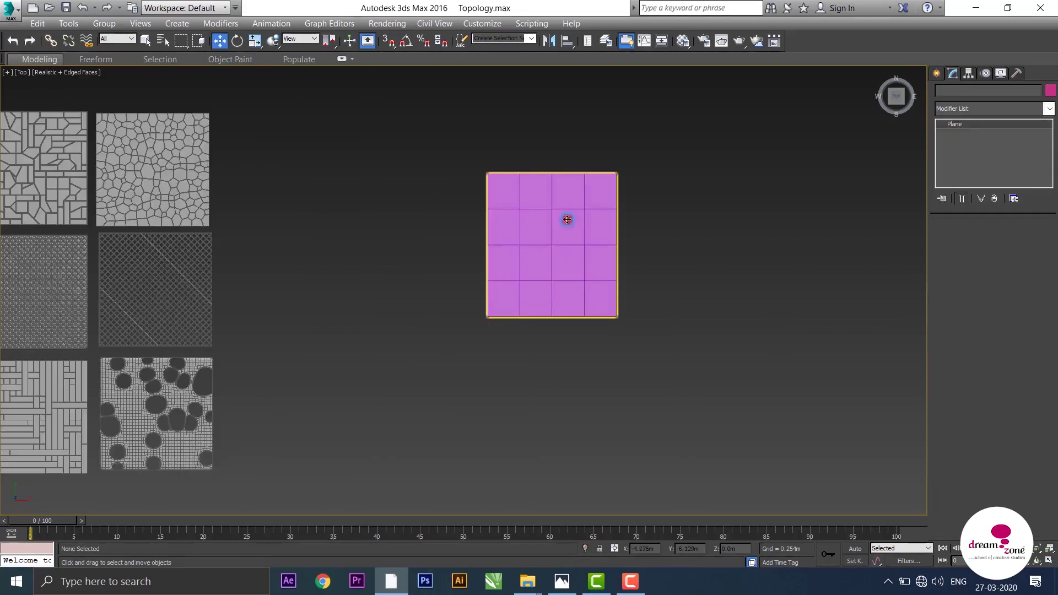
{"action": "key", "text": "w"}
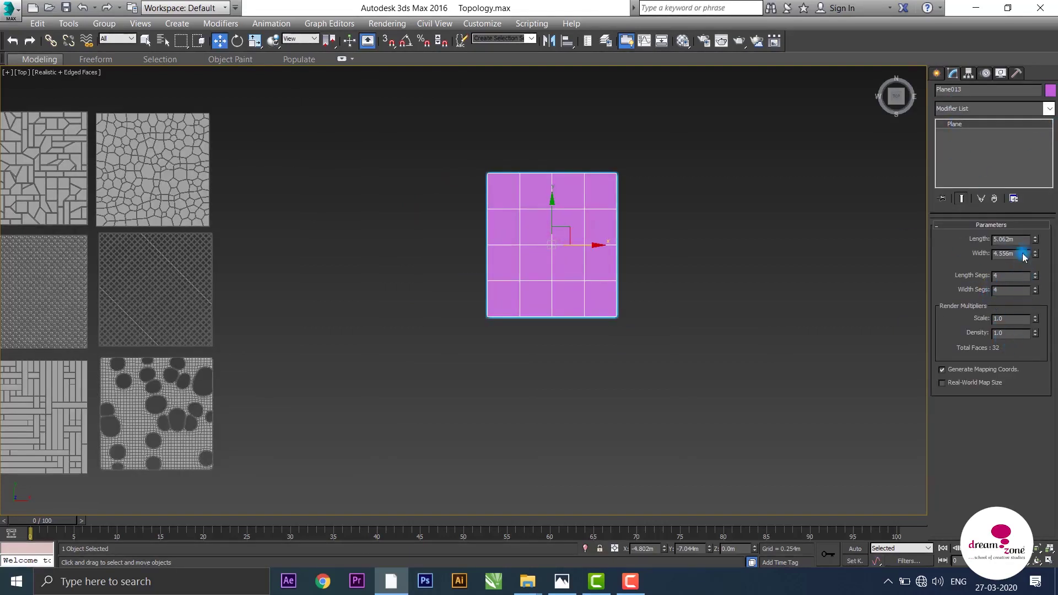
- Set the plane's Length and Width to 4m and both segment counts to 19
{"action": "type", "text": "4"}
{"action": "left_click_drag", "start_coordinate": [1015, 255], "coordinate": [986, 261]}
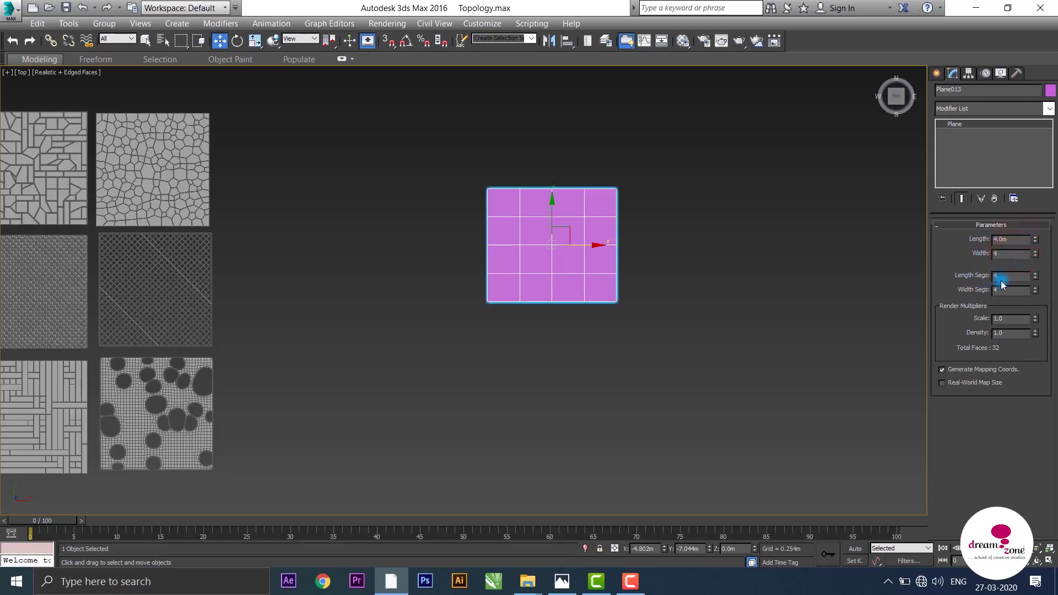
{"action": "key", "text": "Return"}
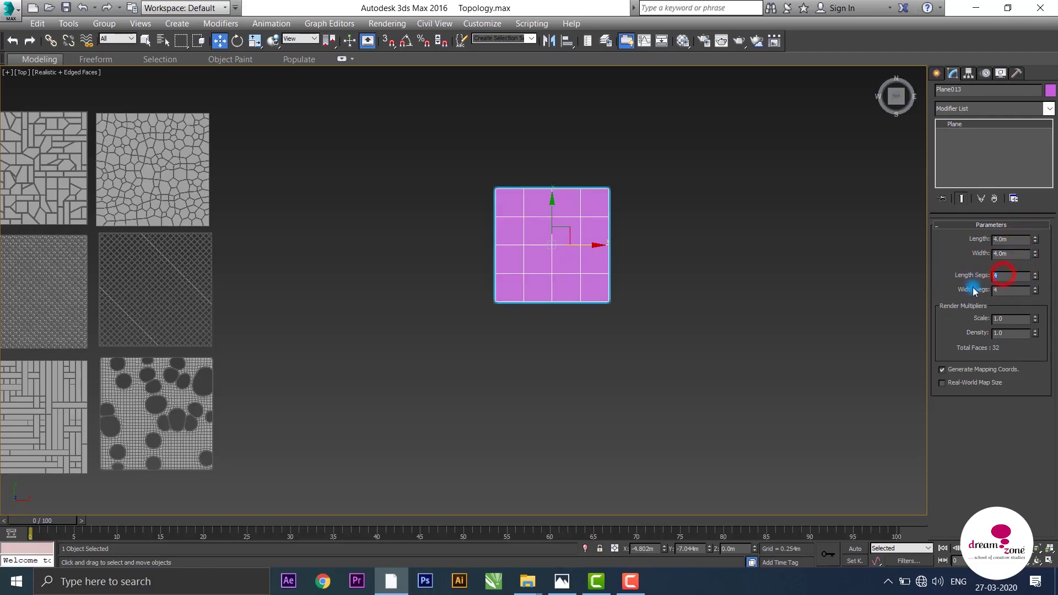
{"action": "scroll", "coordinate": [618, 201], "scroll_direction": "up", "scroll_amount": 3}
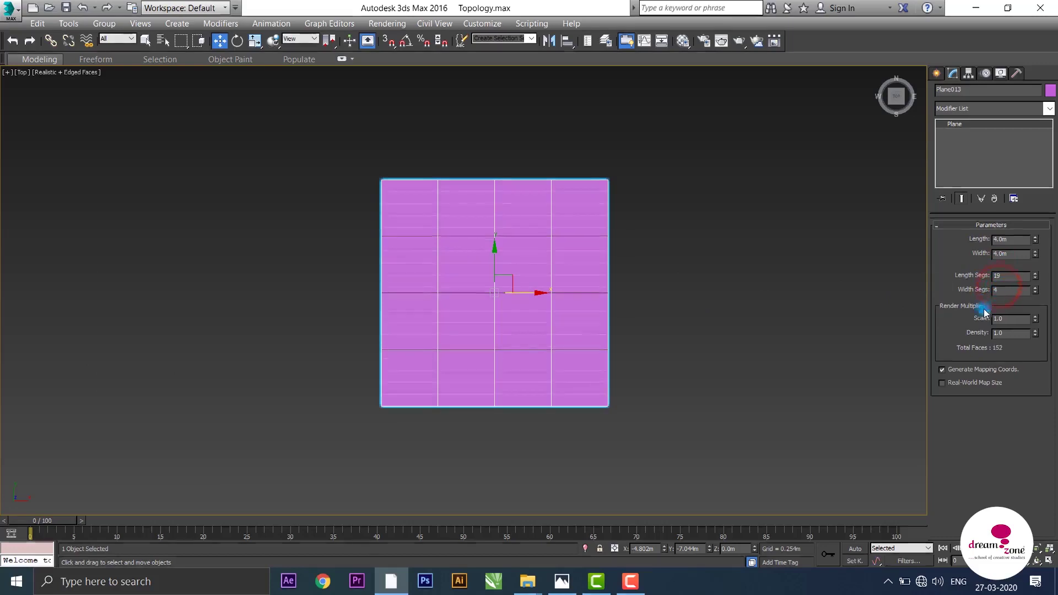
{"action": "left_click", "coordinate": [1011, 290]}
{"action": "type", "text": "19"}
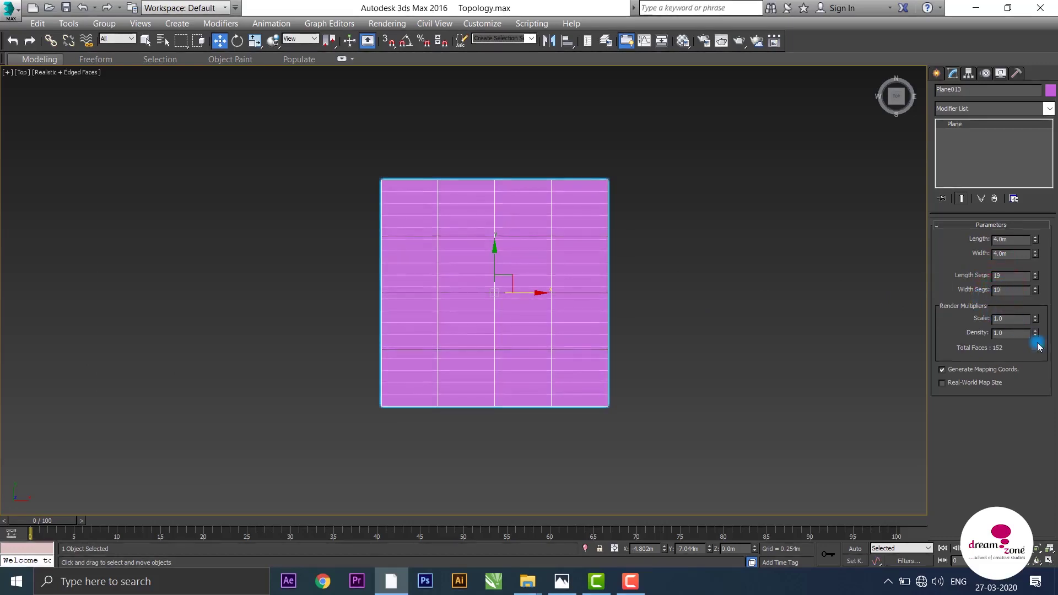
{"action": "key", "text": "Return"}
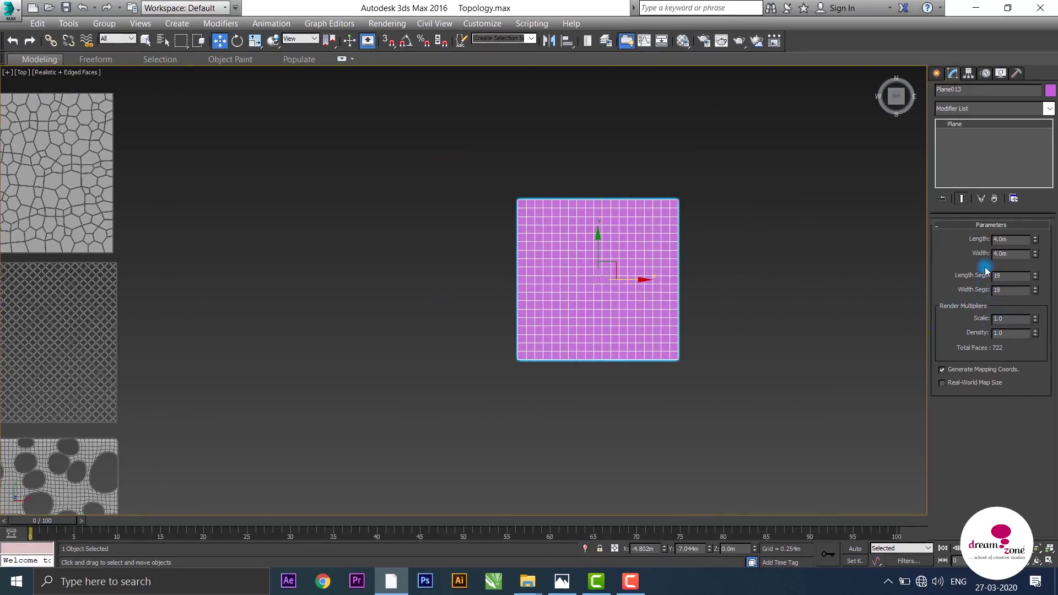
{"action": "scroll", "coordinate": [800, 330], "scroll_direction": "down", "scroll_amount": 2}
{"action": "mouse_move", "coordinate": [754, 331]}
{"action": "middle_mouse_down"}
{"action": "mouse_move", "coordinate": [867, 298]}
{"action": "mouse_move", "coordinate": [762, 316]}
{"action": "mouse_move", "coordinate": [786, 338]}
{"action": "middle_mouse_up"}
{"action": "scroll", "coordinate": [576, 309], "scroll_direction": "up", "scroll_amount": 2}
{"action": "mouse_move", "coordinate": [576, 309]}
{"action": "middle_mouse_down"}
{"action": "mouse_move", "coordinate": [624, 348]}
{"action": "mouse_move", "coordinate": [623, 285]}
{"action": "middle_mouse_up"}
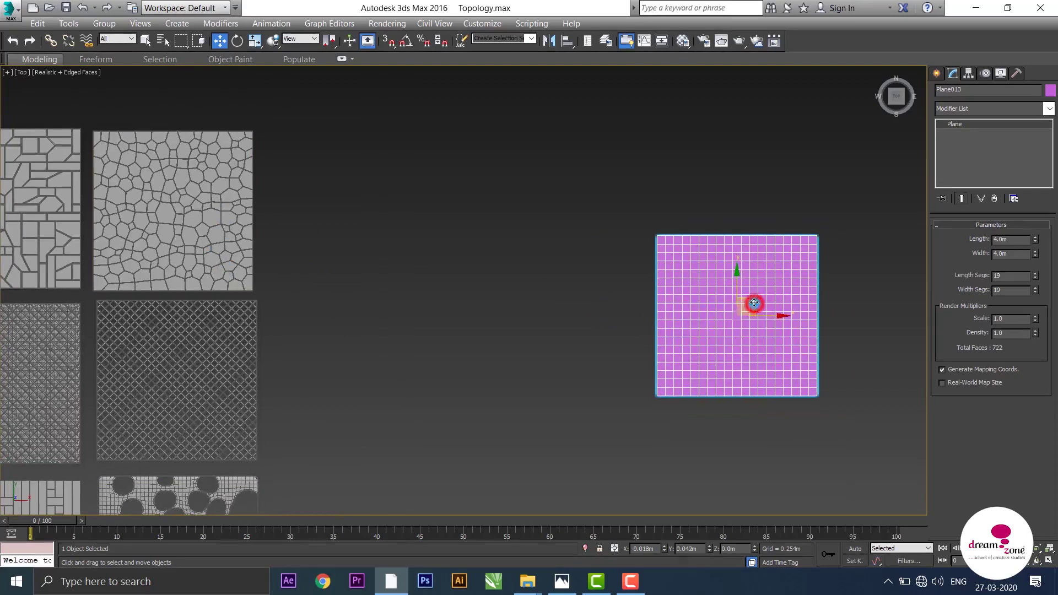
- Move the new plane up and to the left, recentring the view on it
{"action": "left_click_drag", "start_coordinate": [754, 303], "coordinate": [581, 191]}
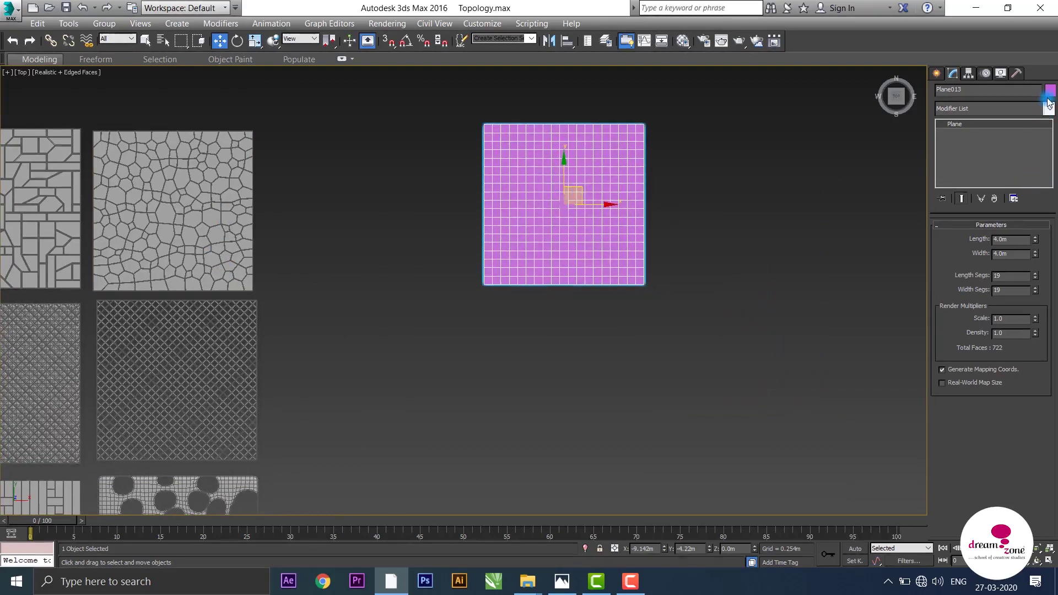
{"action": "key", "text": "ctrl+z"}
{"action": "scroll", "coordinate": [666, 255], "scroll_direction": "down", "scroll_amount": 2}
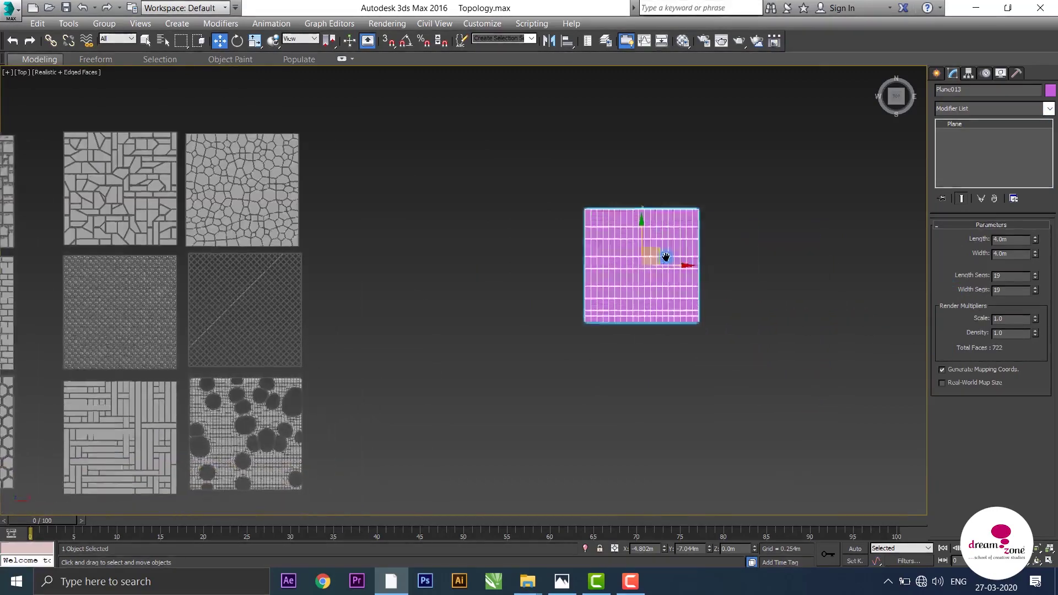
{"action": "middle_click_drag", "start_coordinate": [666, 255], "coordinate": [659, 318]}
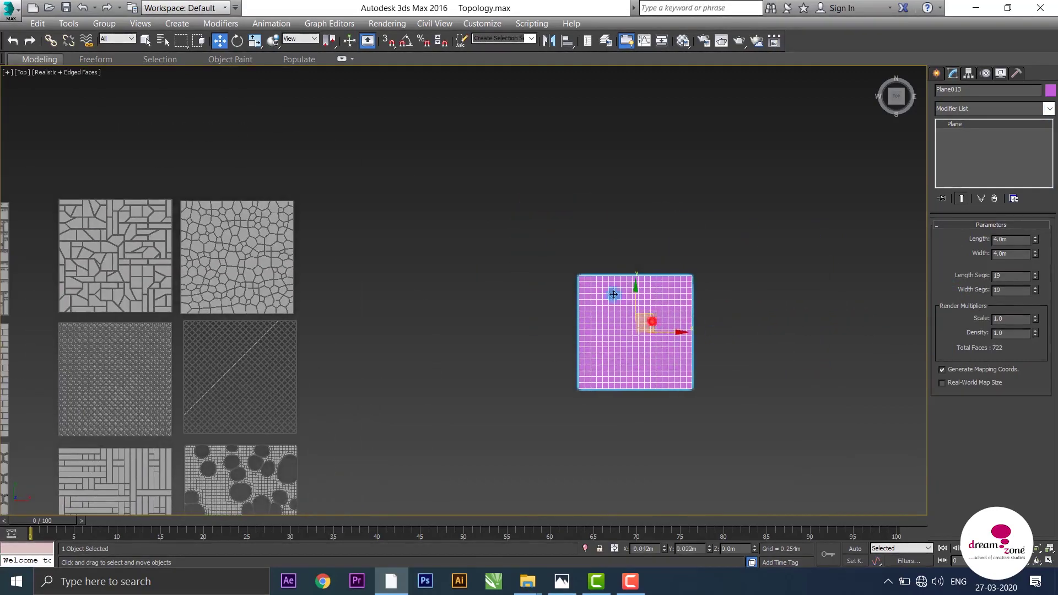
{"action": "key", "text": "ctrl+y"}
{"action": "scroll", "coordinate": [625, 290], "scroll_direction": "down", "scroll_amount": 2}
{"action": "mouse_move", "coordinate": [625, 289]}
{"action": "middle_mouse_down"}
{"action": "mouse_move", "coordinate": [623, 246]}
{"action": "mouse_move", "coordinate": [605, 293]}
{"action": "middle_mouse_up"}
{"action": "scroll", "coordinate": [573, 232], "scroll_direction": "up", "scroll_amount": 2}
{"action": "scroll", "coordinate": [538, 285], "scroll_direction": "up", "scroll_amount": 2}
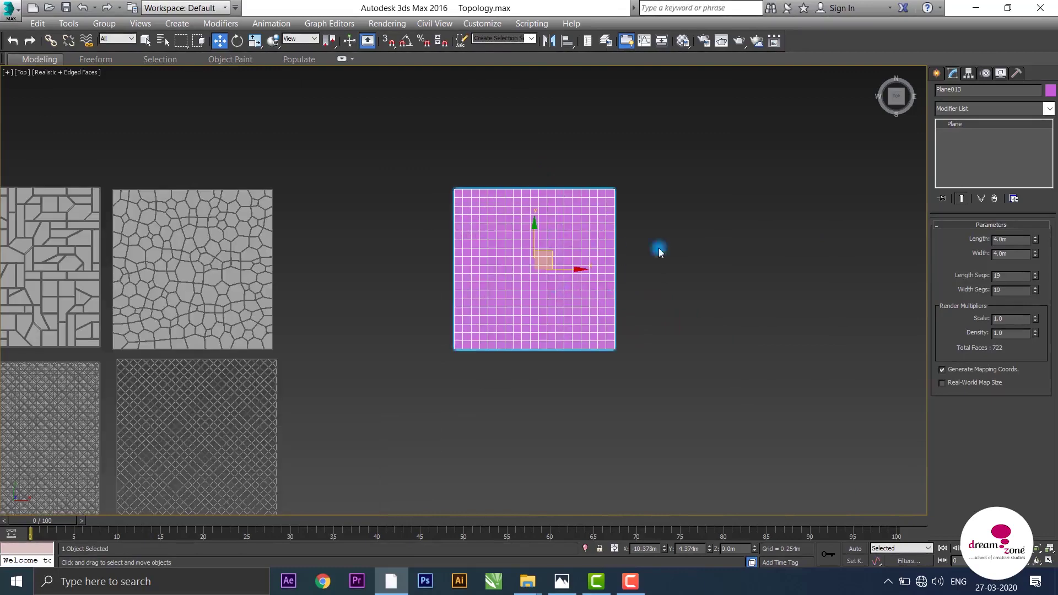
- Set Plane013's object colour to grey and reselect it
{"action": "left_click", "coordinate": [1050, 90]}
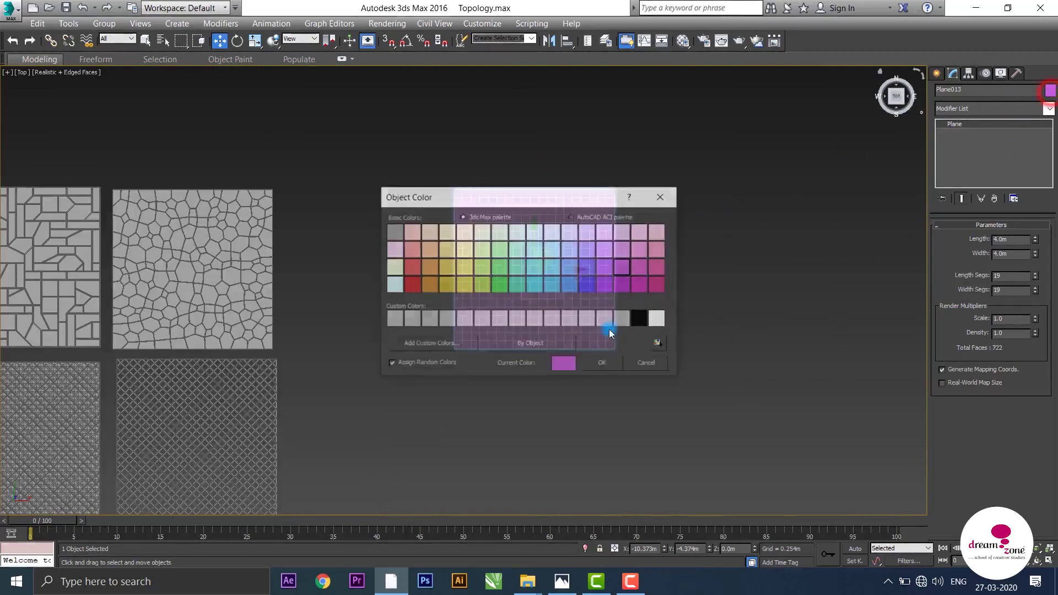
{"action": "left_click", "coordinate": [391, 231]}
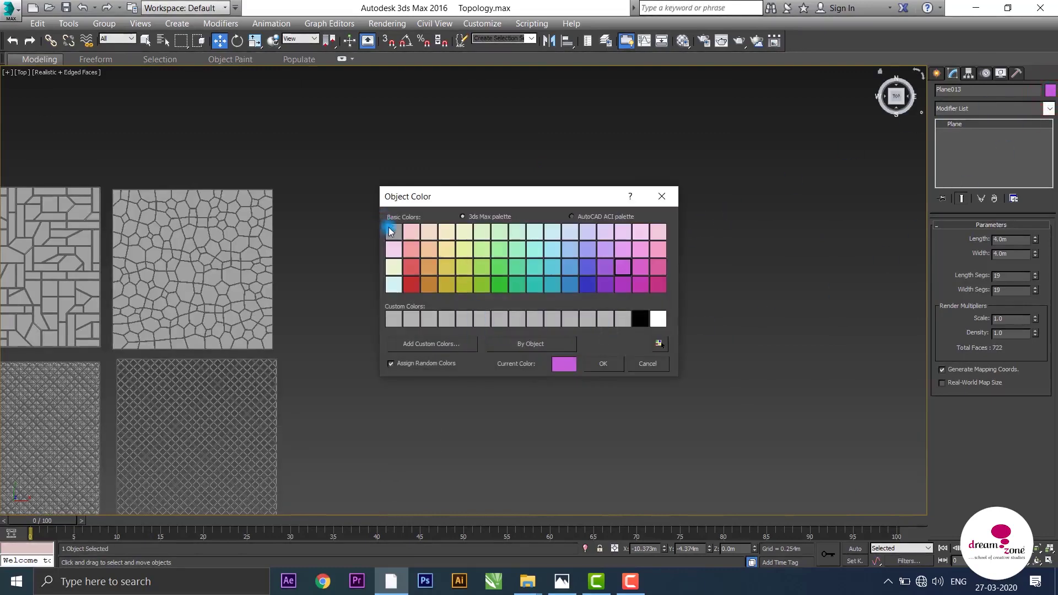
{"action": "left_click", "coordinate": [603, 363]}
{"action": "left_click", "coordinate": [720, 204]}
{"action": "left_click", "coordinate": [551, 250]}
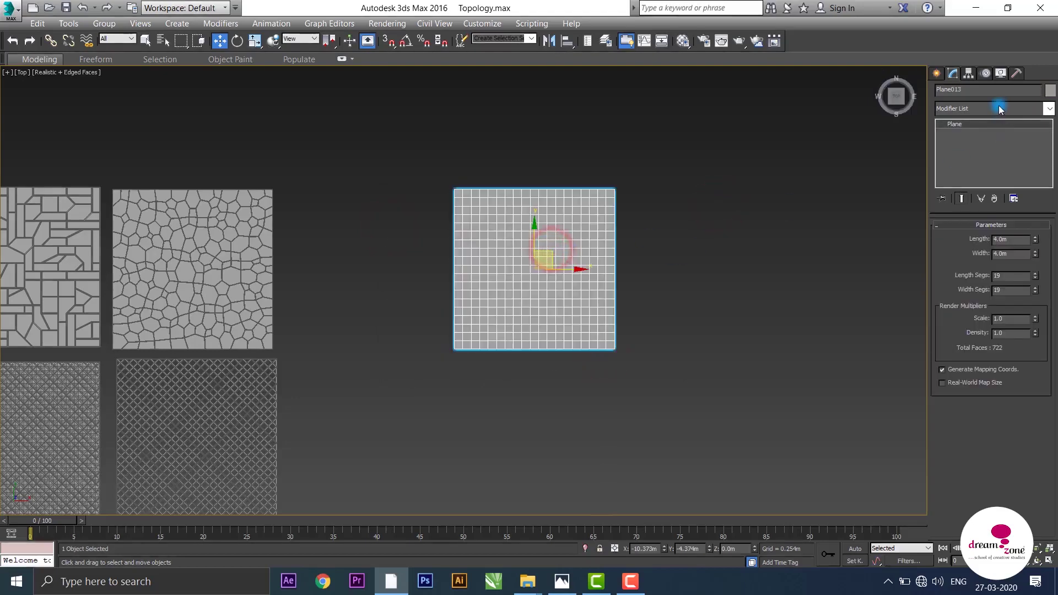
- Add an Edit Poly modifier to Plane013
{"action": "left_click", "coordinate": [998, 105]}
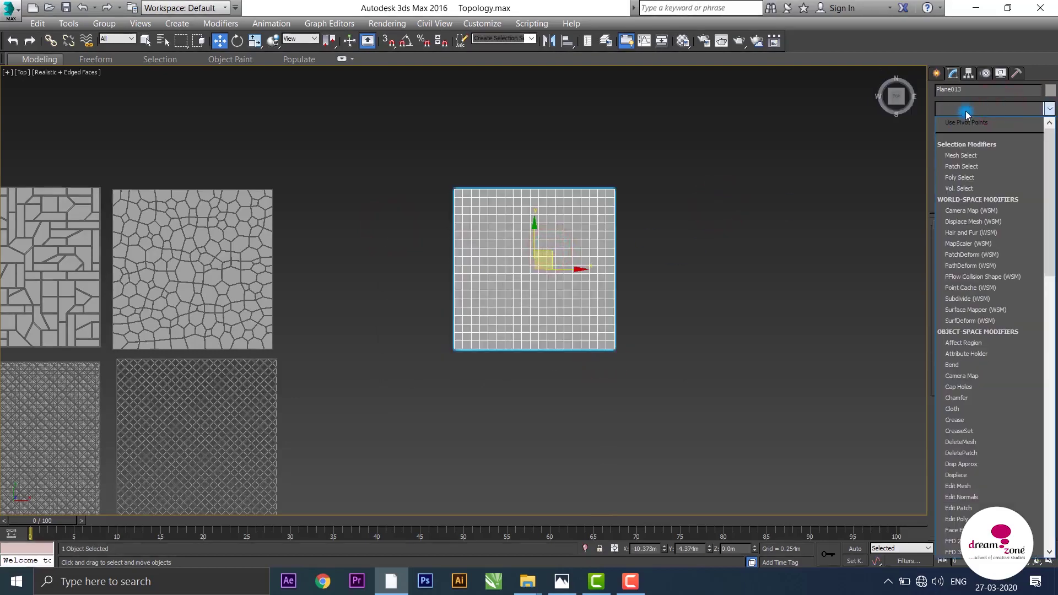
{"action": "type", "text": "esh"}
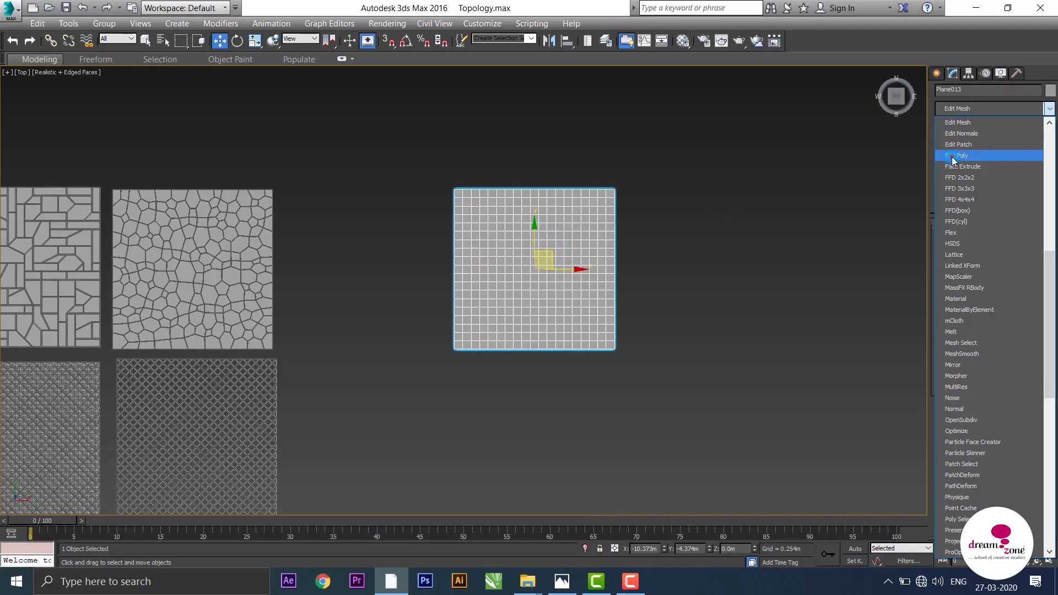
{"action": "left_click", "coordinate": [953, 156]}
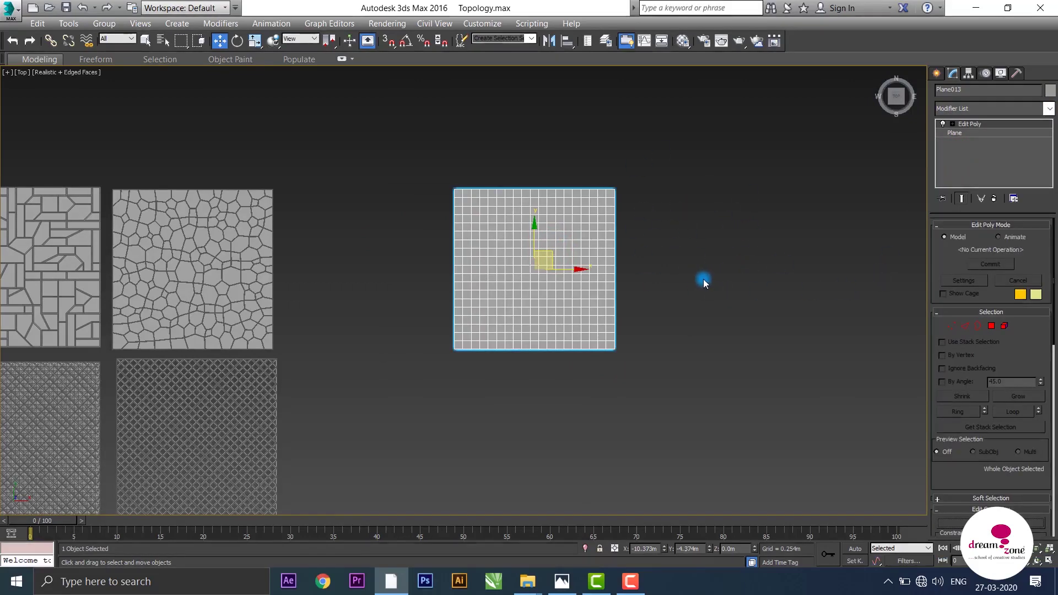
- Zoom out and Shift-drag the plane right to set up 3 copies
{"action": "scroll", "coordinate": [703, 279], "scroll_direction": "down", "scroll_amount": 3}
{"action": "middle_click_drag", "start_coordinate": [702, 279], "coordinate": [611, 185]}
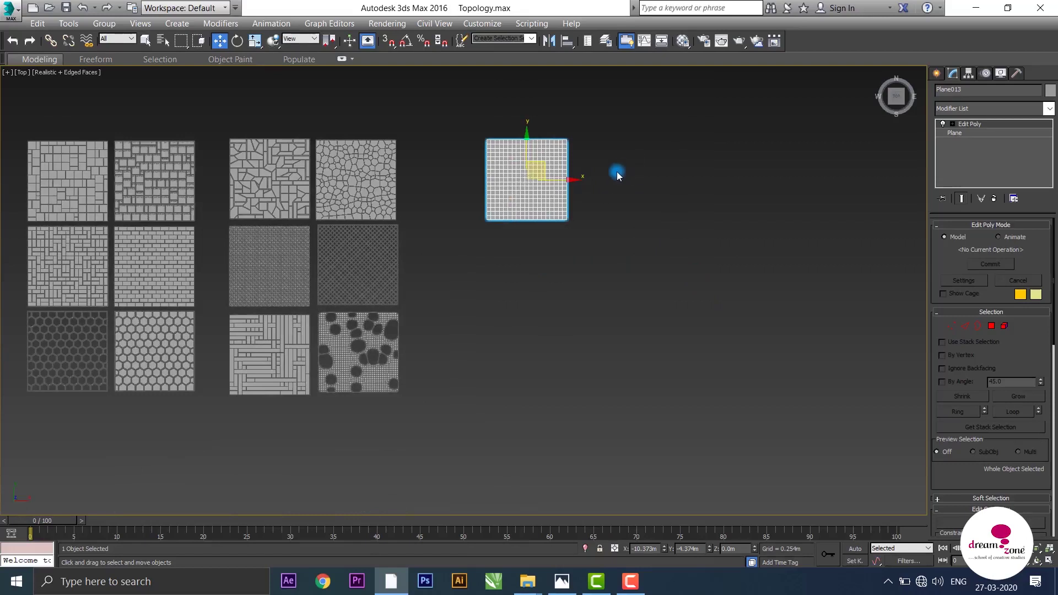
{"action": "middle_click_drag", "start_coordinate": [613, 185], "coordinate": [601, 247]}
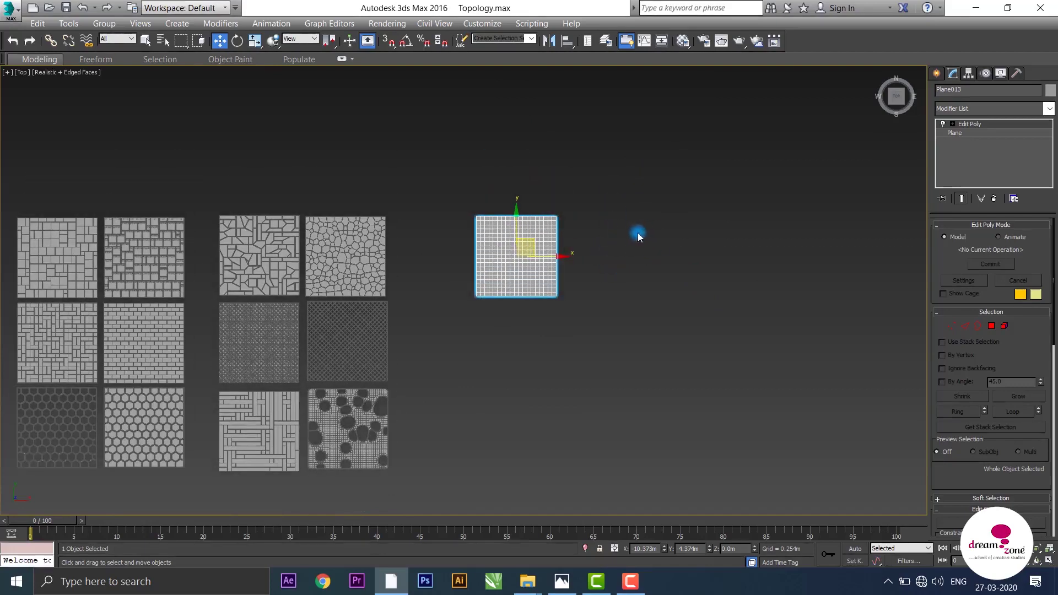
{"action": "mouse_move", "coordinate": [867, 226]}
{"action": "middle_mouse_down"}
{"action": "mouse_move", "coordinate": [718, 204]}
{"action": "mouse_move", "coordinate": [608, 218]}
{"action": "mouse_move", "coordinate": [559, 276]}
{"action": "middle_mouse_up"}
{"action": "scroll", "coordinate": [615, 222], "scroll_direction": "up", "scroll_amount": 5}
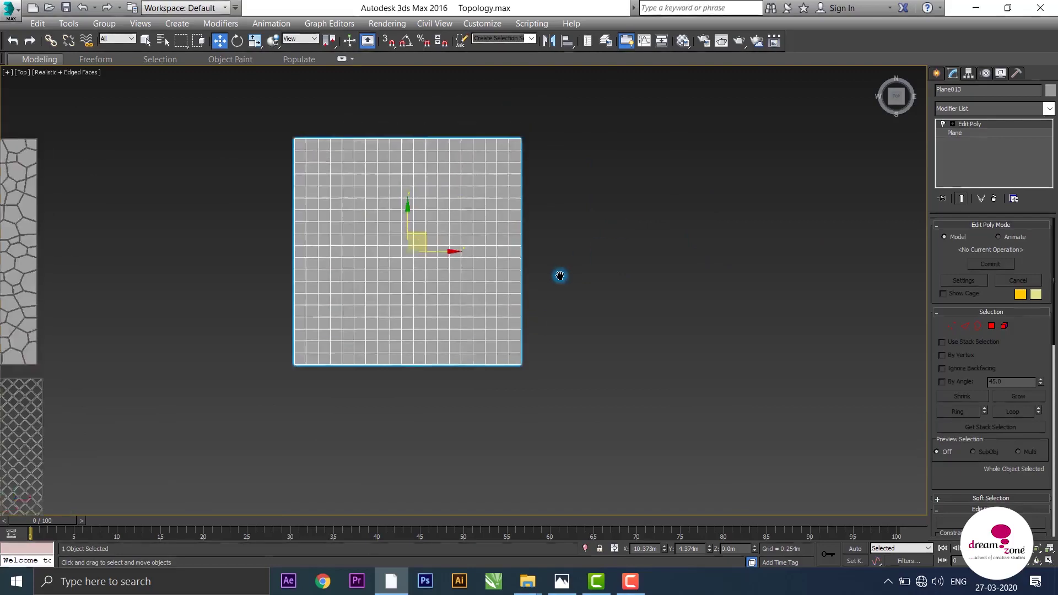
{"action": "scroll", "coordinate": [560, 276], "scroll_direction": "down", "scroll_amount": 2}
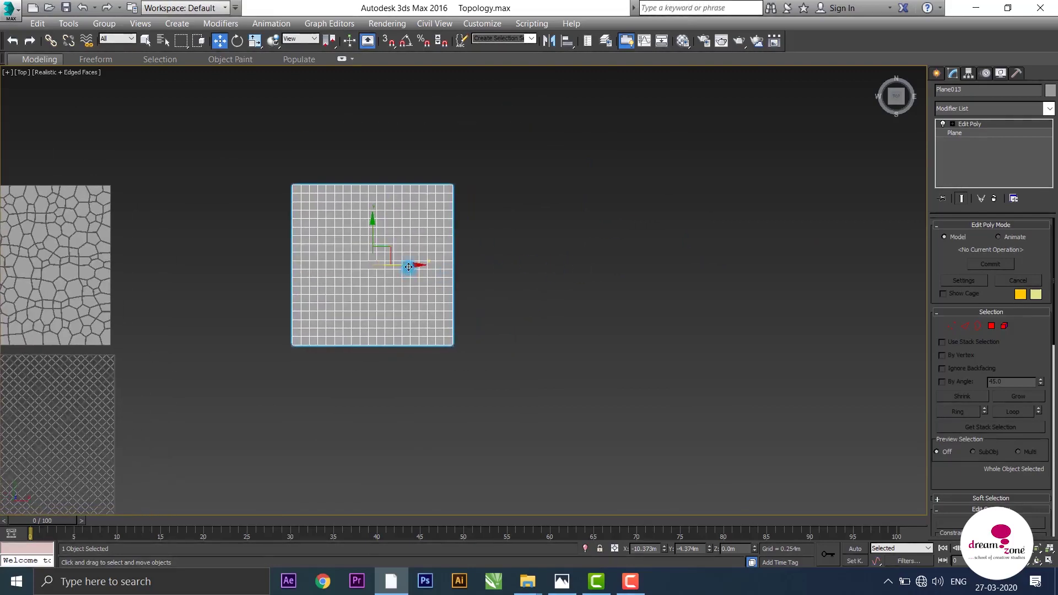
{"action": "left_click_drag", "start_coordinate": [403, 264], "coordinate": [581, 256], "text": "shift"}
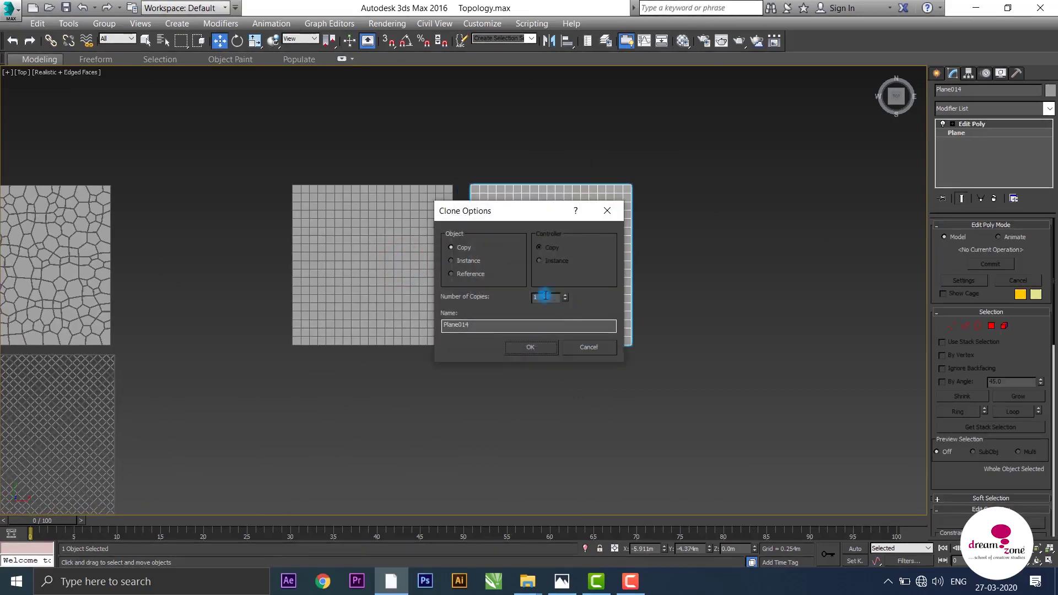
- Confirm the three copies, giving a row of four grey planes
{"action": "left_click", "coordinate": [548, 346]}
{"action": "scroll", "coordinate": [570, 349], "scroll_direction": "down", "scroll_amount": 5}
{"action": "middle_click_drag", "start_coordinate": [571, 349], "coordinate": [523, 230]}
{"action": "scroll", "coordinate": [515, 242], "scroll_direction": "up", "scroll_amount": 2}
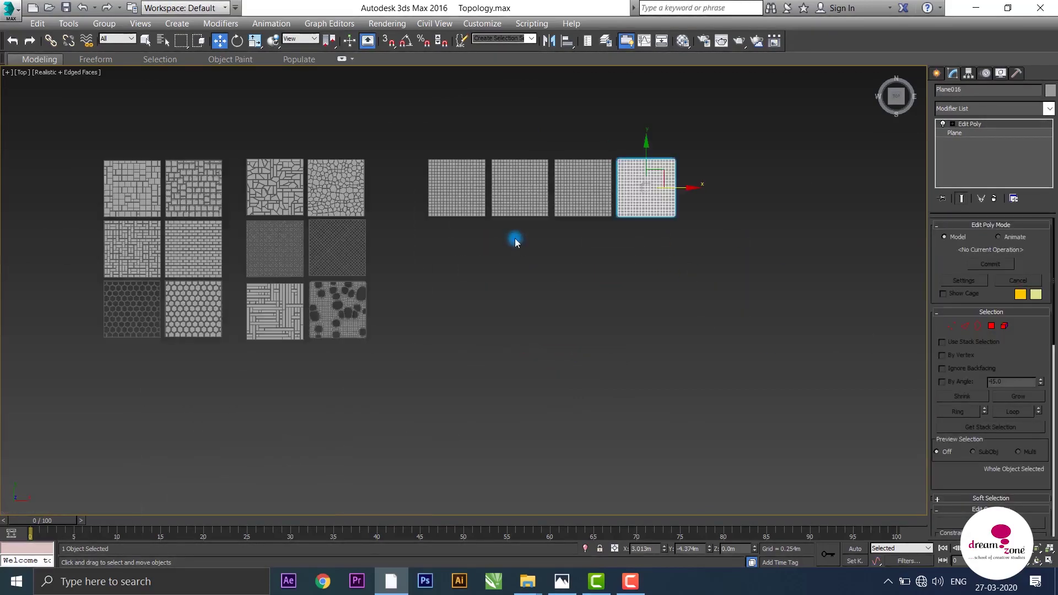
- Clone the row of four planes downward with 2 copies, forming a four-by-three grid
{"action": "left_click_drag", "start_coordinate": [663, 221], "coordinate": [697, 228]}
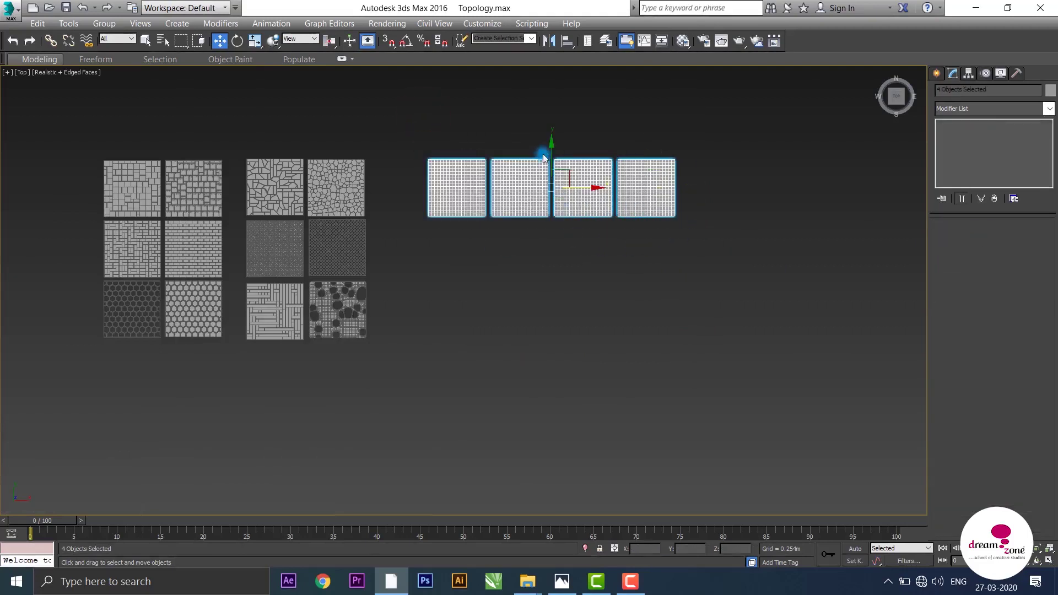
{"action": "left_click_drag", "start_coordinate": [551, 144], "coordinate": [555, 208], "text": "shift"}
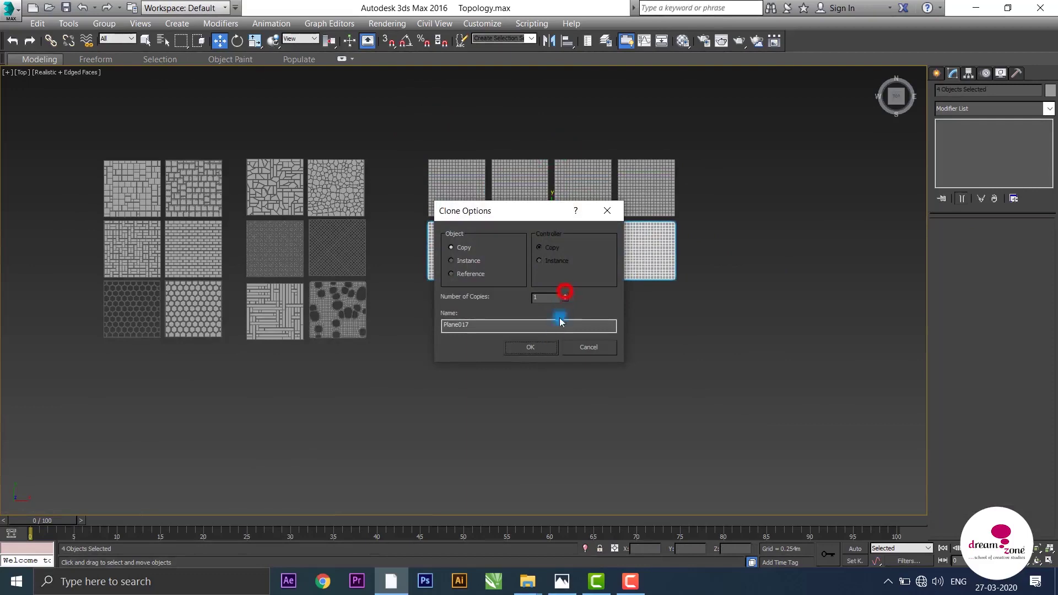
{"action": "left_click", "coordinate": [564, 295]}
{"action": "left_click", "coordinate": [544, 347]}
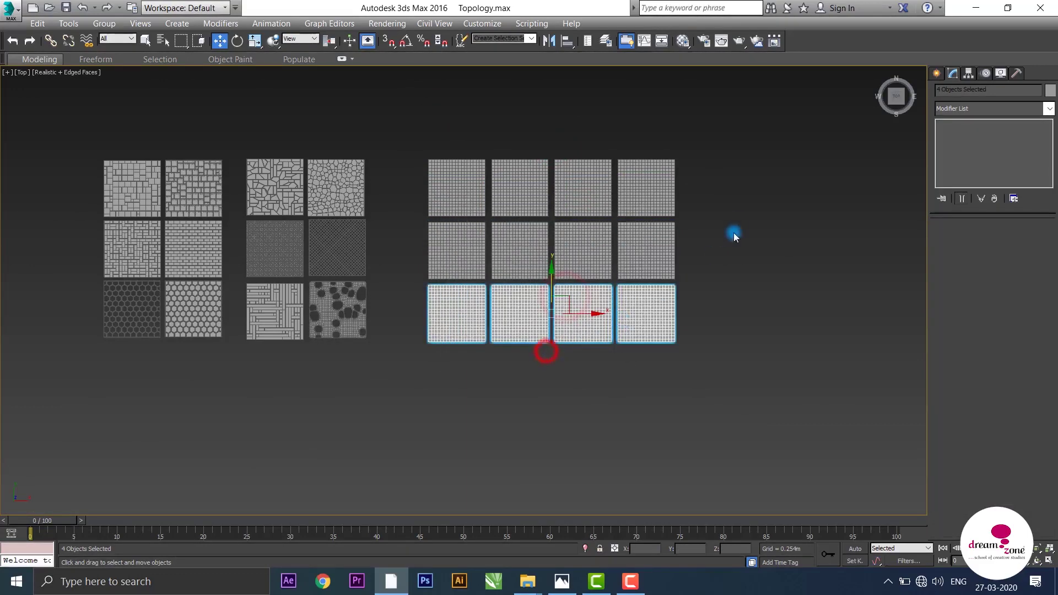
{"action": "left_click", "coordinate": [737, 220]}
{"action": "scroll", "coordinate": [465, 177], "scroll_direction": "up", "scroll_amount": 3}
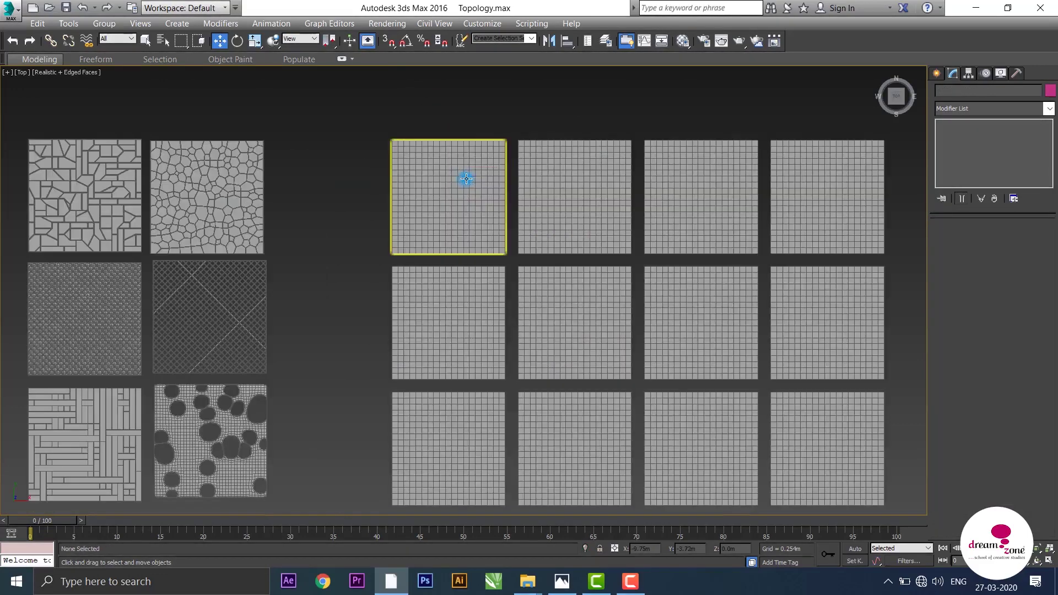
{"action": "scroll", "coordinate": [520, 207], "scroll_direction": "down", "scroll_amount": 2}
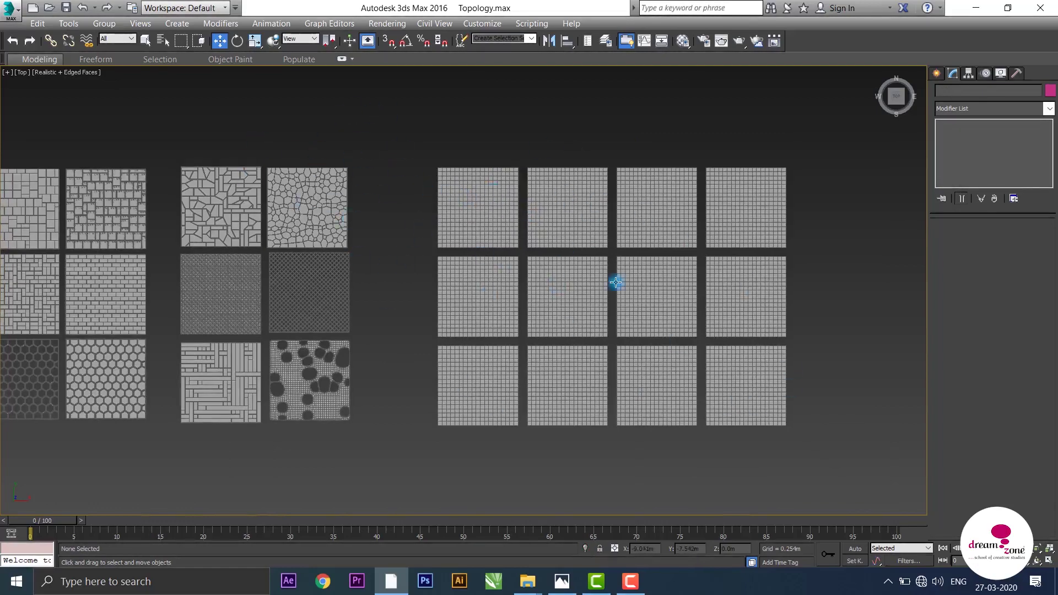
{"action": "scroll", "coordinate": [489, 183], "scroll_direction": "up", "scroll_amount": 5}
- Select the top-left Plane013, isolate it, and centre it in the Top view
{"action": "scroll", "coordinate": [493, 184], "scroll_direction": "up", "scroll_amount": 2}
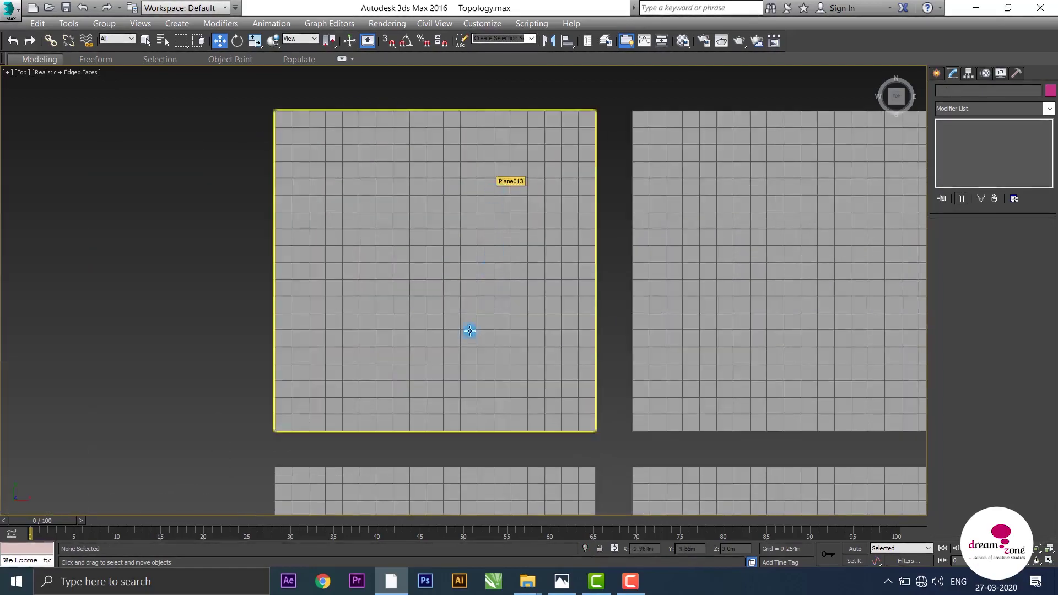
{"action": "left_click", "coordinate": [426, 233]}
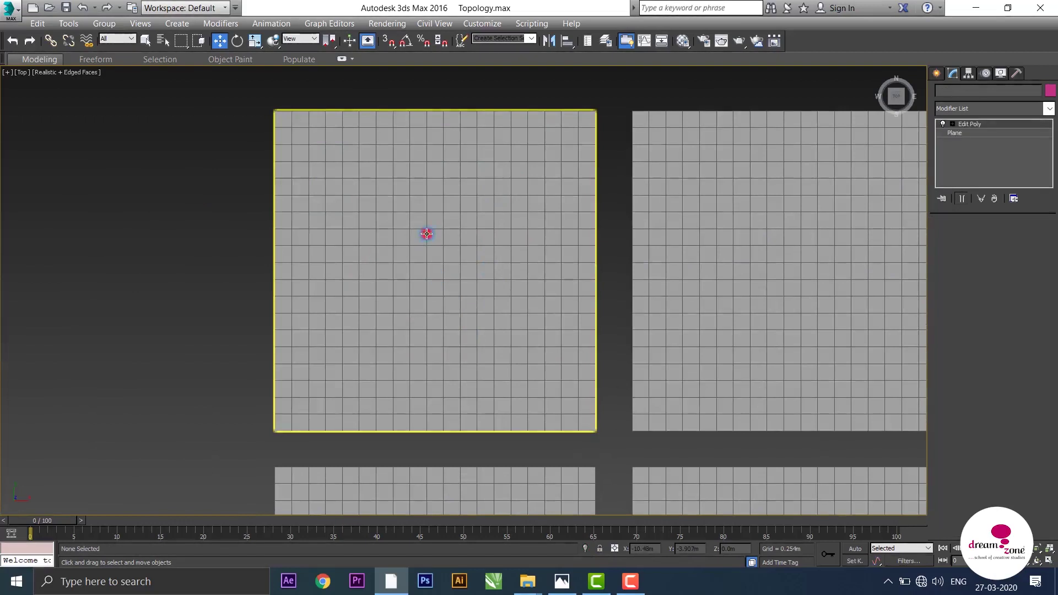
{"action": "left_click", "coordinate": [584, 548]}
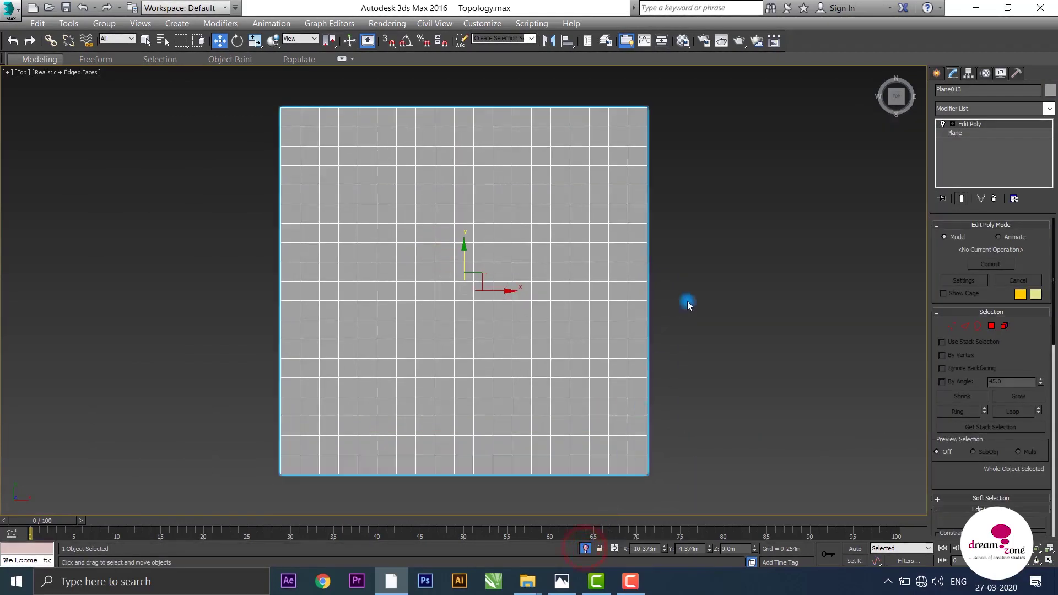
{"action": "scroll", "coordinate": [693, 289], "scroll_direction": "down", "scroll_amount": 1}
{"action": "scroll", "coordinate": [699, 276], "scroll_direction": "down", "scroll_amount": 3}
{"action": "scroll", "coordinate": [694, 278], "scroll_direction": "up", "scroll_amount": 3}
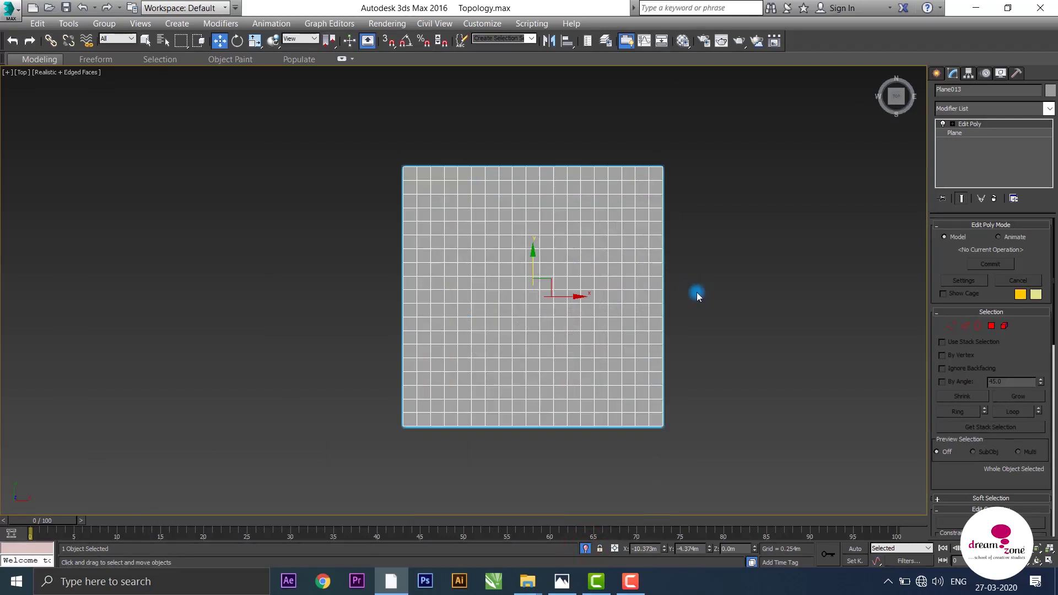
{"action": "middle_click_drag", "start_coordinate": [696, 295], "coordinate": [655, 321]}
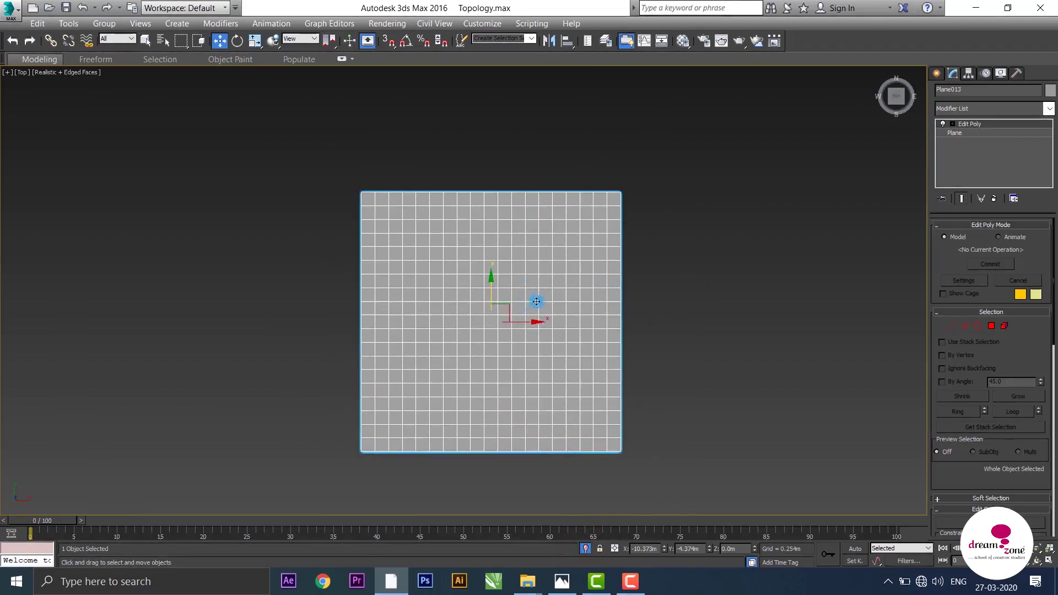
{"action": "scroll", "coordinate": [654, 300], "scroll_direction": "down", "scroll_amount": 1}
{"action": "scroll", "coordinate": [616, 281], "scroll_direction": "down", "scroll_amount": 1}
{"action": "scroll", "coordinate": [616, 283], "scroll_direction": "up", "scroll_amount": 2}
{"action": "middle_click_drag", "start_coordinate": [660, 293], "coordinate": [676, 299]}
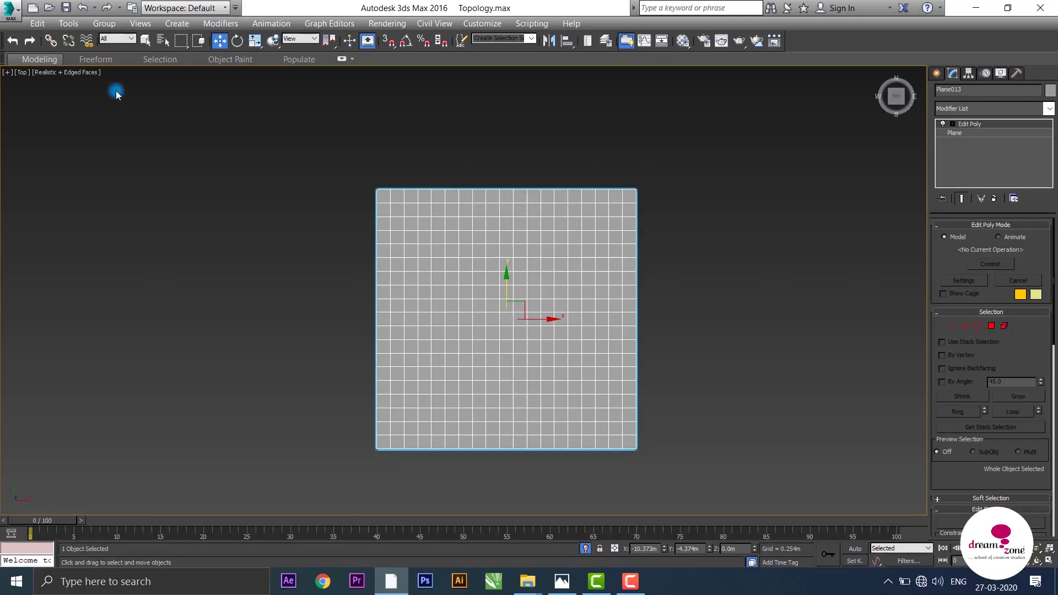
- Switch the ribbon from the Freeform tab to the Modeling tab, expanding then collapsing it
{"action": "left_click", "coordinate": [104, 61]}
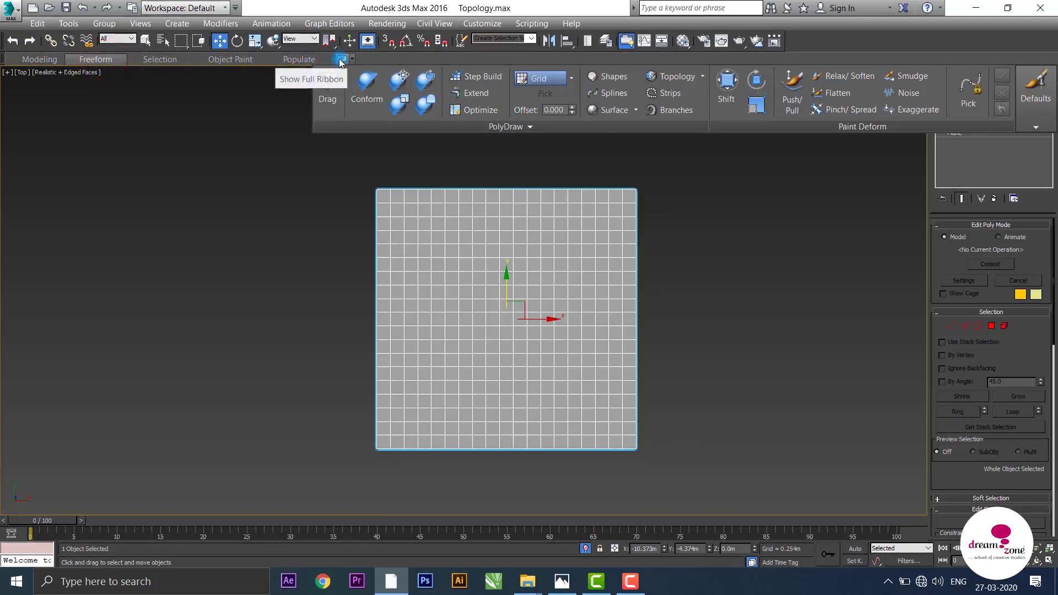
{"action": "left_click", "coordinate": [339, 60]}
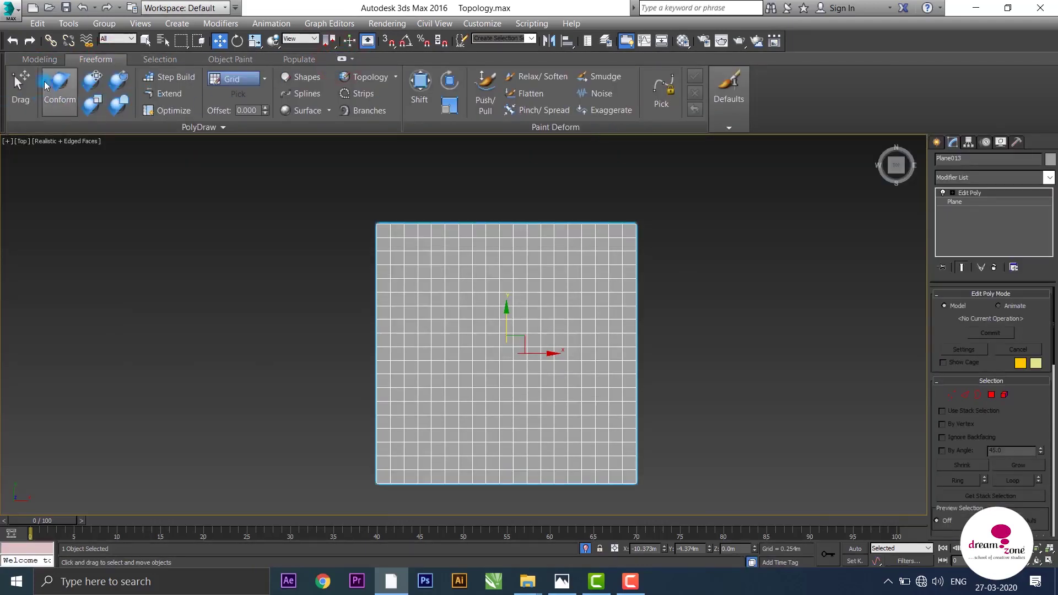
{"action": "left_click", "coordinate": [39, 59]}
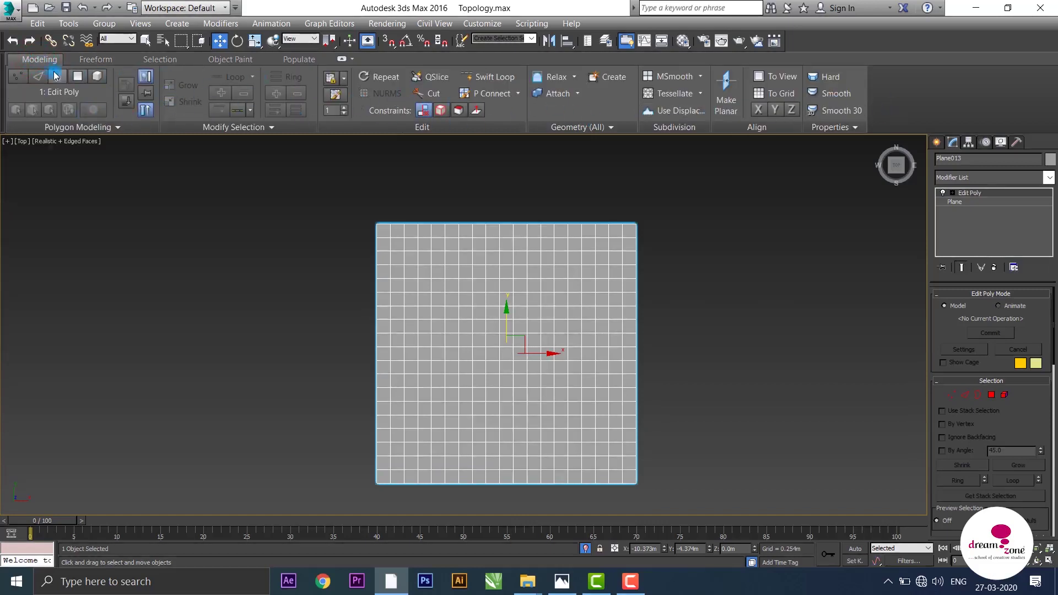
{"action": "left_click", "coordinate": [342, 60]}
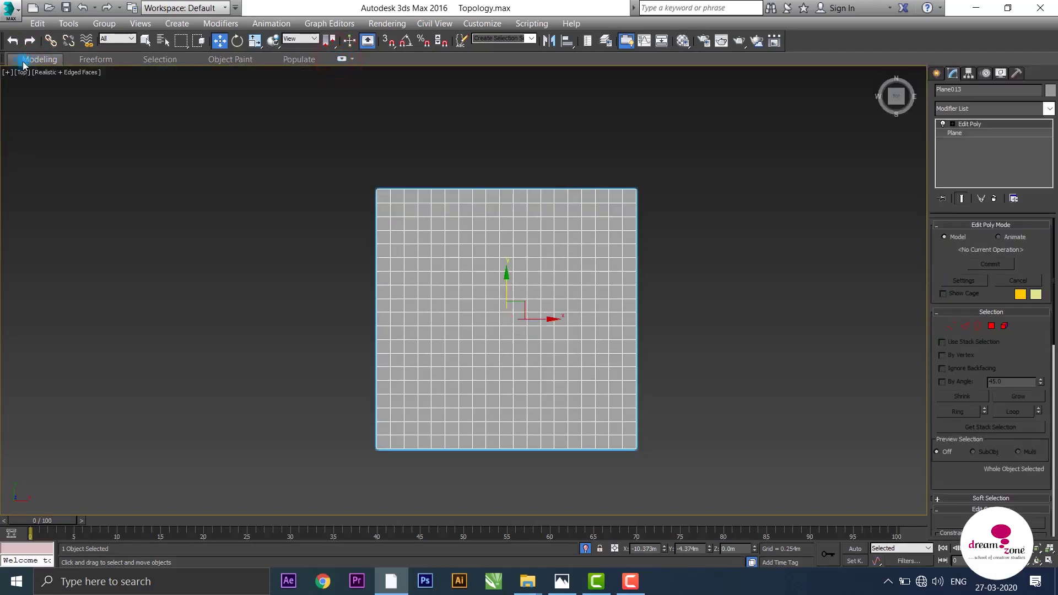
- Toggle Show Ribbon off and on under Customize > Show UI, then expand the ribbon fully
{"action": "left_click", "coordinate": [478, 23]}
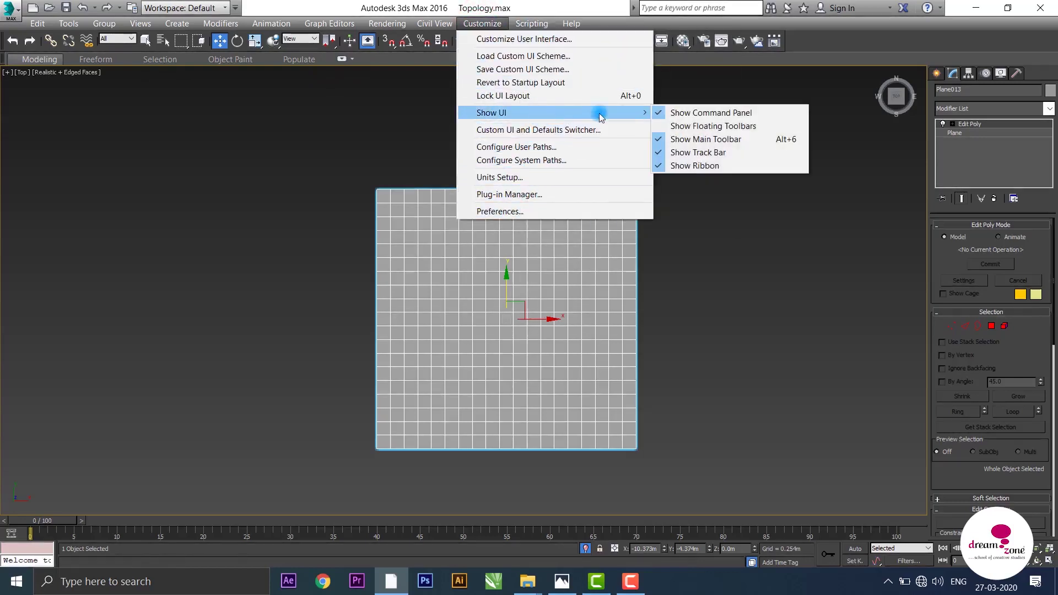
{"action": "mouse_move", "coordinate": [490, 112]}
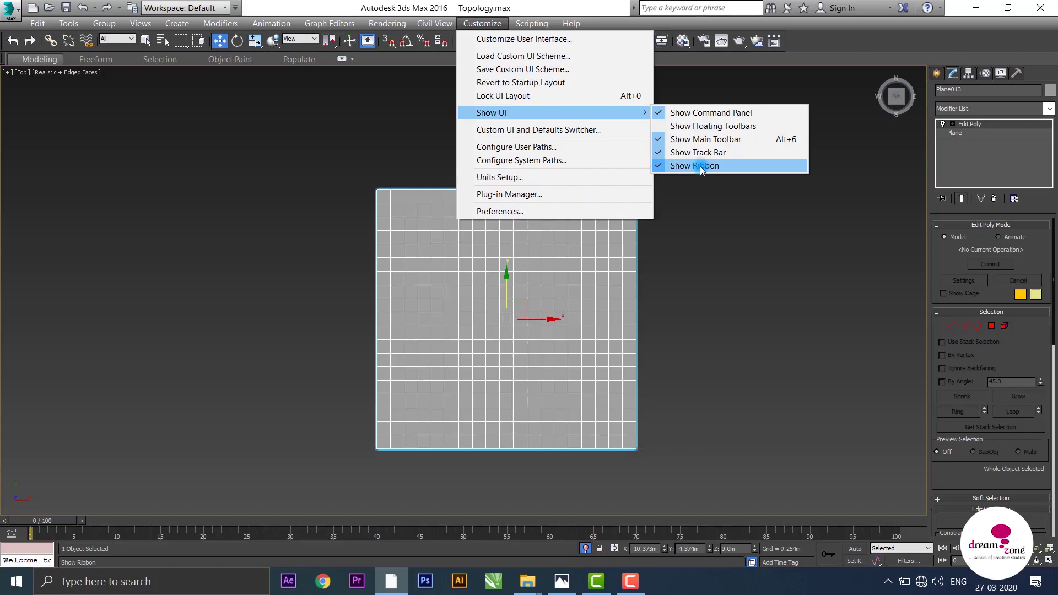
{"action": "left_click", "coordinate": [662, 167]}
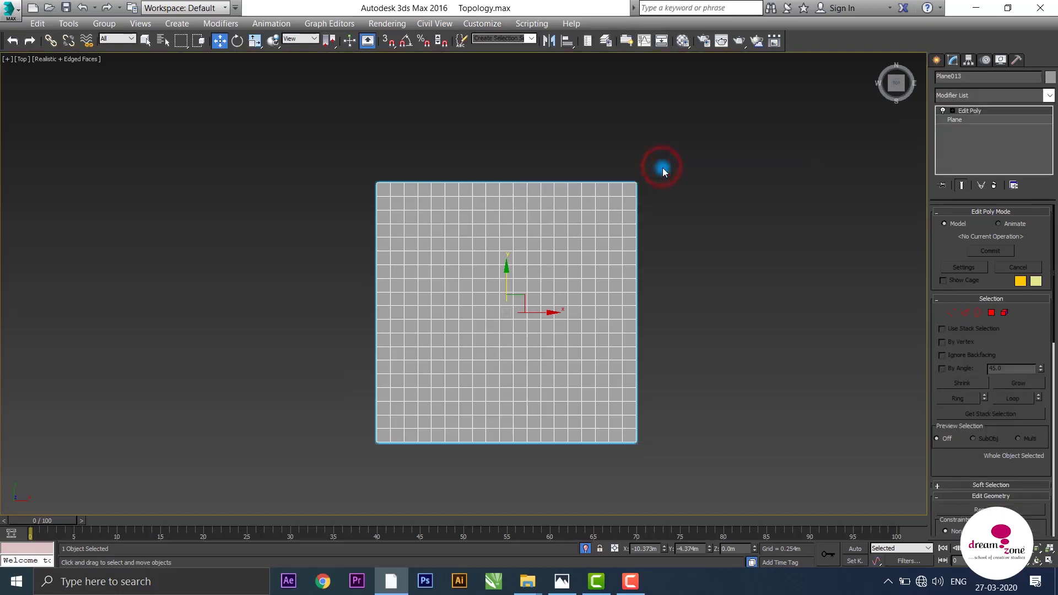
{"action": "left_click", "coordinate": [484, 23]}
{"action": "mouse_move", "coordinate": [528, 112]}
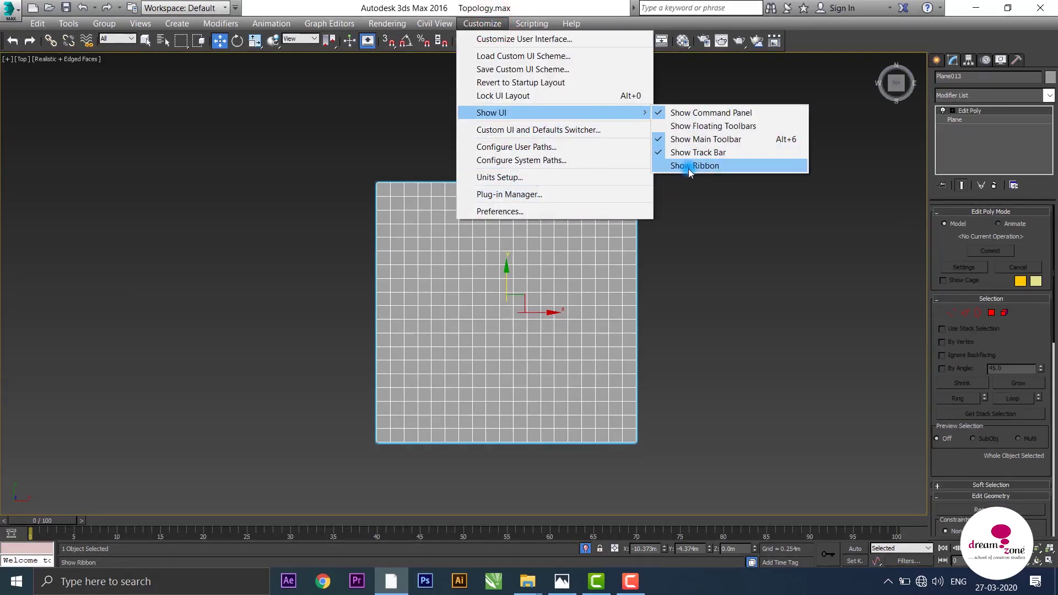
{"action": "left_click", "coordinate": [689, 167]}
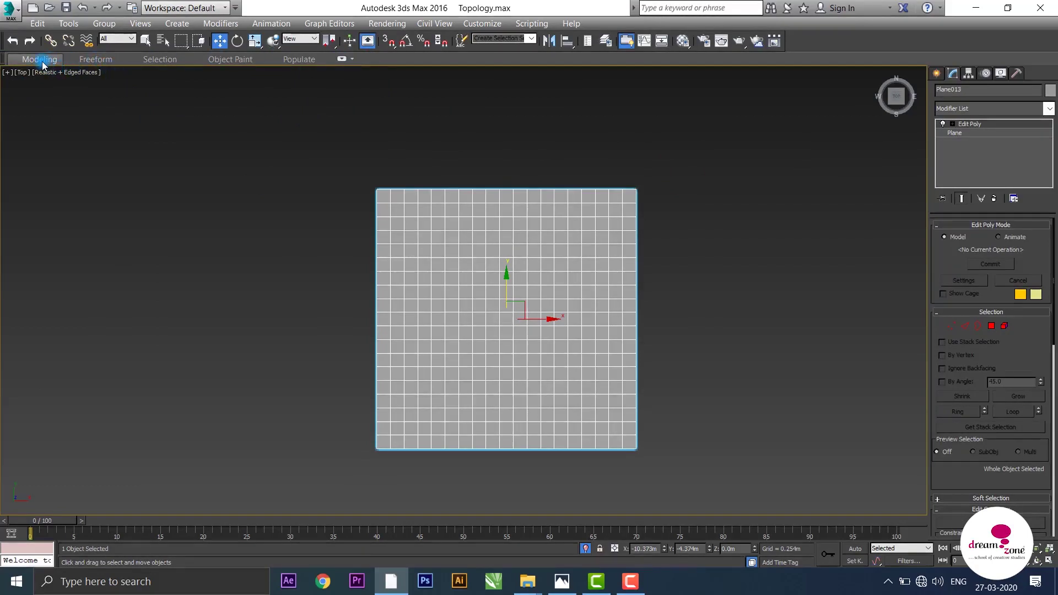
{"action": "left_click", "coordinate": [342, 60]}
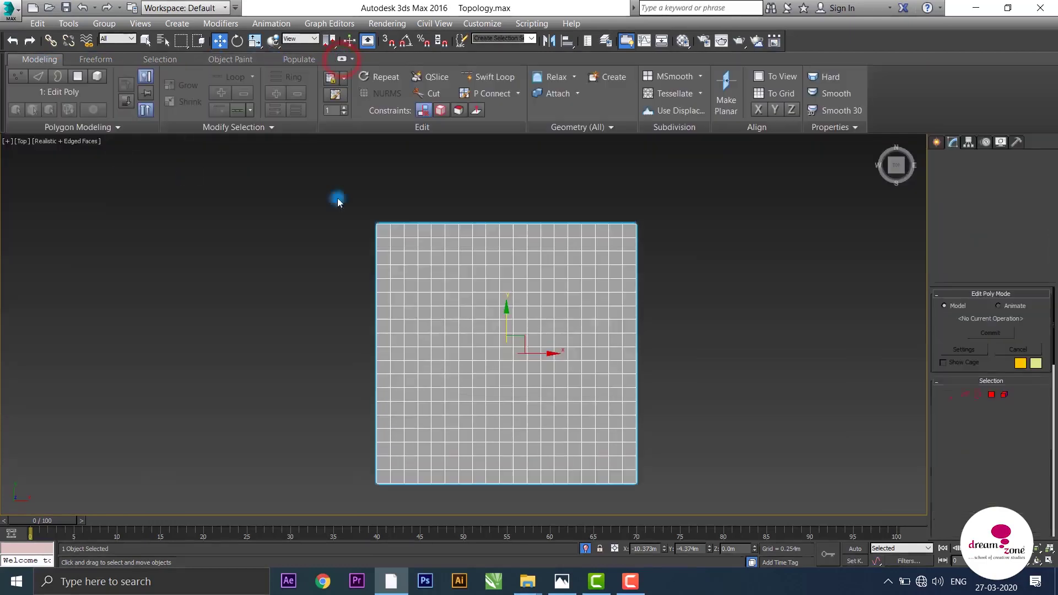
- Open Generate Topology from Polygon Modeling, park its dialog beside the plane, and minimize the ribbon
{"action": "left_click", "coordinate": [108, 127]}
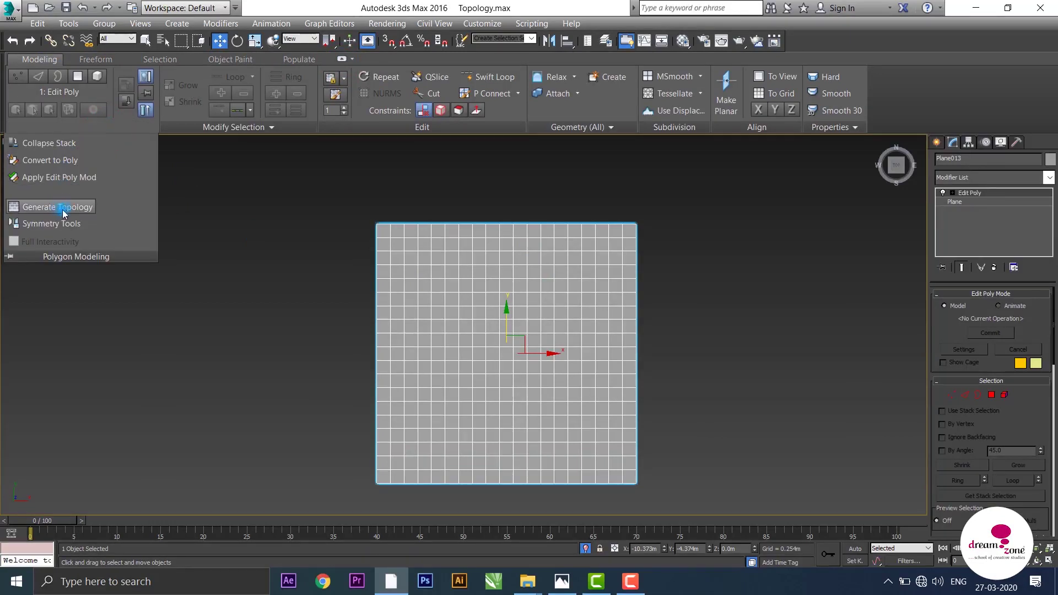
{"action": "mouse_move", "coordinate": [56, 207]}
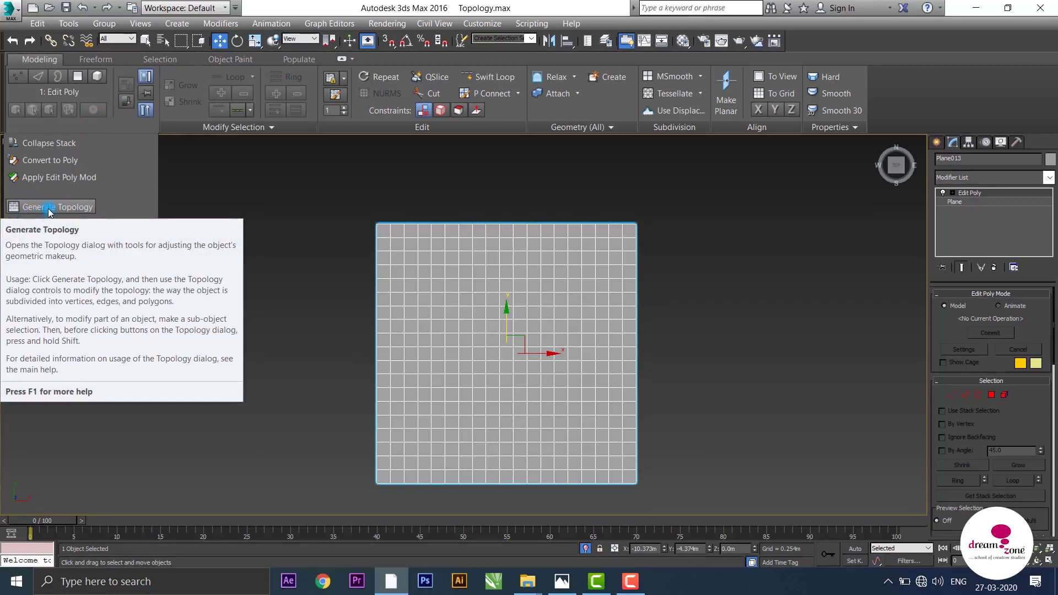
{"action": "left_click", "coordinate": [48, 207]}
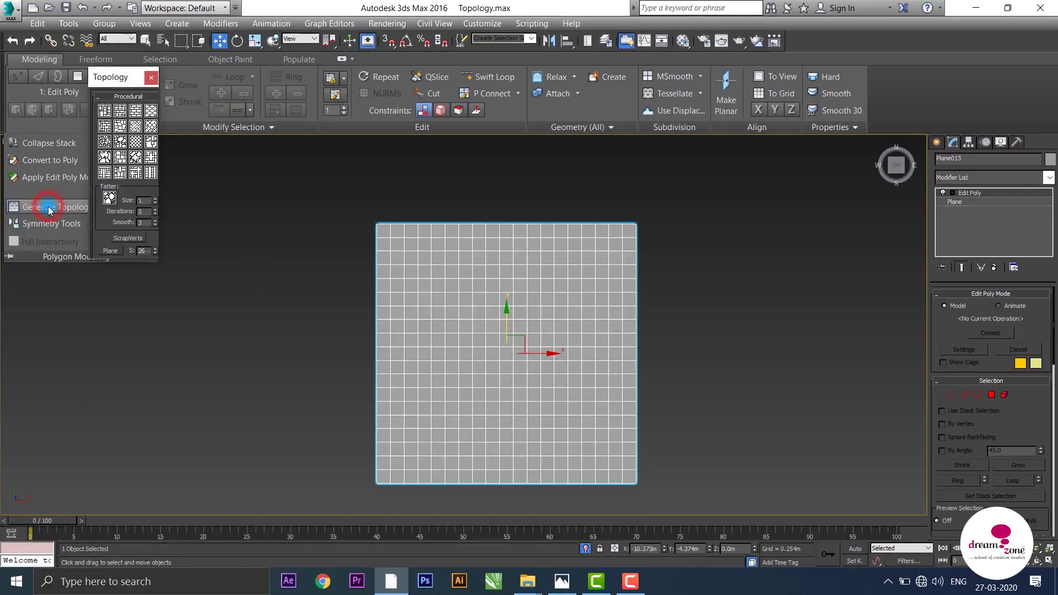
{"action": "left_click_drag", "start_coordinate": [120, 76], "coordinate": [242, 214]}
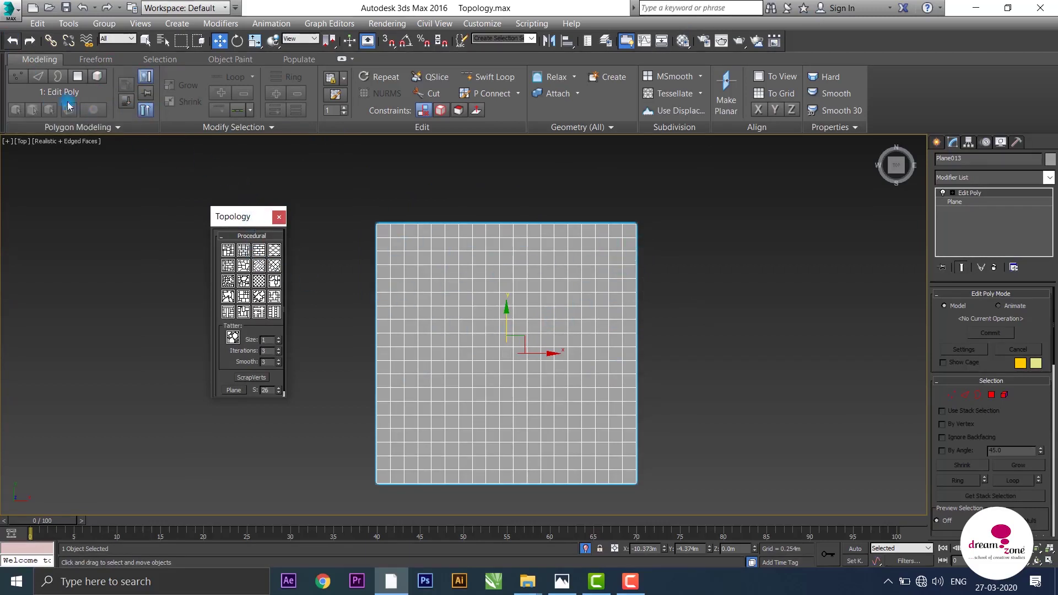
{"action": "left_click", "coordinate": [341, 59]}
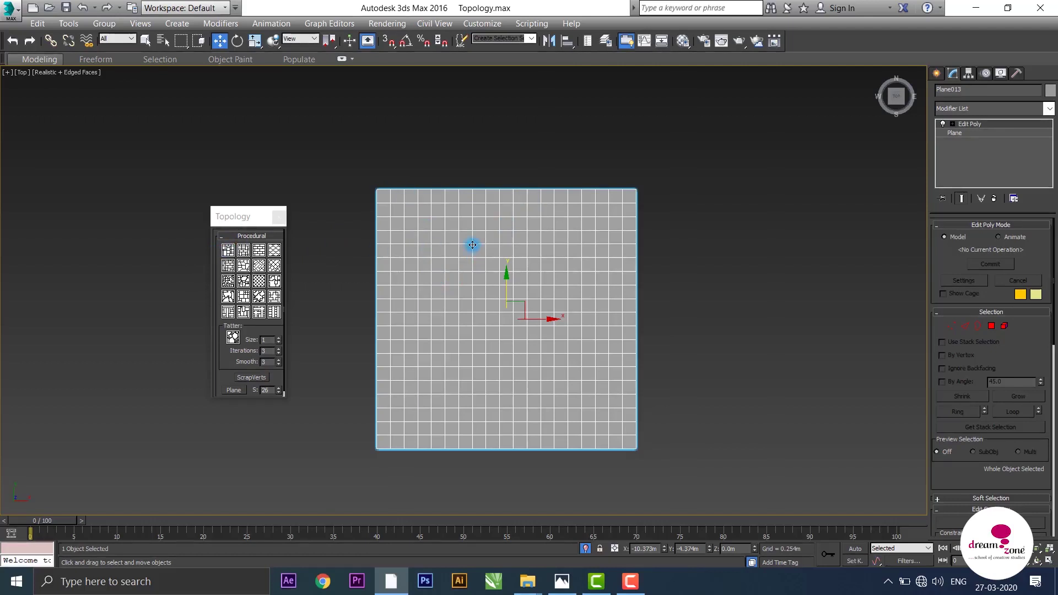
{"action": "left_click", "coordinate": [228, 250]}
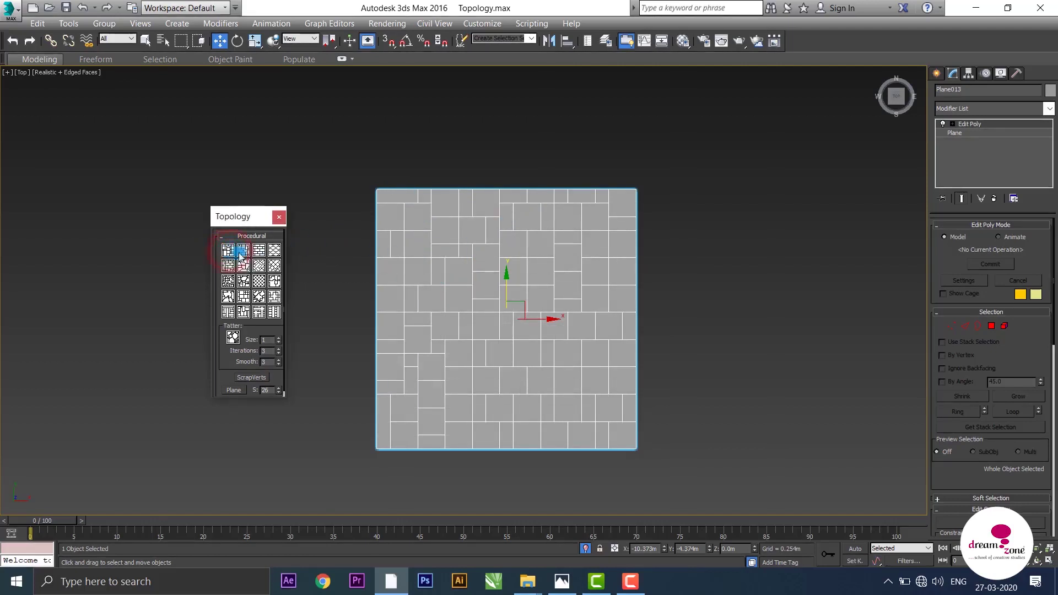
{"action": "scroll", "coordinate": [675, 285], "scroll_direction": "up", "scroll_amount": 5}
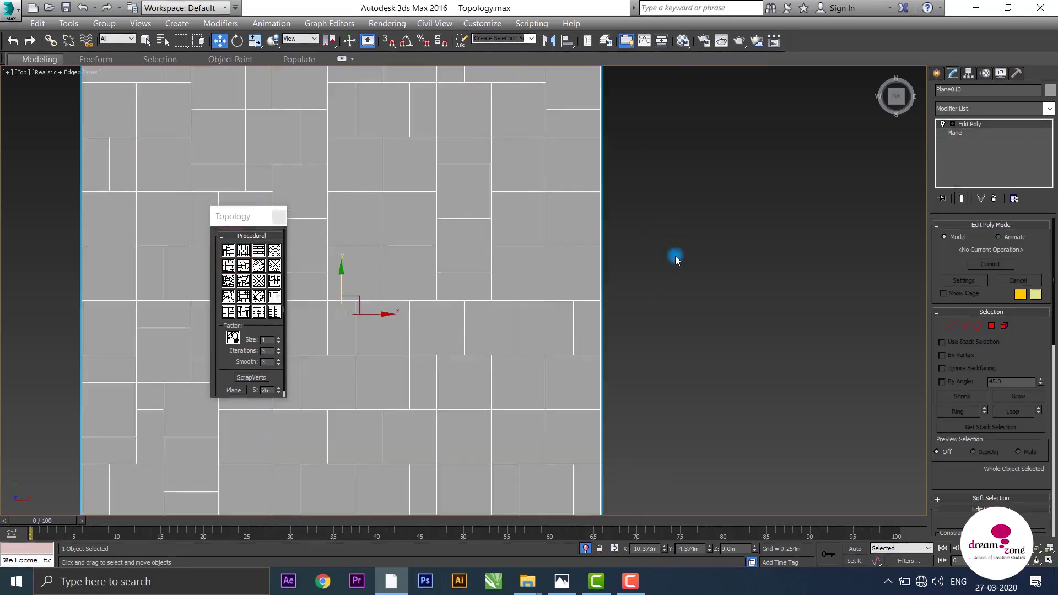
{"action": "scroll", "coordinate": [717, 289], "scroll_direction": "down", "scroll_amount": 4}
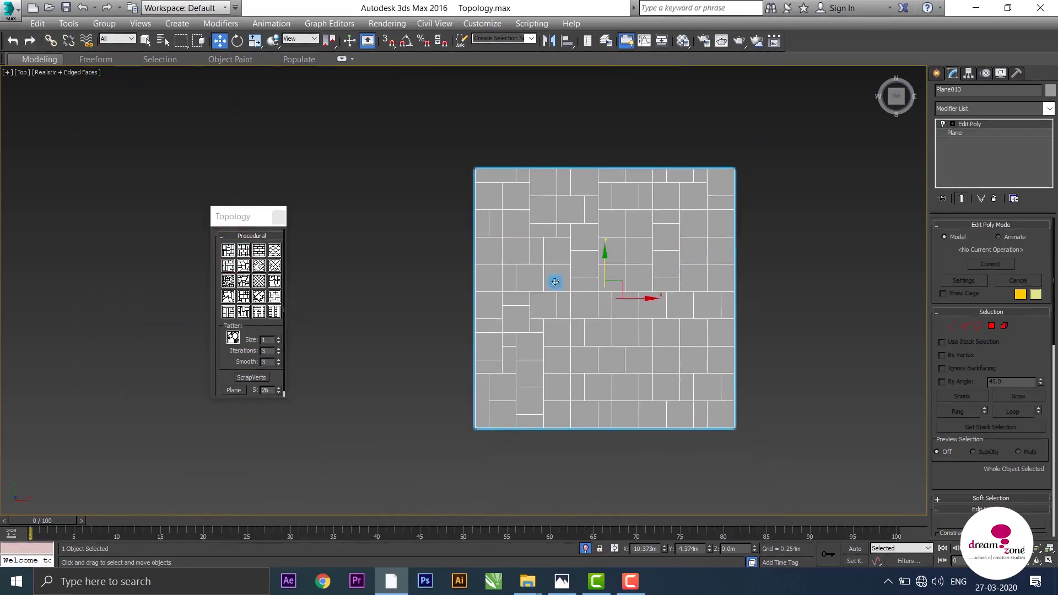
{"action": "middle_click_drag", "start_coordinate": [471, 264], "coordinate": [361, 278]}
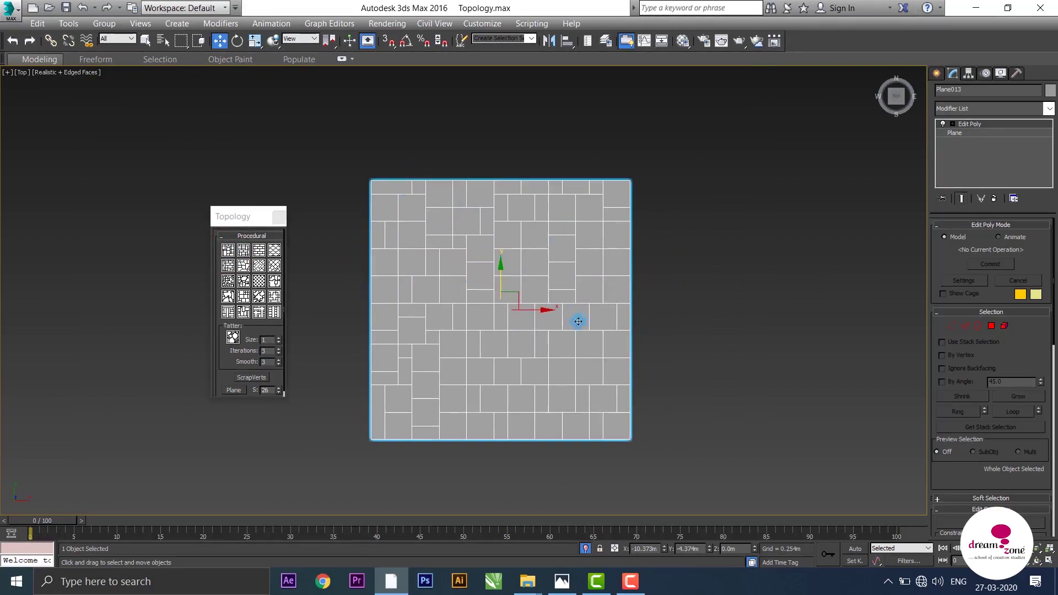
{"action": "key", "text": "ctrl+z"}
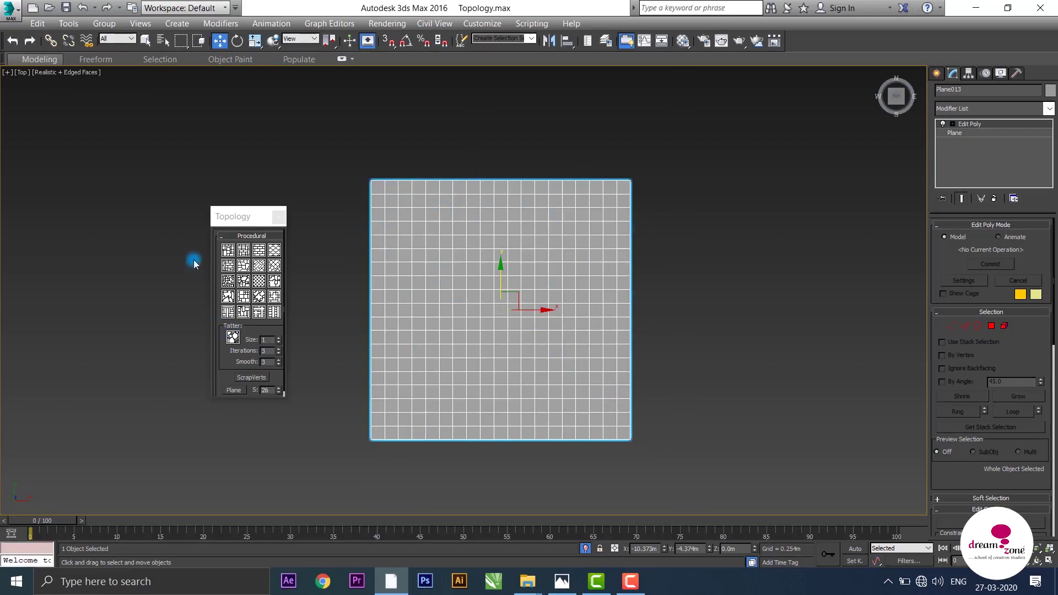
- Apply the Wall topology preset to Plane013 and zoom in to inspect the tile pattern
{"action": "left_click", "coordinate": [228, 252]}
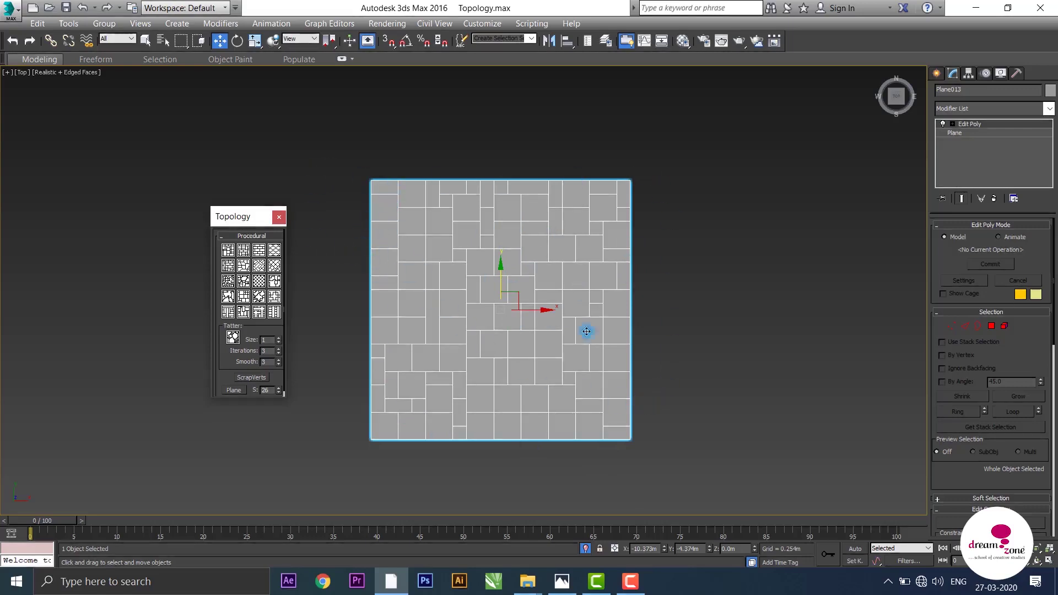
{"action": "scroll", "coordinate": [358, 255], "scroll_direction": "up", "scroll_amount": 2}
{"action": "middle_click_drag", "start_coordinate": [366, 253], "coordinate": [351, 198]}
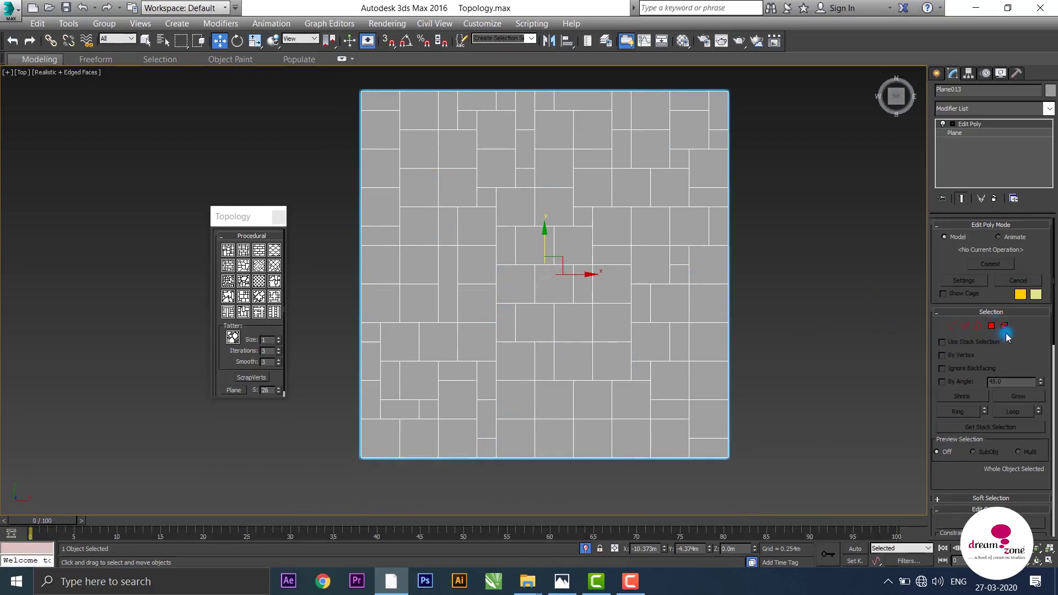
- Enter Polygon level on Plane013 and select all of its tile faces
{"action": "left_click", "coordinate": [987, 329]}
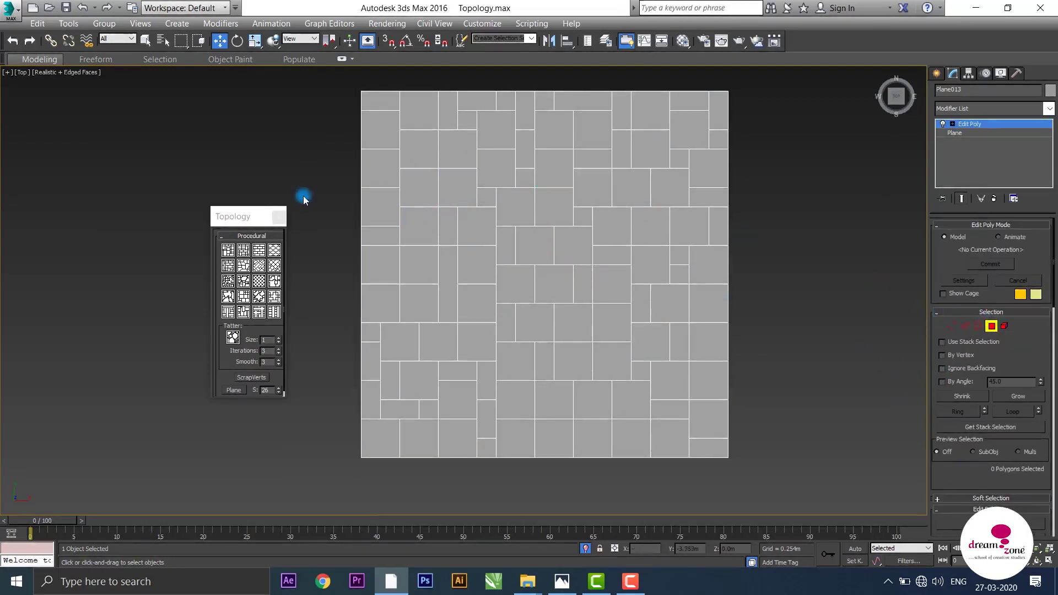
{"action": "left_click", "coordinate": [420, 187]}
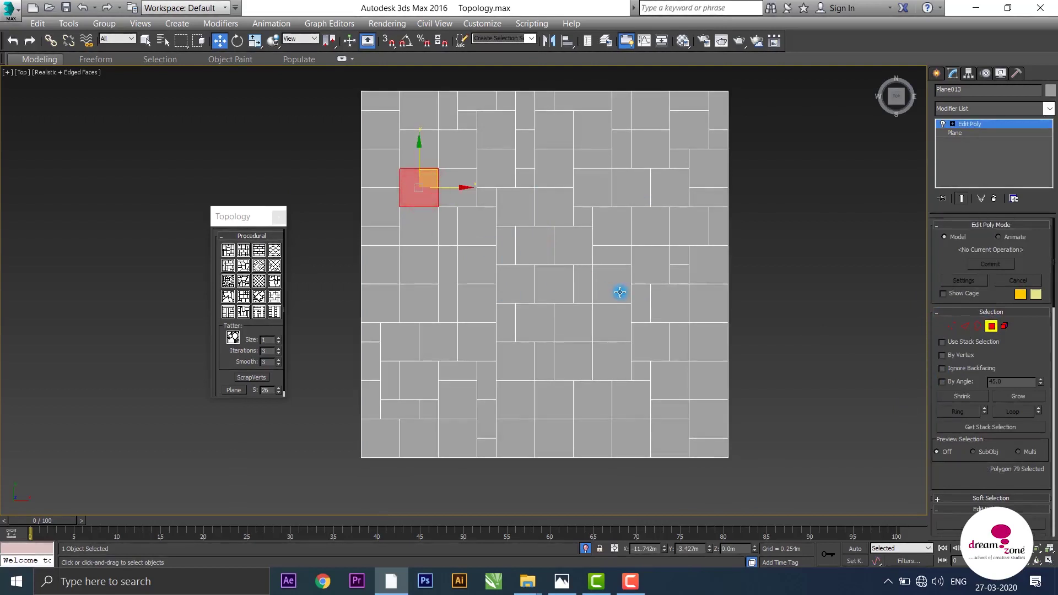
{"action": "key", "text": "ctrl+a"}
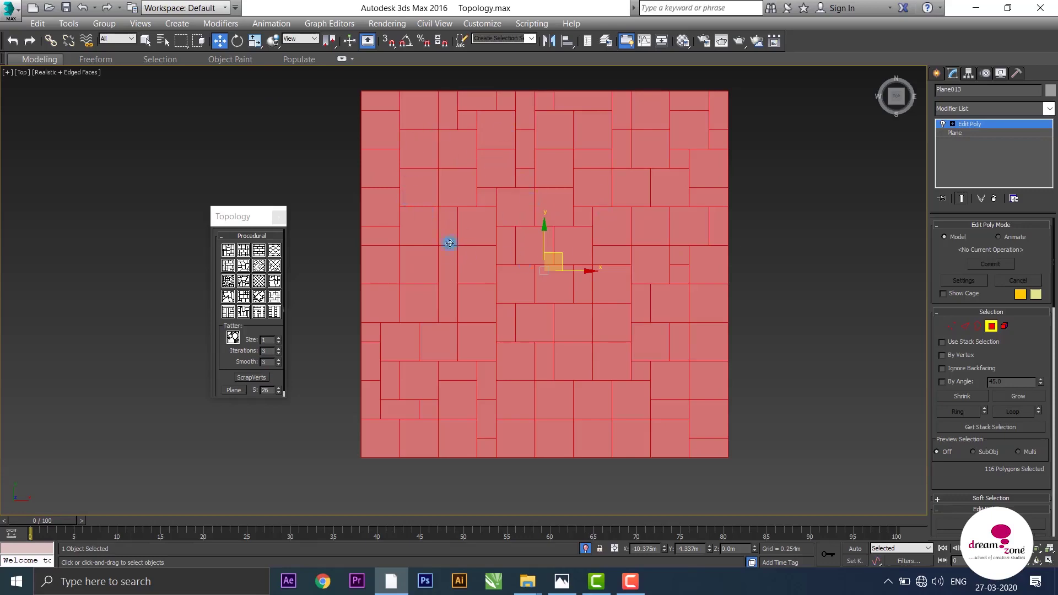
{"action": "mouse_move", "coordinate": [422, 168]}
{"action": "middle_mouse_down"}
{"action": "mouse_move", "coordinate": [446, 165]}
{"action": "mouse_move", "coordinate": [446, 177]}
{"action": "middle_mouse_up"}
{"action": "scroll", "coordinate": [448, 179], "scroll_direction": "up", "scroll_amount": 3}
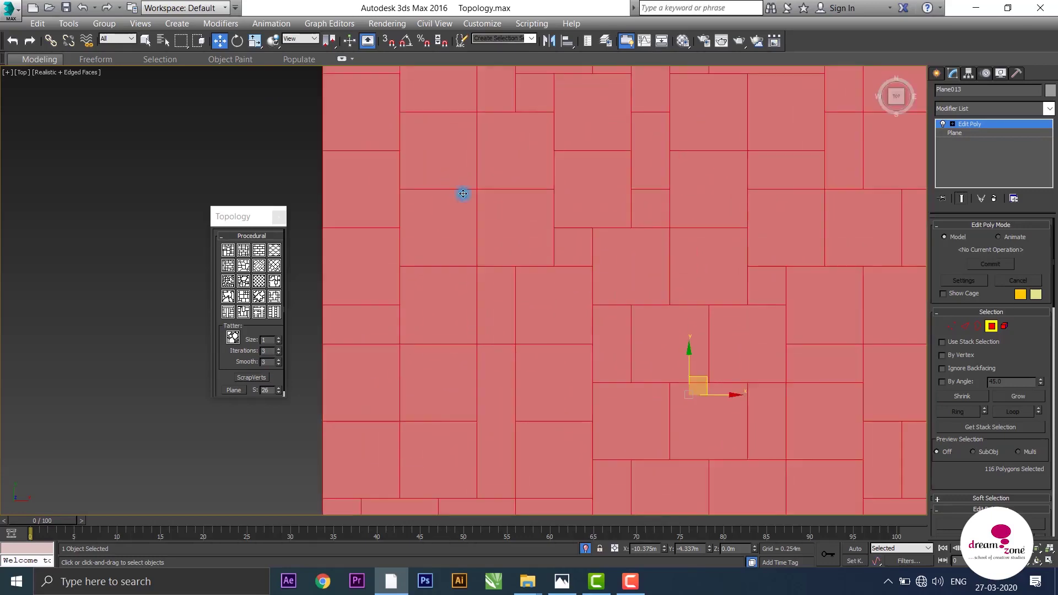
- Start an Inset on the selected tiles and try amounts around 0.021m
{"action": "right_click", "coordinate": [459, 205]}
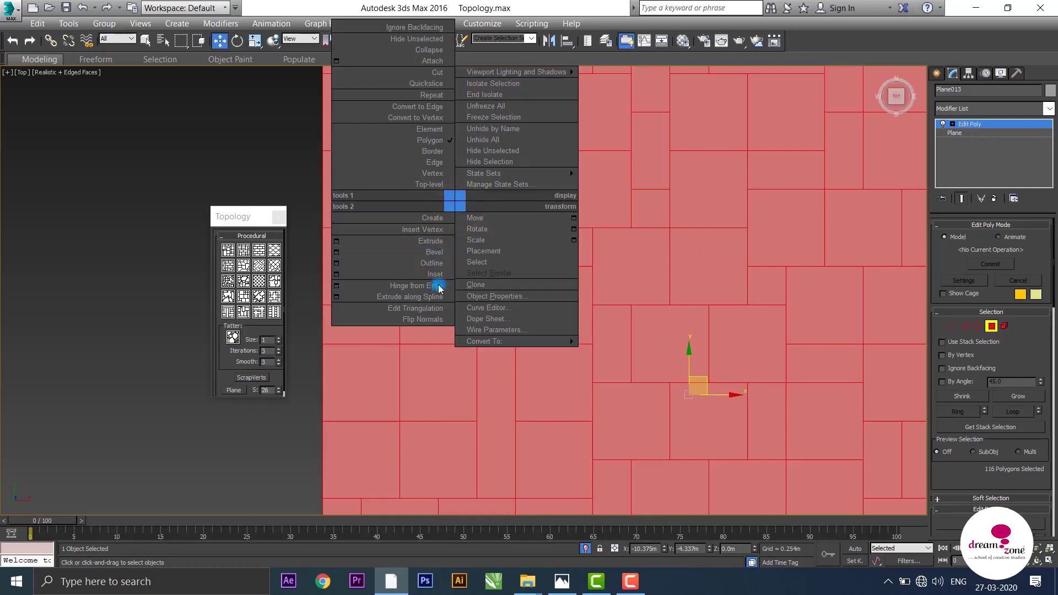
{"action": "left_click", "coordinate": [336, 274]}
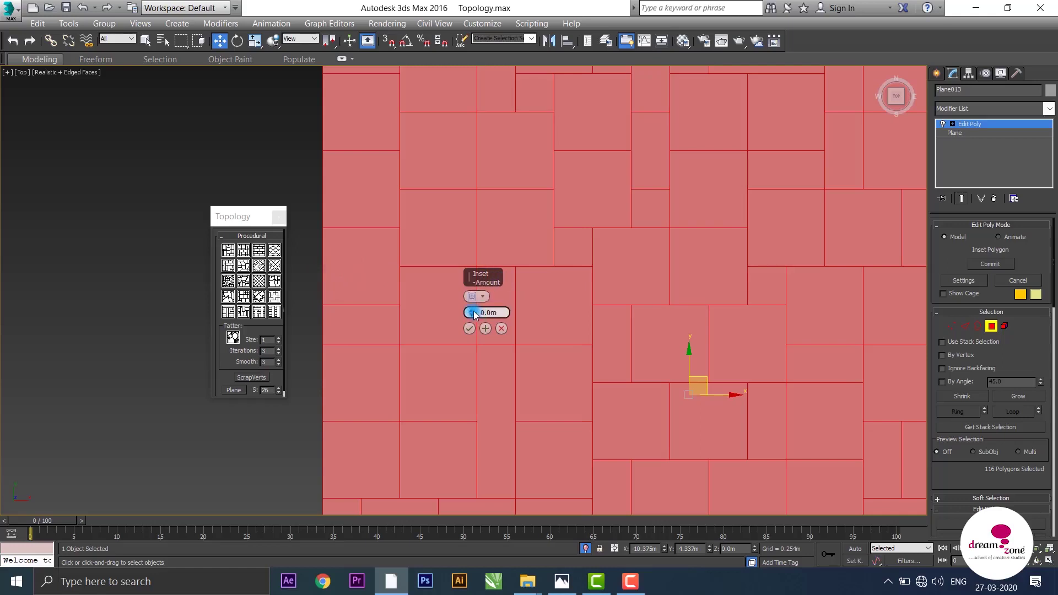
{"action": "left_click_drag", "start_coordinate": [470, 312], "coordinate": [471, 314]}
{"action": "scroll", "coordinate": [395, 208], "scroll_direction": "down", "scroll_amount": 3}
{"action": "middle_click_drag", "start_coordinate": [382, 194], "coordinate": [378, 197]}
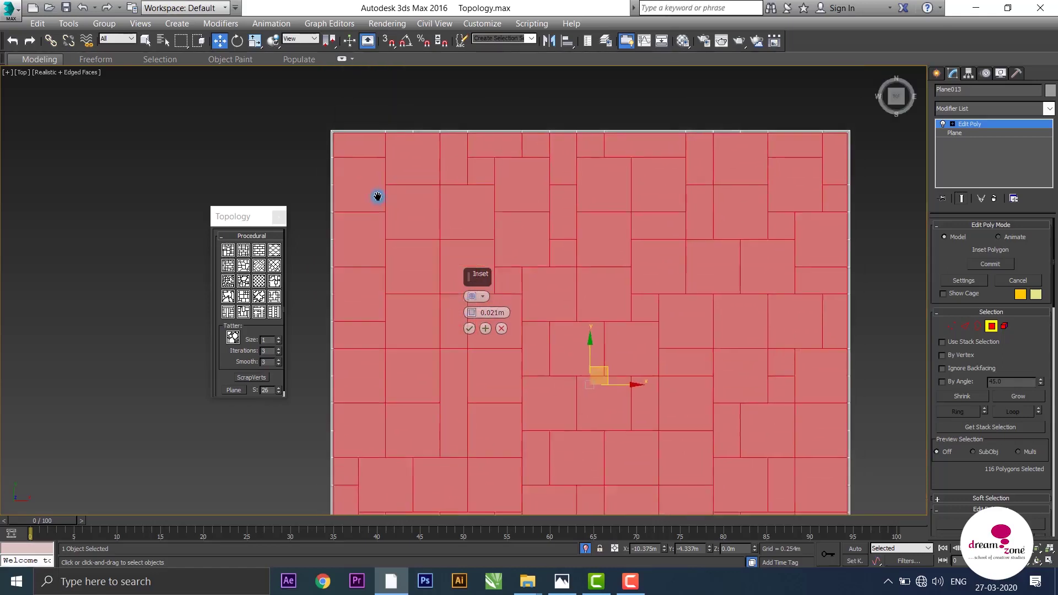
{"action": "scroll", "coordinate": [375, 194], "scroll_direction": "up", "scroll_amount": 2}
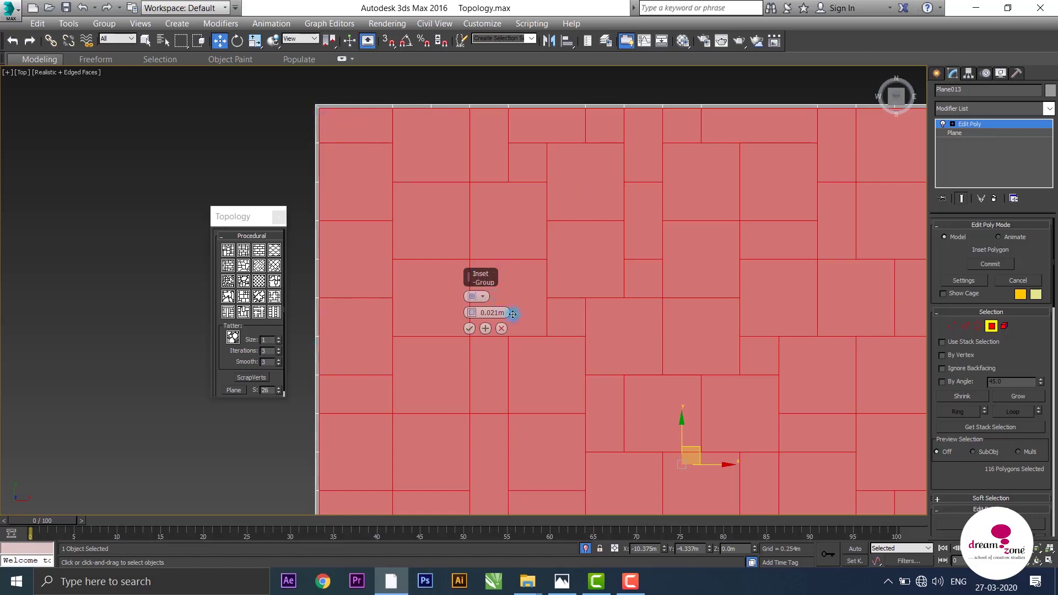
- Set the inset to By Polygon with a 0.007m amount and commit it
{"action": "left_click", "coordinate": [482, 298]}
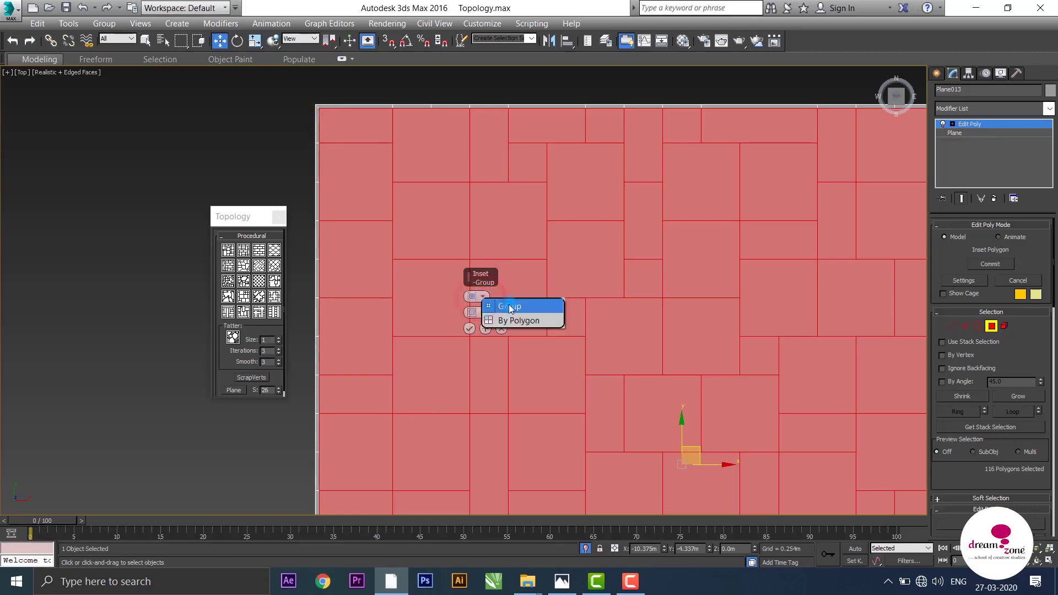
{"action": "left_click", "coordinate": [509, 321]}
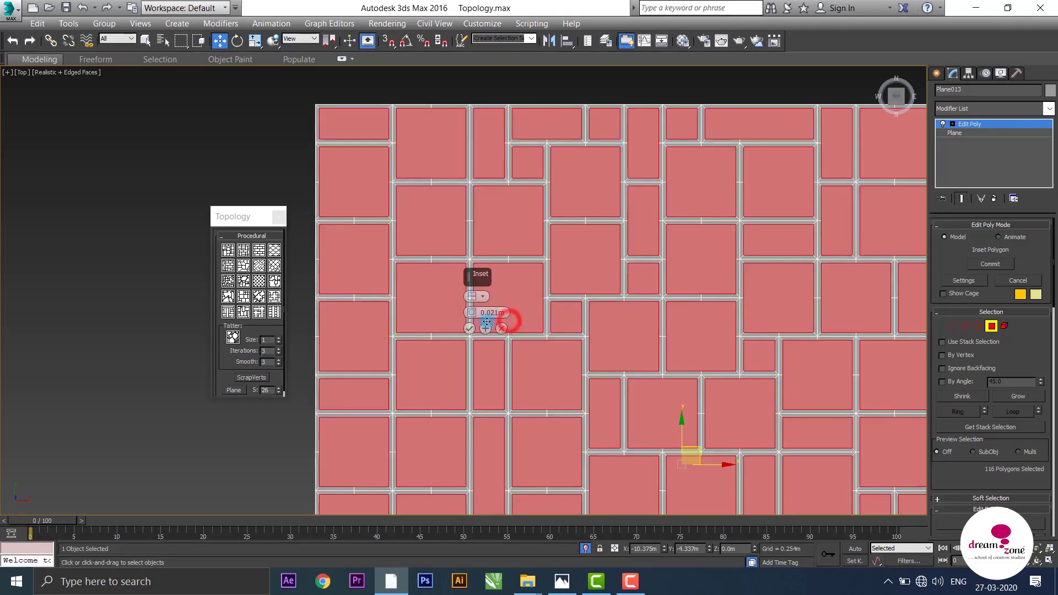
{"action": "scroll", "coordinate": [406, 199], "scroll_direction": "up", "scroll_amount": 1}
{"action": "scroll", "coordinate": [411, 248], "scroll_direction": "up", "scroll_amount": 1}
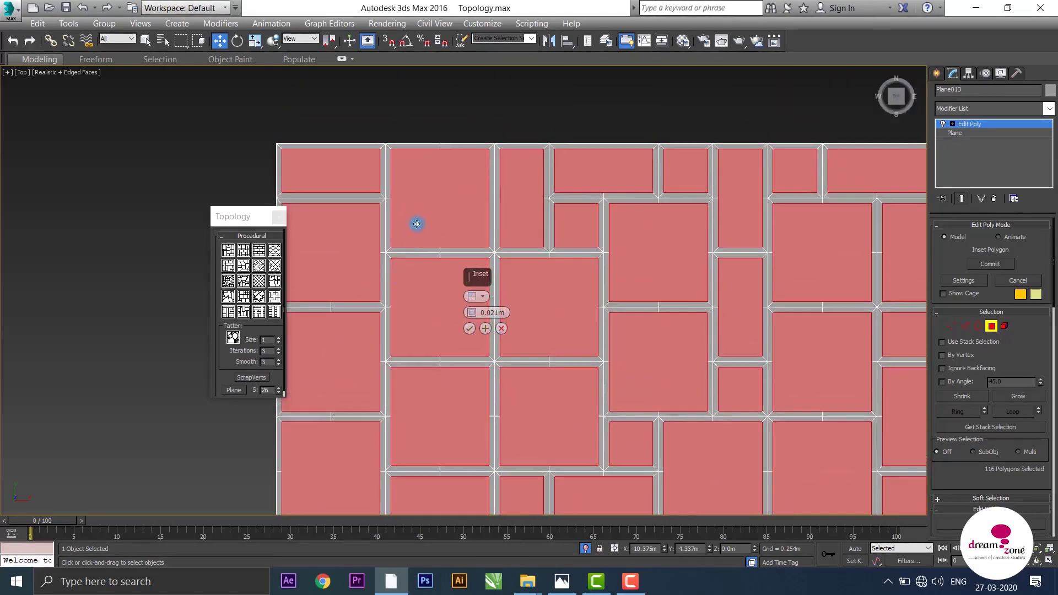
{"action": "scroll", "coordinate": [415, 227], "scroll_direction": "up", "scroll_amount": 3}
{"action": "scroll", "coordinate": [479, 234], "scroll_direction": "up", "scroll_amount": 2}
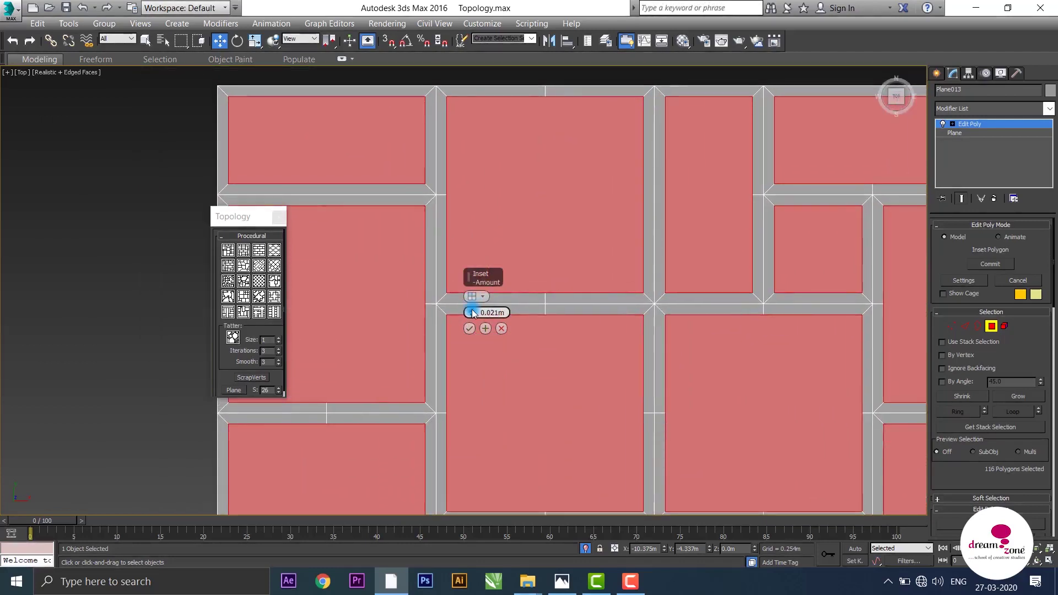
{"action": "left_click_drag", "start_coordinate": [471, 312], "coordinate": [472, 316]}
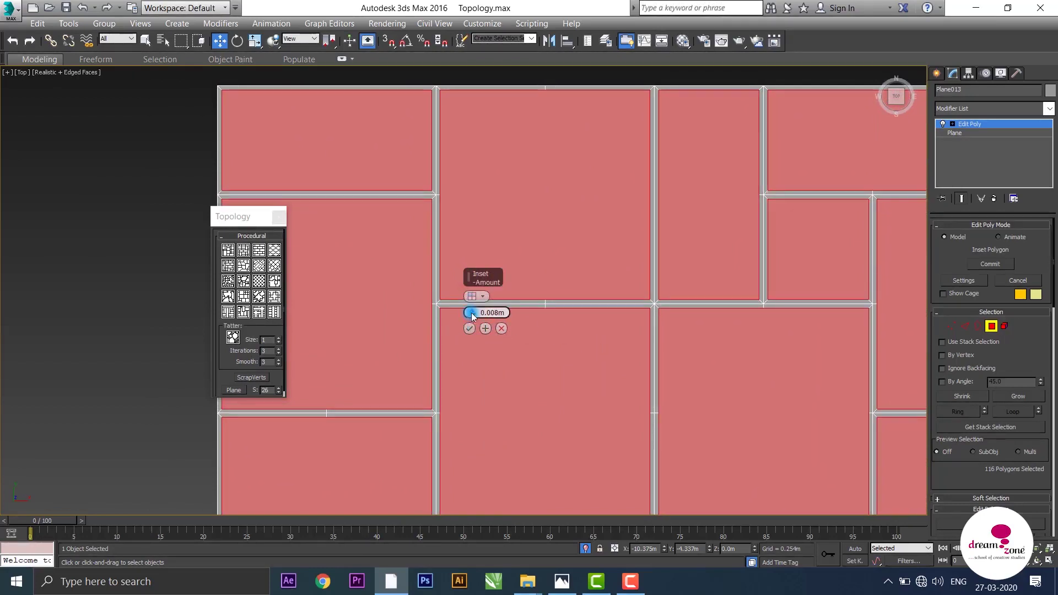
{"action": "left_click_drag", "start_coordinate": [471, 319], "coordinate": [469, 317]}
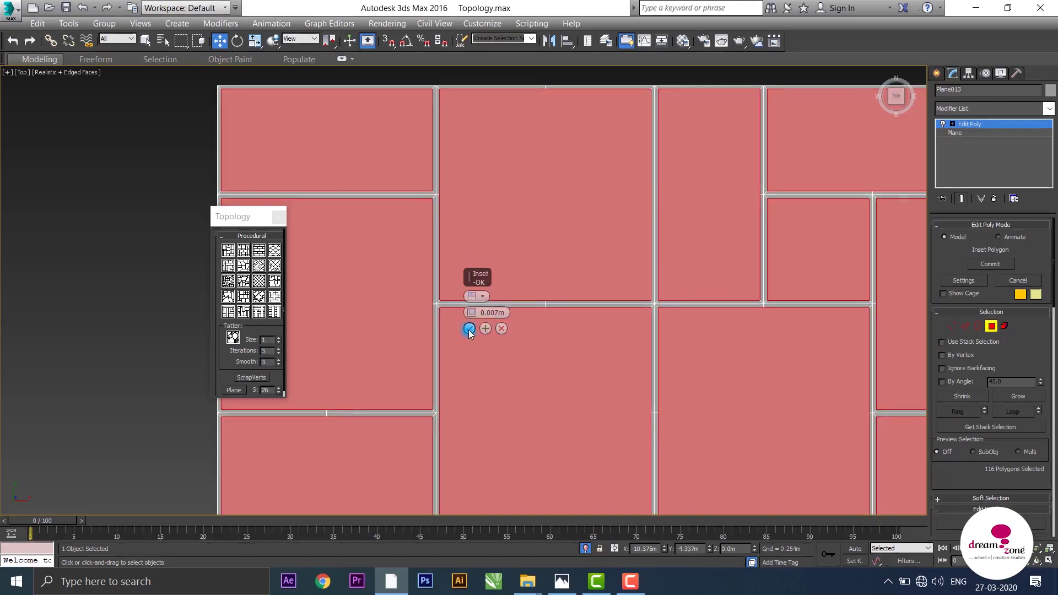
{"action": "left_click", "coordinate": [469, 329]}
- Orbit and zoom in close to inspect the inset grout lines between tiles
{"action": "scroll", "coordinate": [510, 283], "scroll_direction": "down", "scroll_amount": 3}
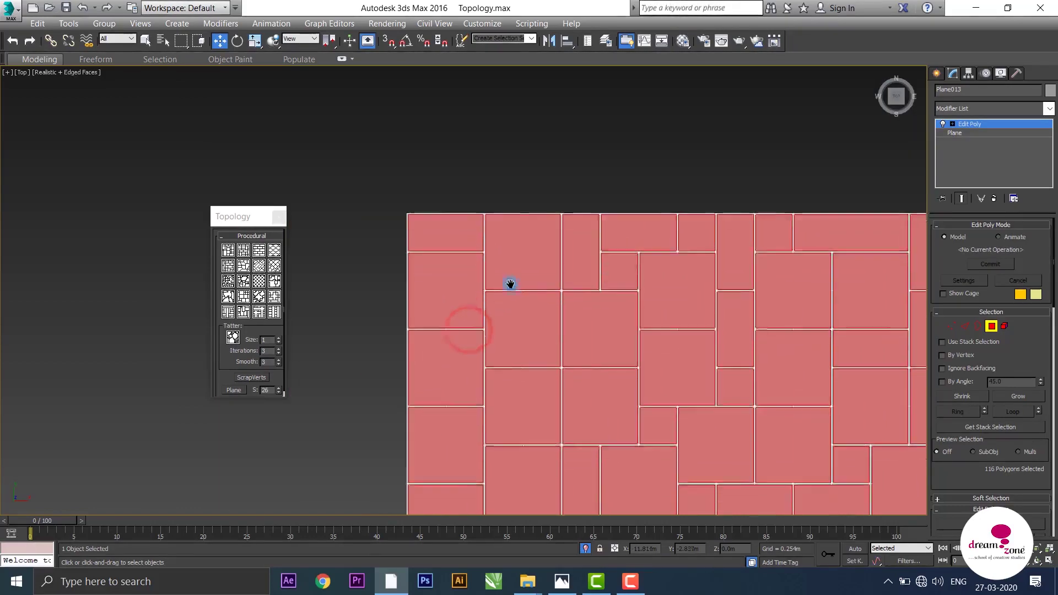
{"action": "scroll", "coordinate": [523, 349], "scroll_direction": "down", "scroll_amount": 2}
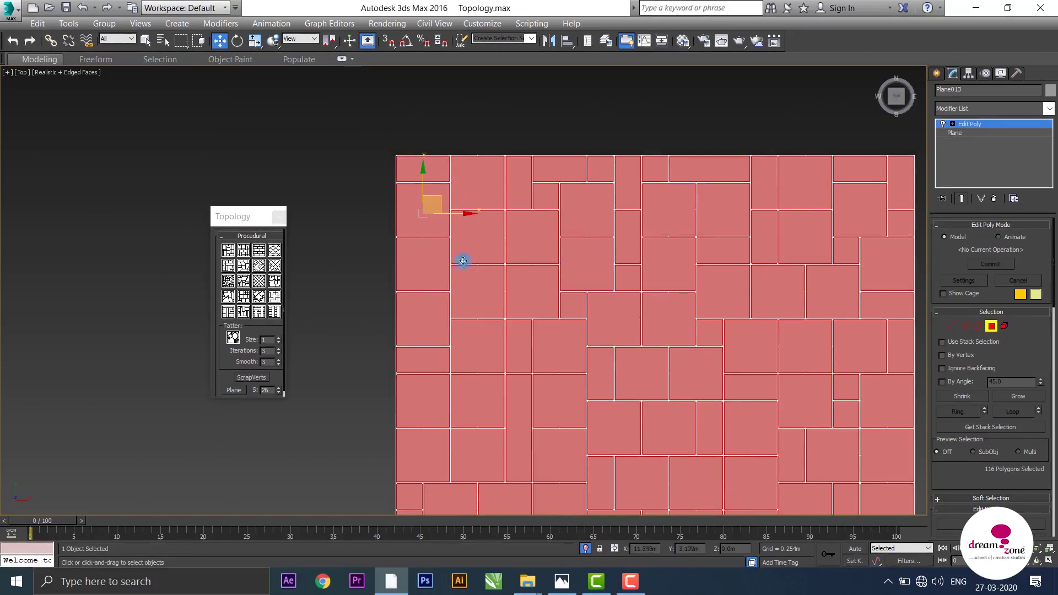
{"action": "middle_click_drag", "start_coordinate": [480, 307], "coordinate": [459, 282], "text": "alt"}
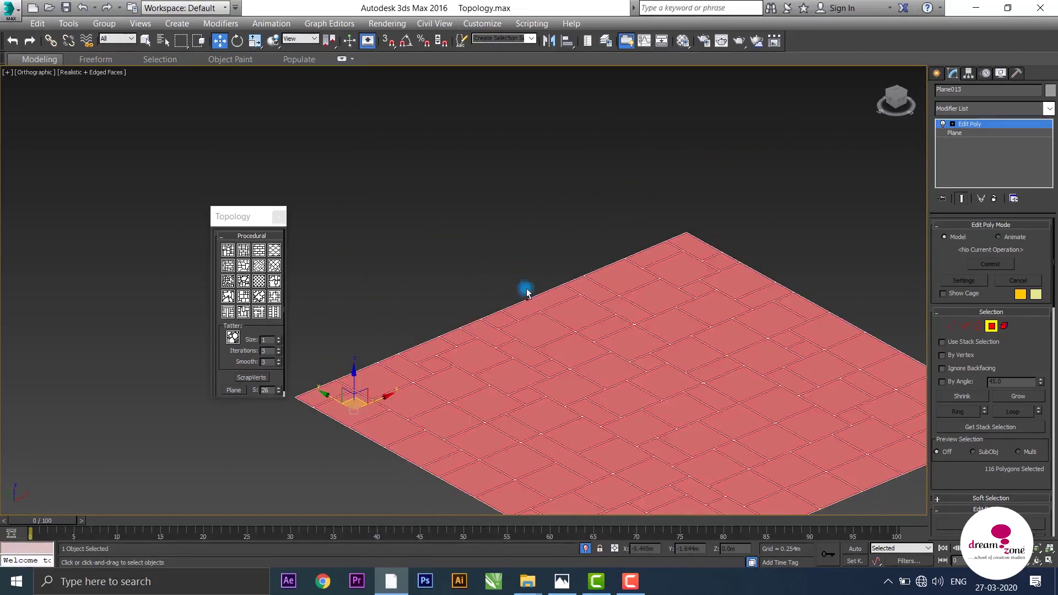
{"action": "scroll", "coordinate": [458, 282], "scroll_direction": "up", "scroll_amount": 2}
{"action": "scroll", "coordinate": [517, 314], "scroll_direction": "down", "scroll_amount": 2}
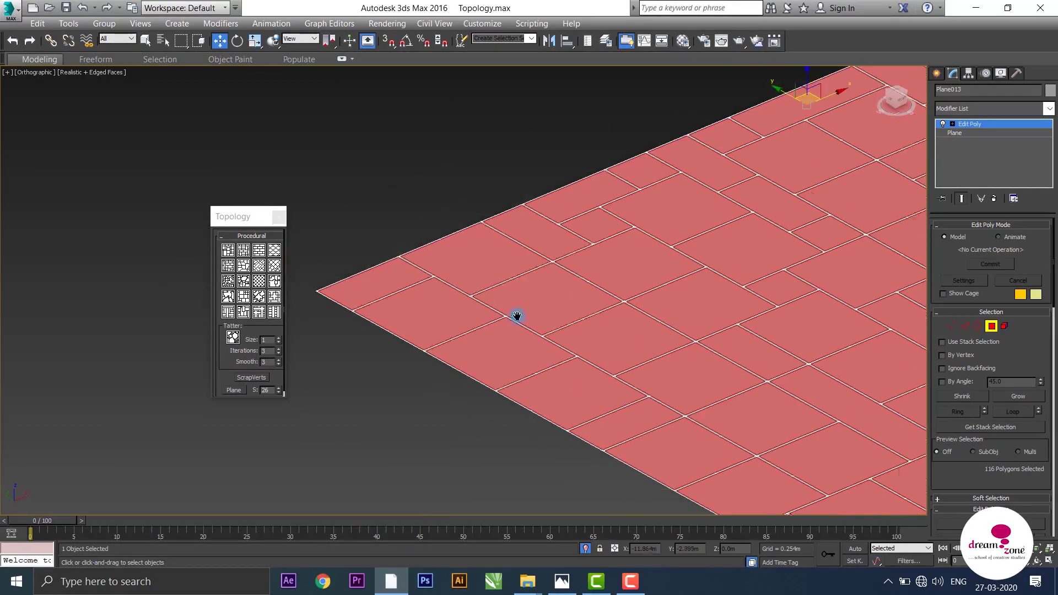
{"action": "mouse_move", "coordinate": [546, 206]}
{"action": "middle_mouse_down", "text": "alt"}
{"action": "mouse_move", "coordinate": [532, 308]}
{"action": "mouse_move", "coordinate": [513, 286]}
{"action": "middle_mouse_up", "text": "alt"}
{"action": "scroll", "coordinate": [554, 214], "scroll_direction": "down", "scroll_amount": 2}
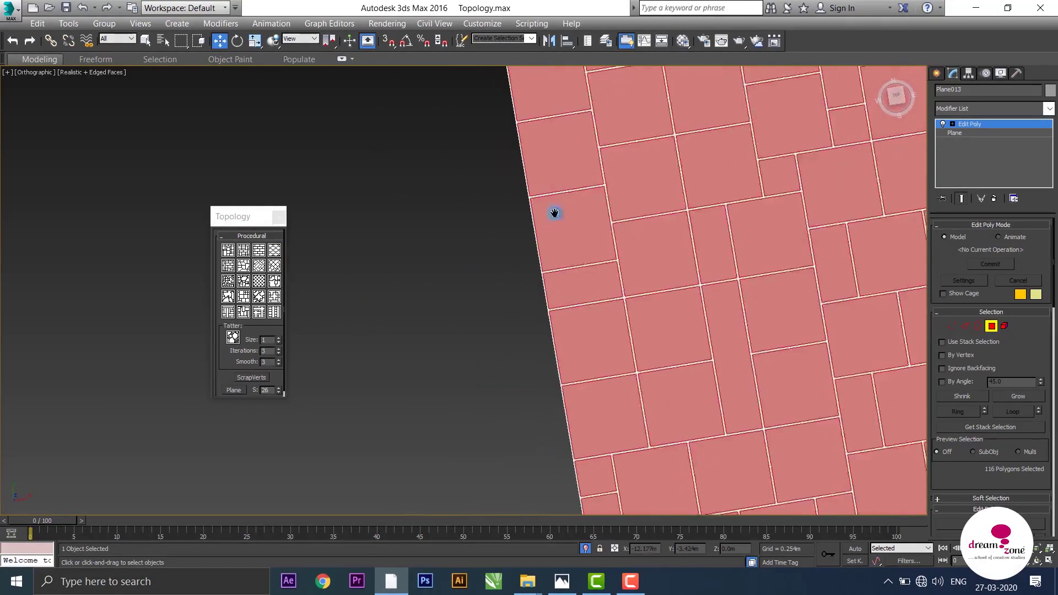
{"action": "middle_click_drag", "start_coordinate": [555, 214], "coordinate": [514, 283], "text": "alt"}
{"action": "scroll", "coordinate": [525, 222], "scroll_direction": "up", "scroll_amount": 3}
{"action": "mouse_move", "coordinate": [525, 222]}
{"action": "middle_mouse_down", "text": "alt"}
{"action": "mouse_move", "coordinate": [503, 286]}
{"action": "mouse_move", "coordinate": [480, 275]}
{"action": "middle_mouse_up", "text": "alt"}
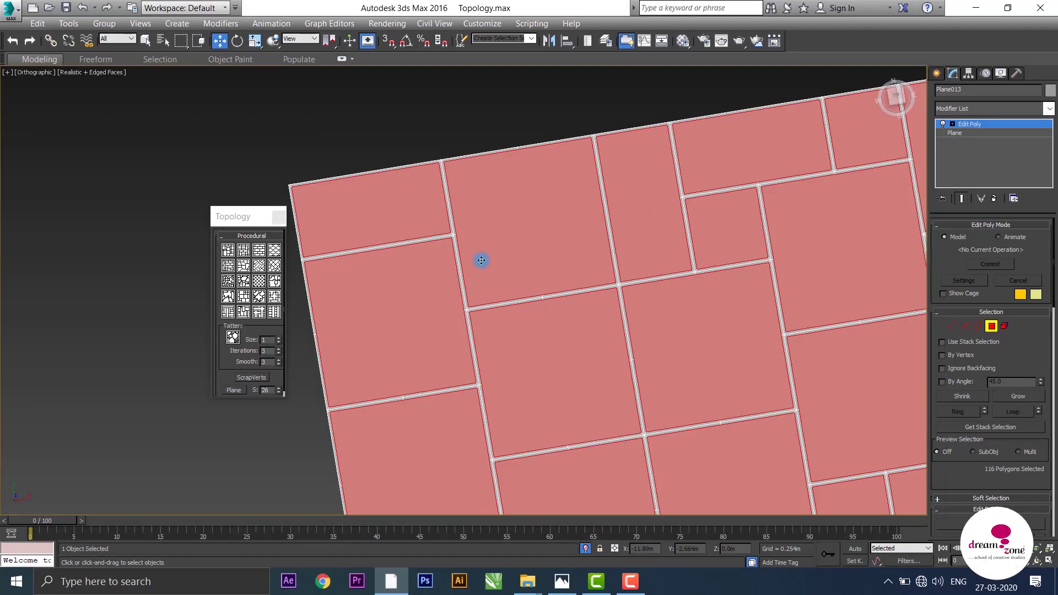
- Turn off Edged Faces, return to object level, and view the plane obliquely
{"action": "key", "text": "F4"}
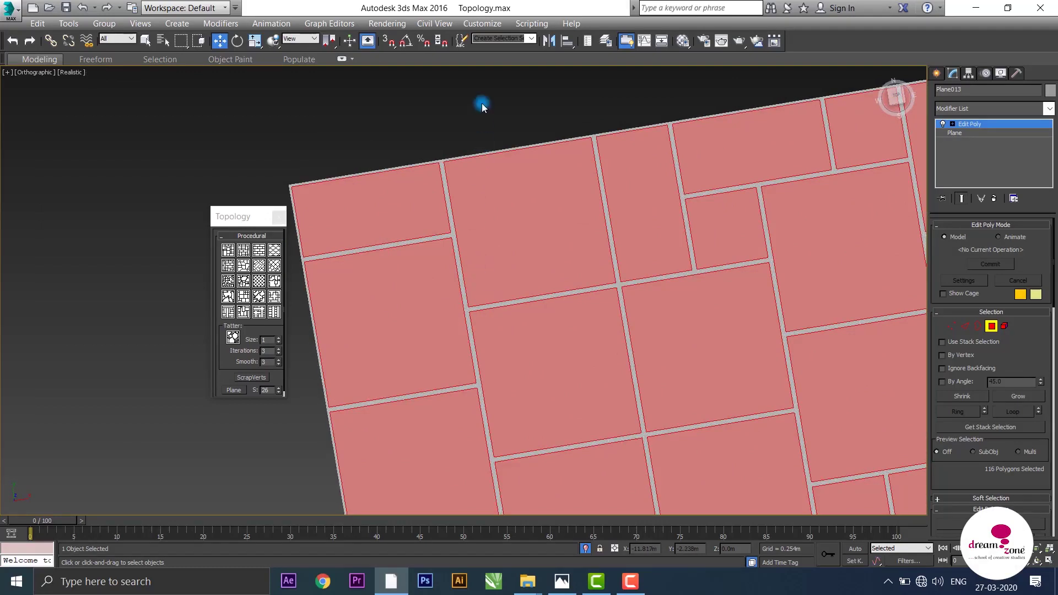
{"action": "left_click", "coordinate": [990, 326]}
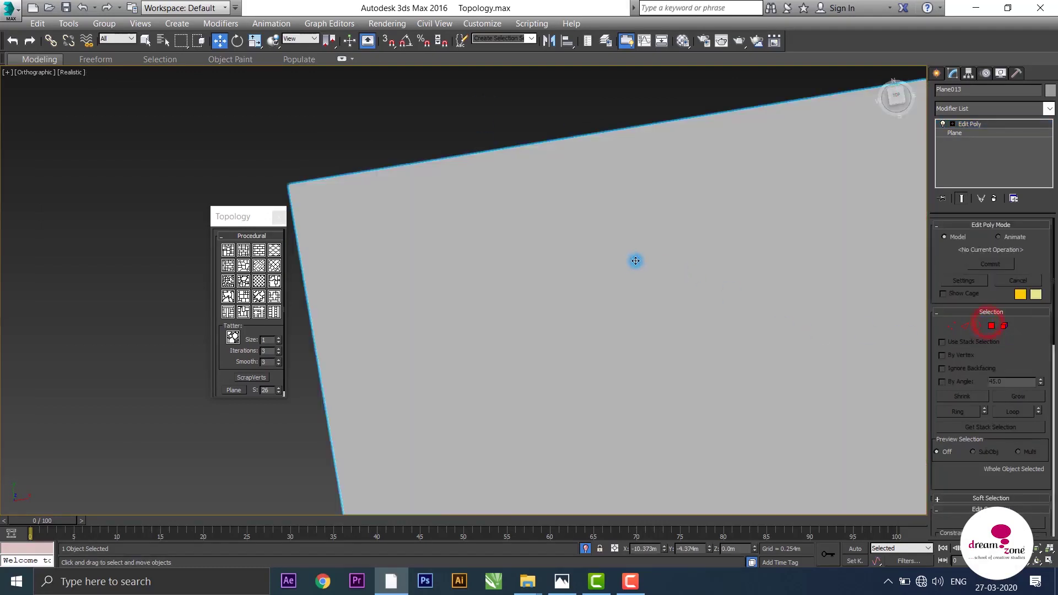
{"action": "scroll", "coordinate": [631, 267], "scroll_direction": "down", "scroll_amount": 3}
{"action": "scroll", "coordinate": [671, 341], "scroll_direction": "down", "scroll_amount": 1}
{"action": "mouse_move", "coordinate": [671, 340]}
{"action": "middle_mouse_down", "text": "alt"}
{"action": "mouse_move", "coordinate": [609, 189]}
{"action": "mouse_move", "coordinate": [587, 323]}
{"action": "mouse_move", "coordinate": [616, 253]}
{"action": "mouse_move", "coordinate": [566, 231]}
{"action": "mouse_move", "coordinate": [602, 205]}
{"action": "mouse_move", "coordinate": [628, 276]}
{"action": "mouse_move", "coordinate": [625, 331]}
{"action": "mouse_move", "coordinate": [611, 339]}
{"action": "mouse_move", "coordinate": [553, 274]}
{"action": "mouse_move", "coordinate": [564, 276]}
{"action": "mouse_move", "coordinate": [570, 342]}
{"action": "mouse_move", "coordinate": [577, 248]}
{"action": "mouse_move", "coordinate": [592, 323]}
{"action": "mouse_move", "coordinate": [584, 255]}
{"action": "mouse_move", "coordinate": [477, 323]}
{"action": "middle_mouse_up", "text": "alt"}
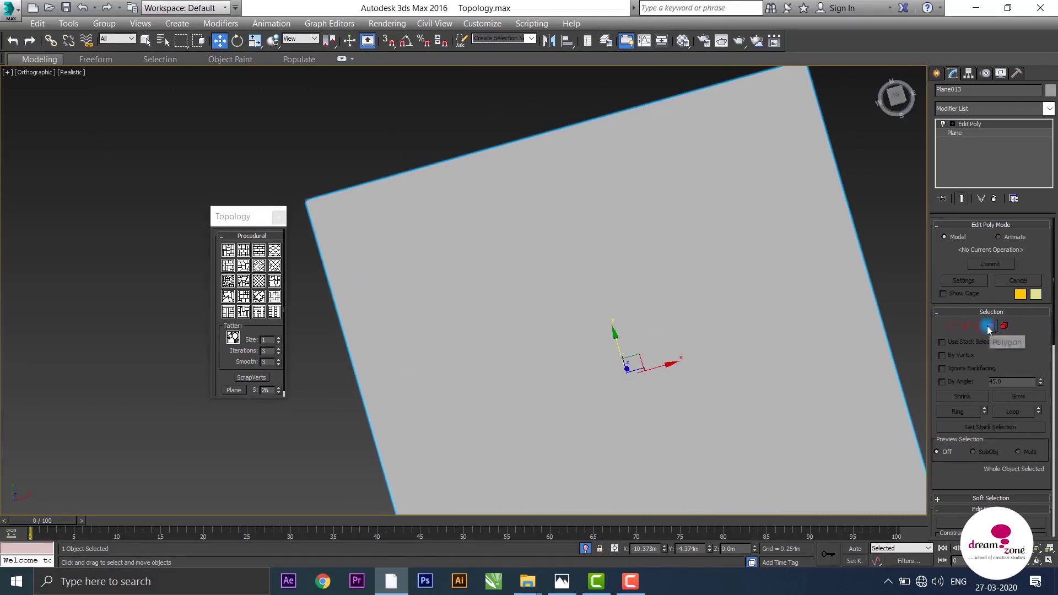
- Turn Edged Faces back on and re-enter Polygon level with a tilted view
{"action": "key", "text": "F4"}
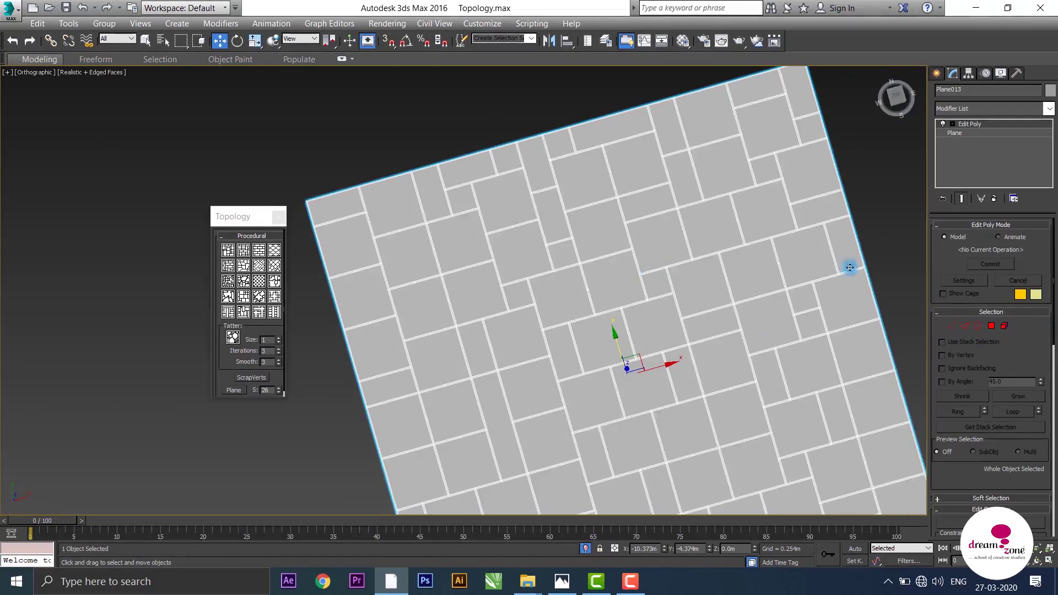
{"action": "left_click", "coordinate": [991, 325]}
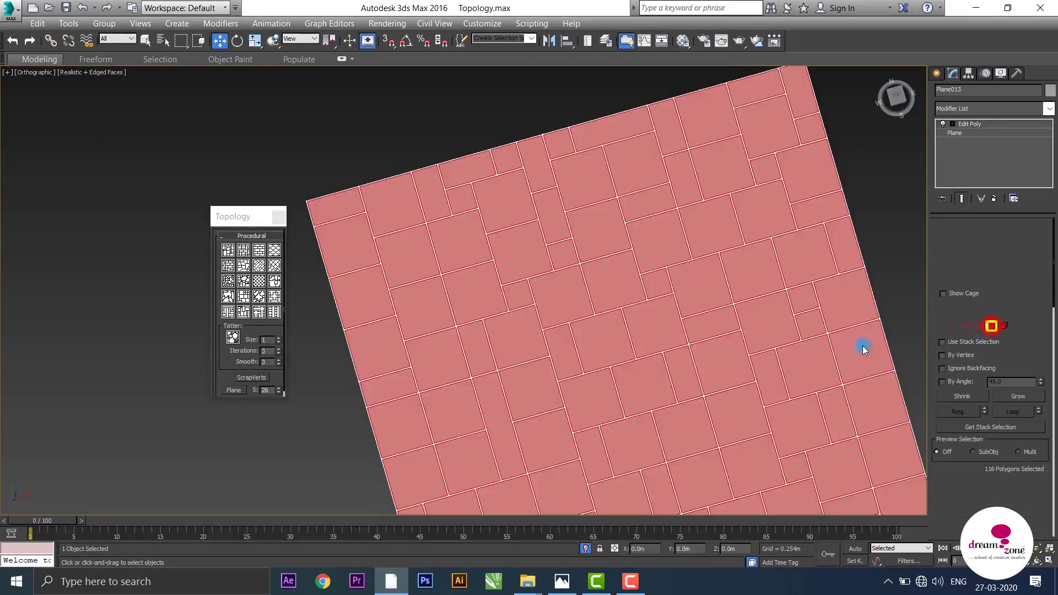
{"action": "scroll", "coordinate": [519, 288], "scroll_direction": "up", "scroll_amount": 2}
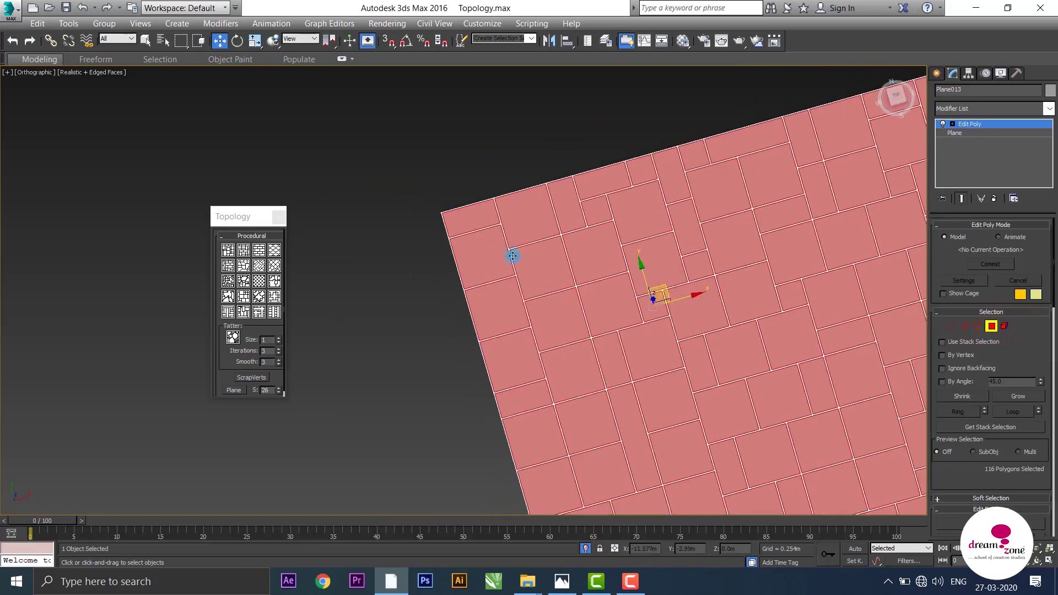
{"action": "scroll", "coordinate": [521, 255], "scroll_direction": "up", "scroll_amount": 3}
{"action": "mouse_move", "coordinate": [522, 255]}
{"action": "middle_mouse_down", "text": "alt"}
{"action": "mouse_move", "coordinate": [617, 295]}
{"action": "mouse_move", "coordinate": [652, 250]}
{"action": "mouse_move", "coordinate": [694, 385]}
{"action": "mouse_move", "coordinate": [709, 202]}
{"action": "mouse_move", "coordinate": [642, 286]}
{"action": "mouse_move", "coordinate": [676, 262]}
{"action": "middle_mouse_up", "text": "alt"}
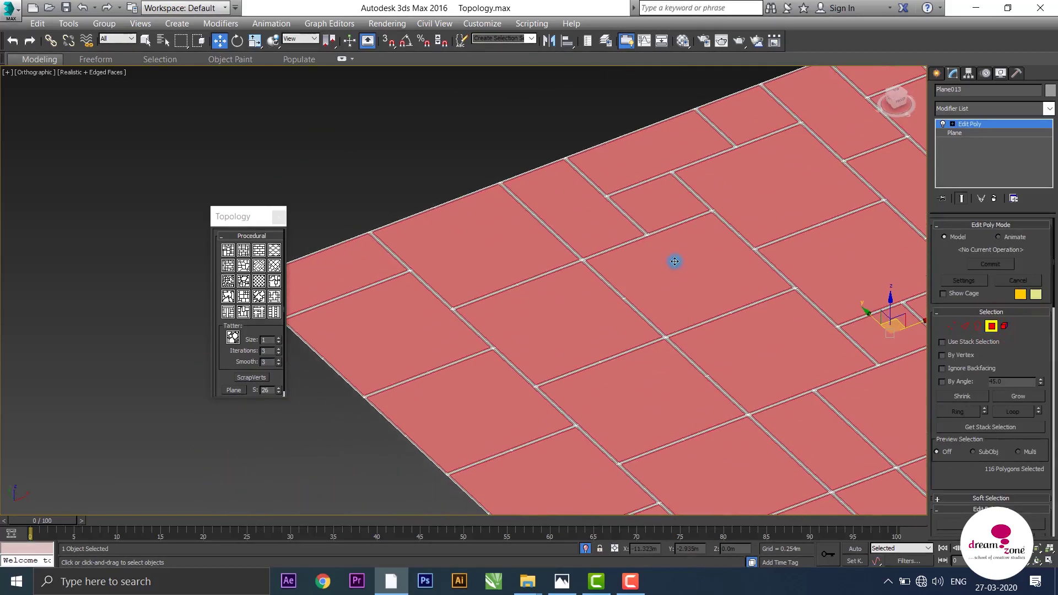
- Extrude the selected tiles, trying 0.004m and 0.008m before settling on 0.005m
{"action": "right_click", "coordinate": [674, 261]}
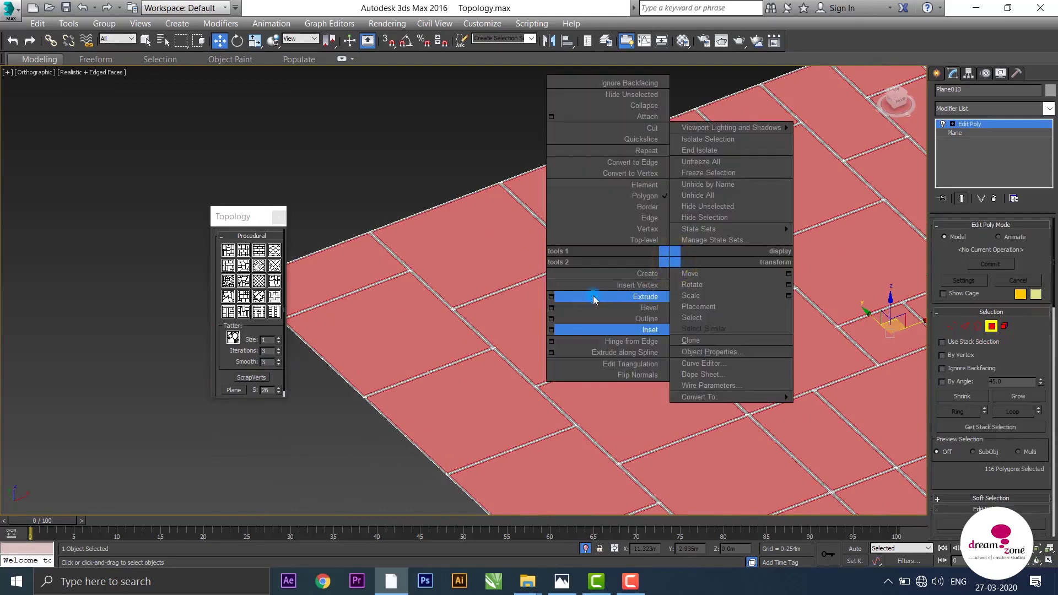
{"action": "left_click", "coordinate": [552, 301]}
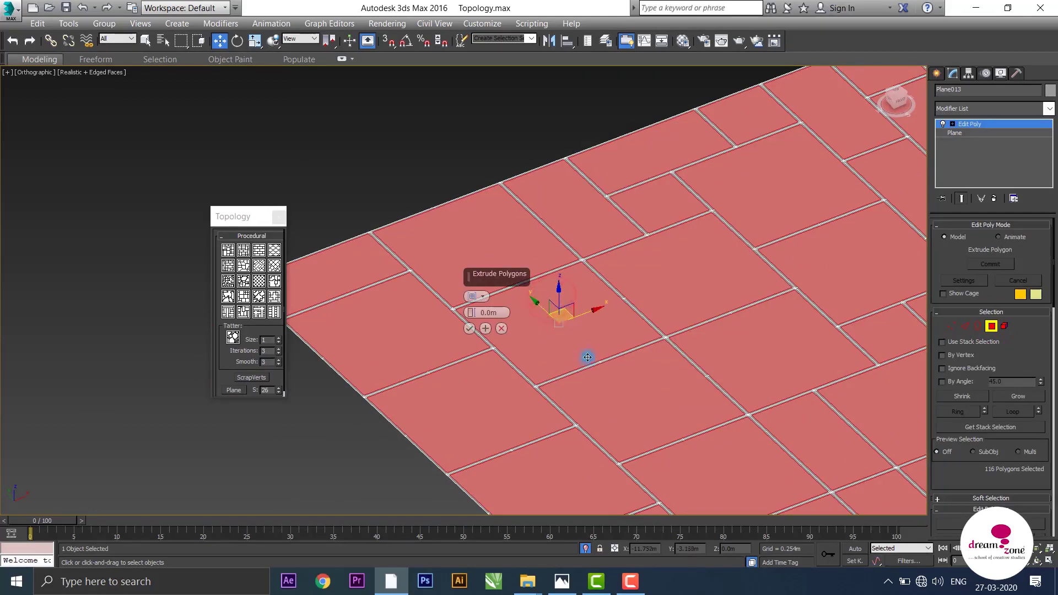
{"action": "mouse_move", "coordinate": [586, 354]}
{"action": "middle_mouse_down", "text": "alt"}
{"action": "mouse_move", "coordinate": [602, 342]}
{"action": "mouse_move", "coordinate": [583, 352]}
{"action": "middle_mouse_up", "text": "alt"}
{"action": "scroll", "coordinate": [584, 352], "scroll_direction": "up", "scroll_amount": 3}
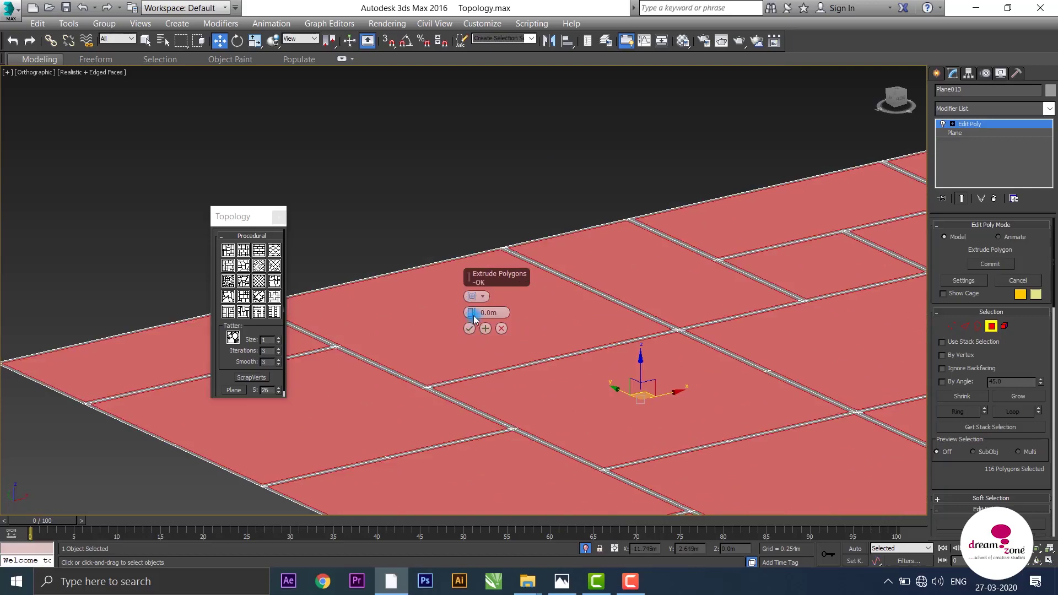
{"action": "left_click_drag", "start_coordinate": [472, 313], "coordinate": [471, 305]}
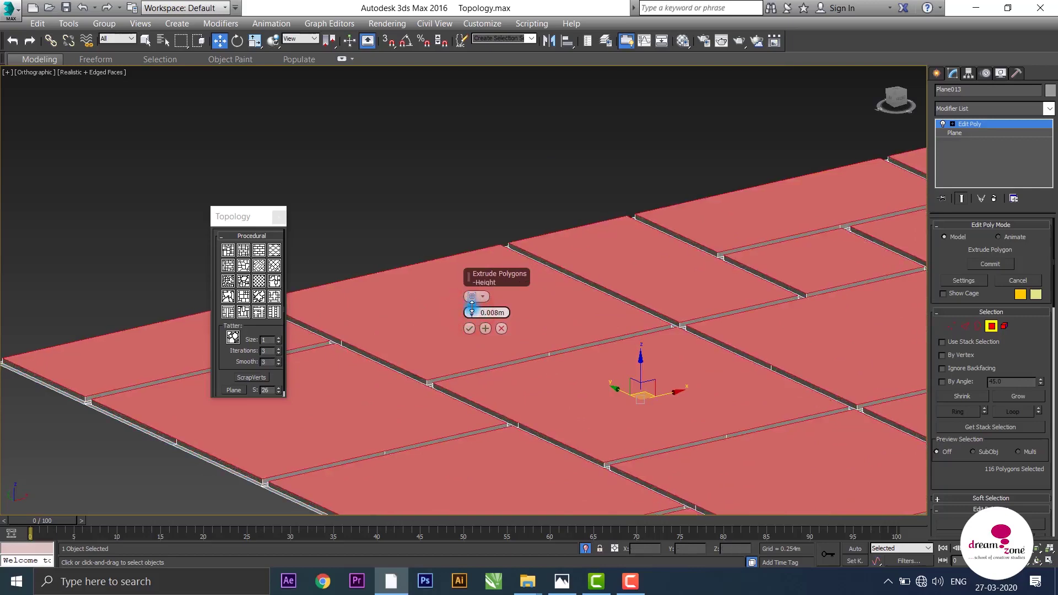
{"action": "mouse_move", "coordinate": [618, 330]}
{"action": "middle_mouse_down", "text": "alt"}
{"action": "mouse_move", "coordinate": [613, 372]}
{"action": "mouse_move", "coordinate": [613, 337]}
{"action": "middle_mouse_up", "text": "alt"}
{"action": "scroll", "coordinate": [613, 371], "scroll_direction": "up", "scroll_amount": 3}
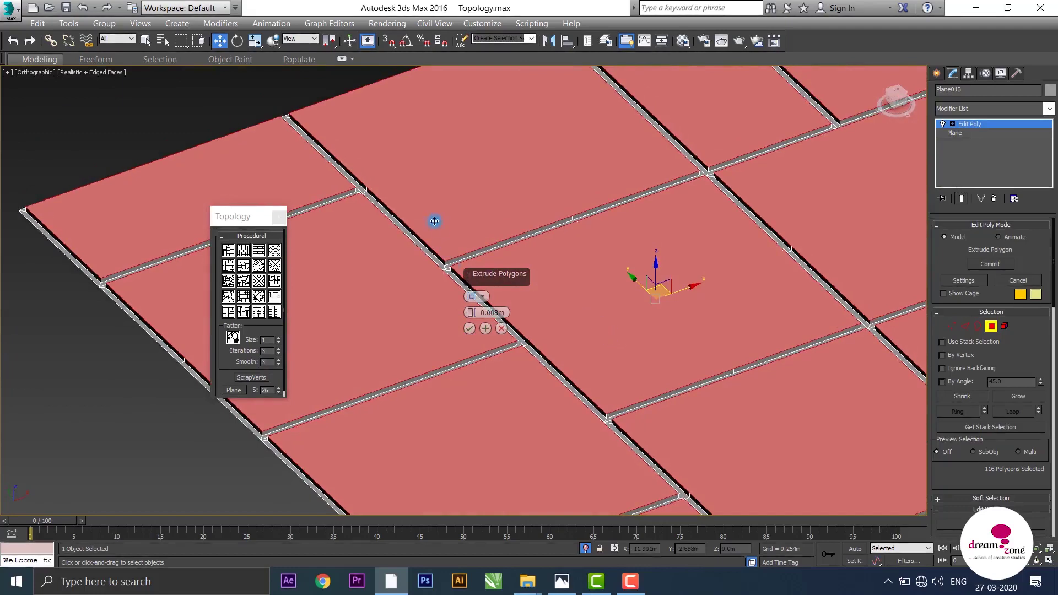
{"action": "scroll", "coordinate": [441, 229], "scroll_direction": "up", "scroll_amount": 3}
{"action": "left_click_drag", "start_coordinate": [470, 312], "coordinate": [471, 308]}
- Commit the extrusion, deselect the tile faces, and turn off Edged Faces
{"action": "left_click", "coordinate": [469, 329]}
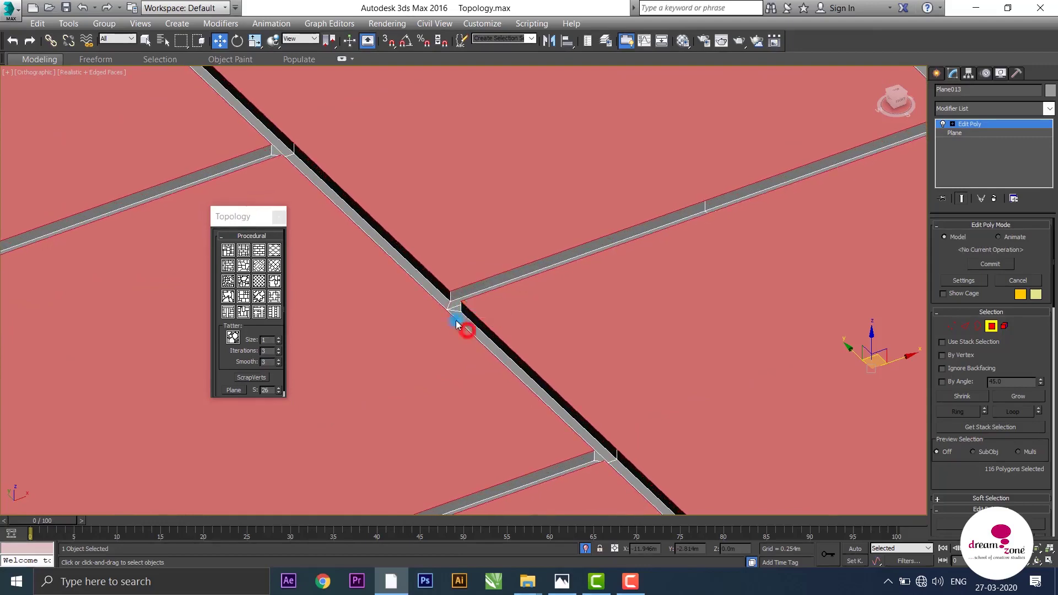
{"action": "scroll", "coordinate": [438, 294], "scroll_direction": "down", "scroll_amount": 4}
{"action": "scroll", "coordinate": [445, 225], "scroll_direction": "down", "scroll_amount": 3}
{"action": "left_click", "coordinate": [432, 163]}
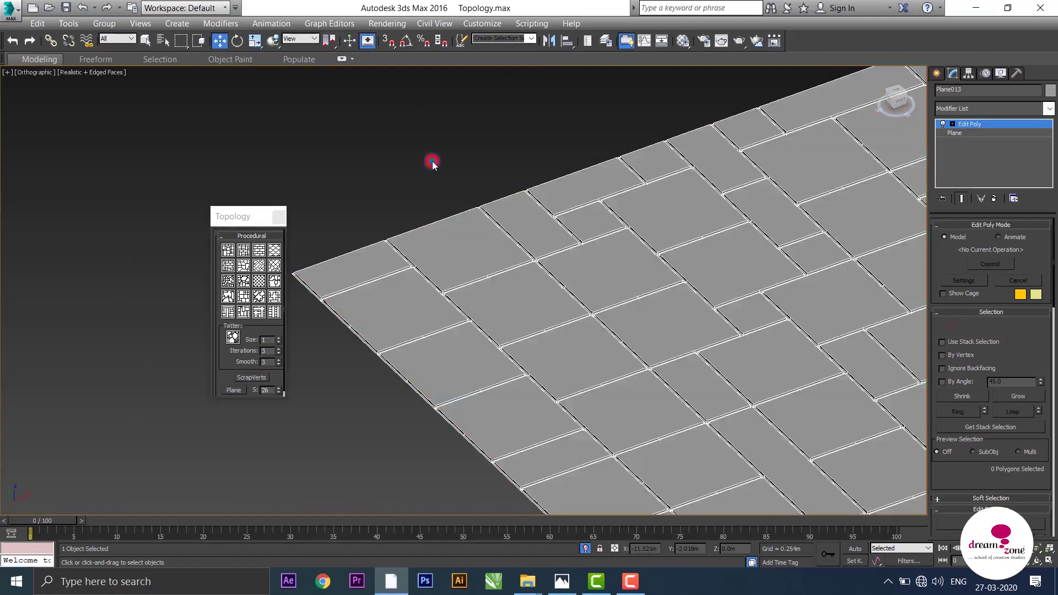
{"action": "mouse_move", "coordinate": [868, 255]}
{"action": "middle_mouse_down"}
{"action": "mouse_move", "coordinate": [715, 267]}
{"action": "mouse_move", "coordinate": [729, 309]}
{"action": "mouse_move", "coordinate": [729, 382]}
{"action": "mouse_move", "coordinate": [717, 243]}
{"action": "mouse_move", "coordinate": [713, 316]}
{"action": "mouse_move", "coordinate": [633, 347]}
{"action": "mouse_move", "coordinate": [612, 284]}
{"action": "mouse_move", "coordinate": [626, 317]}
{"action": "middle_mouse_up"}
{"action": "key", "text": "F4"}
- Orbit to an oblique angle and zoom to inspect the raised tiles
{"action": "scroll", "coordinate": [700, 387], "scroll_direction": "up", "scroll_amount": 5}
{"action": "mouse_move", "coordinate": [701, 358]}
{"action": "middle_mouse_down", "text": "alt"}
{"action": "mouse_move", "coordinate": [774, 286]}
{"action": "mouse_move", "coordinate": [678, 314]}
{"action": "mouse_move", "coordinate": [651, 292]}
{"action": "mouse_move", "coordinate": [609, 315]}
{"action": "mouse_move", "coordinate": [606, 371]}
{"action": "mouse_move", "coordinate": [610, 325]}
{"action": "mouse_move", "coordinate": [588, 290]}
{"action": "mouse_move", "coordinate": [656, 326]}
{"action": "mouse_move", "coordinate": [538, 276]}
{"action": "mouse_move", "coordinate": [566, 359]}
{"action": "mouse_move", "coordinate": [496, 243]}
{"action": "mouse_move", "coordinate": [557, 338]}
{"action": "mouse_move", "coordinate": [603, 337]}
{"action": "mouse_move", "coordinate": [701, 373]}
{"action": "mouse_move", "coordinate": [723, 360]}
{"action": "mouse_move", "coordinate": [729, 378]}
{"action": "mouse_move", "coordinate": [745, 333]}
{"action": "middle_mouse_up", "text": "alt"}
{"action": "scroll", "coordinate": [603, 337], "scroll_direction": "down", "scroll_amount": 5}
{"action": "scroll", "coordinate": [519, 273], "scroll_direction": "up", "scroll_amount": 5}
{"action": "scroll", "coordinate": [519, 273], "scroll_direction": "up", "scroll_amount": 4}
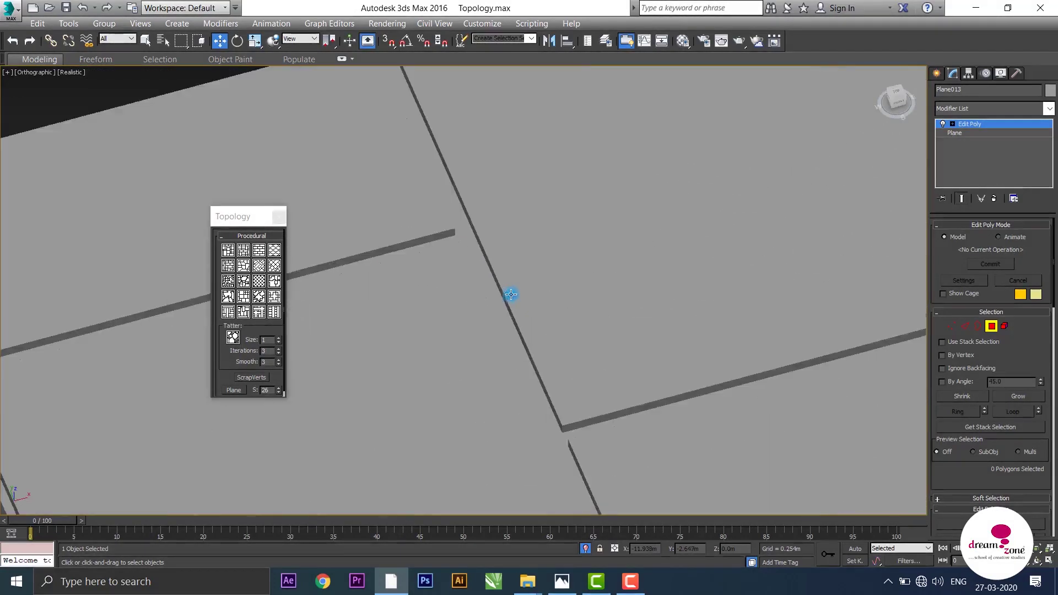
{"action": "scroll", "coordinate": [581, 238], "scroll_direction": "down", "scroll_amount": 3}
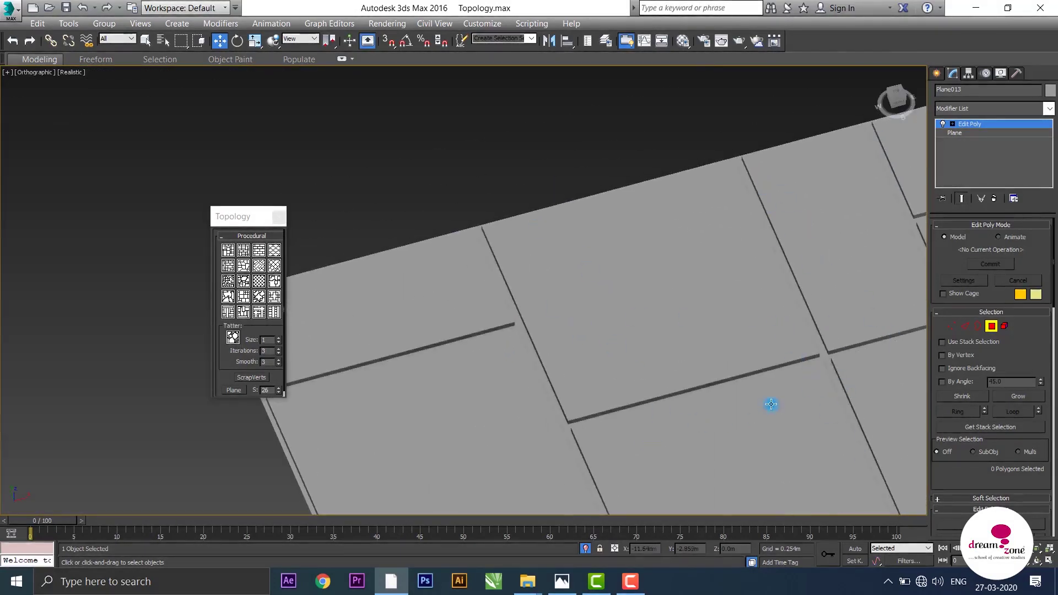
{"action": "scroll", "coordinate": [629, 370], "scroll_direction": "down", "scroll_amount": 2}
{"action": "scroll", "coordinate": [590, 314], "scroll_direction": "down", "scroll_amount": 2}
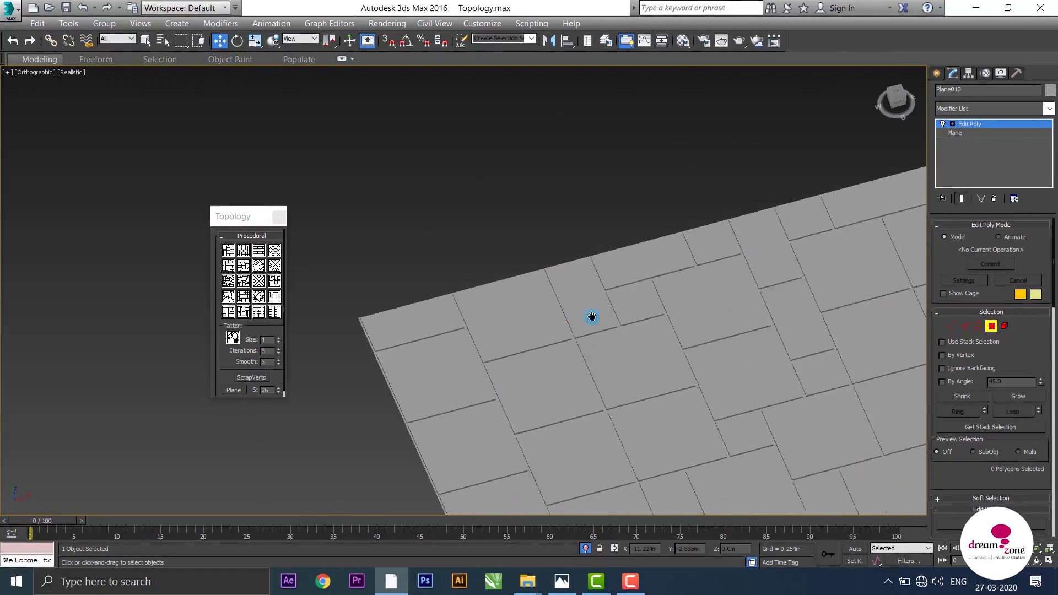
{"action": "scroll", "coordinate": [653, 345], "scroll_direction": "down", "scroll_amount": 1}
{"action": "scroll", "coordinate": [673, 386], "scroll_direction": "up", "scroll_amount": 5}
{"action": "scroll", "coordinate": [661, 389], "scroll_direction": "down", "scroll_amount": 2}
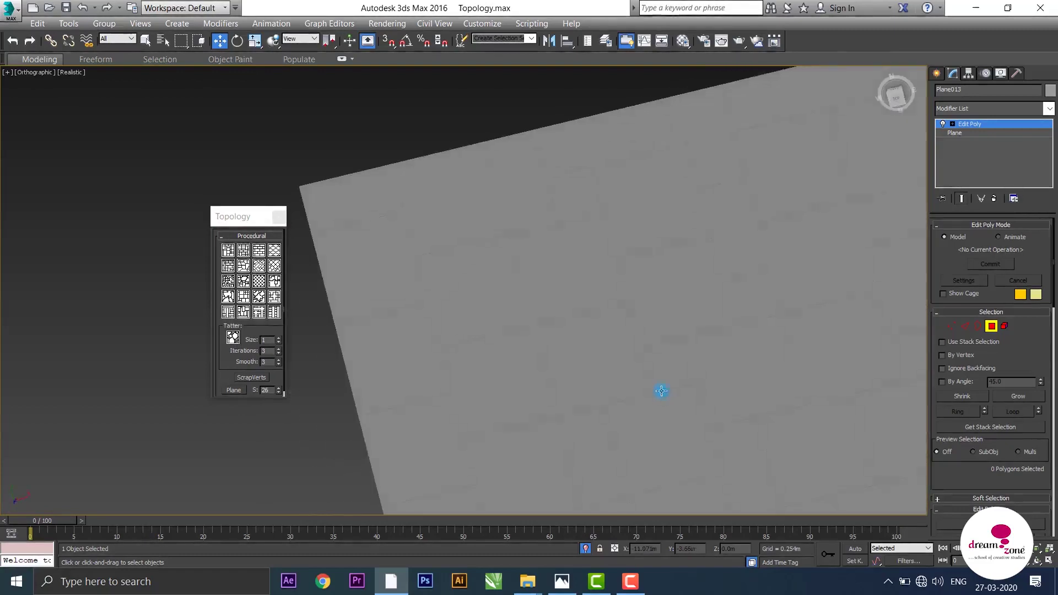
{"action": "scroll", "coordinate": [654, 358], "scroll_direction": "down", "scroll_amount": 2}
- Orbit back to a near top-down view of the finished brick plane
{"action": "mouse_move", "coordinate": [653, 344]}
{"action": "middle_mouse_down", "text": "alt"}
{"action": "mouse_move", "coordinate": [653, 321]}
{"action": "mouse_move", "coordinate": [630, 314]}
{"action": "mouse_move", "coordinate": [708, 380]}
{"action": "mouse_move", "coordinate": [584, 333]}
{"action": "middle_mouse_up", "text": "alt"}
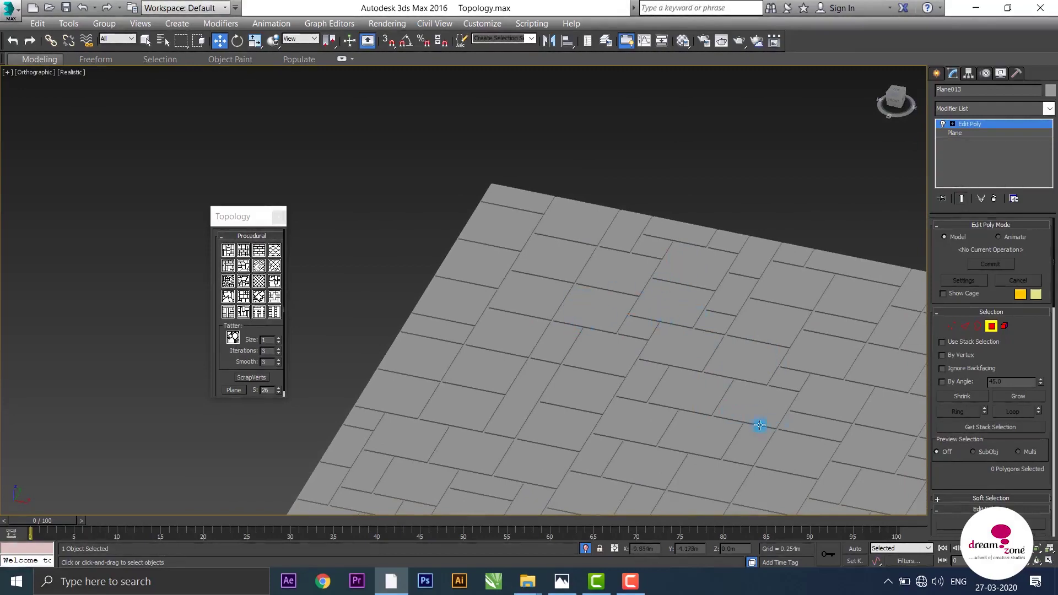
{"action": "scroll", "coordinate": [571, 335], "scroll_direction": "down", "scroll_amount": 5}
{"action": "mouse_move", "coordinate": [559, 300]}
{"action": "middle_mouse_down", "text": "alt"}
{"action": "mouse_move", "coordinate": [581, 382]}
{"action": "mouse_move", "coordinate": [599, 313]}
{"action": "mouse_move", "coordinate": [633, 314]}
{"action": "middle_mouse_up", "text": "alt"}
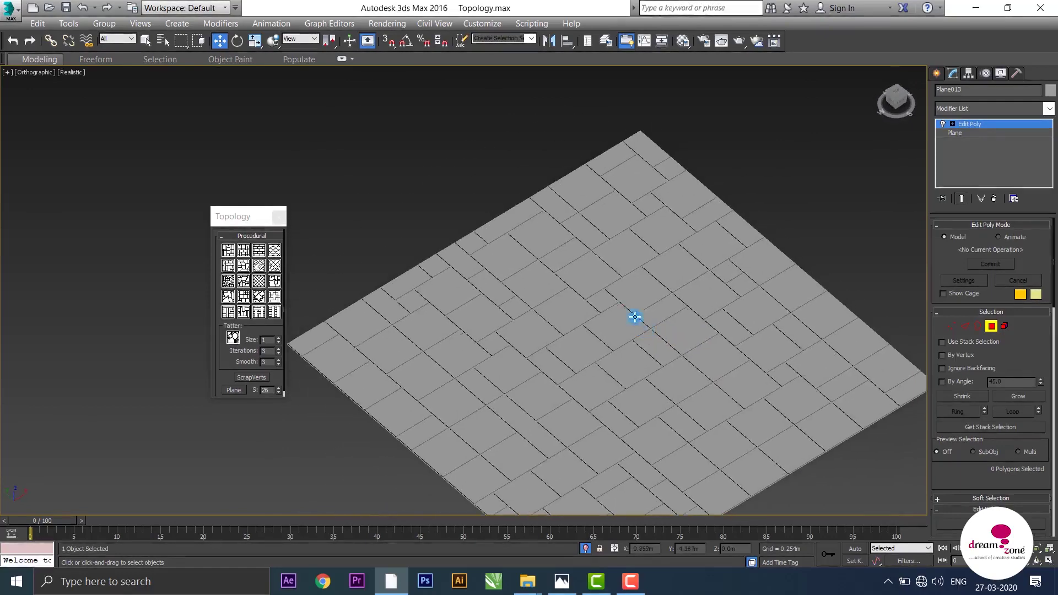
{"action": "scroll", "coordinate": [621, 350], "scroll_direction": "up", "scroll_amount": 3}
{"action": "scroll", "coordinate": [619, 359], "scroll_direction": "down", "scroll_amount": 4}
{"action": "mouse_move", "coordinate": [648, 415]}
{"action": "middle_mouse_down", "text": "alt"}
{"action": "mouse_move", "coordinate": [604, 437]}
{"action": "mouse_move", "coordinate": [611, 484]}
{"action": "mouse_move", "coordinate": [605, 430]}
{"action": "middle_mouse_up", "text": "alt"}
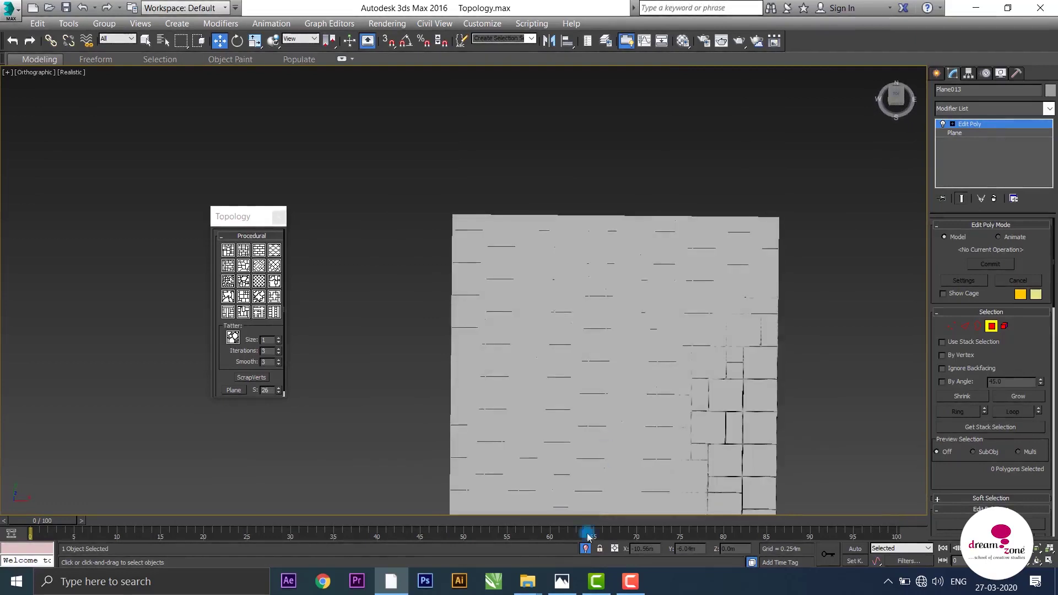
- Return Plane013 to object level and pan out across the whole grid of planes
{"action": "left_click", "coordinate": [989, 328]}
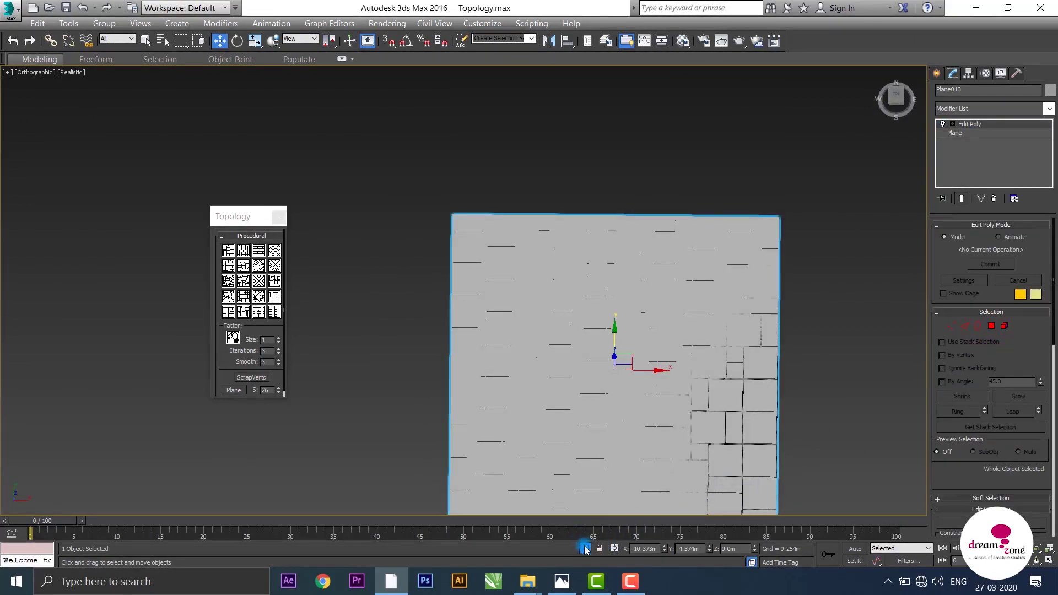
{"action": "scroll", "coordinate": [763, 410], "scroll_direction": "down", "scroll_amount": 5}
{"action": "middle_click_drag", "start_coordinate": [686, 375], "coordinate": [504, 180]}
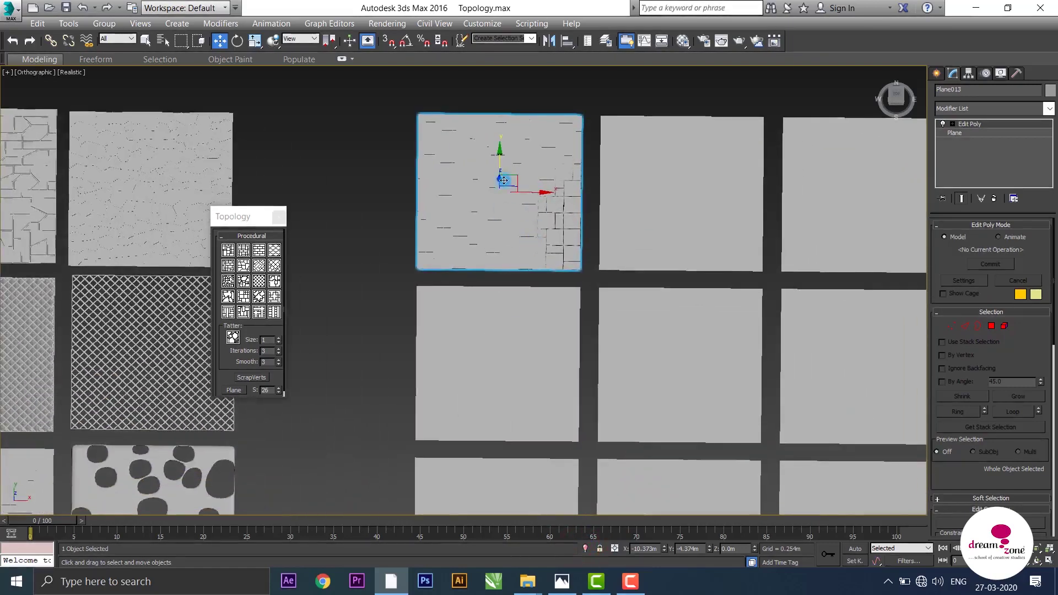
{"action": "scroll", "coordinate": [545, 262], "scroll_direction": "up", "scroll_amount": 2}
{"action": "scroll", "coordinate": [553, 281], "scroll_direction": "down", "scroll_amount": 2}
{"action": "middle_click_drag", "start_coordinate": [552, 281], "coordinate": [545, 249], "text": "alt"}
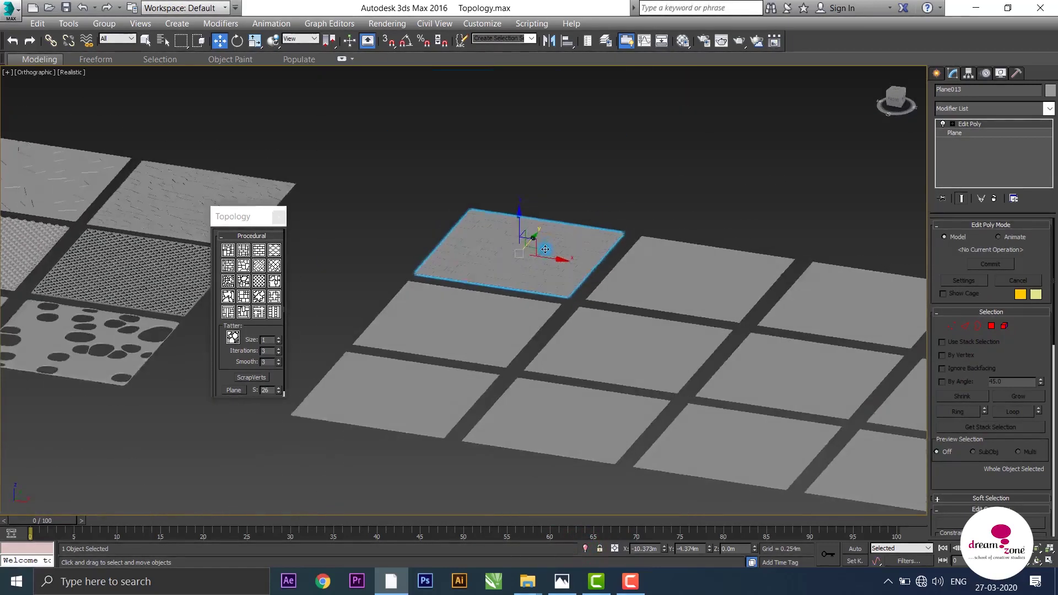
{"action": "scroll", "coordinate": [563, 280], "scroll_direction": "up", "scroll_amount": 4}
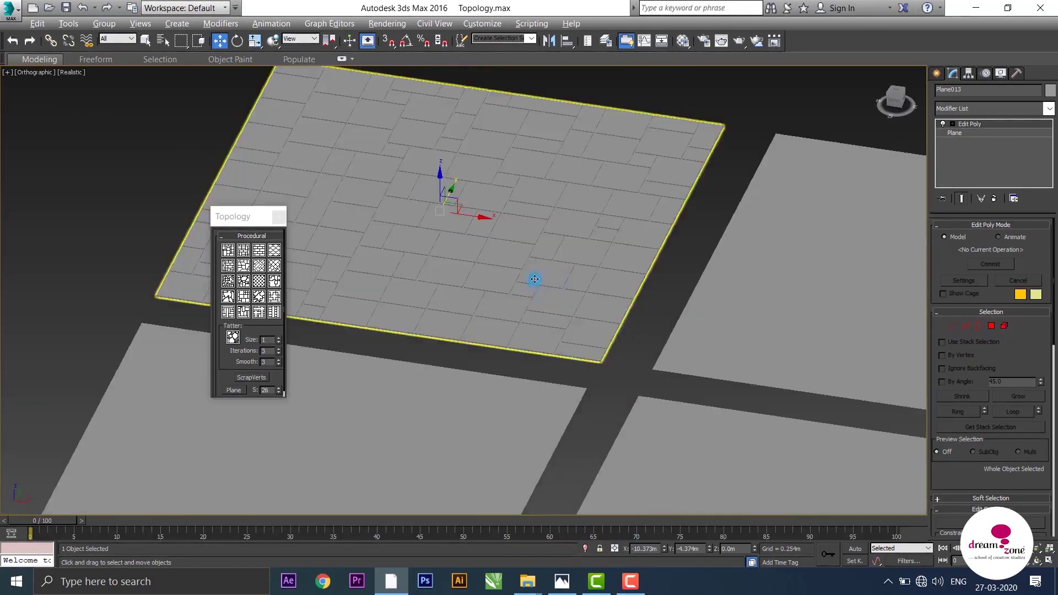
{"action": "scroll", "coordinate": [541, 293], "scroll_direction": "down", "scroll_amount": 1}
{"action": "scroll", "coordinate": [539, 293], "scroll_direction": "down", "scroll_amount": 3}
{"action": "mouse_move", "coordinate": [540, 293]}
{"action": "middle_mouse_down"}
{"action": "mouse_move", "coordinate": [416, 371]}
{"action": "mouse_move", "coordinate": [793, 293]}
{"action": "mouse_move", "coordinate": [617, 282]}
{"action": "middle_mouse_up"}
{"action": "scroll", "coordinate": [617, 281], "scroll_direction": "up", "scroll_amount": 3}
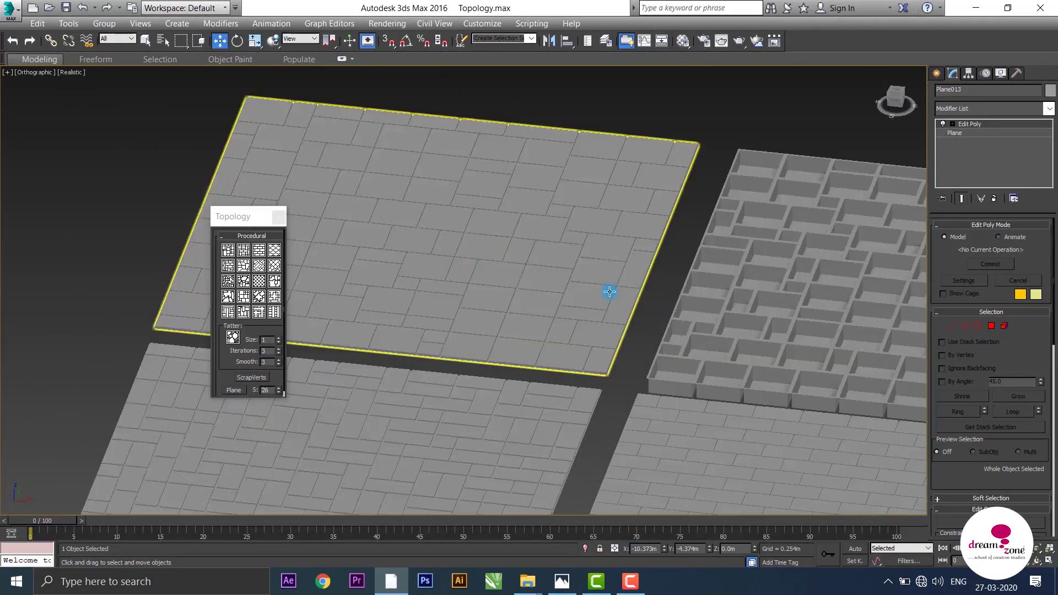
{"action": "scroll", "coordinate": [609, 288], "scroll_direction": "down", "scroll_amount": 1}
{"action": "scroll", "coordinate": [619, 288], "scroll_direction": "down", "scroll_amount": 3}
{"action": "scroll", "coordinate": [751, 293], "scroll_direction": "down", "scroll_amount": 1}
{"action": "mouse_move", "coordinate": [751, 293]}
{"action": "middle_mouse_down"}
{"action": "mouse_move", "coordinate": [523, 287]}
{"action": "mouse_move", "coordinate": [590, 307]}
{"action": "middle_mouse_up"}
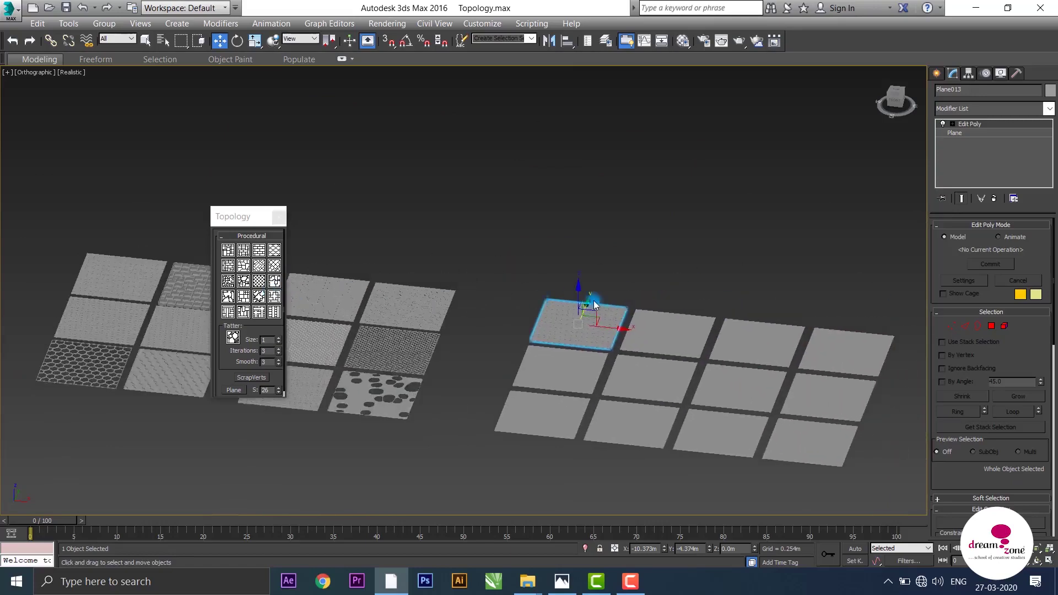
{"action": "scroll", "coordinate": [661, 318], "scroll_direction": "up", "scroll_amount": 3}
{"action": "scroll", "coordinate": [627, 355], "scroll_direction": "up", "scroll_amount": 1}
- Select and isolate Plane014, shown from Top, zoomed to extents with edged faces
{"action": "left_click", "coordinate": [625, 344]}
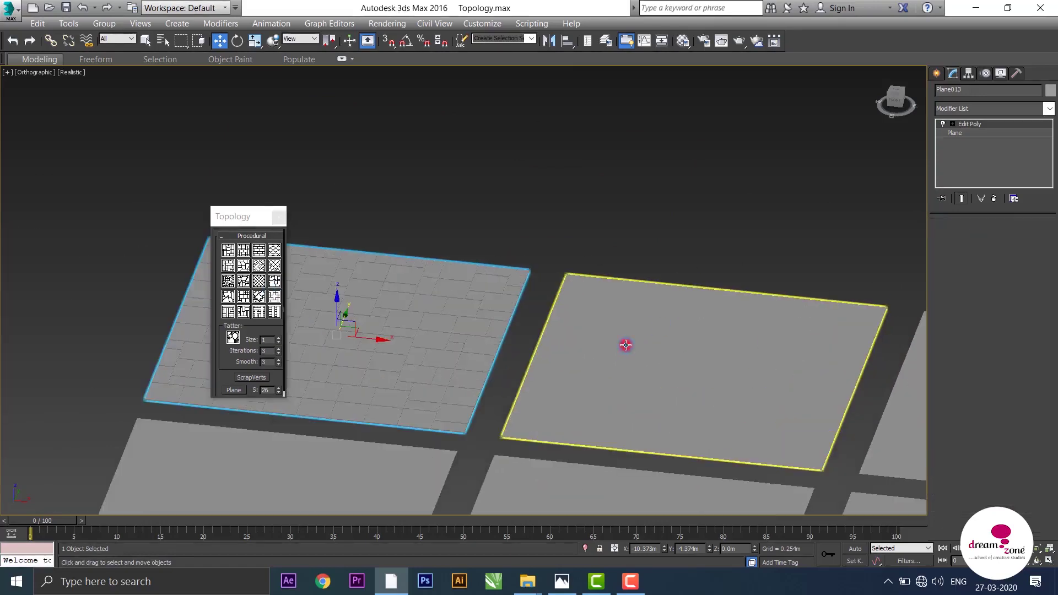
{"action": "left_click", "coordinate": [583, 549]}
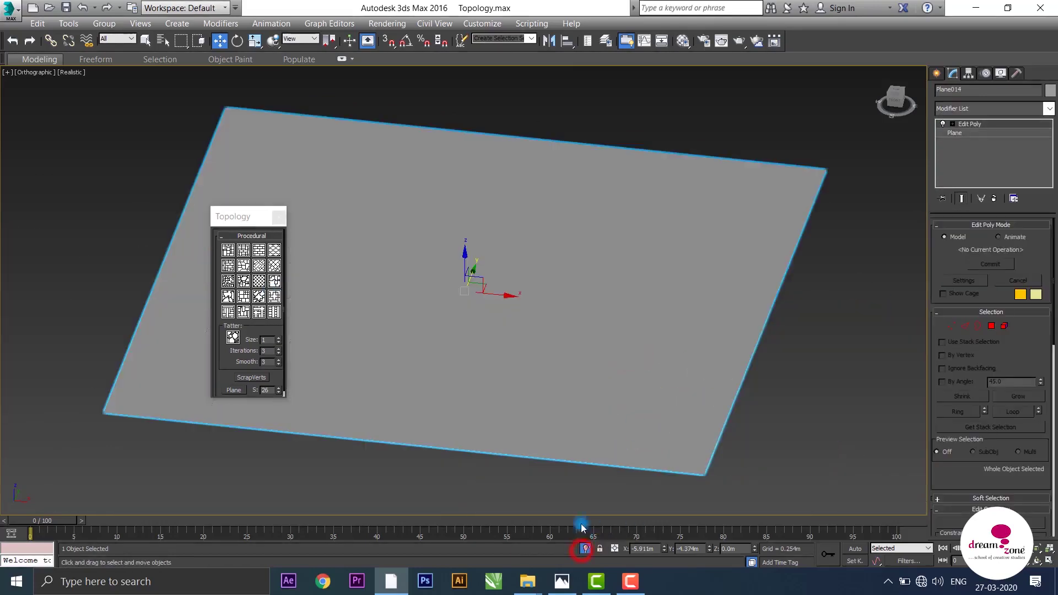
{"action": "scroll", "coordinate": [508, 406], "scroll_direction": "up", "scroll_amount": 2}
{"action": "scroll", "coordinate": [498, 416], "scroll_direction": "down", "scroll_amount": 1}
{"action": "scroll", "coordinate": [507, 413], "scroll_direction": "down", "scroll_amount": 2}
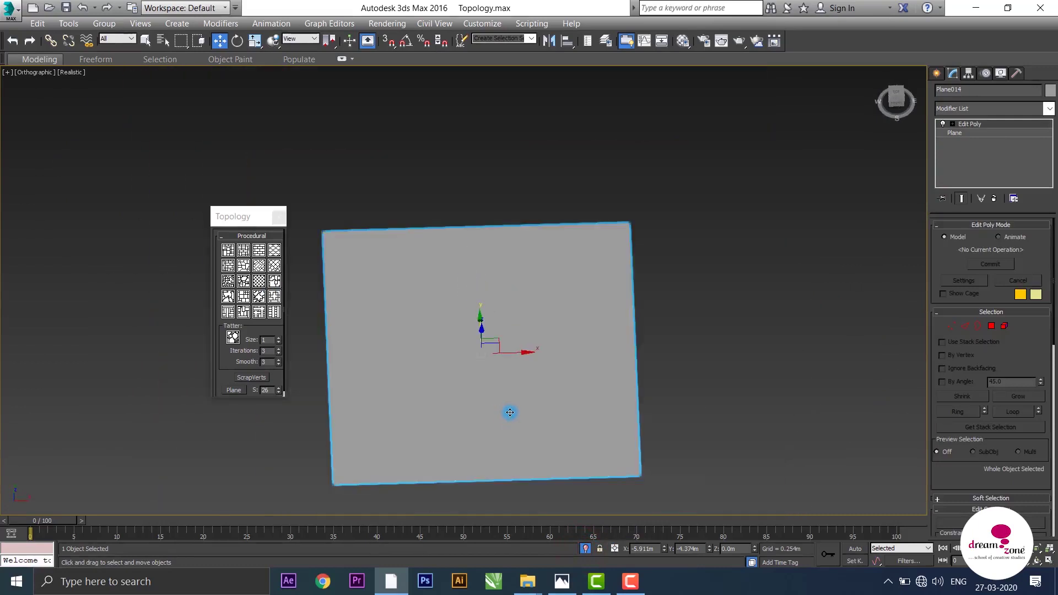
{"action": "key", "text": "t"}
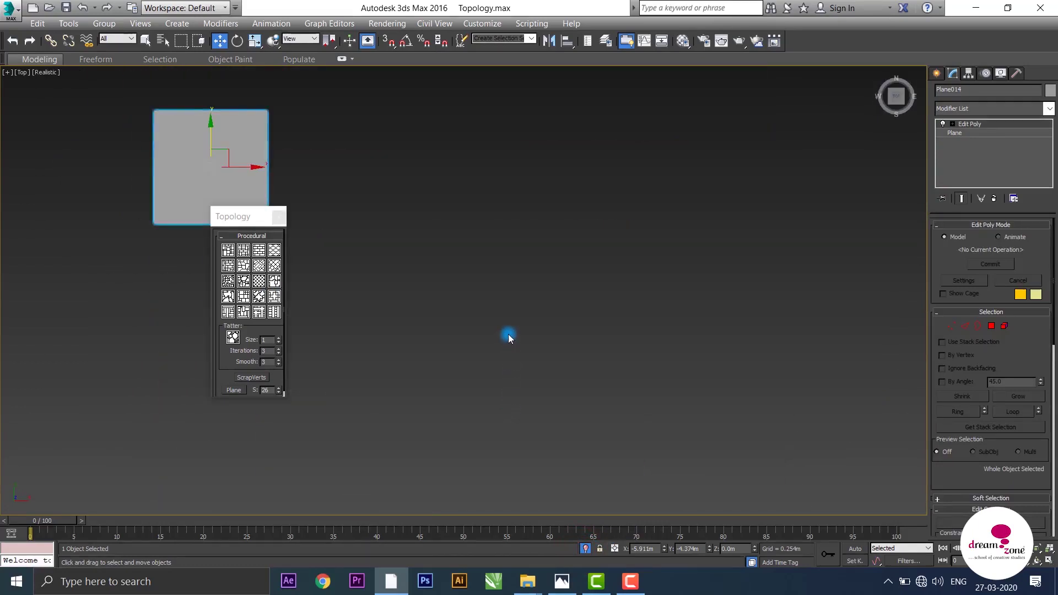
{"action": "key", "text": "z"}
{"action": "scroll", "coordinate": [606, 352], "scroll_direction": "down", "scroll_amount": 2}
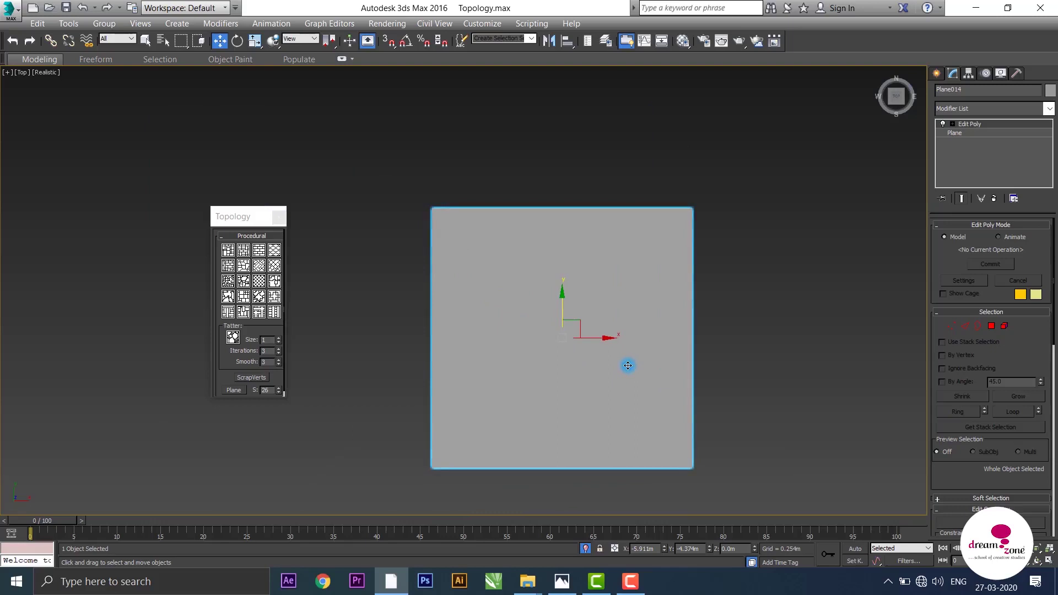
{"action": "key", "text": "F4"}
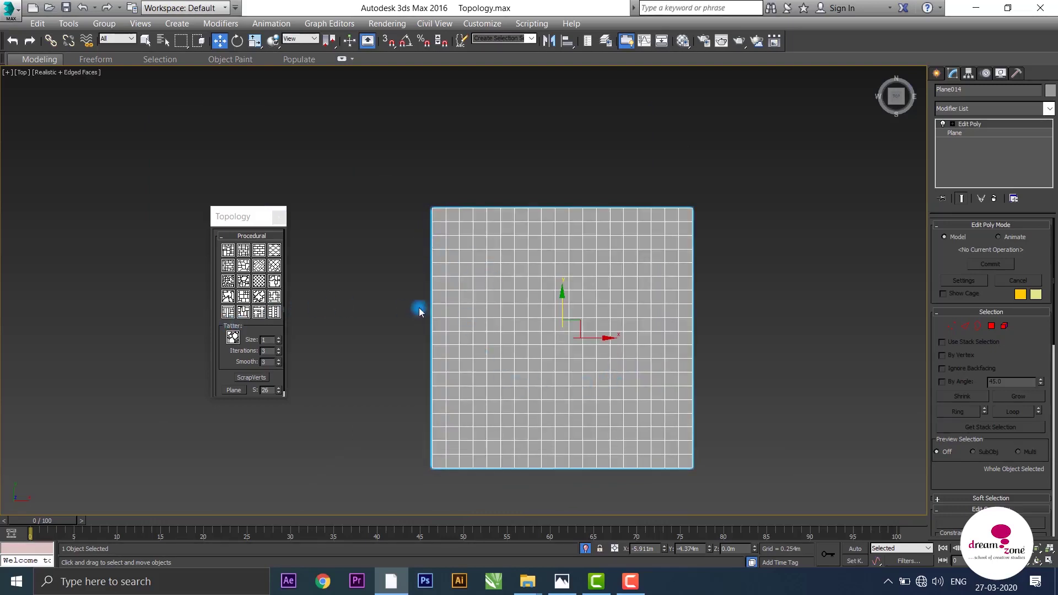
- Apply the Wall topology pattern to Plane014 and select all its tile polygons
{"action": "left_click", "coordinate": [229, 251]}
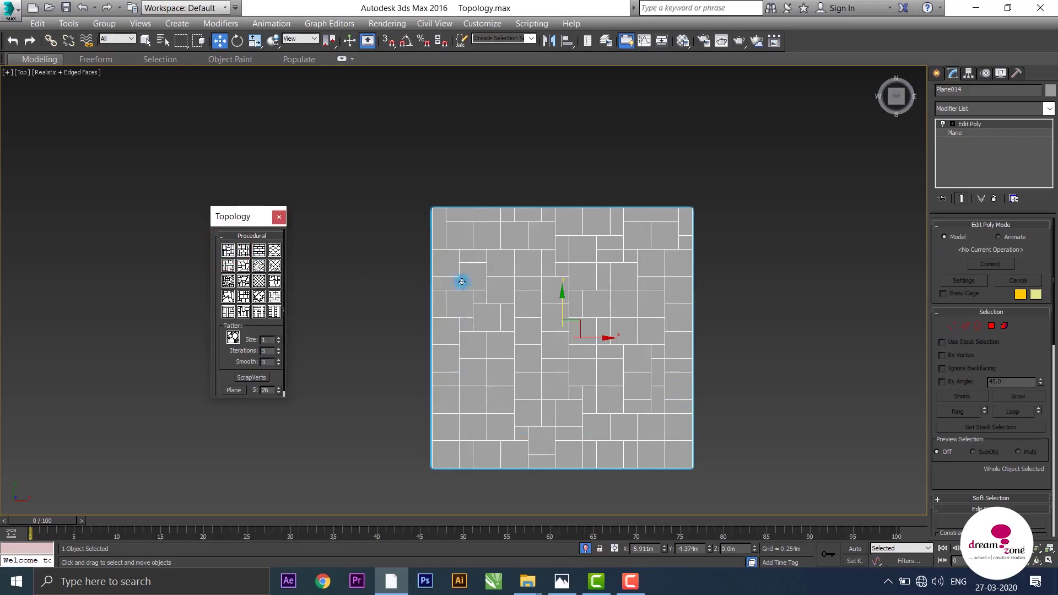
{"action": "scroll", "coordinate": [501, 266], "scroll_direction": "up", "scroll_amount": 3}
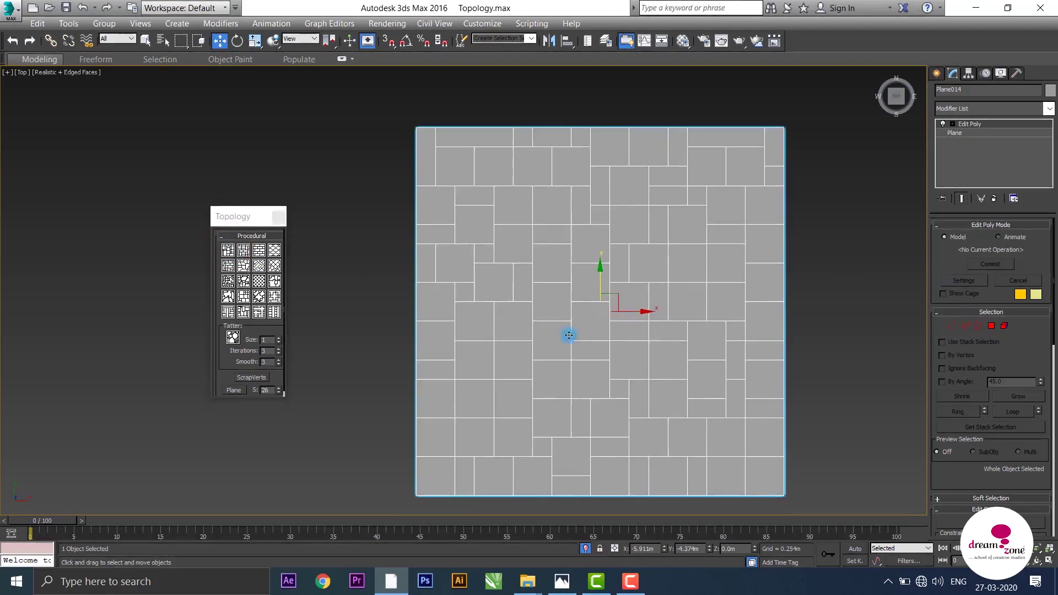
{"action": "left_click", "coordinate": [990, 325]}
{"action": "left_click", "coordinate": [586, 320]}
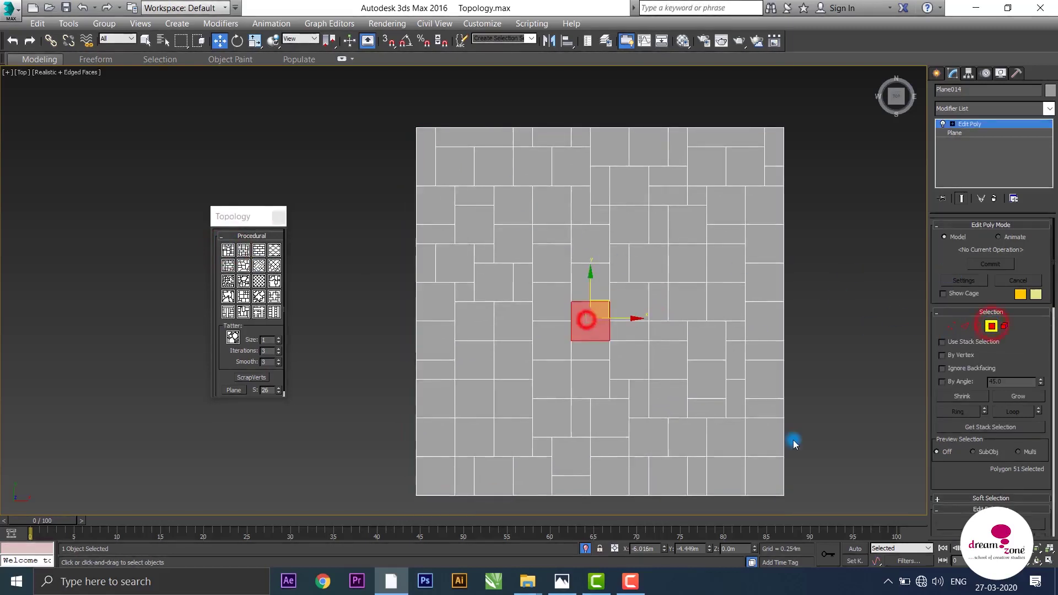
{"action": "key", "text": "ctrl+a"}
- Inset the tiles By Polygon with a 0.015m amount and commit it
{"action": "right_click", "coordinate": [529, 211]}
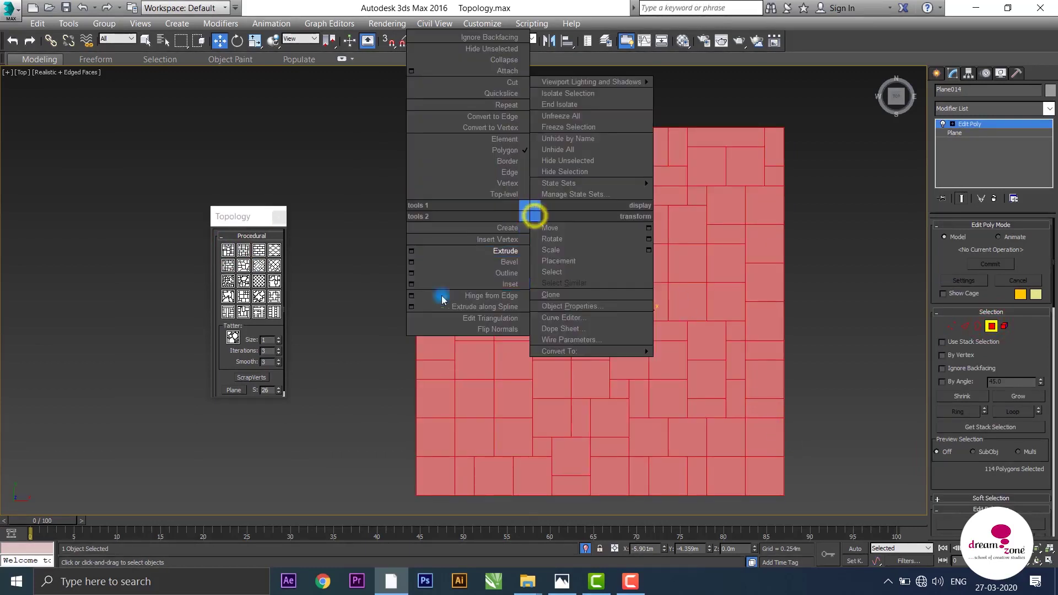
{"action": "left_click", "coordinate": [410, 284]}
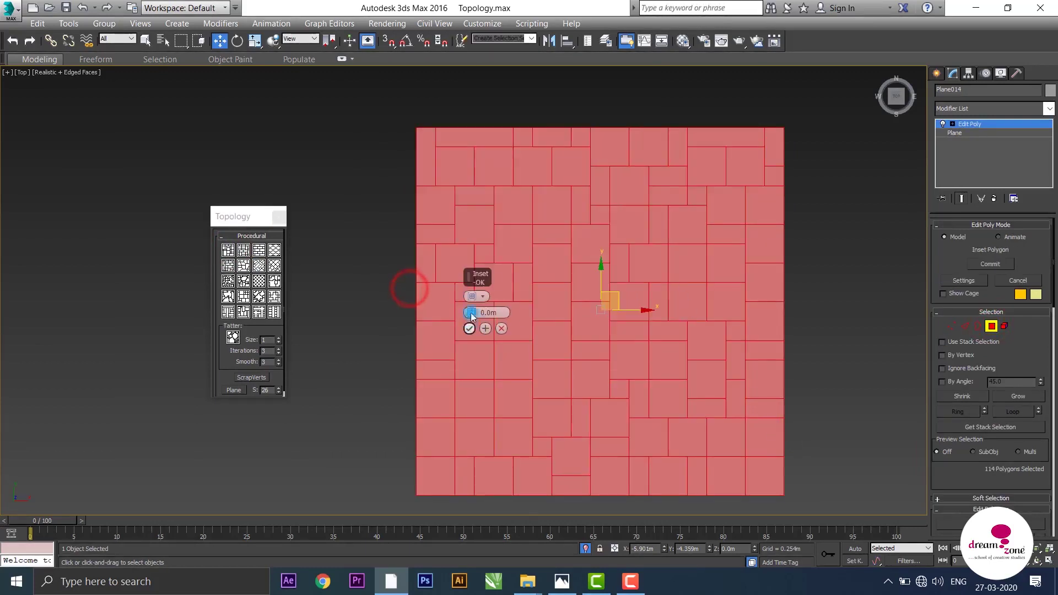
{"action": "left_click", "coordinate": [472, 296]}
{"action": "left_click", "coordinate": [496, 318]}
{"action": "left_click_drag", "start_coordinate": [471, 313], "coordinate": [466, 307]}
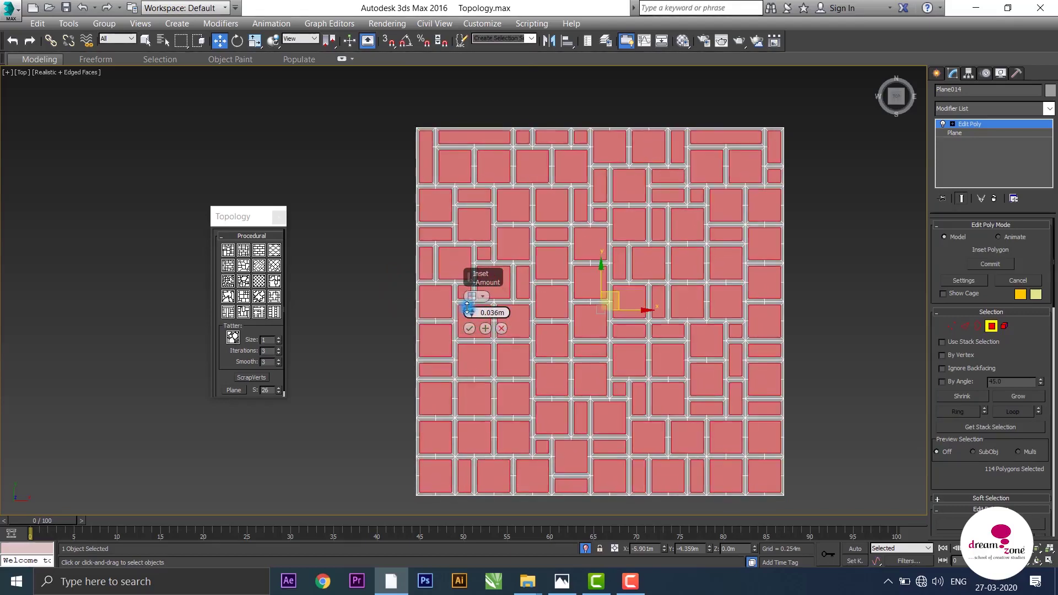
{"action": "scroll", "coordinate": [557, 290], "scroll_direction": "up", "scroll_amount": 5}
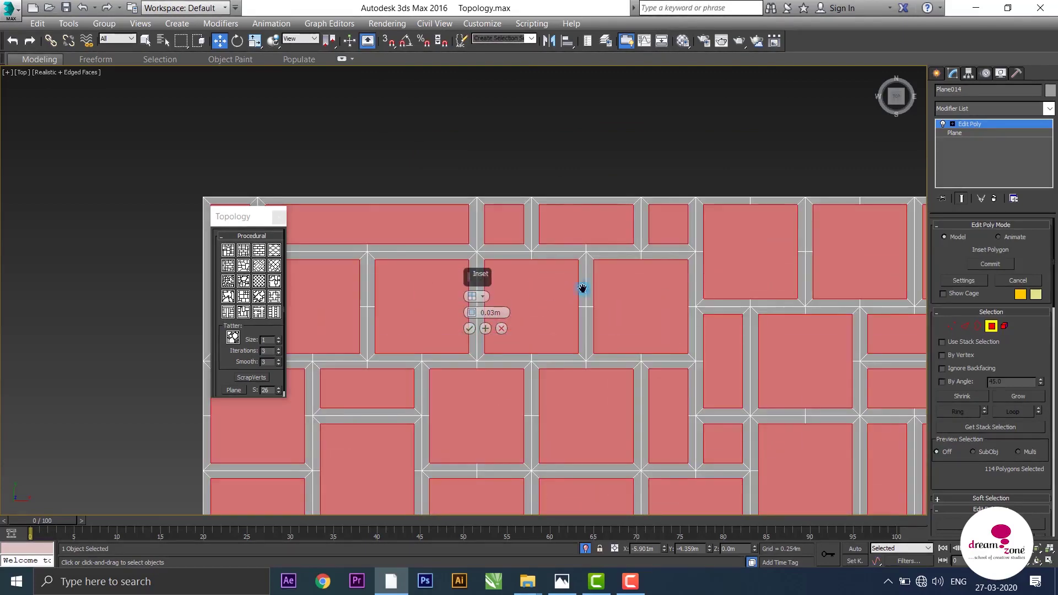
{"action": "middle_click_drag", "start_coordinate": [583, 288], "coordinate": [448, 309]}
{"action": "left_click_drag", "start_coordinate": [471, 313], "coordinate": [471, 315]}
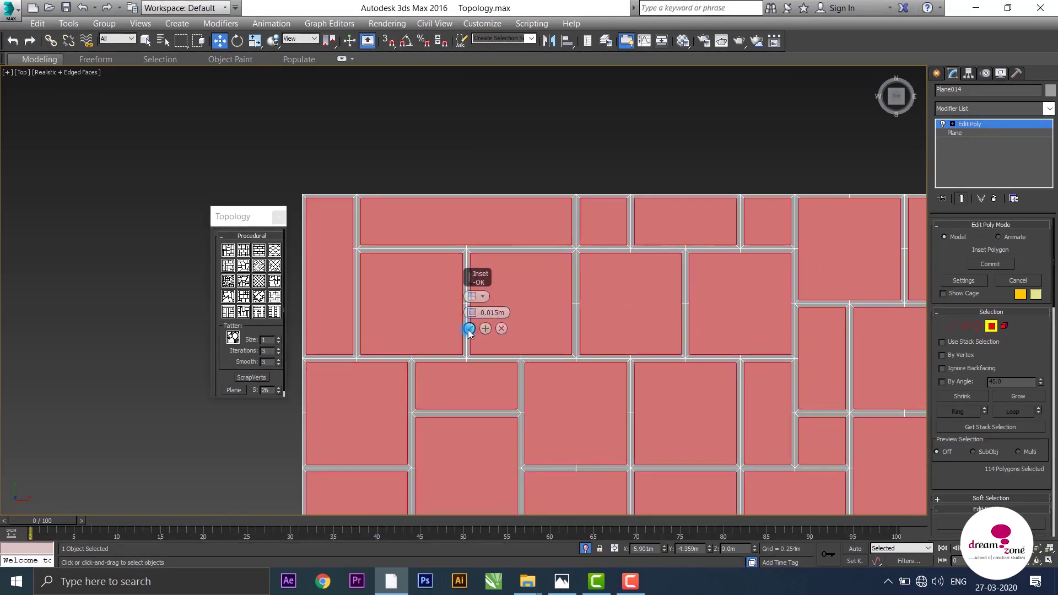
{"action": "left_click", "coordinate": [469, 329]}
- Zoom in and out to check the thin grout strips between tiles
{"action": "scroll", "coordinate": [552, 302], "scroll_direction": "down", "scroll_amount": 2}
{"action": "scroll", "coordinate": [529, 226], "scroll_direction": "down", "scroll_amount": 3}
{"action": "scroll", "coordinate": [587, 298], "scroll_direction": "down", "scroll_amount": 2}
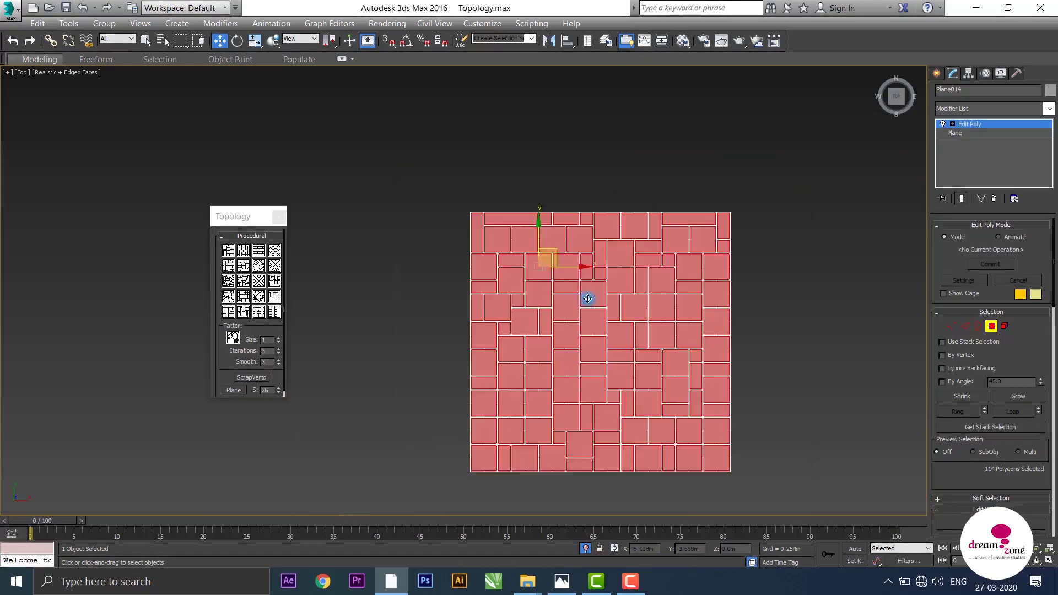
{"action": "scroll", "coordinate": [589, 300], "scroll_direction": "up", "scroll_amount": 3}
{"action": "scroll", "coordinate": [594, 301], "scroll_direction": "up", "scroll_amount": 5}
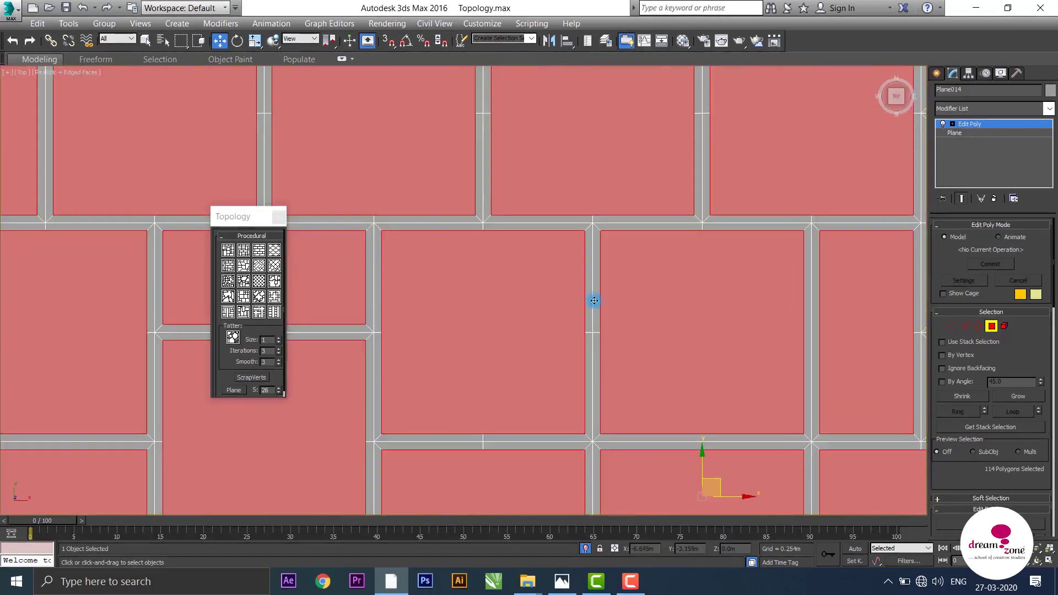
{"action": "scroll", "coordinate": [594, 300], "scroll_direction": "down", "scroll_amount": 2}
{"action": "scroll", "coordinate": [628, 328], "scroll_direction": "down", "scroll_amount": 2}
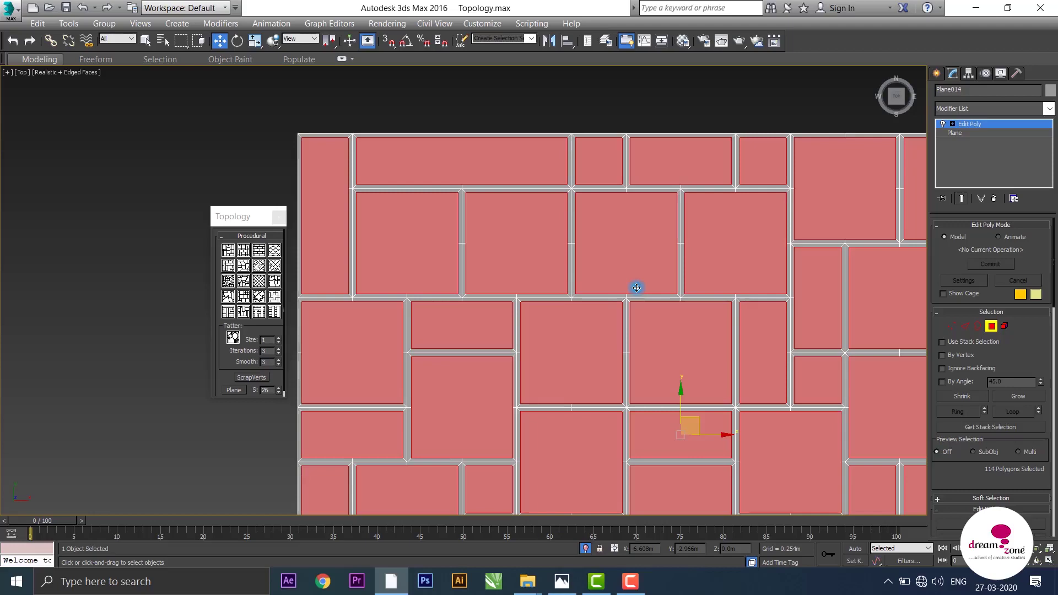
- Invert Plane014's selection from the tiles to the grout-strip polygons
{"action": "key", "text": "ctrl+i"}
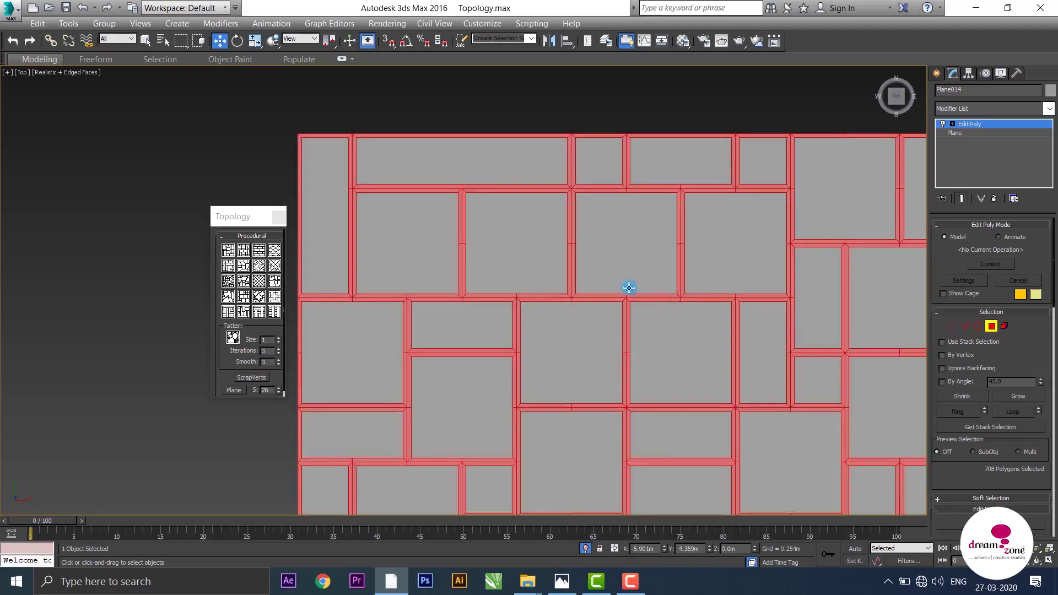
{"action": "scroll", "coordinate": [512, 373], "scroll_direction": "down", "scroll_amount": 3}
{"action": "mouse_move", "coordinate": [566, 266]}
{"action": "middle_mouse_down"}
{"action": "mouse_move", "coordinate": [498, 360]}
{"action": "mouse_move", "coordinate": [436, 333]}
{"action": "middle_mouse_up"}
{"action": "scroll", "coordinate": [468, 209], "scroll_direction": "up", "scroll_amount": 3}
{"action": "scroll", "coordinate": [491, 221], "scroll_direction": "up", "scroll_amount": 2}
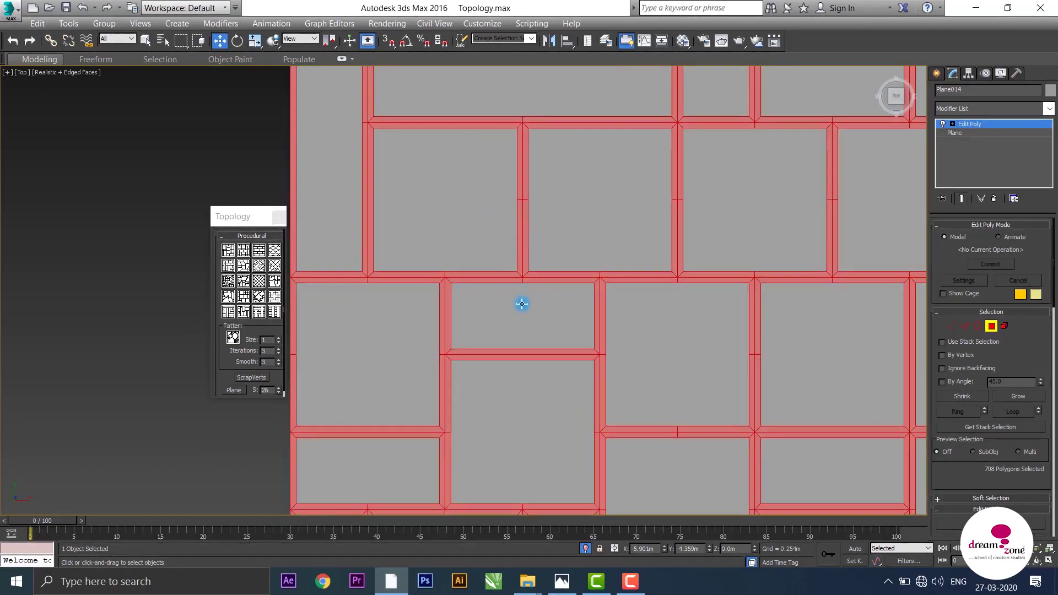
{"action": "scroll", "coordinate": [528, 310], "scroll_direction": "down", "scroll_amount": 3}
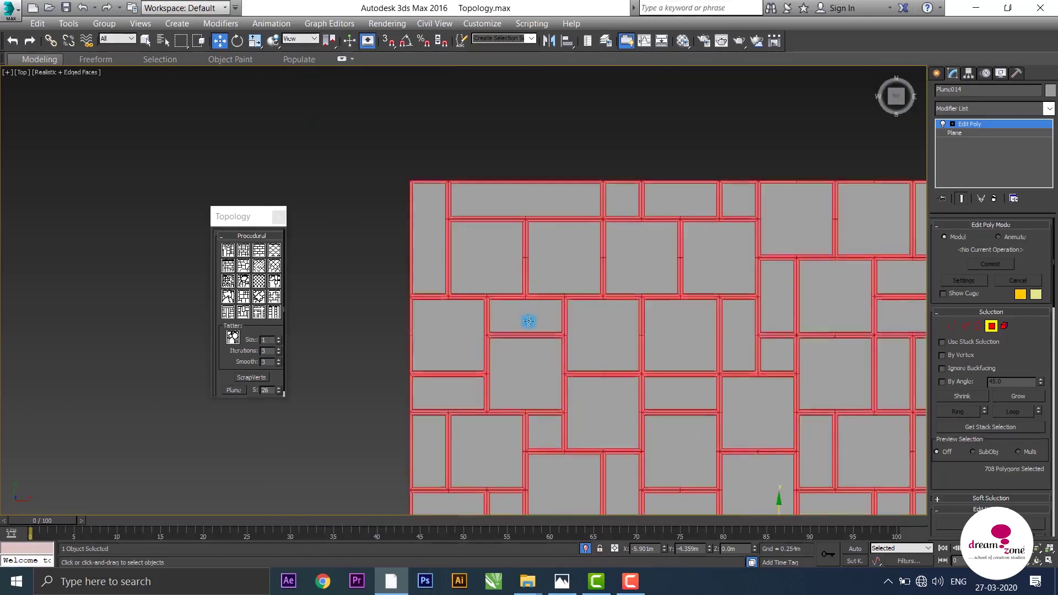
{"action": "scroll", "coordinate": [528, 302], "scroll_direction": "down", "scroll_amount": 2}
{"action": "mouse_move", "coordinate": [552, 357]}
{"action": "middle_mouse_down", "text": "alt"}
{"action": "mouse_move", "coordinate": [578, 283]}
{"action": "mouse_move", "coordinate": [578, 363]}
{"action": "mouse_move", "coordinate": [590, 314]}
{"action": "middle_mouse_up", "text": "alt"}
{"action": "scroll", "coordinate": [550, 337], "scroll_direction": "up", "scroll_amount": 5}
{"action": "scroll", "coordinate": [550, 337], "scroll_direction": "down", "scroll_amount": 2}
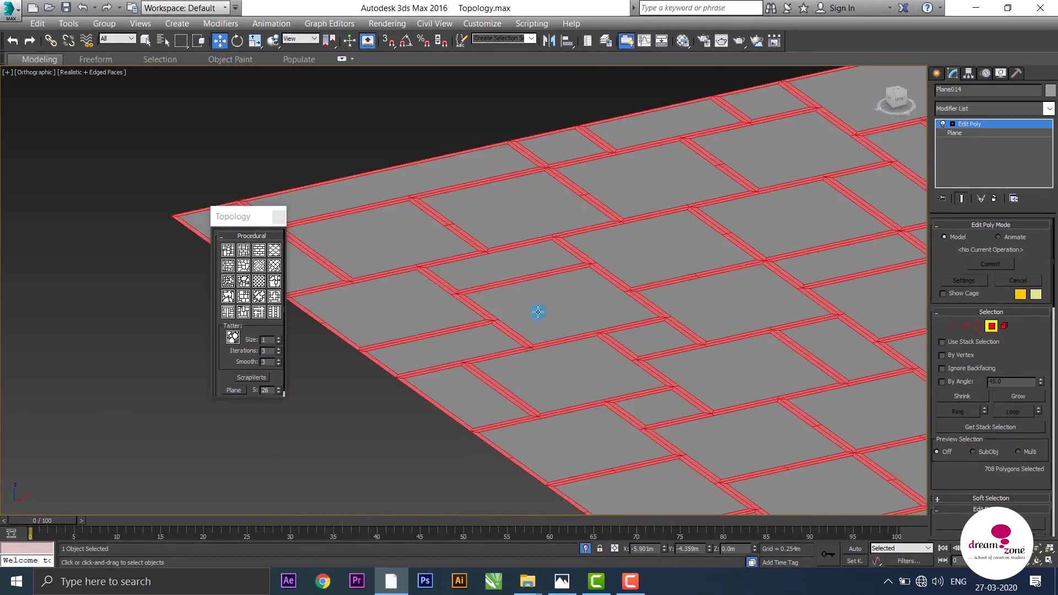
- Extrude the grout strips 0.108m upward into walls
{"action": "right_click", "coordinate": [532, 306]}
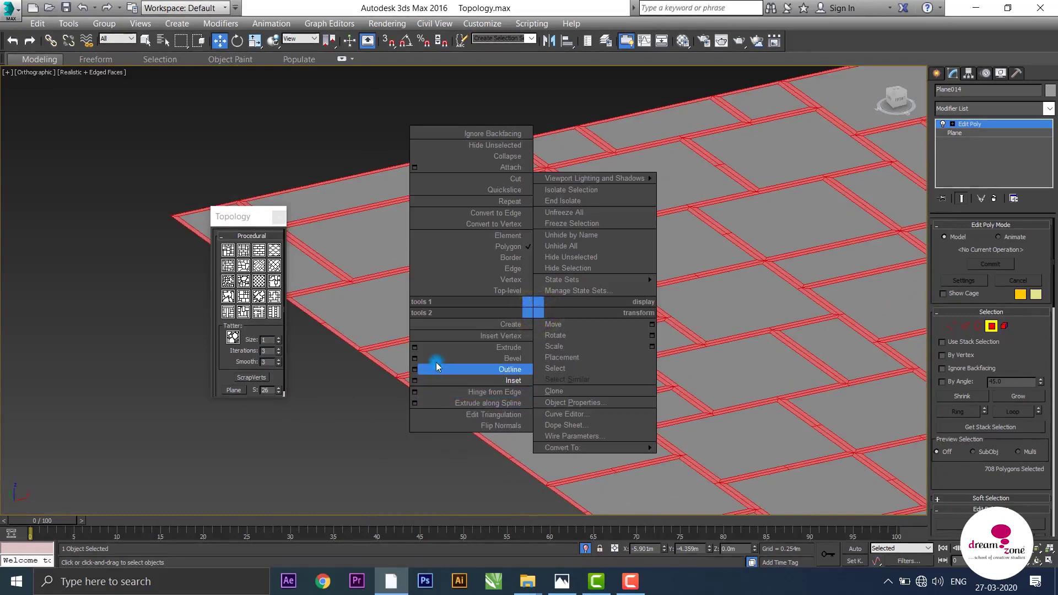
{"action": "left_click", "coordinate": [415, 350]}
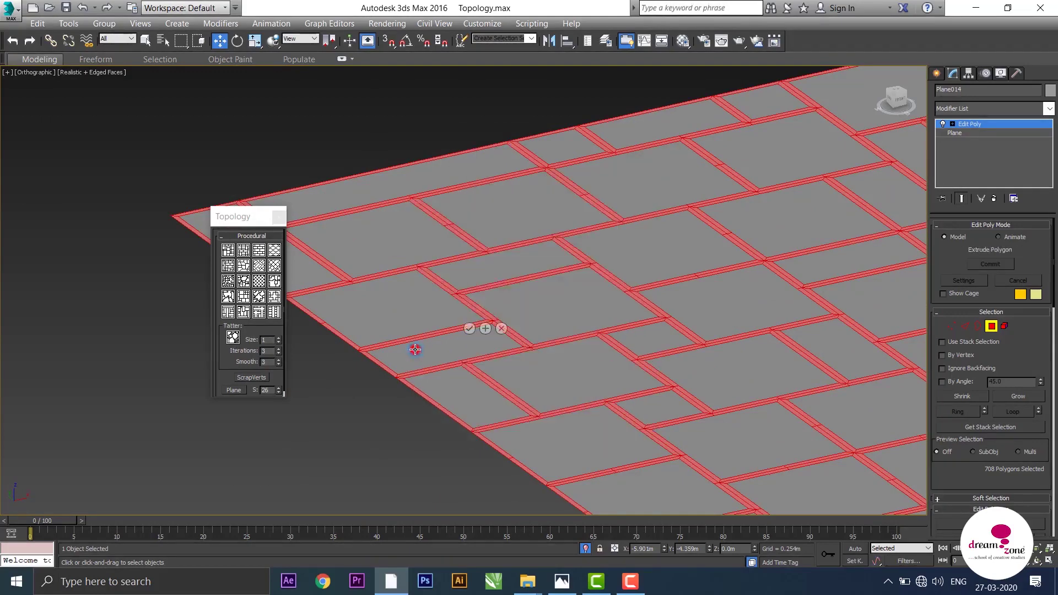
{"action": "left_click_drag", "start_coordinate": [472, 305], "coordinate": [476, 271]}
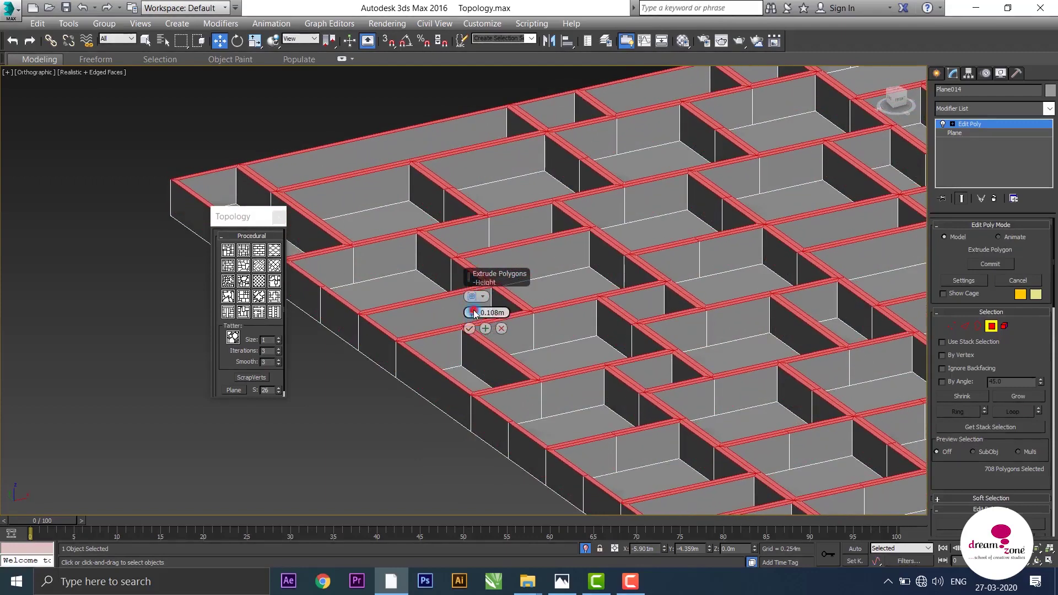
{"action": "left_click", "coordinate": [469, 328]}
- Deselect the polygons and orbit to view the grout walls from above and at an angle
{"action": "left_click", "coordinate": [413, 399]}
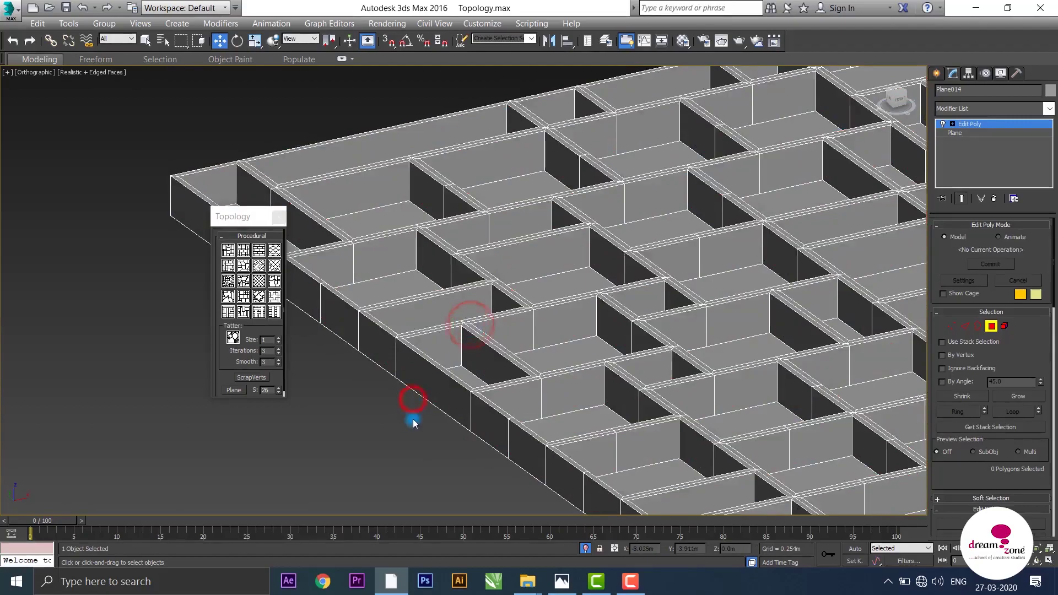
{"action": "scroll", "coordinate": [547, 347], "scroll_direction": "down", "scroll_amount": 3}
{"action": "scroll", "coordinate": [638, 350], "scroll_direction": "down", "scroll_amount": 2}
{"action": "mouse_move", "coordinate": [638, 349]}
{"action": "middle_mouse_down", "text": "alt"}
{"action": "mouse_move", "coordinate": [611, 472]}
{"action": "mouse_move", "coordinate": [620, 354]}
{"action": "mouse_move", "coordinate": [607, 420]}
{"action": "mouse_move", "coordinate": [618, 431]}
{"action": "middle_mouse_up", "text": "alt"}
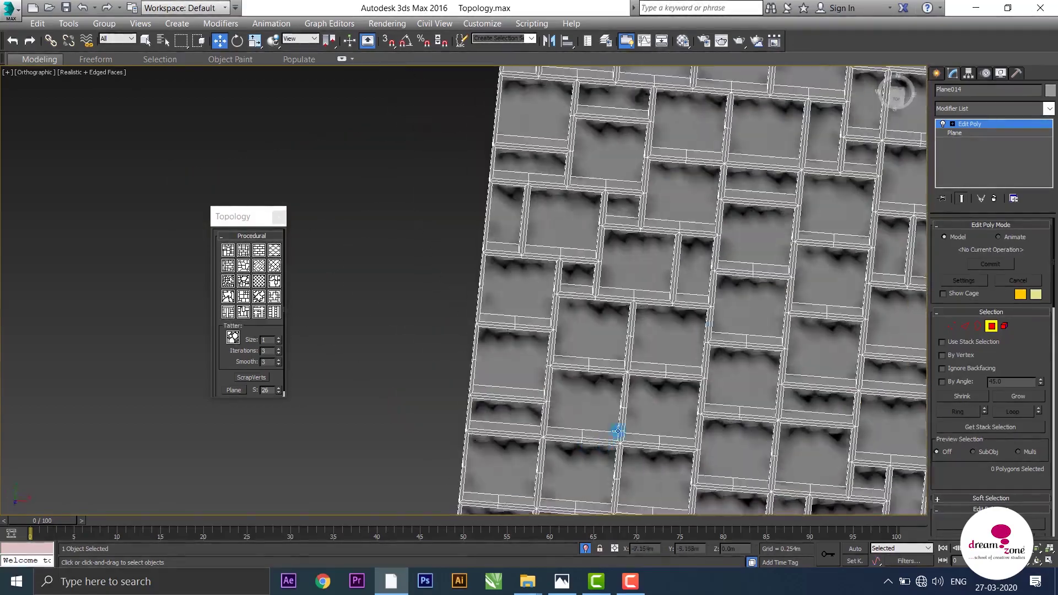
{"action": "scroll", "coordinate": [618, 431], "scroll_direction": "down", "scroll_amount": 4}
{"action": "mouse_move", "coordinate": [703, 314]}
{"action": "middle_mouse_down", "text": "alt"}
{"action": "mouse_move", "coordinate": [625, 330]}
{"action": "mouse_move", "coordinate": [692, 300]}
{"action": "mouse_move", "coordinate": [700, 257]}
{"action": "mouse_move", "coordinate": [699, 373]}
{"action": "mouse_move", "coordinate": [713, 279]}
{"action": "mouse_move", "coordinate": [729, 244]}
{"action": "mouse_move", "coordinate": [779, 259]}
{"action": "mouse_move", "coordinate": [725, 347]}
{"action": "mouse_move", "coordinate": [685, 297]}
{"action": "mouse_move", "coordinate": [712, 252]}
{"action": "mouse_move", "coordinate": [573, 260]}
{"action": "mouse_move", "coordinate": [594, 293]}
{"action": "middle_mouse_up", "text": "alt"}
{"action": "scroll", "coordinate": [599, 269], "scroll_direction": "up", "scroll_amount": 5}
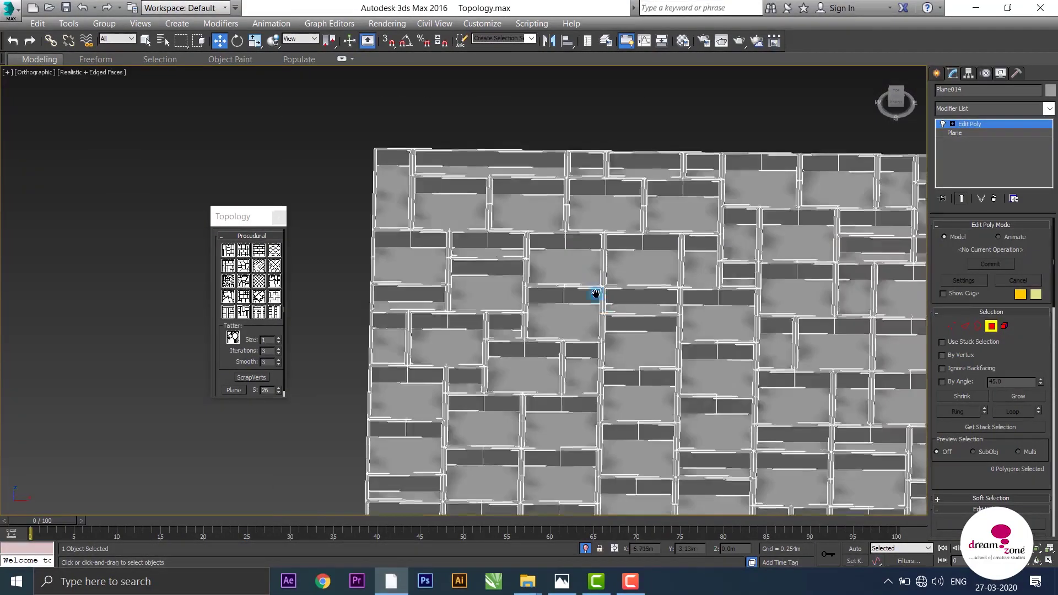
{"action": "scroll", "coordinate": [595, 294], "scroll_direction": "down", "scroll_amount": 2}
{"action": "scroll", "coordinate": [666, 275], "scroll_direction": "down", "scroll_amount": 2}
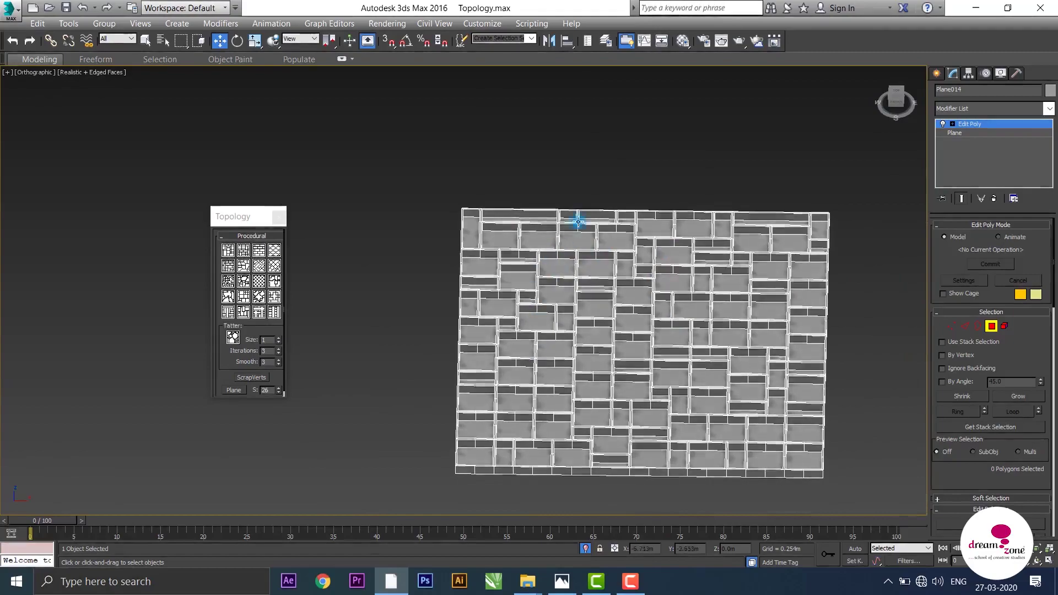
{"action": "mouse_move", "coordinate": [606, 246]}
{"action": "middle_mouse_down", "text": "alt"}
{"action": "mouse_move", "coordinate": [604, 323]}
{"action": "mouse_move", "coordinate": [604, 283]}
{"action": "mouse_move", "coordinate": [568, 175]}
{"action": "middle_mouse_up", "text": "alt"}
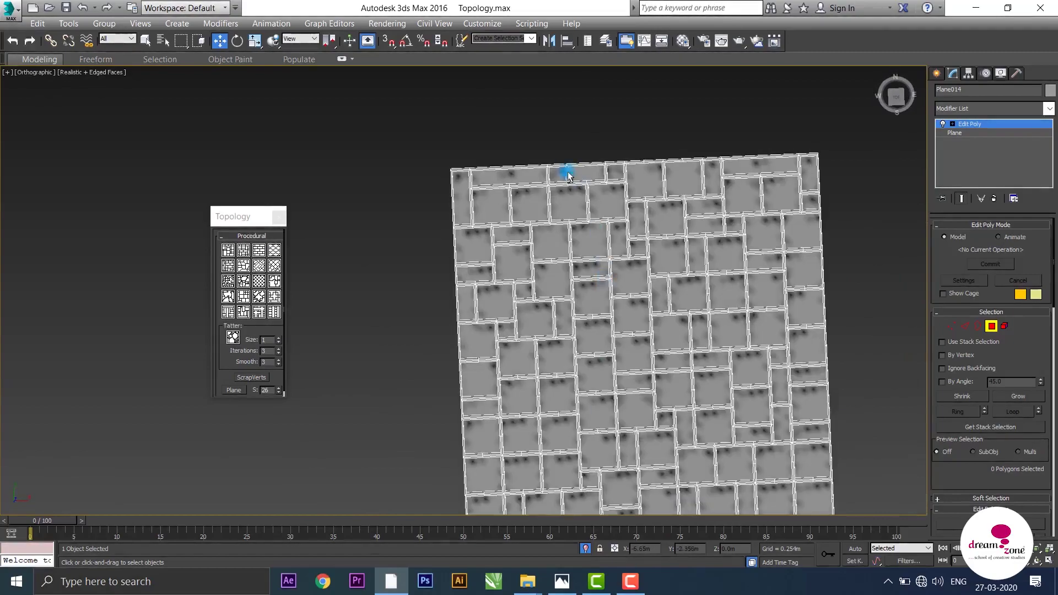
{"action": "mouse_move", "coordinate": [624, 397]}
{"action": "middle_mouse_down", "text": "alt"}
{"action": "mouse_move", "coordinate": [626, 314]}
{"action": "mouse_move", "coordinate": [618, 431]}
{"action": "mouse_move", "coordinate": [627, 370]}
{"action": "mouse_move", "coordinate": [628, 385]}
{"action": "mouse_move", "coordinate": [609, 396]}
{"action": "mouse_move", "coordinate": [555, 276]}
{"action": "mouse_move", "coordinate": [562, 314]}
{"action": "middle_mouse_up", "text": "alt"}
- Orbit, pan and zoom further to check the depth of the tile joints
{"action": "scroll", "coordinate": [573, 312], "scroll_direction": "up", "scroll_amount": 2}
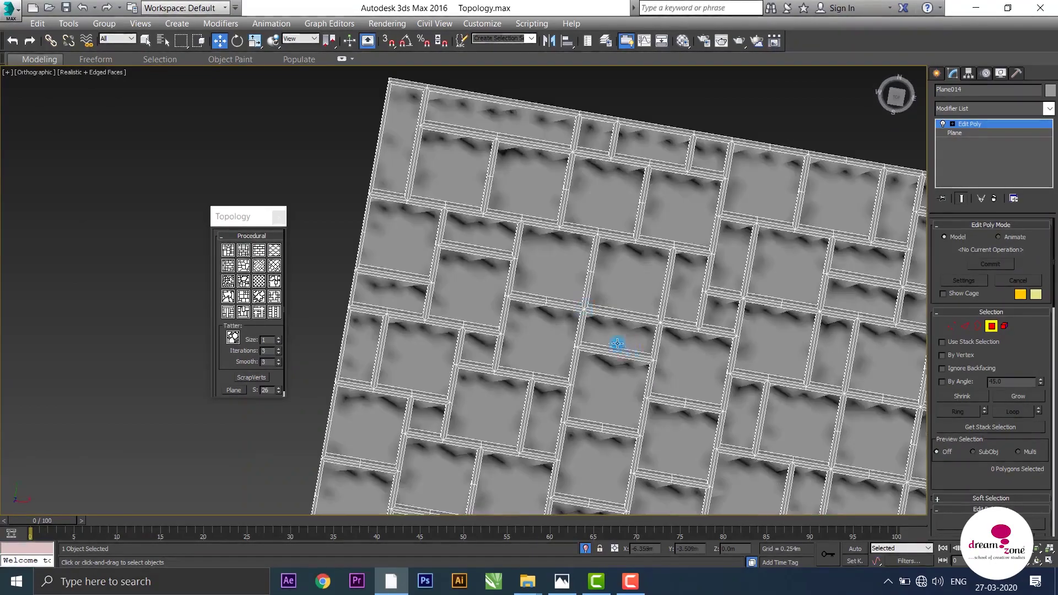
{"action": "mouse_move", "coordinate": [618, 347]}
{"action": "middle_mouse_down", "text": "alt"}
{"action": "mouse_move", "coordinate": [613, 330]}
{"action": "mouse_move", "coordinate": [649, 274]}
{"action": "mouse_move", "coordinate": [672, 274]}
{"action": "middle_mouse_up", "text": "alt"}
{"action": "scroll", "coordinate": [620, 335], "scroll_direction": "down", "scroll_amount": 4}
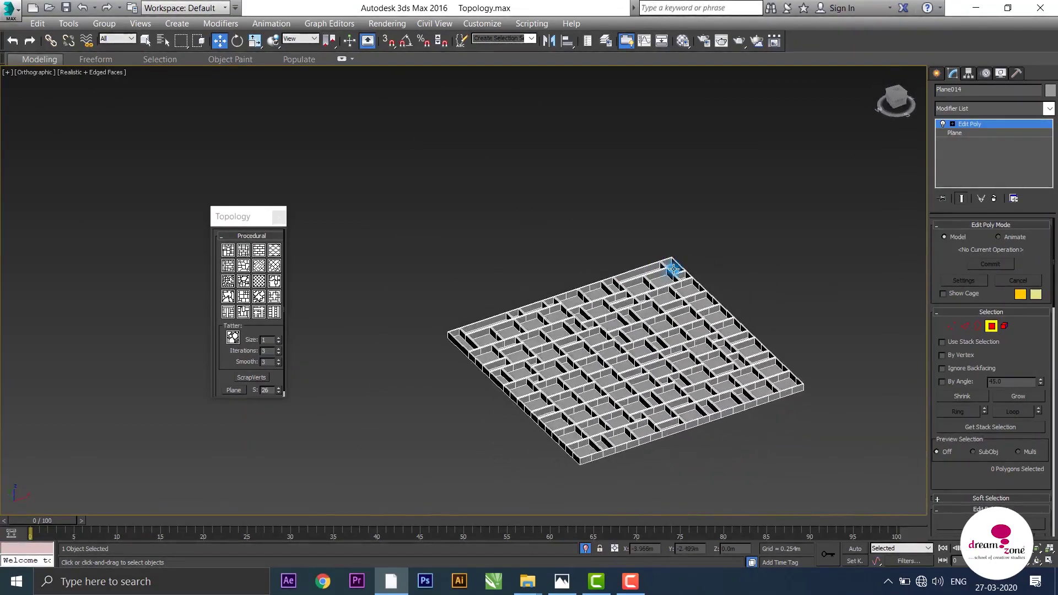
{"action": "scroll", "coordinate": [632, 314], "scroll_direction": "up", "scroll_amount": 3}
{"action": "scroll", "coordinate": [635, 325], "scroll_direction": "up", "scroll_amount": 2}
{"action": "middle_click_drag", "start_coordinate": [636, 324], "coordinate": [627, 261]}
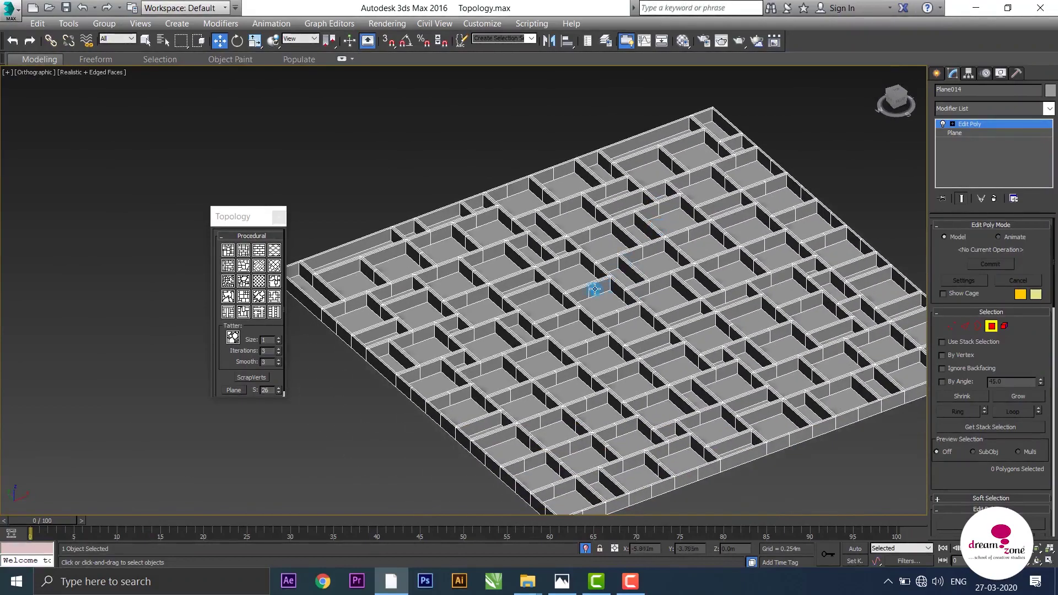
{"action": "scroll", "coordinate": [619, 314], "scroll_direction": "down", "scroll_amount": 3}
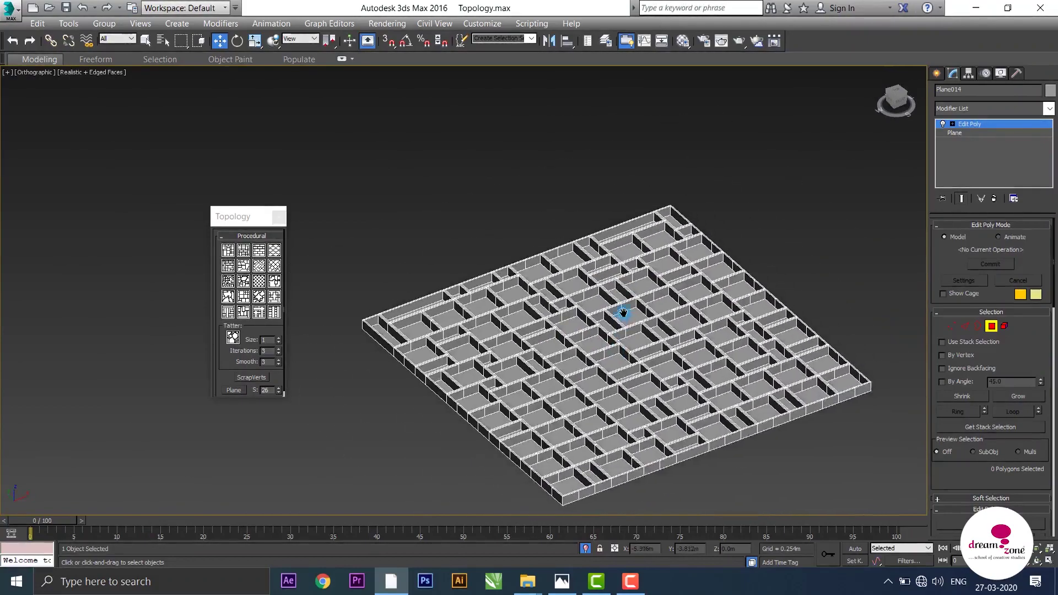
{"action": "scroll", "coordinate": [580, 279], "scroll_direction": "up", "scroll_amount": 1}
{"action": "scroll", "coordinate": [600, 304], "scroll_direction": "up", "scroll_amount": 4}
{"action": "scroll", "coordinate": [642, 248], "scroll_direction": "down", "scroll_amount": 3}
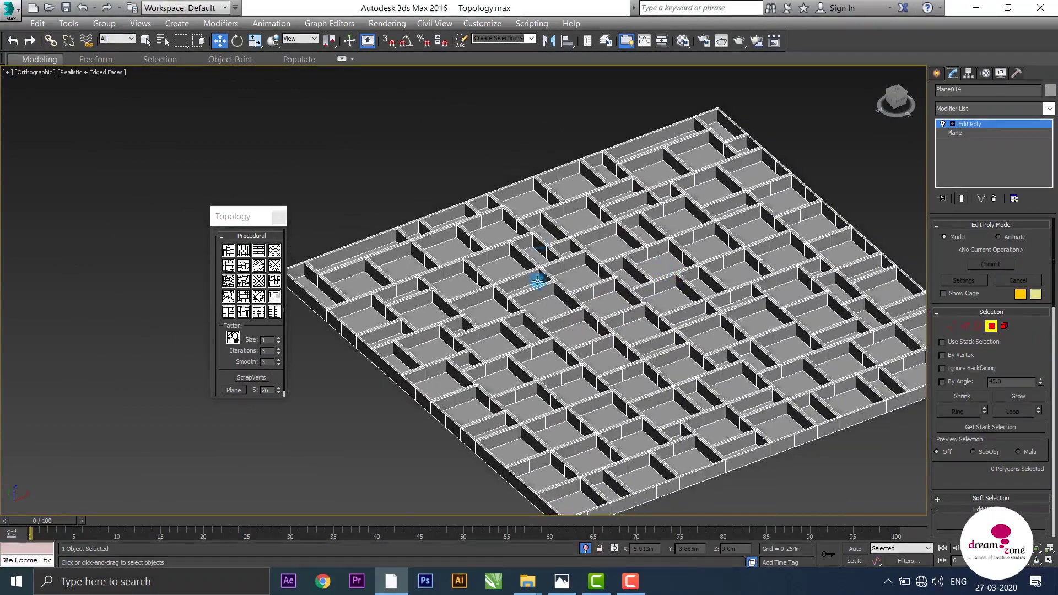
{"action": "mouse_move", "coordinate": [720, 189]}
{"action": "middle_mouse_down", "text": "alt"}
{"action": "mouse_move", "coordinate": [681, 306]}
{"action": "mouse_move", "coordinate": [689, 296]}
{"action": "mouse_move", "coordinate": [609, 484]}
{"action": "middle_mouse_up", "text": "alt"}
- Turn off Isolate Selection and pan across the full grid of pattern panels
{"action": "left_click", "coordinate": [583, 549]}
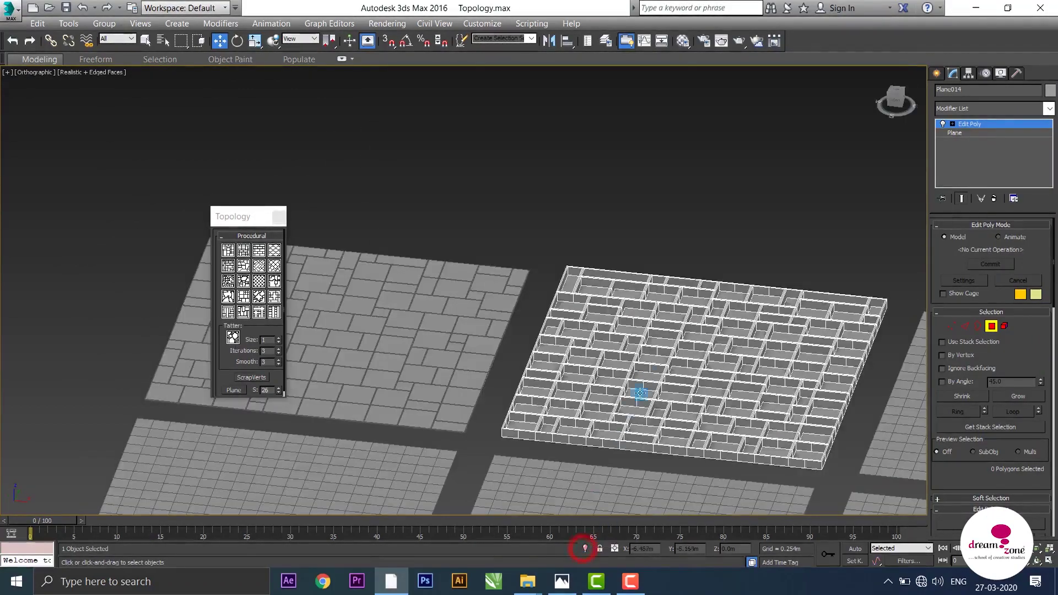
{"action": "scroll", "coordinate": [637, 390], "scroll_direction": "down", "scroll_amount": 3}
{"action": "mouse_move", "coordinate": [649, 309]}
{"action": "middle_mouse_down", "text": "alt"}
{"action": "mouse_move", "coordinate": [681, 284]}
{"action": "mouse_move", "coordinate": [683, 318]}
{"action": "mouse_move", "coordinate": [556, 285]}
{"action": "mouse_move", "coordinate": [597, 288]}
{"action": "middle_mouse_up", "text": "alt"}
{"action": "scroll", "coordinate": [524, 225], "scroll_direction": "up", "scroll_amount": 3}
{"action": "scroll", "coordinate": [540, 219], "scroll_direction": "down", "scroll_amount": 1}
{"action": "middle_click_drag", "start_coordinate": [540, 219], "coordinate": [550, 180]}
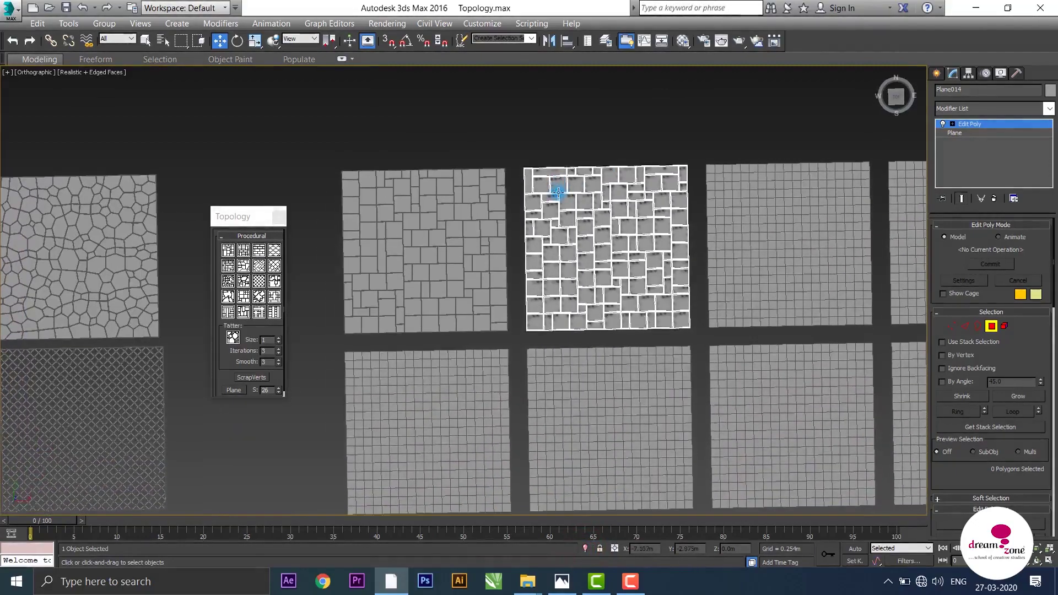
{"action": "scroll", "coordinate": [633, 172], "scroll_direction": "down", "scroll_amount": 2}
{"action": "middle_click_drag", "start_coordinate": [633, 172], "coordinate": [593, 229]}
{"action": "scroll", "coordinate": [613, 229], "scroll_direction": "up", "scroll_amount": 1}
{"action": "scroll", "coordinate": [614, 230], "scroll_direction": "down", "scroll_amount": 3}
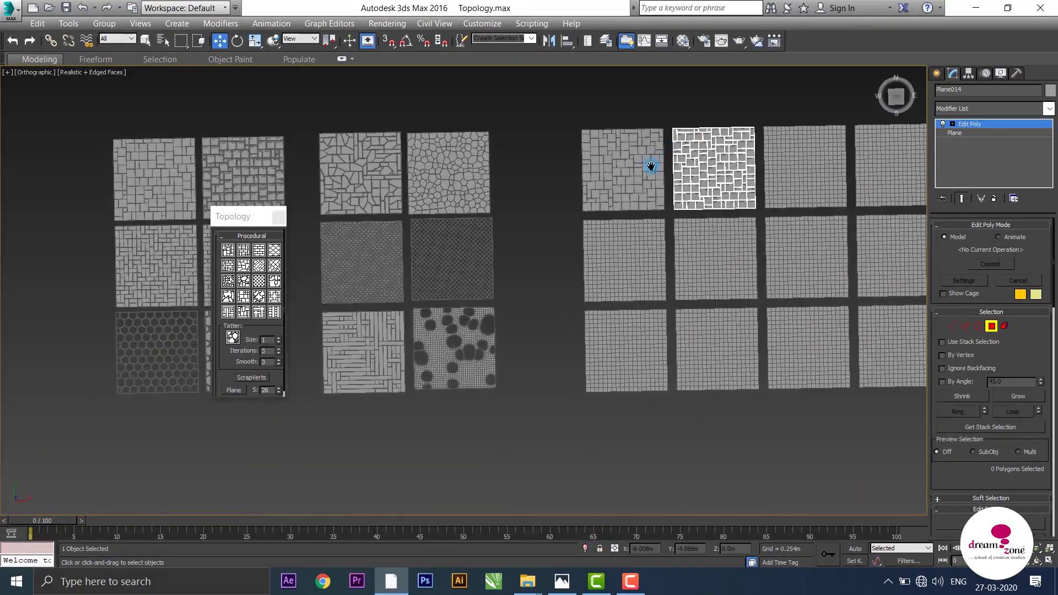
{"action": "scroll", "coordinate": [619, 288], "scroll_direction": "up", "scroll_amount": 1}
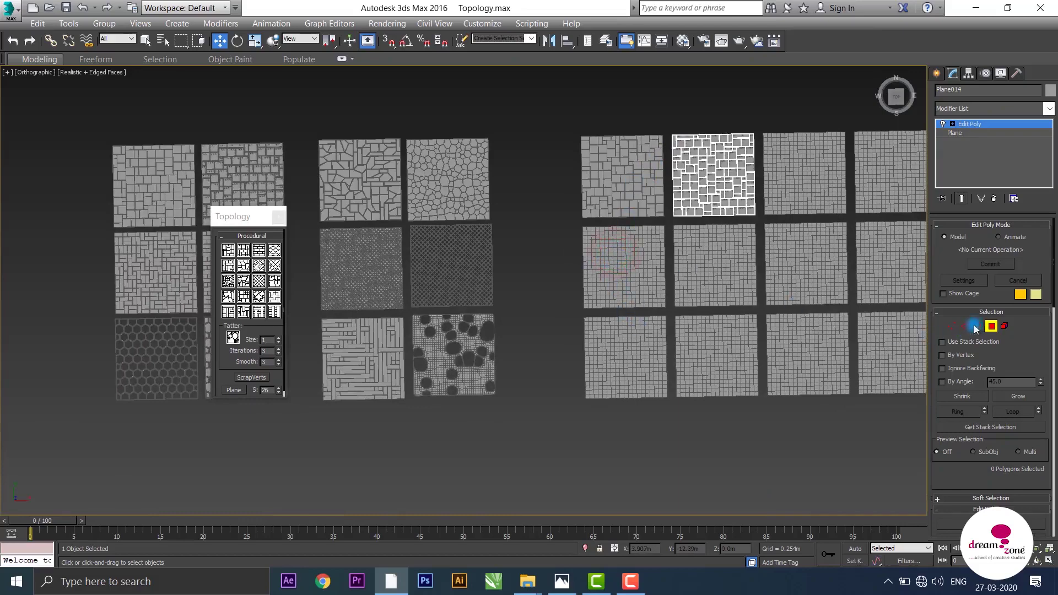
- Isolate Plane017 in Top view and apply the Tiles topology brick pattern
{"action": "left_click", "coordinate": [974, 327]}
{"action": "left_click", "coordinate": [633, 270]}
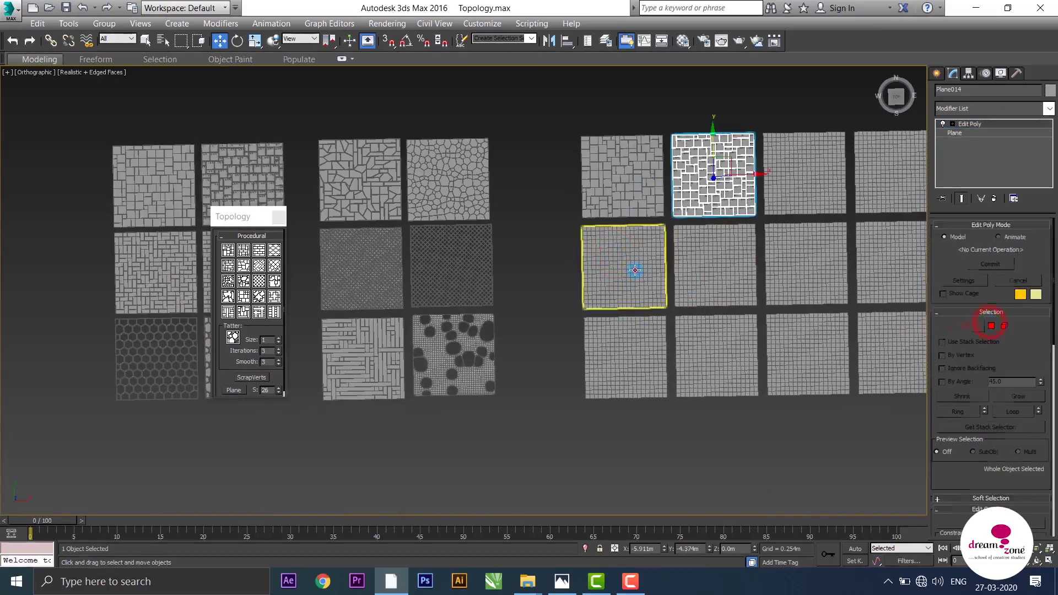
{"action": "left_click", "coordinate": [585, 548]}
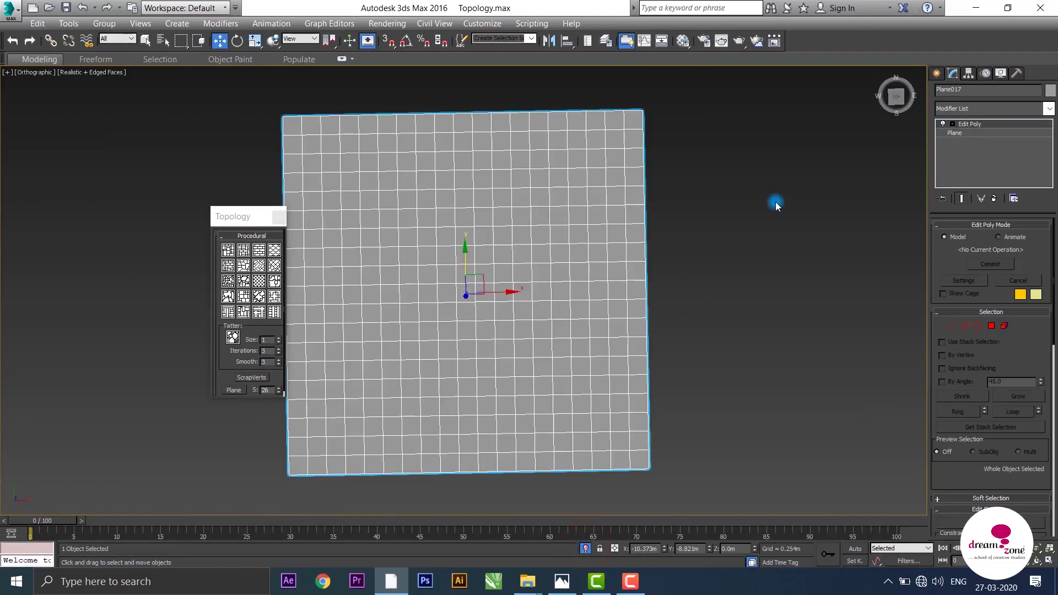
{"action": "key", "text": "t"}
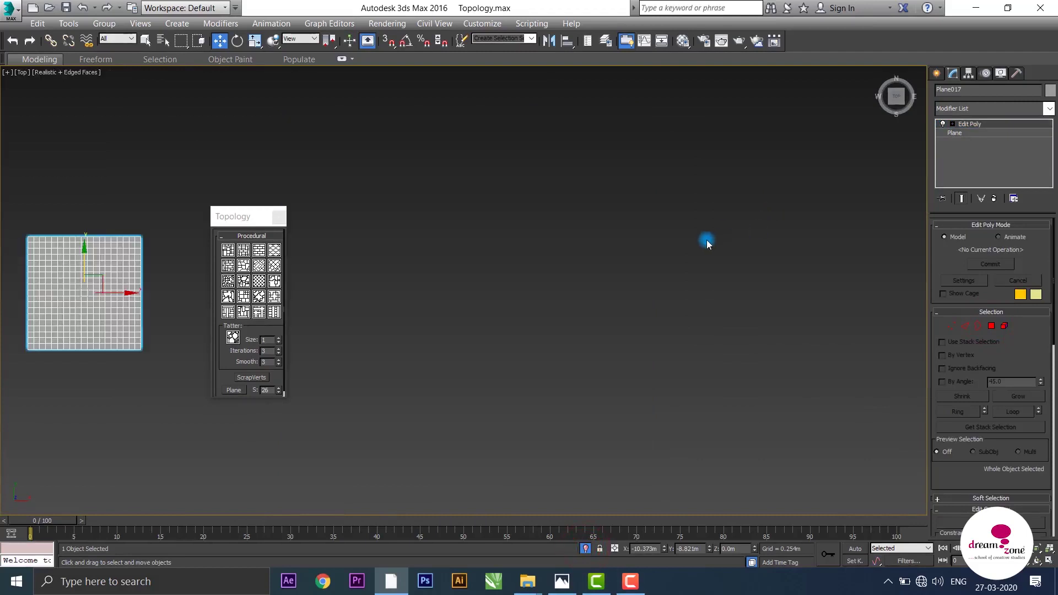
{"action": "key", "text": "z"}
{"action": "middle_click_drag", "start_coordinate": [665, 278], "coordinate": [688, 277]}
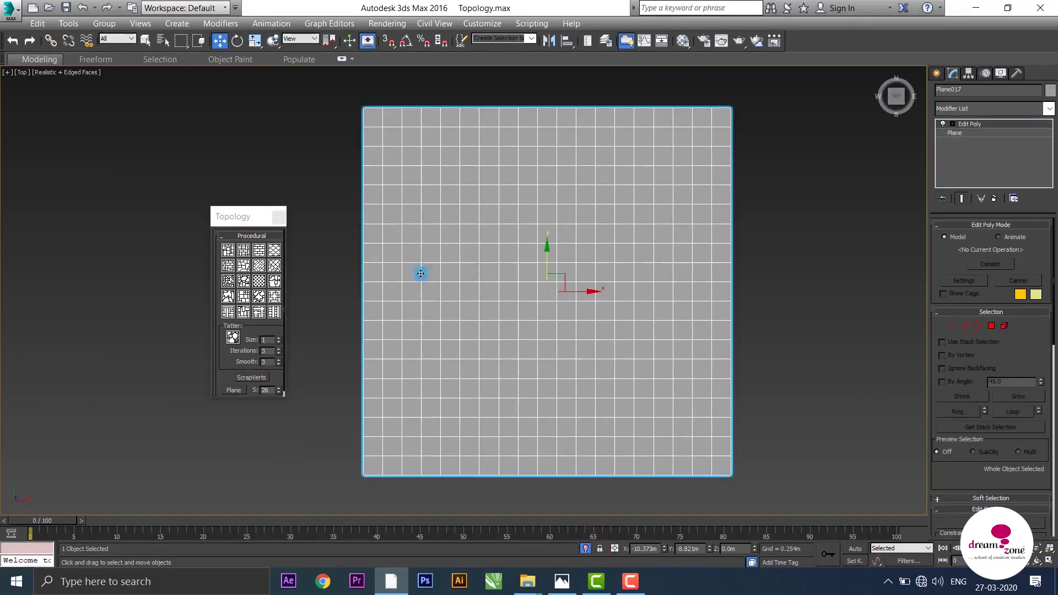
{"action": "left_click", "coordinate": [242, 252]}
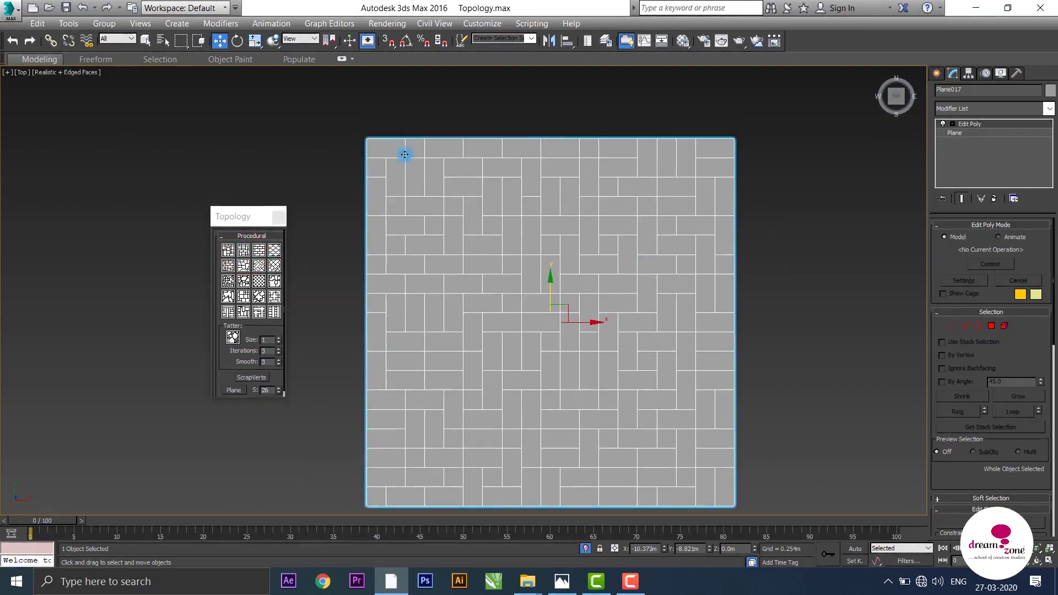
{"action": "scroll", "coordinate": [410, 187], "scroll_direction": "up", "scroll_amount": 2}
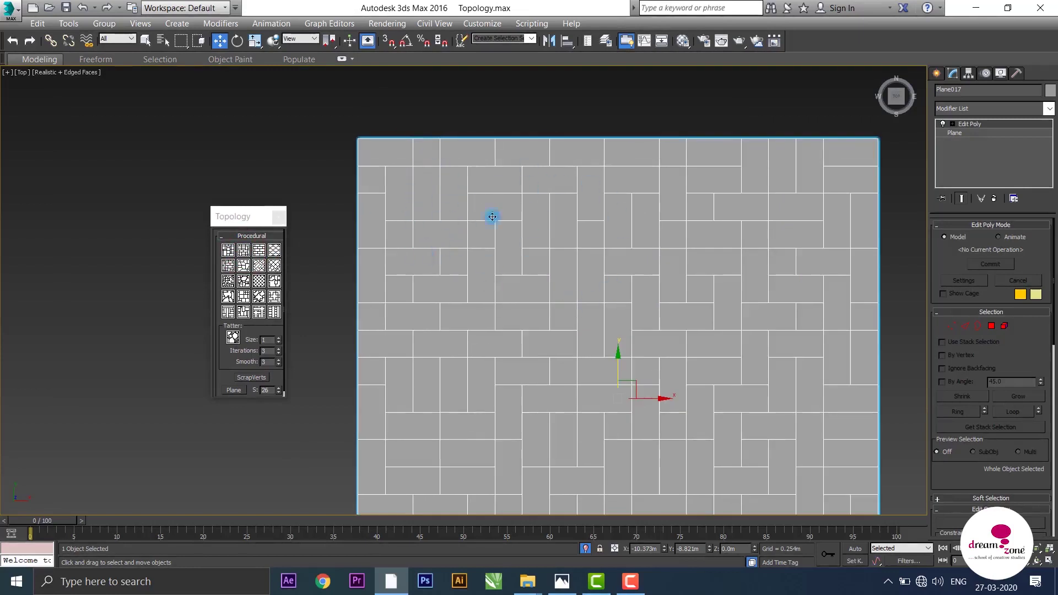
- Select all of Plane017's polygons and inset them By Polygon by about 0.011m
{"action": "scroll", "coordinate": [390, 178], "scroll_direction": "up", "scroll_amount": 3}
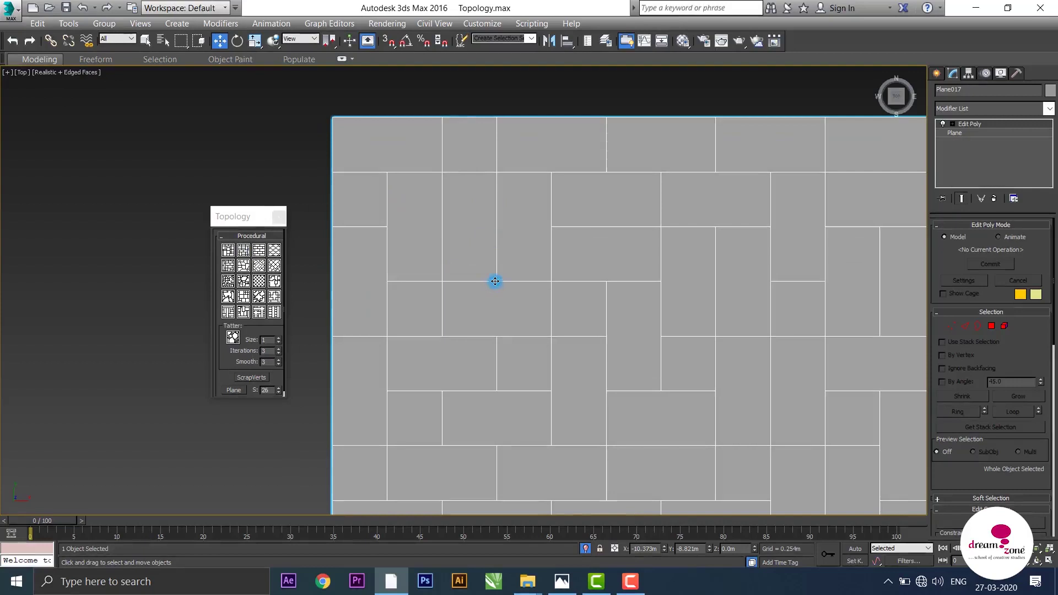
{"action": "left_click", "coordinate": [990, 329]}
{"action": "left_click", "coordinate": [470, 253]}
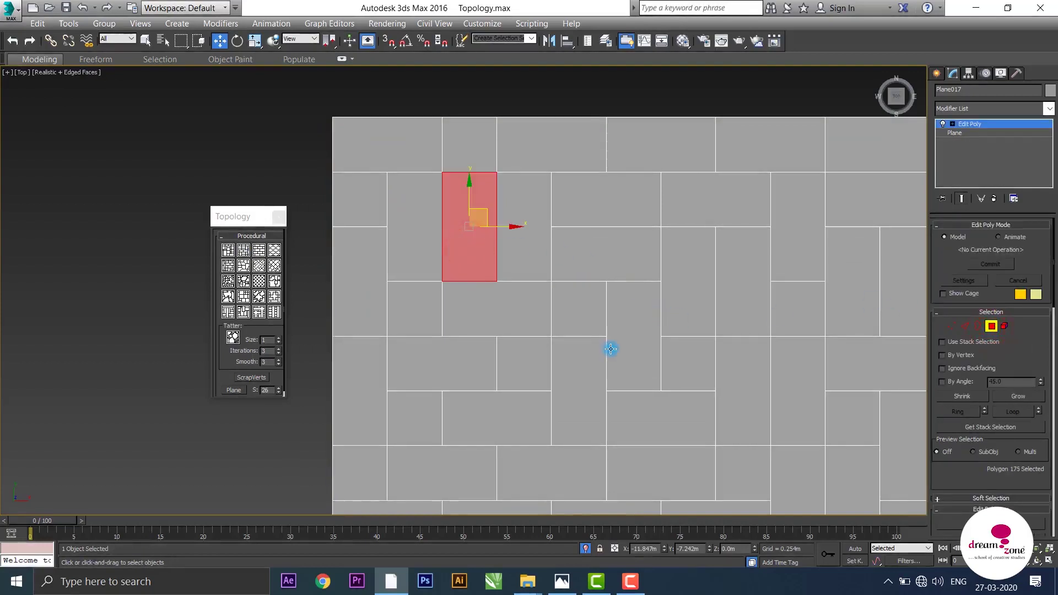
{"action": "key", "text": "ctrl+a"}
{"action": "right_click", "coordinate": [513, 217]}
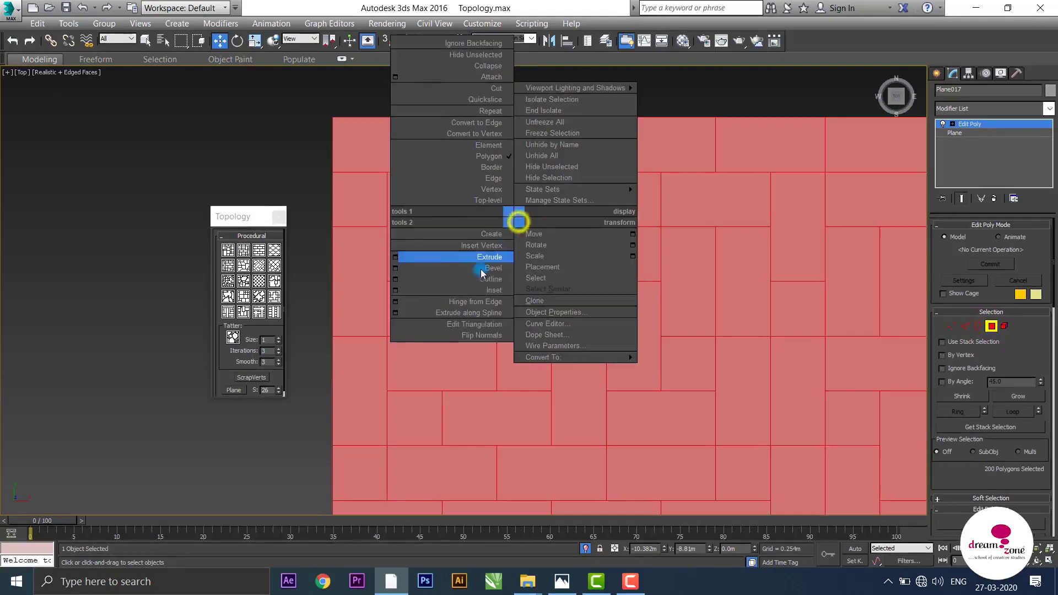
{"action": "left_click", "coordinate": [401, 291]}
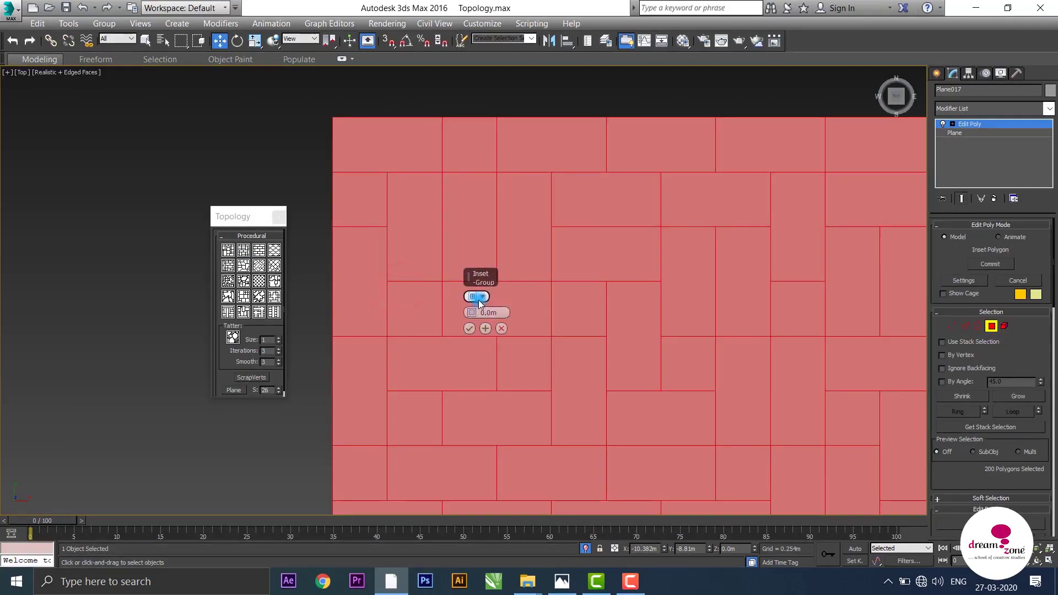
{"action": "left_click", "coordinate": [482, 297]}
{"action": "left_click", "coordinate": [523, 320]}
{"action": "left_click_drag", "start_coordinate": [471, 314], "coordinate": [469, 311]}
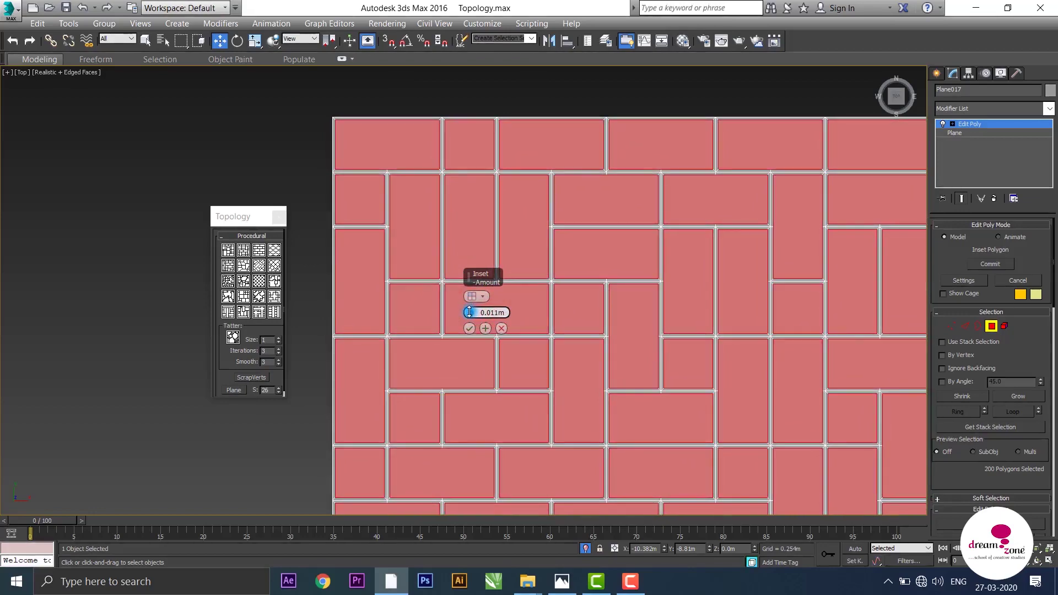
{"action": "left_click", "coordinate": [470, 329]}
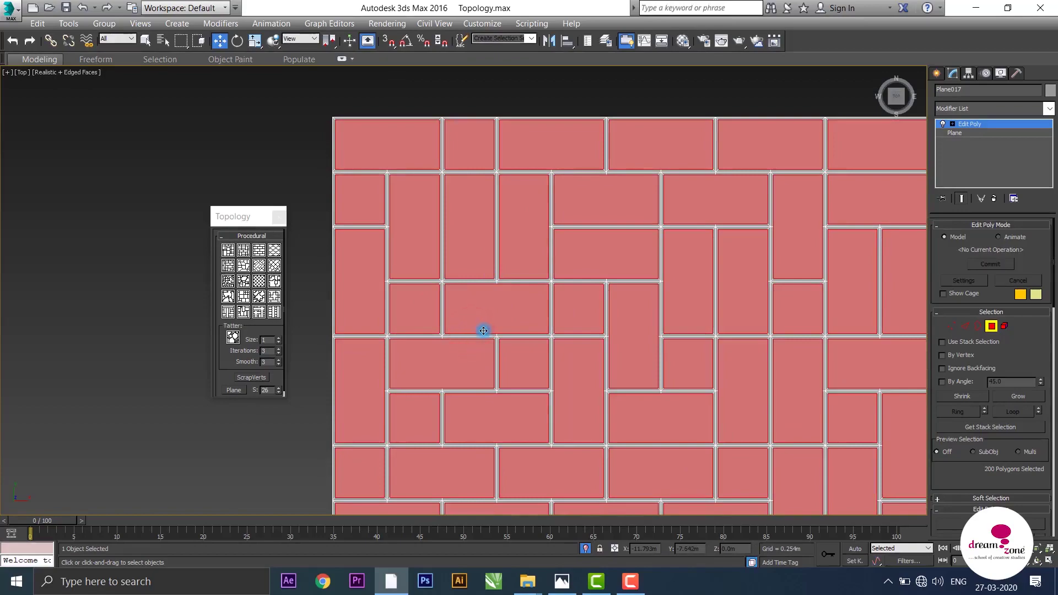
{"action": "mouse_move", "coordinate": [482, 329]}
{"action": "middle_mouse_down", "text": "alt"}
{"action": "mouse_move", "coordinate": [552, 229]}
{"action": "mouse_move", "coordinate": [524, 319]}
{"action": "middle_mouse_up", "text": "alt"}
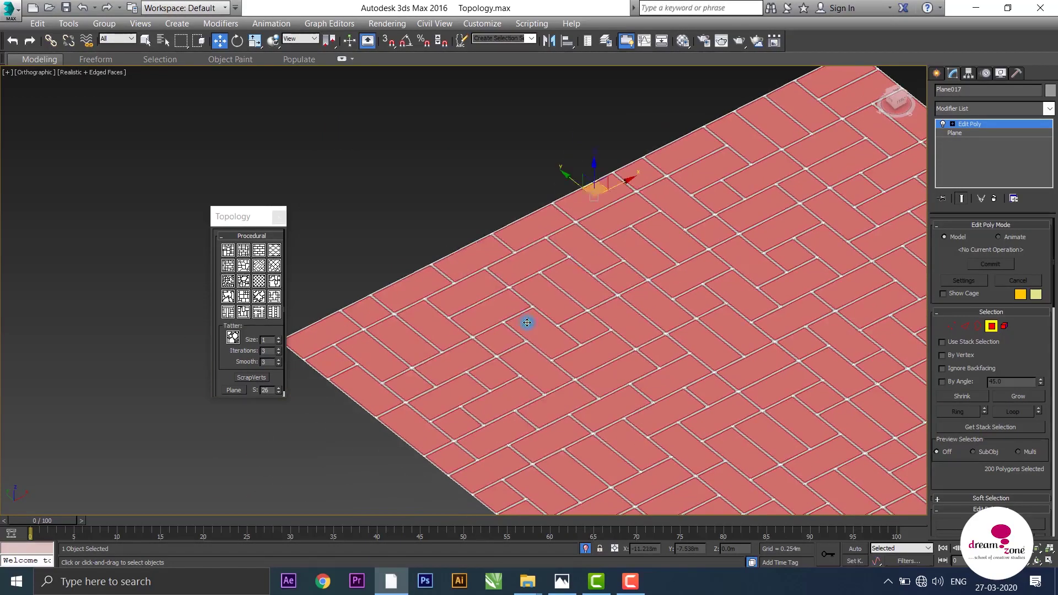
- Extrude the selected brick faces about 0.012m upward
{"action": "right_click", "coordinate": [526, 323]}
{"action": "left_click", "coordinate": [404, 357]}
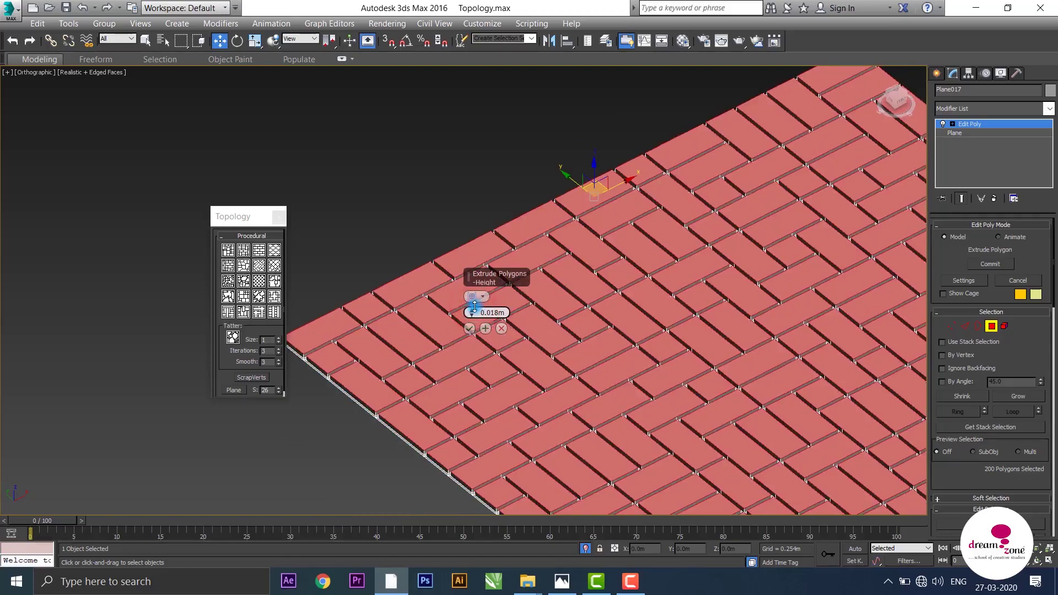
{"action": "left_click_drag", "start_coordinate": [474, 304], "coordinate": [476, 307]}
{"action": "scroll", "coordinate": [462, 319], "scroll_direction": "up", "scroll_amount": 2}
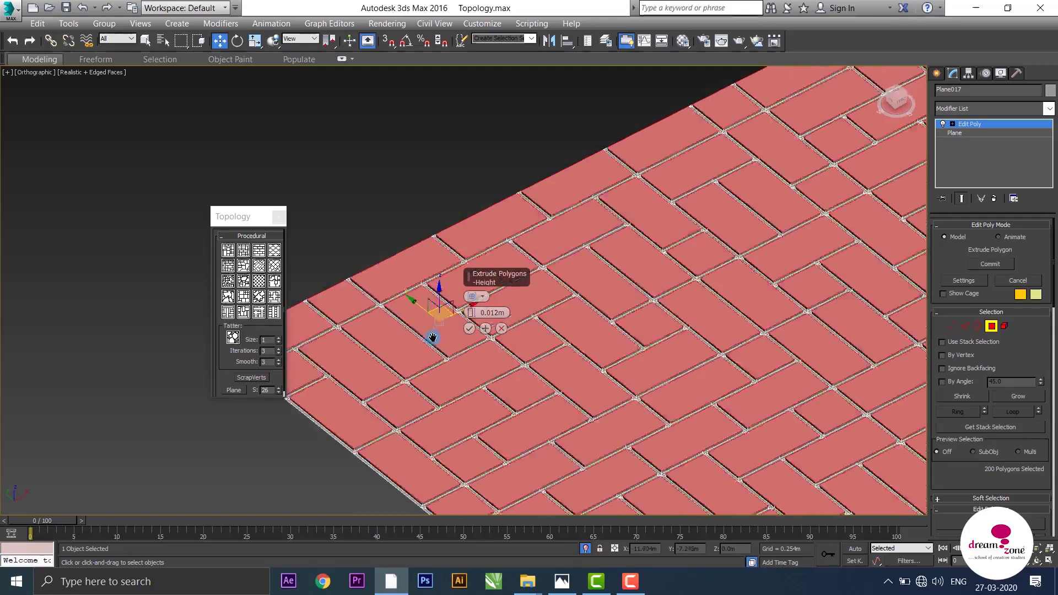
{"action": "scroll", "coordinate": [459, 331], "scroll_direction": "up", "scroll_amount": 1}
{"action": "scroll", "coordinate": [460, 352], "scroll_direction": "up", "scroll_amount": 2}
{"action": "scroll", "coordinate": [459, 384], "scroll_direction": "up", "scroll_amount": 2}
{"action": "middle_click_drag", "start_coordinate": [458, 384], "coordinate": [440, 410]}
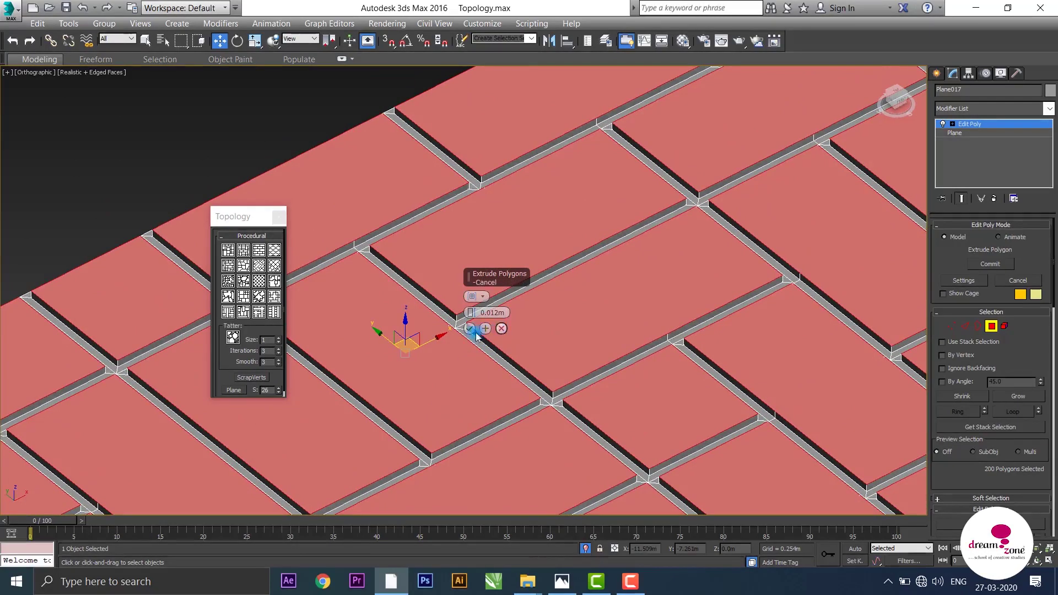
{"action": "left_click", "coordinate": [474, 331]}
- Orbit to a low angle to inspect the raised bricks
{"action": "scroll", "coordinate": [528, 302], "scroll_direction": "down", "scroll_amount": 2}
{"action": "middle_click_drag", "start_coordinate": [528, 302], "coordinate": [546, 249]}
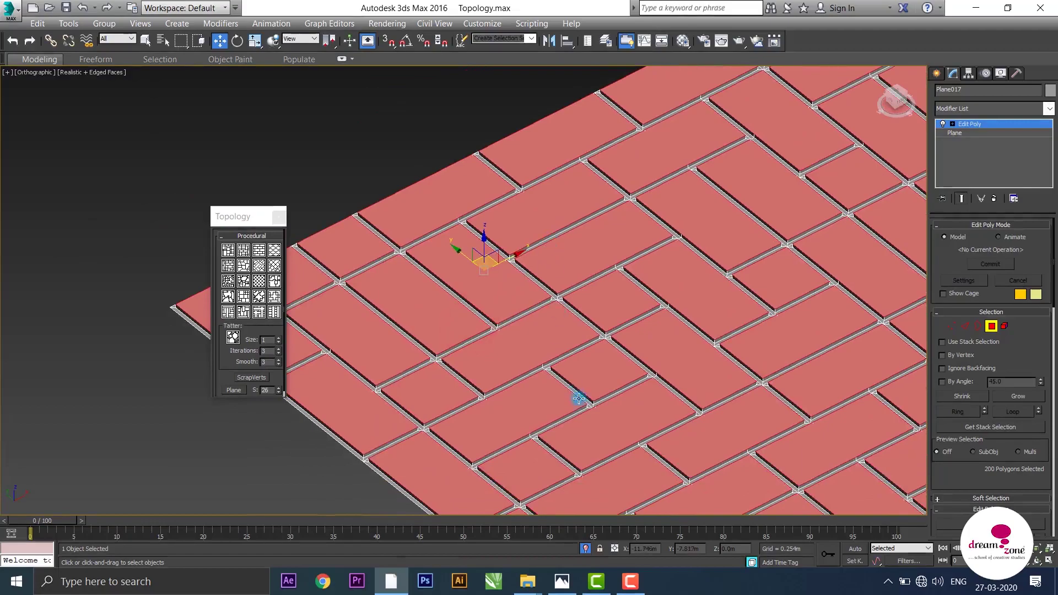
{"action": "mouse_move", "coordinate": [578, 398]}
{"action": "middle_mouse_down", "text": "alt"}
{"action": "mouse_move", "coordinate": [566, 479]}
{"action": "mouse_move", "coordinate": [567, 408]}
{"action": "mouse_move", "coordinate": [548, 417]}
{"action": "mouse_move", "coordinate": [529, 472]}
{"action": "mouse_move", "coordinate": [571, 415]}
{"action": "mouse_move", "coordinate": [526, 391]}
{"action": "mouse_move", "coordinate": [564, 400]}
{"action": "middle_mouse_up", "text": "alt"}
{"action": "scroll", "coordinate": [571, 415], "scroll_direction": "up", "scroll_amount": 2}
{"action": "key", "text": "shift+e"}
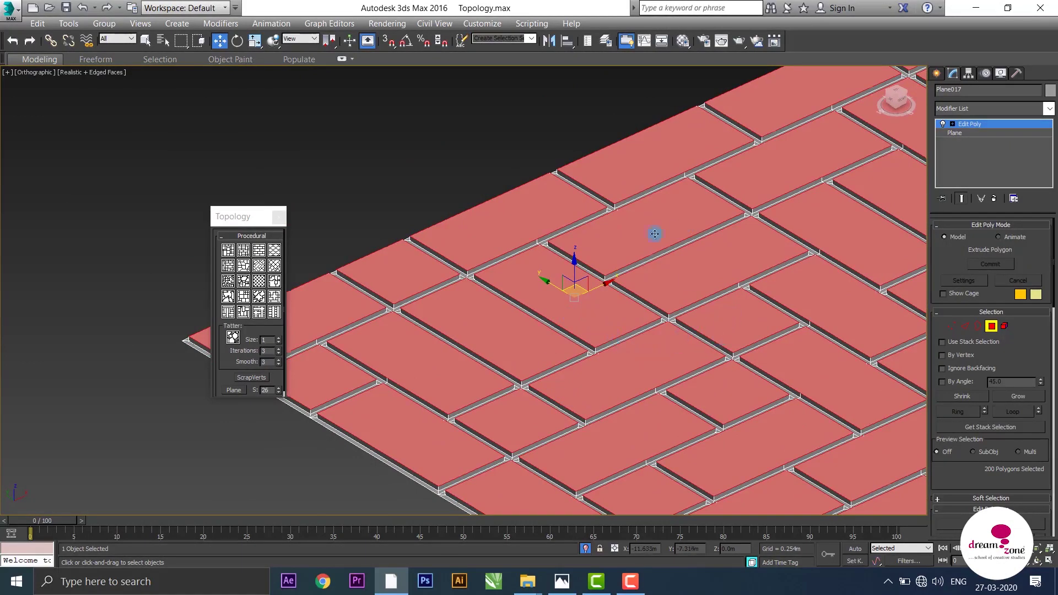
- Start a bevel on the brick faces with a height of about 0.017m
{"action": "right_click", "coordinate": [589, 326]}
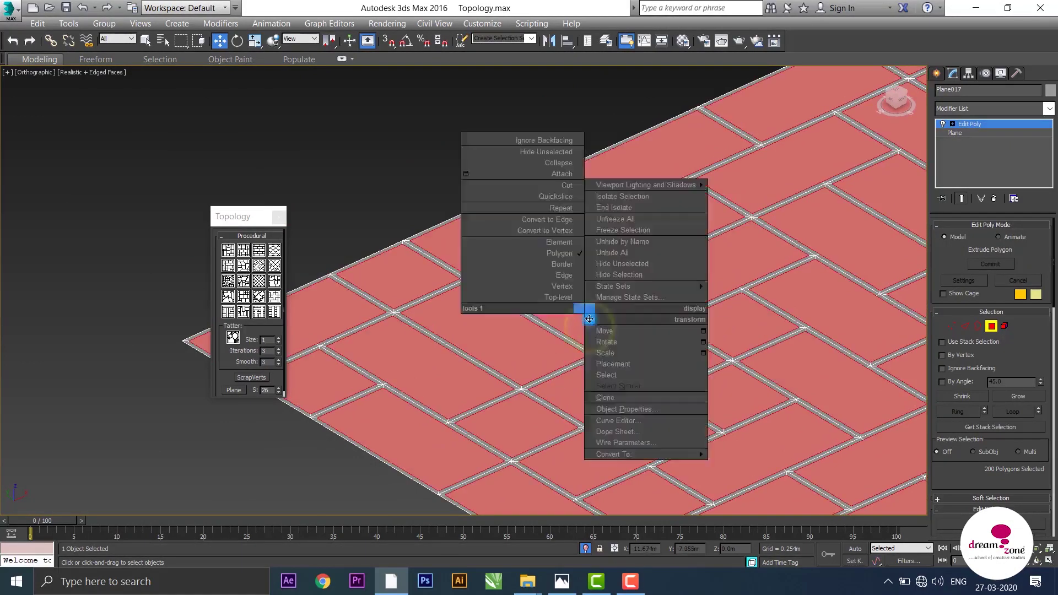
{"action": "left_click", "coordinate": [590, 319]}
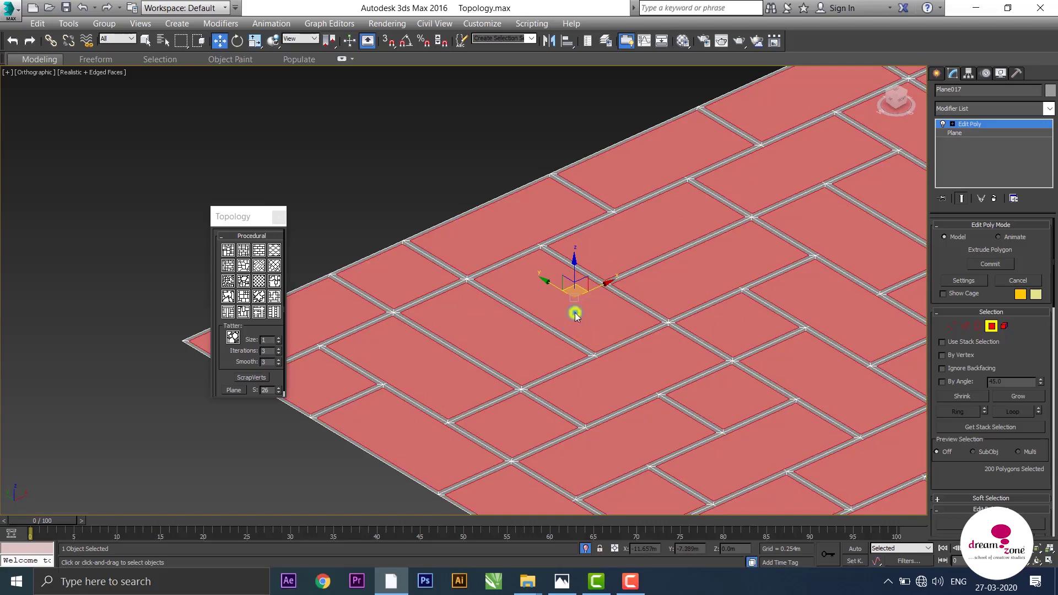
{"action": "right_click", "coordinate": [575, 315]}
{"action": "left_click", "coordinate": [457, 362]}
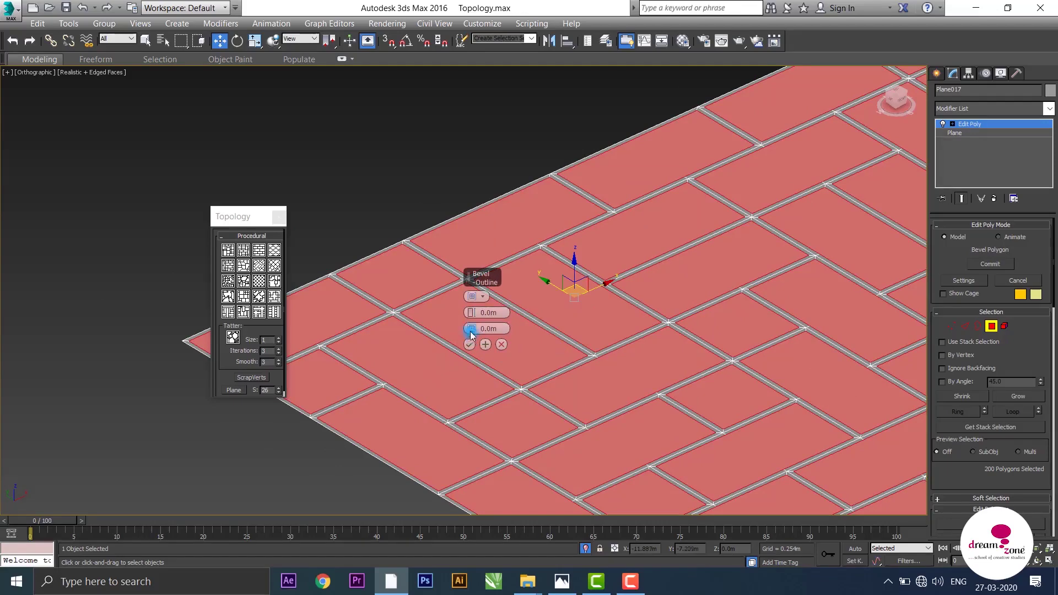
{"action": "left_click_drag", "start_coordinate": [472, 314], "coordinate": [473, 302]}
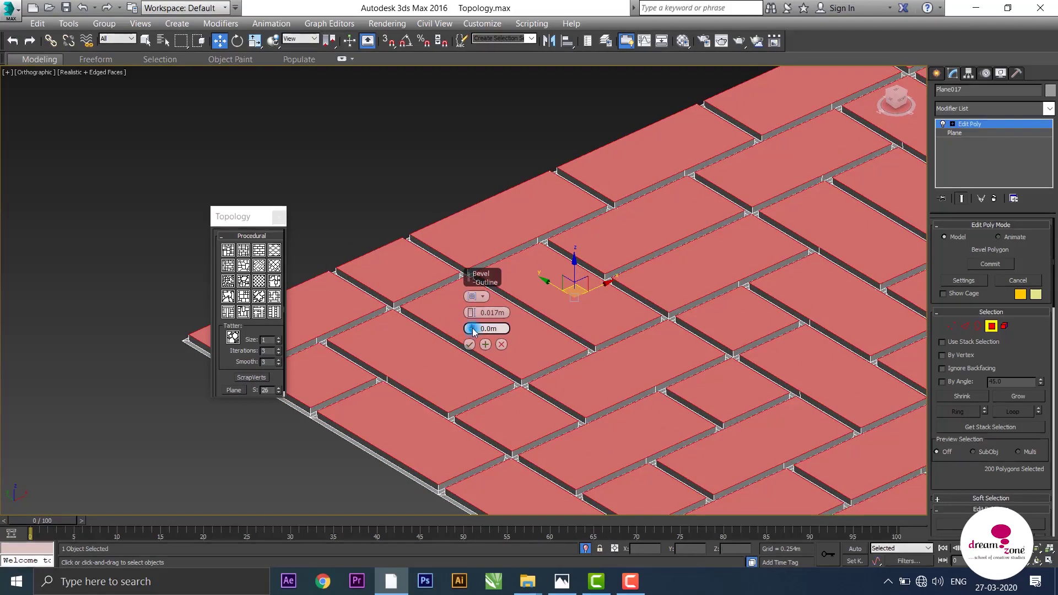
{"action": "left_click_drag", "start_coordinate": [472, 331], "coordinate": [472, 337]}
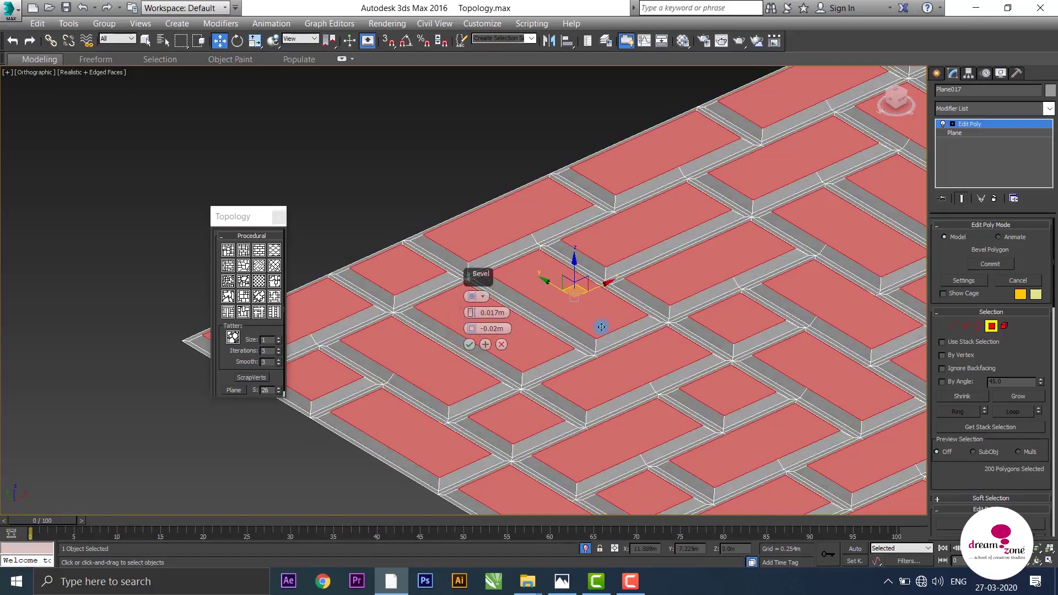
- Set the bevel outline to -0.006m, confirm it, and deselect all faces
{"action": "scroll", "coordinate": [614, 322], "scroll_direction": "down", "scroll_amount": 4}
{"action": "mouse_move", "coordinate": [714, 302]}
{"action": "middle_mouse_down", "text": "alt"}
{"action": "mouse_move", "coordinate": [672, 370]}
{"action": "mouse_move", "coordinate": [678, 255]}
{"action": "mouse_move", "coordinate": [651, 429]}
{"action": "mouse_move", "coordinate": [639, 288]}
{"action": "middle_mouse_up", "text": "alt"}
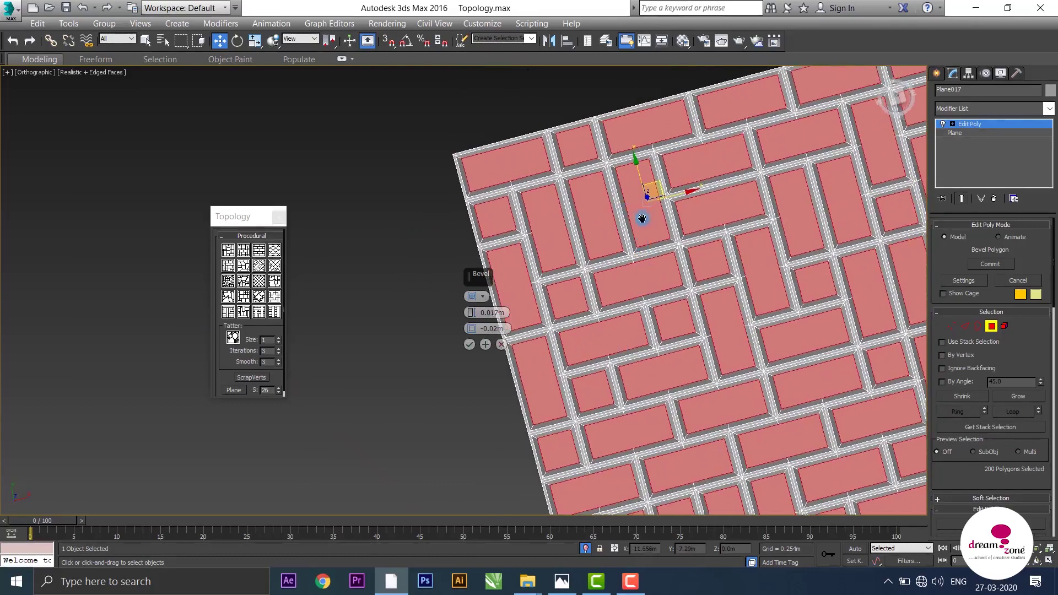
{"action": "scroll", "coordinate": [586, 307], "scroll_direction": "up", "scroll_amount": 3}
{"action": "scroll", "coordinate": [496, 330], "scroll_direction": "up", "scroll_amount": 3}
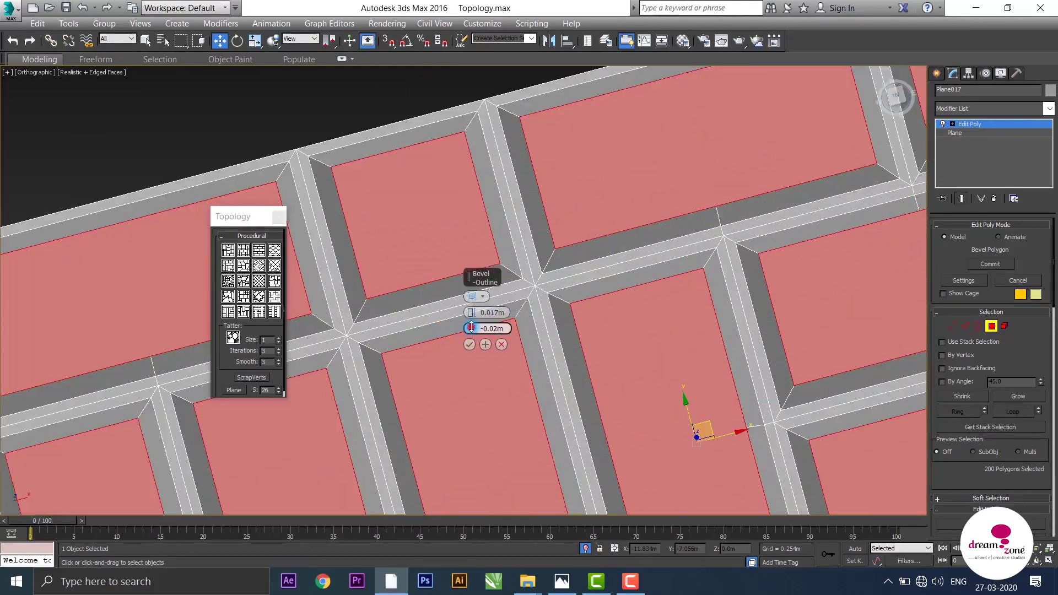
{"action": "left_click_drag", "start_coordinate": [471, 326], "coordinate": [471, 309]}
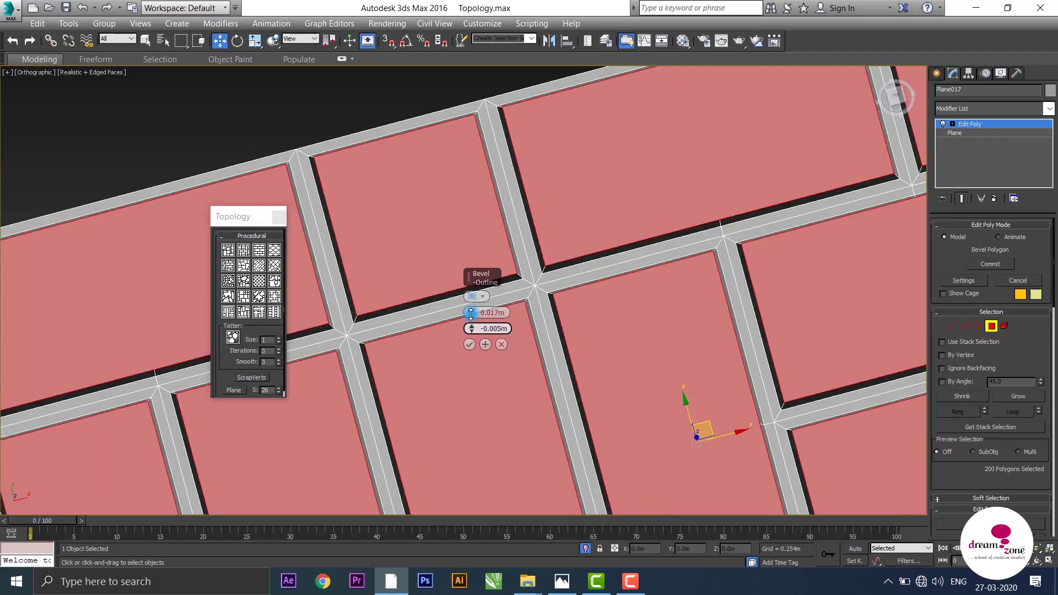
{"action": "left_click", "coordinate": [470, 345]}
{"action": "left_click", "coordinate": [396, 85]}
- Turn off Edged Faces and orbit to a low angle across the bricks
{"action": "scroll", "coordinate": [470, 166], "scroll_direction": "down", "scroll_amount": 5}
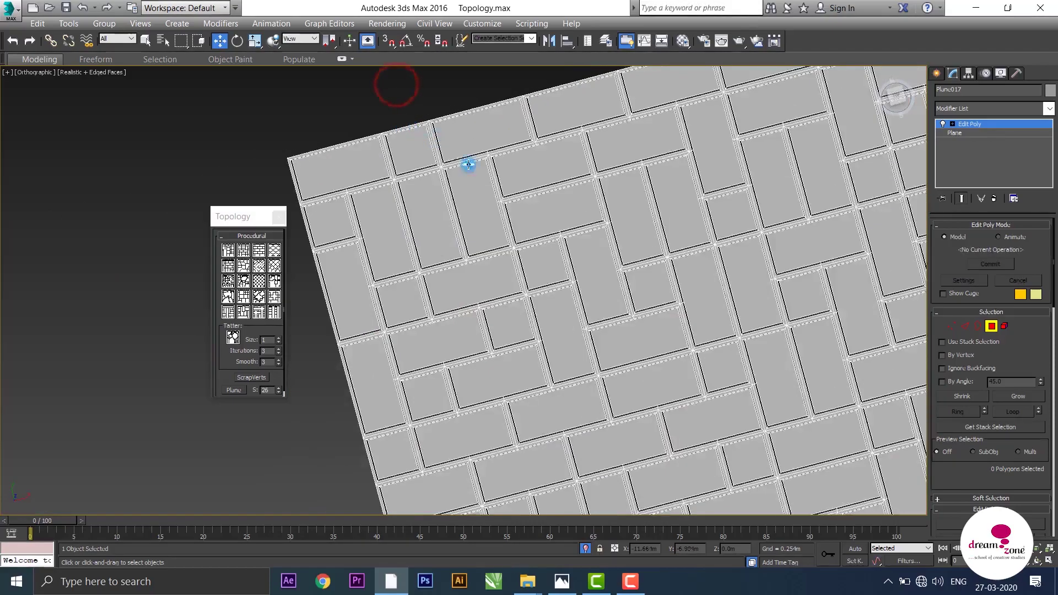
{"action": "scroll", "coordinate": [537, 279], "scroll_direction": "down", "scroll_amount": 3}
{"action": "mouse_move", "coordinate": [537, 279]}
{"action": "middle_mouse_down", "text": "alt"}
{"action": "mouse_move", "coordinate": [562, 225]}
{"action": "mouse_move", "coordinate": [567, 276]}
{"action": "mouse_move", "coordinate": [560, 261]}
{"action": "middle_mouse_up", "text": "alt"}
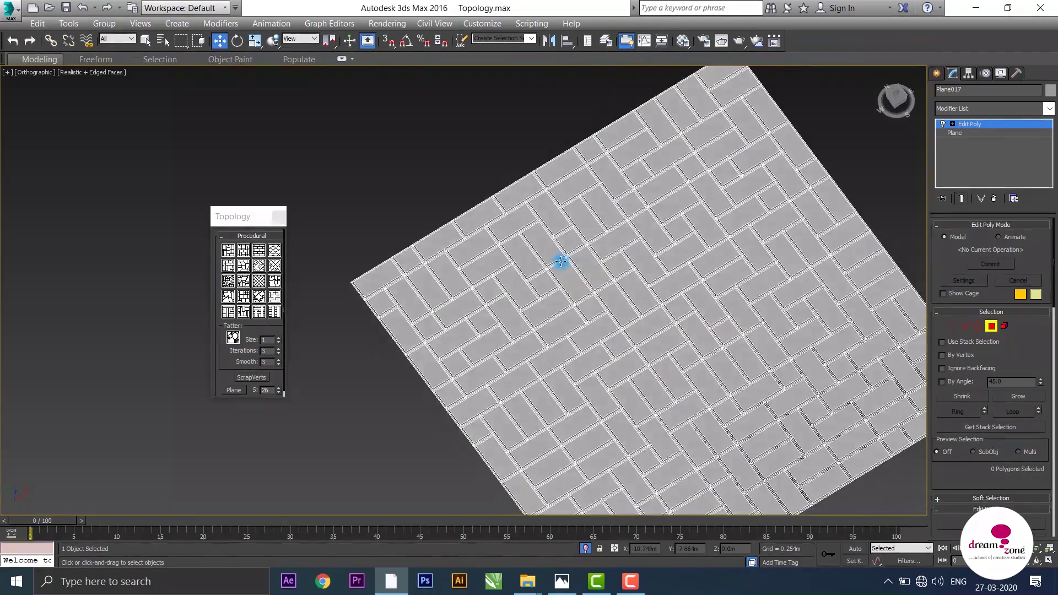
{"action": "key", "text": "F4"}
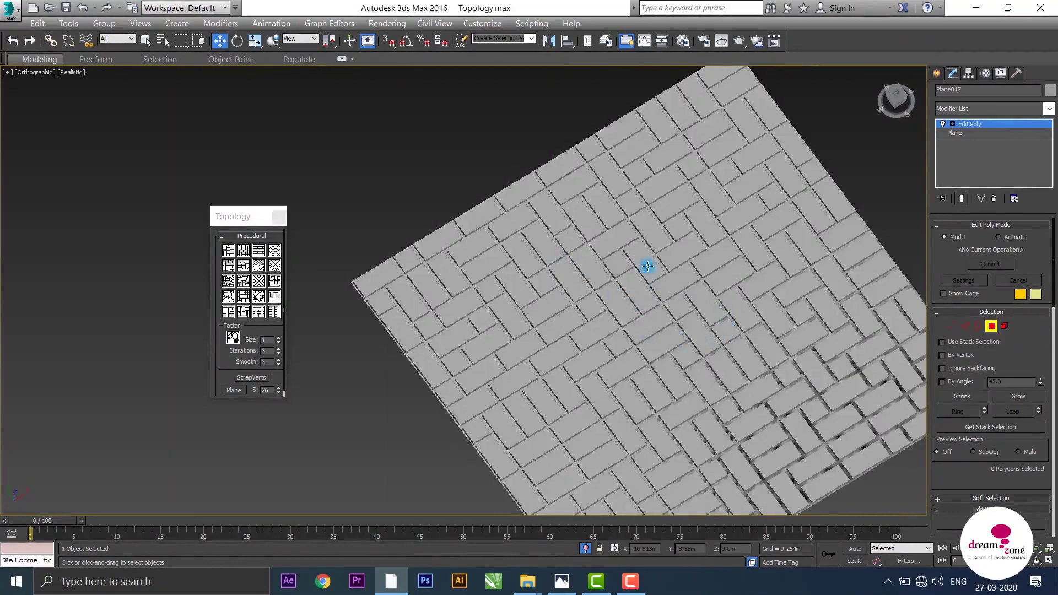
{"action": "mouse_move", "coordinate": [645, 266]}
{"action": "middle_mouse_down", "text": "alt"}
{"action": "mouse_move", "coordinate": [642, 333]}
{"action": "mouse_move", "coordinate": [661, 276]}
{"action": "mouse_move", "coordinate": [637, 323]}
{"action": "mouse_move", "coordinate": [577, 257]}
{"action": "middle_mouse_up", "text": "alt"}
- Zoom and orbit around the shaded brick plane to inspect the tiling
{"action": "scroll", "coordinate": [637, 323], "scroll_direction": "up", "scroll_amount": 5}
{"action": "scroll", "coordinate": [606, 248], "scroll_direction": "down", "scroll_amount": 3}
{"action": "scroll", "coordinate": [656, 244], "scroll_direction": "down", "scroll_amount": 1}
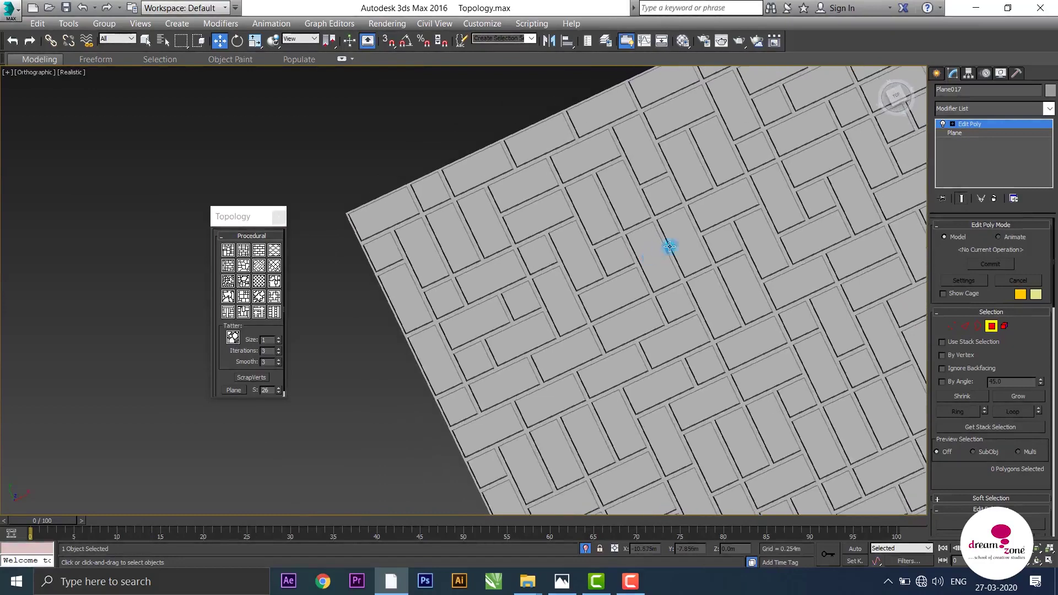
{"action": "scroll", "coordinate": [633, 242], "scroll_direction": "down", "scroll_amount": 4}
{"action": "scroll", "coordinate": [628, 231], "scroll_direction": "up", "scroll_amount": 5}
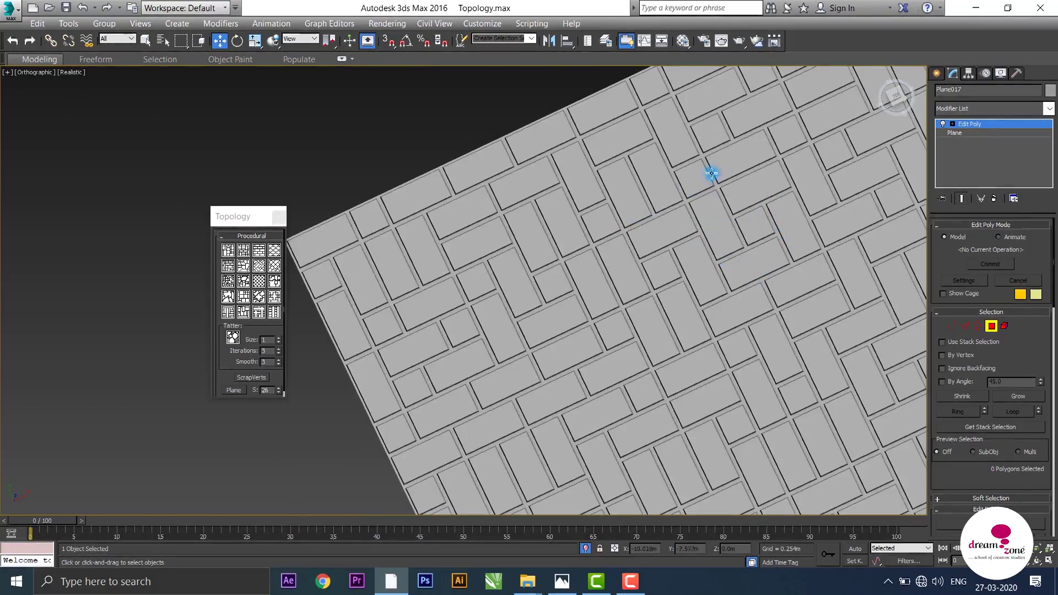
{"action": "scroll", "coordinate": [488, 325], "scroll_direction": "down", "scroll_amount": 5}
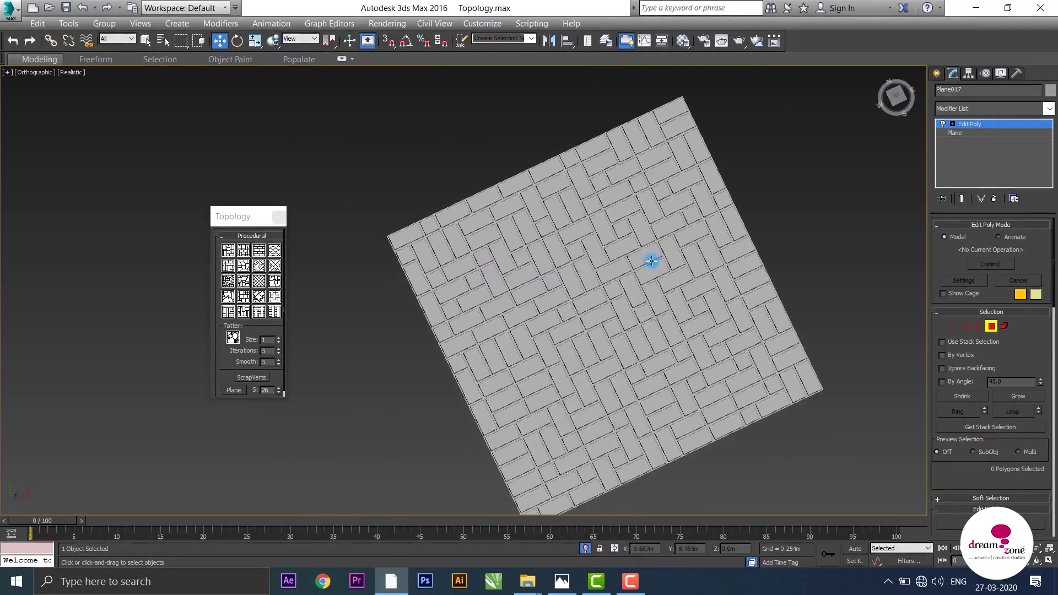
{"action": "key", "text": "t"}
{"action": "mouse_move", "coordinate": [616, 288]}
{"action": "middle_mouse_down", "text": "alt"}
{"action": "mouse_move", "coordinate": [626, 246]}
{"action": "mouse_move", "coordinate": [620, 296]}
{"action": "mouse_move", "coordinate": [605, 248]}
{"action": "mouse_move", "coordinate": [611, 222]}
{"action": "mouse_move", "coordinate": [626, 291]}
{"action": "mouse_move", "coordinate": [611, 307]}
{"action": "mouse_move", "coordinate": [628, 255]}
{"action": "mouse_move", "coordinate": [577, 454]}
{"action": "middle_mouse_up", "text": "alt"}
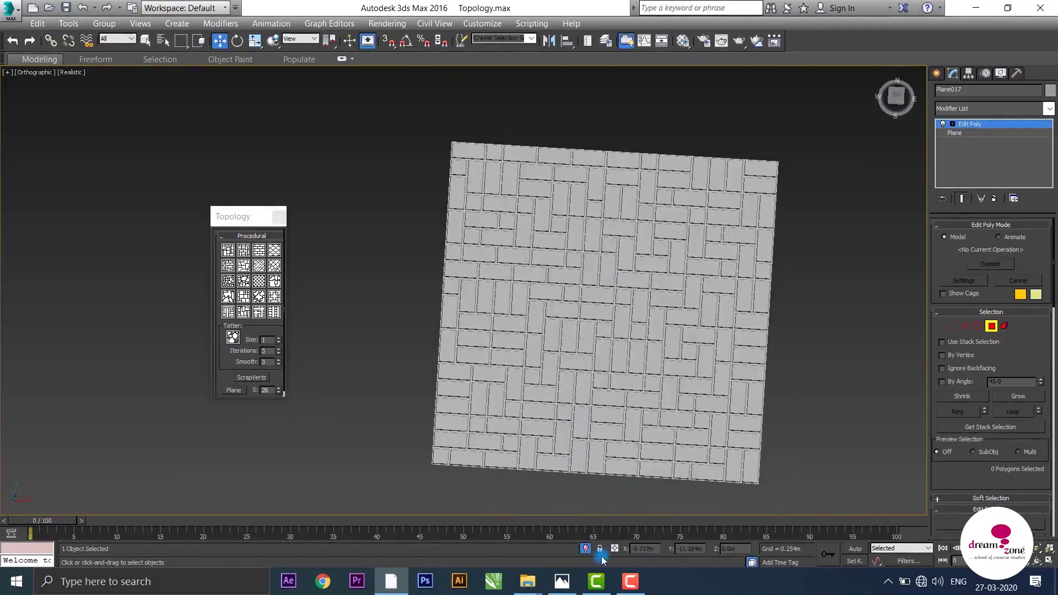
- Select Plane018, turn on Edged Faces and show it alone with Isolate Selection
{"action": "left_click", "coordinate": [585, 549]}
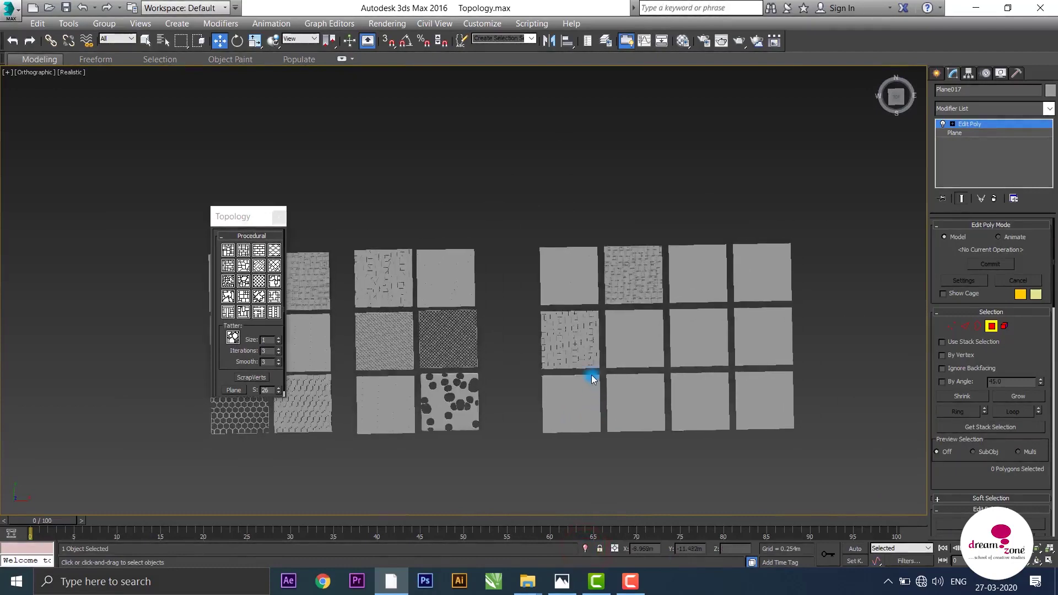
{"action": "scroll", "coordinate": [593, 379], "scroll_direction": "up", "scroll_amount": 5}
{"action": "scroll", "coordinate": [602, 350], "scroll_direction": "up", "scroll_amount": 3}
{"action": "middle_click_drag", "start_coordinate": [602, 349], "coordinate": [465, 430]}
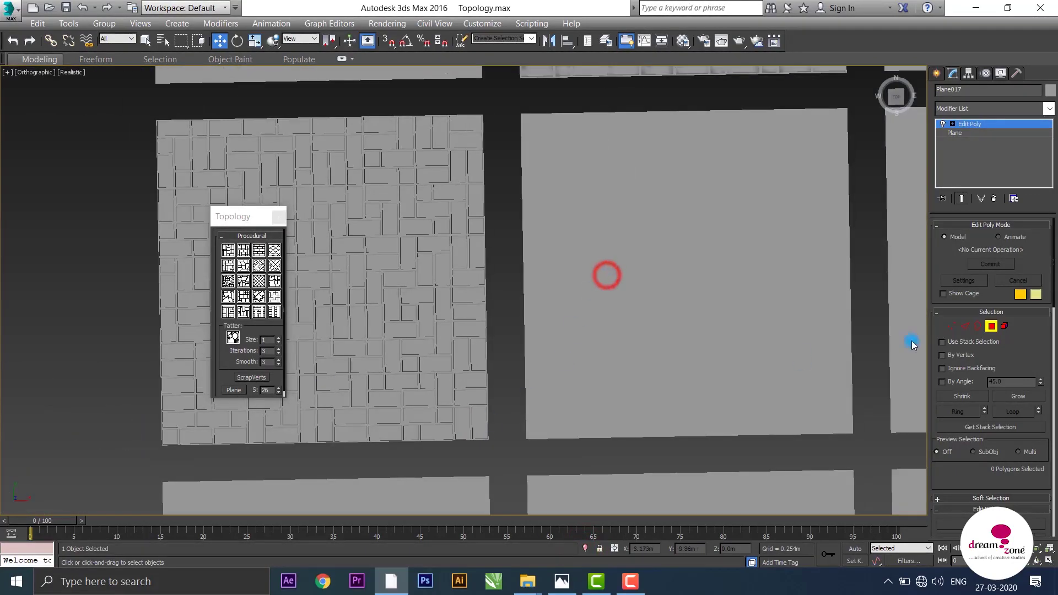
{"action": "left_click", "coordinate": [991, 326]}
{"action": "left_click", "coordinate": [686, 281]}
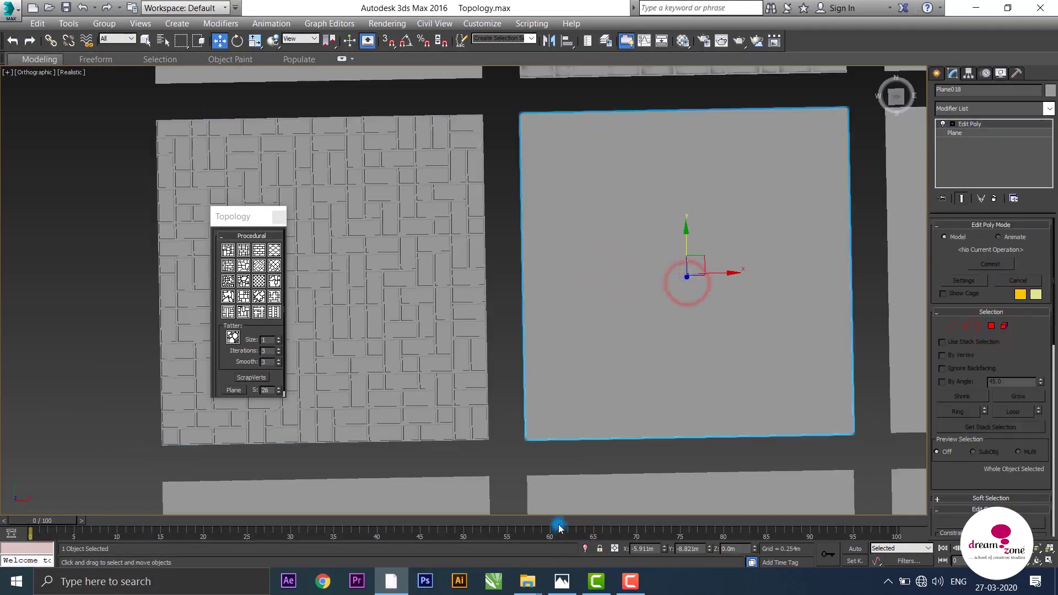
{"action": "key", "text": "F4"}
{"action": "left_click", "coordinate": [586, 548]}
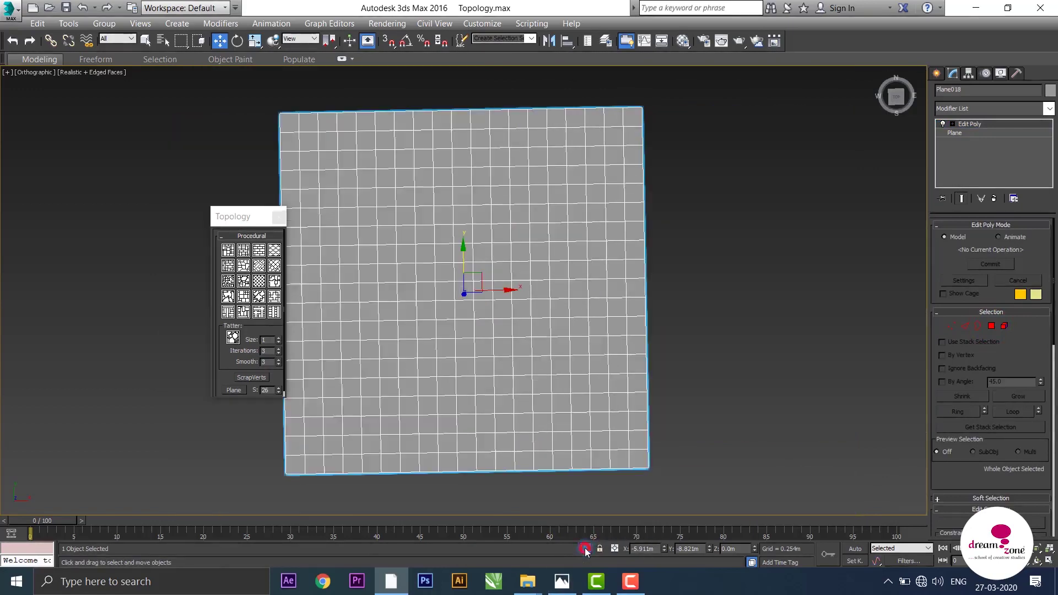
{"action": "middle_click_drag", "start_coordinate": [555, 310], "coordinate": [635, 373]}
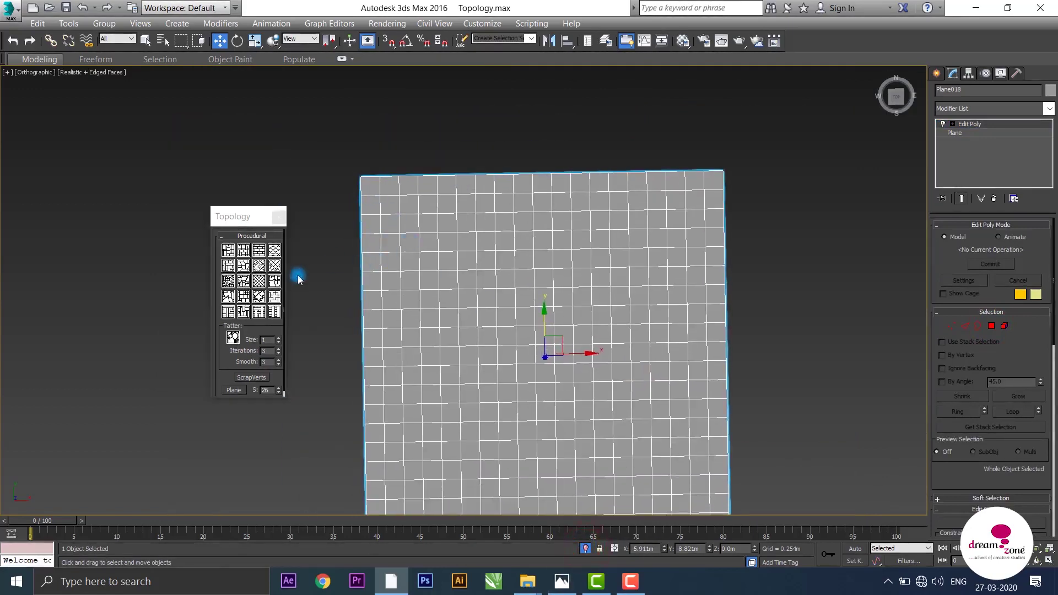
- Try the Topology Brick preset on Plane018
{"action": "left_click", "coordinate": [259, 251]}
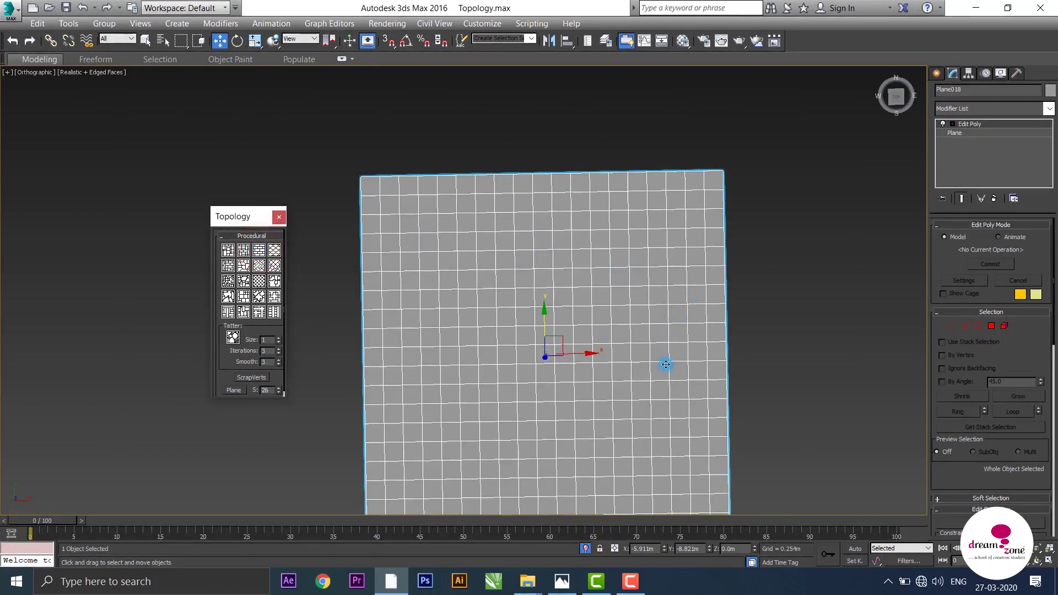
{"action": "left_click", "coordinate": [551, 242]}
{"action": "left_click", "coordinate": [259, 251]}
- In Edge mode, try Brick from a top-corner edge, then undo back to the grid
{"action": "left_click", "coordinate": [964, 327]}
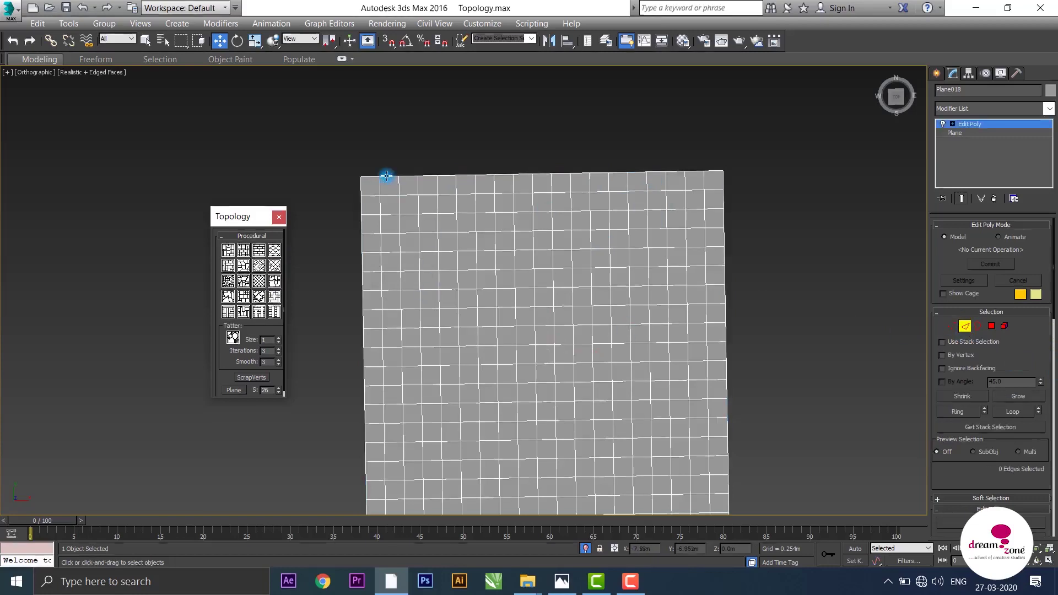
{"action": "left_click", "coordinate": [419, 187]}
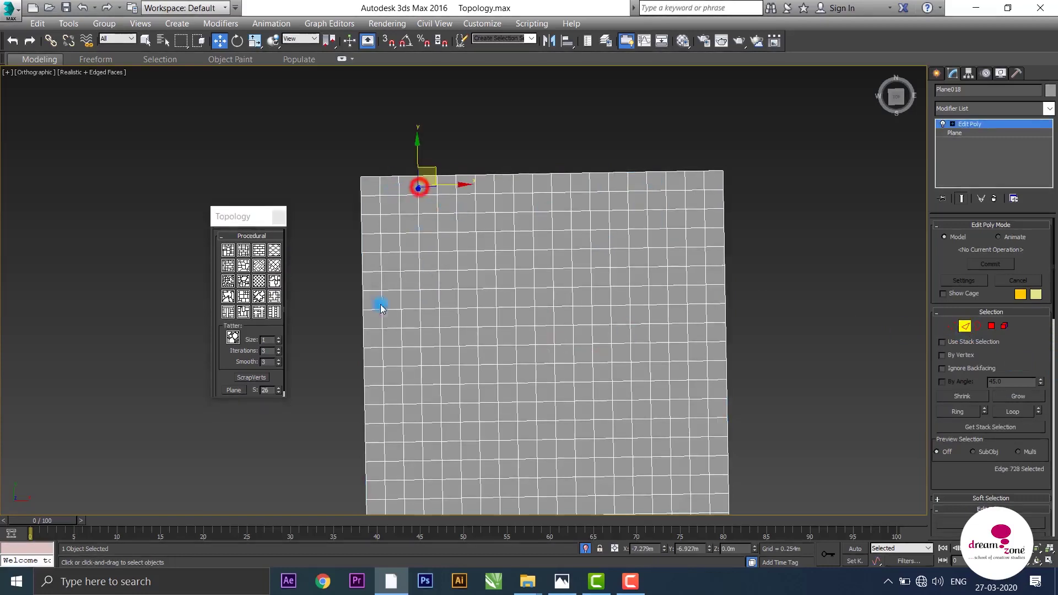
{"action": "left_click", "coordinate": [264, 252]}
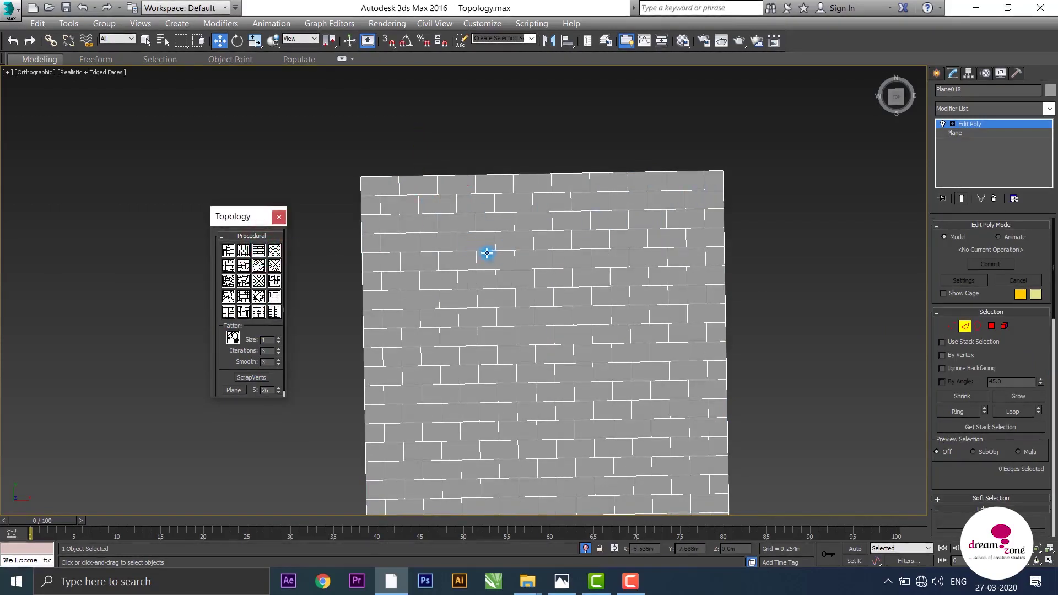
{"action": "key", "text": "ctrl+z"}
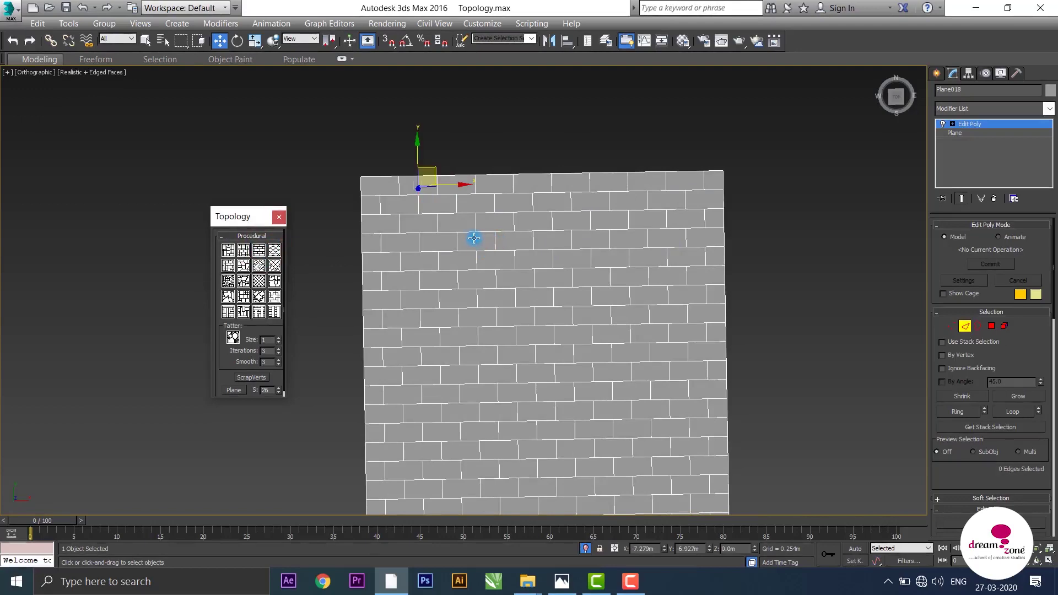
{"action": "left_click", "coordinate": [502, 270]}
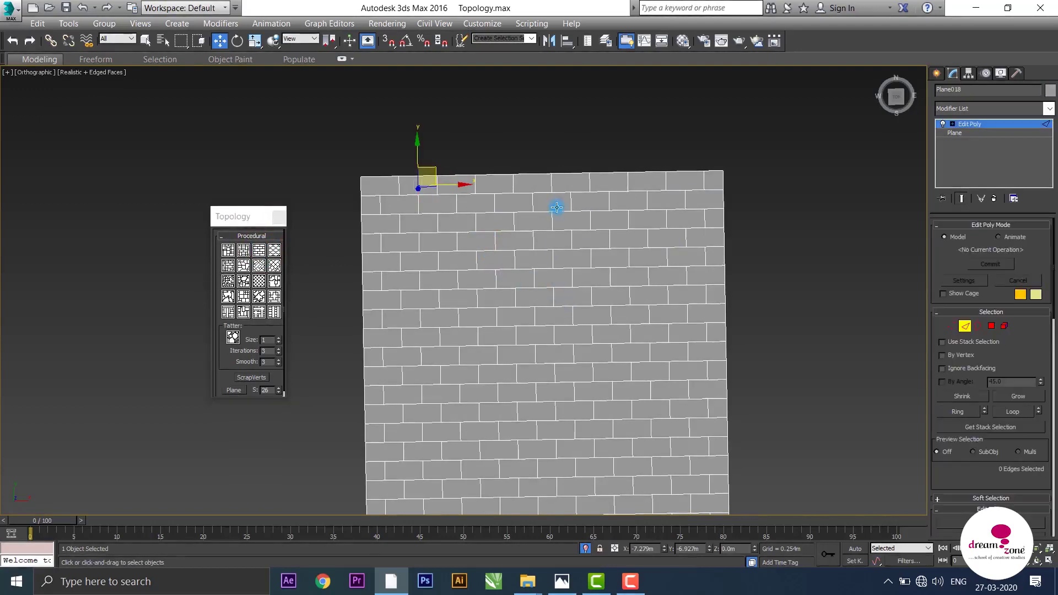
{"action": "key", "text": "ctrl+z"}
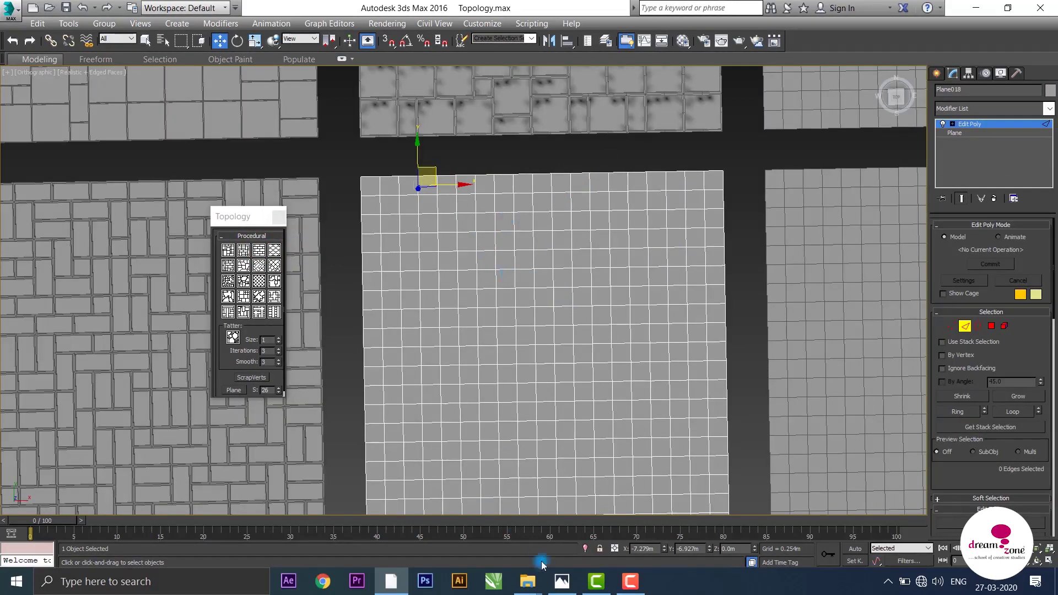
{"action": "left_click", "coordinate": [582, 549]}
{"action": "middle_click_drag", "start_coordinate": [371, 178], "coordinate": [429, 210]}
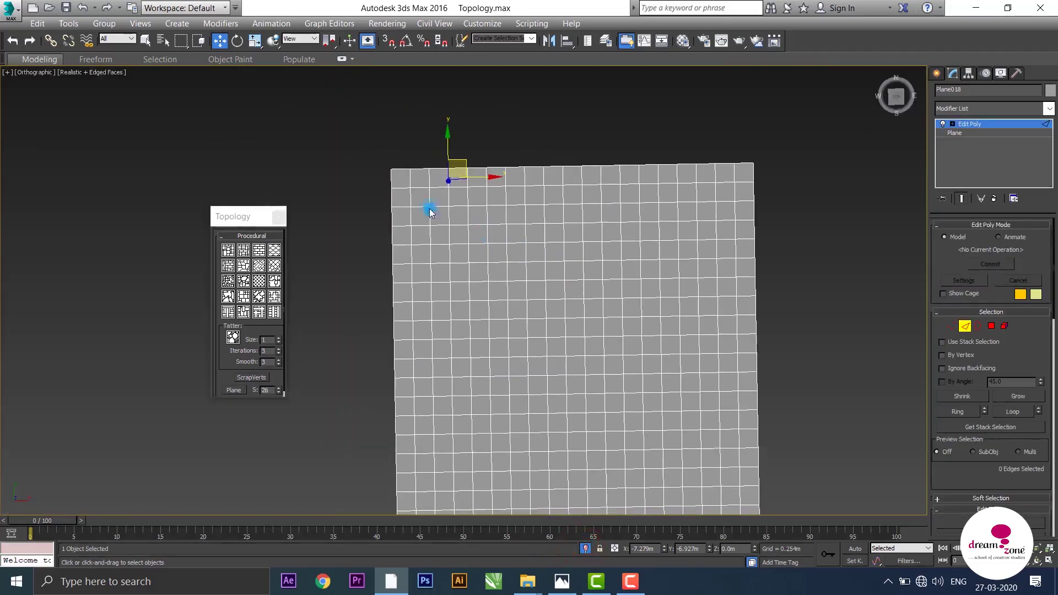
- In Top view, apply Brick from a vertical edge so the rows run horizontally
{"action": "left_click", "coordinate": [896, 95]}
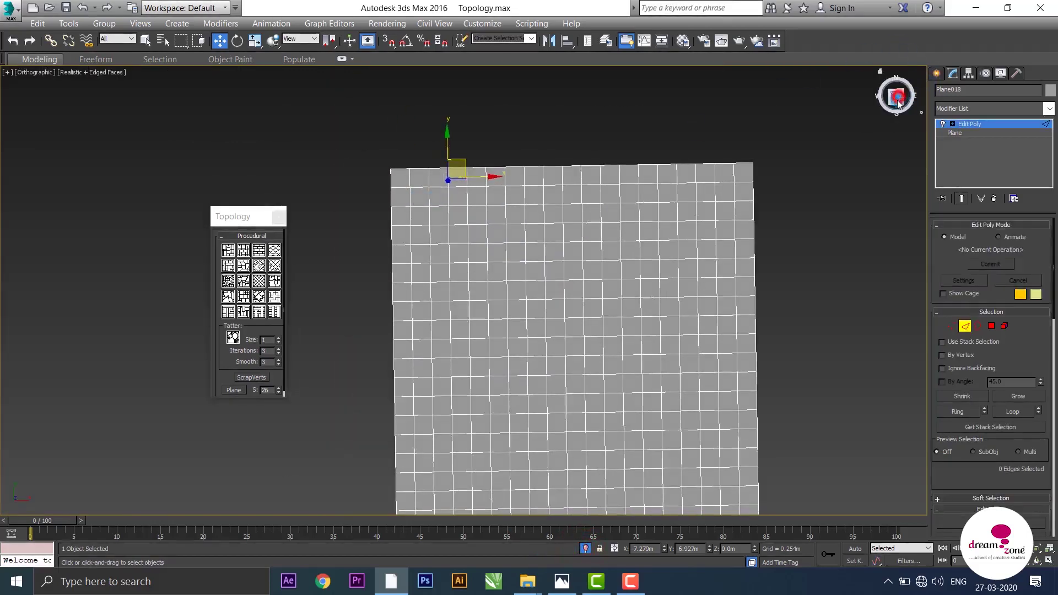
{"action": "left_click", "coordinate": [428, 178]}
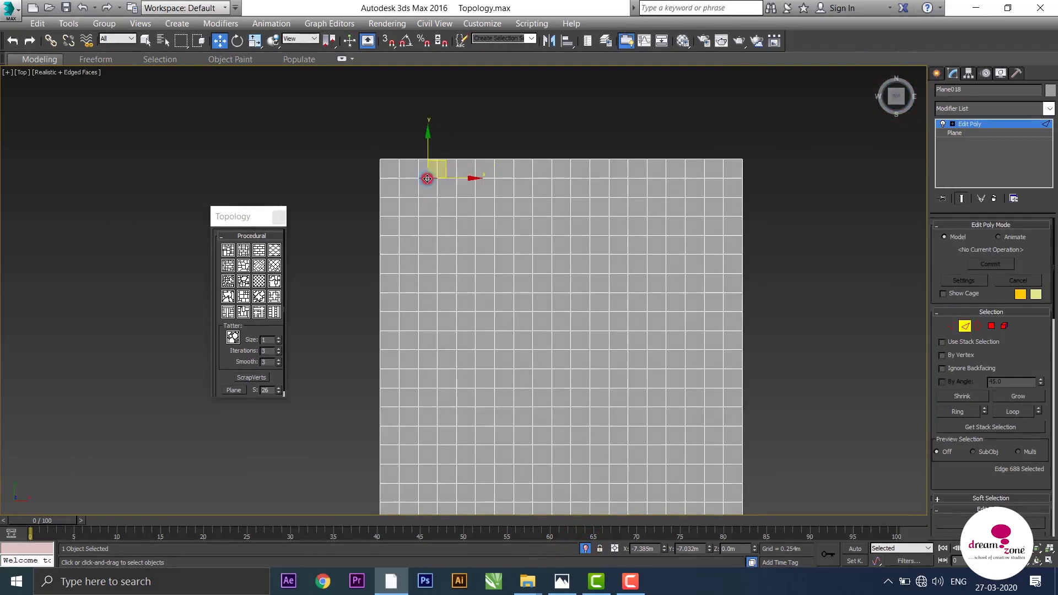
{"action": "left_click", "coordinate": [259, 251]}
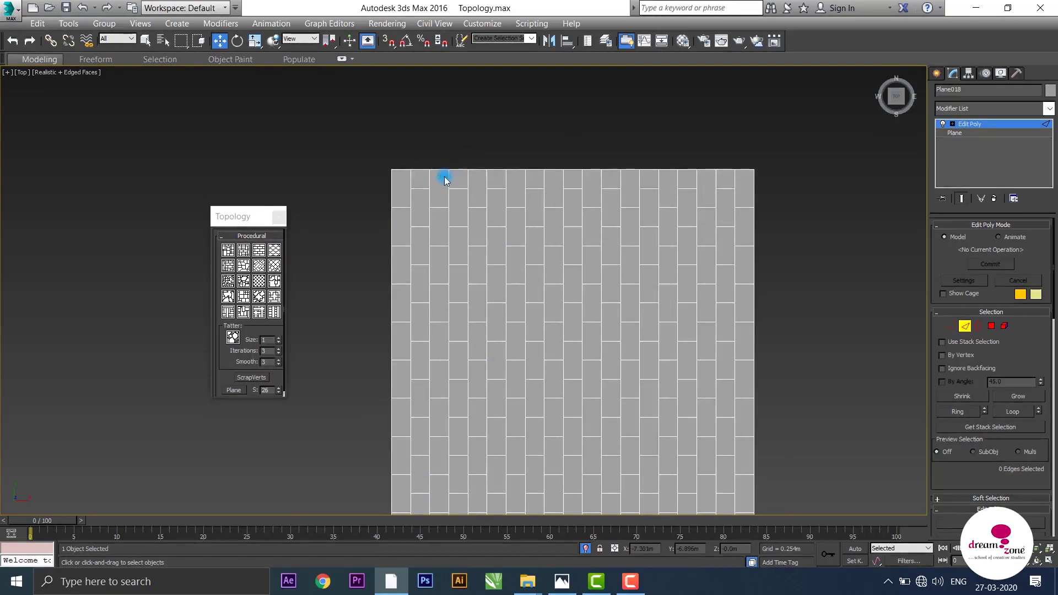
{"action": "left_click", "coordinate": [512, 234]}
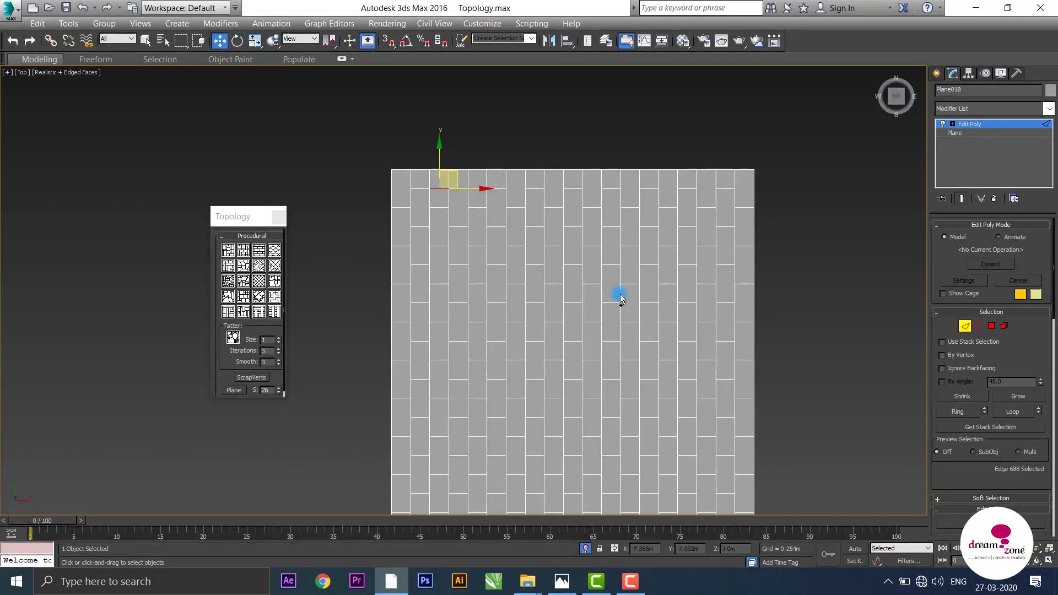
{"action": "key", "text": "alt+q"}
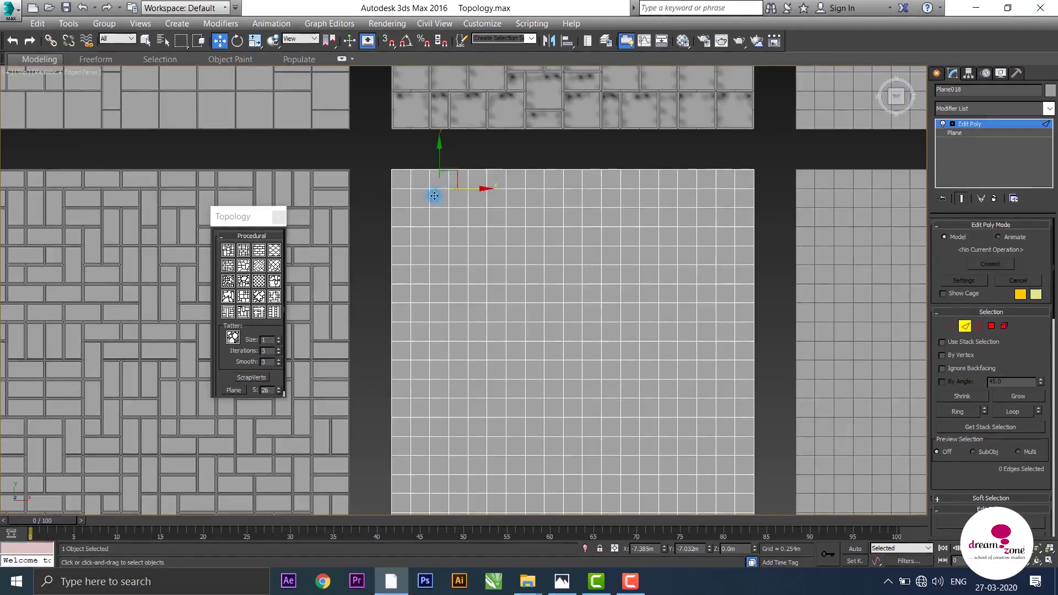
{"action": "left_click", "coordinate": [584, 547]}
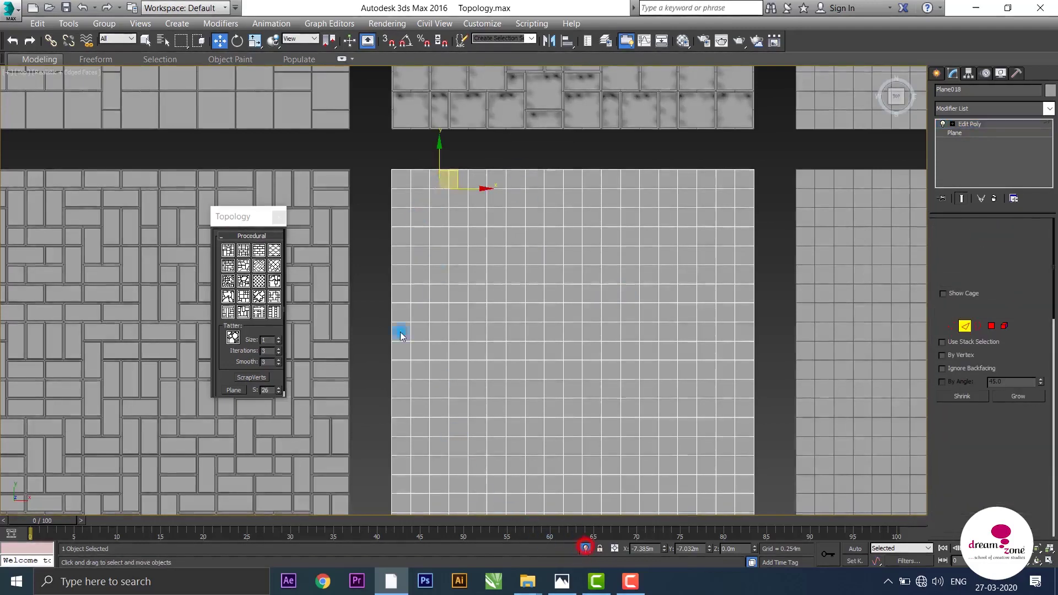
{"action": "left_click", "coordinate": [503, 209]}
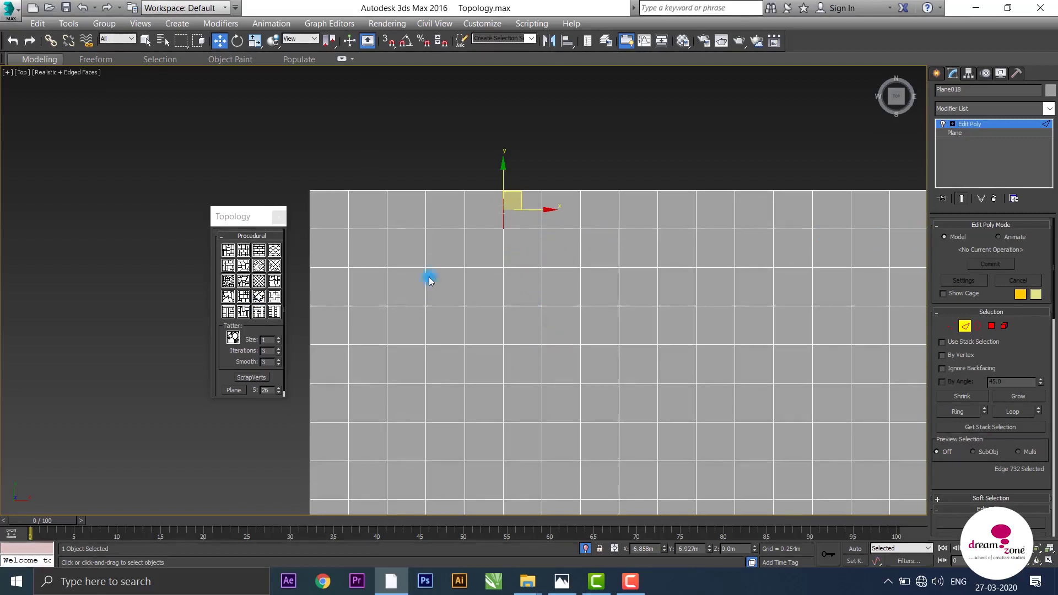
{"action": "left_click", "coordinate": [256, 251]}
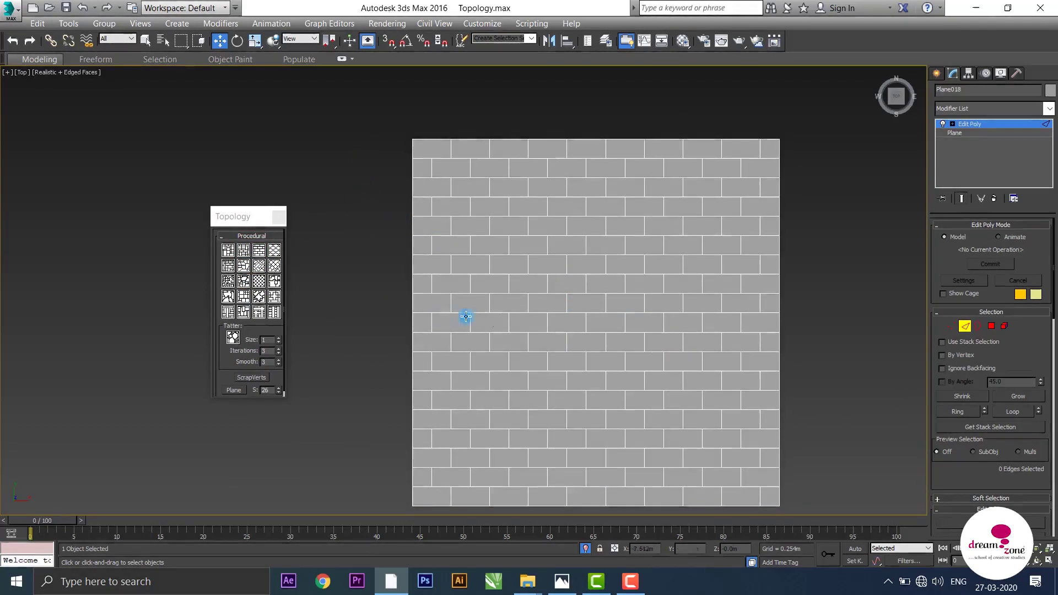
- Select all of Plane018's brick polygons in Polygon mode
{"action": "left_click", "coordinate": [991, 326]}
{"action": "left_click", "coordinate": [487, 244]}
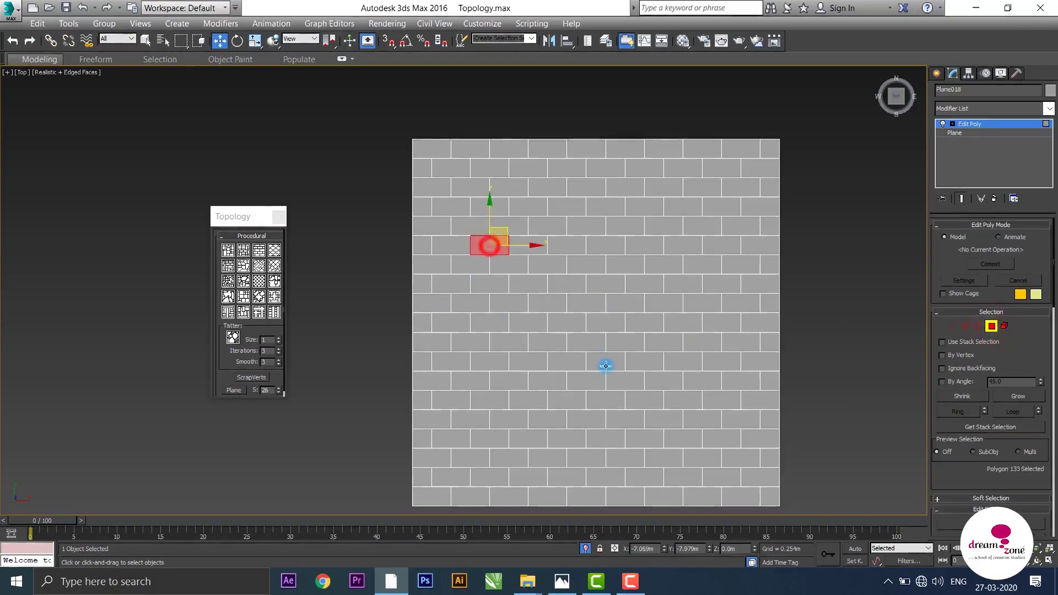
{"action": "key", "text": "ctrl+a"}
- Inset each brick polygon separately by 0.006m to form the grout gaps
{"action": "right_click", "coordinate": [510, 235]}
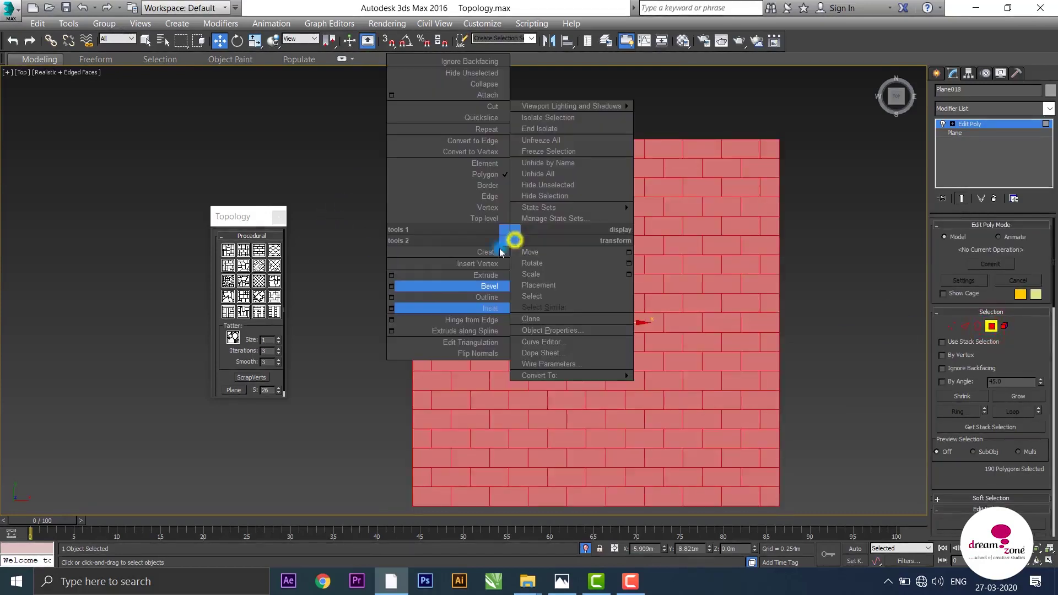
{"action": "left_click", "coordinate": [390, 307]}
{"action": "left_click", "coordinate": [473, 298]}
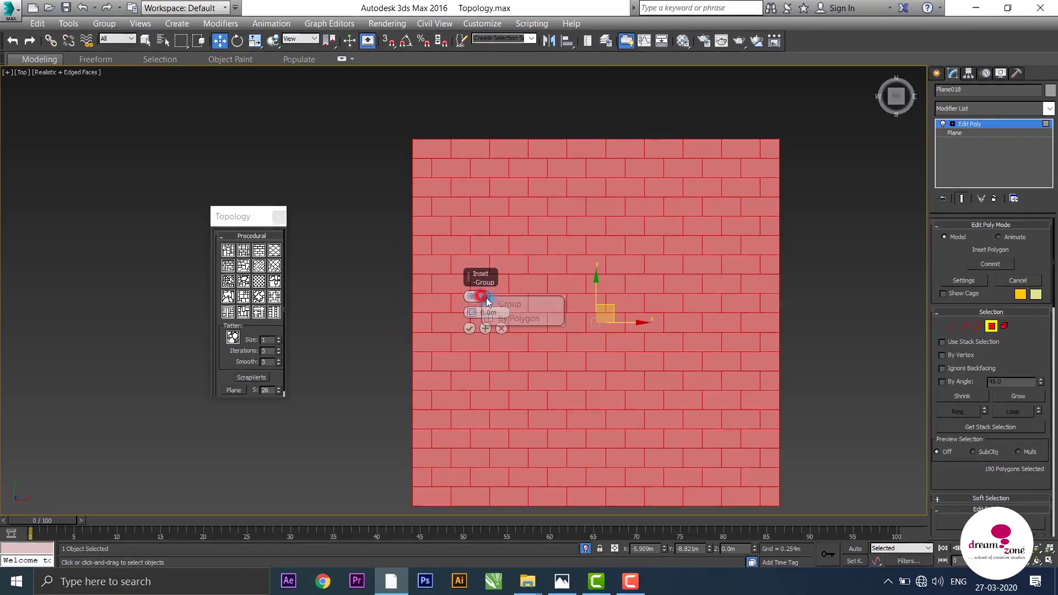
{"action": "left_click", "coordinate": [518, 314]}
{"action": "left_click_drag", "start_coordinate": [472, 313], "coordinate": [475, 316]}
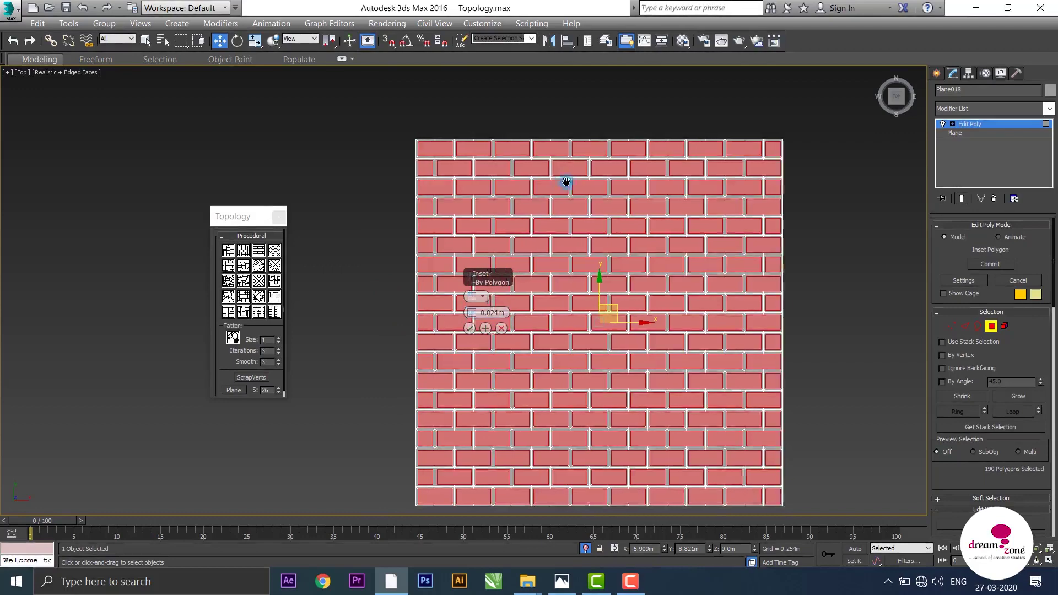
{"action": "scroll", "coordinate": [551, 270], "scroll_direction": "up", "scroll_amount": 3}
{"action": "scroll", "coordinate": [557, 277], "scroll_direction": "up", "scroll_amount": 4}
{"action": "scroll", "coordinate": [557, 276], "scroll_direction": "up", "scroll_amount": 3}
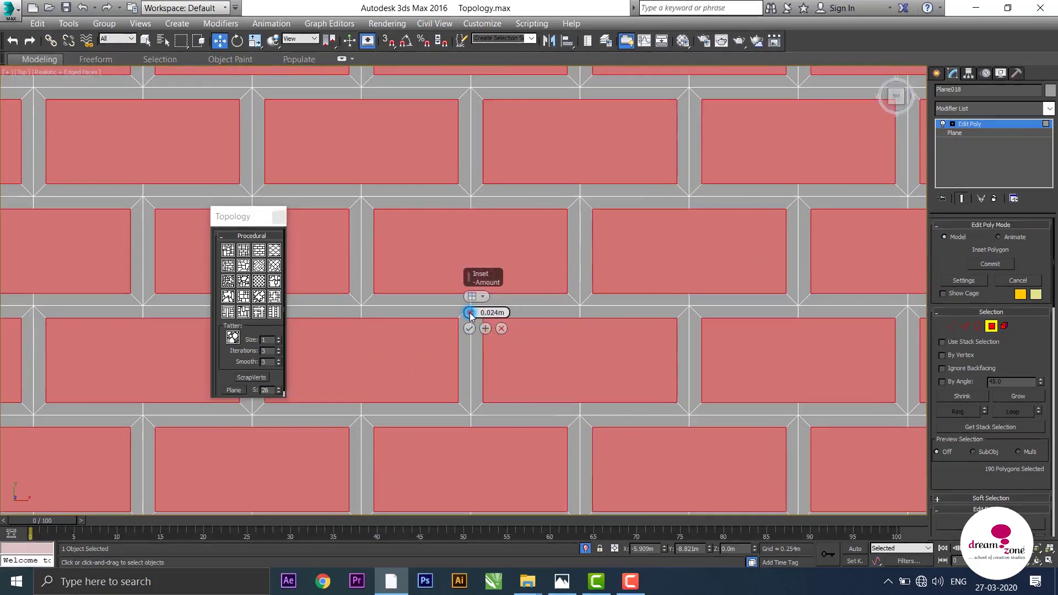
{"action": "left_click_drag", "start_coordinate": [470, 313], "coordinate": [473, 321]}
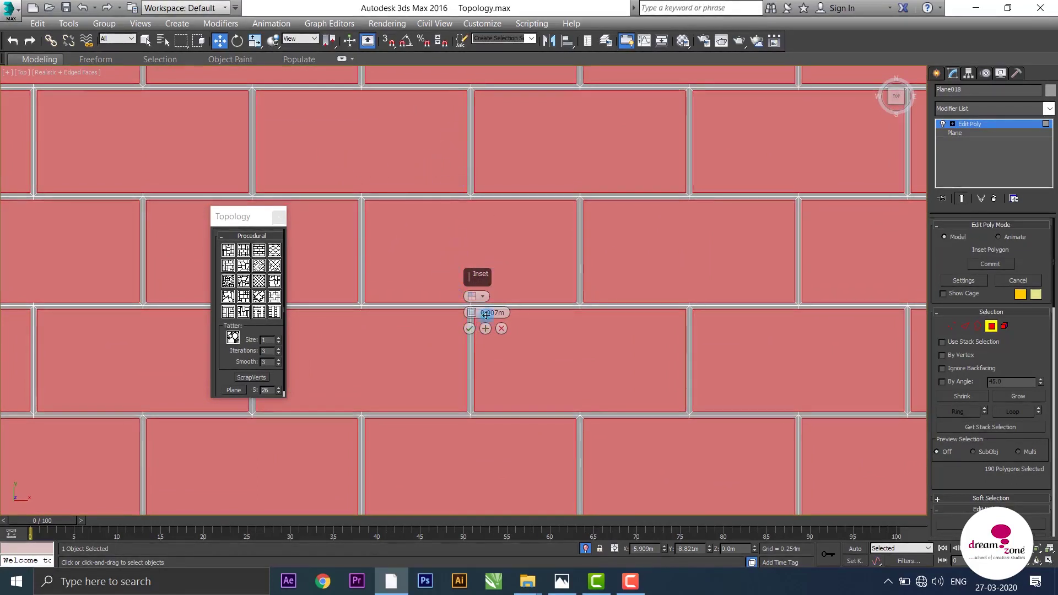
{"action": "left_click_drag", "start_coordinate": [472, 314], "coordinate": [471, 306]}
{"action": "left_click", "coordinate": [469, 329]}
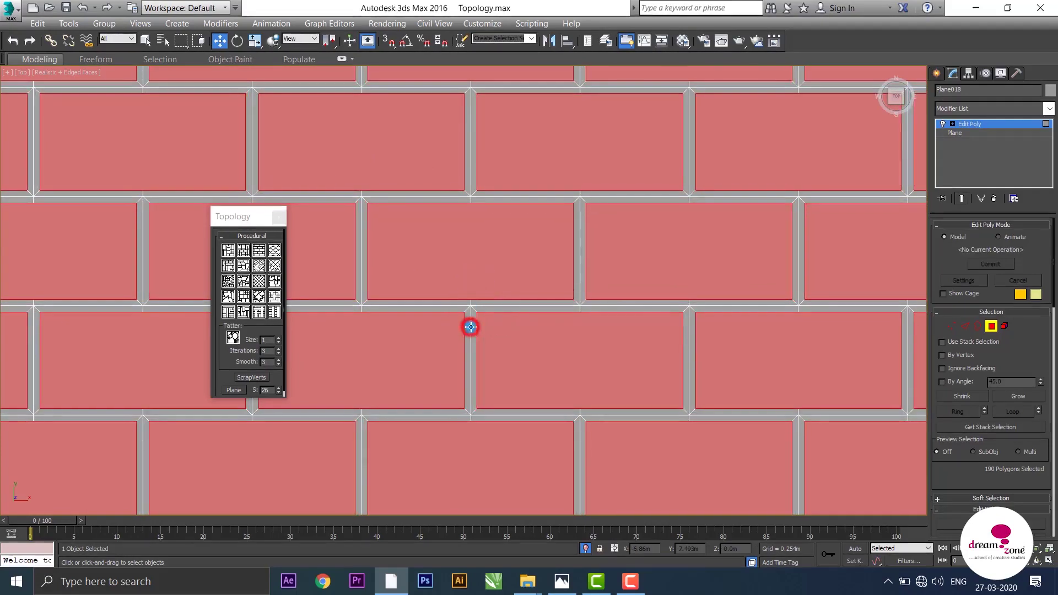
- Bevel the bricks 0.029m high with a -0.002m outline, deselect, and orbit front-on
{"action": "scroll", "coordinate": [477, 256], "scroll_direction": "down", "scroll_amount": 2}
{"action": "scroll", "coordinate": [551, 264], "scroll_direction": "down", "scroll_amount": 2}
{"action": "right_click", "coordinate": [546, 260]}
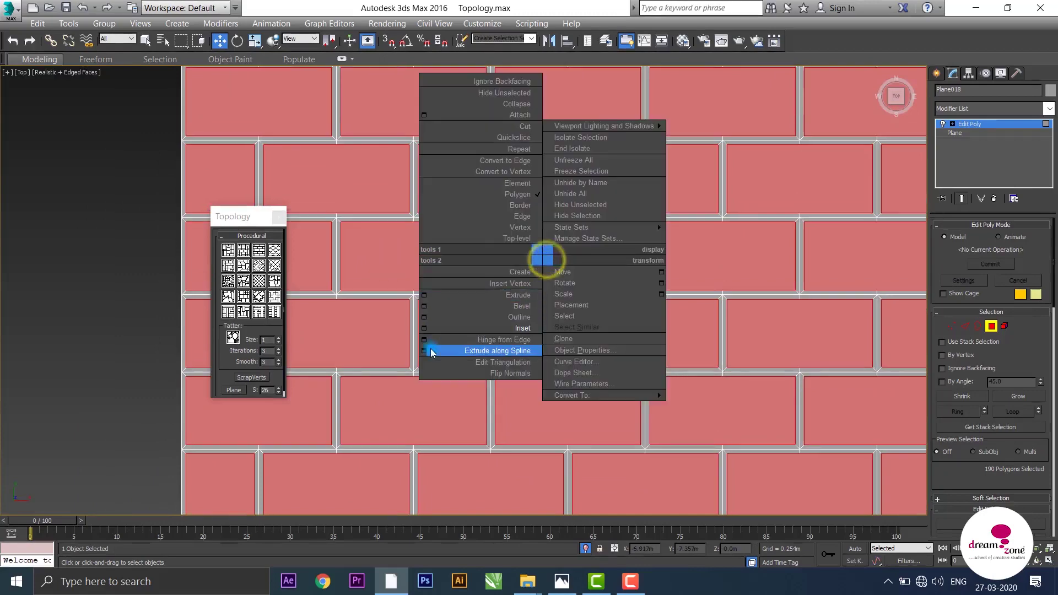
{"action": "left_click", "coordinate": [424, 306]}
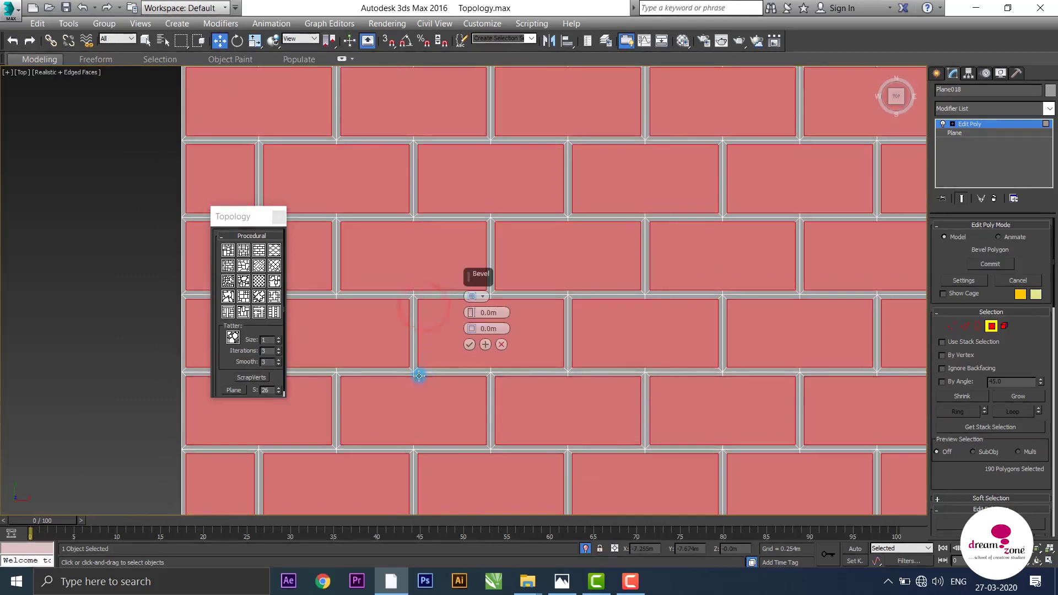
{"action": "mouse_move", "coordinate": [465, 347]}
{"action": "middle_mouse_down", "text": "alt"}
{"action": "mouse_move", "coordinate": [544, 273]}
{"action": "mouse_move", "coordinate": [543, 241]}
{"action": "middle_mouse_up", "text": "alt"}
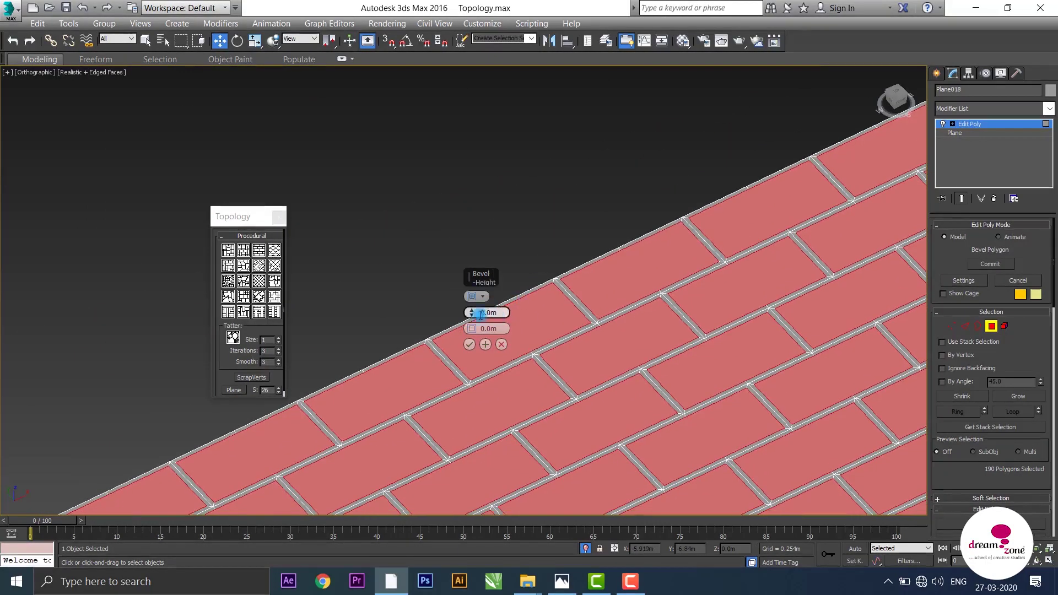
{"action": "mouse_move", "coordinate": [471, 312]}
{"action": "left_mouse_down"}
{"action": "mouse_move", "coordinate": [475, 298]}
{"action": "mouse_move", "coordinate": [473, 327]}
{"action": "left_mouse_up"}
{"action": "left_click_drag", "start_coordinate": [473, 328], "coordinate": [472, 330]}
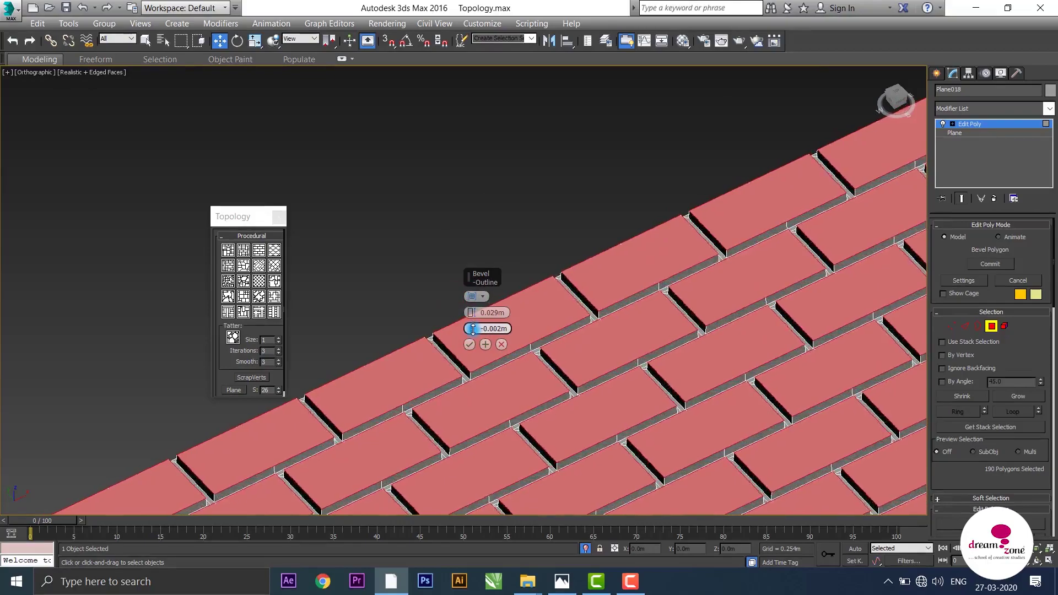
{"action": "left_click", "coordinate": [435, 307]}
{"action": "mouse_move", "coordinate": [453, 268]}
{"action": "middle_mouse_down", "text": "alt"}
{"action": "mouse_move", "coordinate": [596, 319]}
{"action": "mouse_move", "coordinate": [557, 355]}
{"action": "middle_mouse_up", "text": "alt"}
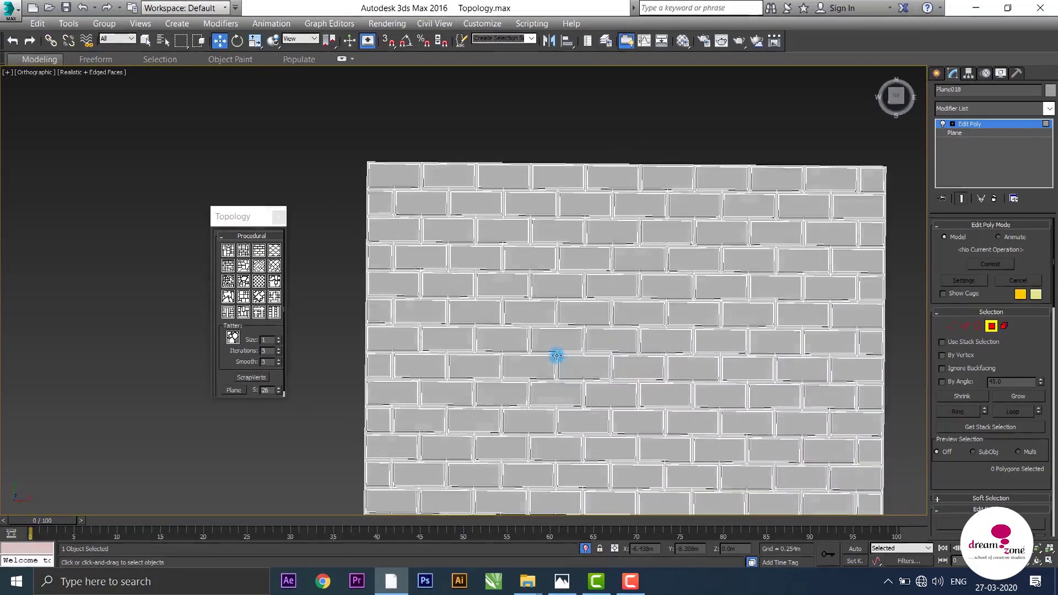
- Turn off Edged Faces on the brick wall with F4
{"action": "scroll", "coordinate": [556, 355], "scroll_direction": "down", "scroll_amount": 3}
{"action": "middle_click_drag", "start_coordinate": [566, 307], "coordinate": [558, 294]}
{"action": "key", "text": "F4"}
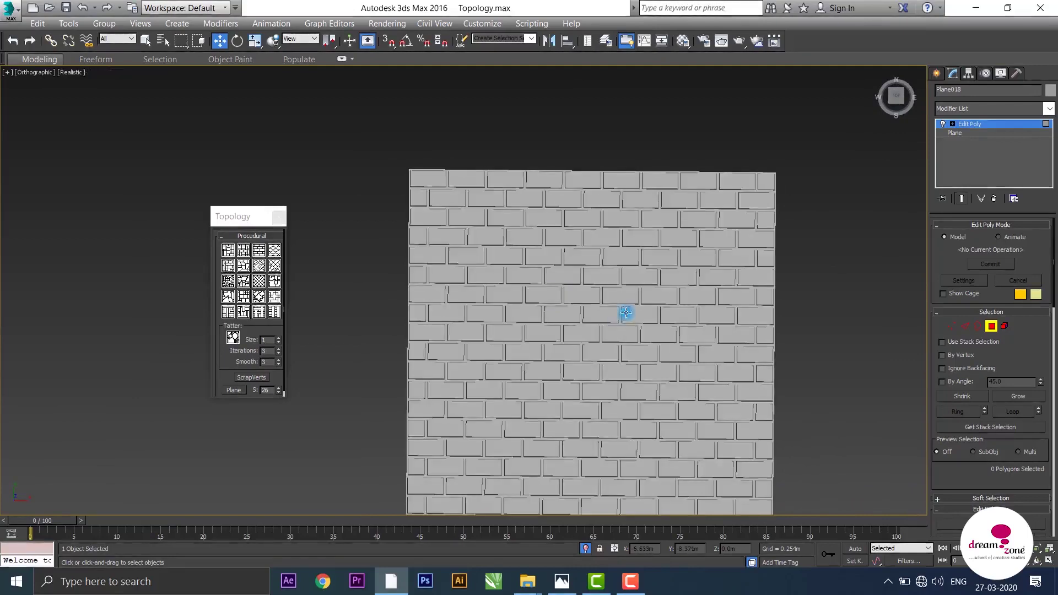
- Orbit the brick plane and snap the view to Top via the ViewCube
{"action": "scroll", "coordinate": [552, 278], "scroll_direction": "down", "scroll_amount": 2}
{"action": "scroll", "coordinate": [546, 280], "scroll_direction": "up", "scroll_amount": 5}
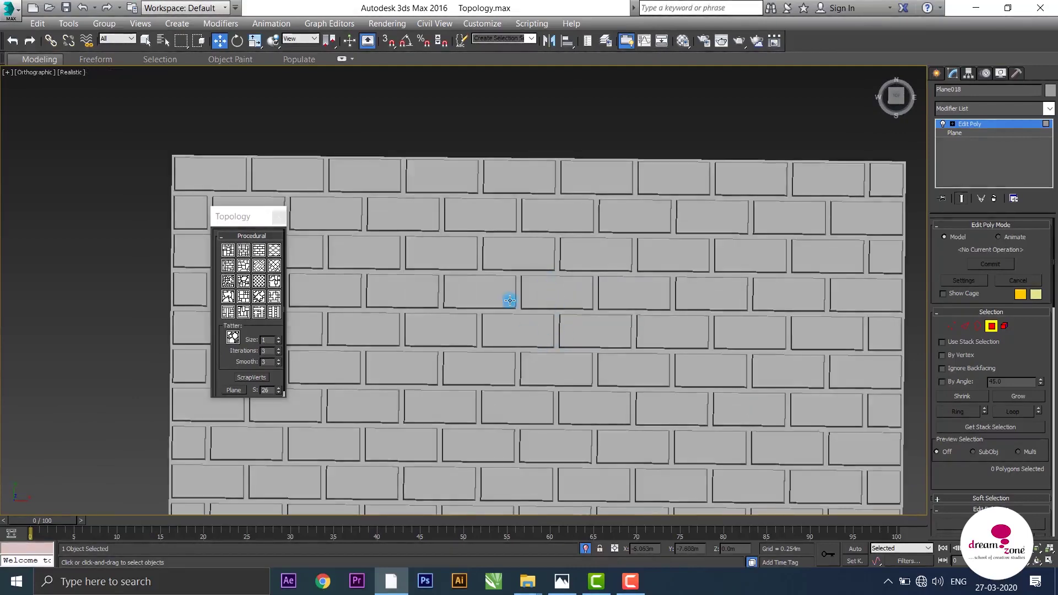
{"action": "scroll", "coordinate": [507, 300], "scroll_direction": "down", "scroll_amount": 2}
{"action": "mouse_move", "coordinate": [548, 274]}
{"action": "middle_mouse_down", "text": "alt"}
{"action": "mouse_move", "coordinate": [553, 302]}
{"action": "mouse_move", "coordinate": [539, 276]}
{"action": "mouse_move", "coordinate": [595, 335]}
{"action": "mouse_move", "coordinate": [570, 307]}
{"action": "mouse_move", "coordinate": [582, 343]}
{"action": "mouse_move", "coordinate": [576, 314]}
{"action": "mouse_move", "coordinate": [569, 309]}
{"action": "mouse_move", "coordinate": [576, 338]}
{"action": "mouse_move", "coordinate": [572, 314]}
{"action": "mouse_move", "coordinate": [560, 304]}
{"action": "mouse_move", "coordinate": [553, 315]}
{"action": "middle_mouse_up", "text": "alt"}
{"action": "middle_click_drag", "start_coordinate": [594, 276], "coordinate": [550, 363]}
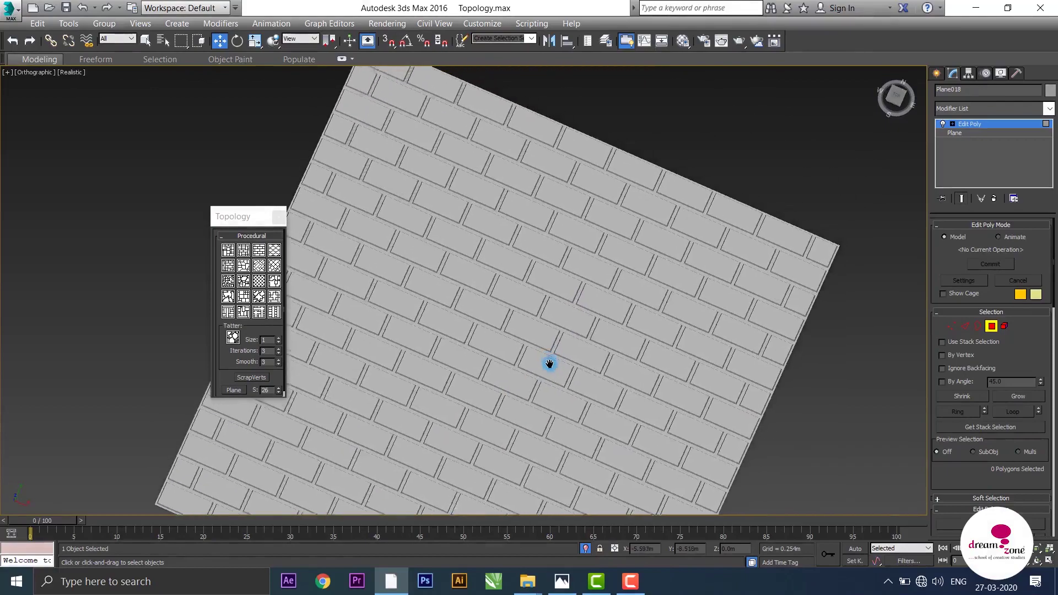
{"action": "scroll", "coordinate": [562, 275], "scroll_direction": "up", "scroll_amount": 5}
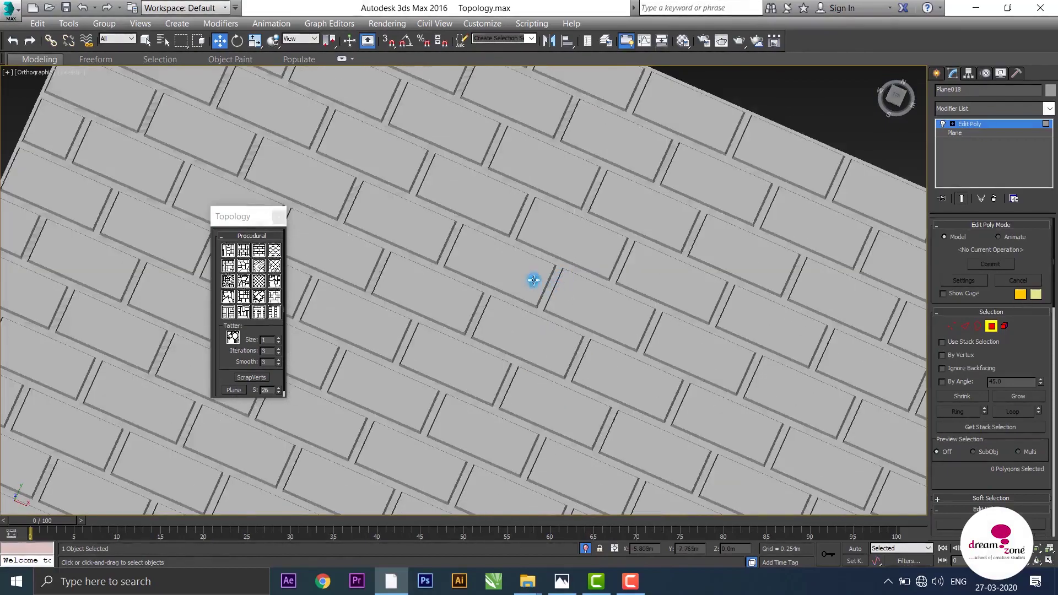
{"action": "scroll", "coordinate": [533, 280], "scroll_direction": "down", "scroll_amount": 5}
{"action": "middle_click_drag", "start_coordinate": [614, 284], "coordinate": [621, 338], "text": "alt"}
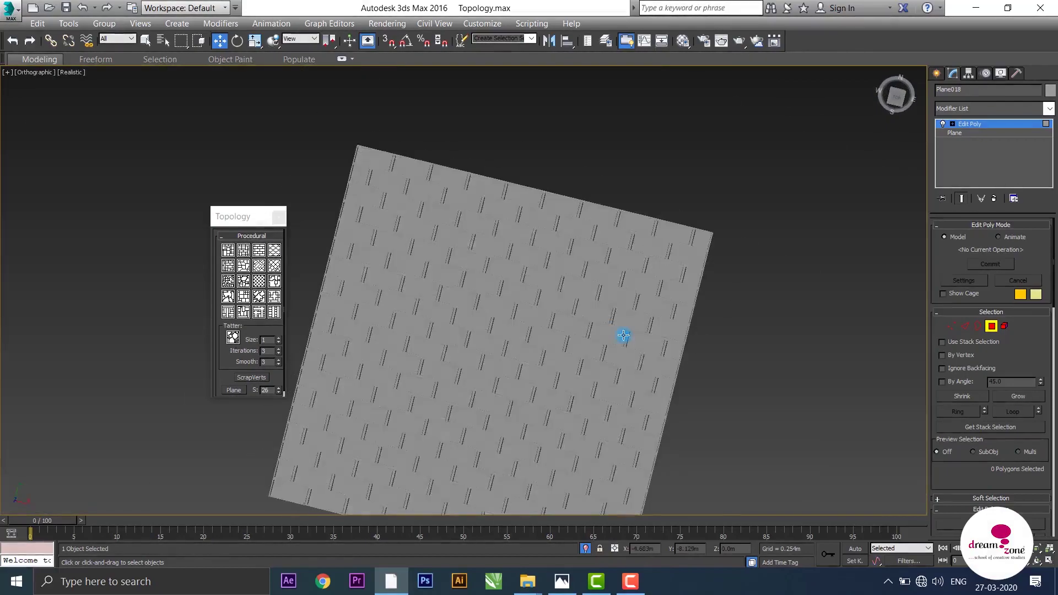
{"action": "left_click", "coordinate": [896, 99]}
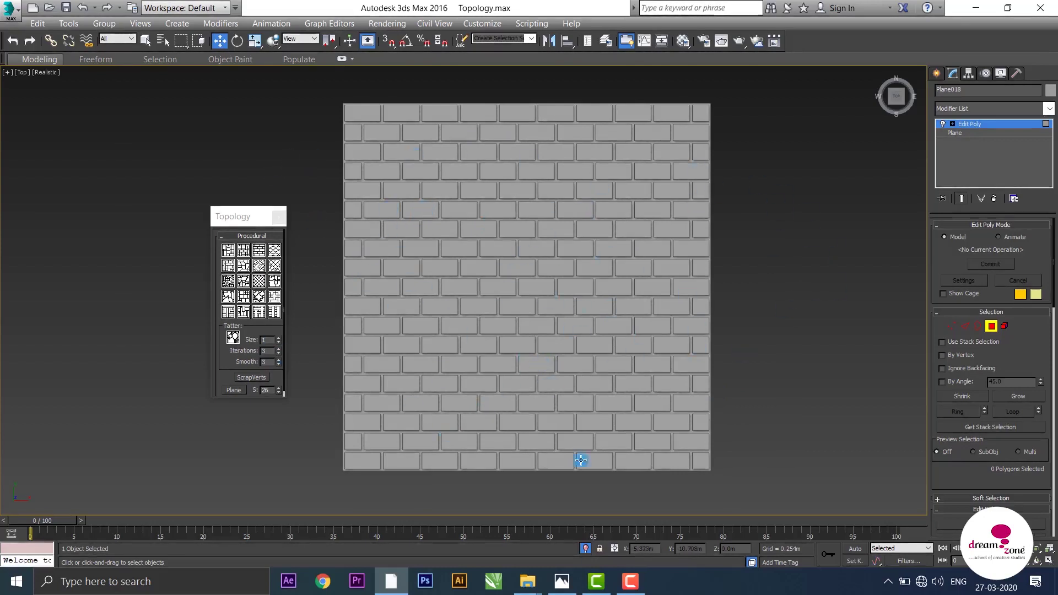
- Zoom out to show the whole grid of panels and exit Polygon mode
{"action": "scroll", "coordinate": [566, 449], "scroll_direction": "down", "scroll_amount": 5}
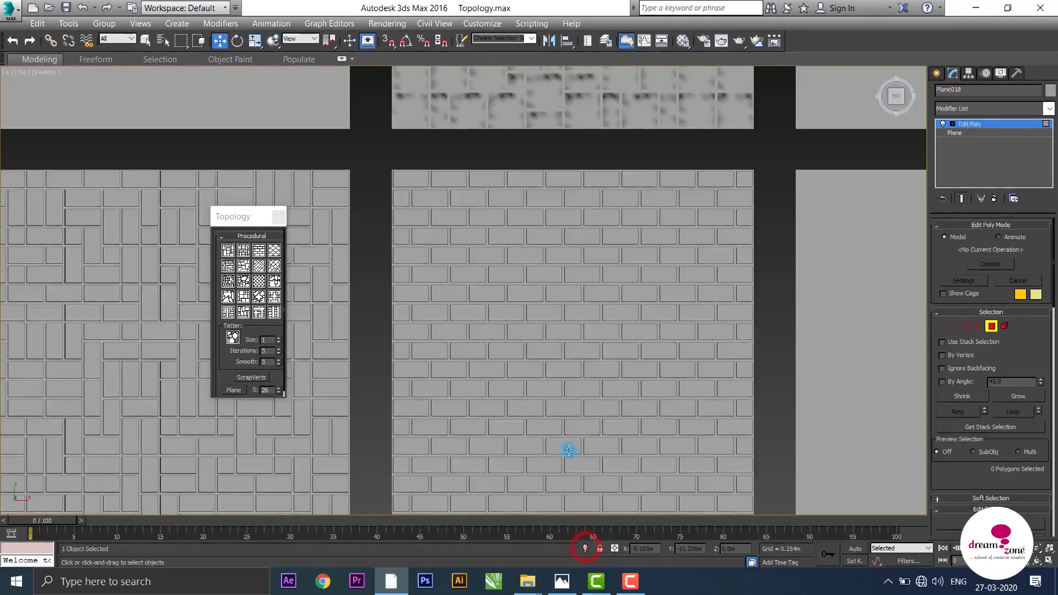
{"action": "scroll", "coordinate": [576, 358], "scroll_direction": "down", "scroll_amount": 3}
{"action": "mouse_move", "coordinate": [531, 311]}
{"action": "middle_mouse_down"}
{"action": "mouse_move", "coordinate": [557, 196]}
{"action": "mouse_move", "coordinate": [547, 292]}
{"action": "middle_mouse_up"}
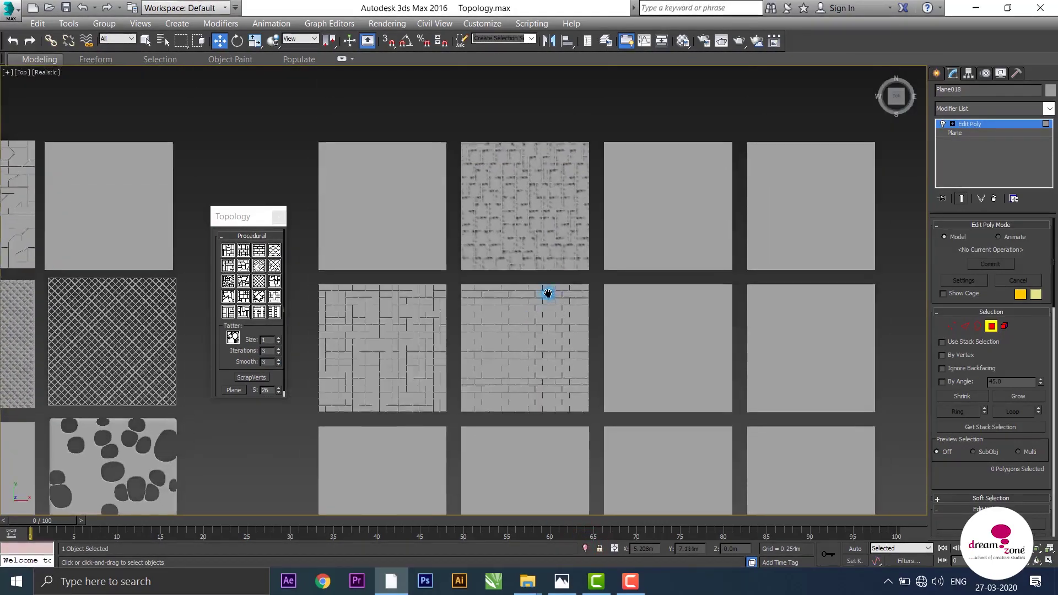
{"action": "scroll", "coordinate": [527, 283], "scroll_direction": "down", "scroll_amount": 5}
{"action": "mouse_move", "coordinate": [461, 324]}
{"action": "middle_mouse_down"}
{"action": "mouse_move", "coordinate": [511, 304]}
{"action": "mouse_move", "coordinate": [484, 342]}
{"action": "middle_mouse_up"}
{"action": "scroll", "coordinate": [504, 310], "scroll_direction": "up", "scroll_amount": 2}
{"action": "scroll", "coordinate": [538, 314], "scroll_direction": "up", "scroll_amount": 2}
{"action": "scroll", "coordinate": [538, 314], "scroll_direction": "up", "scroll_amount": 1}
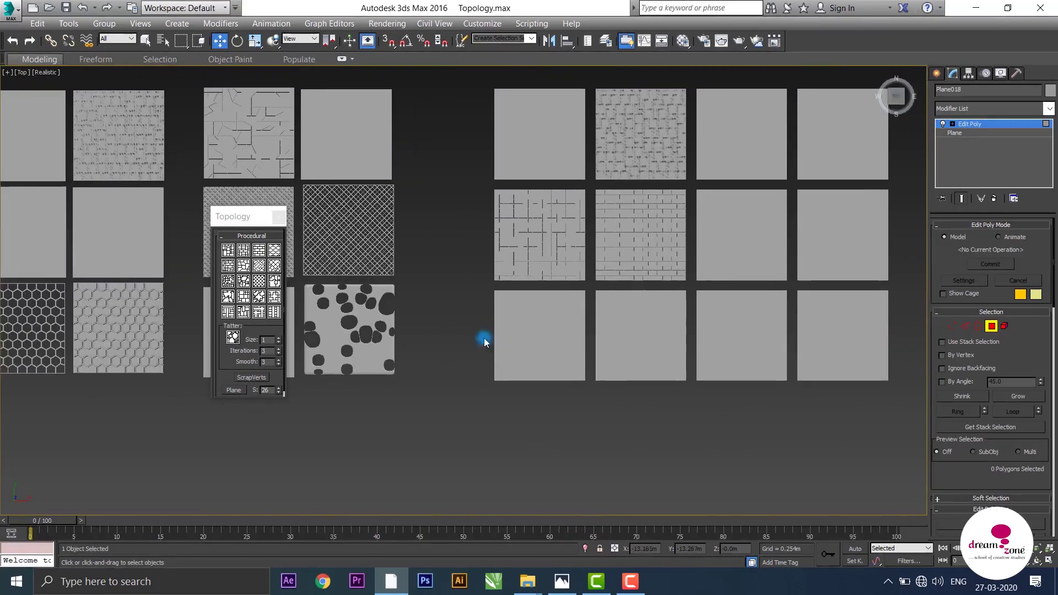
{"action": "left_click", "coordinate": [561, 341]}
{"action": "left_click", "coordinate": [991, 325]}
- Isolate the lower-left blank plane and show its edges with Edged Faces
{"action": "left_click", "coordinate": [527, 323]}
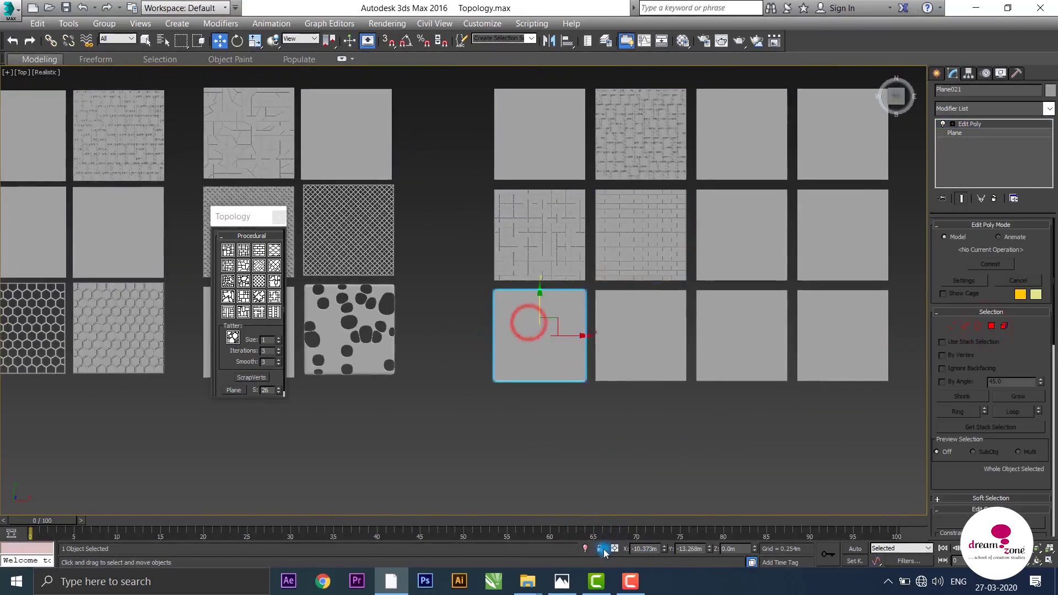
{"action": "left_click", "coordinate": [585, 548]}
{"action": "mouse_move", "coordinate": [558, 173]}
{"action": "middle_mouse_down"}
{"action": "mouse_move", "coordinate": [571, 238]}
{"action": "mouse_move", "coordinate": [536, 239]}
{"action": "middle_mouse_up"}
{"action": "key", "text": "F4"}
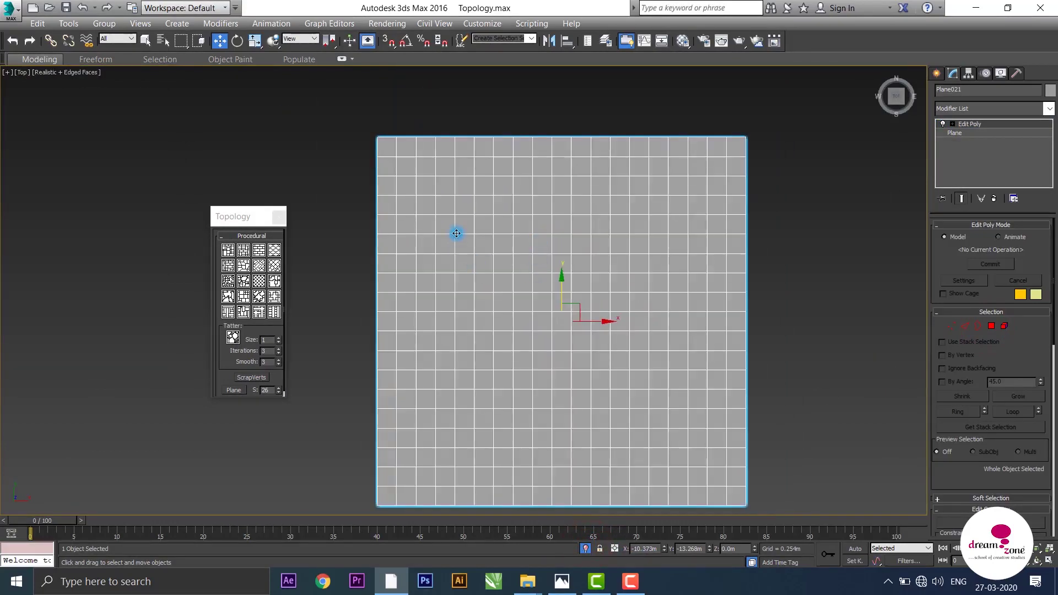
{"action": "scroll", "coordinate": [435, 187], "scroll_direction": "up", "scroll_amount": 3}
{"action": "mouse_move", "coordinate": [489, 220]}
{"action": "middle_mouse_down"}
{"action": "mouse_move", "coordinate": [459, 276]}
{"action": "mouse_move", "coordinate": [524, 163]}
{"action": "mouse_move", "coordinate": [479, 267]}
{"action": "mouse_move", "coordinate": [506, 207]}
{"action": "middle_mouse_up"}
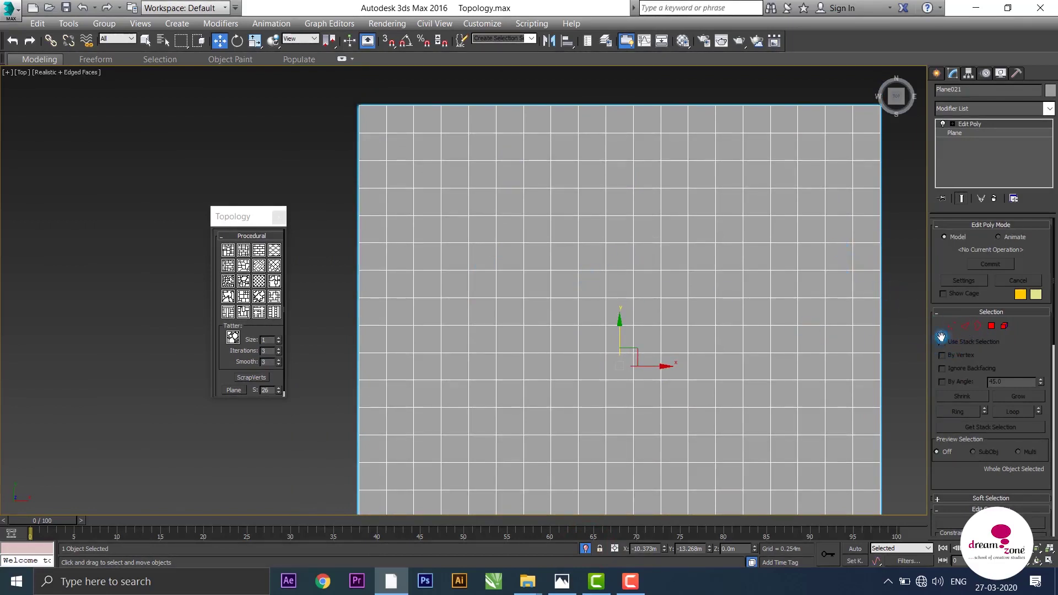
- Select a top-left edge in Edge mode and apply the Hive topology pattern
{"action": "left_click", "coordinate": [965, 326]}
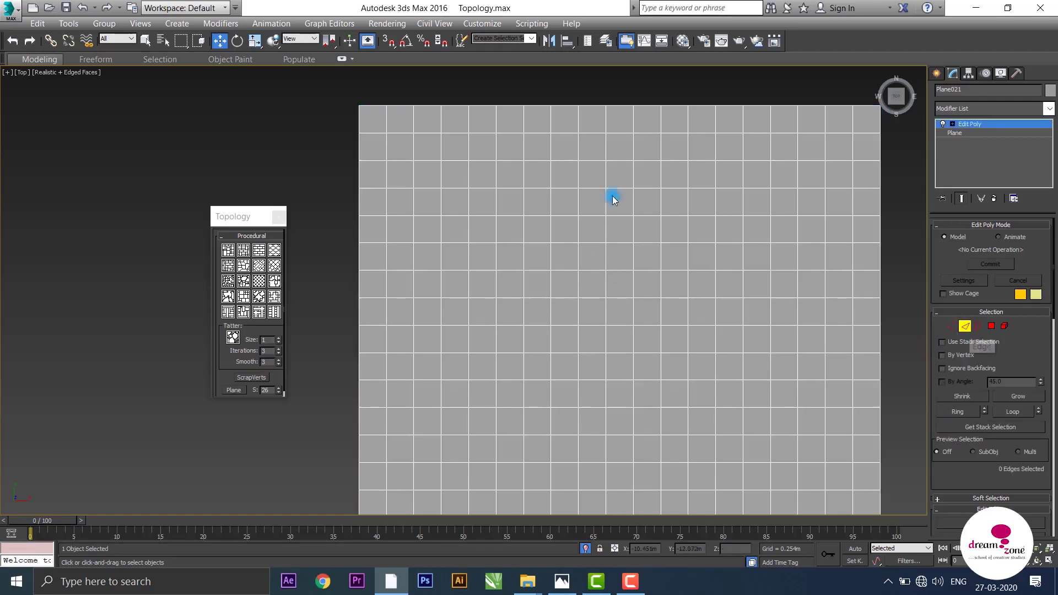
{"action": "left_click", "coordinate": [414, 124]}
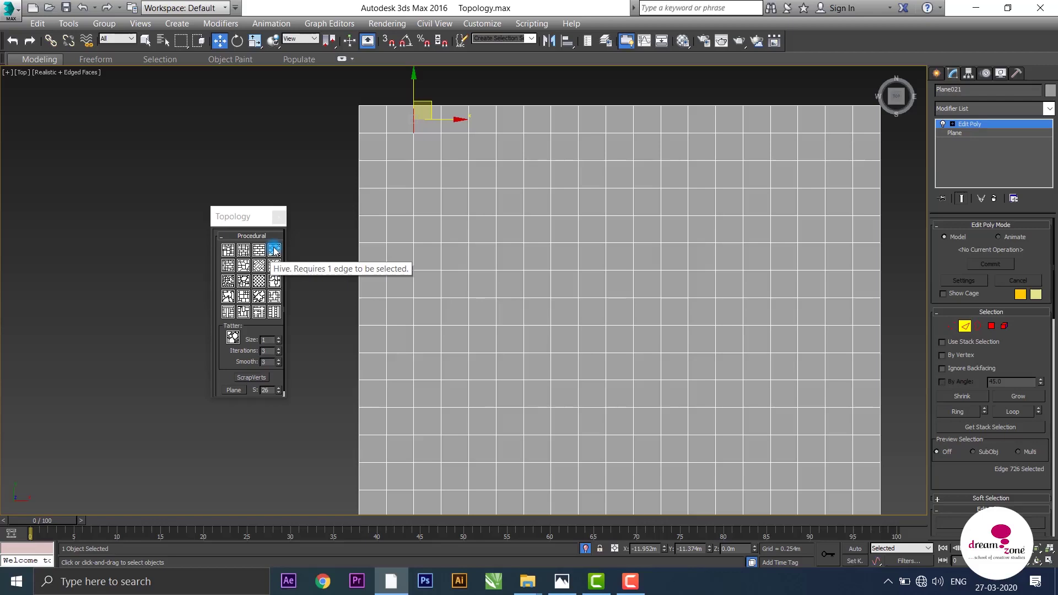
{"action": "left_click", "coordinate": [275, 250]}
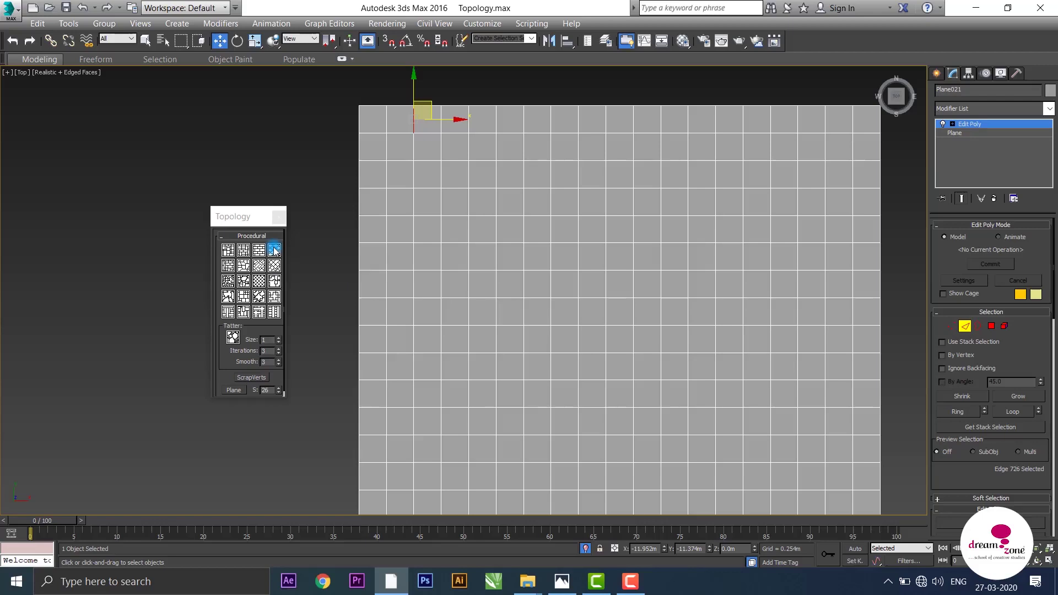
{"action": "left_click", "coordinate": [294, 255]}
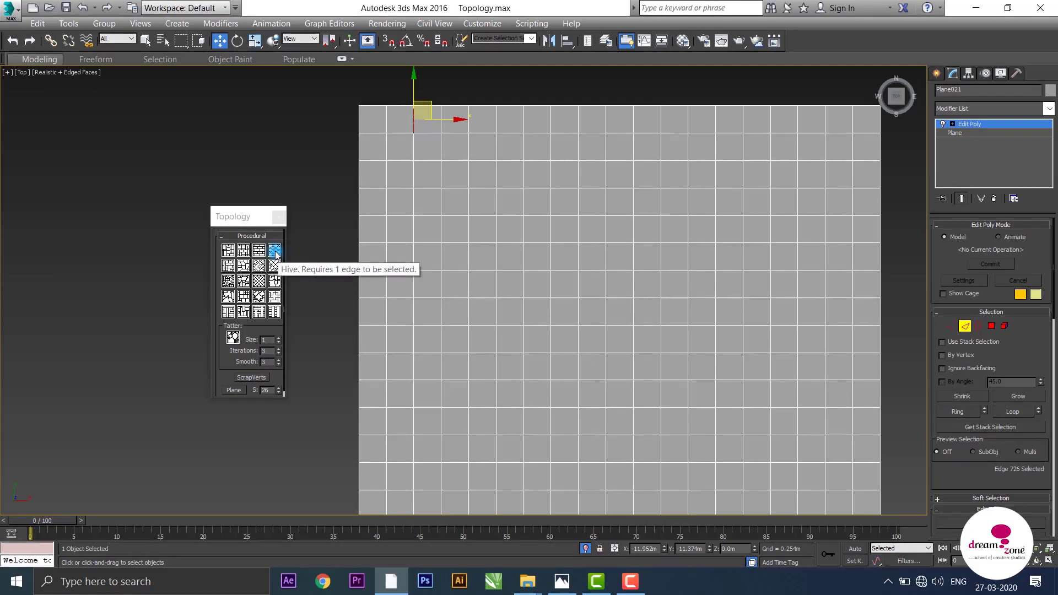
{"action": "left_click", "coordinate": [274, 252]}
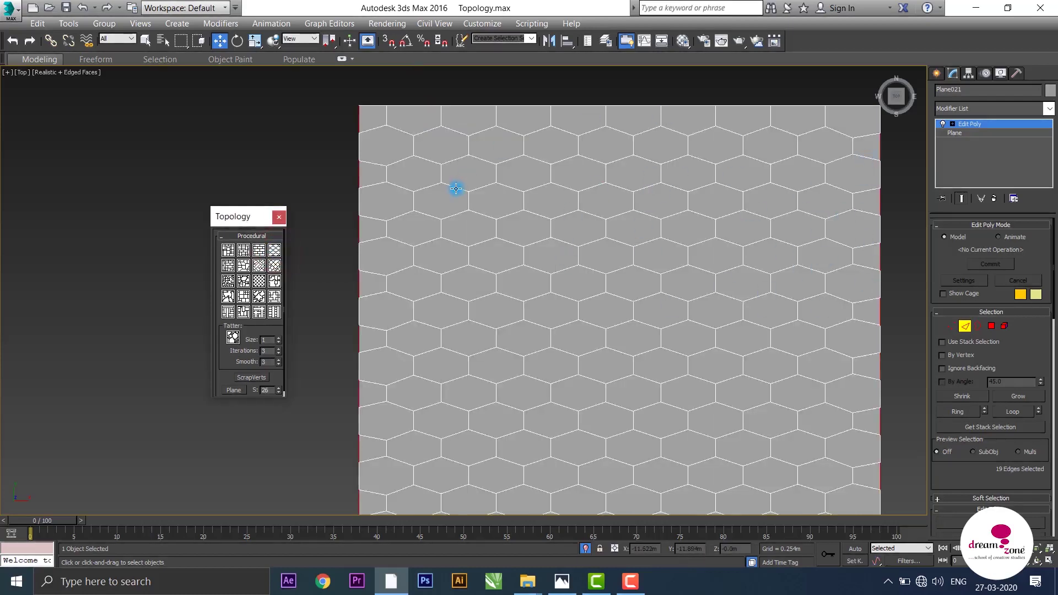
- Undo and reapply Hive twice from different top-left edges until satisfied
{"action": "key", "text": "ctrl+z"}
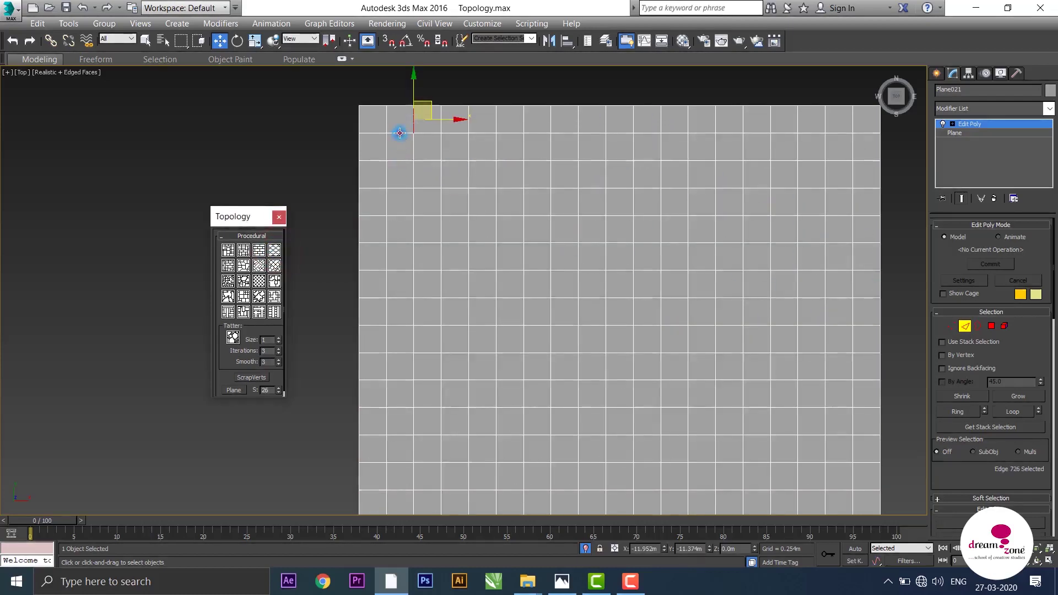
{"action": "left_click", "coordinate": [400, 132]}
{"action": "left_click", "coordinate": [274, 250]}
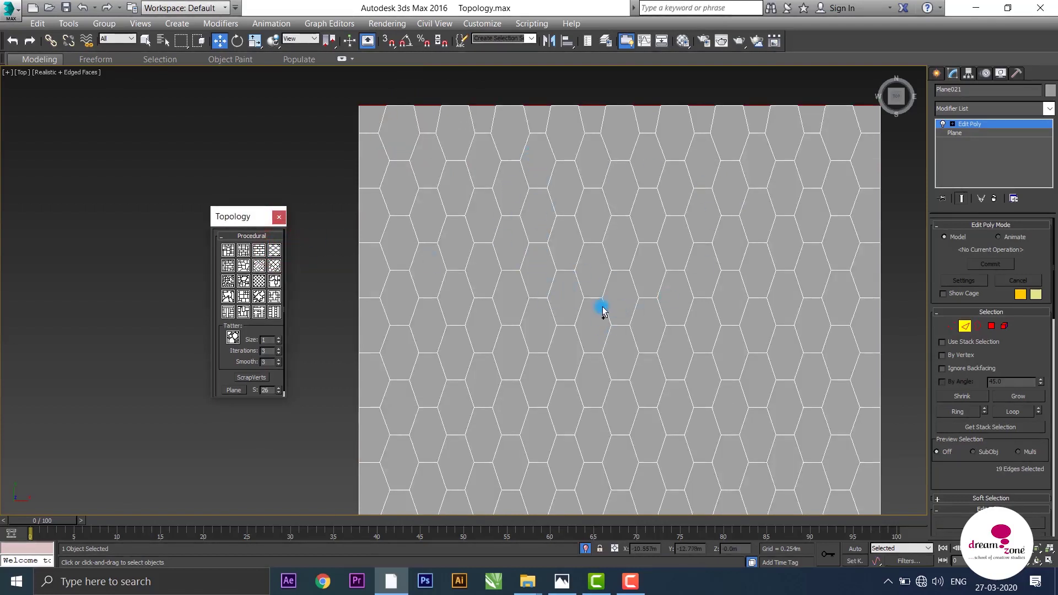
{"action": "key", "text": "ctrl+z"}
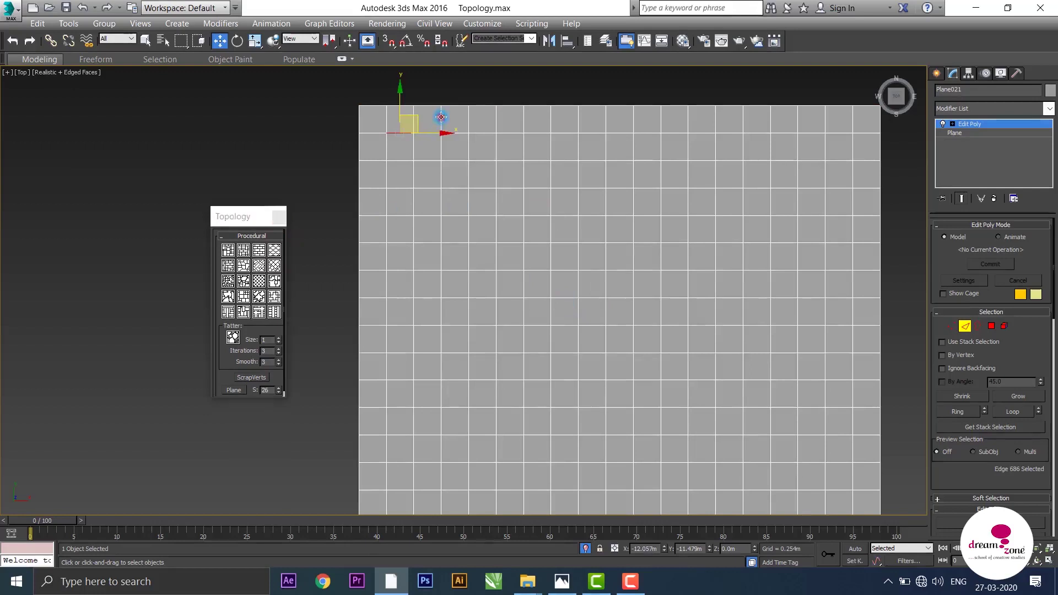
{"action": "left_click", "coordinate": [441, 117]}
{"action": "left_click", "coordinate": [274, 250]}
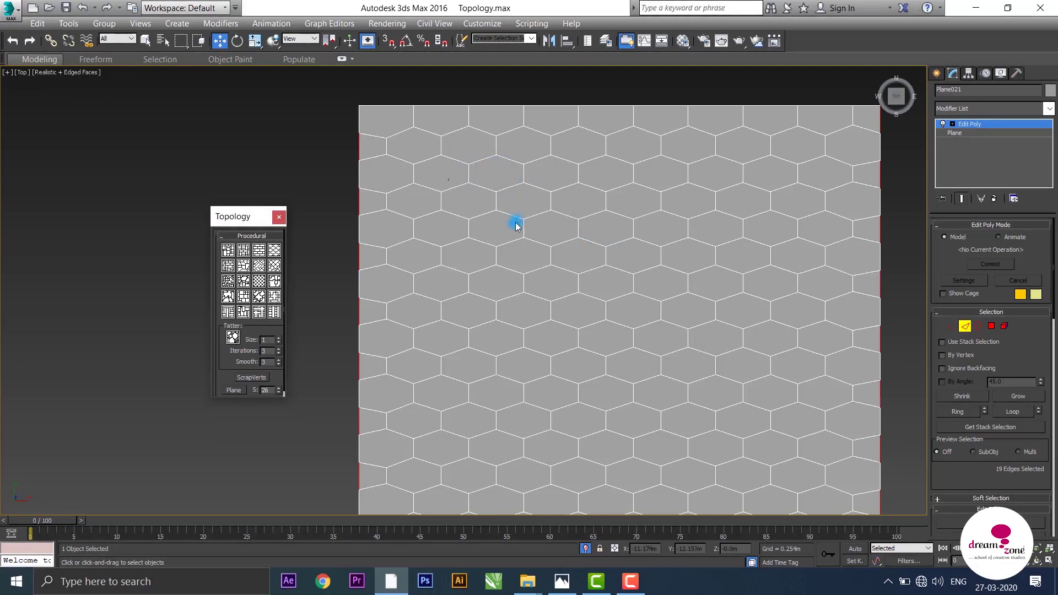
- Undo the hexagon topology back to the plain 19 × 19 square grid and show the Plane's base parameters
{"action": "key", "text": "ctrl+z"}
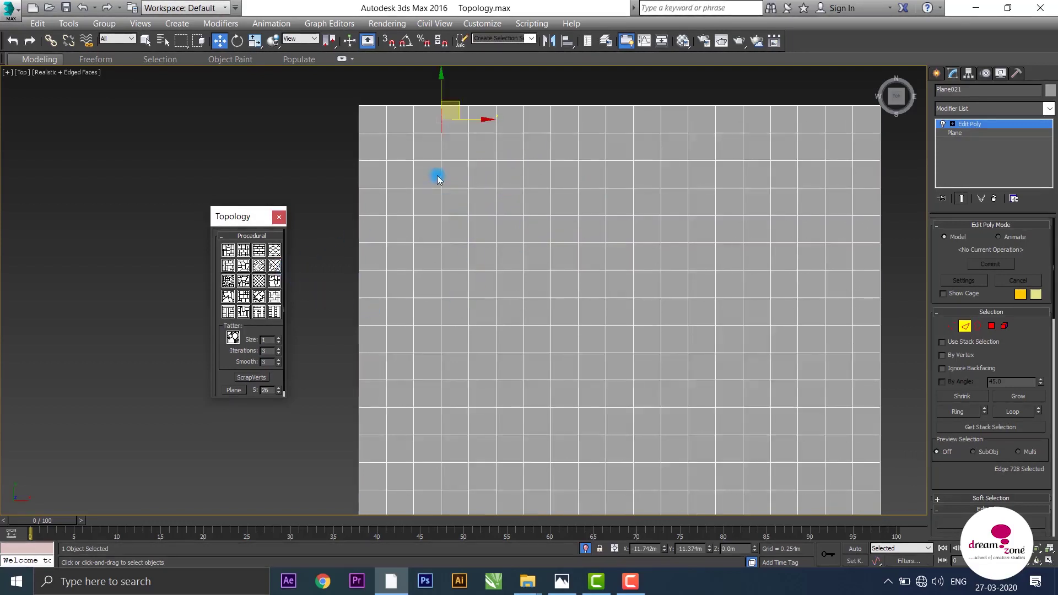
{"action": "left_click", "coordinate": [274, 250]}
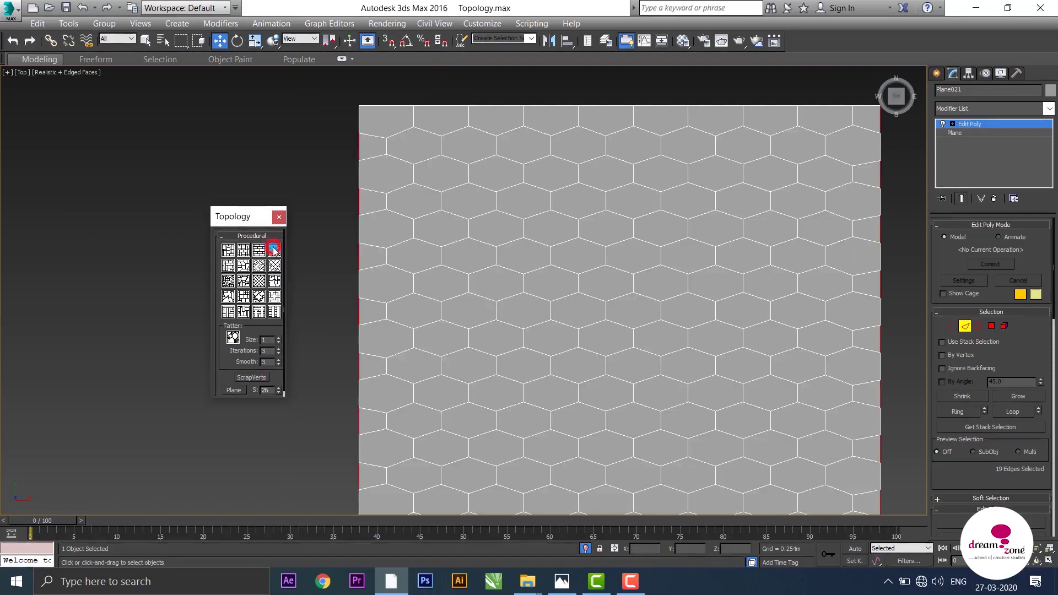
{"action": "key", "text": "ctrl+z"}
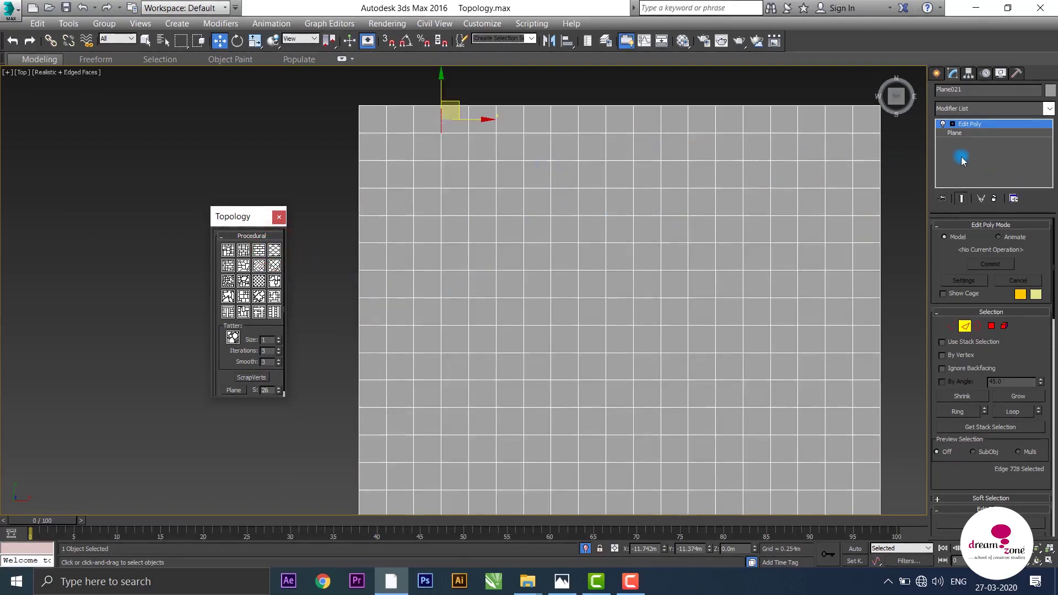
{"action": "left_click", "coordinate": [969, 133]}
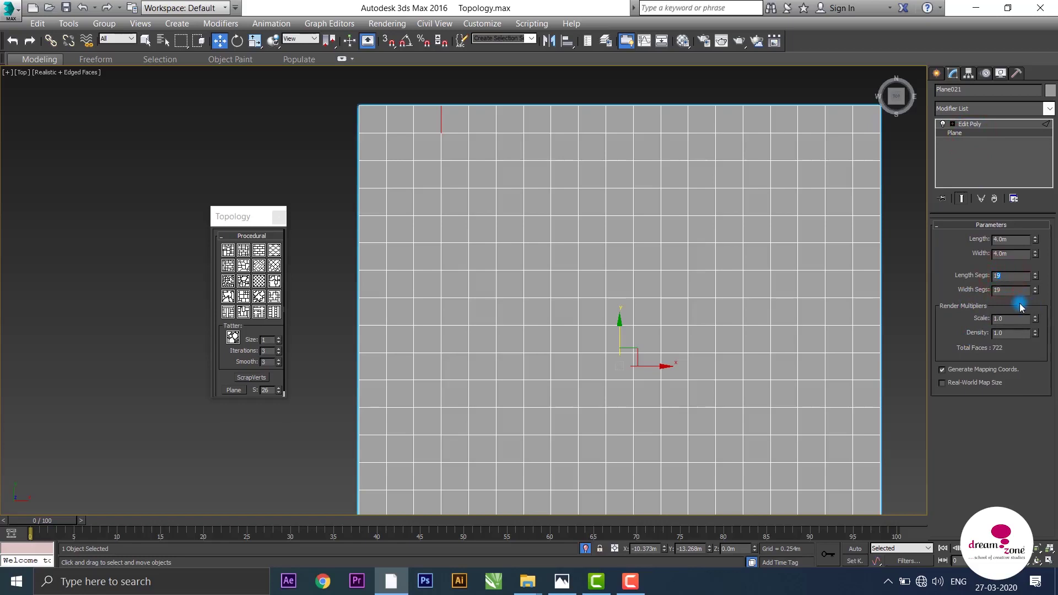
- Try 15 length segments with the hexagon tile pattern, then undo it
{"action": "type", "text": "15"}
{"action": "key", "text": "Return"}
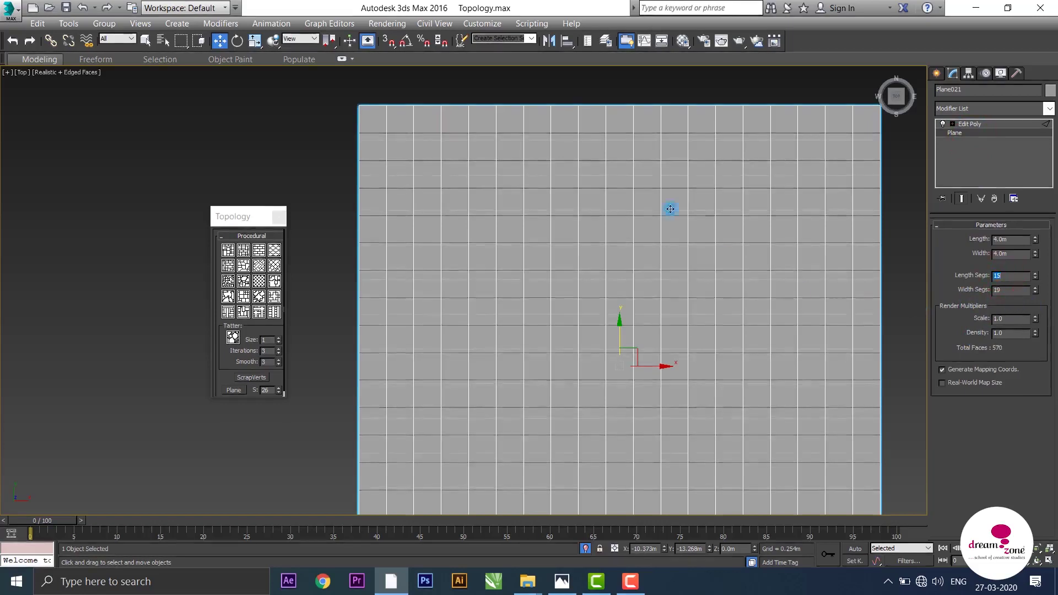
{"action": "scroll", "coordinate": [639, 226], "scroll_direction": "down", "scroll_amount": 2}
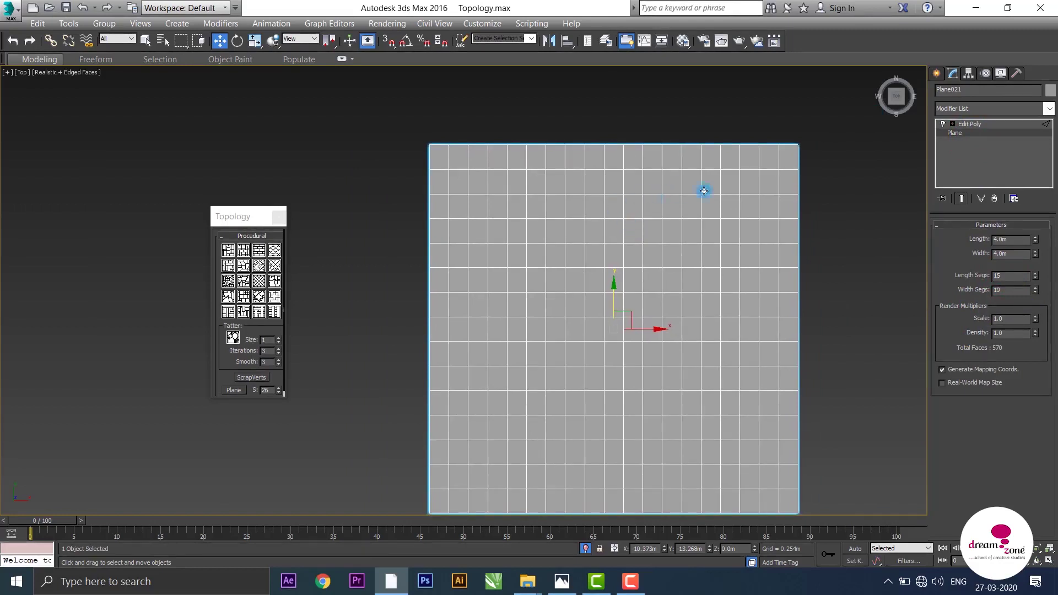
{"action": "left_click", "coordinate": [968, 124]}
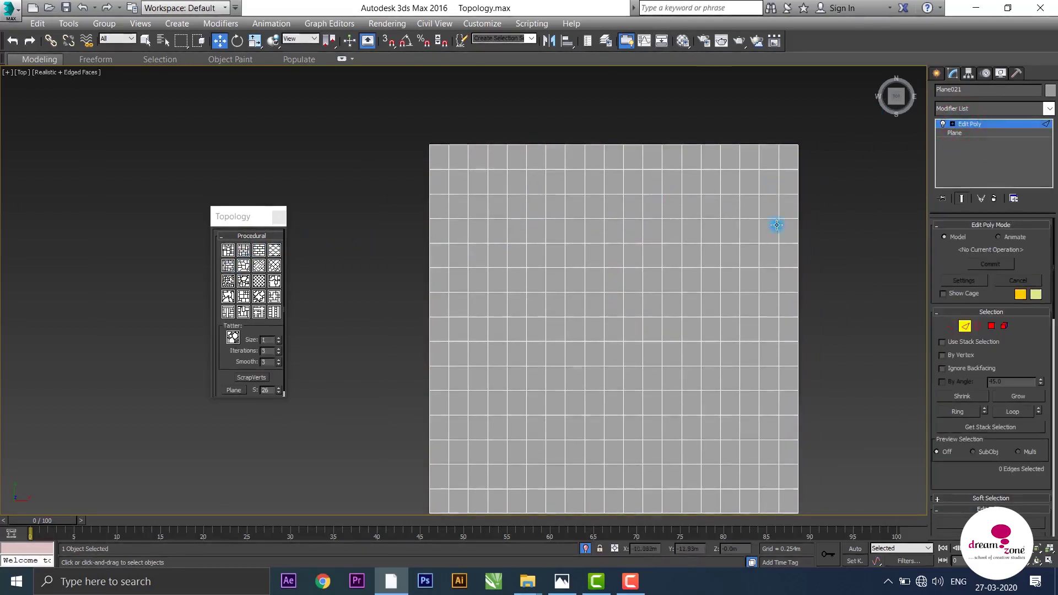
{"action": "left_click", "coordinate": [488, 186]}
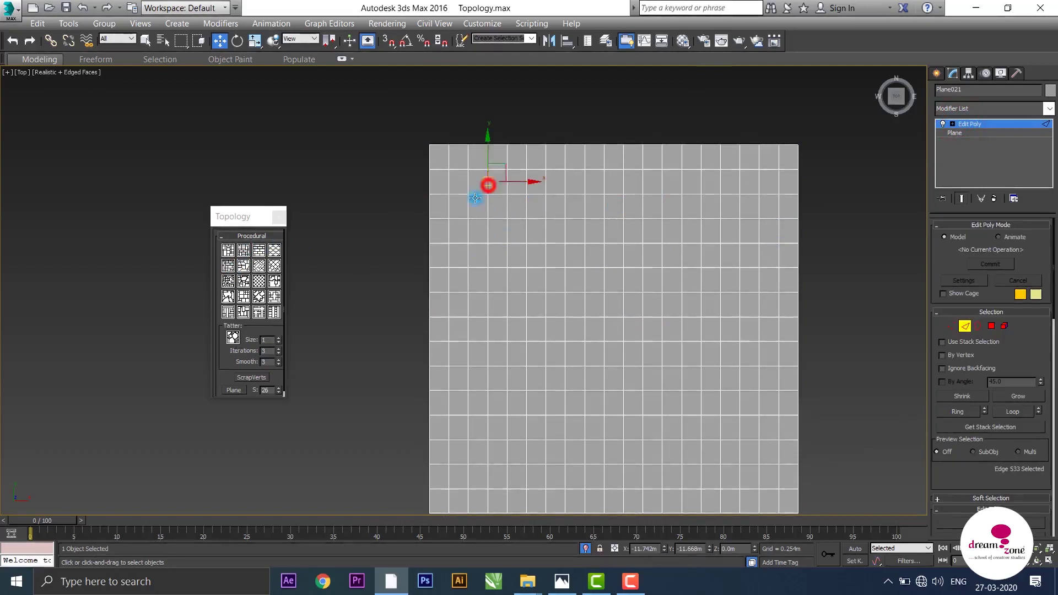
{"action": "left_click", "coordinate": [274, 249]}
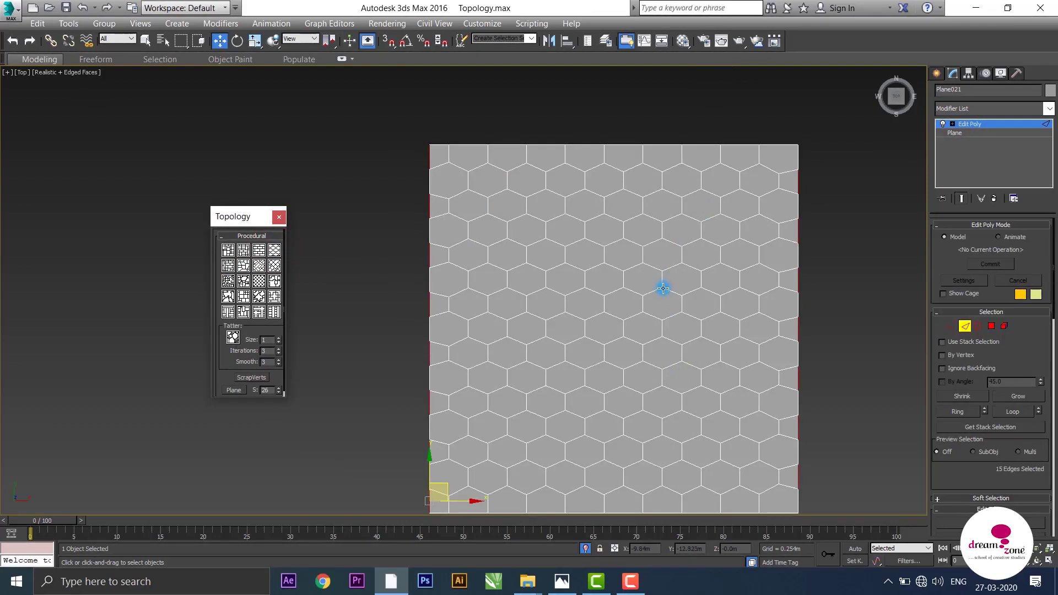
{"action": "key", "text": "ctrl+z"}
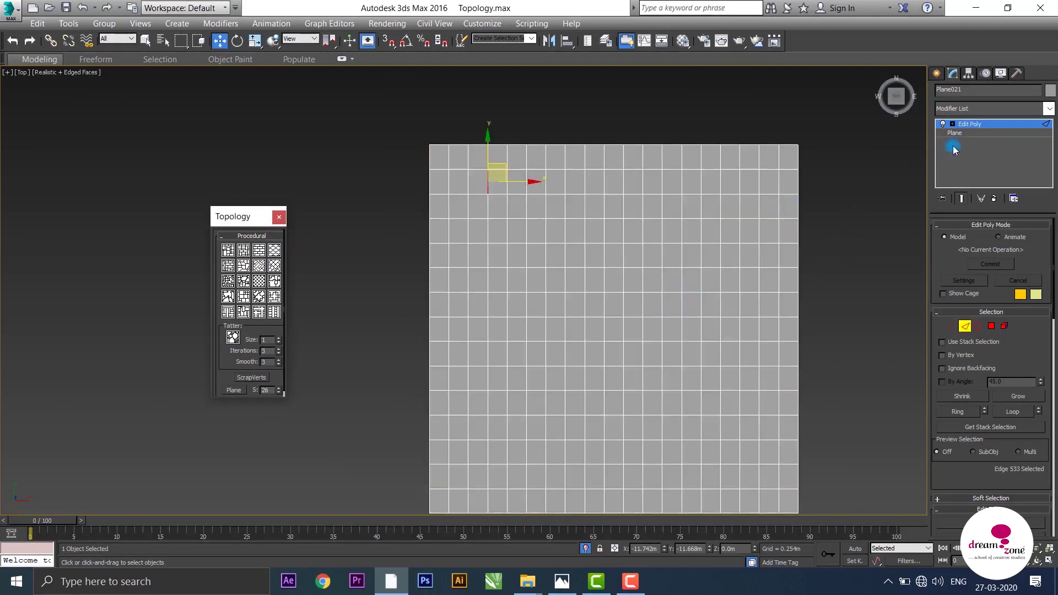
{"action": "left_click", "coordinate": [958, 134]}
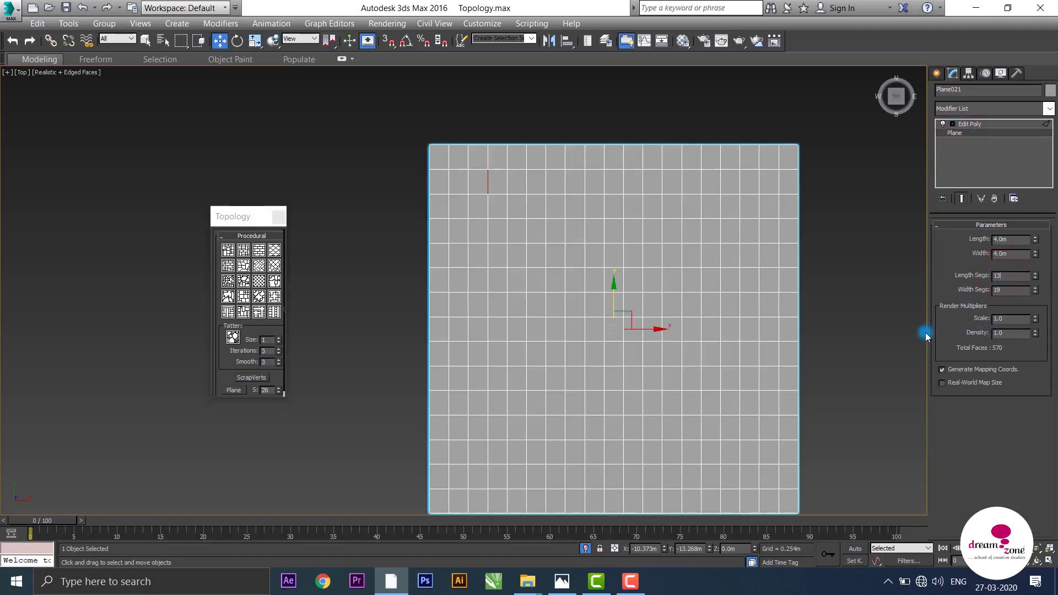
- Set Length Segs to 13 and apply the hexagon tile topology to the grid
{"action": "key", "text": "Return"}
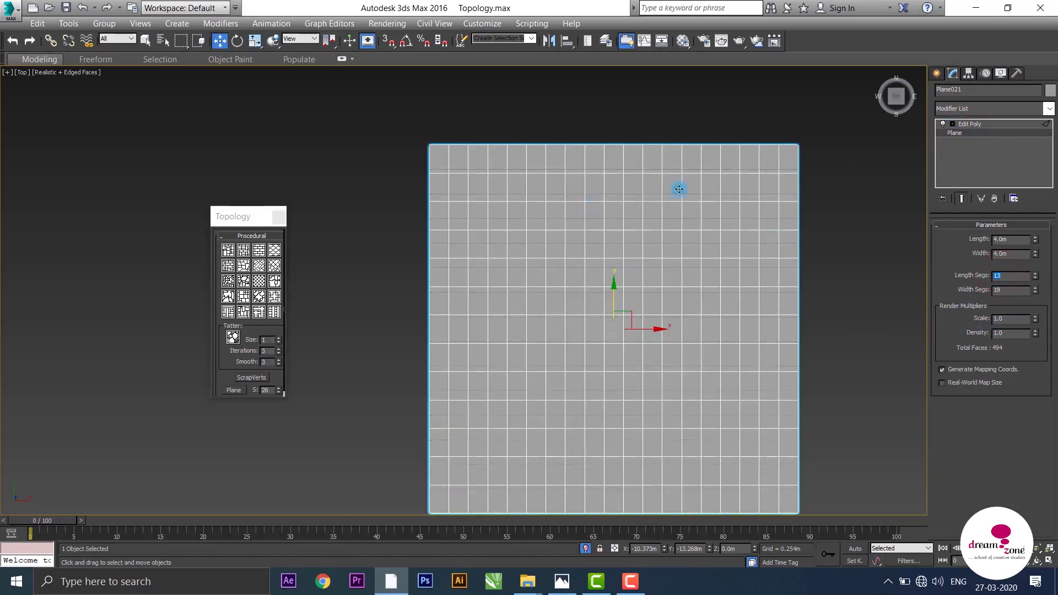
{"action": "left_click", "coordinate": [997, 128]}
{"action": "left_click", "coordinate": [527, 190]}
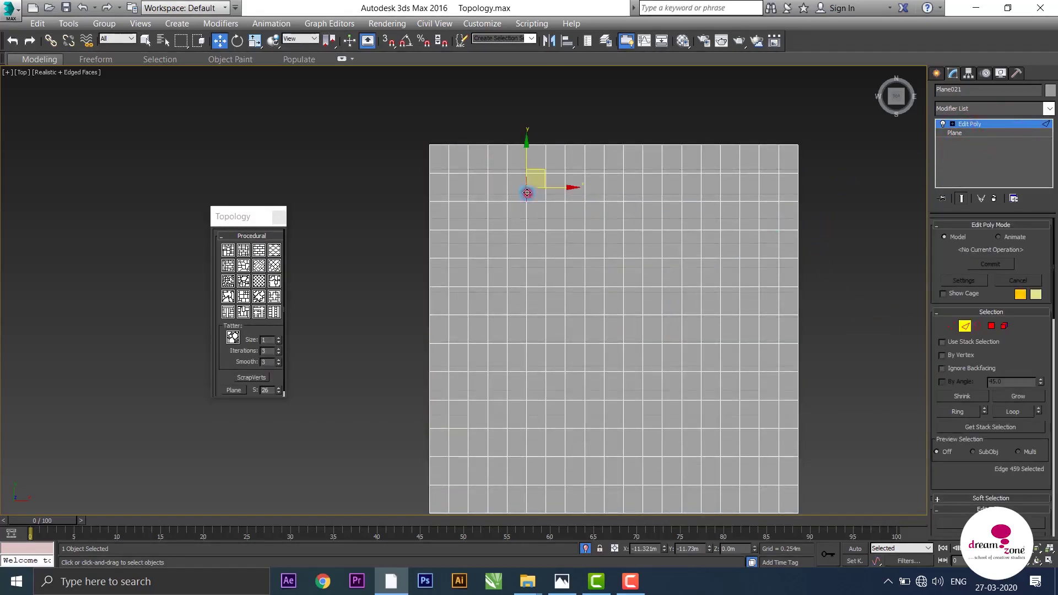
{"action": "left_click", "coordinate": [275, 251]}
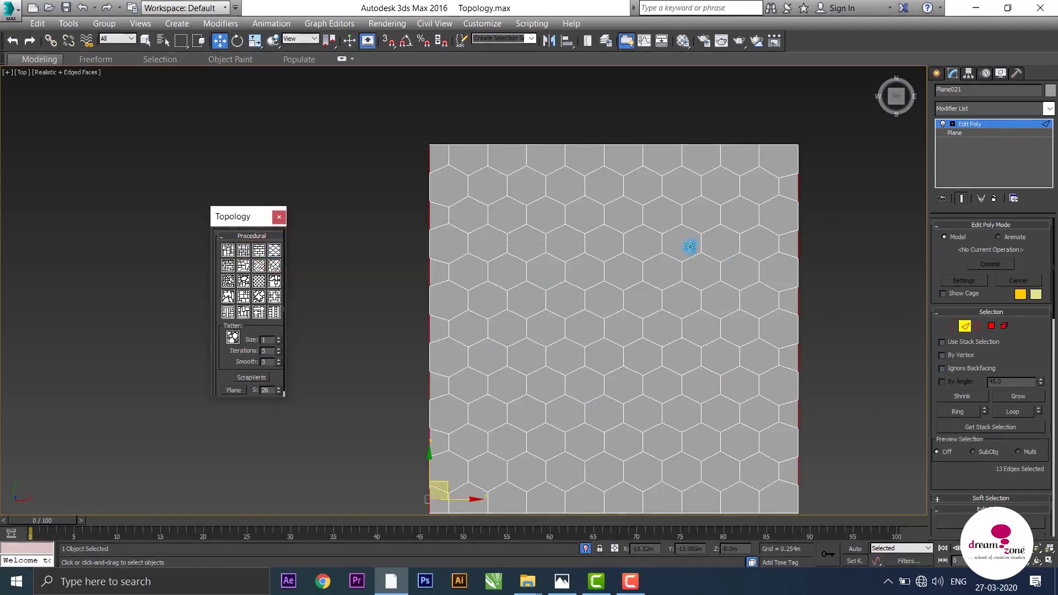
{"action": "left_click", "coordinate": [950, 138]}
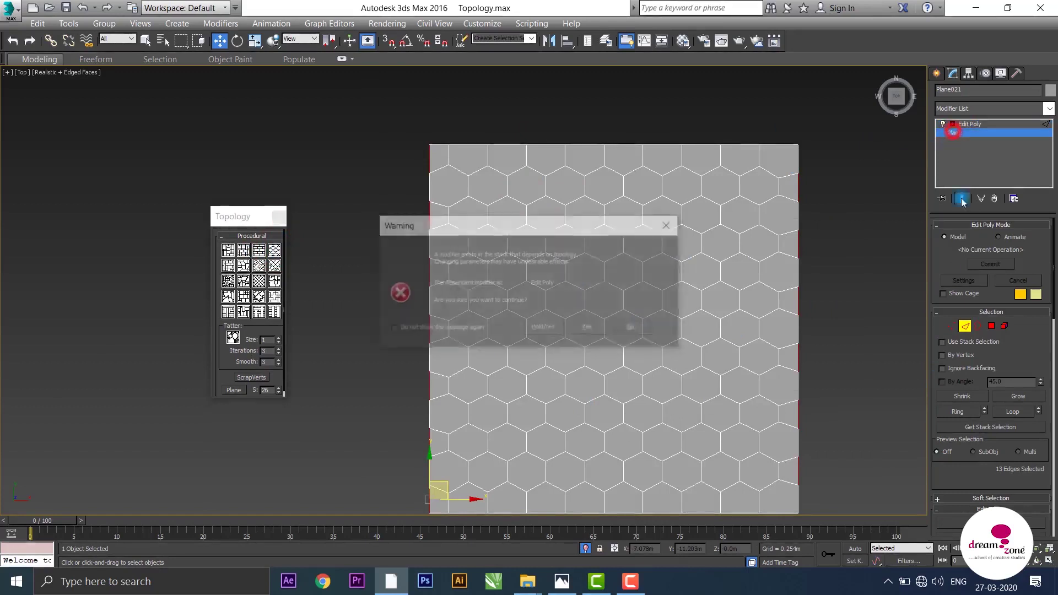
{"action": "left_click", "coordinate": [588, 328]}
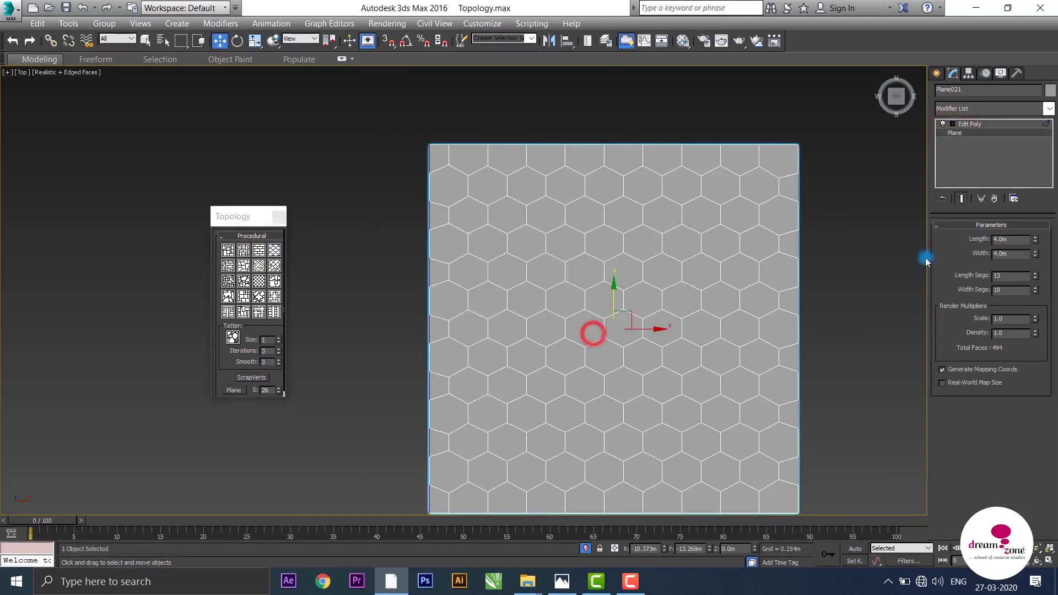
- Inspect the 13-segment hexagon pattern, then undo it back to the square grid
{"action": "left_click", "coordinate": [1002, 275]}
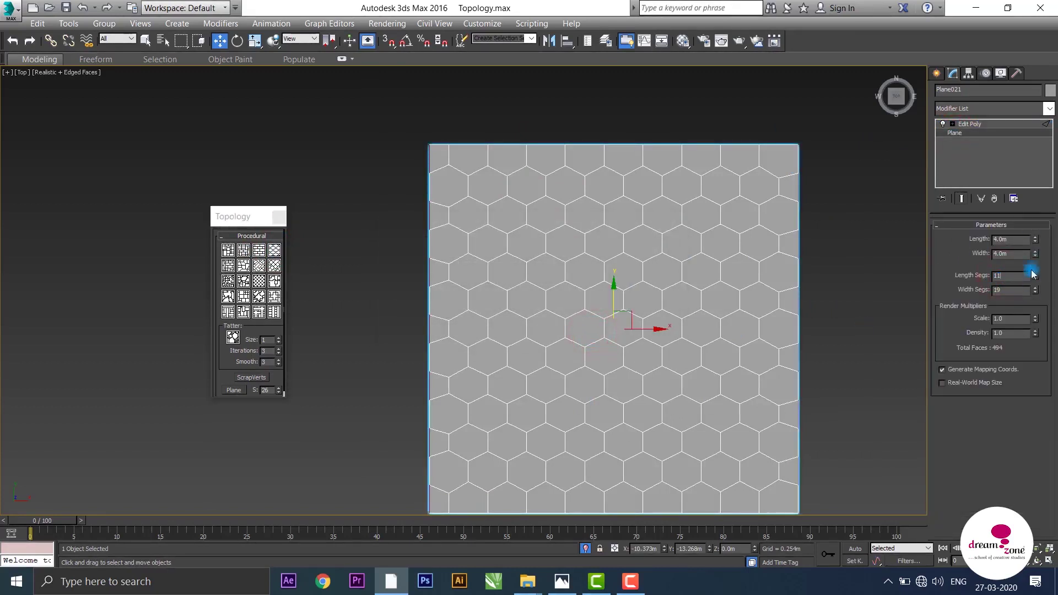
{"action": "left_click", "coordinate": [987, 126]}
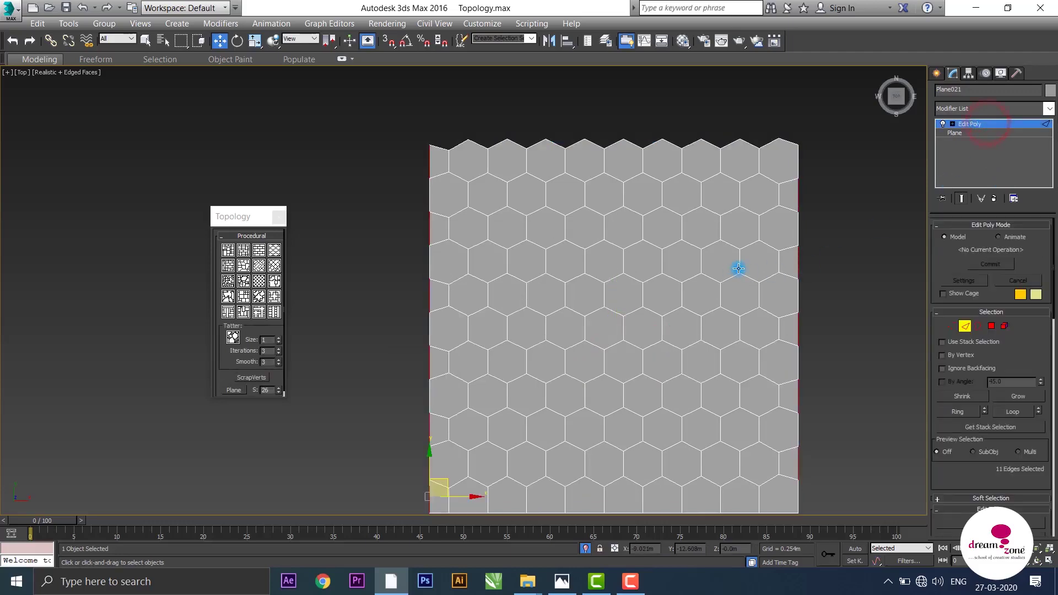
{"action": "scroll", "coordinate": [738, 259], "scroll_direction": "down", "scroll_amount": 2}
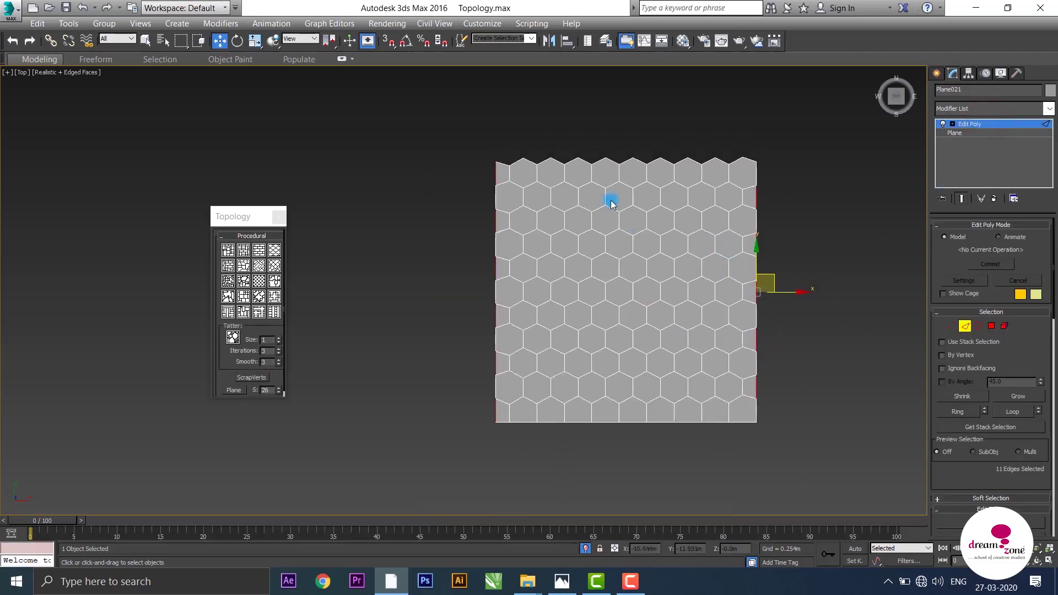
{"action": "scroll", "coordinate": [611, 201], "scroll_direction": "up", "scroll_amount": 3}
{"action": "mouse_move", "coordinate": [611, 201]}
{"action": "middle_mouse_down"}
{"action": "mouse_move", "coordinate": [635, 272]}
{"action": "mouse_move", "coordinate": [603, 237]}
{"action": "middle_mouse_up"}
{"action": "scroll", "coordinate": [635, 271], "scroll_direction": "down", "scroll_amount": 2}
{"action": "scroll", "coordinate": [633, 279], "scroll_direction": "up", "scroll_amount": 2}
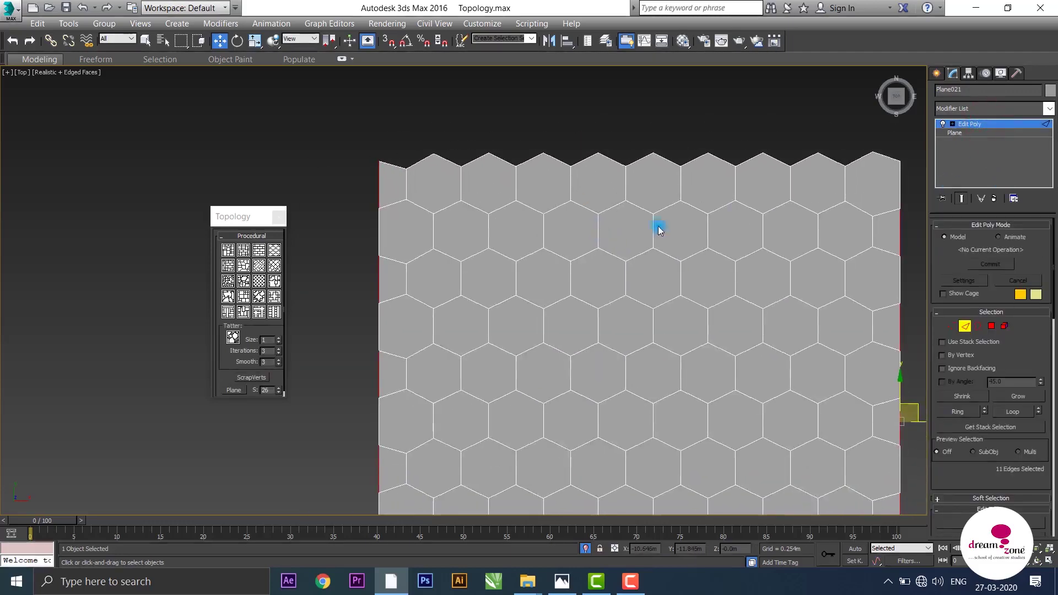
{"action": "scroll", "coordinate": [790, 275], "scroll_direction": "down", "scroll_amount": 1}
{"action": "scroll", "coordinate": [755, 253], "scroll_direction": "down", "scroll_amount": 1}
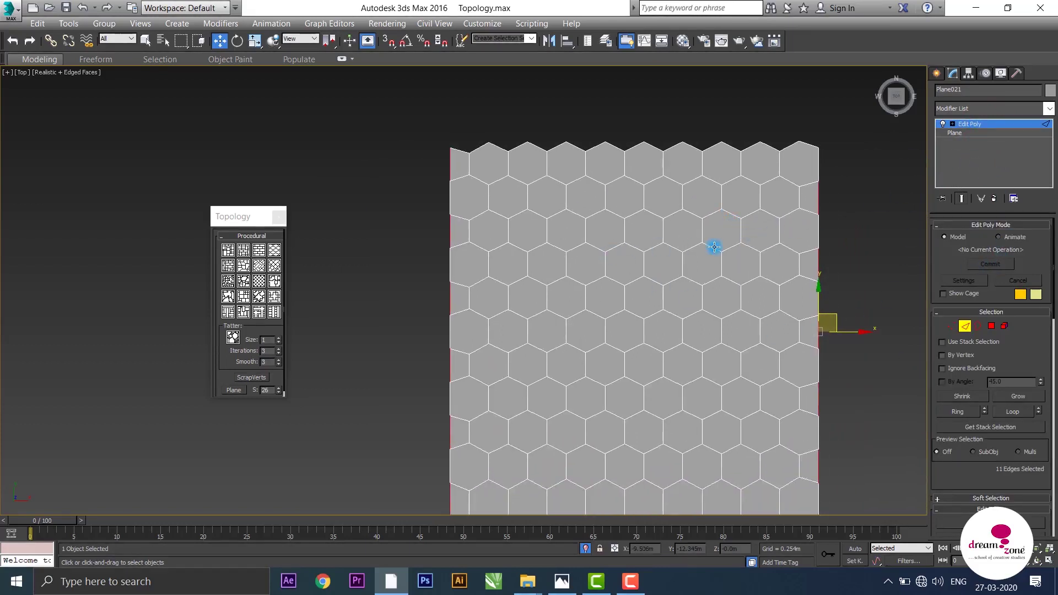
{"action": "key", "text": "ctrl+z"}
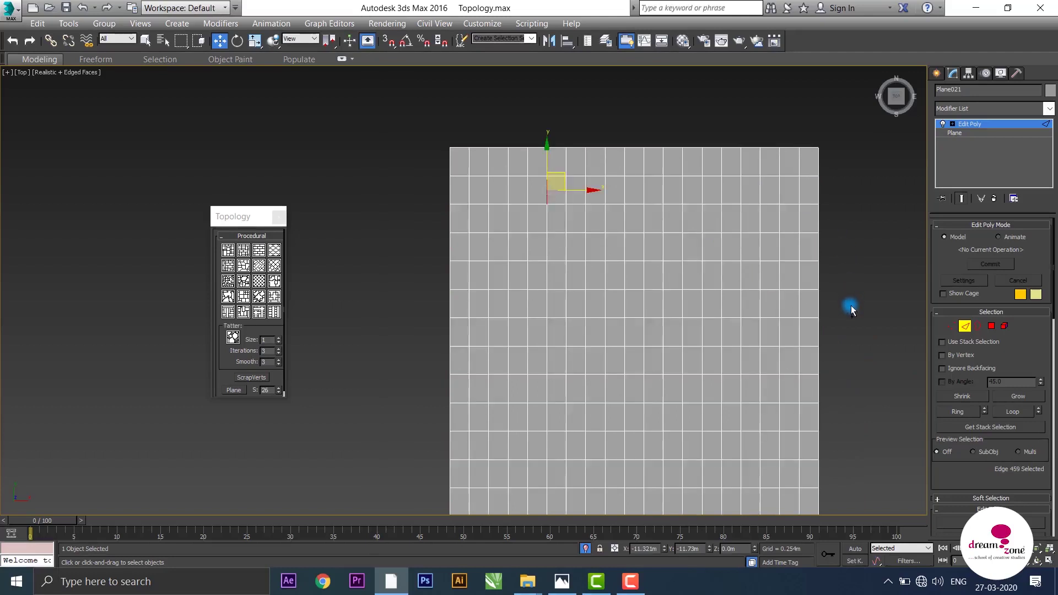
- Set Length Segs to 11, reapply the hexagon topology and frame the whole plane
{"action": "left_click", "coordinate": [974, 135]}
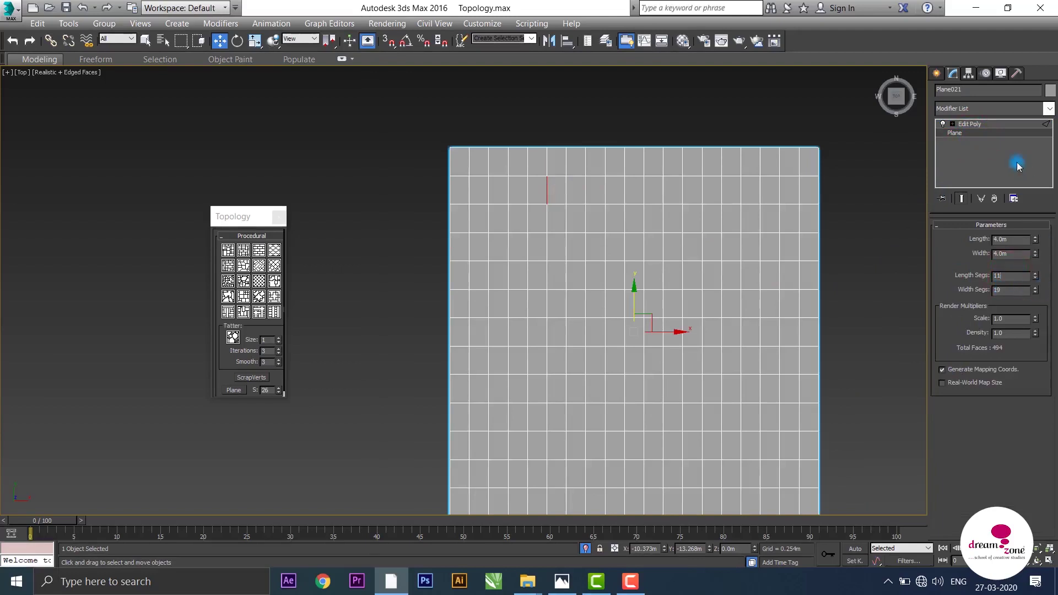
{"action": "left_click", "coordinate": [964, 123]}
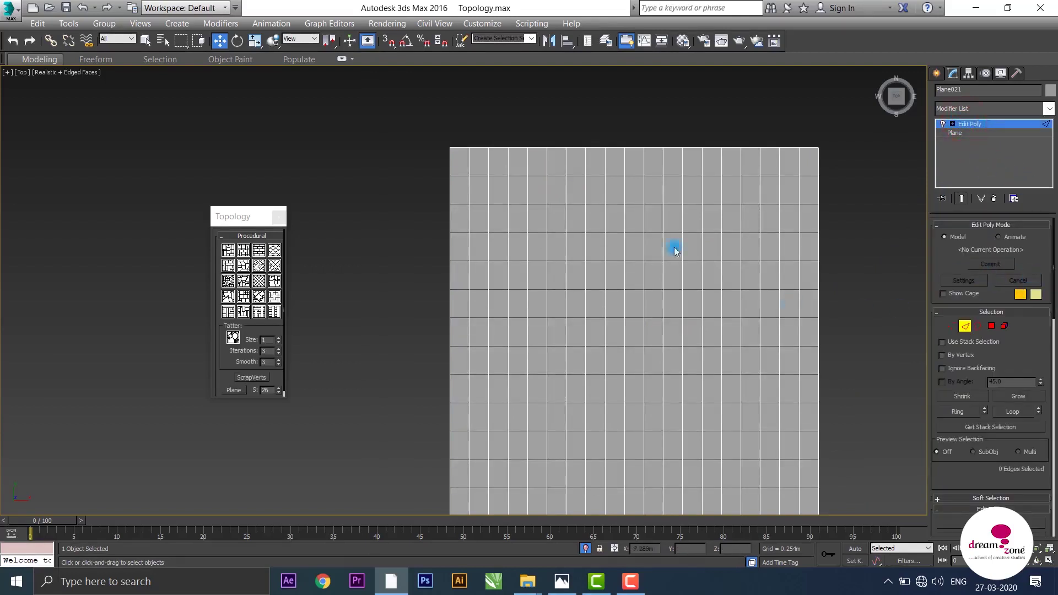
{"action": "scroll", "coordinate": [548, 174], "scroll_direction": "up", "scroll_amount": 4}
{"action": "left_click", "coordinate": [544, 162]}
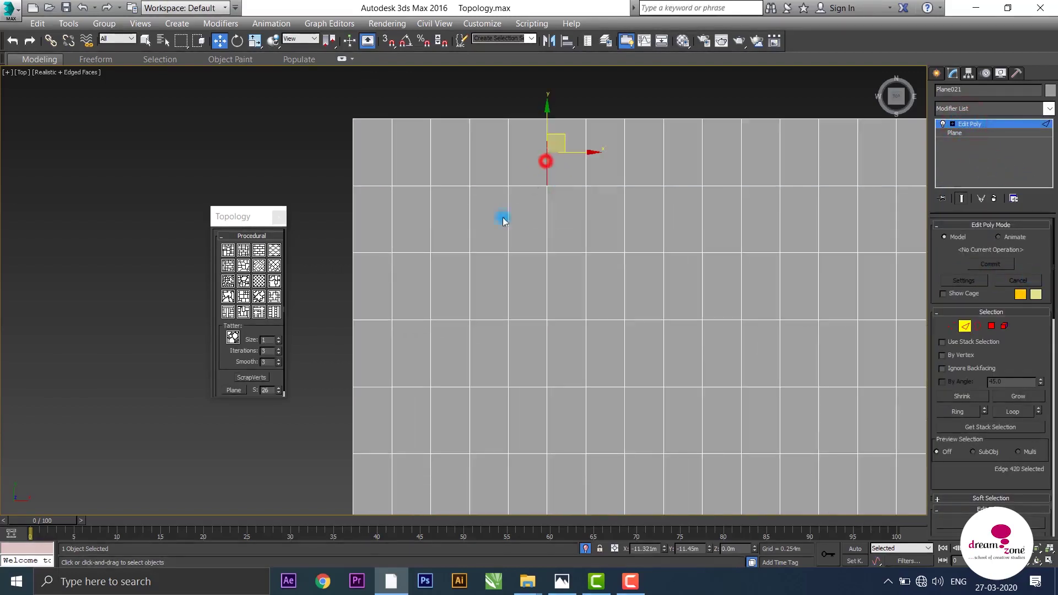
{"action": "left_click", "coordinate": [274, 249]}
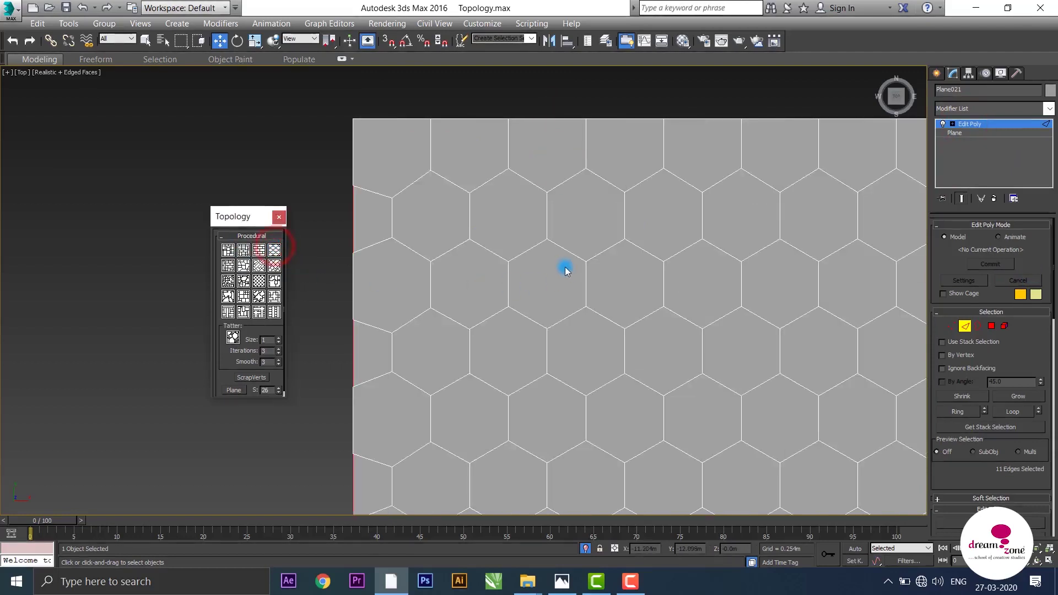
{"action": "scroll", "coordinate": [564, 266], "scroll_direction": "down", "scroll_amount": 4}
{"action": "middle_click_drag", "start_coordinate": [564, 267], "coordinate": [507, 204]}
{"action": "middle_click_drag", "start_coordinate": [571, 224], "coordinate": [567, 255]}
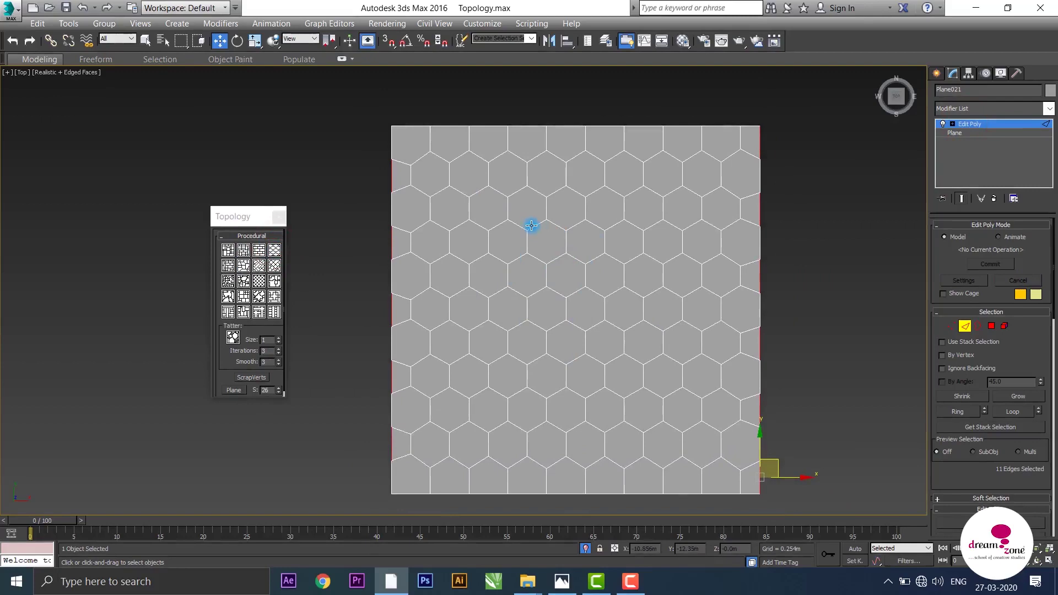
{"action": "scroll", "coordinate": [531, 224], "scroll_direction": "down", "scroll_amount": 6}
{"action": "left_click", "coordinate": [491, 259]}
{"action": "scroll", "coordinate": [539, 172], "scroll_direction": "up", "scroll_amount": 6}
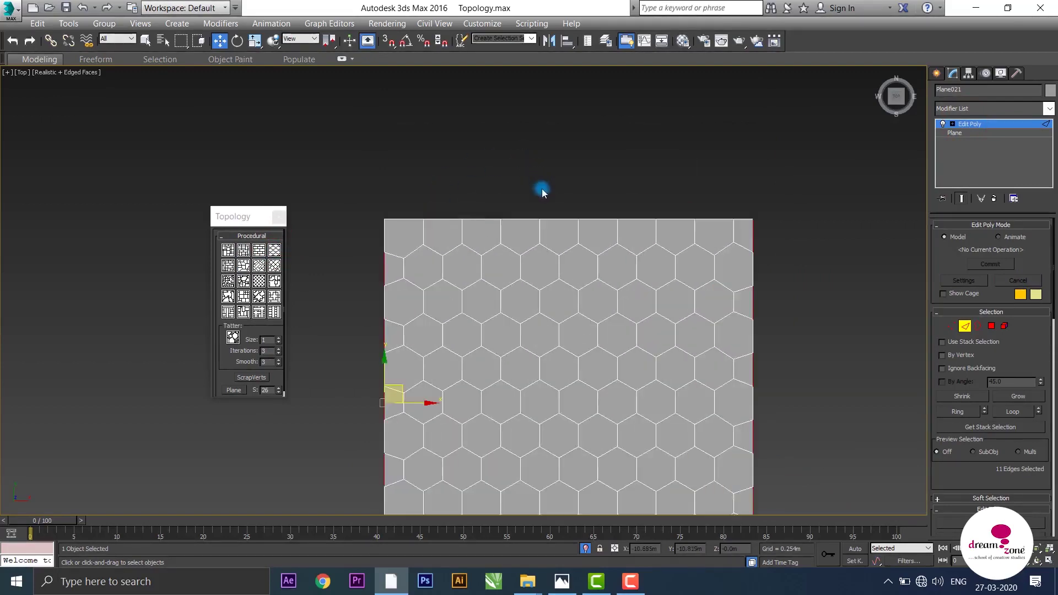
{"action": "middle_click_drag", "start_coordinate": [542, 191], "coordinate": [567, 143]}
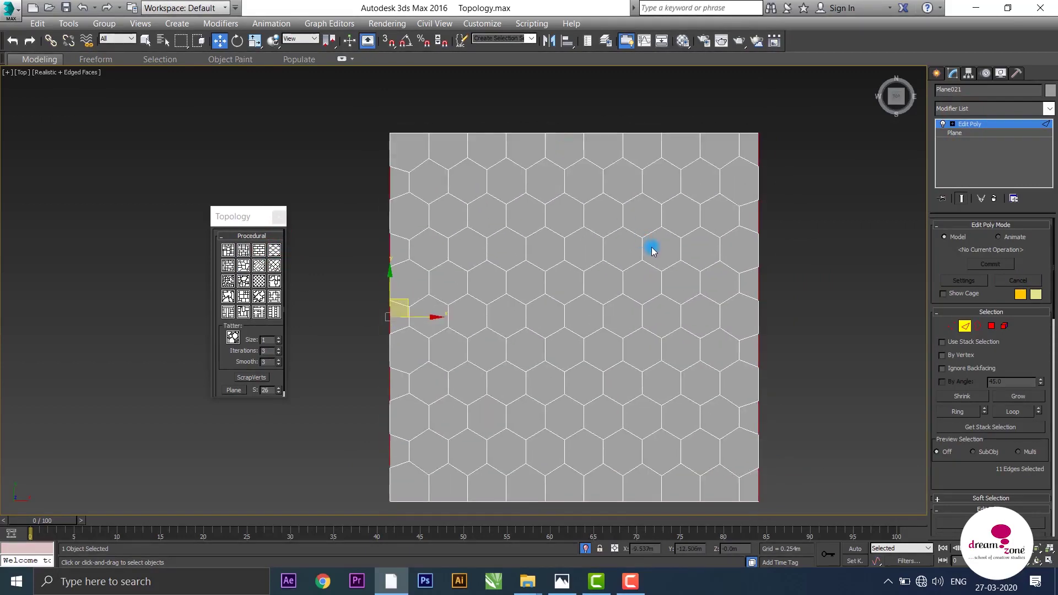
{"action": "scroll", "coordinate": [651, 251], "scroll_direction": "down", "scroll_amount": 2}
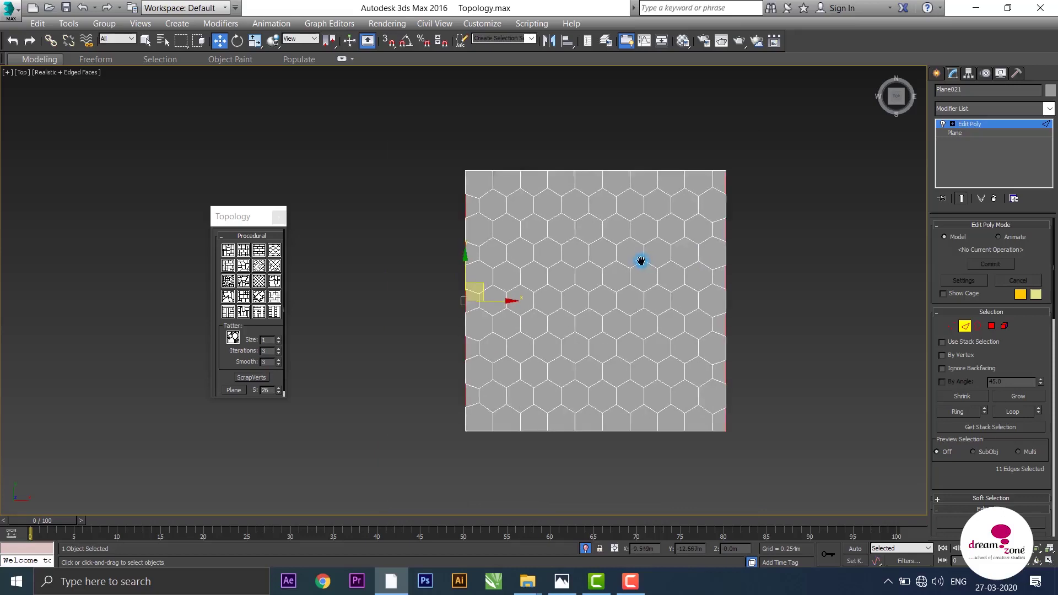
{"action": "middle_click_drag", "start_coordinate": [637, 260], "coordinate": [627, 254]}
{"action": "scroll", "coordinate": [589, 277], "scroll_direction": "down", "scroll_amount": 2}
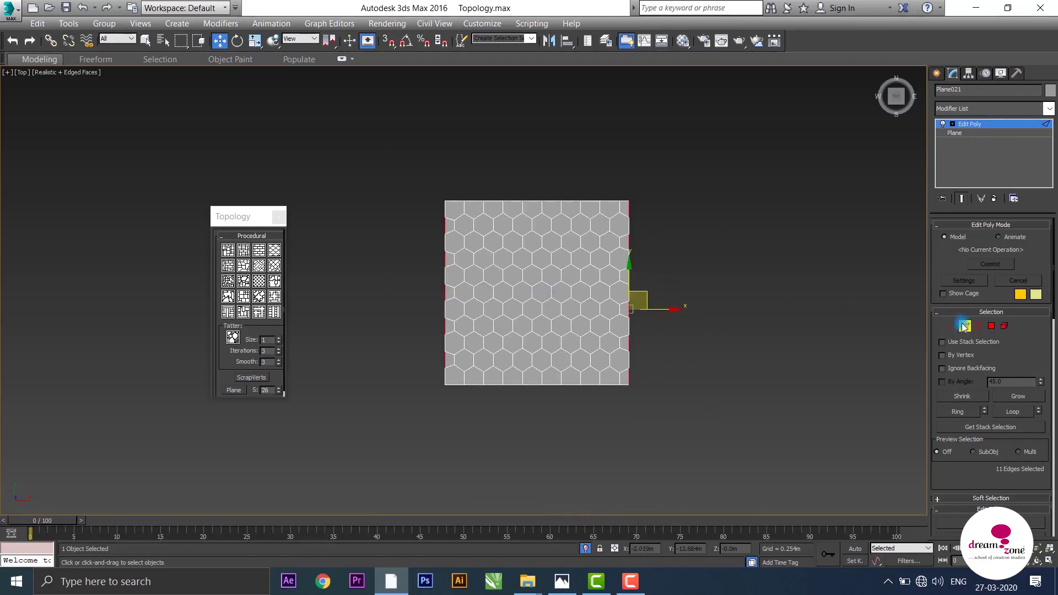
- Leave edge mode and select the whole hexagon plane
{"action": "left_click", "coordinate": [962, 325]}
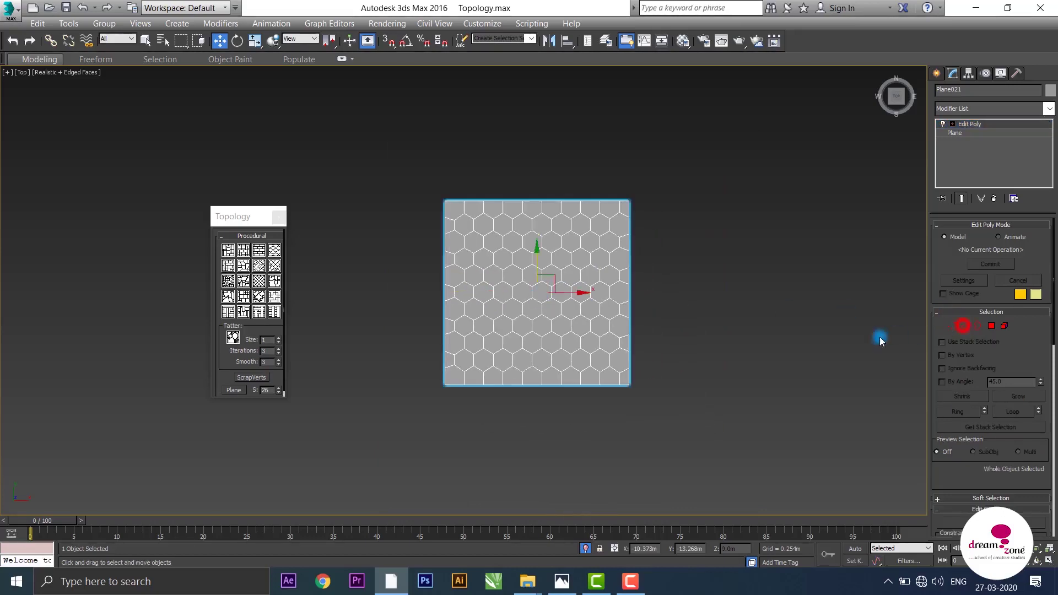
{"action": "left_click", "coordinate": [571, 292]}
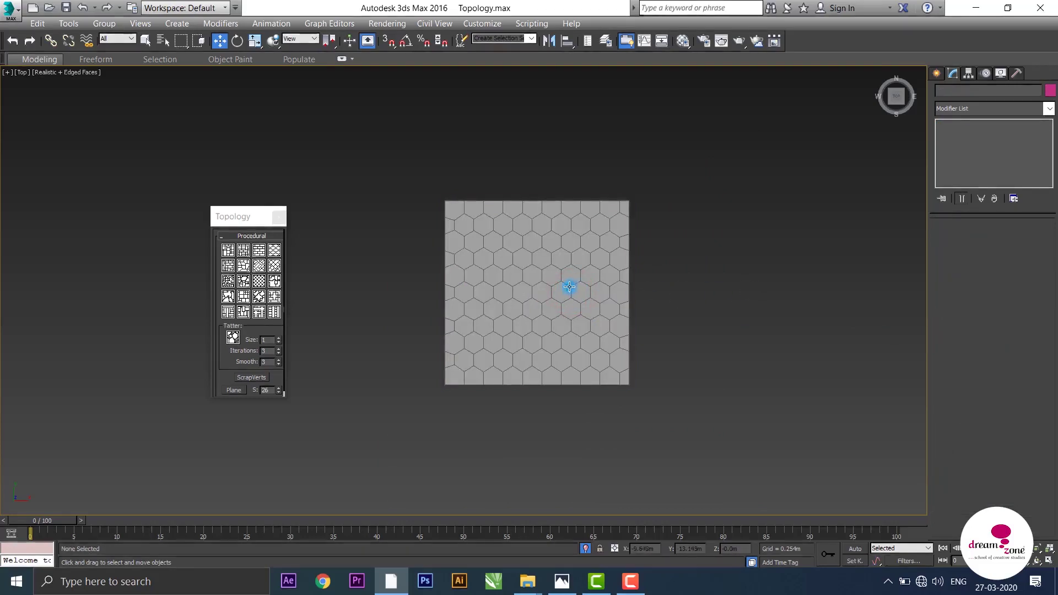
{"action": "left_click", "coordinate": [567, 288]}
{"action": "left_click", "coordinate": [564, 294]}
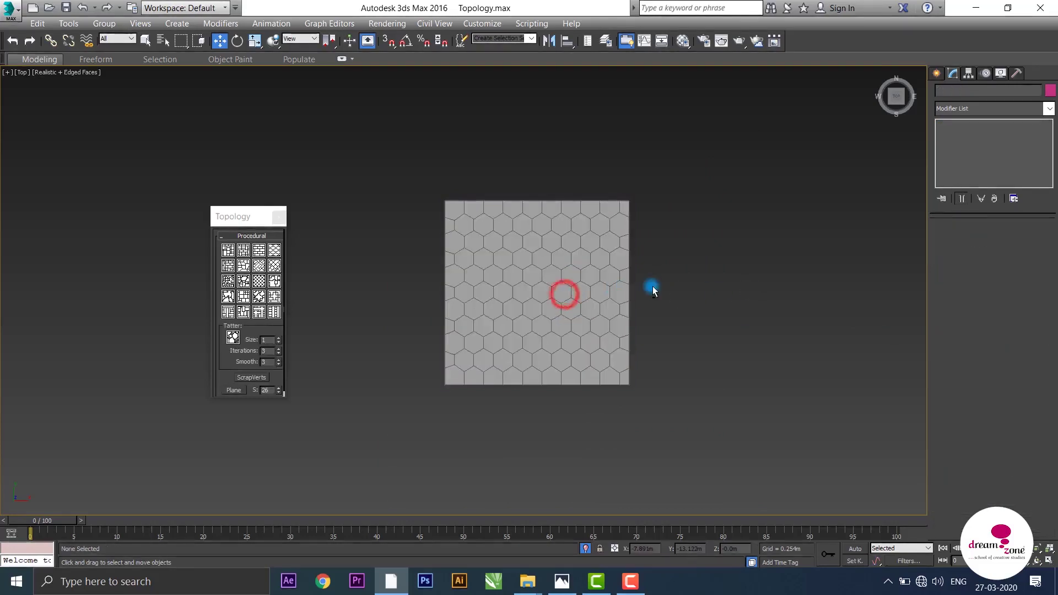
{"action": "left_click", "coordinate": [533, 295]}
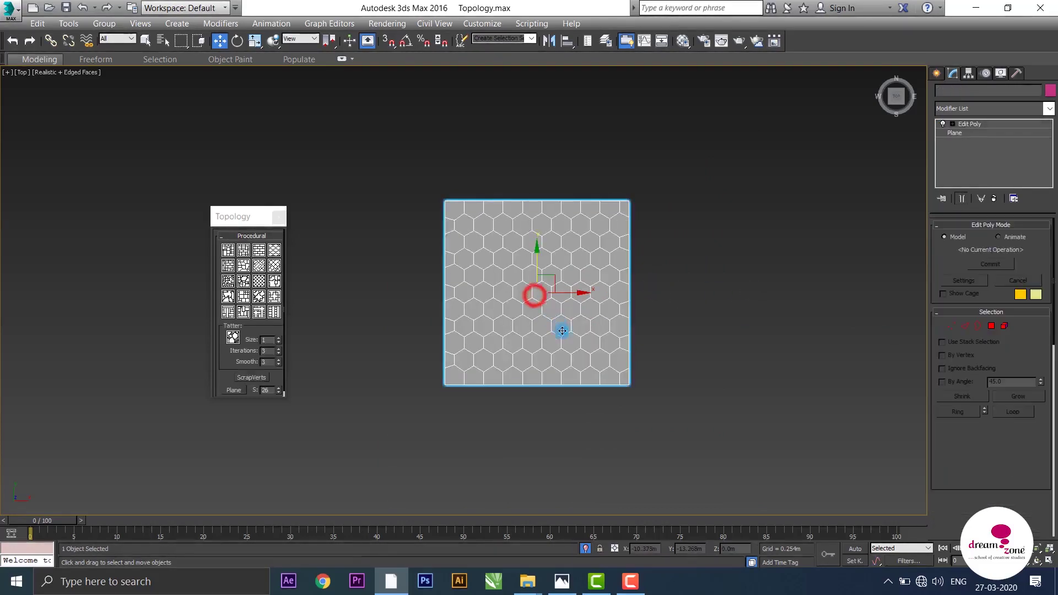
{"action": "left_click", "coordinate": [556, 292]}
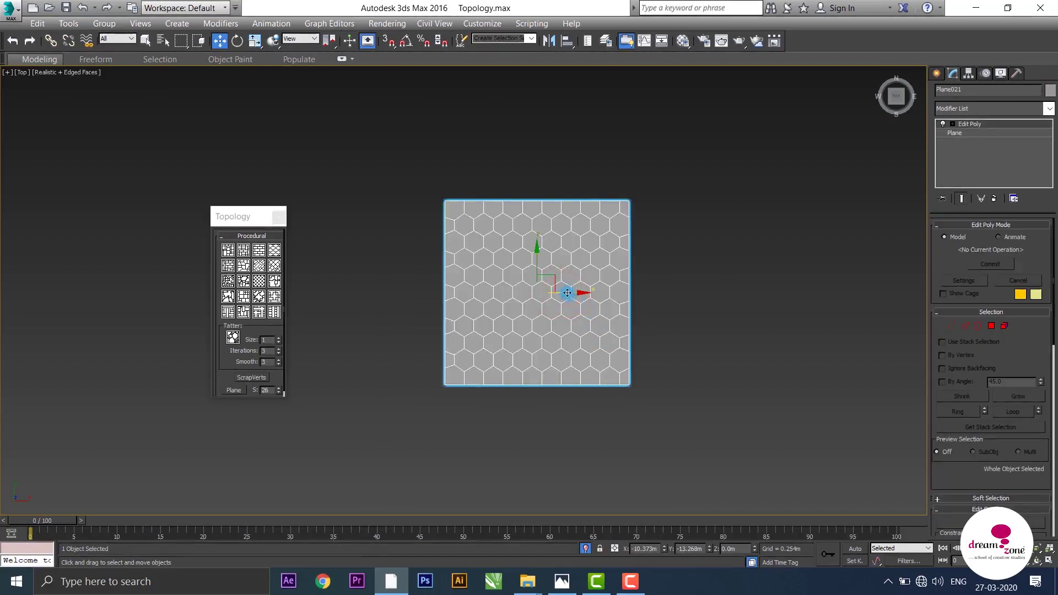
- Shift-drag a Copy of the plane to the right as Plane025, then reselect the original
{"action": "left_click_drag", "start_coordinate": [567, 292], "coordinate": [766, 294], "text": "shift"}
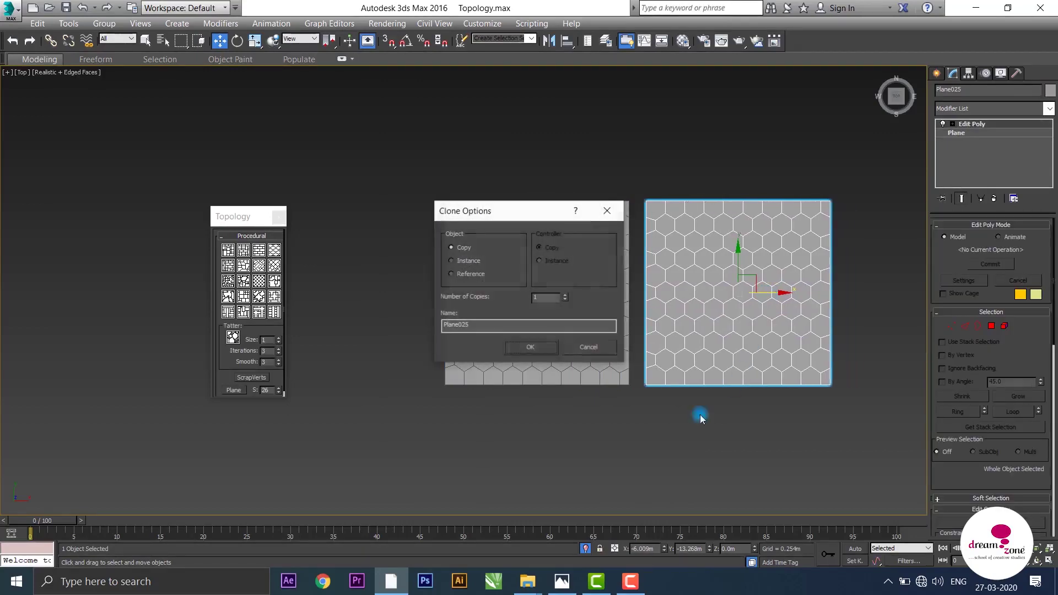
{"action": "left_click", "coordinate": [529, 348]}
{"action": "middle_click_drag", "start_coordinate": [559, 275], "coordinate": [564, 238]}
{"action": "scroll", "coordinate": [530, 277], "scroll_direction": "up", "scroll_amount": 5}
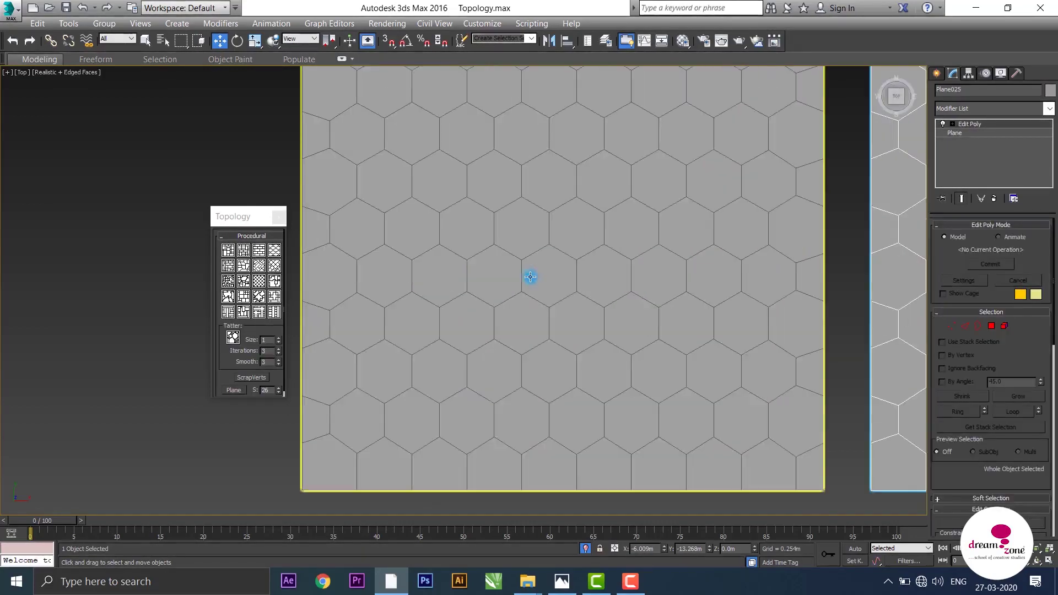
{"action": "scroll", "coordinate": [530, 276], "scroll_direction": "down", "scroll_amount": 3}
{"action": "middle_click_drag", "start_coordinate": [458, 371], "coordinate": [567, 249]}
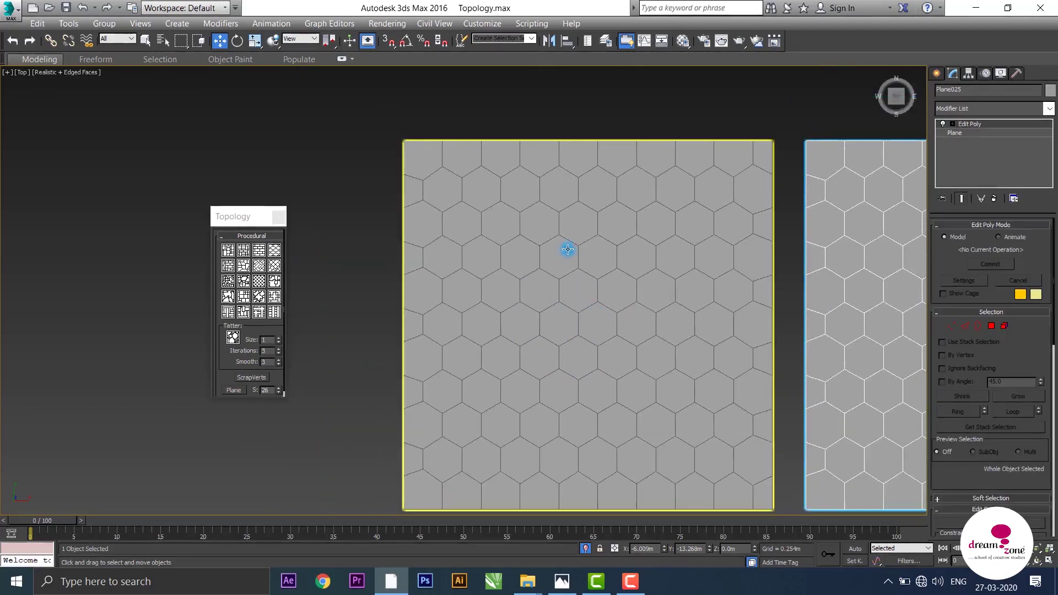
{"action": "left_click", "coordinate": [568, 249]}
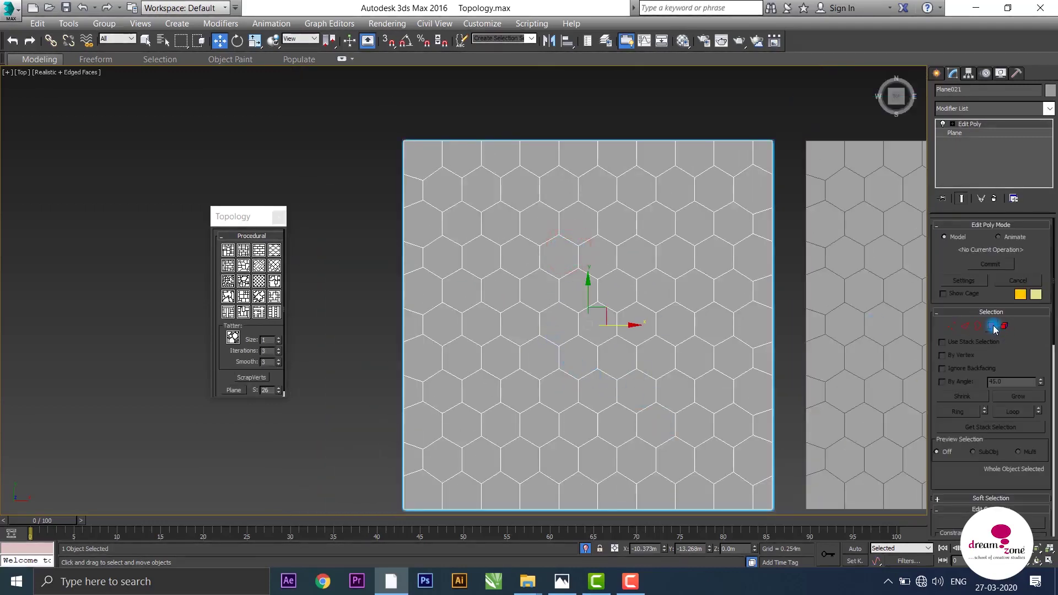
- Inset all 110 hexagon polygons of Plane021 By Polygon by 0.03m
{"action": "left_click", "coordinate": [993, 327]}
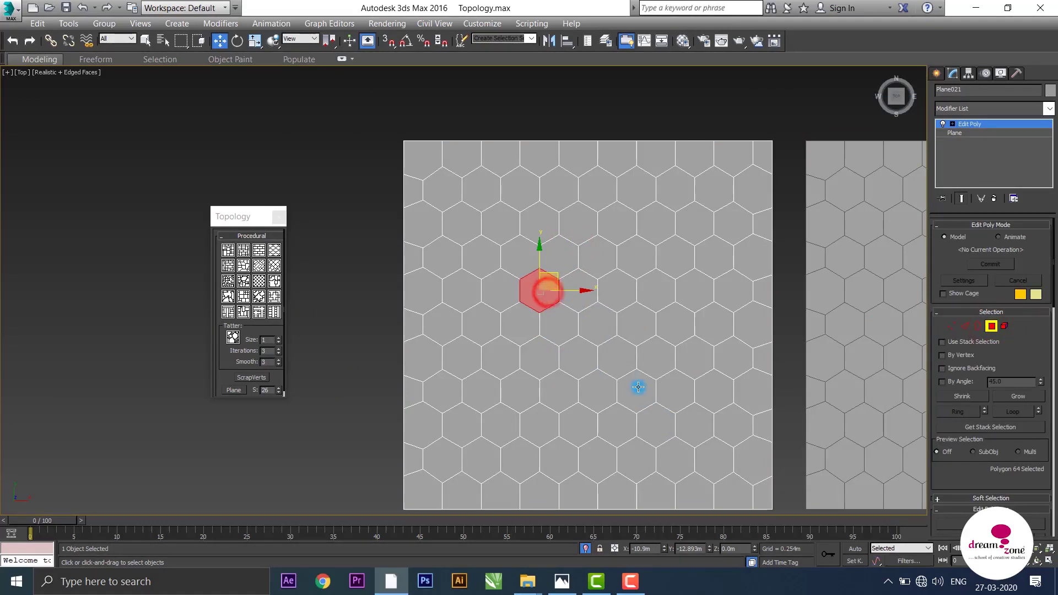
{"action": "key", "text": "ctrl+a"}
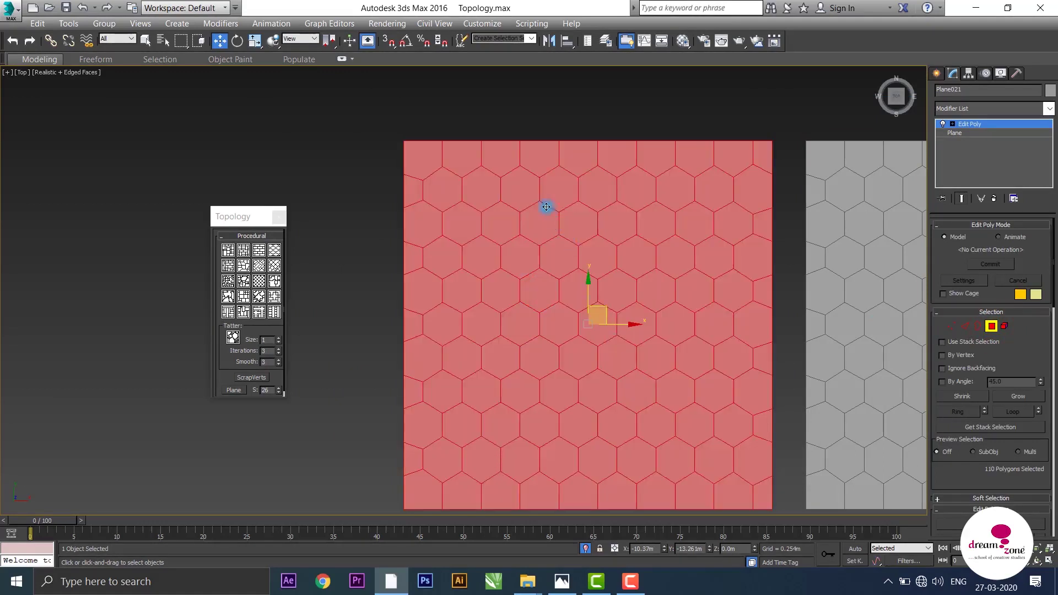
{"action": "right_click", "coordinate": [540, 194]}
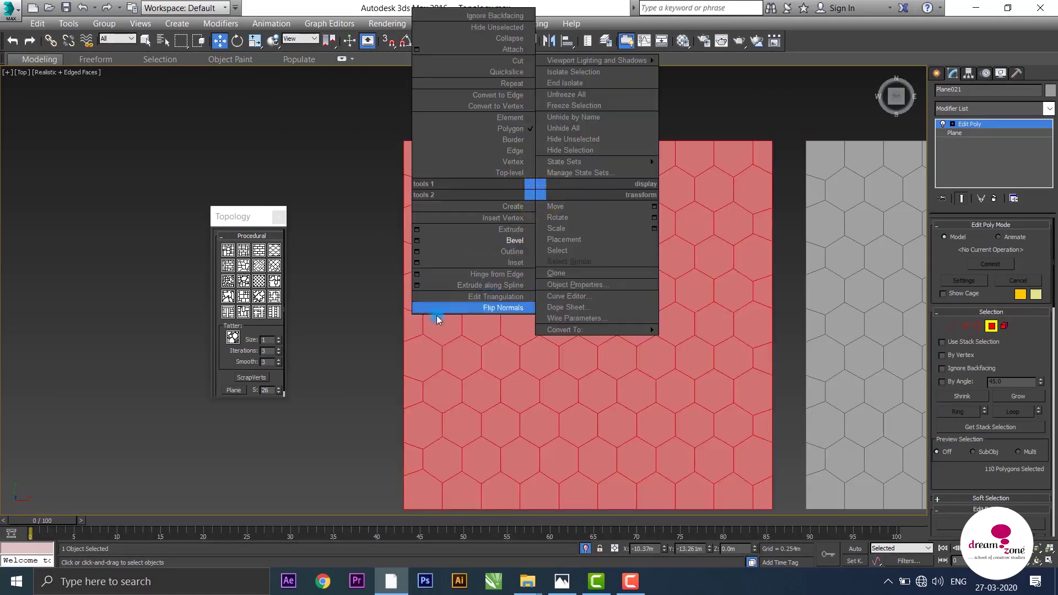
{"action": "left_click", "coordinate": [418, 263]}
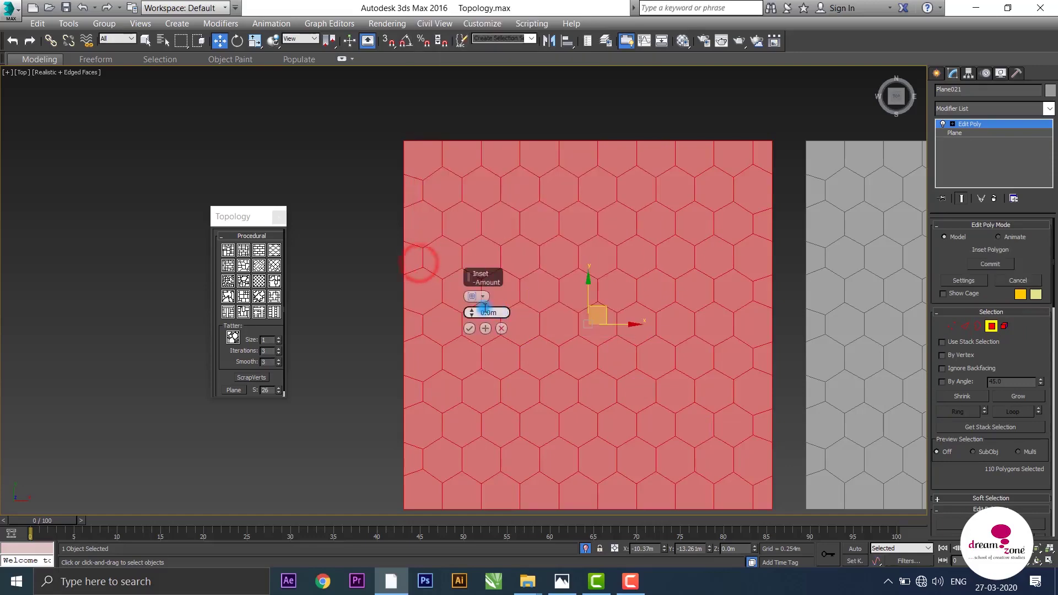
{"action": "left_click_drag", "start_coordinate": [472, 315], "coordinate": [472, 294]}
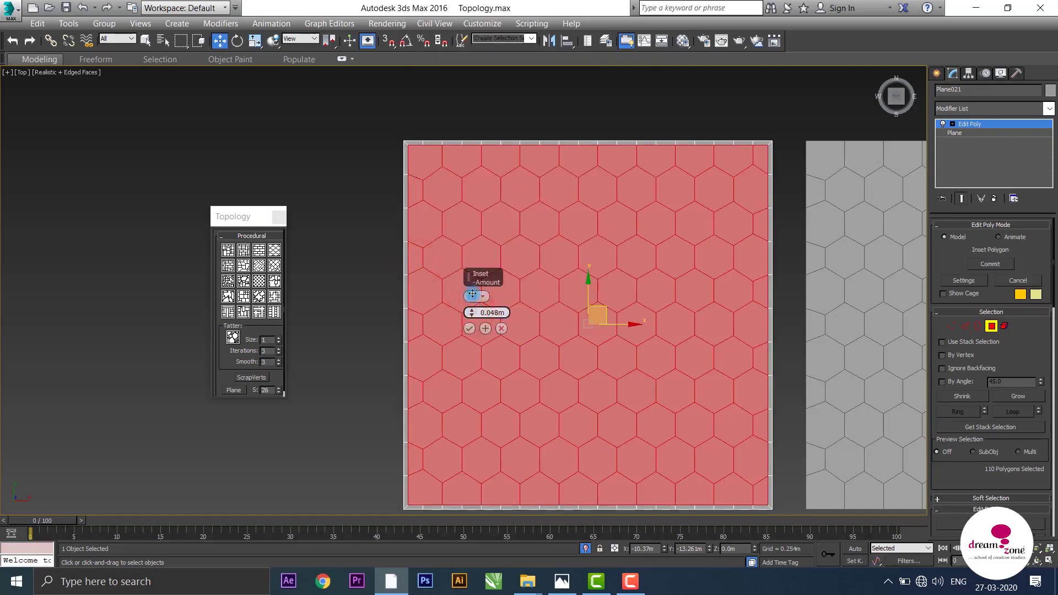
{"action": "left_click", "coordinate": [499, 320]}
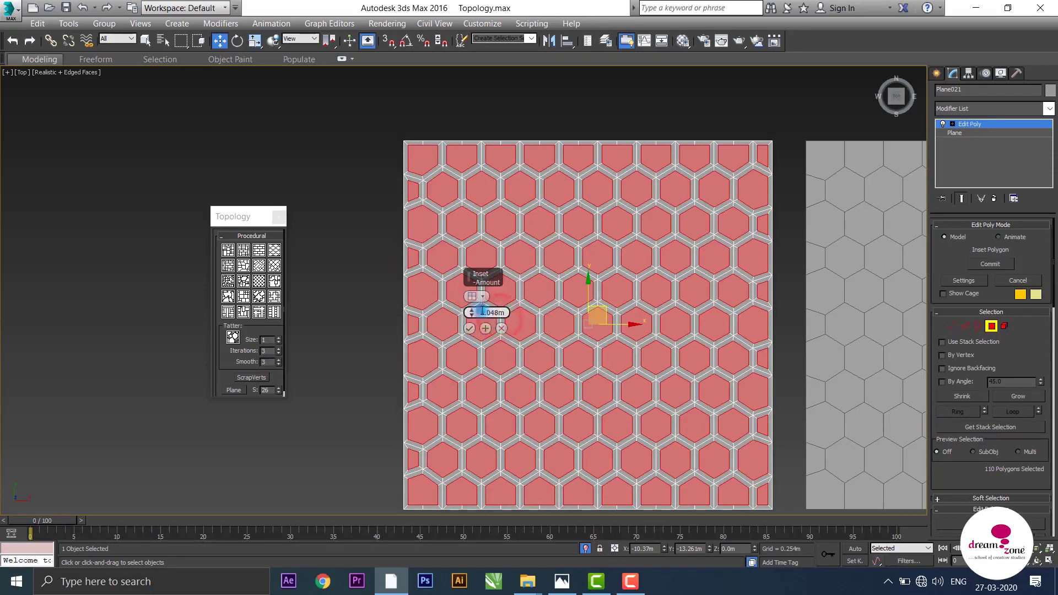
{"action": "left_click_drag", "start_coordinate": [473, 315], "coordinate": [471, 313]}
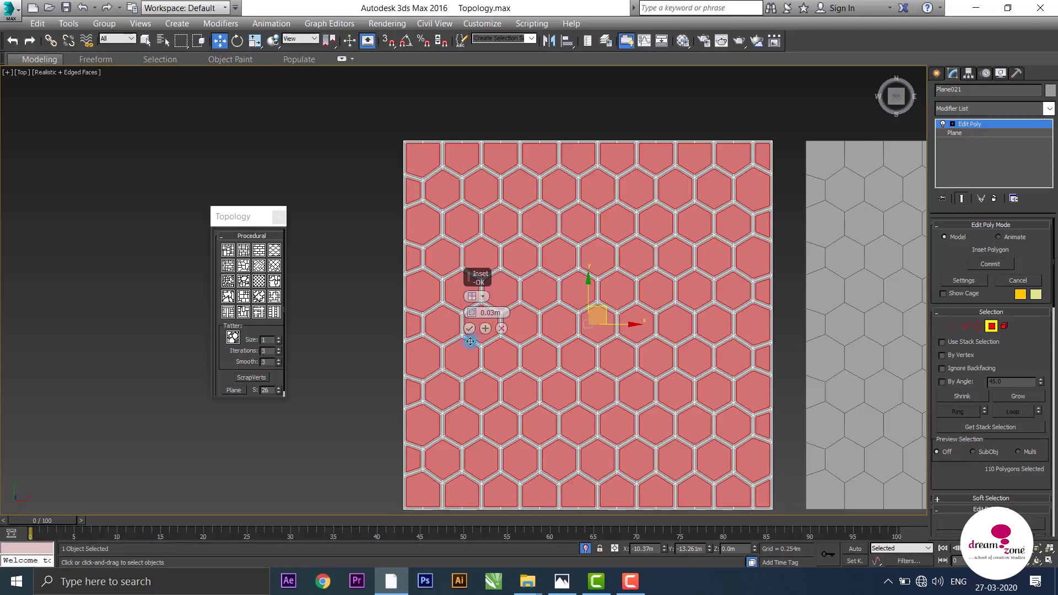
{"action": "left_click", "coordinate": [467, 329]}
{"action": "scroll", "coordinate": [470, 328], "scroll_direction": "down", "scroll_amount": 3}
{"action": "middle_click_drag", "start_coordinate": [517, 213], "coordinate": [567, 257]}
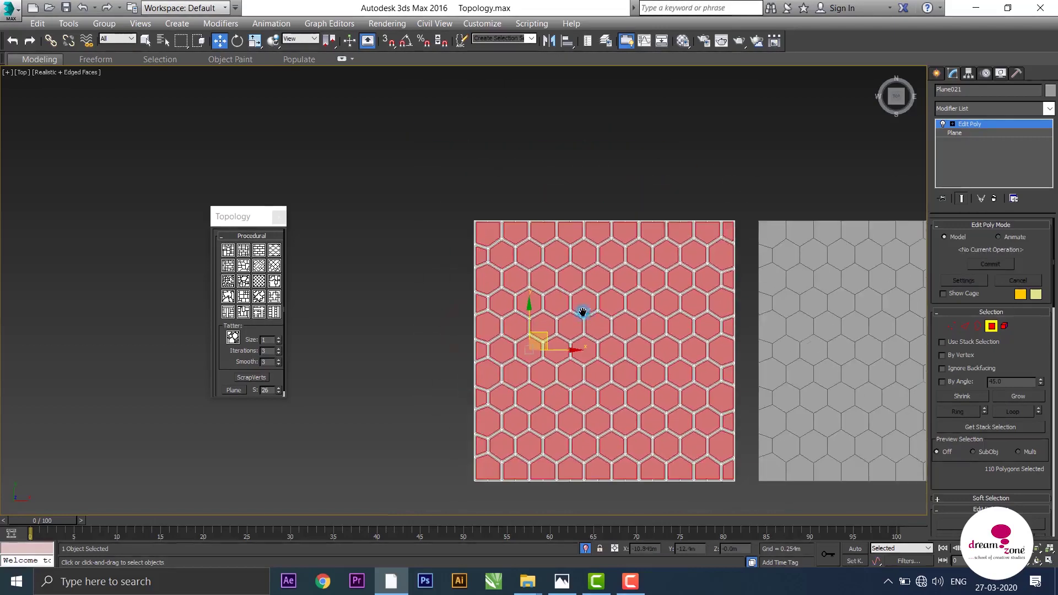
{"action": "scroll", "coordinate": [567, 256], "scroll_direction": "up", "scroll_amount": 4}
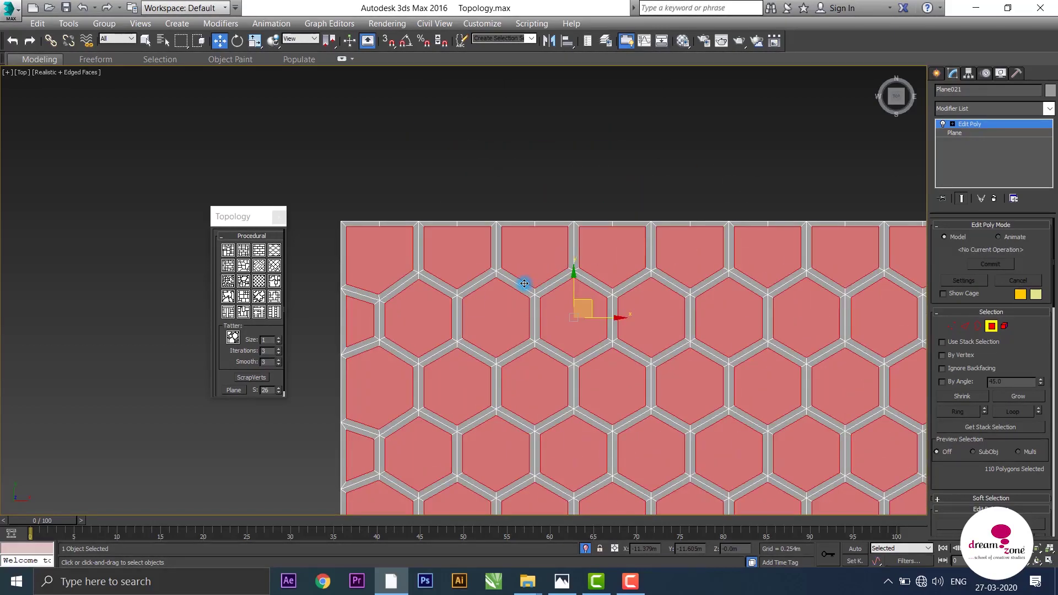
- Delete the inset hexagon centres to leave an open honeycomb lattice
{"action": "key", "text": "Delete"}
{"action": "scroll", "coordinate": [482, 265], "scroll_direction": "down", "scroll_amount": 1}
{"action": "scroll", "coordinate": [539, 307], "scroll_direction": "down", "scroll_amount": 3}
{"action": "middle_click_drag", "start_coordinate": [539, 307], "coordinate": [594, 203]}
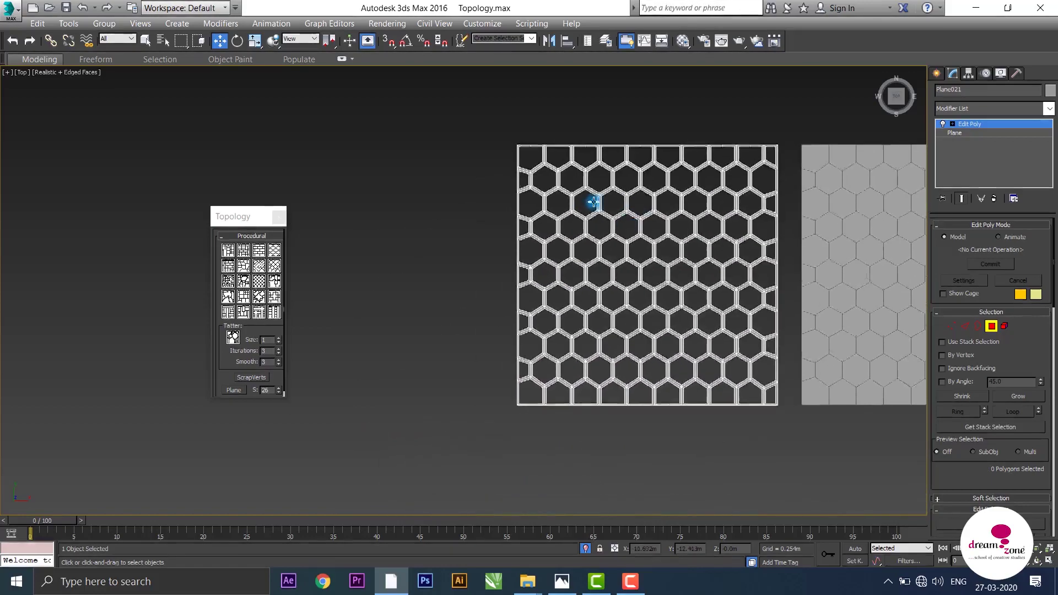
{"action": "scroll", "coordinate": [593, 202], "scroll_direction": "up", "scroll_amount": 2}
{"action": "scroll", "coordinate": [593, 222], "scroll_direction": "up", "scroll_amount": 2}
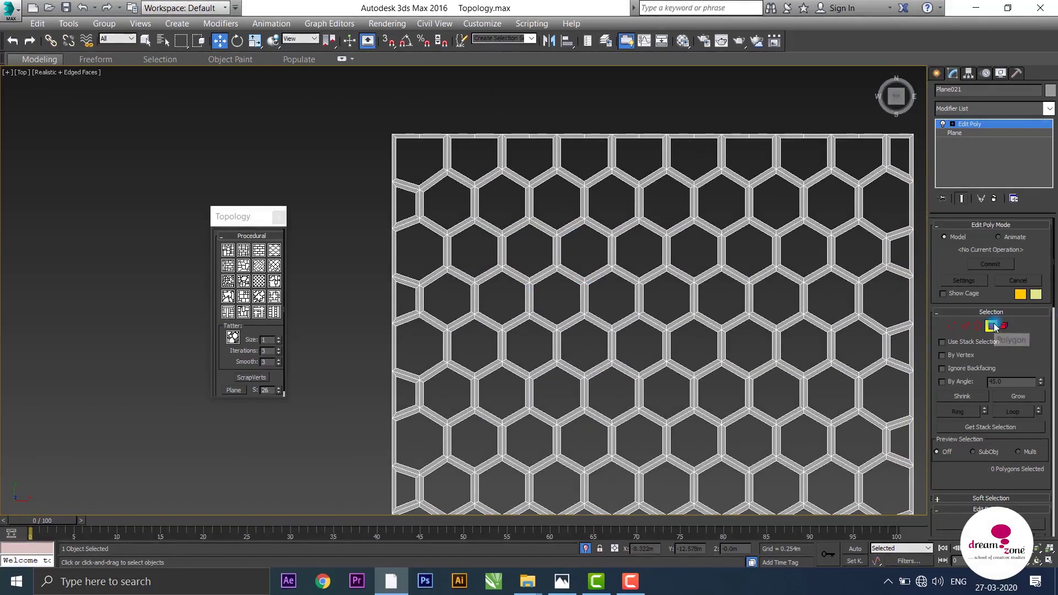
{"action": "left_click", "coordinate": [995, 327]}
{"action": "scroll", "coordinate": [586, 306], "scroll_direction": "down", "scroll_amount": 3}
{"action": "mouse_move", "coordinate": [605, 349]}
{"action": "middle_mouse_down", "text": "alt"}
{"action": "mouse_move", "coordinate": [554, 311]}
{"action": "mouse_move", "coordinate": [583, 229]}
{"action": "mouse_move", "coordinate": [564, 314]}
{"action": "middle_mouse_up", "text": "alt"}
{"action": "scroll", "coordinate": [606, 306], "scroll_direction": "up", "scroll_amount": 3}
{"action": "scroll", "coordinate": [602, 302], "scroll_direction": "up", "scroll_amount": 3}
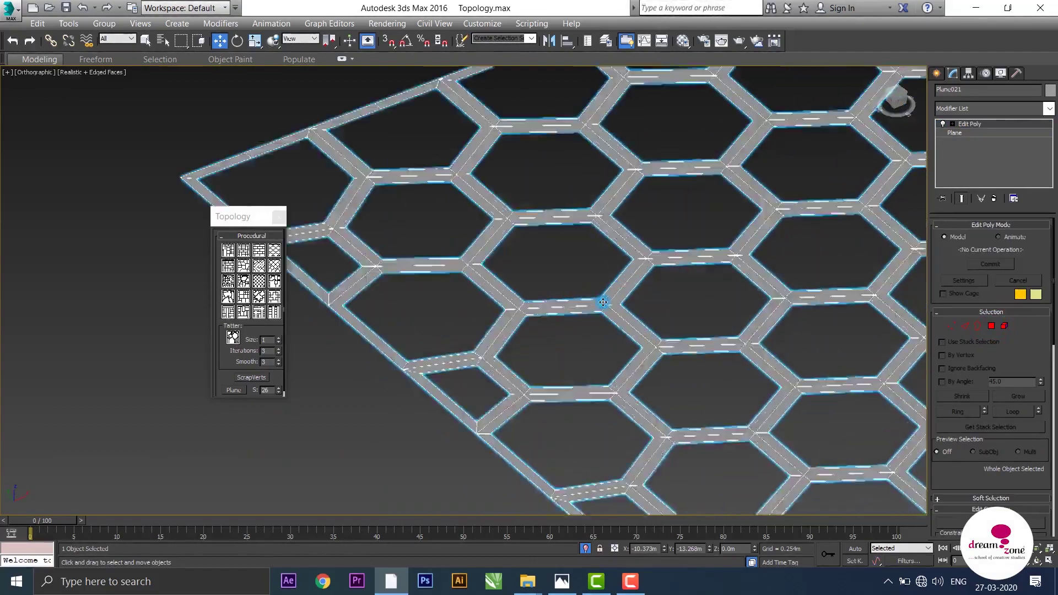
{"action": "scroll", "coordinate": [603, 301], "scroll_direction": "down", "scroll_amount": 2}
{"action": "scroll", "coordinate": [621, 255], "scroll_direction": "down", "scroll_amount": 2}
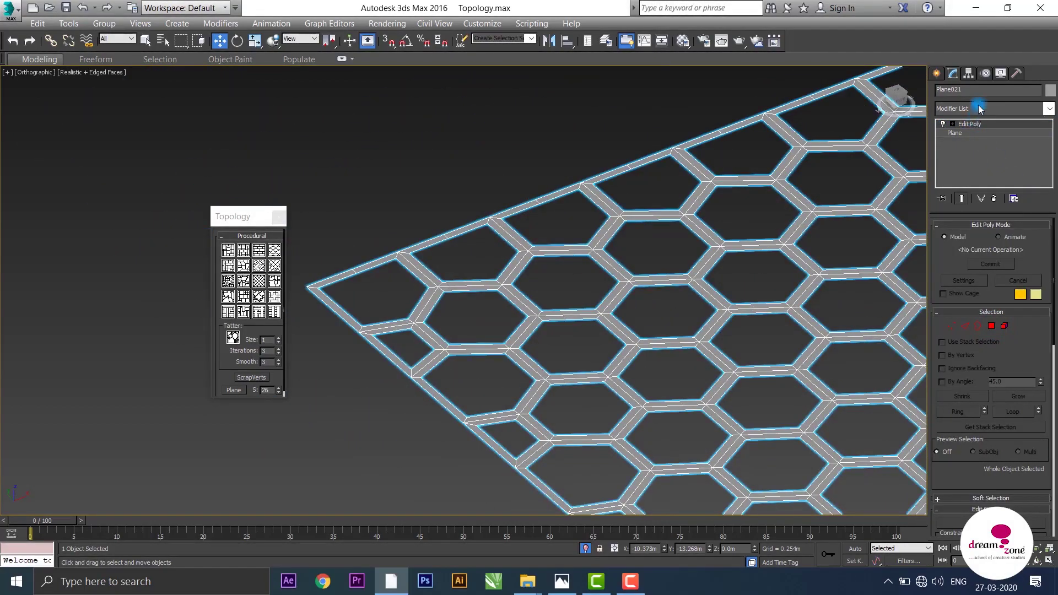
- Add a Shell modifier with Inner Amount 0.048m to the lattice
{"action": "left_click", "coordinate": [978, 107]}
{"action": "type", "text": "sh"}
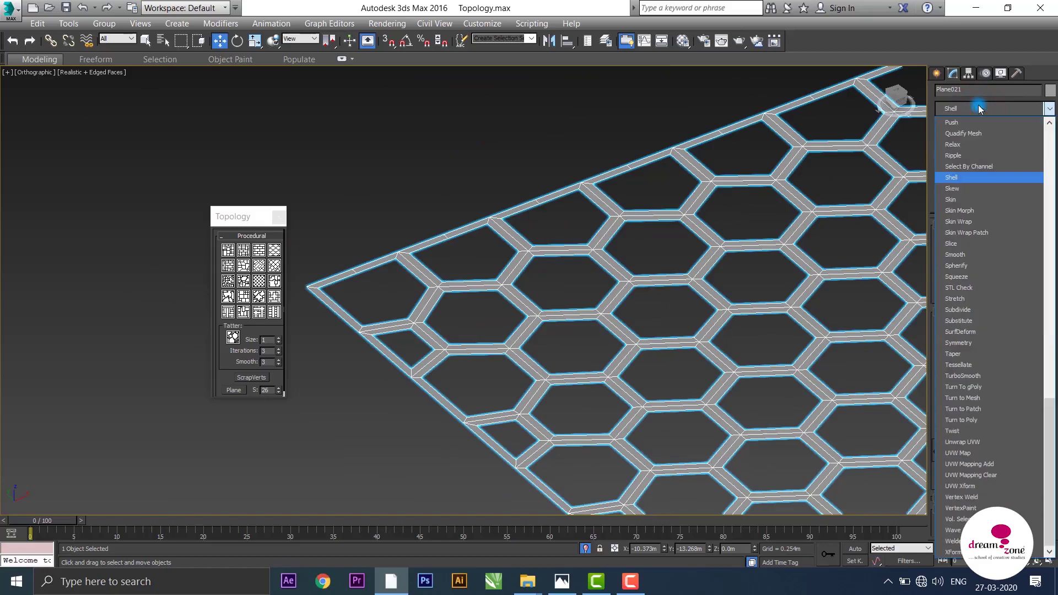
{"action": "left_click", "coordinate": [963, 177]}
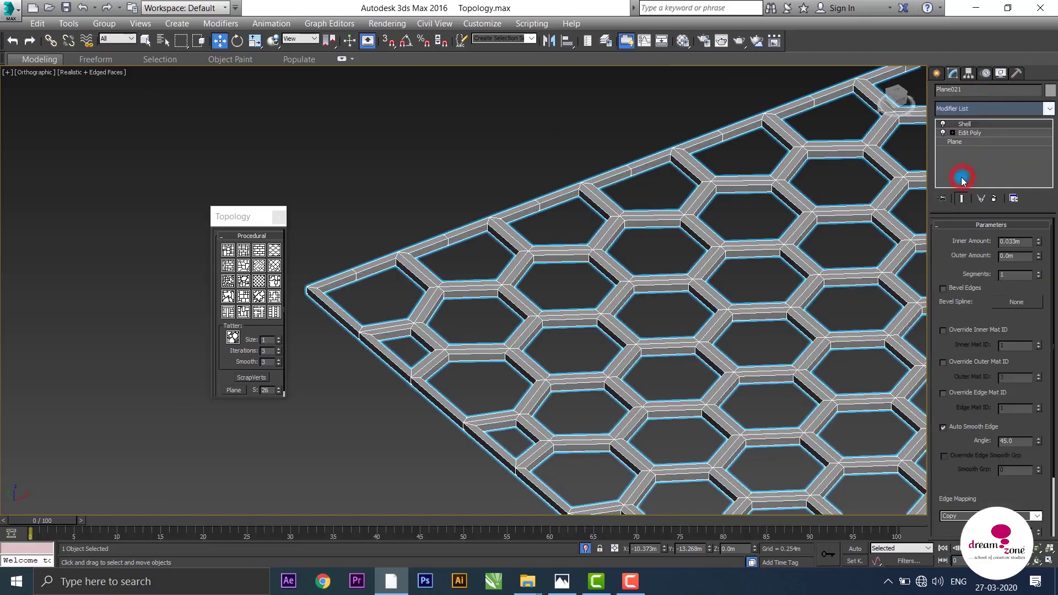
{"action": "scroll", "coordinate": [563, 310], "scroll_direction": "down", "scroll_amount": 2}
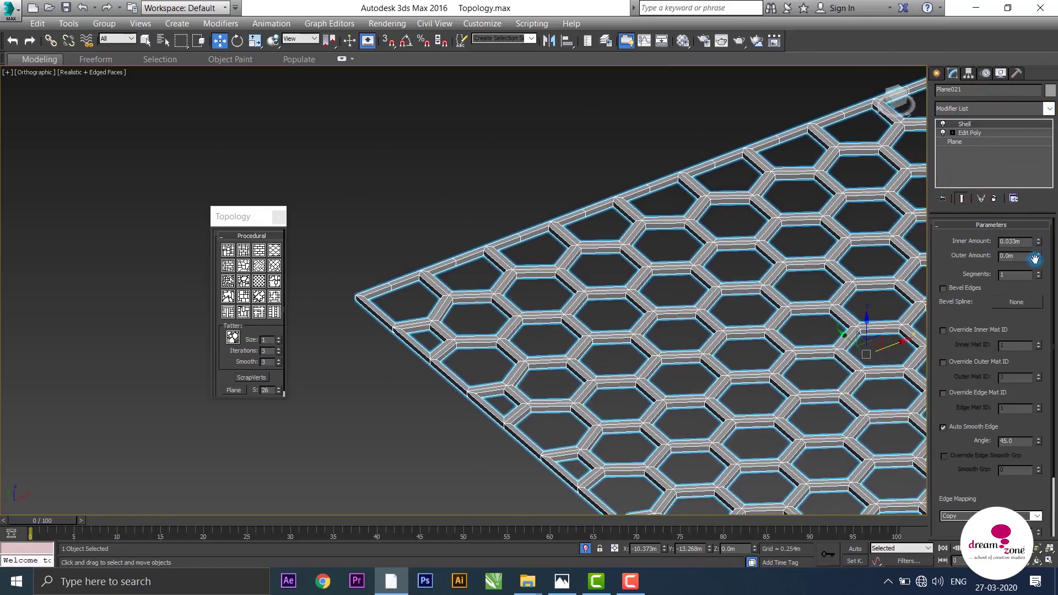
{"action": "mouse_move", "coordinate": [1037, 241]}
{"action": "left_mouse_down"}
{"action": "mouse_move", "coordinate": [1040, 212]}
{"action": "mouse_move", "coordinate": [773, 249]}
{"action": "left_mouse_up"}
{"action": "left_click", "coordinate": [576, 177]}
{"action": "scroll", "coordinate": [576, 176], "scroll_direction": "down", "scroll_amount": 3}
{"action": "mouse_move", "coordinate": [595, 198]}
{"action": "middle_mouse_down", "text": "alt"}
{"action": "mouse_move", "coordinate": [581, 253]}
{"action": "mouse_move", "coordinate": [627, 227]}
{"action": "middle_mouse_up", "text": "alt"}
{"action": "scroll", "coordinate": [626, 302], "scroll_direction": "up", "scroll_amount": 3}
{"action": "middle_click_drag", "start_coordinate": [626, 302], "coordinate": [628, 224], "text": "alt"}
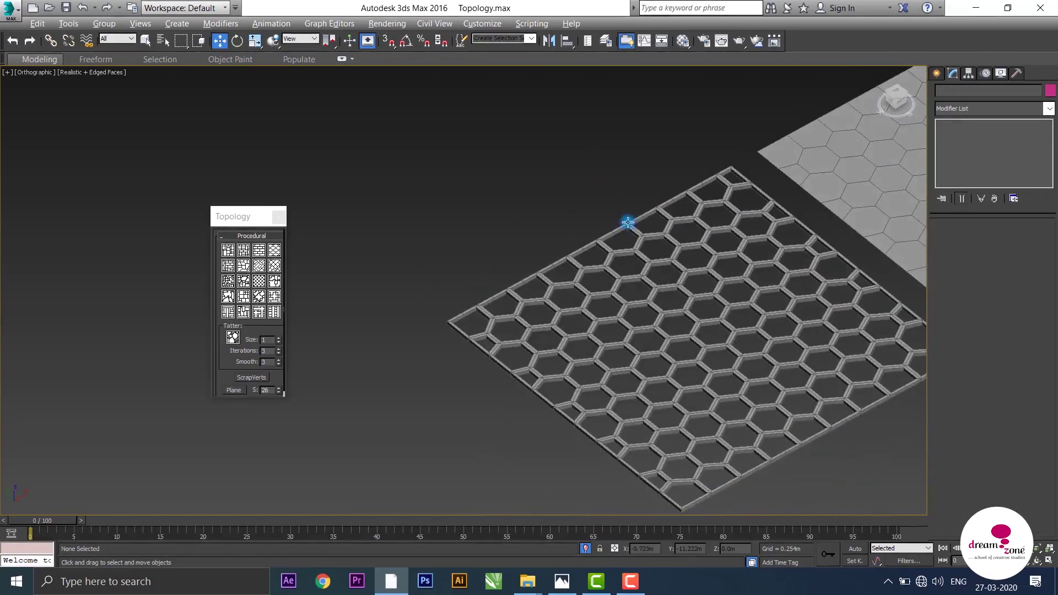
{"action": "scroll", "coordinate": [633, 236], "scroll_direction": "up", "scroll_amount": 3}
{"action": "scroll", "coordinate": [636, 243], "scroll_direction": "up", "scroll_amount": 2}
{"action": "scroll", "coordinate": [636, 243], "scroll_direction": "down", "scroll_amount": 5}
{"action": "mouse_move", "coordinate": [699, 208]}
{"action": "middle_mouse_down", "text": "alt"}
{"action": "mouse_move", "coordinate": [696, 434]}
{"action": "mouse_move", "coordinate": [684, 203]}
{"action": "mouse_move", "coordinate": [680, 333]}
{"action": "mouse_move", "coordinate": [567, 286]}
{"action": "mouse_move", "coordinate": [618, 302]}
{"action": "mouse_move", "coordinate": [699, 286]}
{"action": "mouse_move", "coordinate": [701, 319]}
{"action": "middle_mouse_up", "text": "alt"}
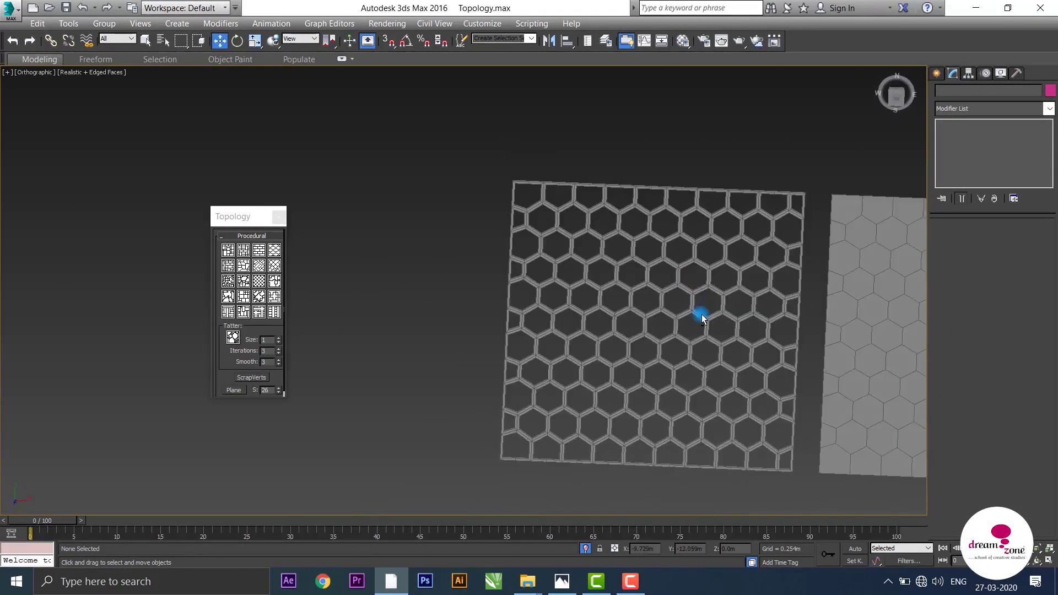
{"action": "mouse_move", "coordinate": [743, 254]}
{"action": "middle_mouse_down"}
{"action": "mouse_move", "coordinate": [699, 307]}
{"action": "mouse_move", "coordinate": [633, 292]}
{"action": "mouse_move", "coordinate": [587, 233]}
{"action": "mouse_move", "coordinate": [640, 292]}
{"action": "mouse_move", "coordinate": [673, 248]}
{"action": "mouse_move", "coordinate": [672, 286]}
{"action": "mouse_move", "coordinate": [624, 266]}
{"action": "mouse_move", "coordinate": [607, 274]}
{"action": "middle_mouse_up"}
{"action": "scroll", "coordinate": [612, 289], "scroll_direction": "down", "scroll_amount": 2}
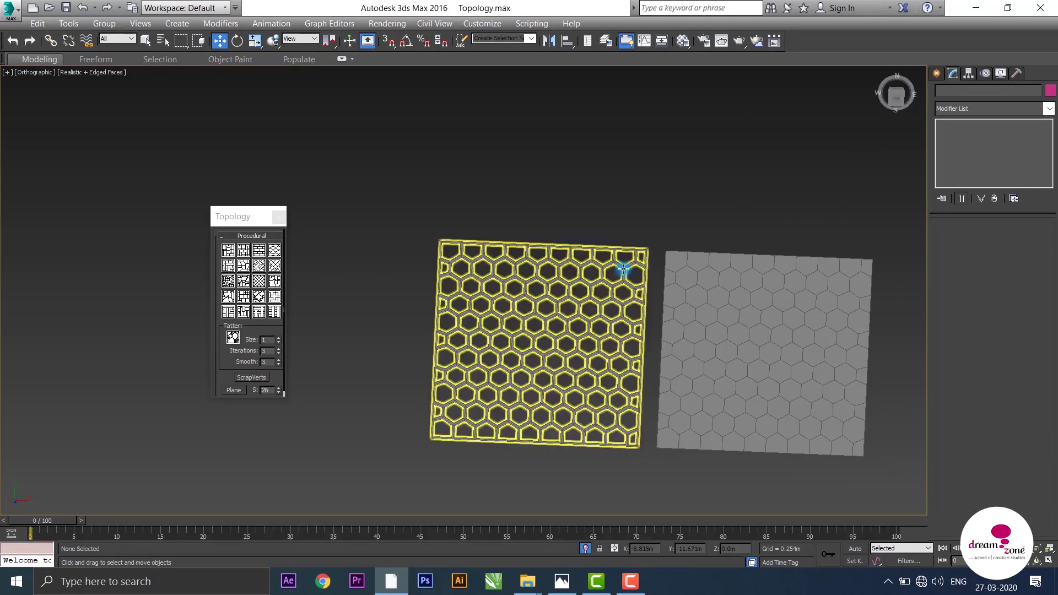
{"action": "left_click", "coordinate": [895, 100]}
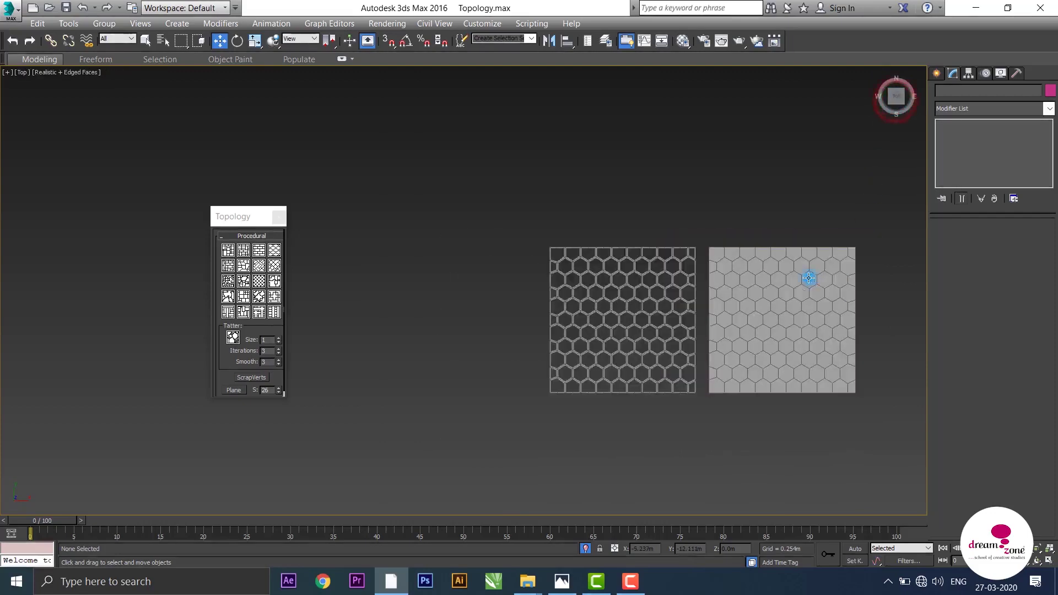
{"action": "mouse_move", "coordinate": [557, 274]}
{"action": "middle_mouse_down"}
{"action": "mouse_move", "coordinate": [423, 298]}
{"action": "mouse_move", "coordinate": [394, 179]}
{"action": "middle_mouse_up"}
{"action": "scroll", "coordinate": [423, 274], "scroll_direction": "up", "scroll_amount": 3}
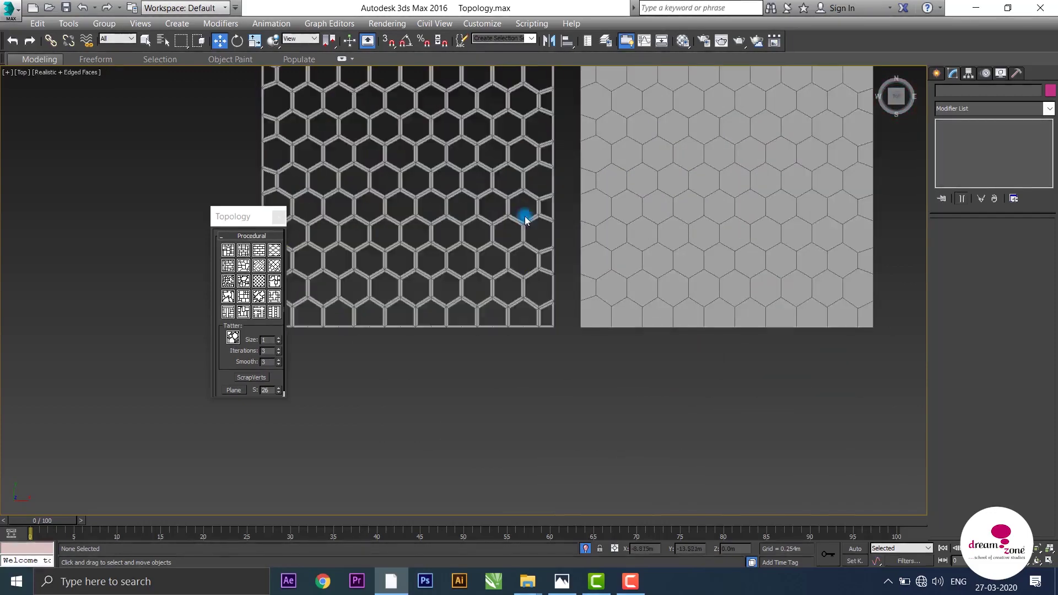
{"action": "middle_click_drag", "start_coordinate": [524, 212], "coordinate": [511, 341]}
{"action": "middle_click_drag", "start_coordinate": [538, 232], "coordinate": [451, 241]}
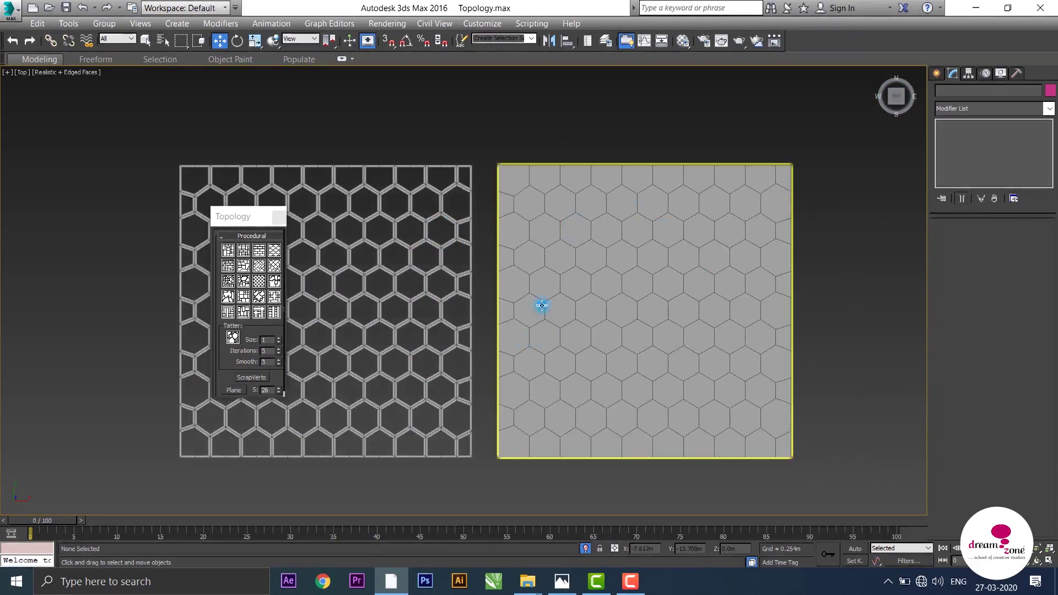
- Select all polygons of the copied hexagon plane Plane025
{"action": "left_click", "coordinate": [562, 234]}
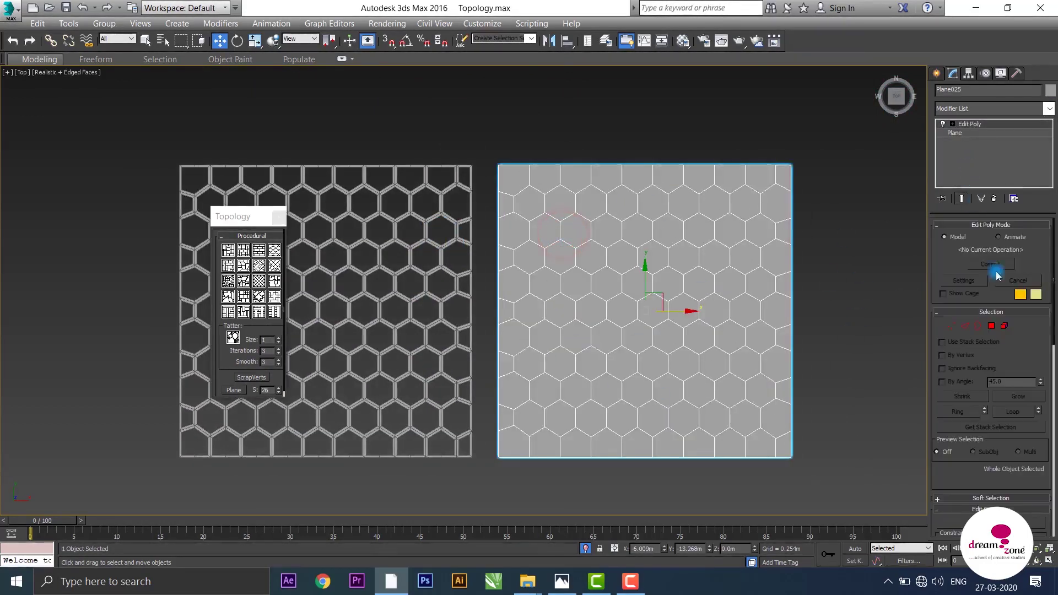
{"action": "left_click", "coordinate": [991, 326]}
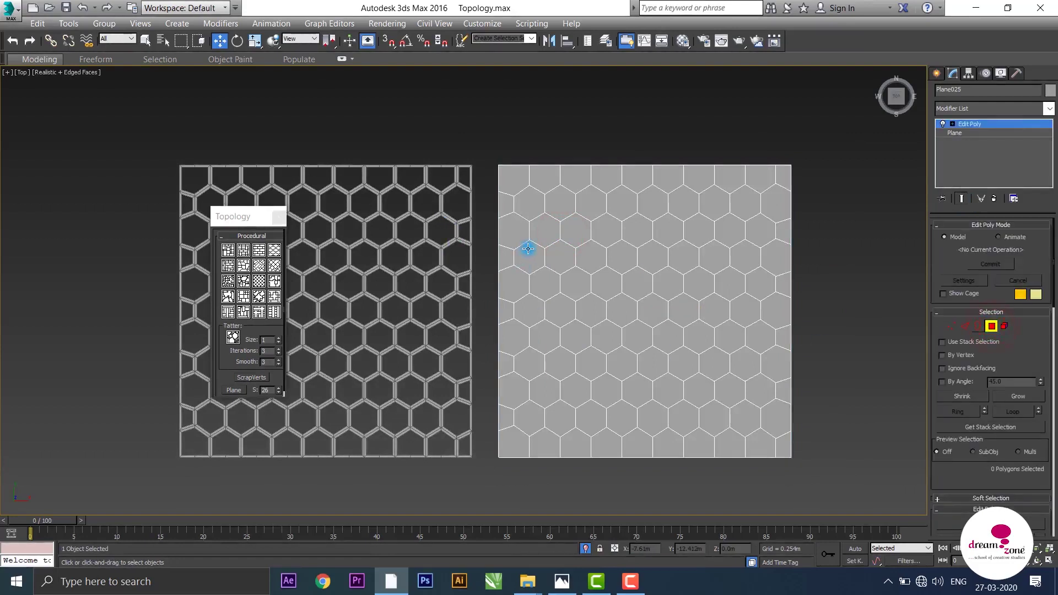
{"action": "left_click", "coordinate": [528, 248]}
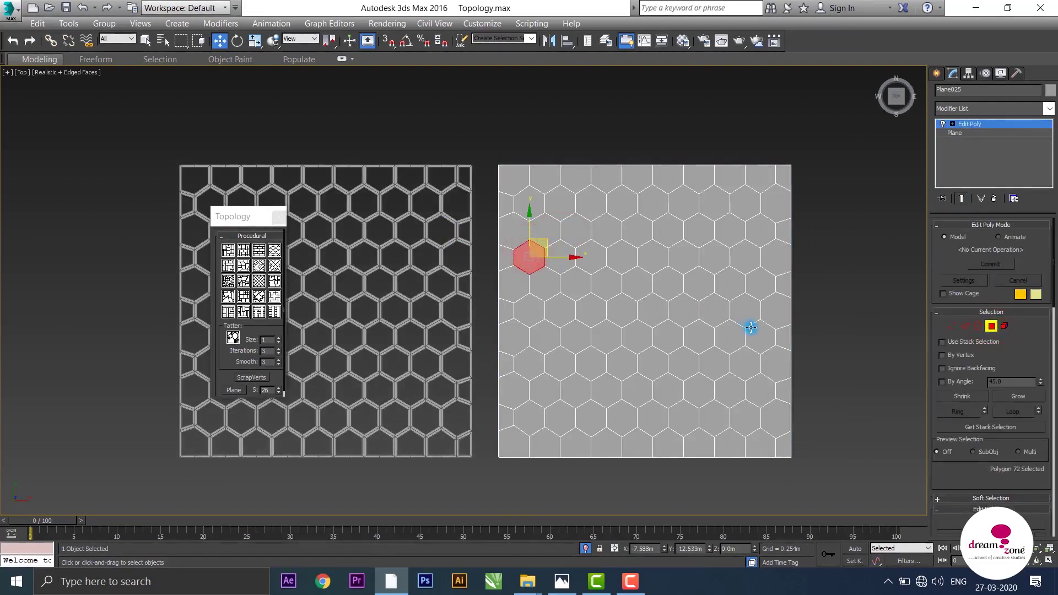
{"action": "key", "text": "ctrl+a"}
- Inset every hexagon By Polygon by about 0.023m and confirm
{"action": "right_click", "coordinate": [550, 217]}
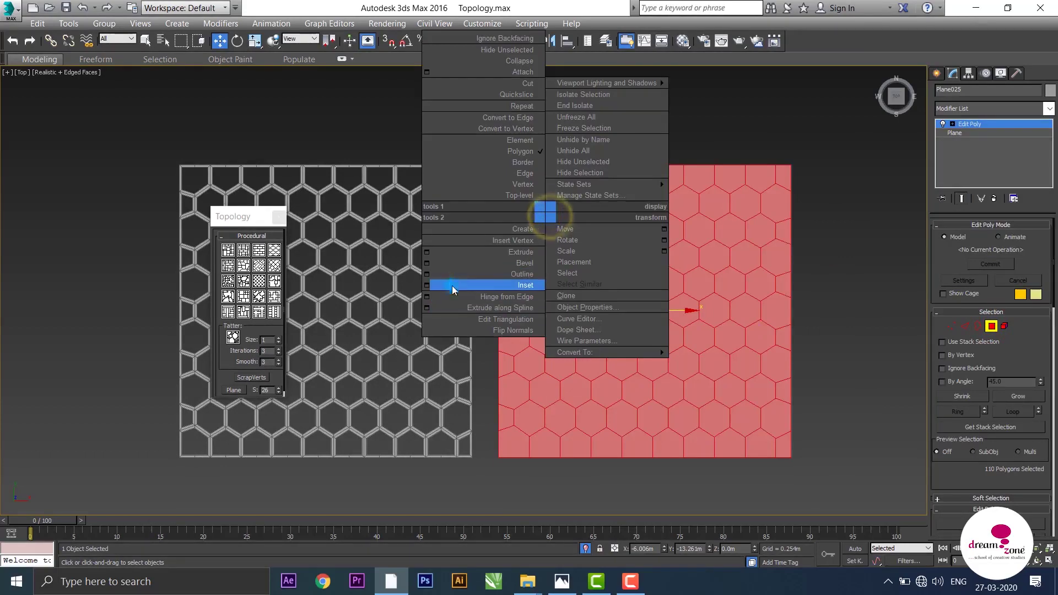
{"action": "left_click", "coordinate": [435, 286]}
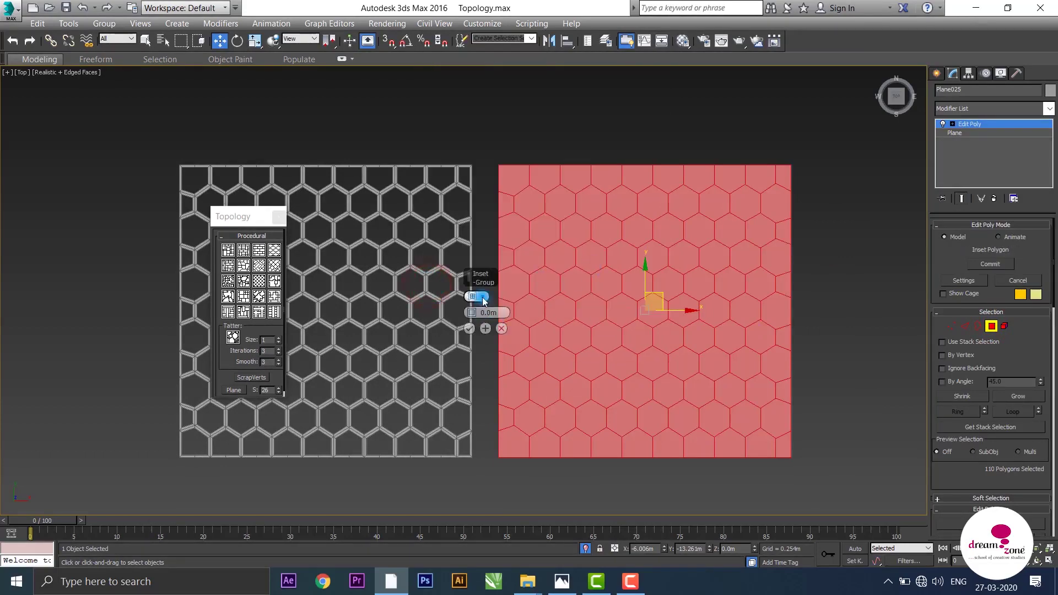
{"action": "left_click", "coordinate": [484, 298]}
{"action": "left_click_drag", "start_coordinate": [472, 312], "coordinate": [472, 308]}
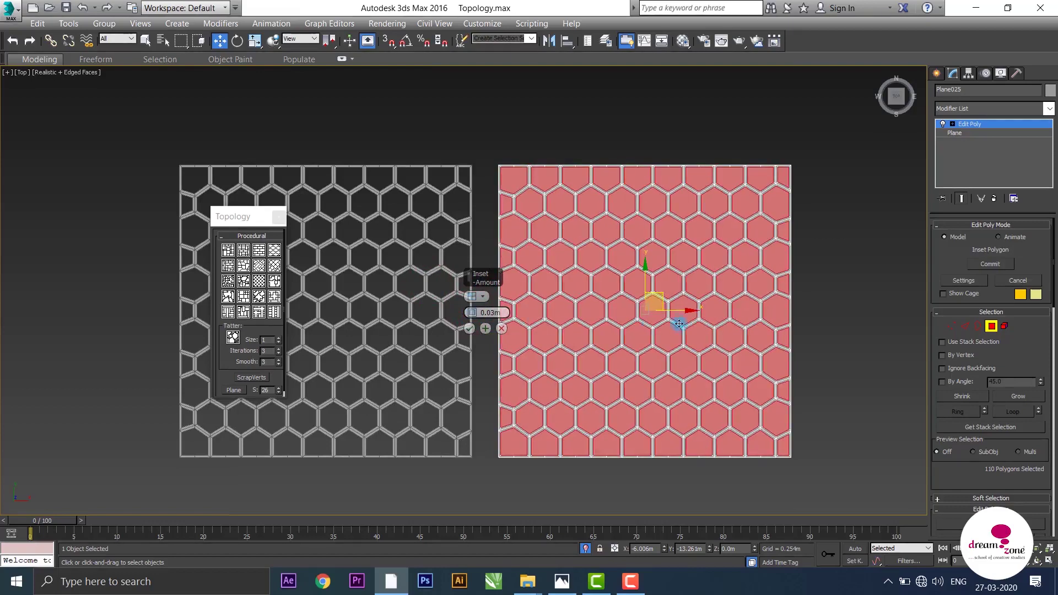
{"action": "middle_click_drag", "start_coordinate": [635, 300], "coordinate": [628, 275], "text": "alt"}
{"action": "scroll", "coordinate": [628, 272], "scroll_direction": "up", "scroll_amount": 5}
{"action": "scroll", "coordinate": [626, 270], "scroll_direction": "up", "scroll_amount": 5}
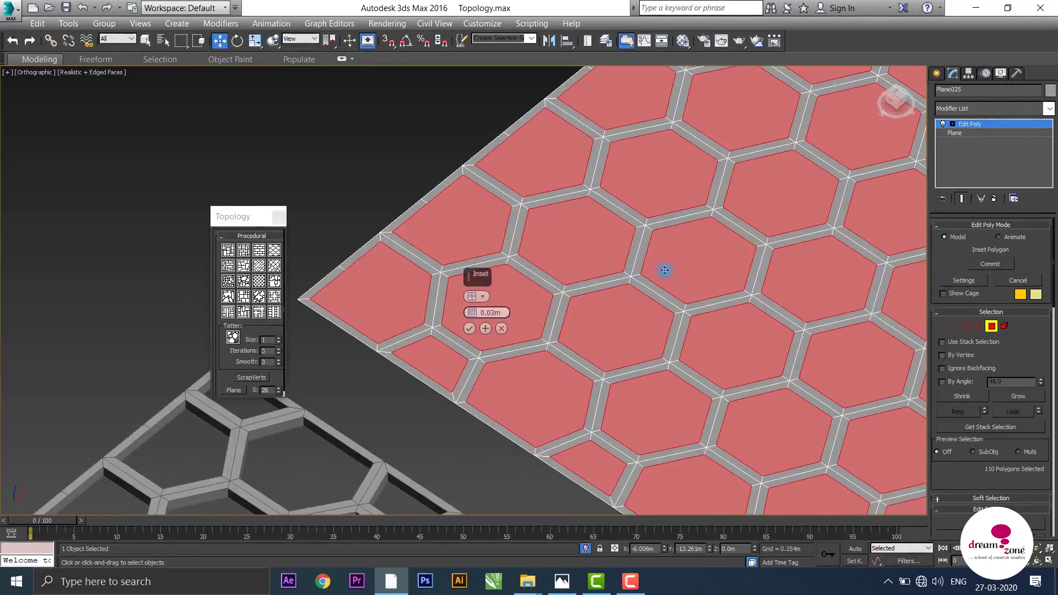
{"action": "scroll", "coordinate": [560, 286], "scroll_direction": "down", "scroll_amount": 2}
{"action": "scroll", "coordinate": [559, 298], "scroll_direction": "down", "scroll_amount": 1}
{"action": "middle_click_drag", "start_coordinate": [687, 266], "coordinate": [633, 314], "text": "alt"}
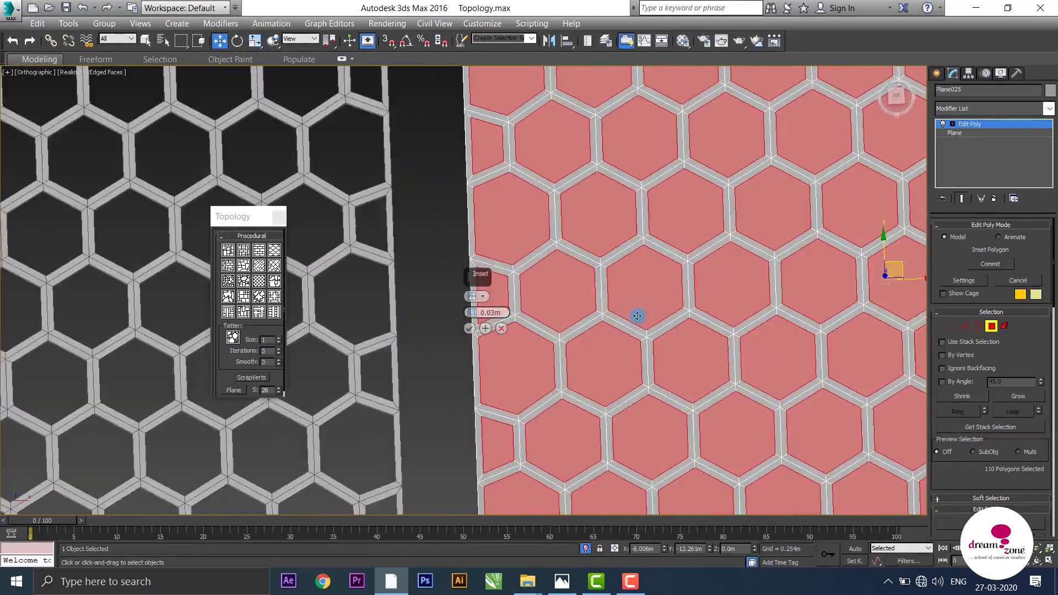
{"action": "scroll", "coordinate": [673, 264], "scroll_direction": "down", "scroll_amount": 3}
{"action": "scroll", "coordinate": [644, 238], "scroll_direction": "up", "scroll_amount": 2}
{"action": "scroll", "coordinate": [652, 237], "scroll_direction": "up", "scroll_amount": 2}
{"action": "middle_click_drag", "start_coordinate": [653, 237], "coordinate": [570, 242]}
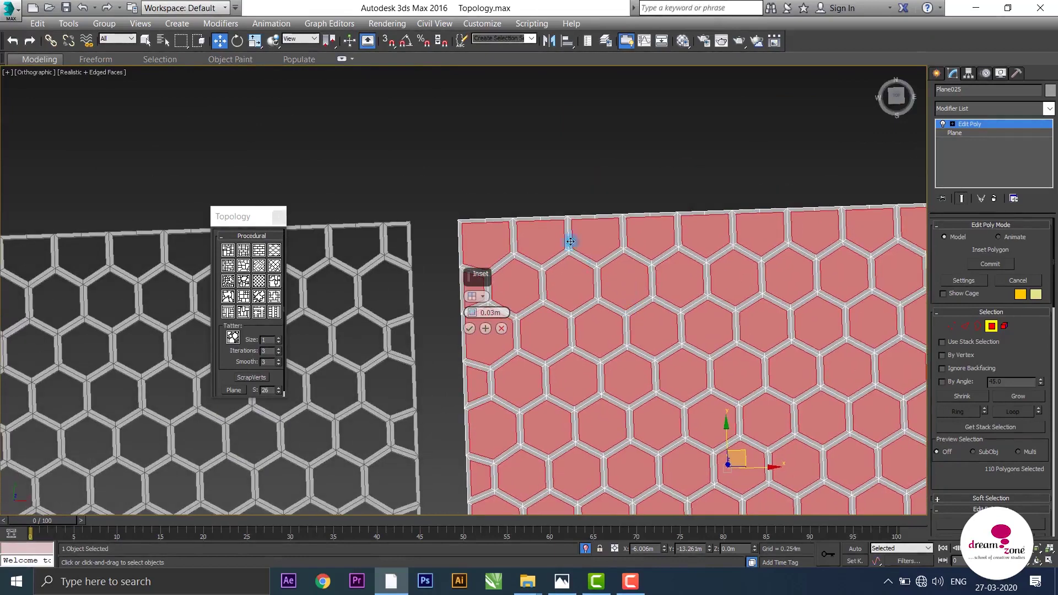
{"action": "left_click", "coordinate": [470, 329]}
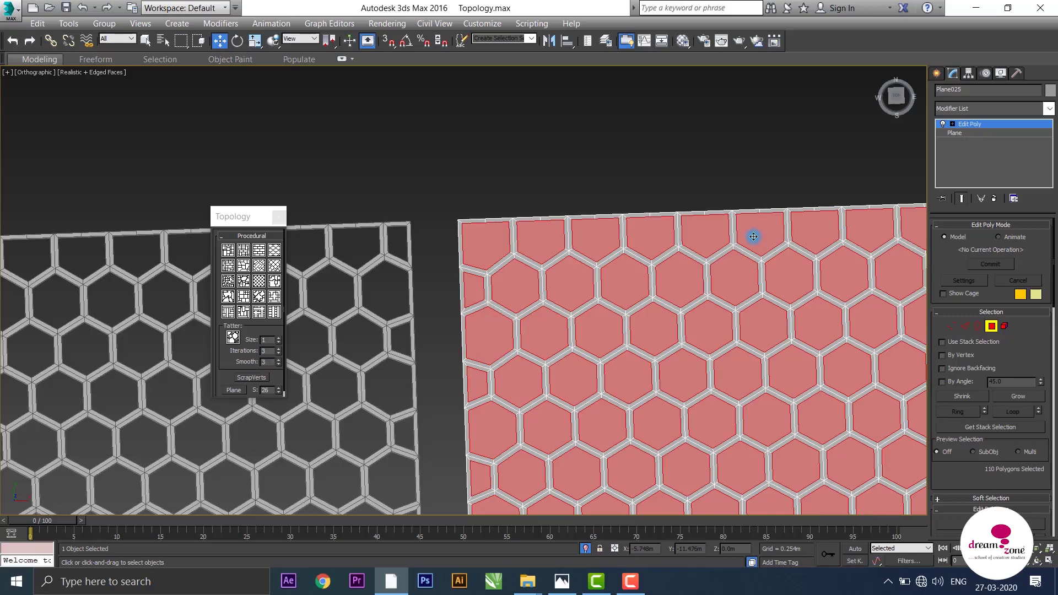
- Invert the selection to pick the border strips, trying and cancelling an extrude
{"action": "key", "text": "ctrl+i"}
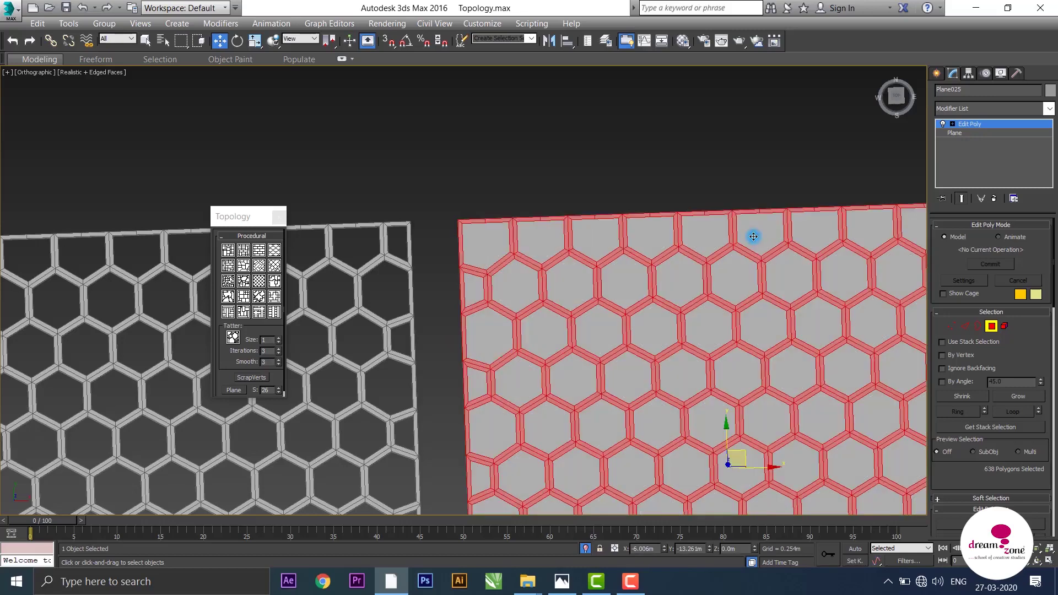
{"action": "middle_click_drag", "start_coordinate": [616, 256], "coordinate": [701, 235], "text": "alt"}
{"action": "scroll", "coordinate": [702, 236], "scroll_direction": "up", "scroll_amount": 5}
{"action": "right_click", "coordinate": [639, 240]}
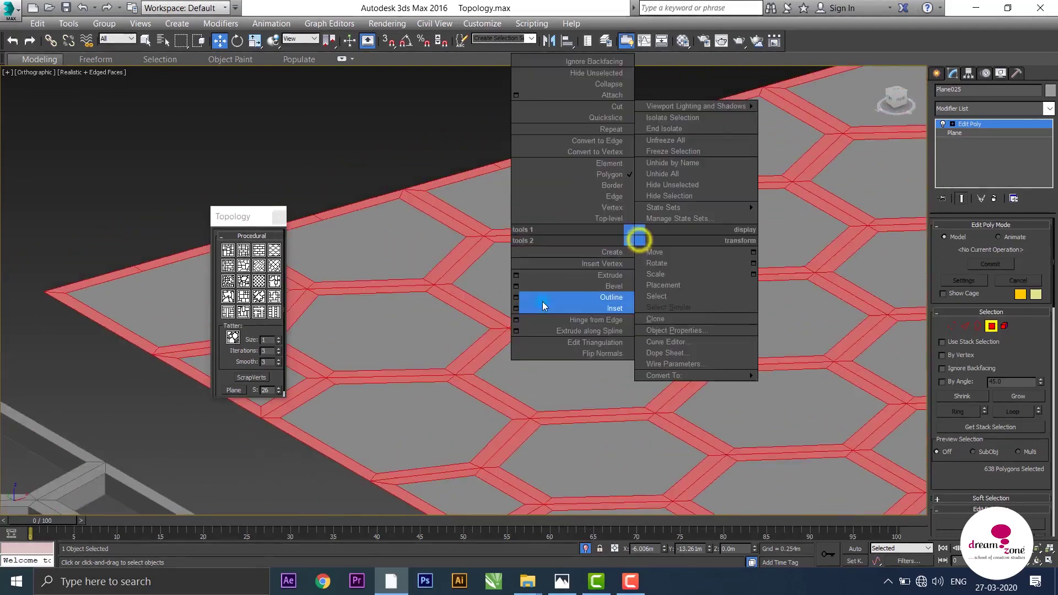
{"action": "left_click", "coordinate": [516, 275]}
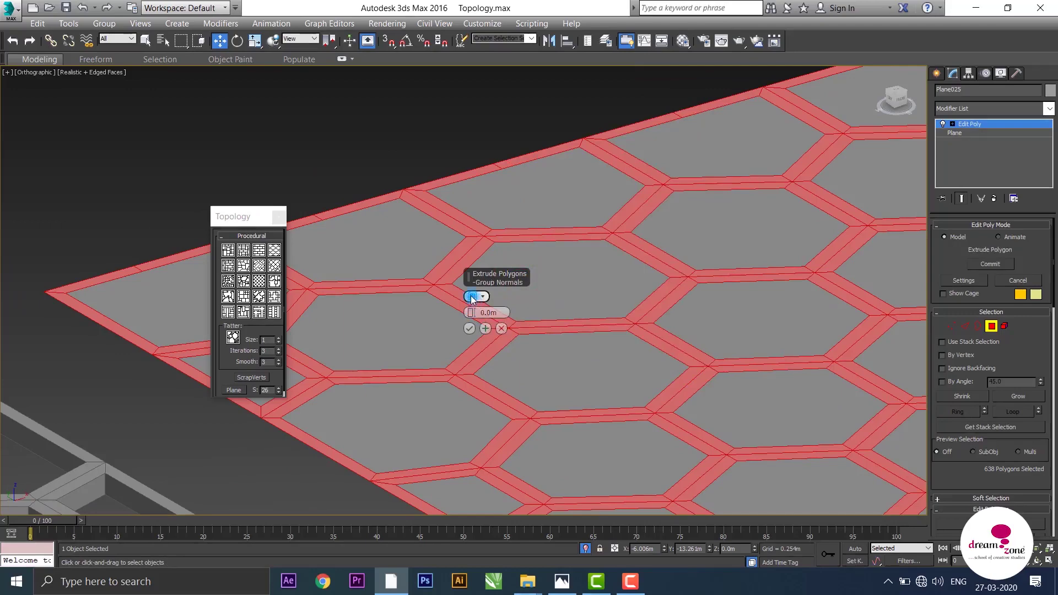
{"action": "left_click_drag", "start_coordinate": [470, 315], "coordinate": [488, 326]}
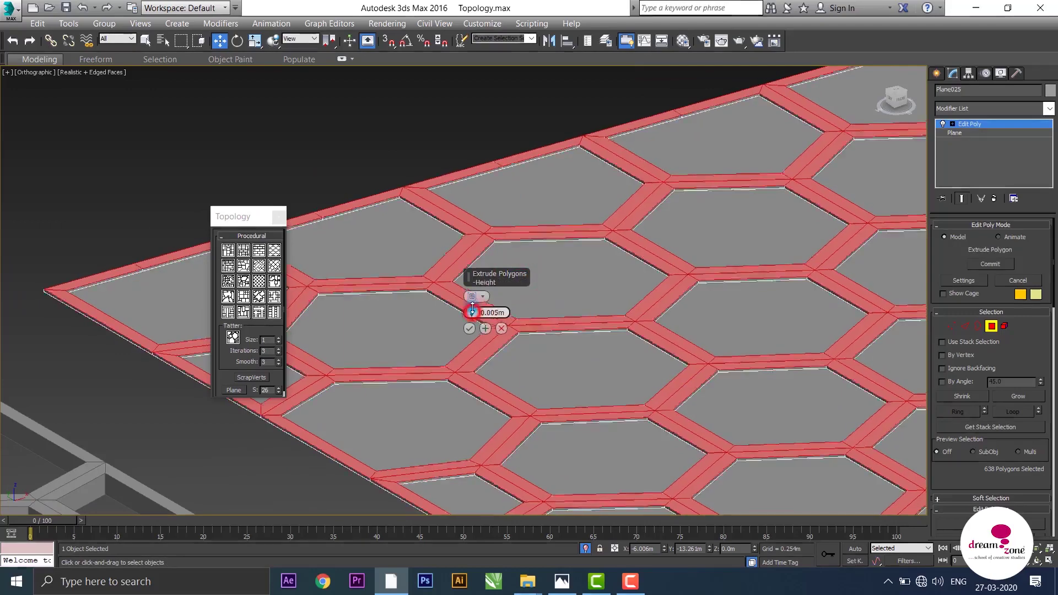
{"action": "left_click", "coordinate": [501, 329]}
- Bevel the border strips up 0.035m with a slight negative outline, then clear the selection
{"action": "right_click", "coordinate": [499, 310]}
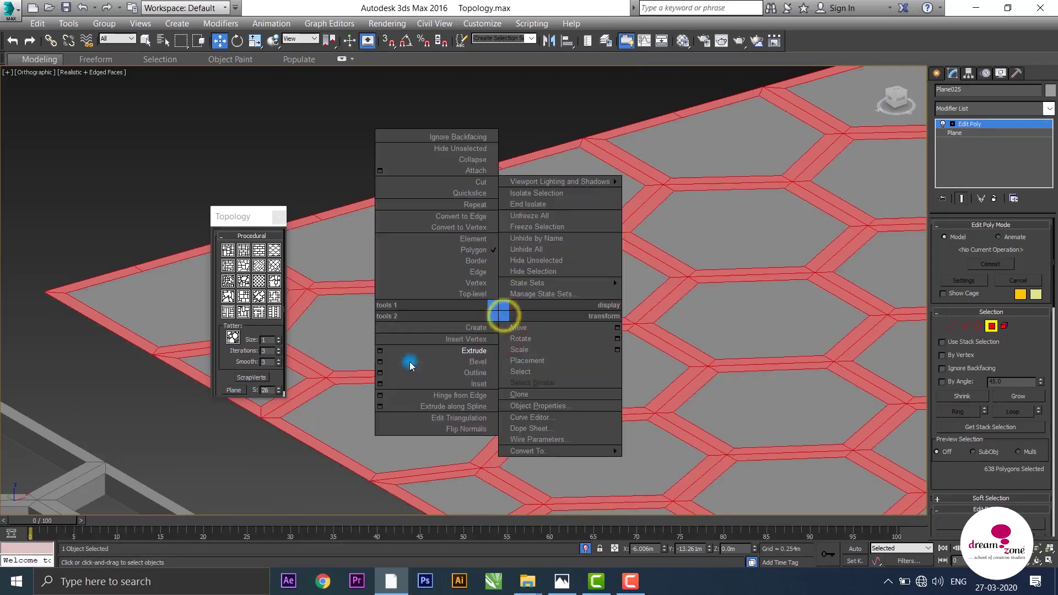
{"action": "left_click", "coordinate": [380, 365]}
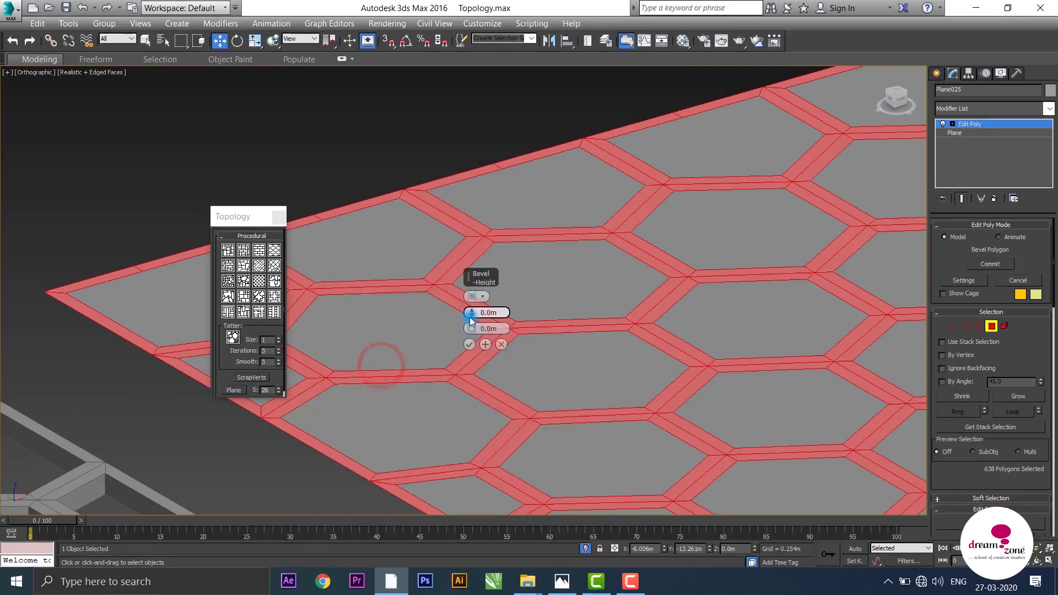
{"action": "left_click_drag", "start_coordinate": [471, 320], "coordinate": [475, 292]}
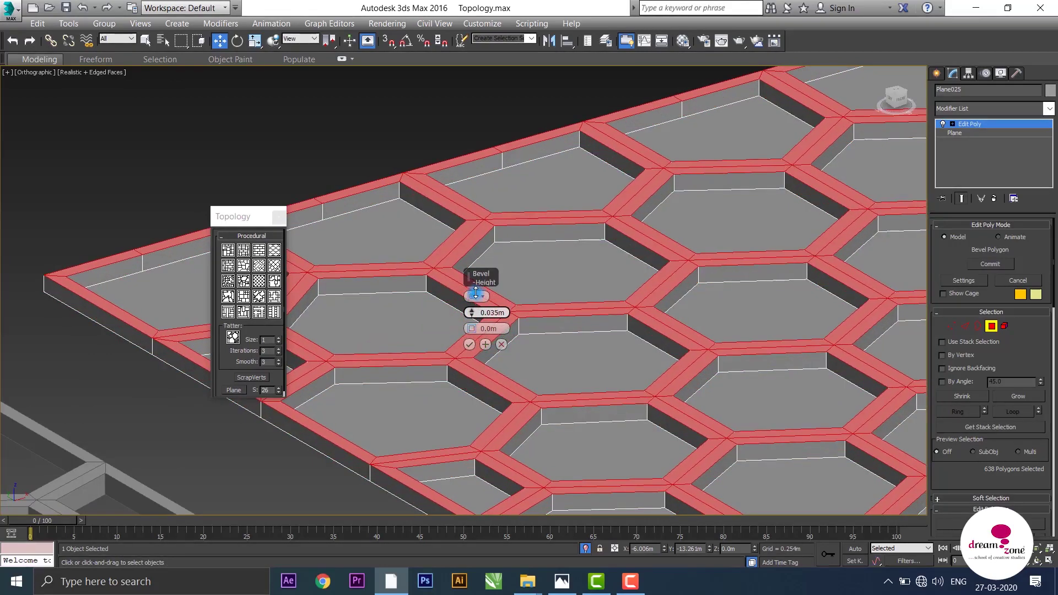
{"action": "left_click_drag", "start_coordinate": [472, 327], "coordinate": [474, 329]}
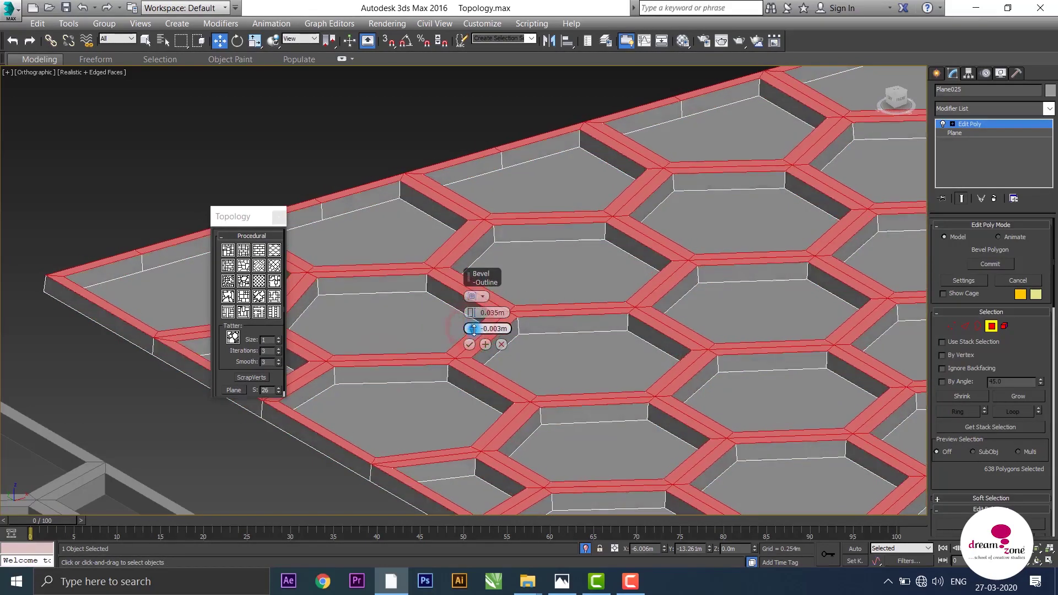
{"action": "left_click", "coordinate": [469, 348]}
{"action": "mouse_move", "coordinate": [469, 348]}
{"action": "middle_mouse_down", "text": "alt"}
{"action": "mouse_move", "coordinate": [515, 283]}
{"action": "mouse_move", "coordinate": [605, 233]}
{"action": "mouse_move", "coordinate": [572, 304]}
{"action": "middle_mouse_up", "text": "alt"}
{"action": "scroll", "coordinate": [572, 304], "scroll_direction": "down", "scroll_amount": 3}
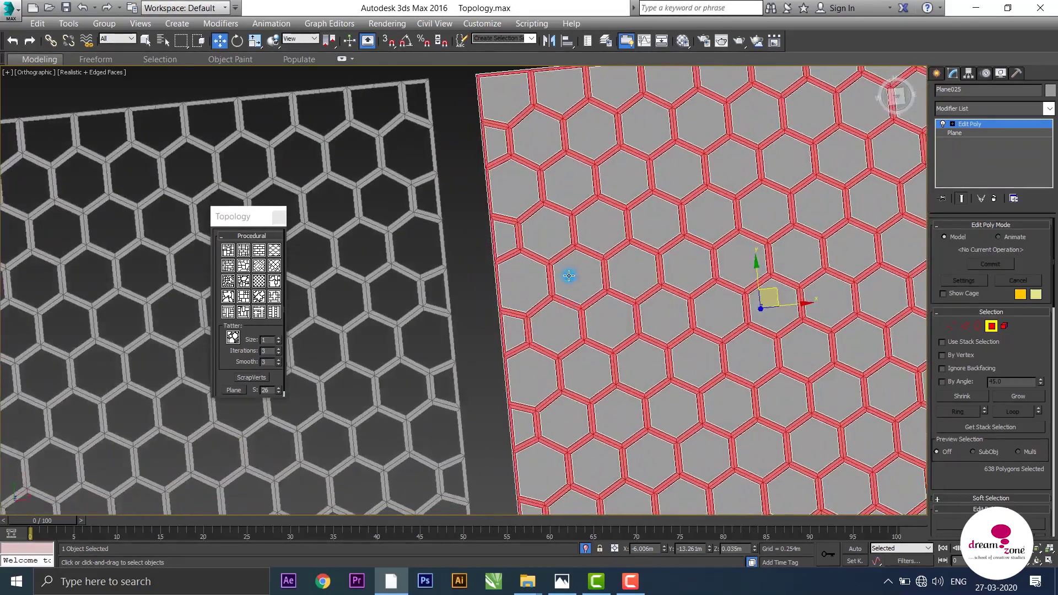
{"action": "scroll", "coordinate": [566, 276], "scroll_direction": "down", "scroll_amount": 2}
{"action": "left_click", "coordinate": [586, 164]}
- Hide edged faces and orbit around the hexagon relief plane and grille to inspect the shaded relief
{"action": "scroll", "coordinate": [612, 202], "scroll_direction": "down", "scroll_amount": 2}
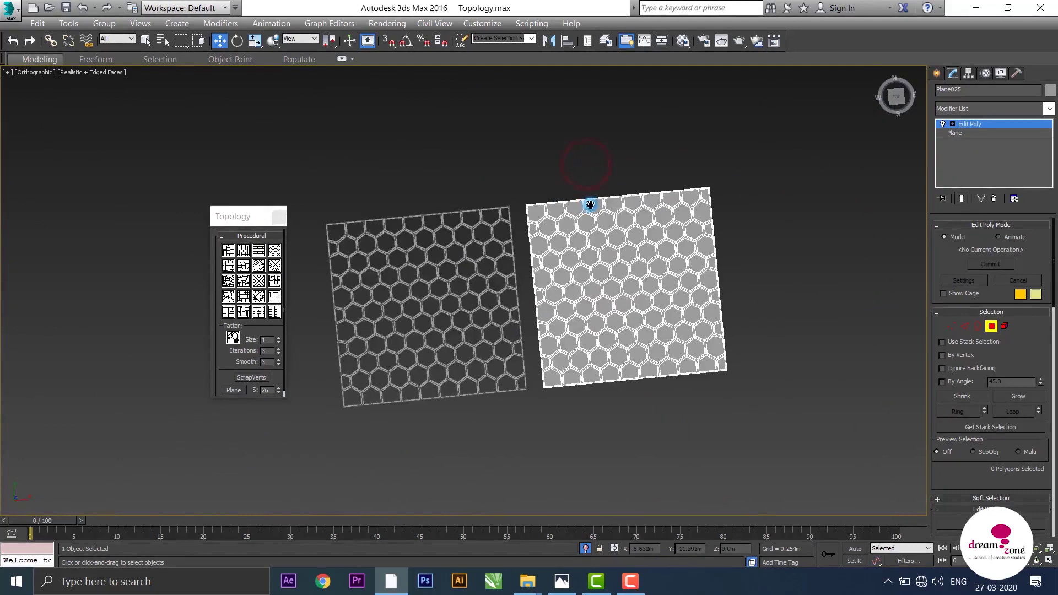
{"action": "scroll", "coordinate": [604, 201], "scroll_direction": "up", "scroll_amount": 2}
{"action": "key", "text": "F4"}
{"action": "scroll", "coordinate": [609, 243], "scroll_direction": "down", "scroll_amount": 2}
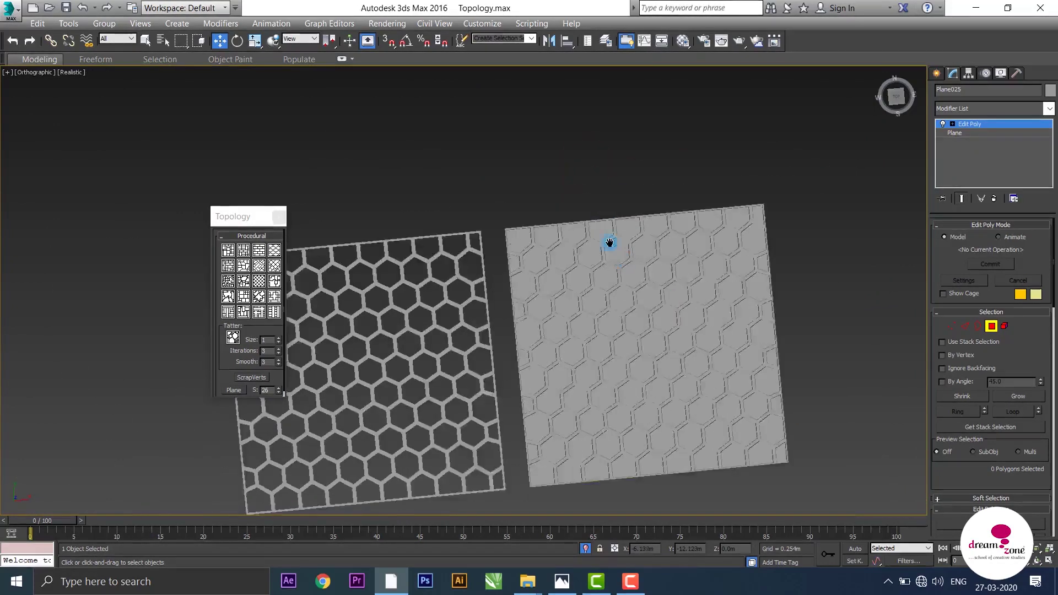
{"action": "scroll", "coordinate": [633, 270], "scroll_direction": "down", "scroll_amount": 2}
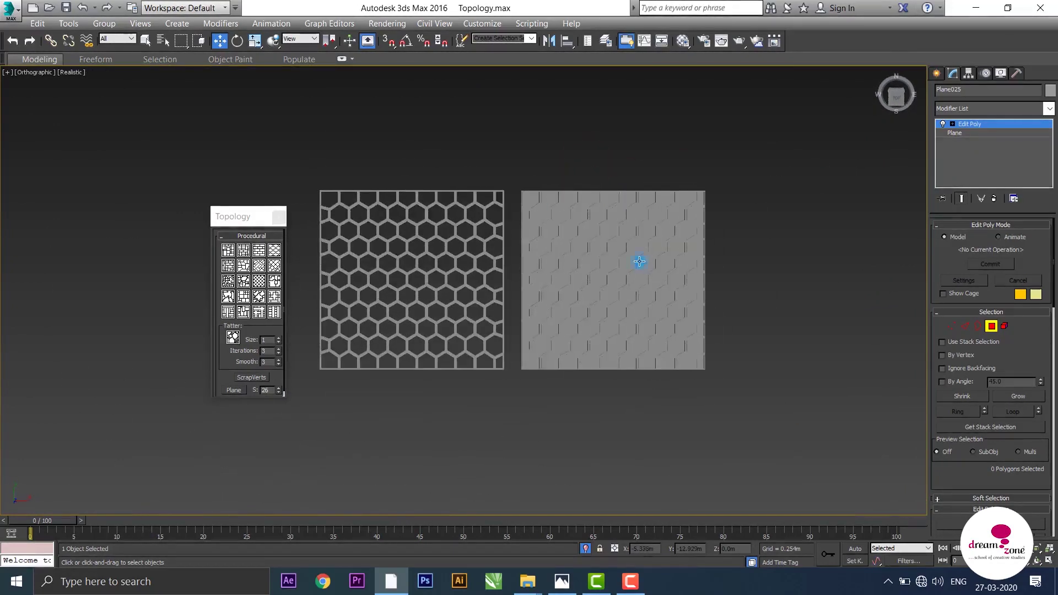
{"action": "scroll", "coordinate": [636, 251], "scroll_direction": "up", "scroll_amount": 3}
{"action": "scroll", "coordinate": [563, 245], "scroll_direction": "up", "scroll_amount": 1}
{"action": "mouse_move", "coordinate": [559, 274]}
{"action": "middle_mouse_down", "text": "alt"}
{"action": "mouse_move", "coordinate": [550, 259]}
{"action": "mouse_move", "coordinate": [573, 281]}
{"action": "mouse_move", "coordinate": [557, 205]}
{"action": "middle_mouse_up", "text": "alt"}
{"action": "scroll", "coordinate": [579, 276], "scroll_direction": "down", "scroll_amount": 2}
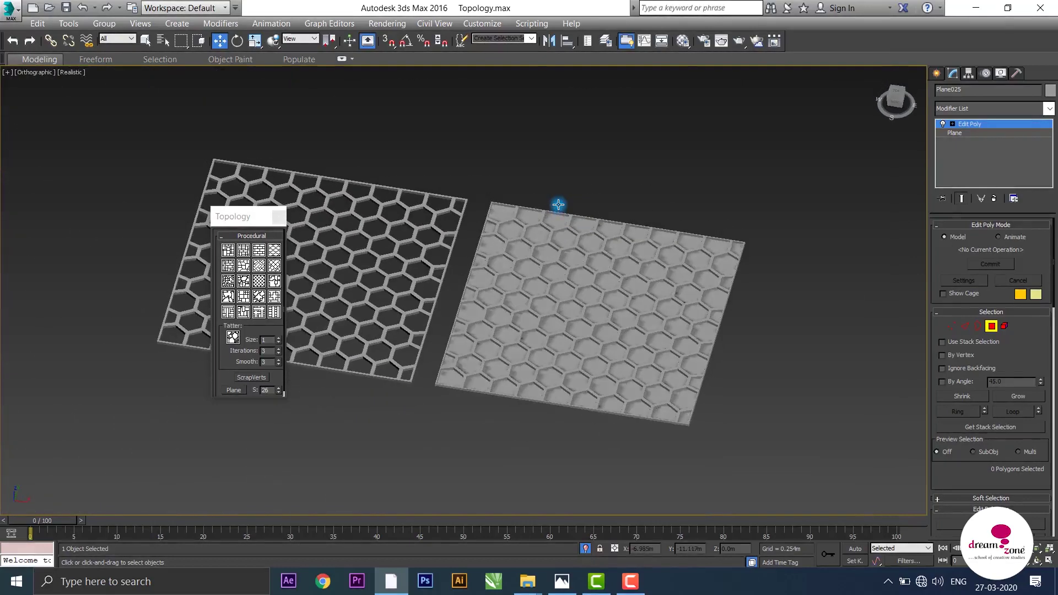
{"action": "scroll", "coordinate": [629, 222], "scroll_direction": "up", "scroll_amount": 2}
{"action": "scroll", "coordinate": [629, 208], "scroll_direction": "up", "scroll_amount": 1}
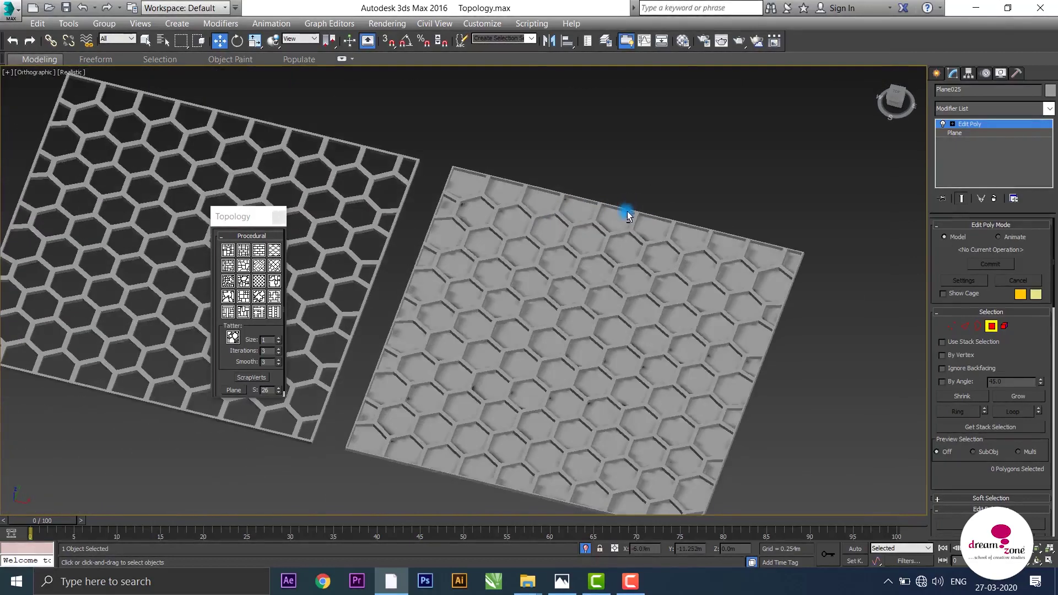
{"action": "scroll", "coordinate": [611, 220], "scroll_direction": "up", "scroll_amount": 2}
{"action": "scroll", "coordinate": [601, 231], "scroll_direction": "up", "scroll_amount": 2}
{"action": "scroll", "coordinate": [588, 230], "scroll_direction": "down", "scroll_amount": 3}
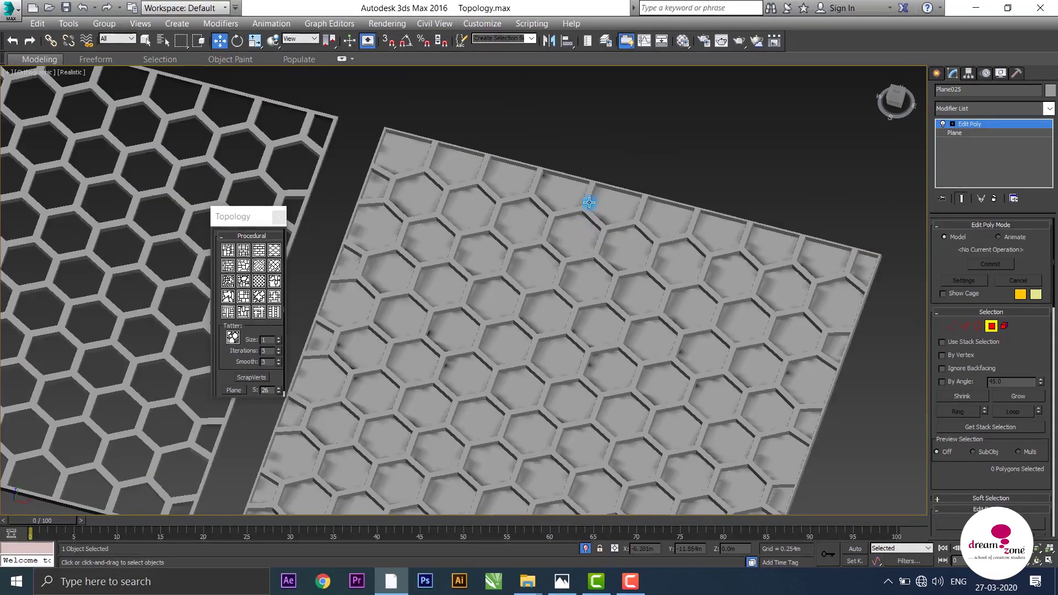
{"action": "mouse_move", "coordinate": [590, 200]}
{"action": "middle_mouse_down", "text": "alt"}
{"action": "mouse_move", "coordinate": [578, 196]}
{"action": "mouse_move", "coordinate": [592, 250]}
{"action": "middle_mouse_up", "text": "alt"}
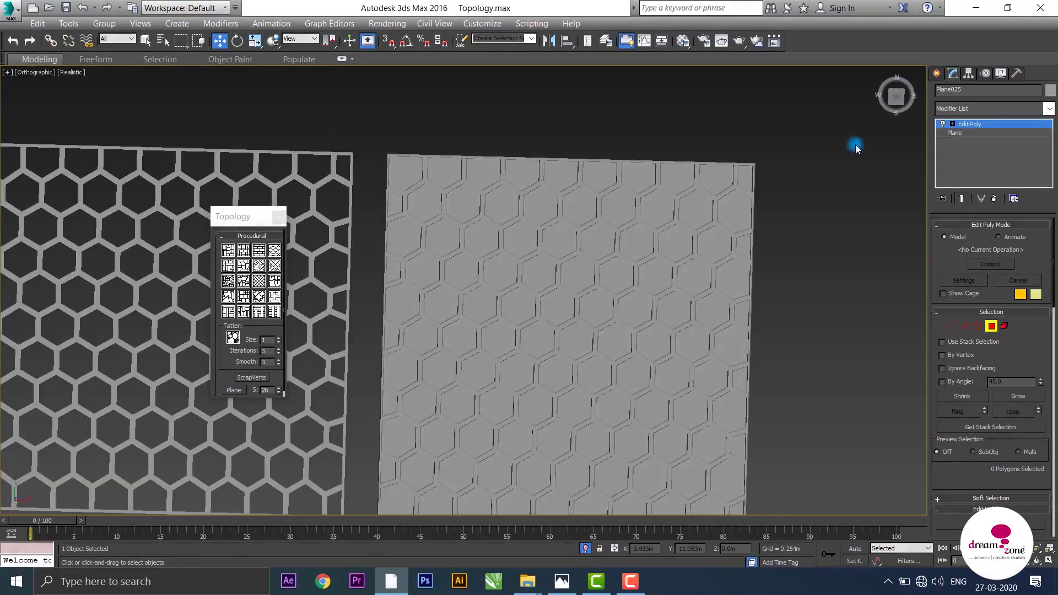
- Switch to Top view, exit Polygon mode, and orbit to a tilted view of both planes
{"action": "left_click", "coordinate": [898, 98]}
{"action": "middle_click_drag", "start_coordinate": [755, 271], "coordinate": [716, 215]}
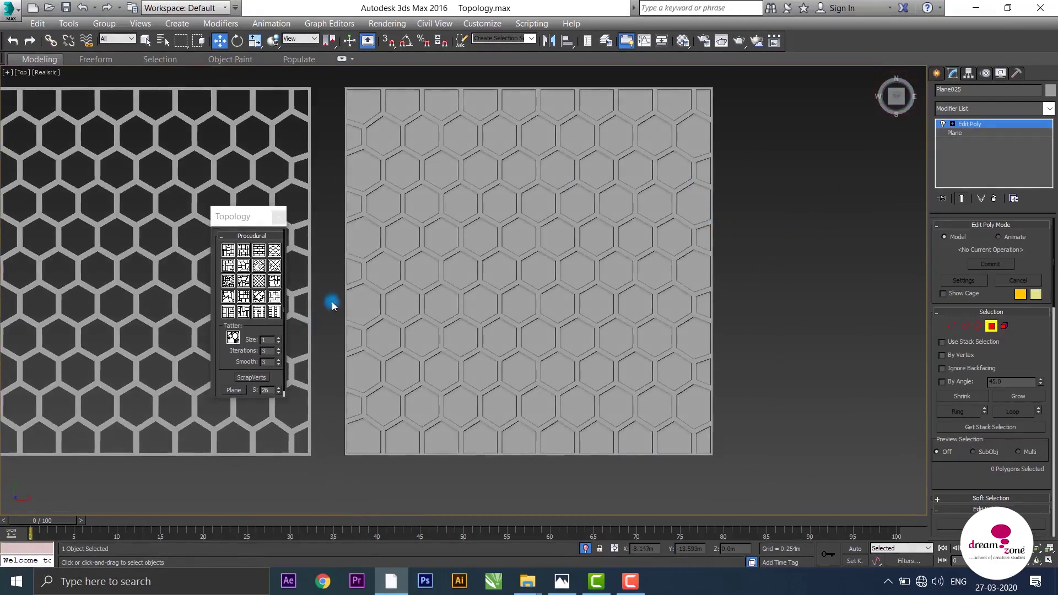
{"action": "scroll", "coordinate": [333, 302], "scroll_direction": "down", "scroll_amount": 2}
{"action": "mouse_move", "coordinate": [406, 323]}
{"action": "middle_mouse_down"}
{"action": "mouse_move", "coordinate": [499, 323]}
{"action": "mouse_move", "coordinate": [615, 283]}
{"action": "mouse_move", "coordinate": [637, 290]}
{"action": "mouse_move", "coordinate": [548, 335]}
{"action": "middle_mouse_up"}
{"action": "scroll", "coordinate": [499, 323], "scroll_direction": "up", "scroll_amount": 2}
{"action": "scroll", "coordinate": [522, 304], "scroll_direction": "up", "scroll_amount": 2}
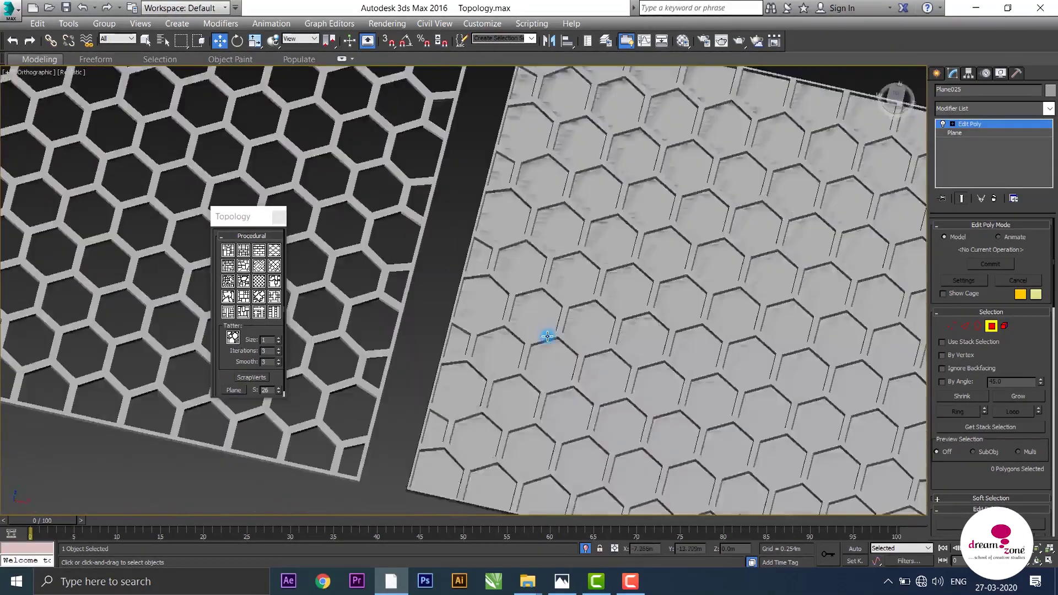
{"action": "scroll", "coordinate": [547, 335], "scroll_direction": "up", "scroll_amount": 1}
{"action": "left_click", "coordinate": [990, 325]}
{"action": "scroll", "coordinate": [619, 359], "scroll_direction": "down", "scroll_amount": 5}
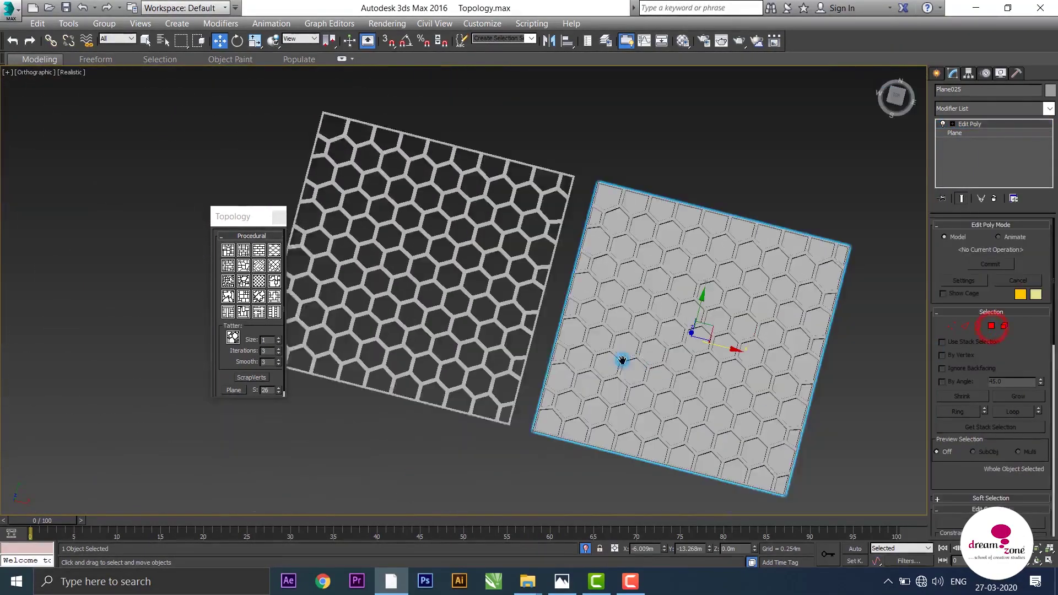
{"action": "mouse_move", "coordinate": [618, 358]}
{"action": "middle_mouse_down", "text": "alt"}
{"action": "mouse_move", "coordinate": [606, 524]}
{"action": "mouse_move", "coordinate": [573, 494]}
{"action": "middle_mouse_up", "text": "alt"}
{"action": "scroll", "coordinate": [555, 378], "scroll_direction": "down", "scroll_amount": 2}
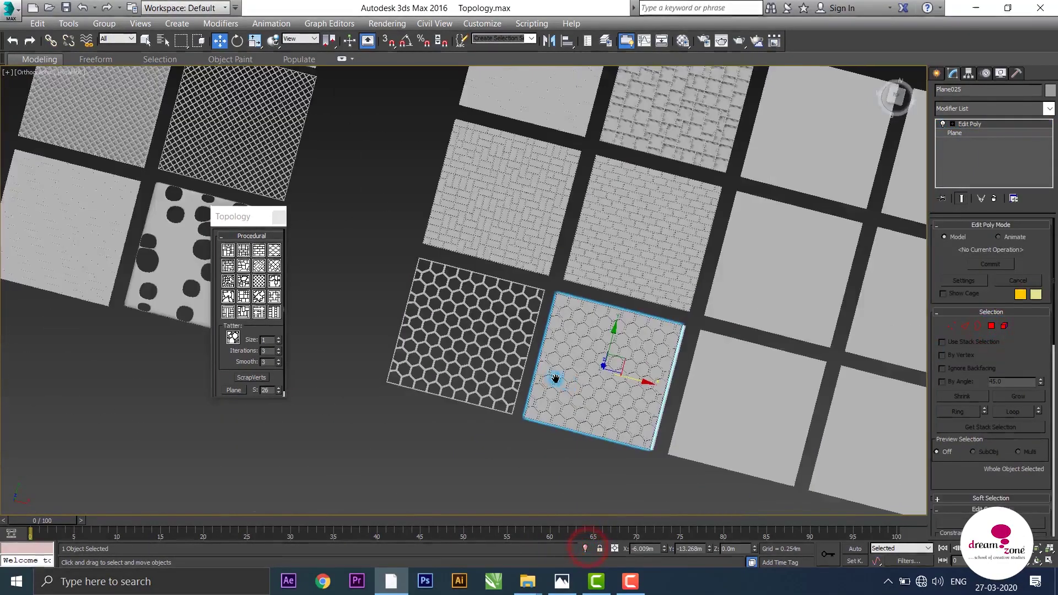
{"action": "scroll", "coordinate": [550, 349], "scroll_direction": "down", "scroll_amount": 1}
{"action": "scroll", "coordinate": [560, 373], "scroll_direction": "up", "scroll_amount": 5}
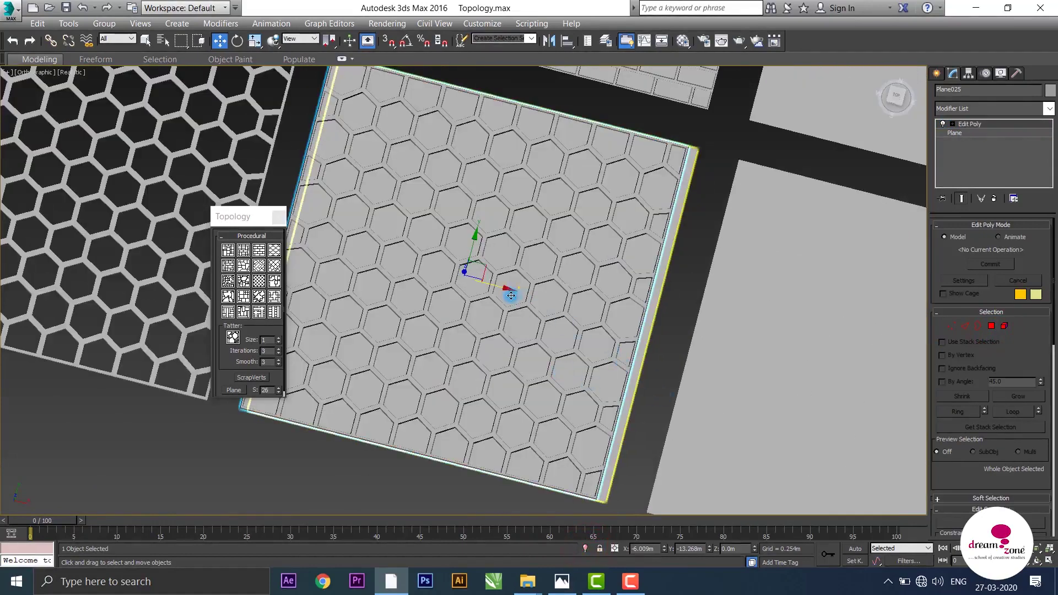
- Nudge the hexagon relief plane slightly right along X to align it with its neighbour
{"action": "left_click_drag", "start_coordinate": [510, 288], "coordinate": [503, 290]}
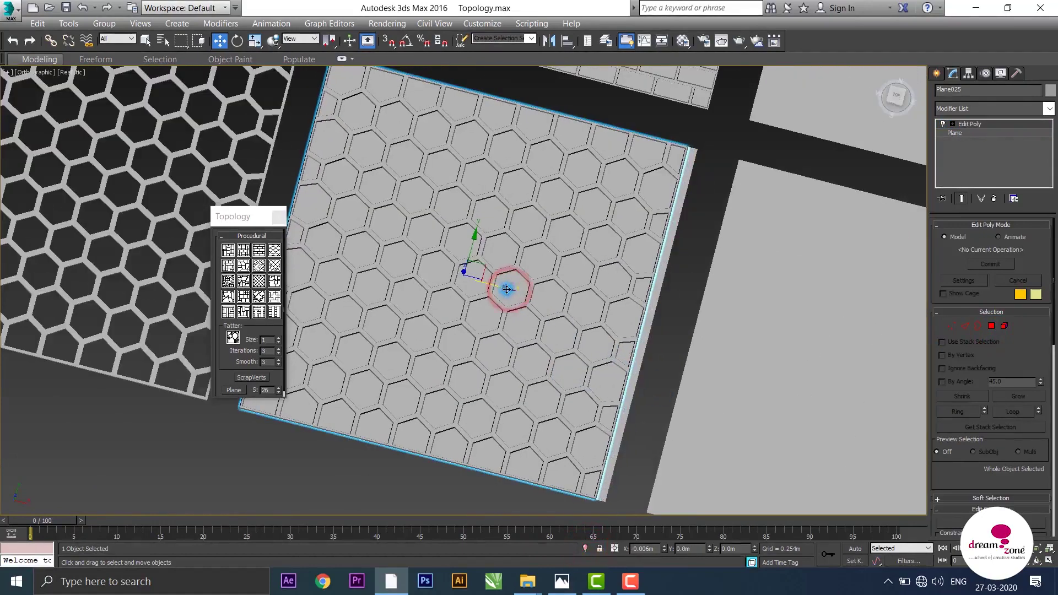
{"action": "left_click", "coordinate": [637, 365]}
{"action": "left_click", "coordinate": [623, 490]}
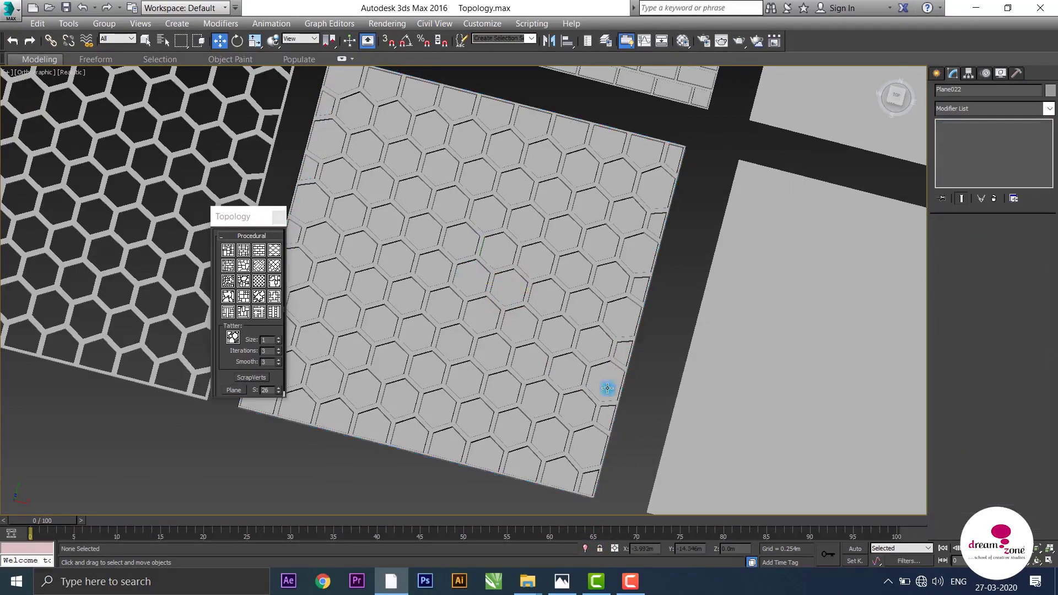
{"action": "left_click", "coordinate": [558, 303]}
{"action": "left_click_drag", "start_coordinate": [488, 284], "coordinate": [495, 285]}
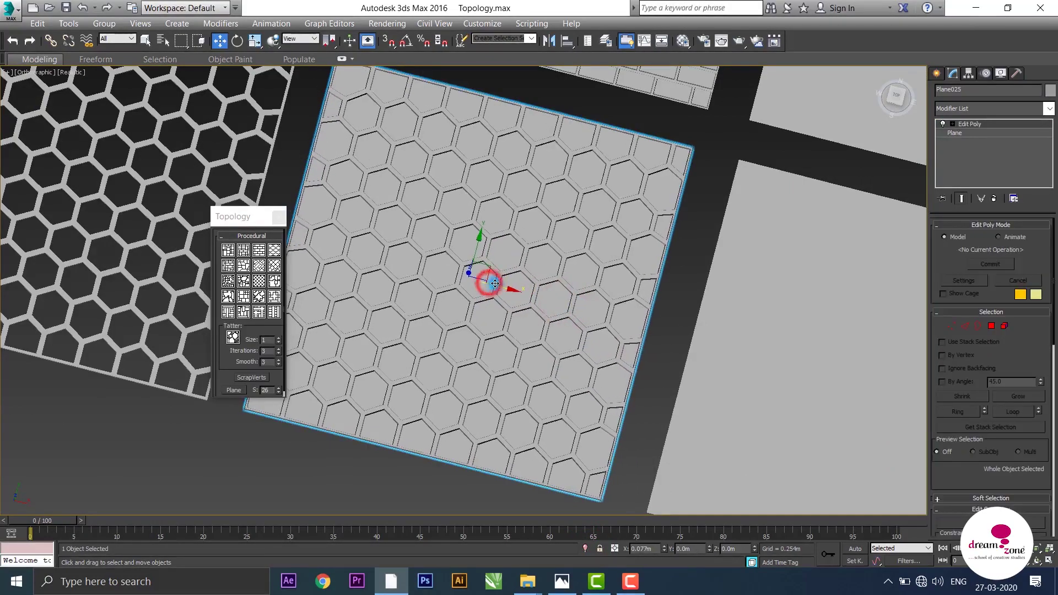
- Deselect everything, orbit to a top-down view, and zoom in on the blank tiles
{"action": "left_click", "coordinate": [321, 477]}
{"action": "scroll", "coordinate": [321, 477], "scroll_direction": "down", "scroll_amount": 5}
{"action": "scroll", "coordinate": [395, 471], "scroll_direction": "down", "scroll_amount": 2}
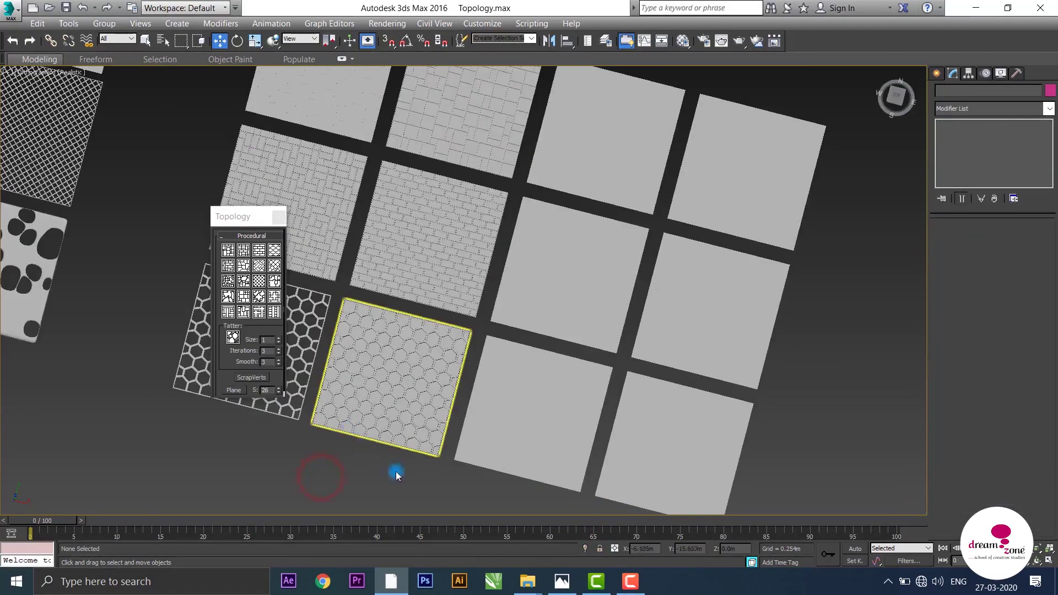
{"action": "scroll", "coordinate": [505, 385], "scroll_direction": "up", "scroll_amount": 4}
{"action": "scroll", "coordinate": [406, 472], "scroll_direction": "down", "scroll_amount": 2}
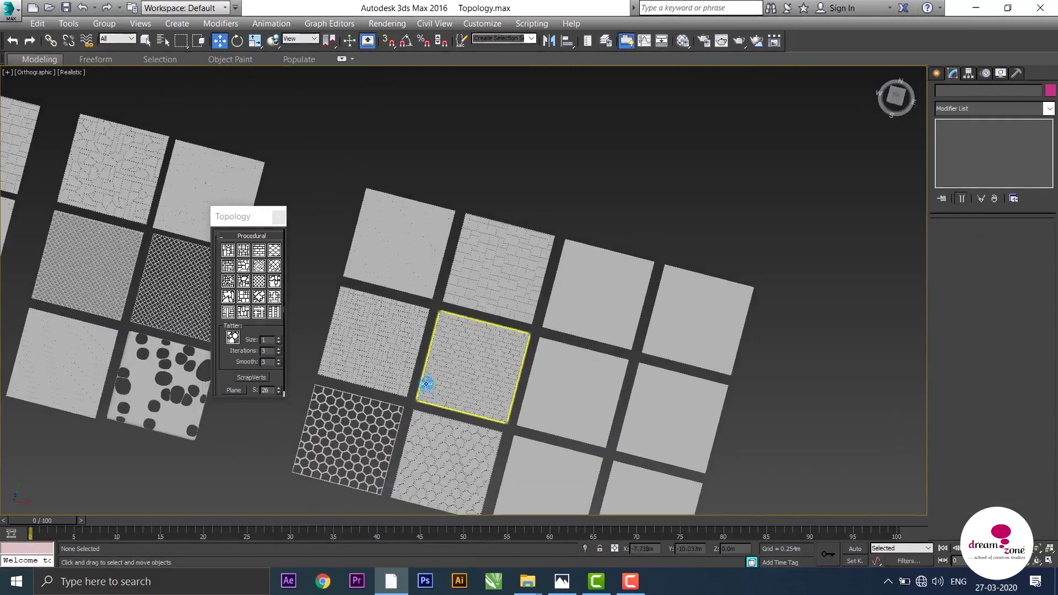
{"action": "mouse_move", "coordinate": [488, 456]}
{"action": "middle_mouse_down", "text": "alt"}
{"action": "mouse_move", "coordinate": [666, 290]}
{"action": "mouse_move", "coordinate": [633, 416]}
{"action": "mouse_move", "coordinate": [618, 431]}
{"action": "mouse_move", "coordinate": [547, 406]}
{"action": "mouse_move", "coordinate": [441, 394]}
{"action": "mouse_move", "coordinate": [495, 281]}
{"action": "middle_mouse_up", "text": "alt"}
{"action": "scroll", "coordinate": [504, 279], "scroll_direction": "up", "scroll_amount": 3}
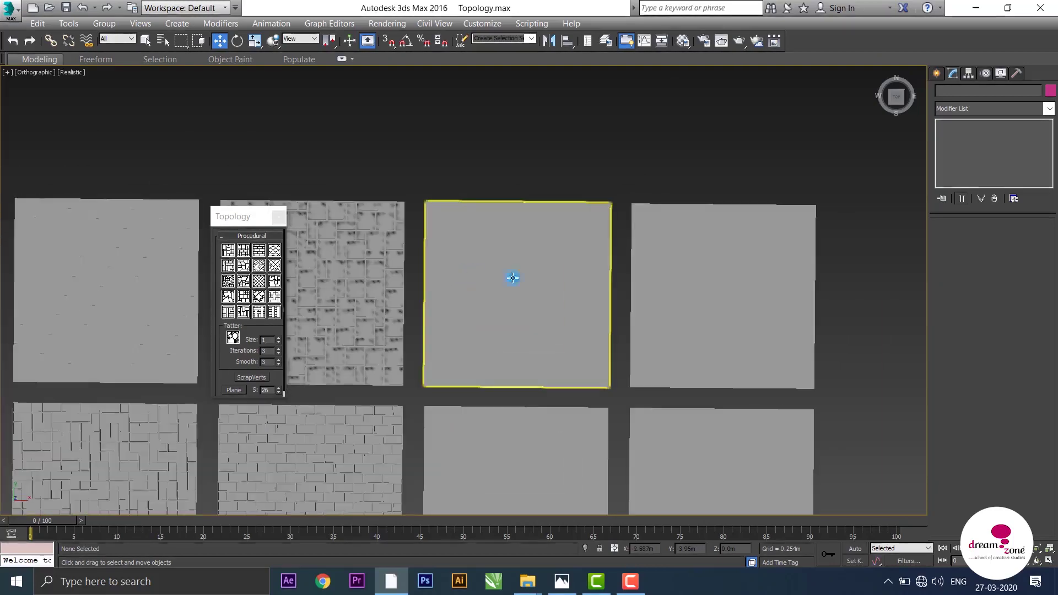
- Select blank Plane015 and turn on edged faces for all tiles
{"action": "left_click", "coordinate": [516, 244]}
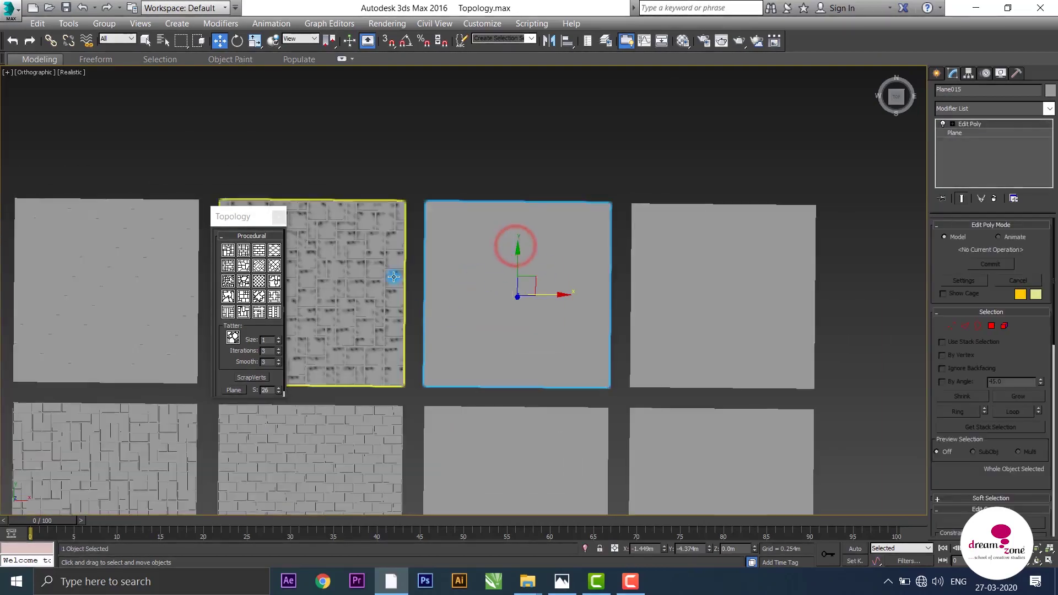
{"action": "key", "text": "F4"}
{"action": "scroll", "coordinate": [473, 416], "scroll_direction": "down", "scroll_amount": 2}
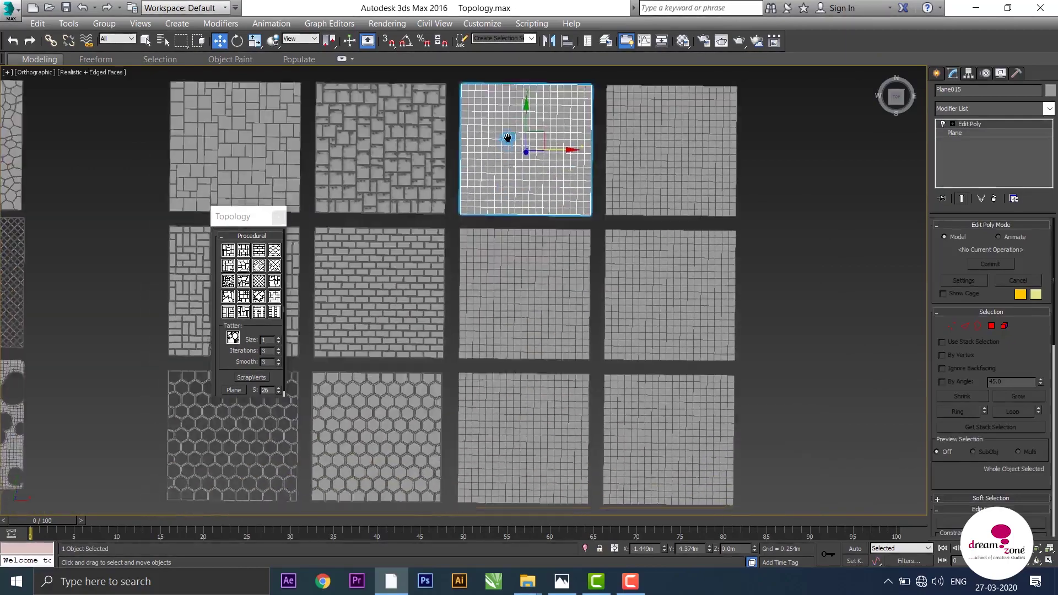
{"action": "middle_click_drag", "start_coordinate": [473, 417], "coordinate": [425, 336]}
{"action": "scroll", "coordinate": [425, 336], "scroll_direction": "up", "scroll_amount": 5}
{"action": "middle_click_drag", "start_coordinate": [491, 239], "coordinate": [449, 449]}
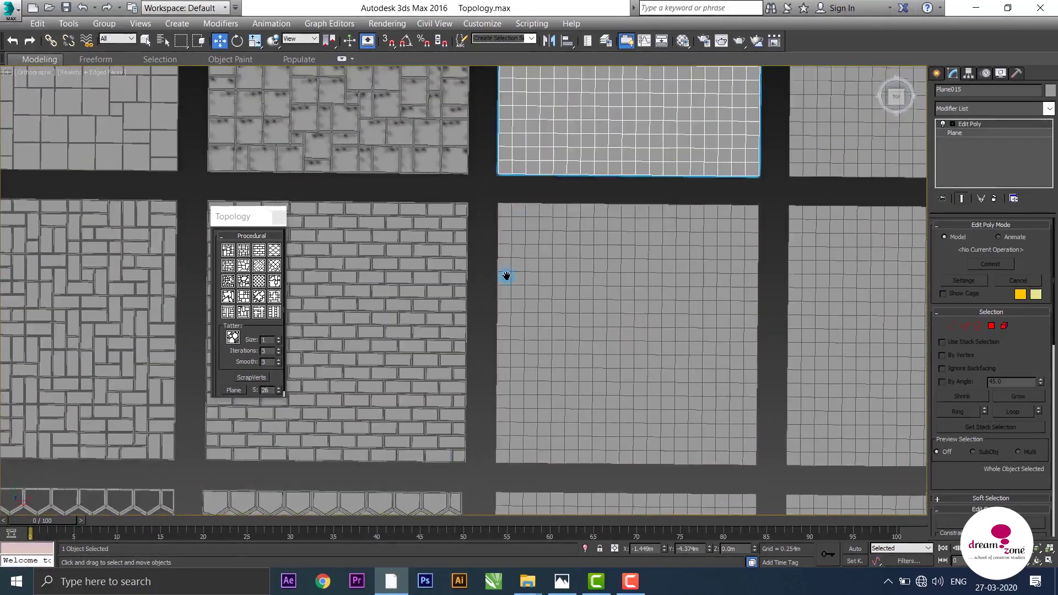
{"action": "mouse_move", "coordinate": [505, 276]}
{"action": "middle_mouse_down"}
{"action": "mouse_move", "coordinate": [458, 257]}
{"action": "mouse_move", "coordinate": [356, 258]}
{"action": "mouse_move", "coordinate": [354, 300]}
{"action": "middle_mouse_up"}
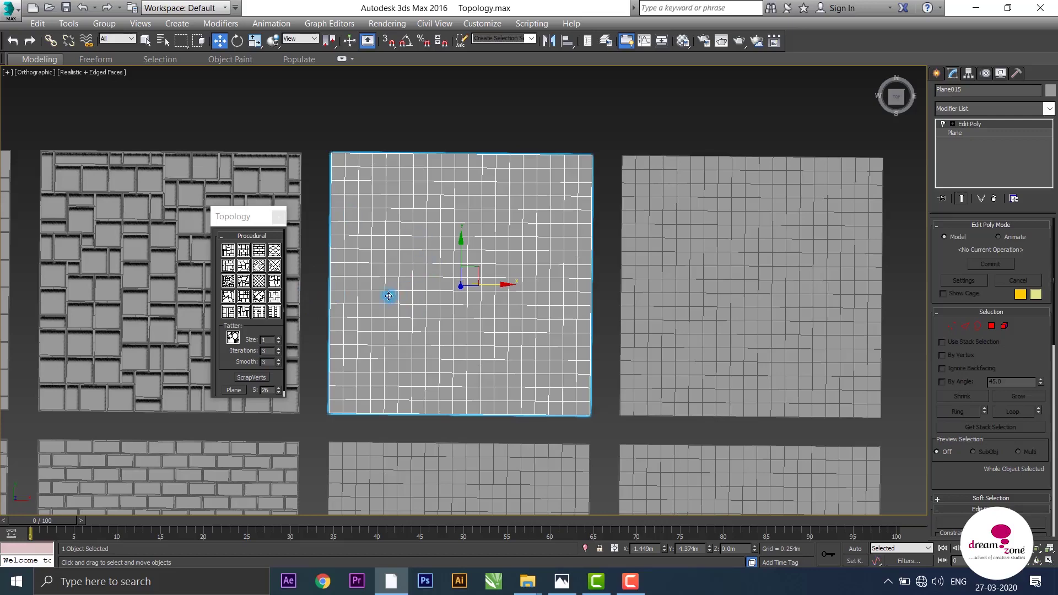
- Pan and zoom to frame Plane015 among the surrounding textured tiles
{"action": "scroll", "coordinate": [385, 293], "scroll_direction": "up", "scroll_amount": 3}
{"action": "middle_click_drag", "start_coordinate": [404, 330], "coordinate": [451, 301]}
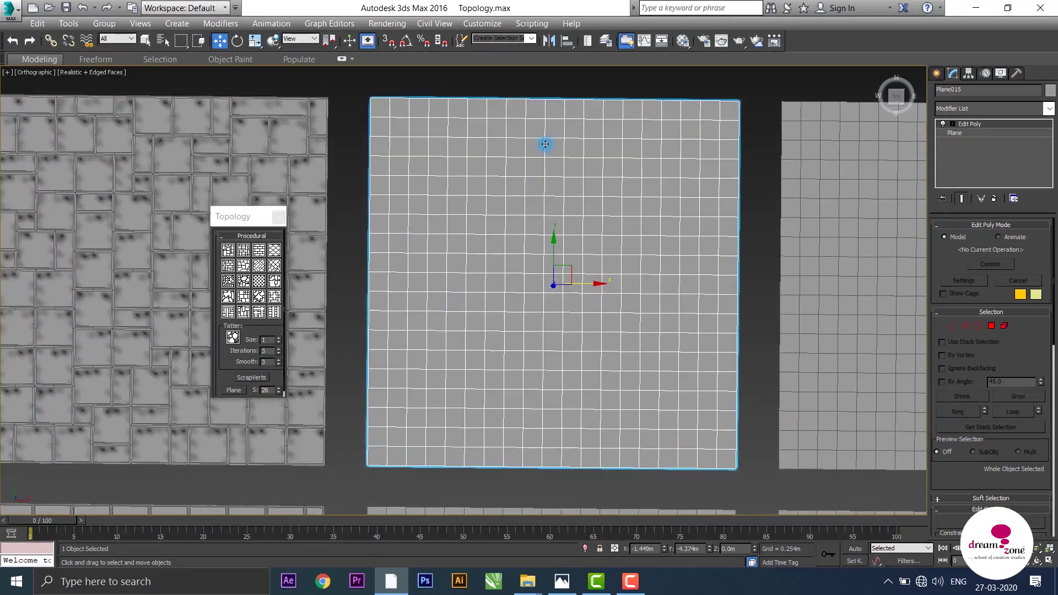
{"action": "mouse_move", "coordinate": [413, 205]}
{"action": "middle_mouse_down"}
{"action": "mouse_move", "coordinate": [375, 243]}
{"action": "mouse_move", "coordinate": [315, 264]}
{"action": "middle_mouse_up"}
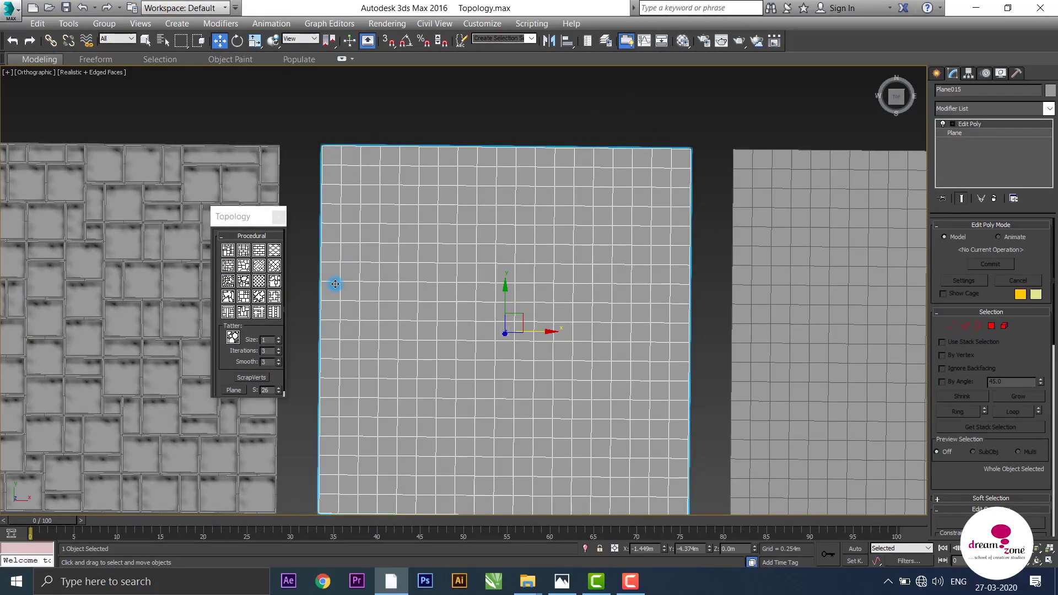
{"action": "scroll", "coordinate": [79, 380], "scroll_direction": "down", "scroll_amount": 3}
{"action": "scroll", "coordinate": [462, 302], "scroll_direction": "down", "scroll_amount": 1}
{"action": "mouse_move", "coordinate": [107, 292]}
{"action": "middle_mouse_down"}
{"action": "mouse_move", "coordinate": [463, 302]}
{"action": "mouse_move", "coordinate": [562, 286]}
{"action": "mouse_move", "coordinate": [41, 360]}
{"action": "mouse_move", "coordinate": [26, 309]}
{"action": "middle_mouse_up"}
{"action": "scroll", "coordinate": [576, 302], "scroll_direction": "down", "scroll_amount": 1}
{"action": "scroll", "coordinate": [314, 309], "scroll_direction": "up", "scroll_amount": 1}
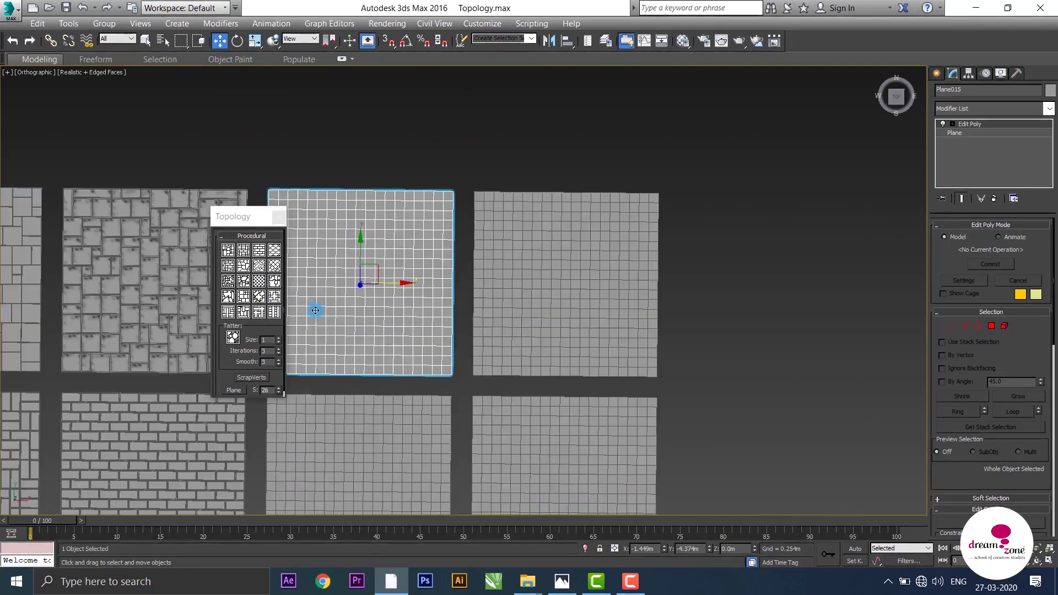
{"action": "scroll", "coordinate": [316, 312], "scroll_direction": "up", "scroll_amount": 3}
{"action": "middle_click_drag", "start_coordinate": [316, 313], "coordinate": [300, 373]}
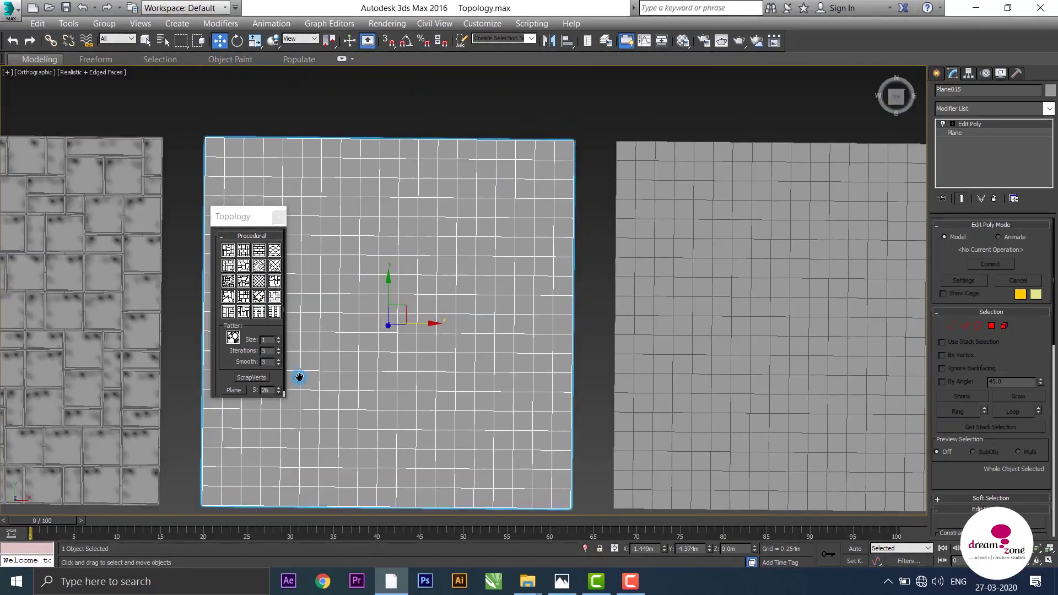
- Preview the Tiles2 brick topology on Plane015, compare with neighbours, then undo it
{"action": "left_click", "coordinate": [228, 267]}
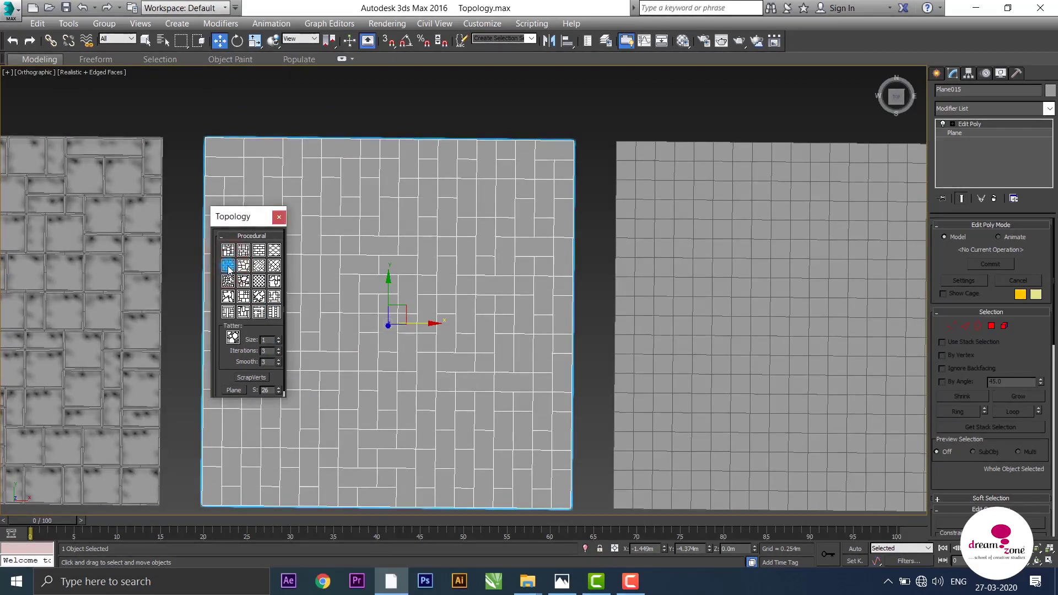
{"action": "scroll", "coordinate": [190, 292], "scroll_direction": "down", "scroll_amount": 2}
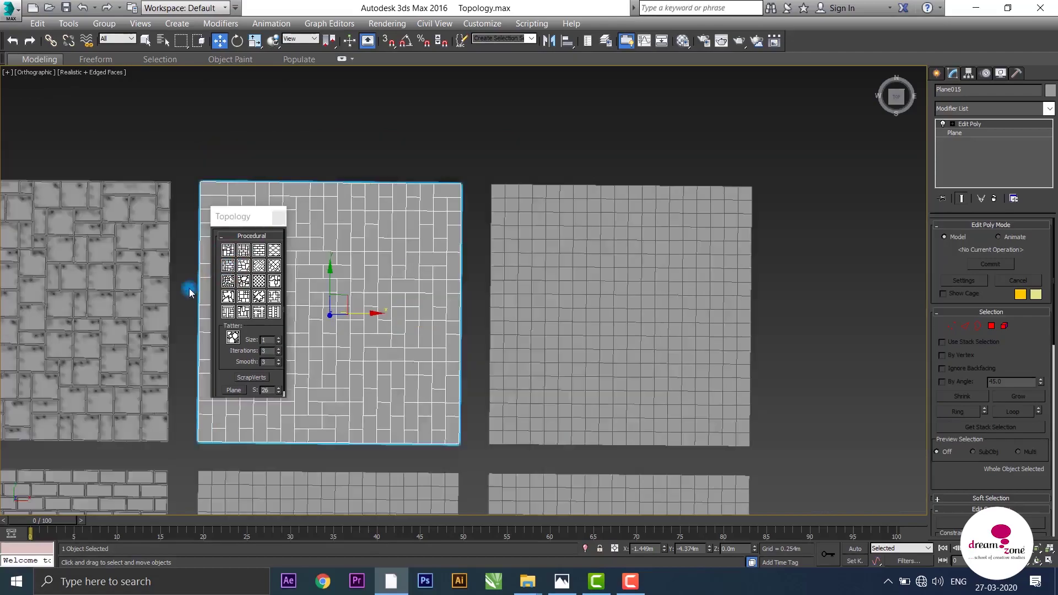
{"action": "middle_click_drag", "start_coordinate": [190, 292], "coordinate": [583, 236]}
{"action": "scroll", "coordinate": [85, 265], "scroll_direction": "down", "scroll_amount": 1}
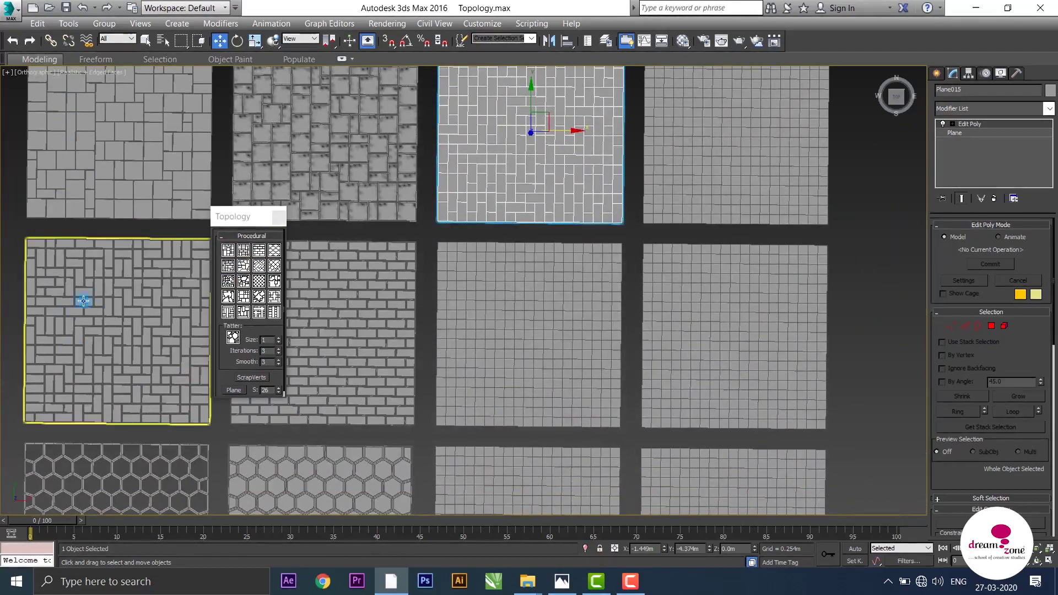
{"action": "mouse_move", "coordinate": [176, 299]}
{"action": "middle_mouse_down"}
{"action": "mouse_move", "coordinate": [439, 271]}
{"action": "mouse_move", "coordinate": [439, 311]}
{"action": "middle_mouse_up"}
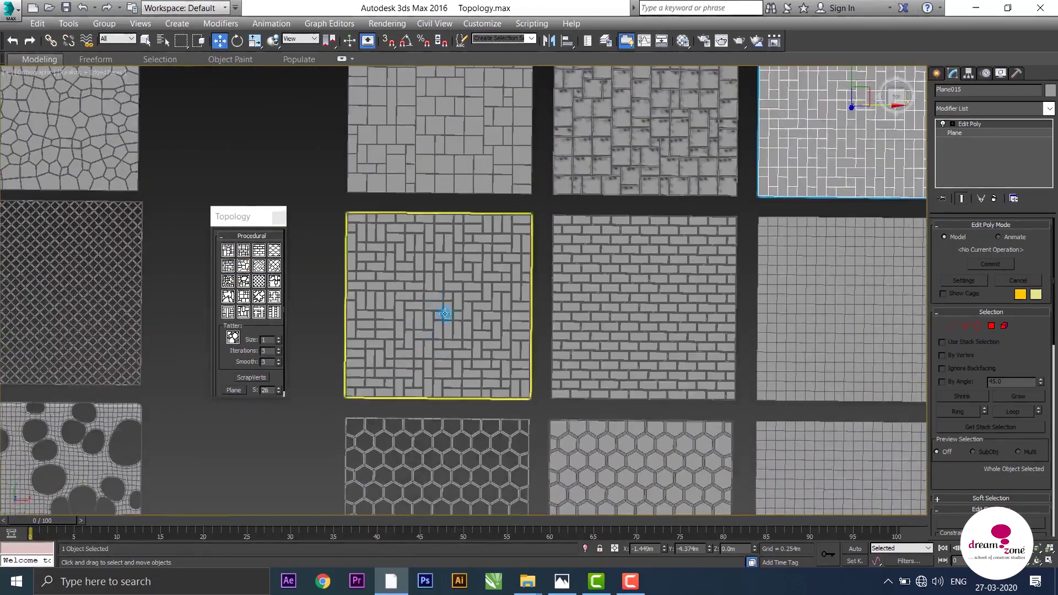
{"action": "scroll", "coordinate": [439, 311], "scroll_direction": "up", "scroll_amount": 6}
{"action": "scroll", "coordinate": [457, 256], "scroll_direction": "down", "scroll_amount": 4}
{"action": "middle_click_drag", "start_coordinate": [548, 243], "coordinate": [173, 406]}
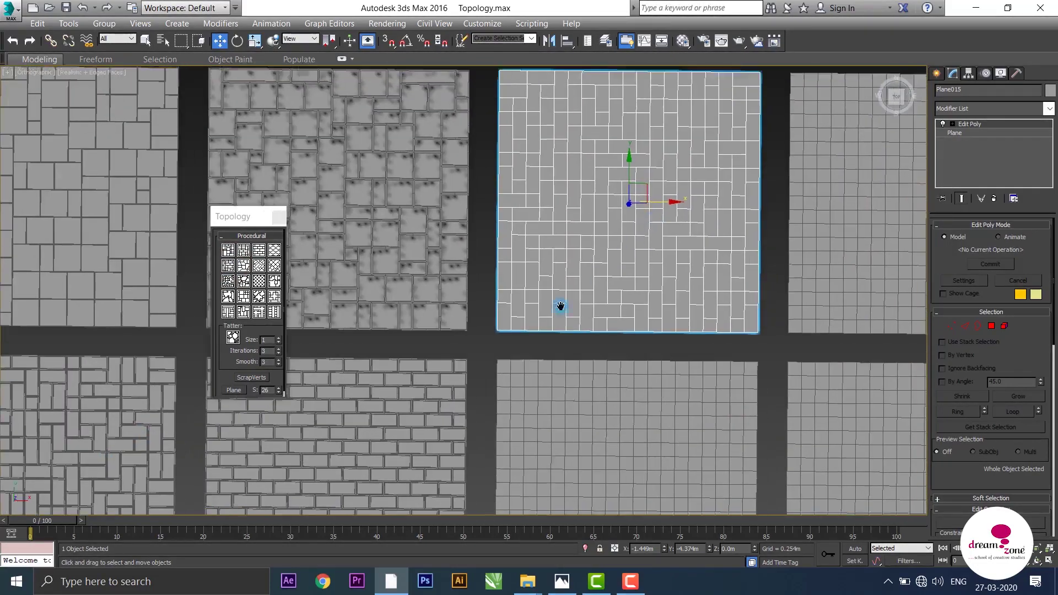
{"action": "middle_click_drag", "start_coordinate": [560, 305], "coordinate": [485, 265]}
{"action": "scroll", "coordinate": [467, 265], "scroll_direction": "up", "scroll_amount": 3}
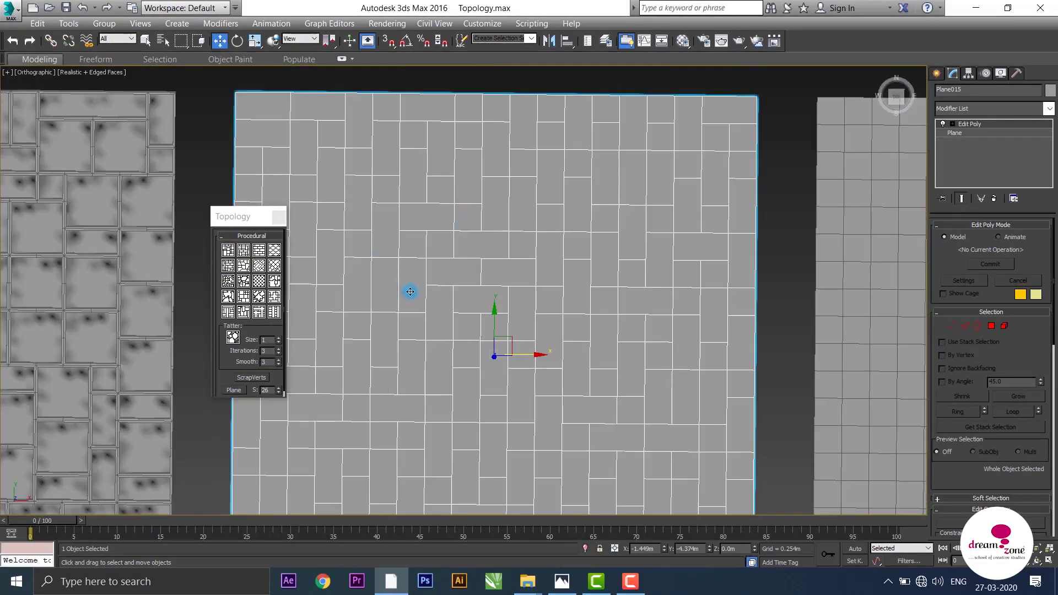
{"action": "key", "text": "ctrl+z"}
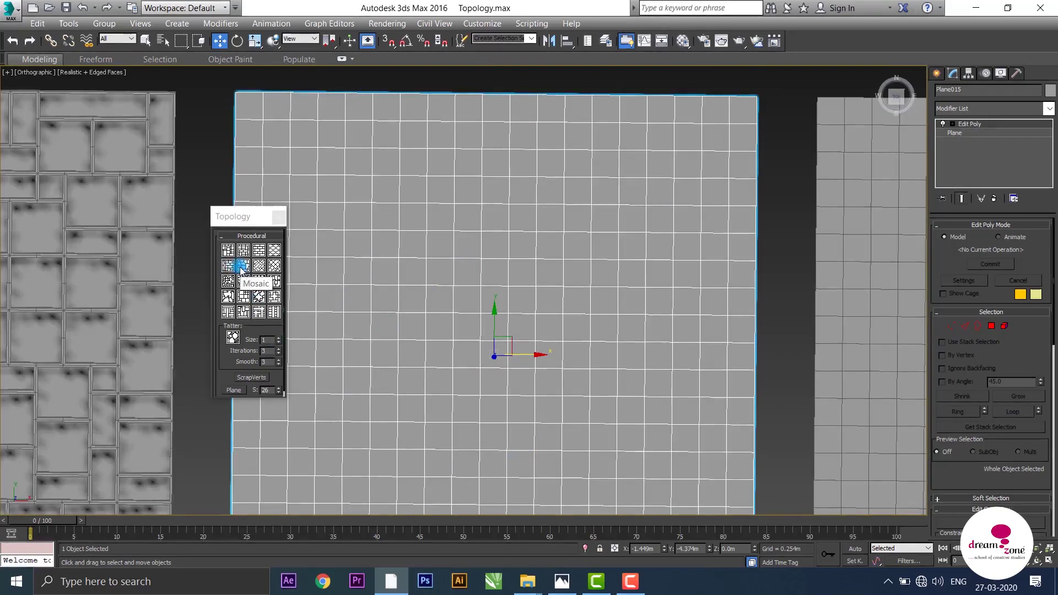
- Apply the Mosaic topology to Plane015 and compare it with the other tile planes
{"action": "left_click", "coordinate": [241, 270]}
{"action": "scroll", "coordinate": [465, 248], "scroll_direction": "down", "scroll_amount": 3}
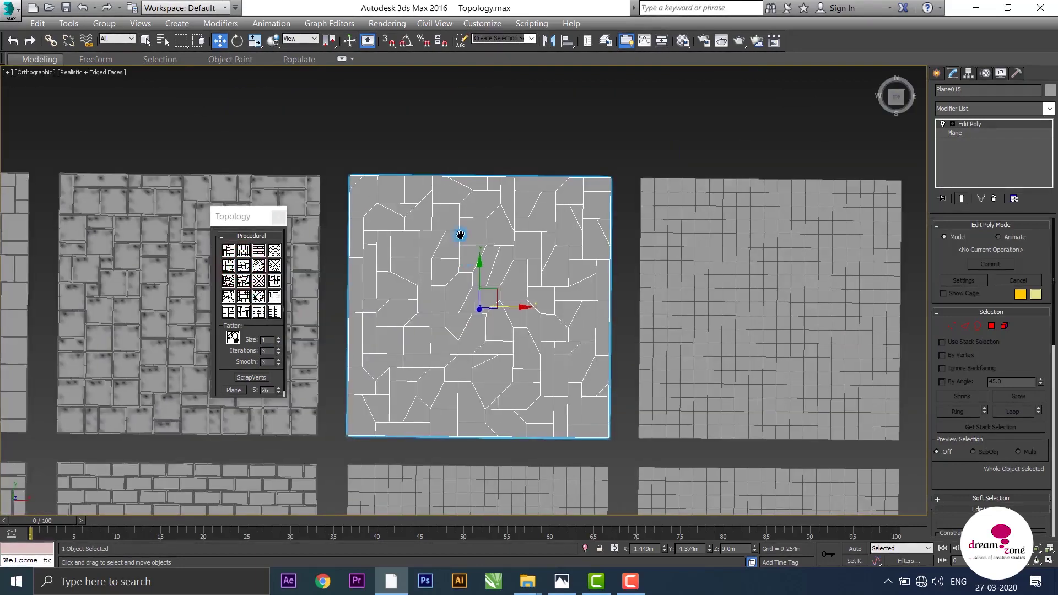
{"action": "middle_click_drag", "start_coordinate": [460, 235], "coordinate": [471, 187]}
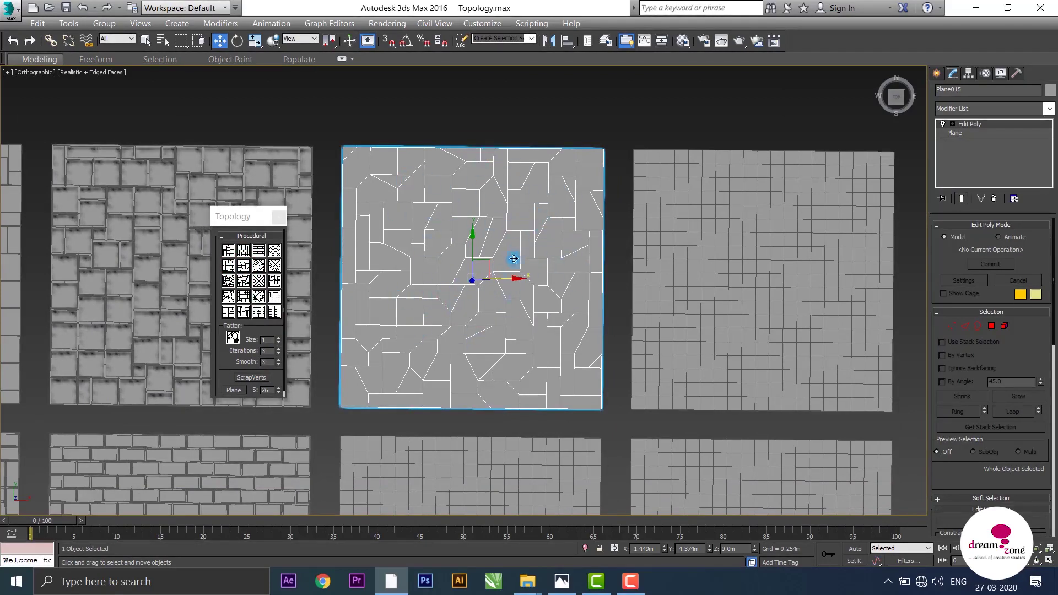
{"action": "scroll", "coordinate": [458, 232], "scroll_direction": "up", "scroll_amount": 3}
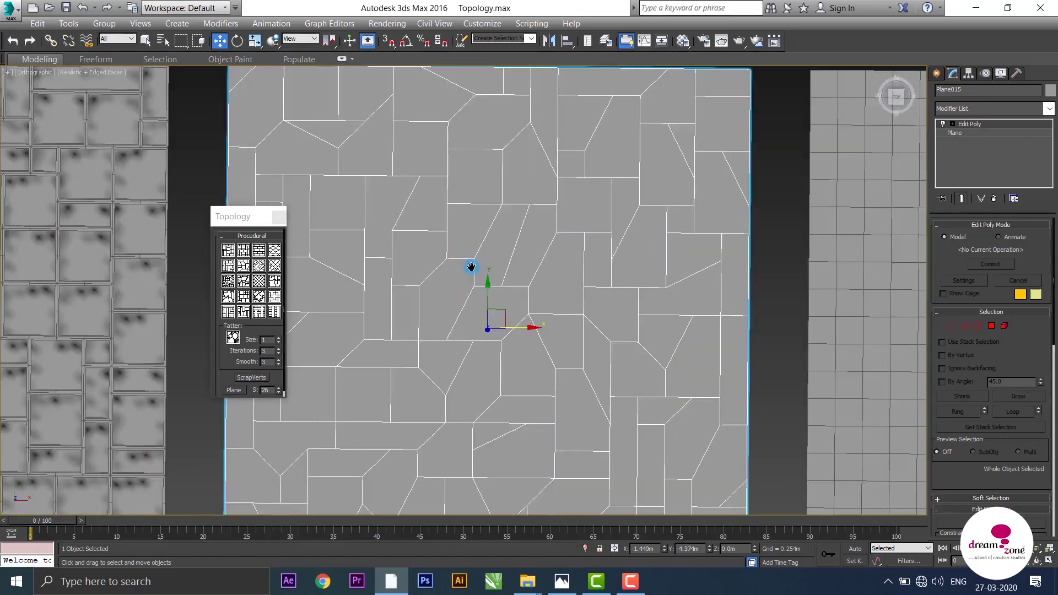
{"action": "scroll", "coordinate": [471, 267], "scroll_direction": "down", "scroll_amount": 3}
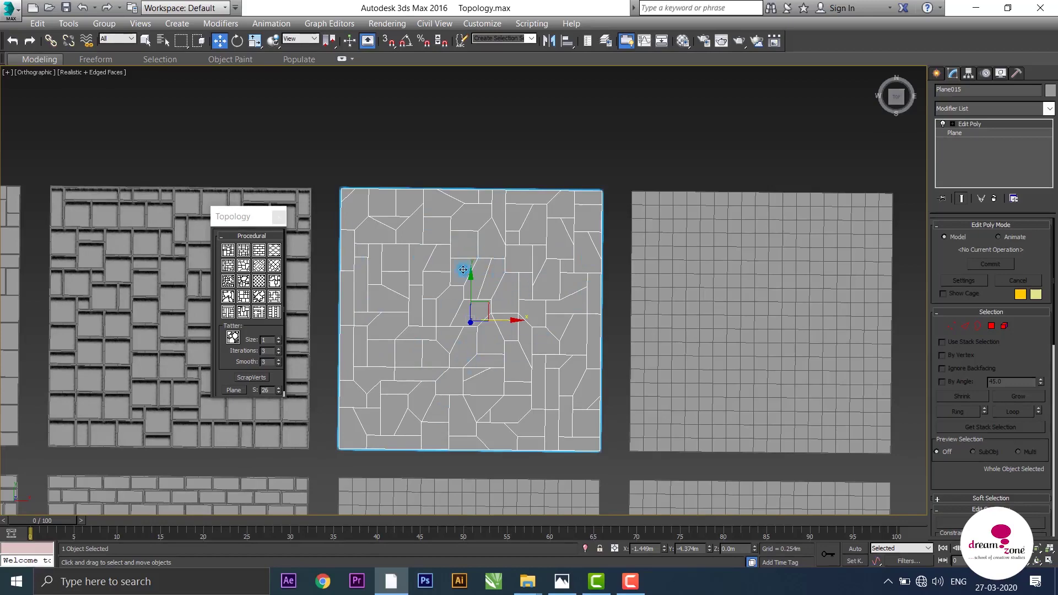
{"action": "middle_click_drag", "start_coordinate": [463, 270], "coordinate": [483, 215]}
{"action": "scroll", "coordinate": [511, 287], "scroll_direction": "down", "scroll_amount": 5}
{"action": "mouse_move", "coordinate": [73, 298]}
{"action": "middle_mouse_down"}
{"action": "mouse_move", "coordinate": [125, 272]}
{"action": "mouse_move", "coordinate": [477, 262]}
{"action": "middle_mouse_up"}
{"action": "scroll", "coordinate": [153, 228], "scroll_direction": "up", "scroll_amount": 5}
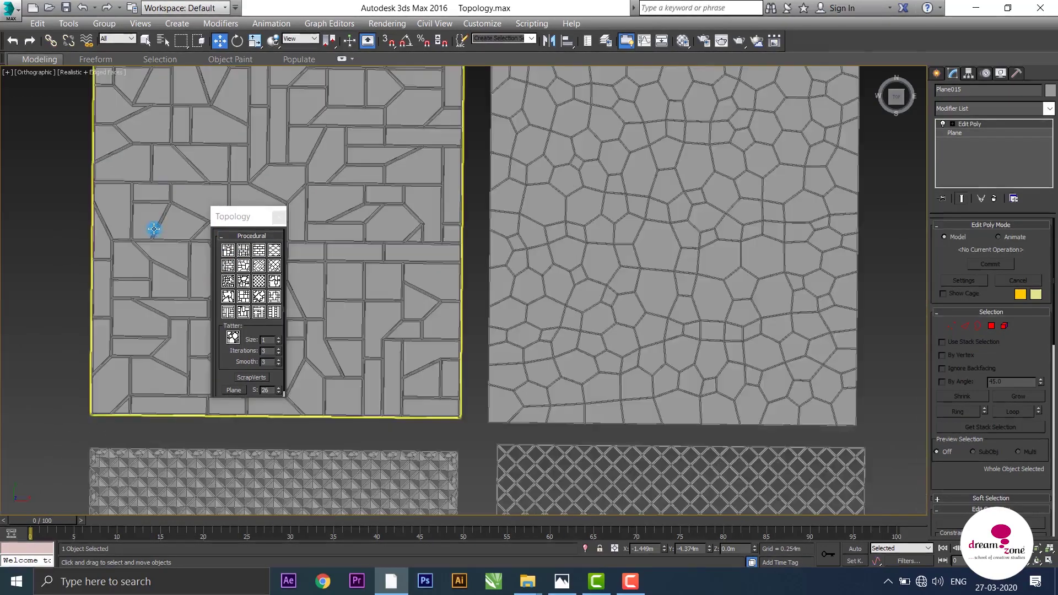
{"action": "scroll", "coordinate": [495, 210], "scroll_direction": "down", "scroll_amount": 3}
{"action": "scroll", "coordinate": [582, 222], "scroll_direction": "down", "scroll_amount": 2}
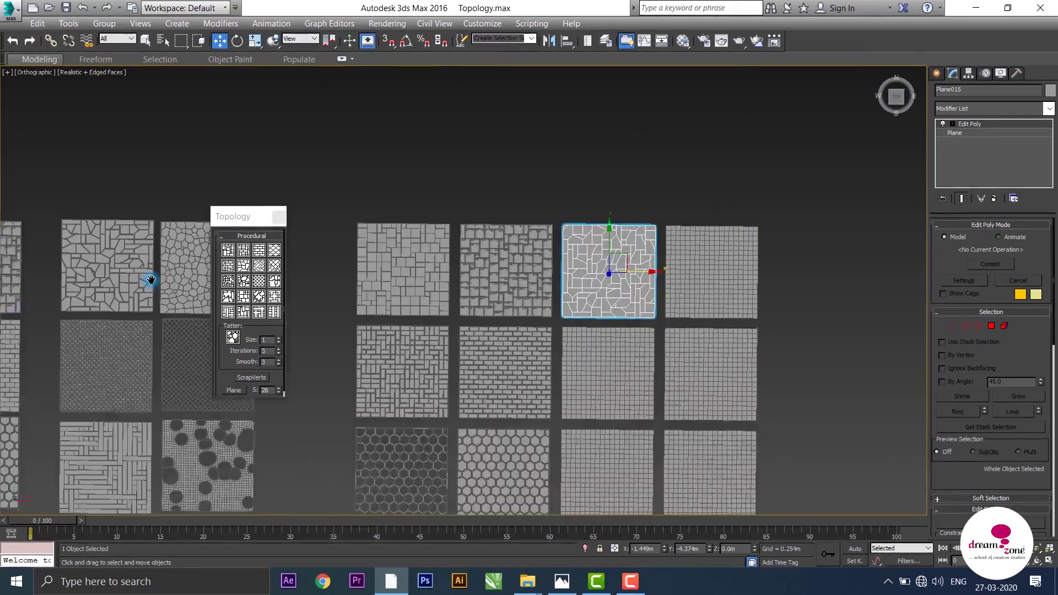
{"action": "middle_click_drag", "start_coordinate": [562, 307], "coordinate": [503, 307]}
{"action": "scroll", "coordinate": [572, 304], "scroll_direction": "up", "scroll_amount": 5}
{"action": "scroll", "coordinate": [571, 304], "scroll_direction": "up", "scroll_amount": 2}
{"action": "scroll", "coordinate": [494, 417], "scroll_direction": "down", "scroll_amount": 3}
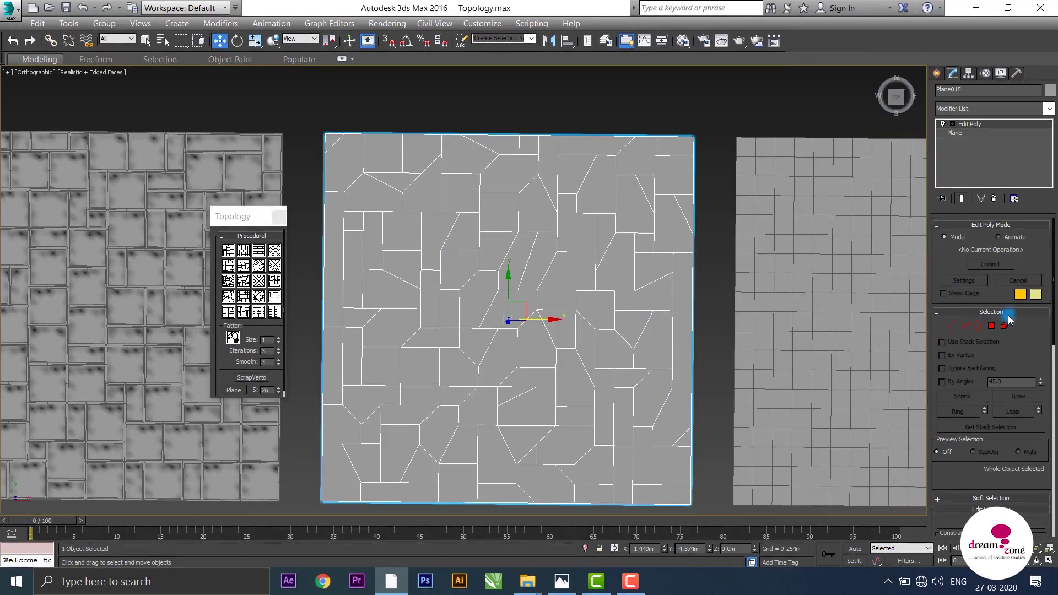
- Select all of Plane015's polygons and inset them by polygon about 0.048m
{"action": "left_click", "coordinate": [991, 325]}
{"action": "left_click", "coordinate": [470, 258]}
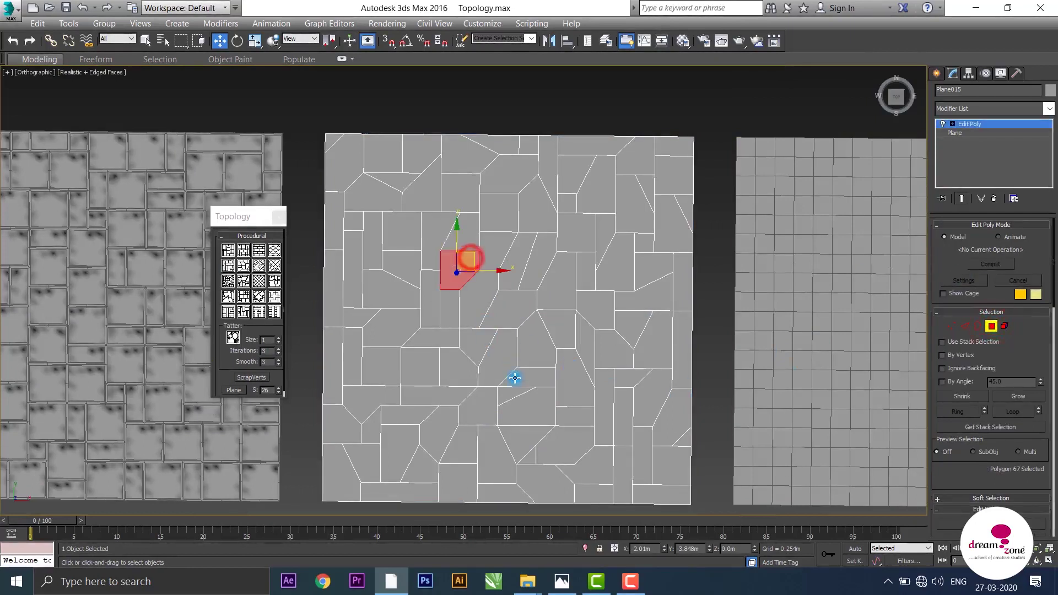
{"action": "key", "text": "ctrl+a"}
{"action": "right_click", "coordinate": [471, 233]}
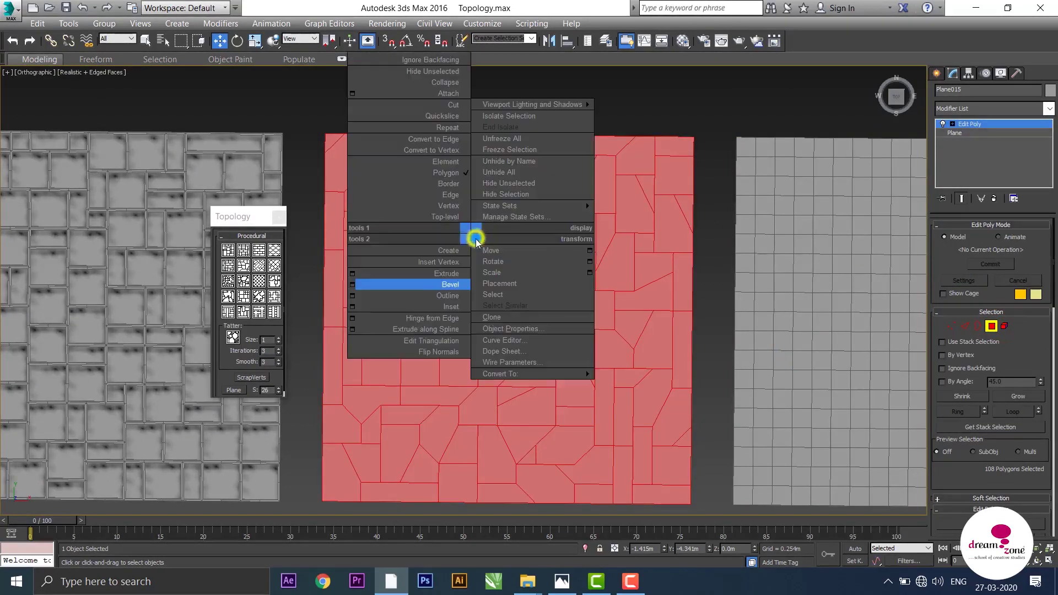
{"action": "left_click", "coordinate": [351, 307]}
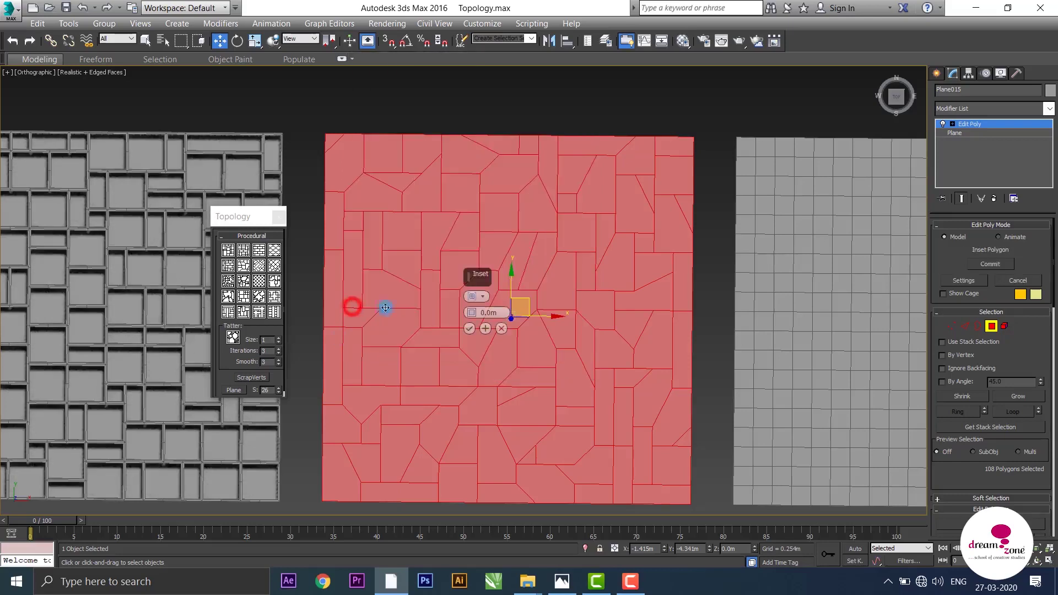
{"action": "left_click", "coordinate": [482, 297]}
{"action": "left_click", "coordinate": [528, 330]}
{"action": "left_click_drag", "start_coordinate": [472, 312], "coordinate": [472, 320]}
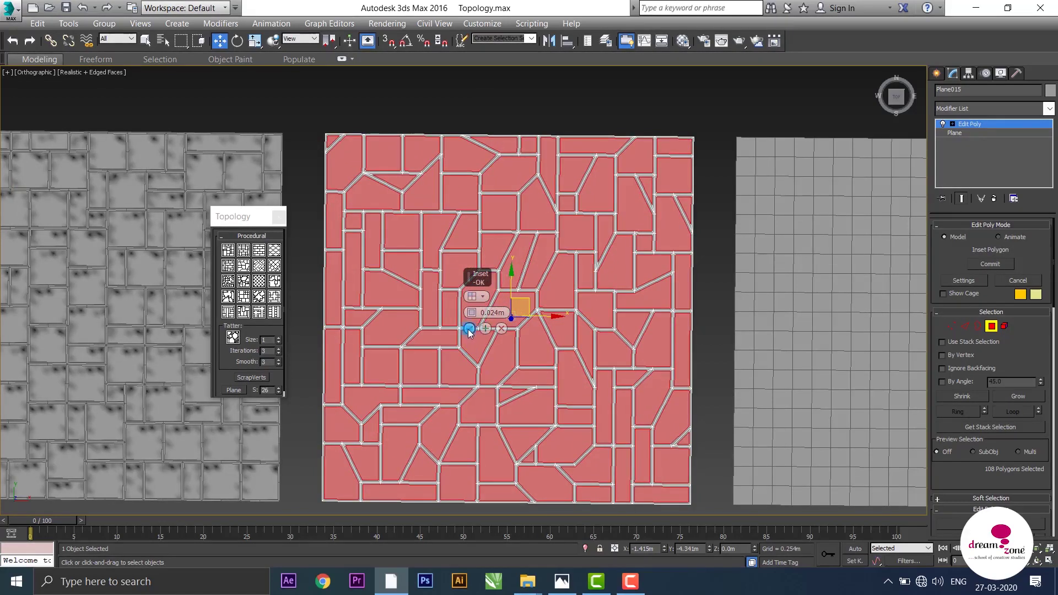
{"action": "left_click", "coordinate": [468, 329]}
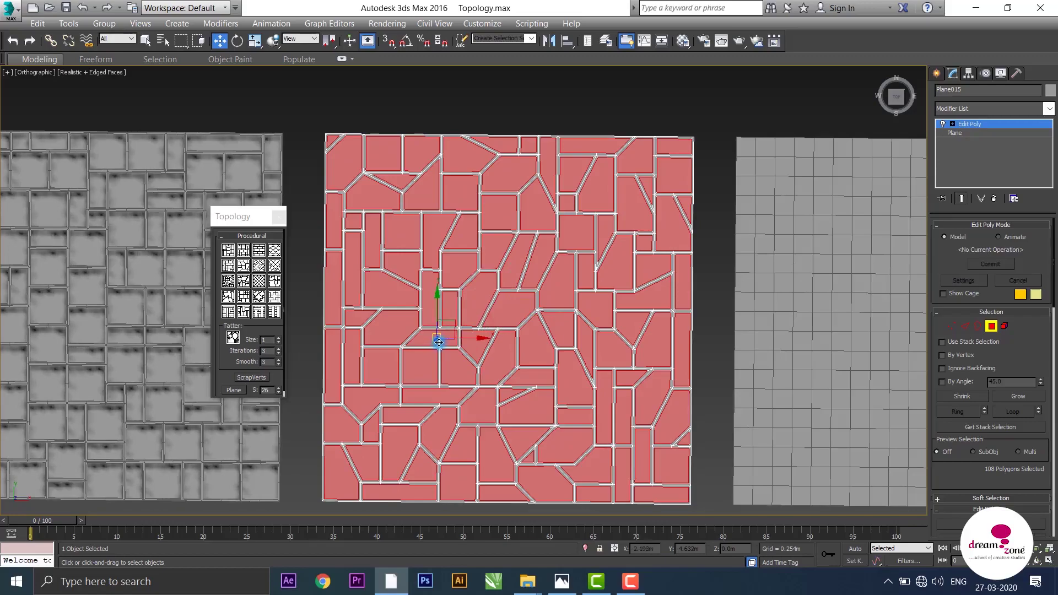
- Bevel the tiles with 0.019m height and -0.013m outline to widen the grooves
{"action": "mouse_move", "coordinate": [438, 342]}
{"action": "middle_mouse_down", "text": "alt"}
{"action": "mouse_move", "coordinate": [461, 276]}
{"action": "mouse_move", "coordinate": [449, 279]}
{"action": "middle_mouse_up", "text": "alt"}
{"action": "scroll", "coordinate": [433, 276], "scroll_direction": "up", "scroll_amount": 3}
{"action": "right_click", "coordinate": [433, 277]}
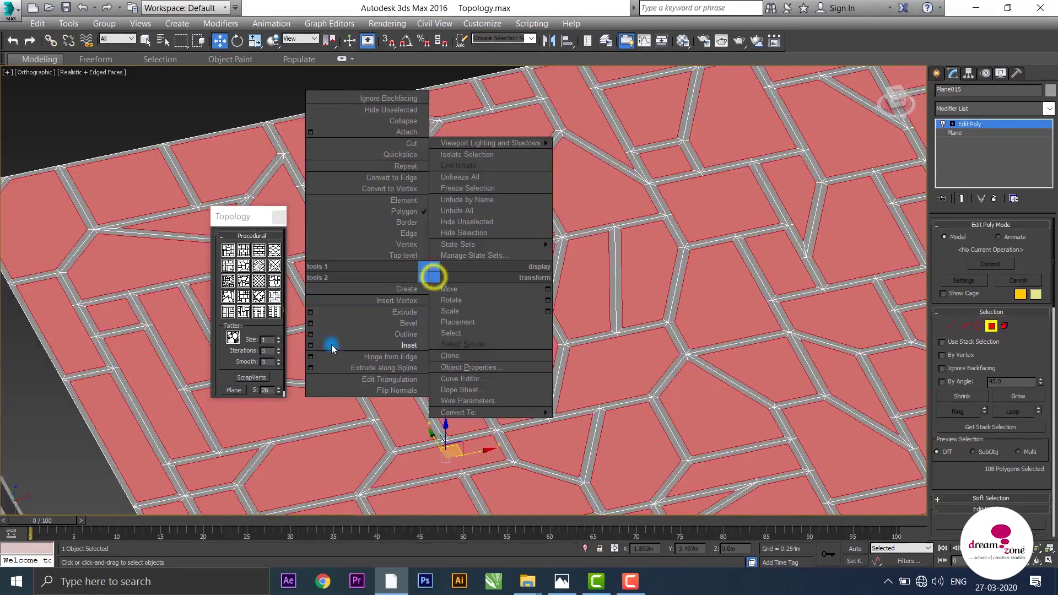
{"action": "left_click", "coordinate": [310, 323]}
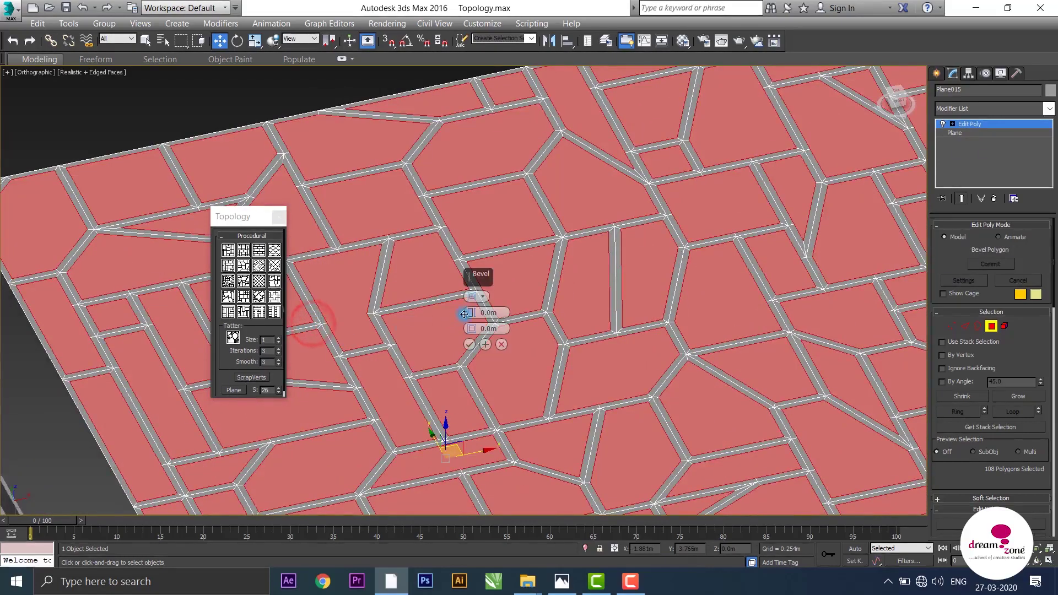
{"action": "left_click_drag", "start_coordinate": [463, 313], "coordinate": [474, 305]}
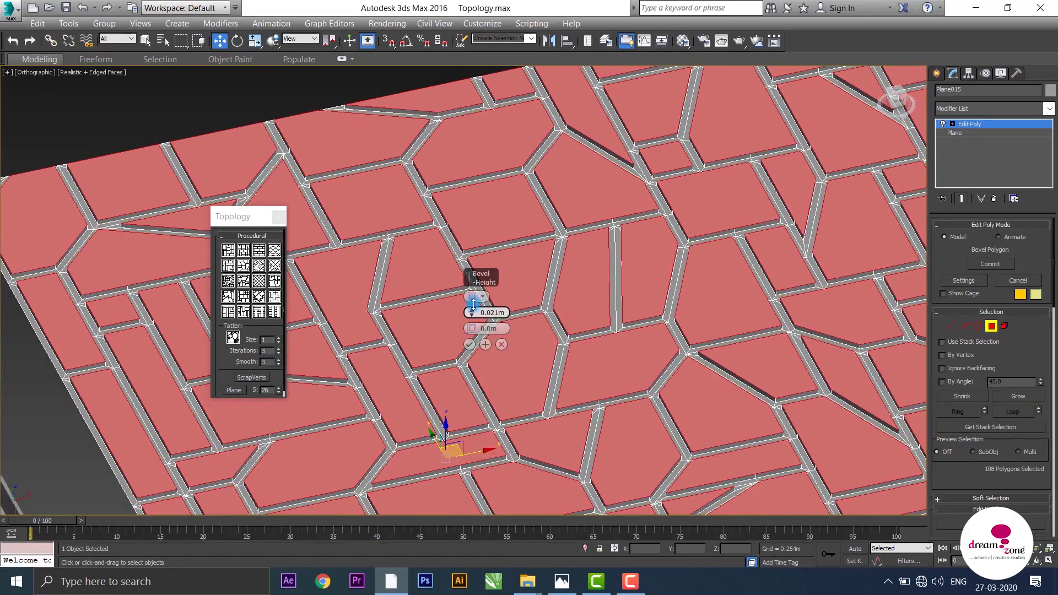
{"action": "left_click_drag", "start_coordinate": [475, 329], "coordinate": [473, 333]}
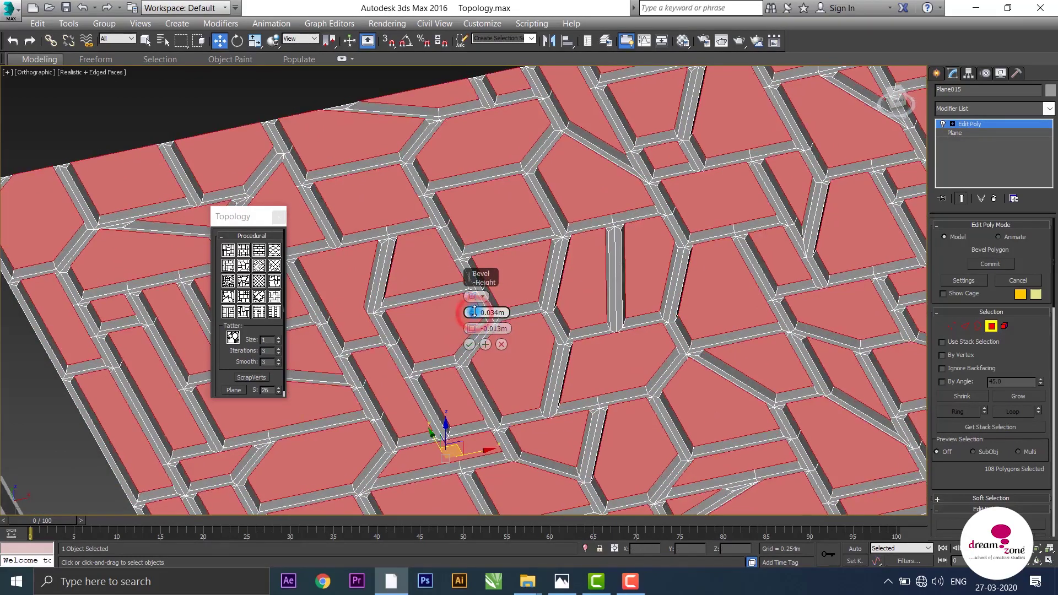
{"action": "left_click", "coordinate": [469, 344]}
- Clear the polygon selection, hide edged faces, and orbit down onto the stone plane
{"action": "left_click", "coordinate": [562, 156]}
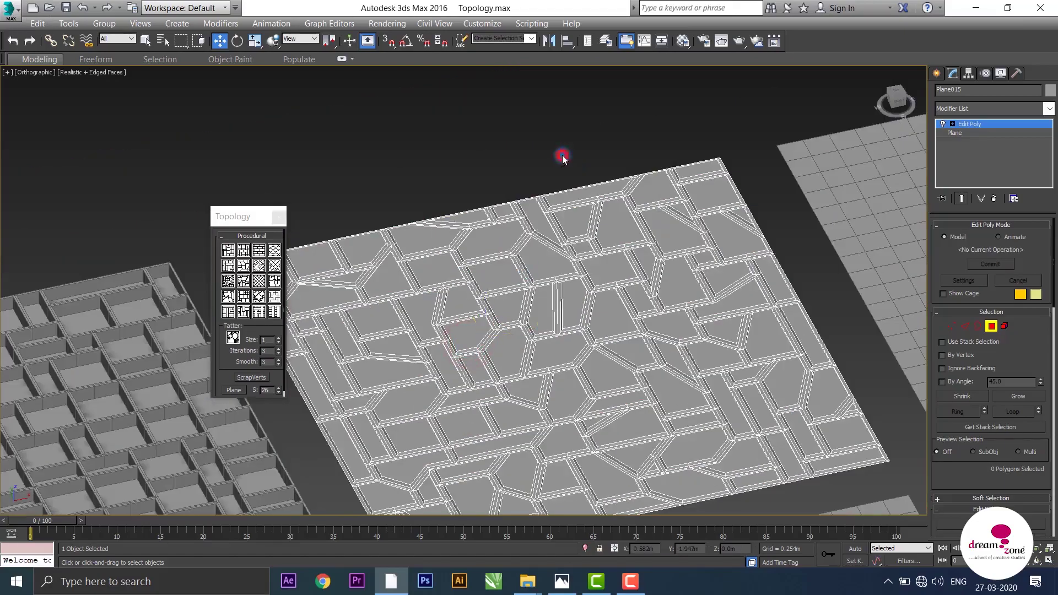
{"action": "scroll", "coordinate": [561, 157], "scroll_direction": "down", "scroll_amount": 5}
{"action": "middle_click_drag", "start_coordinate": [562, 157], "coordinate": [560, 267], "text": "alt"}
{"action": "key", "text": "F4"}
{"action": "scroll", "coordinate": [556, 254], "scroll_direction": "up", "scroll_amount": 3}
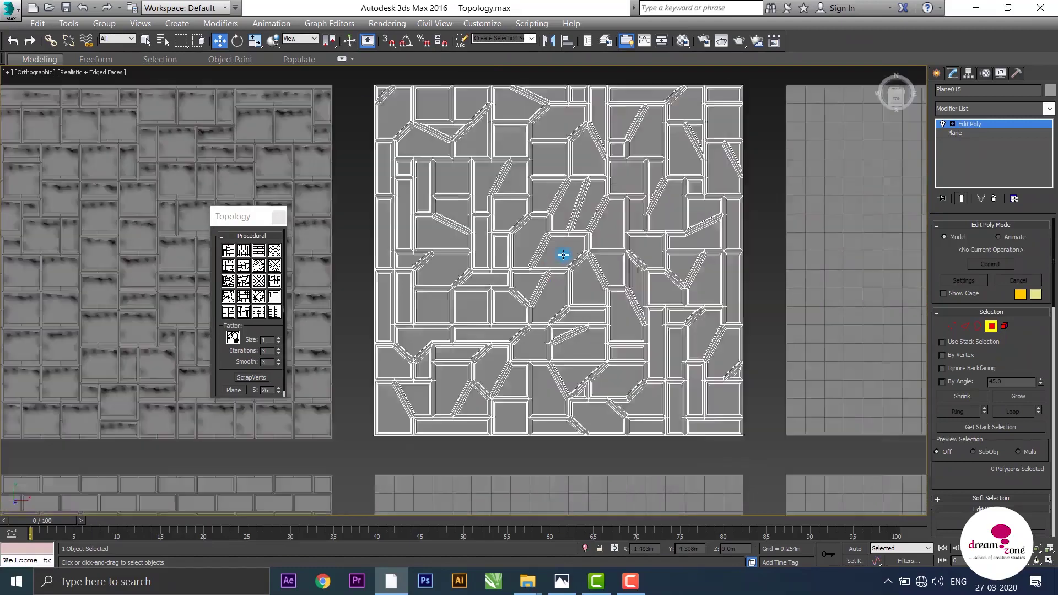
{"action": "scroll", "coordinate": [566, 263], "scroll_direction": "down", "scroll_amount": 1}
{"action": "middle_click_drag", "start_coordinate": [566, 264], "coordinate": [536, 309]}
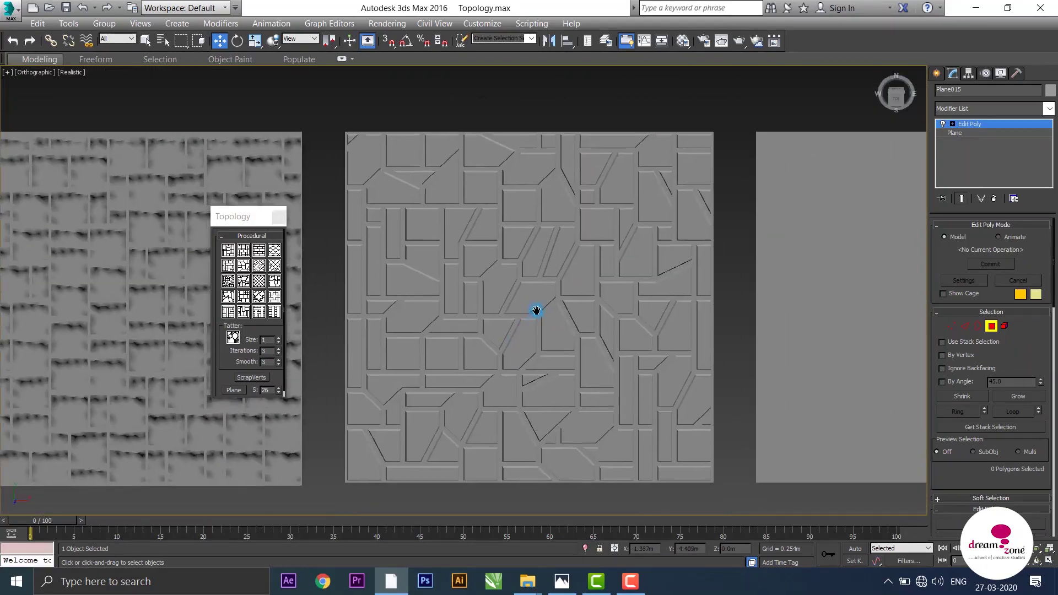
{"action": "scroll", "coordinate": [536, 309], "scroll_direction": "down", "scroll_amount": 3}
- Switch to Top view, pan across the planes, and turn off Polygon sub-object mode
{"action": "left_click", "coordinate": [895, 99]}
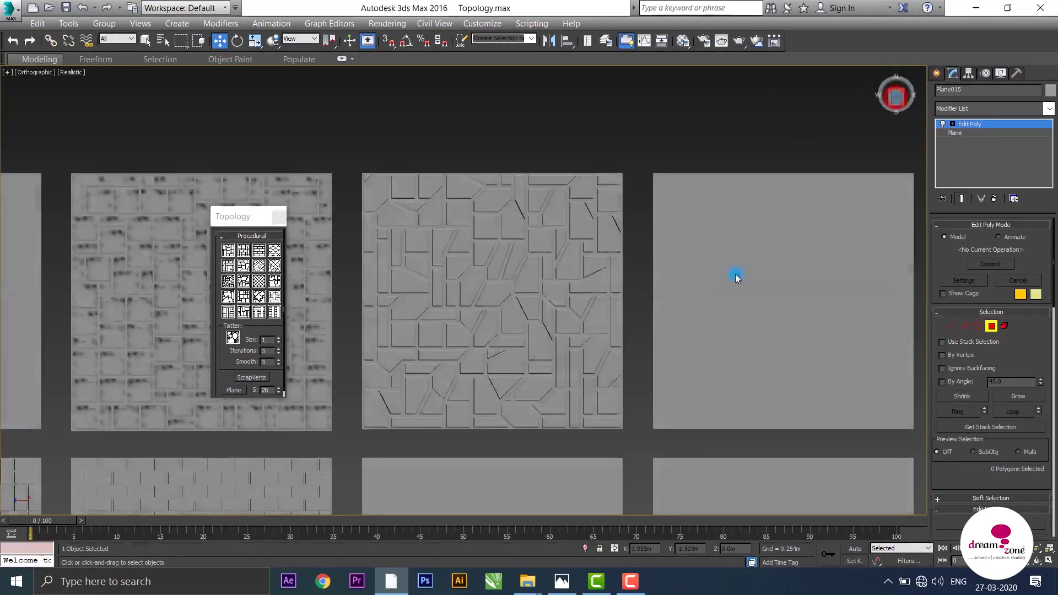
{"action": "scroll", "coordinate": [491, 314], "scroll_direction": "up", "scroll_amount": 2}
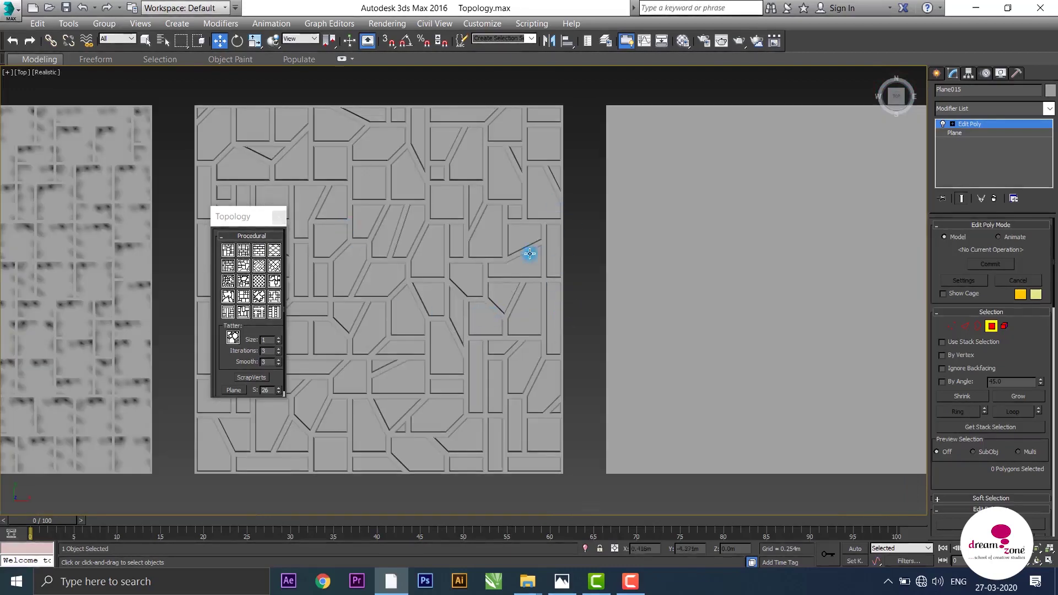
{"action": "middle_click_drag", "start_coordinate": [514, 293], "coordinate": [459, 316]}
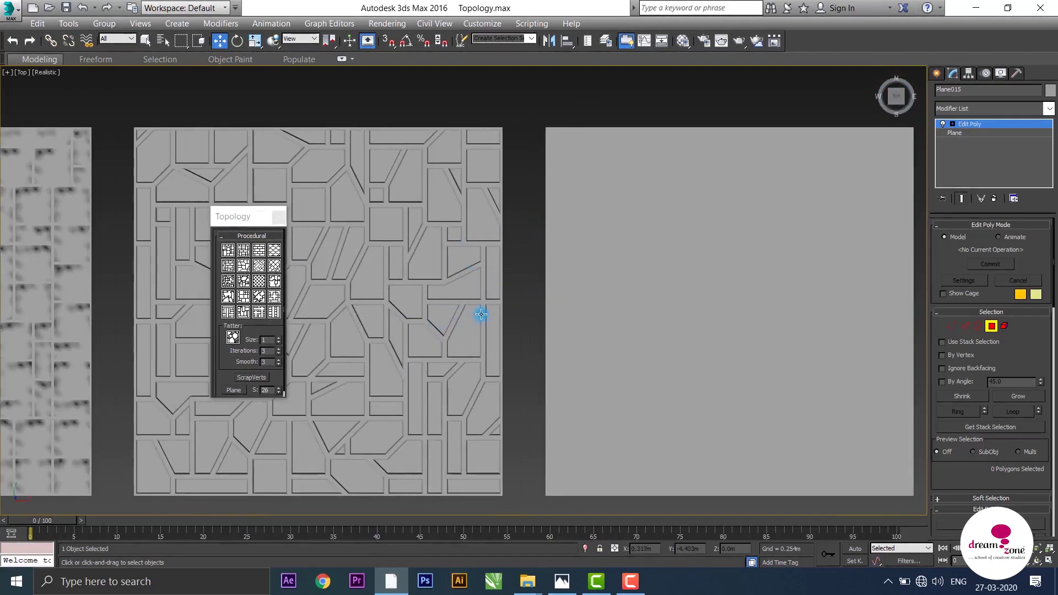
{"action": "scroll", "coordinate": [481, 314], "scroll_direction": "down", "scroll_amount": 3}
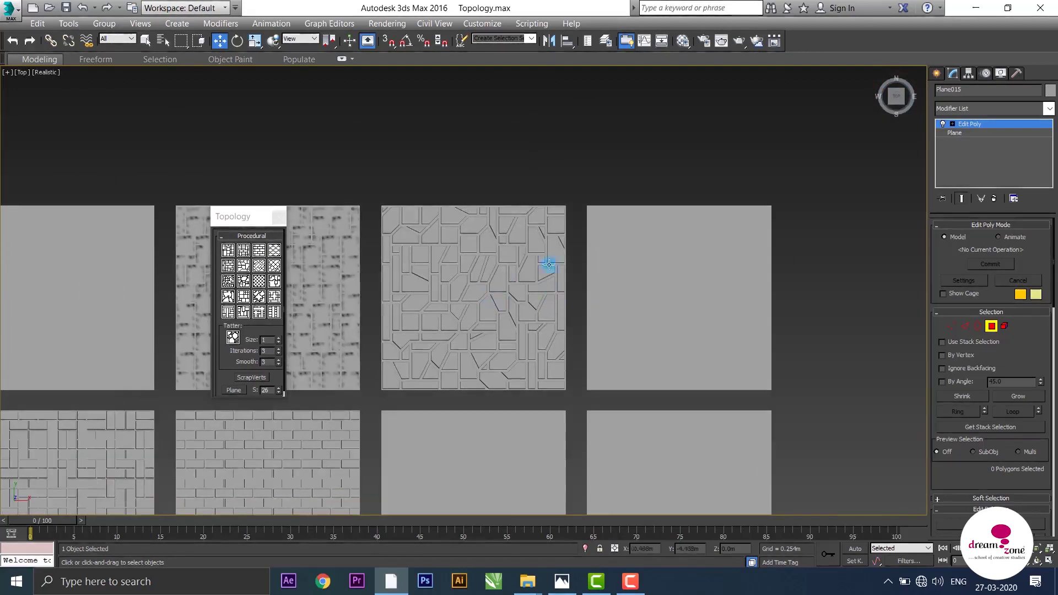
{"action": "mouse_move", "coordinate": [512, 292]}
{"action": "middle_mouse_down"}
{"action": "mouse_move", "coordinate": [441, 283]}
{"action": "mouse_move", "coordinate": [420, 224]}
{"action": "middle_mouse_up"}
{"action": "middle_click_drag", "start_coordinate": [571, 200], "coordinate": [546, 223]}
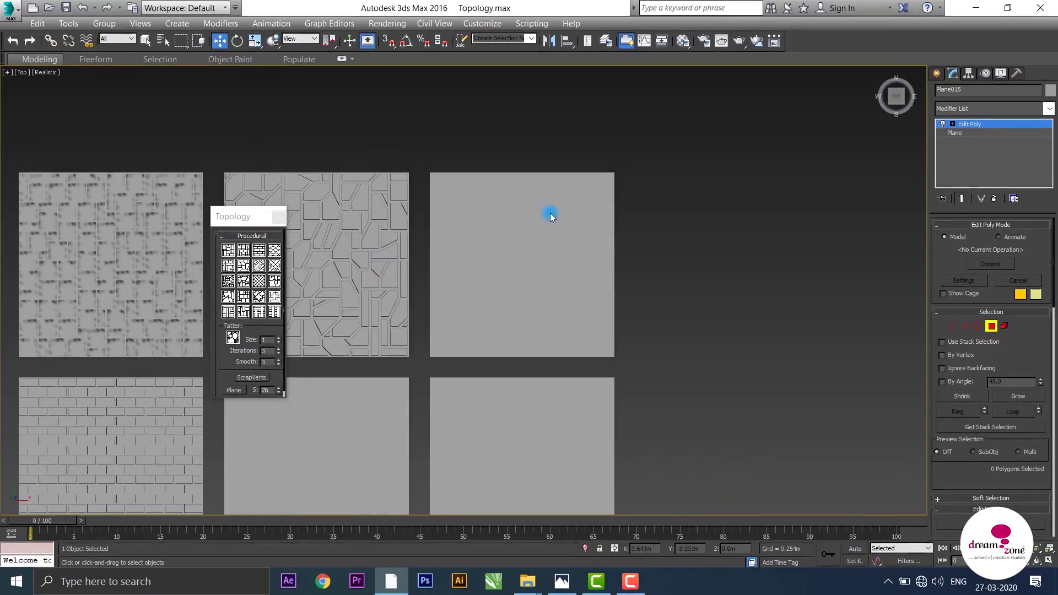
{"action": "left_click", "coordinate": [545, 216]}
{"action": "left_click", "coordinate": [991, 325]}
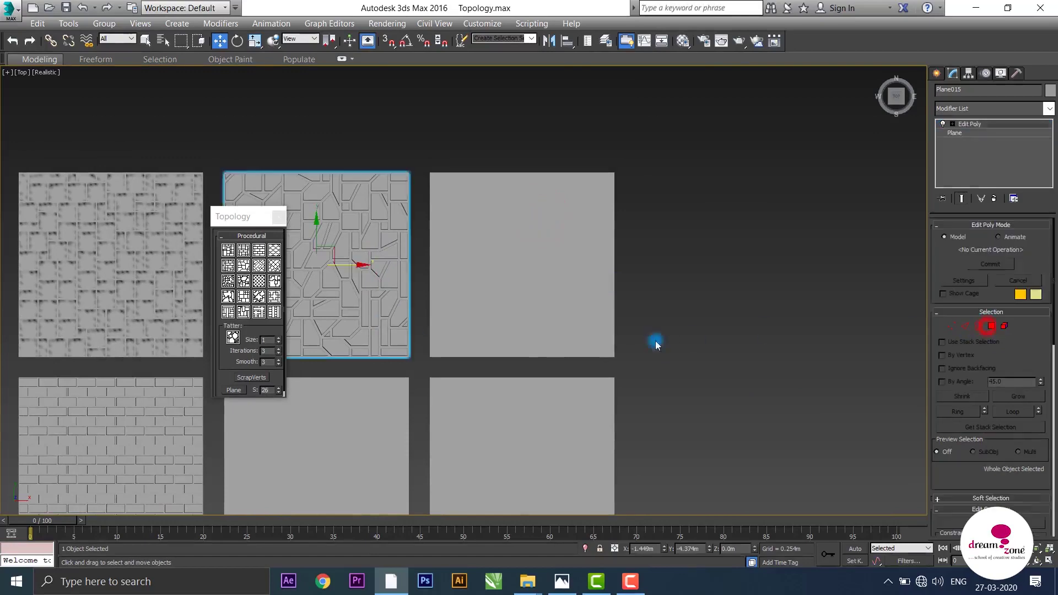
- Select plain Plane016, show edged faces, and isolate it from the other planes
{"action": "left_click", "coordinate": [390, 288]}
{"action": "left_click", "coordinate": [515, 263]}
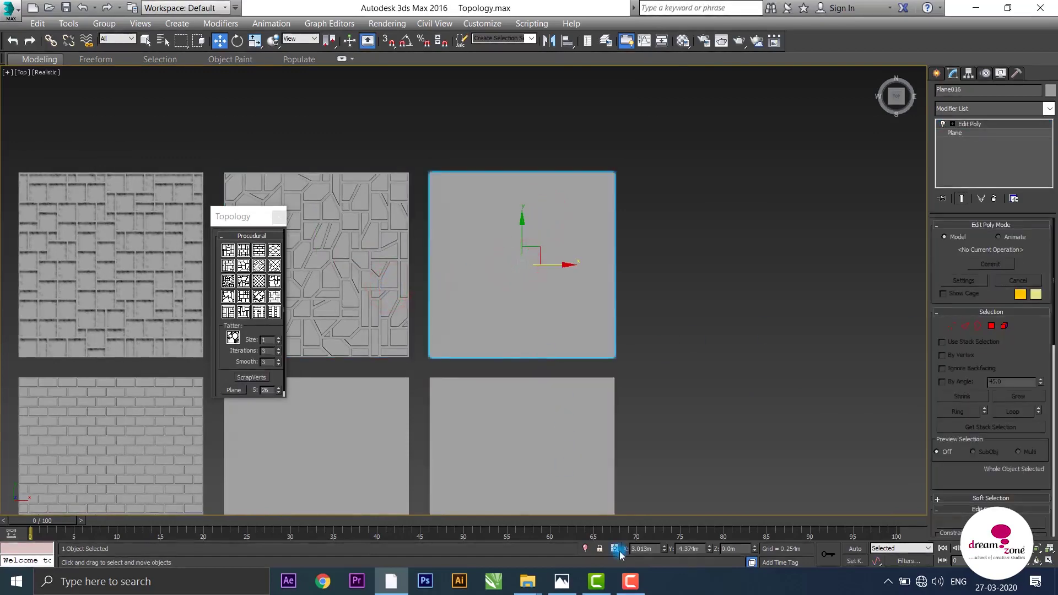
{"action": "key", "text": "F4"}
{"action": "scroll", "coordinate": [524, 329], "scroll_direction": "up", "scroll_amount": 4}
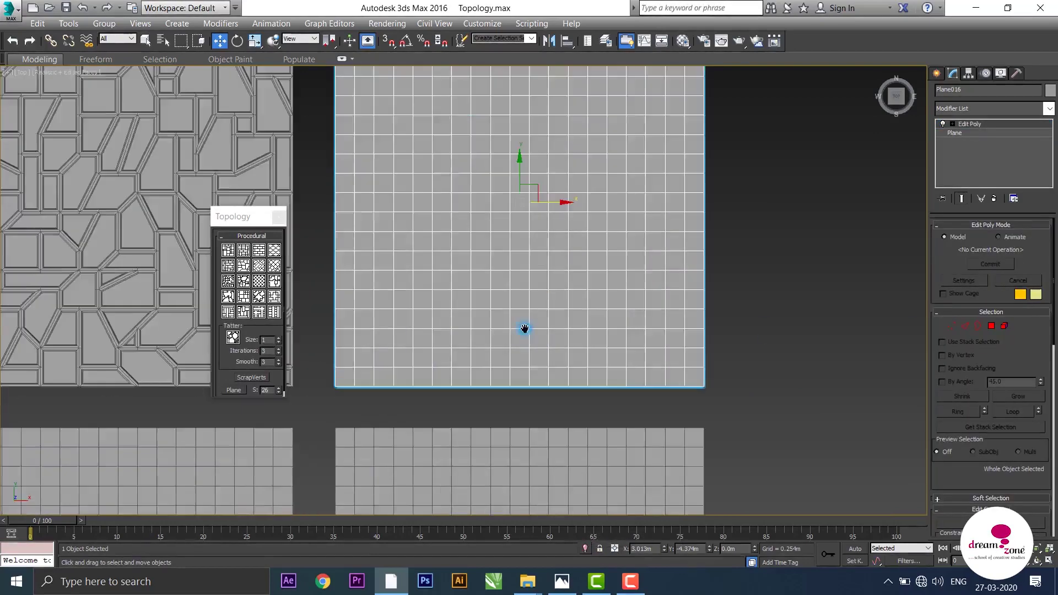
{"action": "middle_click_drag", "start_coordinate": [525, 329], "coordinate": [542, 361]}
{"action": "left_click", "coordinate": [586, 549]}
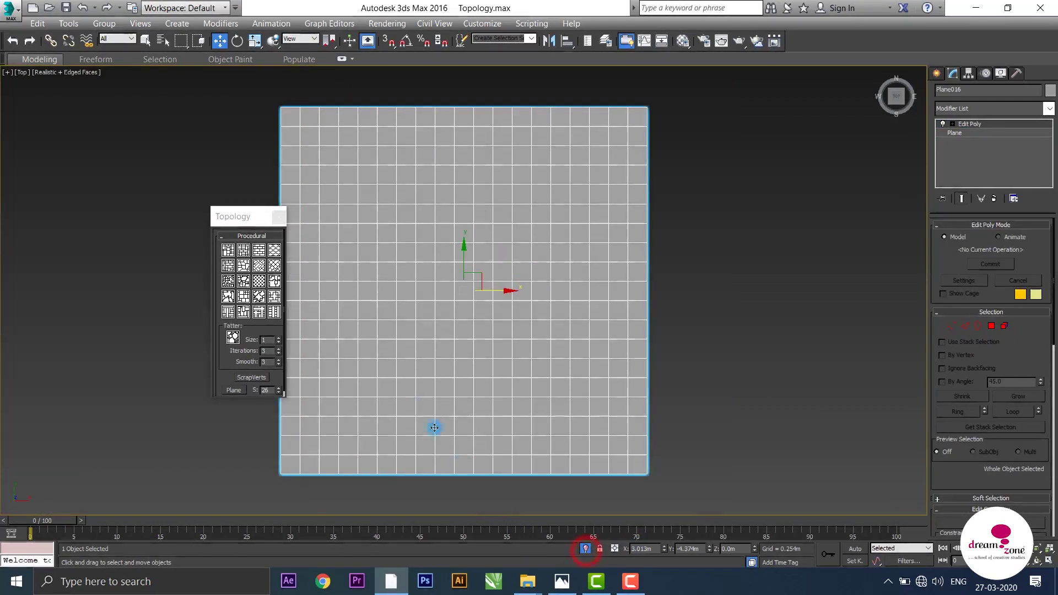
- Try the Floor and Floor2 topologies, undoing each, then apply the Skin pattern
{"action": "left_click", "coordinate": [258, 269]}
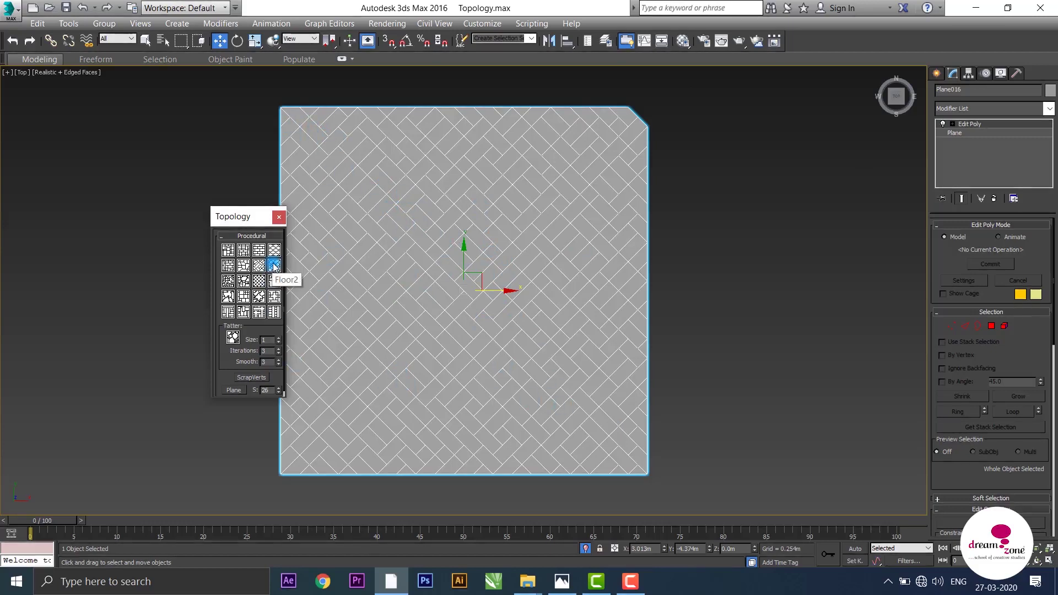
{"action": "key", "text": "ctrl+z"}
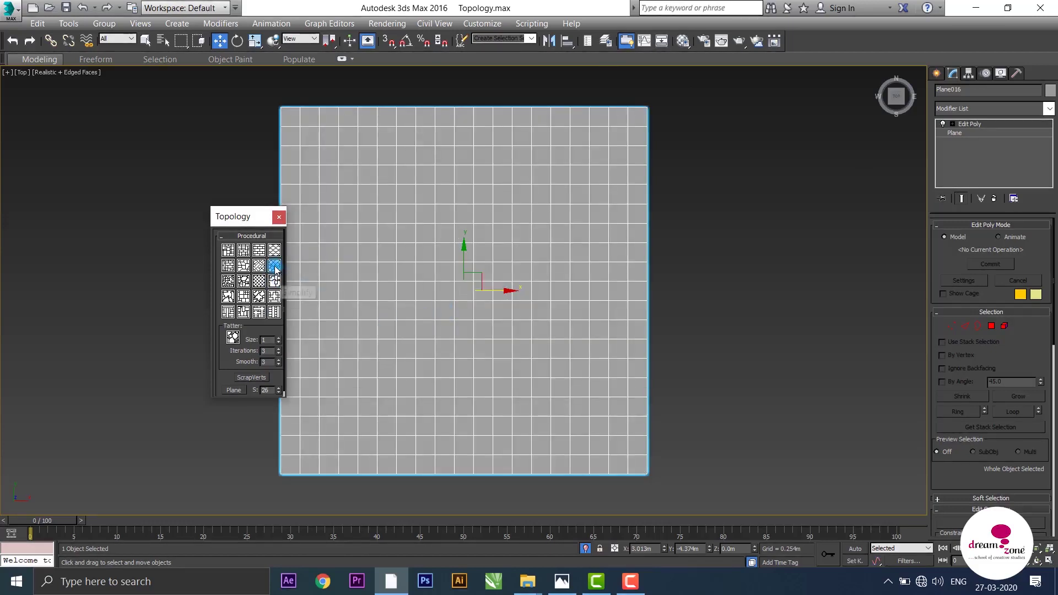
{"action": "left_click", "coordinate": [274, 267]}
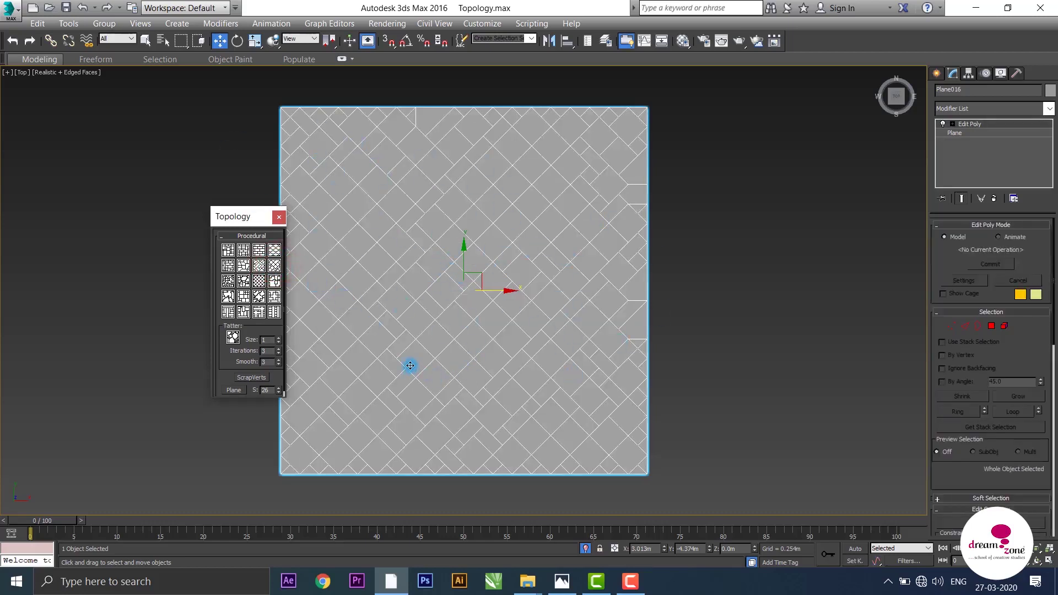
{"action": "key", "text": "ctrl+z"}
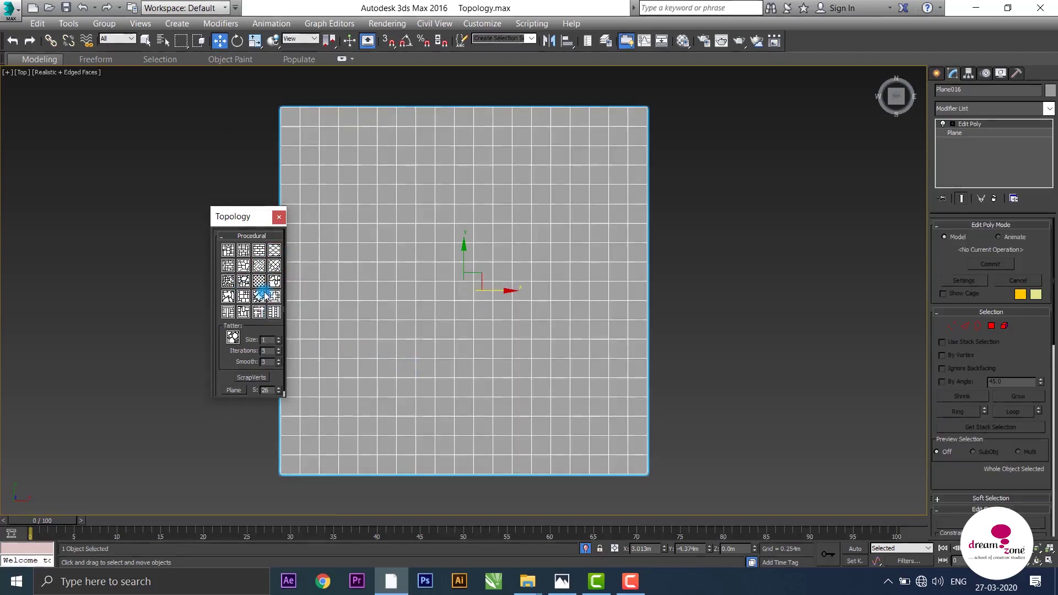
{"action": "left_click", "coordinate": [226, 282]}
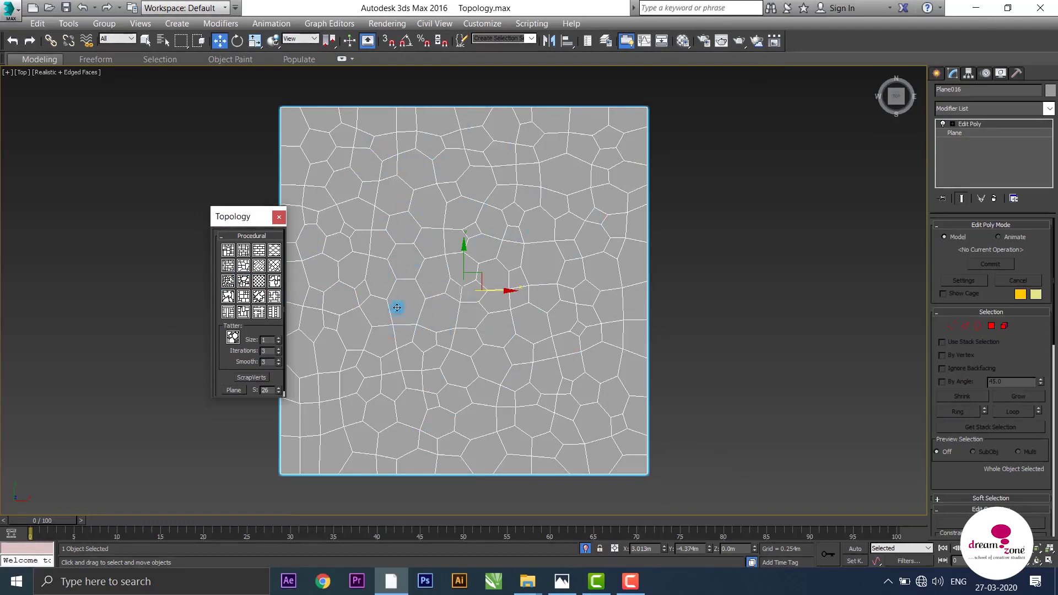
{"action": "middle_click_drag", "start_coordinate": [396, 307], "coordinate": [484, 314]}
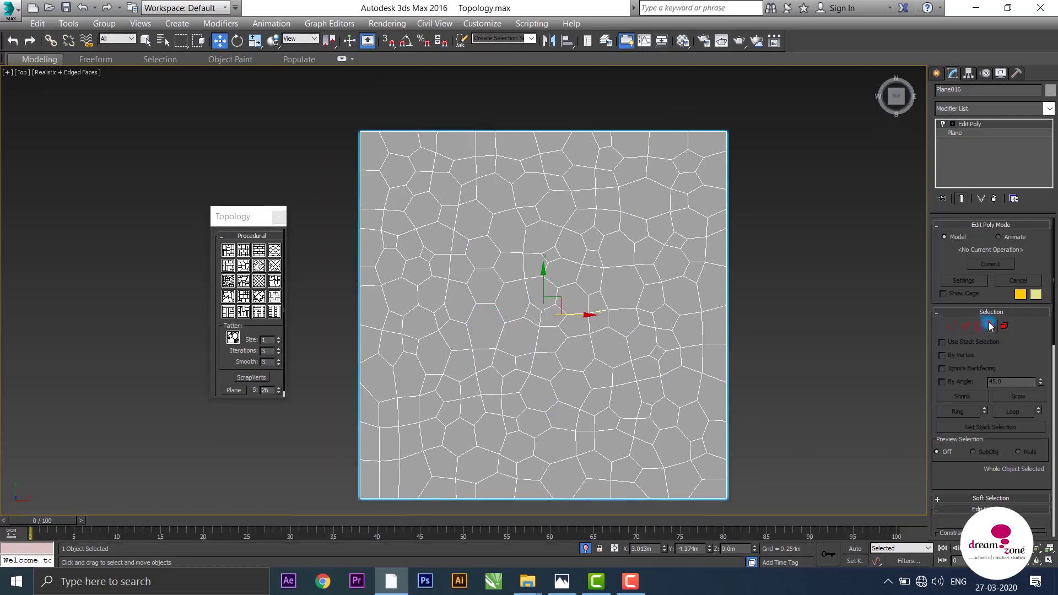
- Select all polygons of the Skin-patterned plane in Polygon mode
{"action": "left_click", "coordinate": [990, 326]}
{"action": "left_click", "coordinate": [482, 287]}
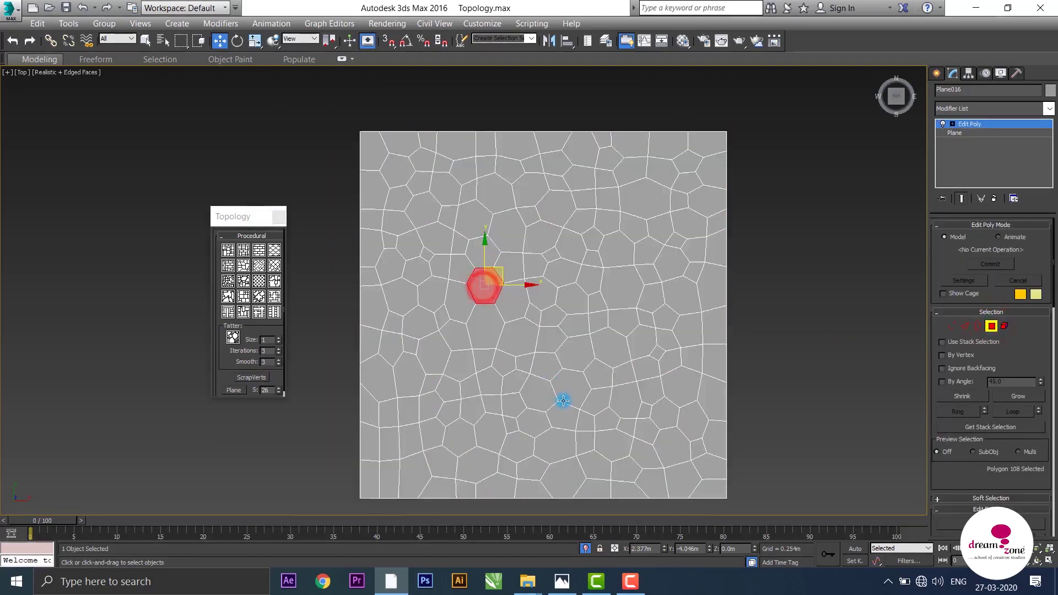
{"action": "key", "text": "ctrl+a"}
{"action": "scroll", "coordinate": [456, 221], "scroll_direction": "up", "scroll_amount": 3}
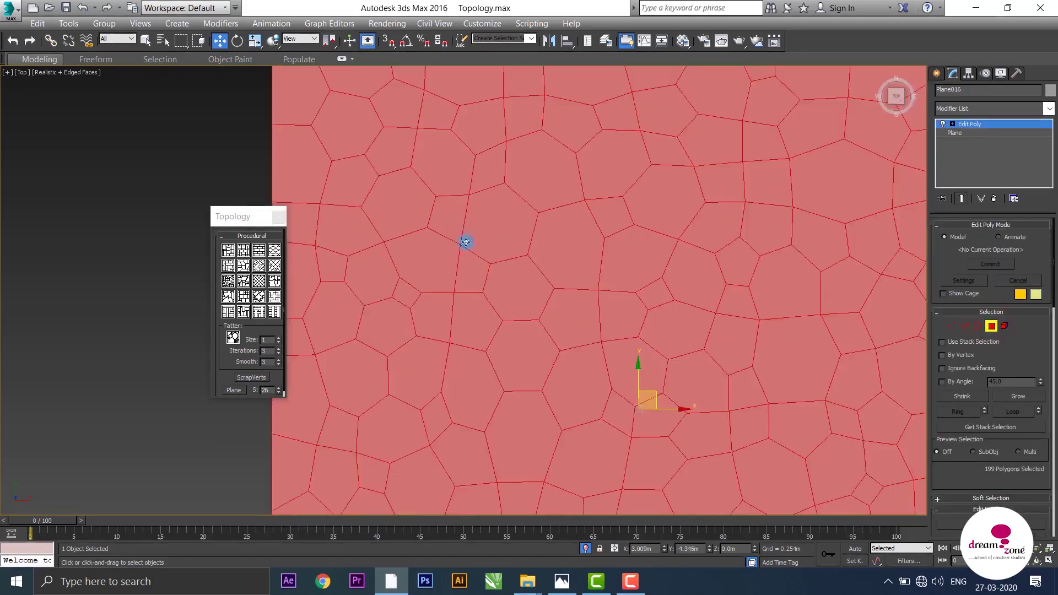
{"action": "middle_click_drag", "start_coordinate": [465, 241], "coordinate": [499, 239]}
- Inset every cell individually (By Polygon) by 0.015m
{"action": "right_click", "coordinate": [498, 237]}
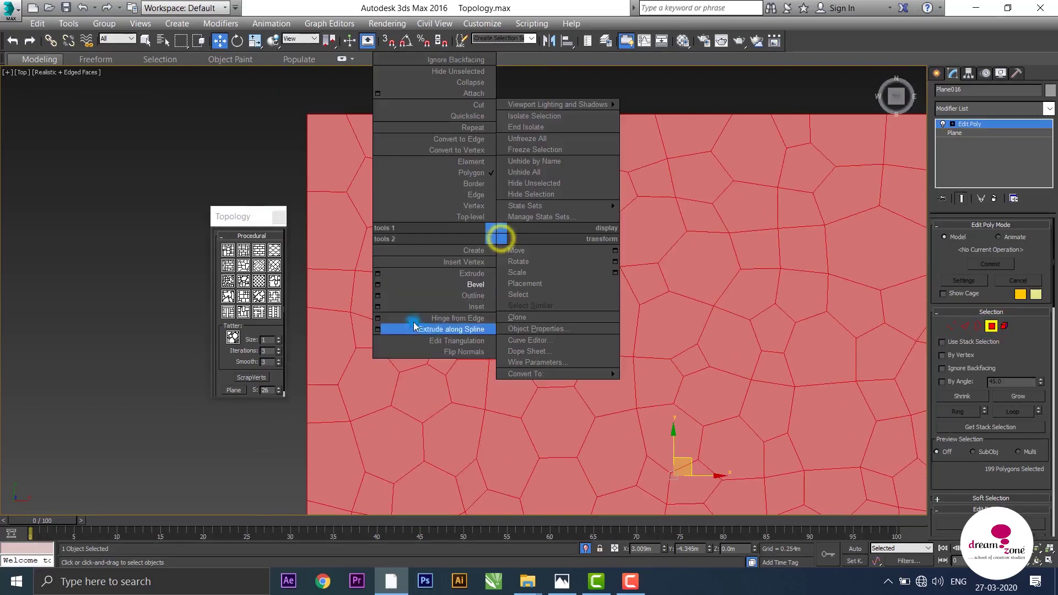
{"action": "left_click", "coordinate": [385, 307]}
{"action": "left_click", "coordinate": [478, 303]}
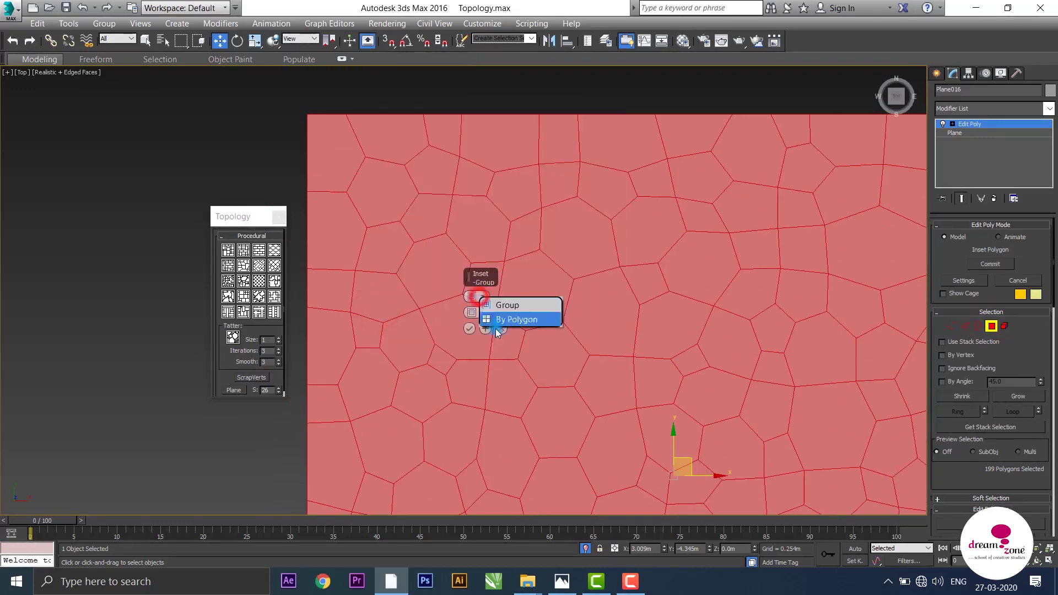
{"action": "left_click", "coordinate": [515, 314]}
{"action": "left_click_drag", "start_coordinate": [471, 312], "coordinate": [474, 320]}
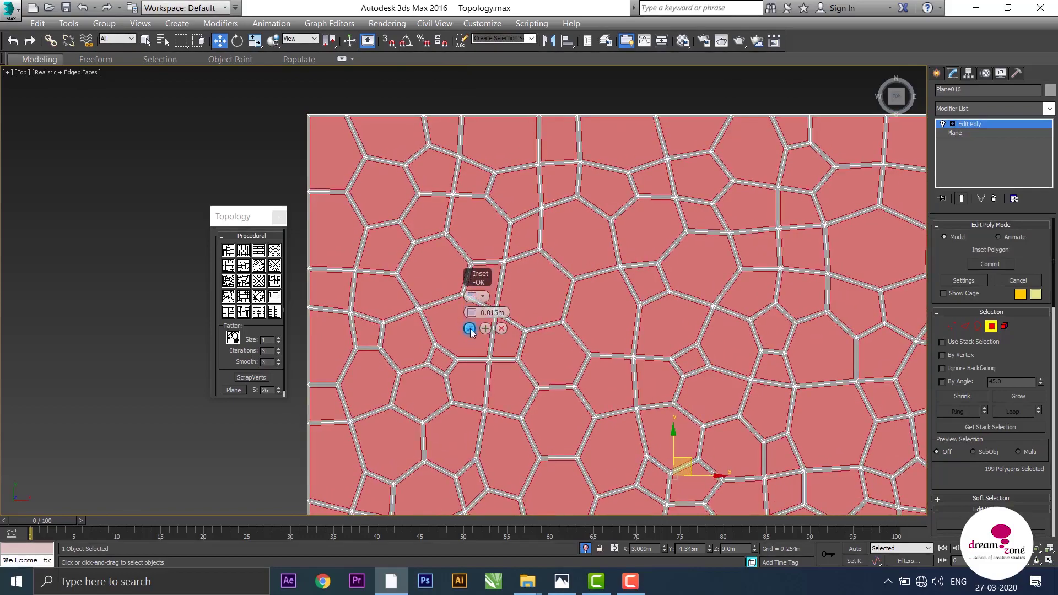
{"action": "left_click", "coordinate": [469, 329]}
{"action": "scroll", "coordinate": [480, 317], "scroll_direction": "down", "scroll_amount": 2}
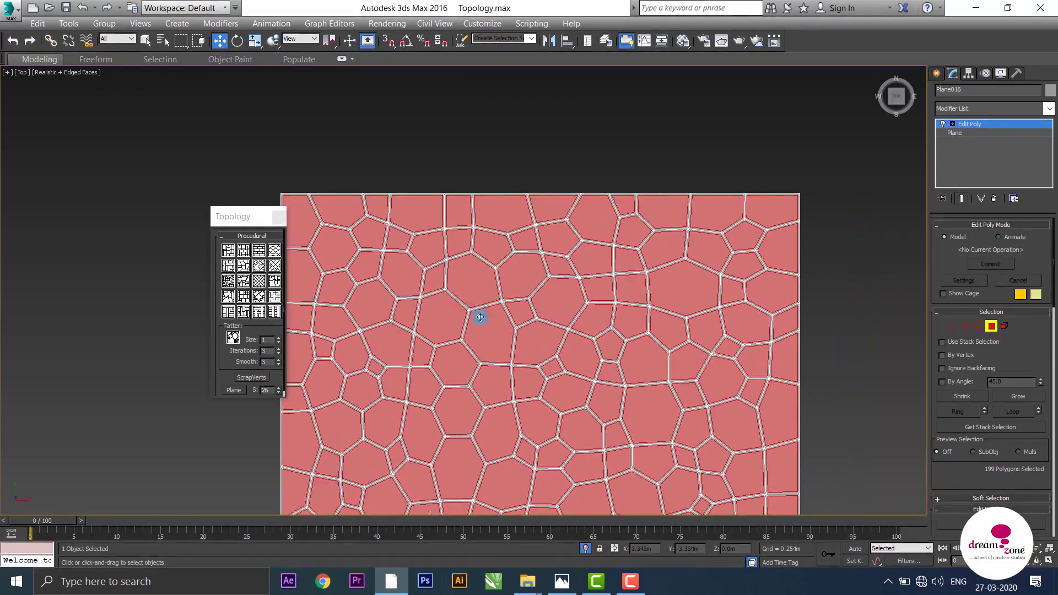
{"action": "scroll", "coordinate": [559, 308], "scroll_direction": "up", "scroll_amount": 3}
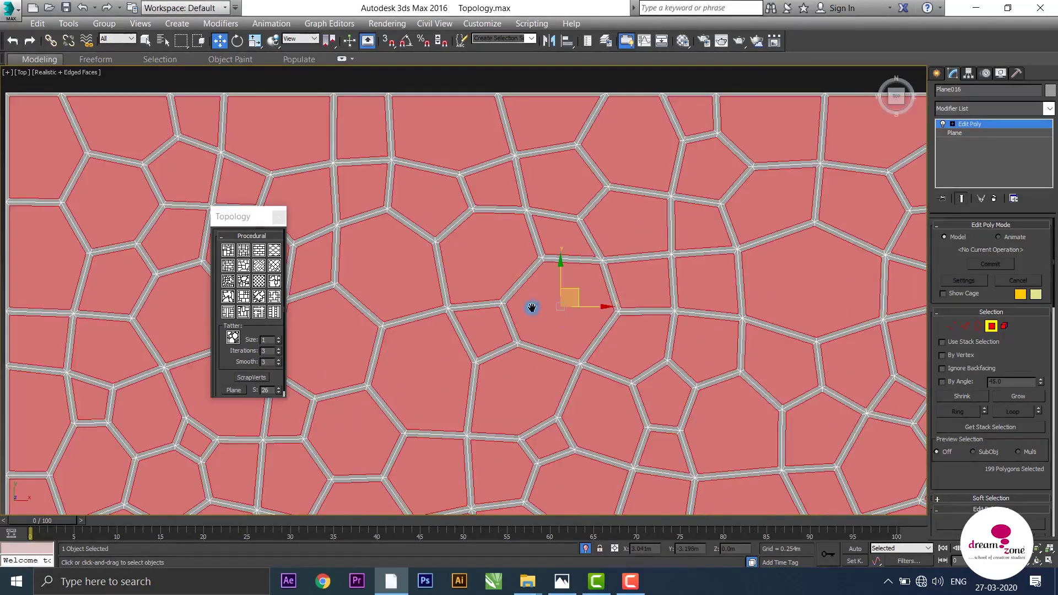
{"action": "middle_click_drag", "start_coordinate": [531, 307], "coordinate": [745, 329]}
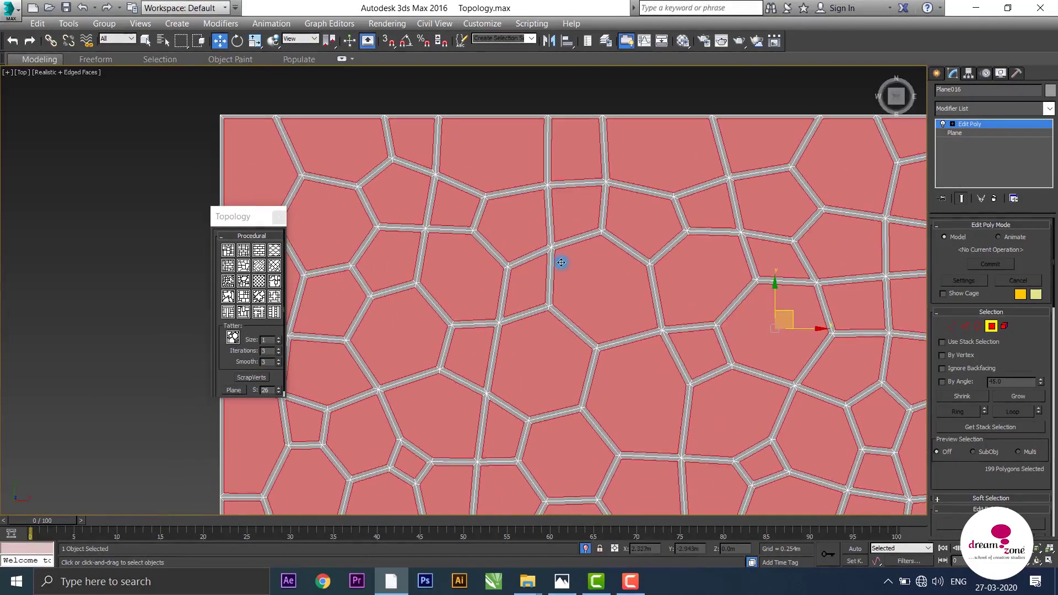
- Invert the selection to the border strips and bevel them with -0.006m outline and 0.006m height
{"action": "key", "text": "ctrl+i"}
{"action": "right_click", "coordinate": [567, 210]}
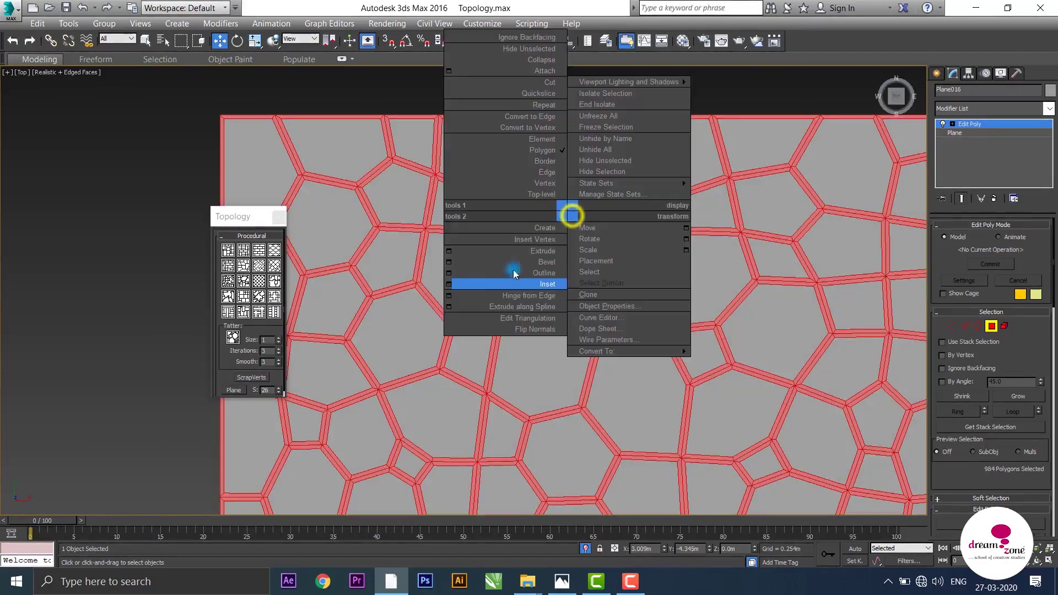
{"action": "left_click", "coordinate": [452, 262]}
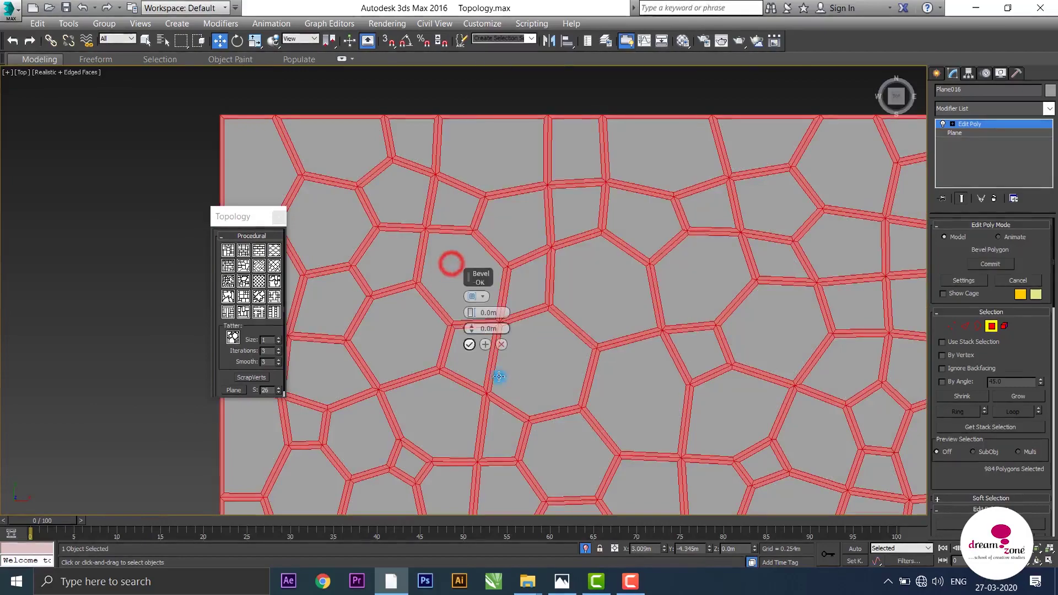
{"action": "middle_click_drag", "start_coordinate": [557, 382], "coordinate": [472, 298], "text": "alt"}
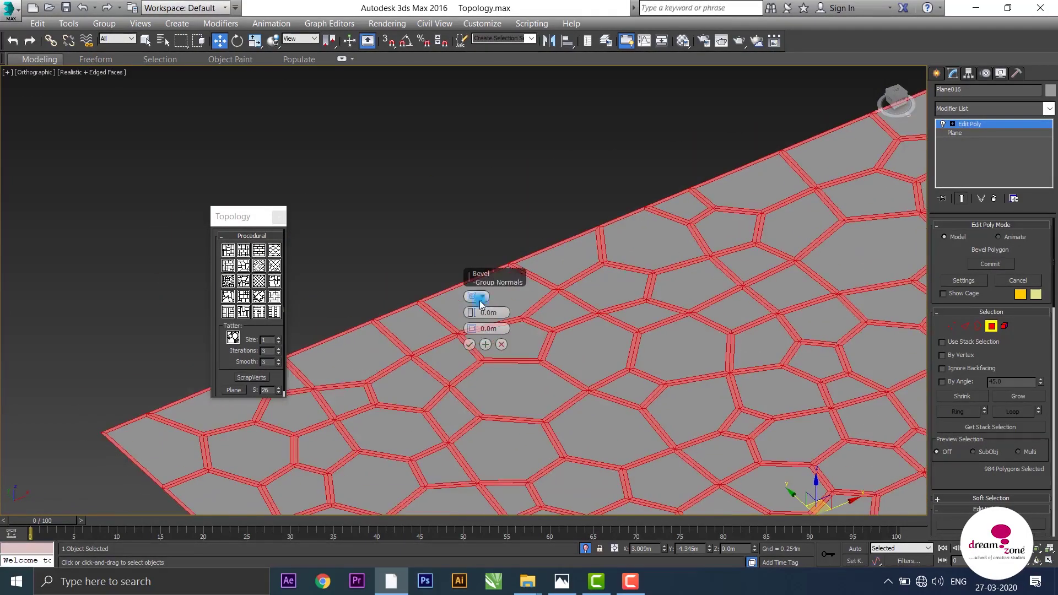
{"action": "left_click_drag", "start_coordinate": [471, 313], "coordinate": [475, 306]}
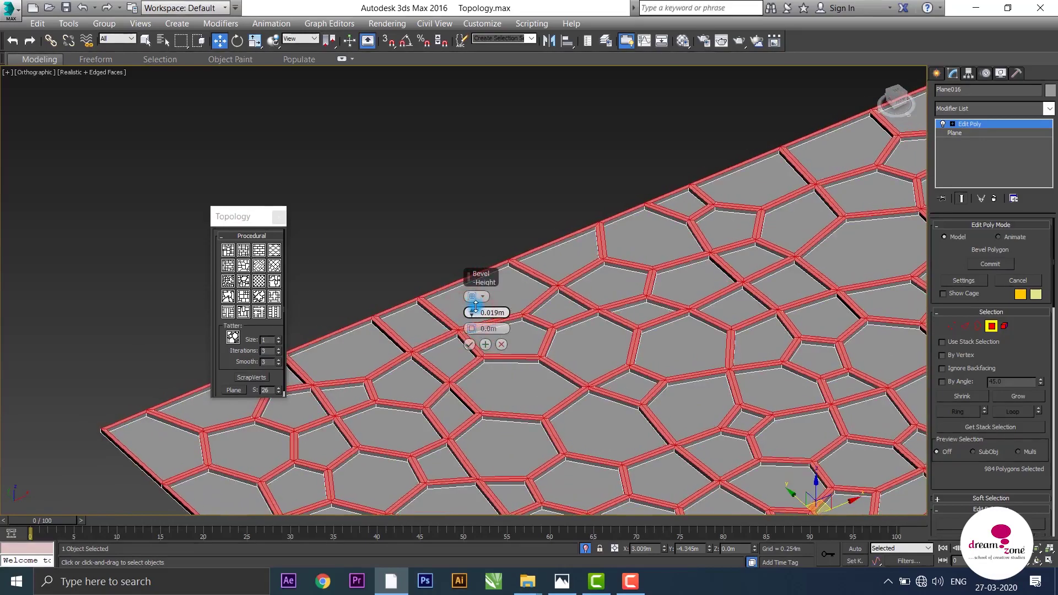
{"action": "left_click", "coordinate": [475, 328]}
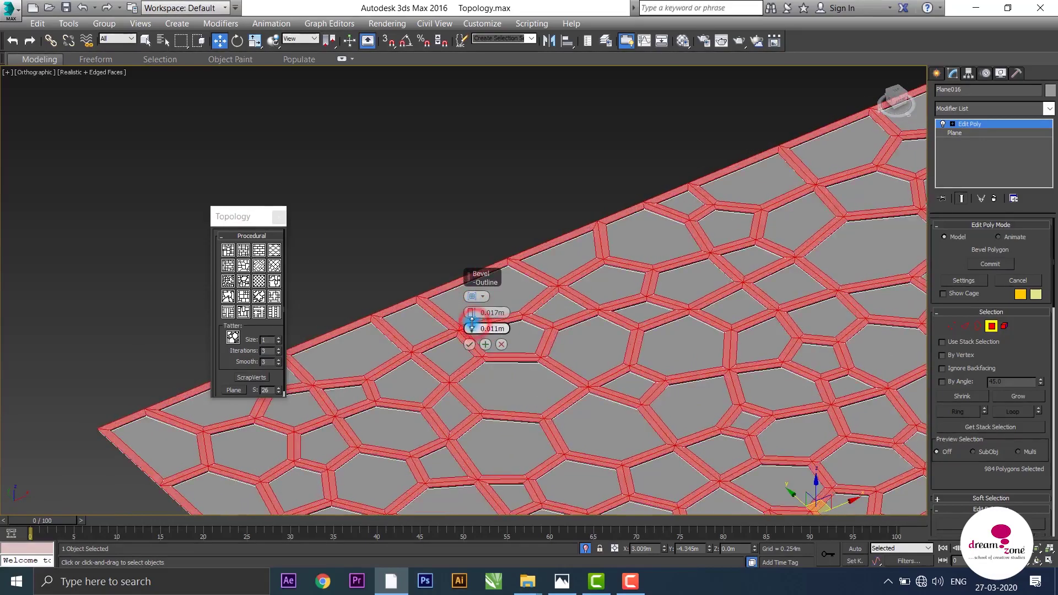
{"action": "left_click_drag", "start_coordinate": [472, 322], "coordinate": [471, 326]}
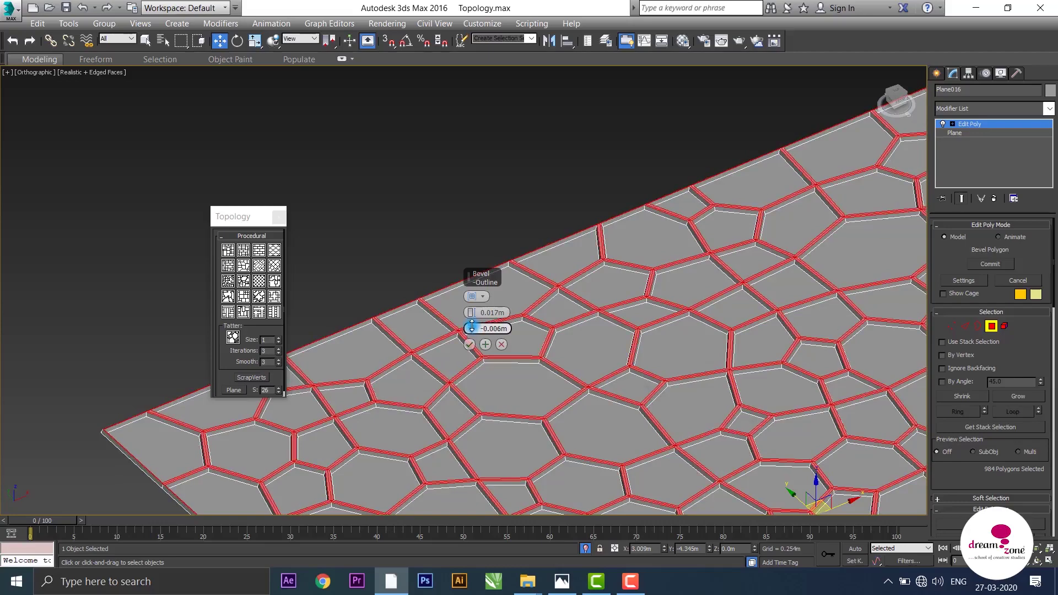
{"action": "left_click_drag", "start_coordinate": [472, 329], "coordinate": [471, 317]}
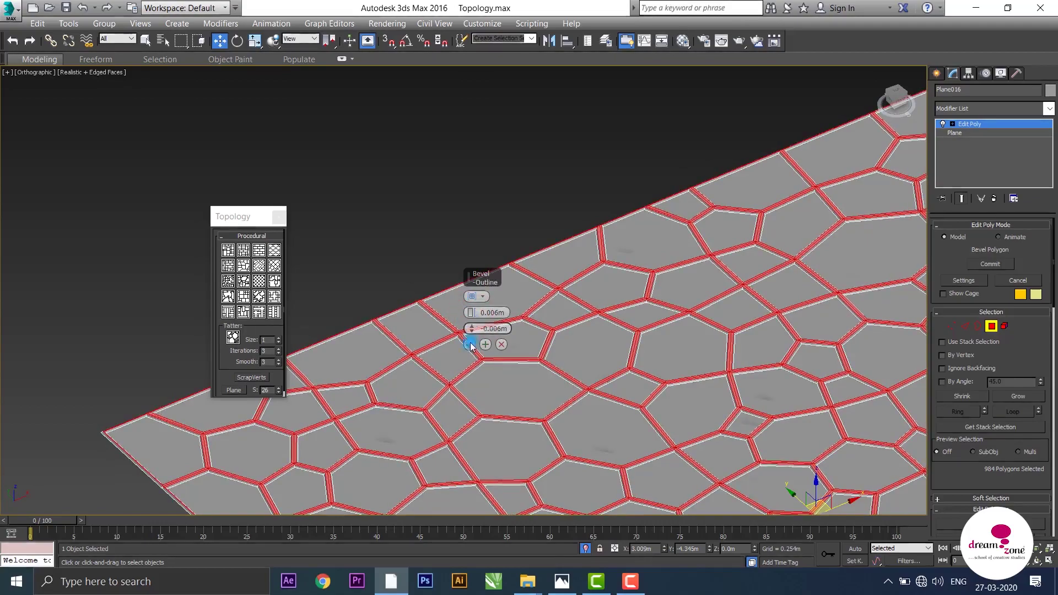
{"action": "left_click", "coordinate": [467, 346]}
{"action": "middle_click_drag", "start_coordinate": [467, 347], "coordinate": [460, 253], "text": "alt"}
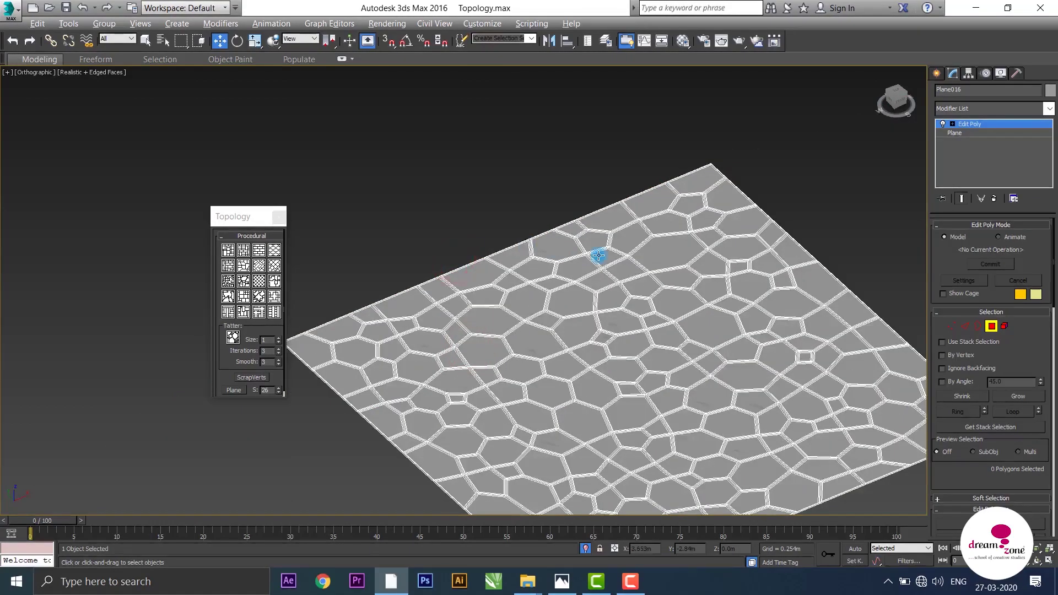
{"action": "mouse_move", "coordinate": [597, 250]}
{"action": "middle_mouse_down", "text": "alt"}
{"action": "mouse_move", "coordinate": [571, 351]}
{"action": "mouse_move", "coordinate": [550, 338]}
{"action": "mouse_move", "coordinate": [545, 259]}
{"action": "middle_mouse_up", "text": "alt"}
- Hide edged faces, switch to Top view and turn off Isolate Selection to show all planes
{"action": "key", "text": "F4"}
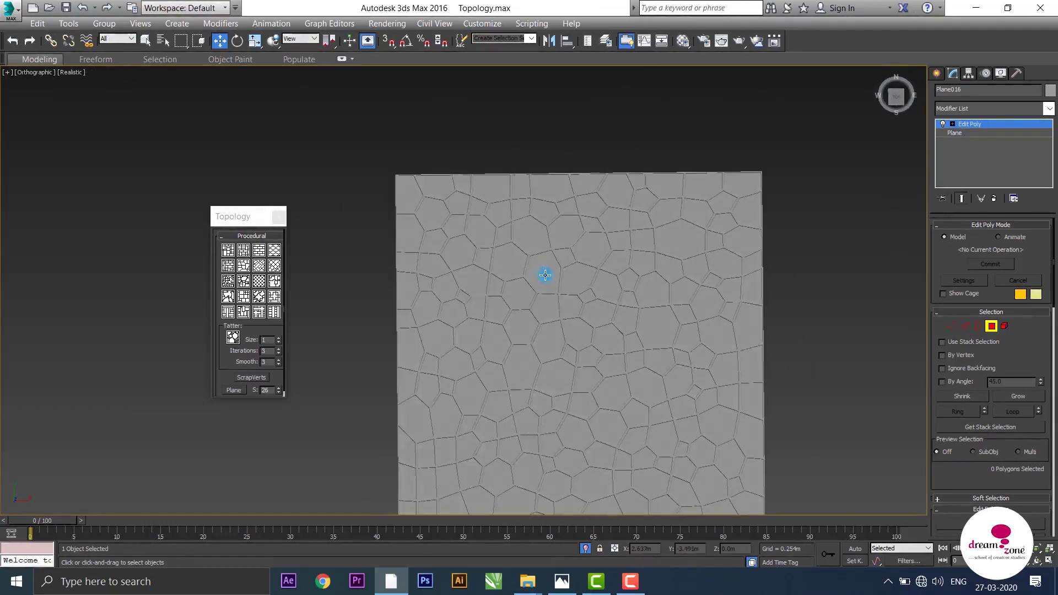
{"action": "left_click", "coordinate": [896, 94]}
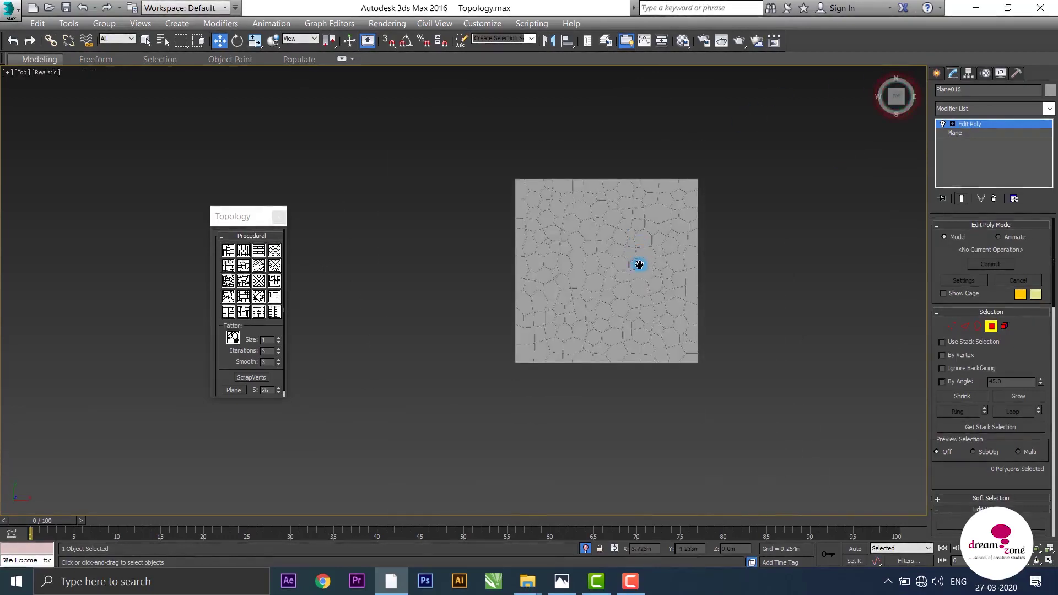
{"action": "scroll", "coordinate": [637, 264], "scroll_direction": "up", "scroll_amount": 4}
{"action": "scroll", "coordinate": [628, 277], "scroll_direction": "up", "scroll_amount": 3}
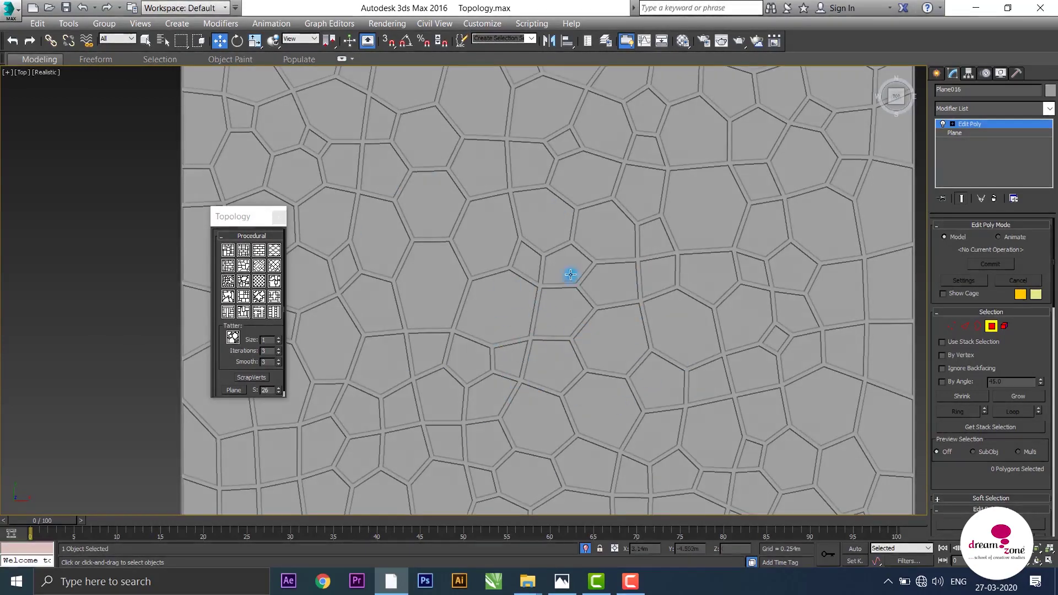
{"action": "scroll", "coordinate": [570, 275], "scroll_direction": "down", "scroll_amount": 4}
{"action": "scroll", "coordinate": [548, 383], "scroll_direction": "down", "scroll_amount": 2}
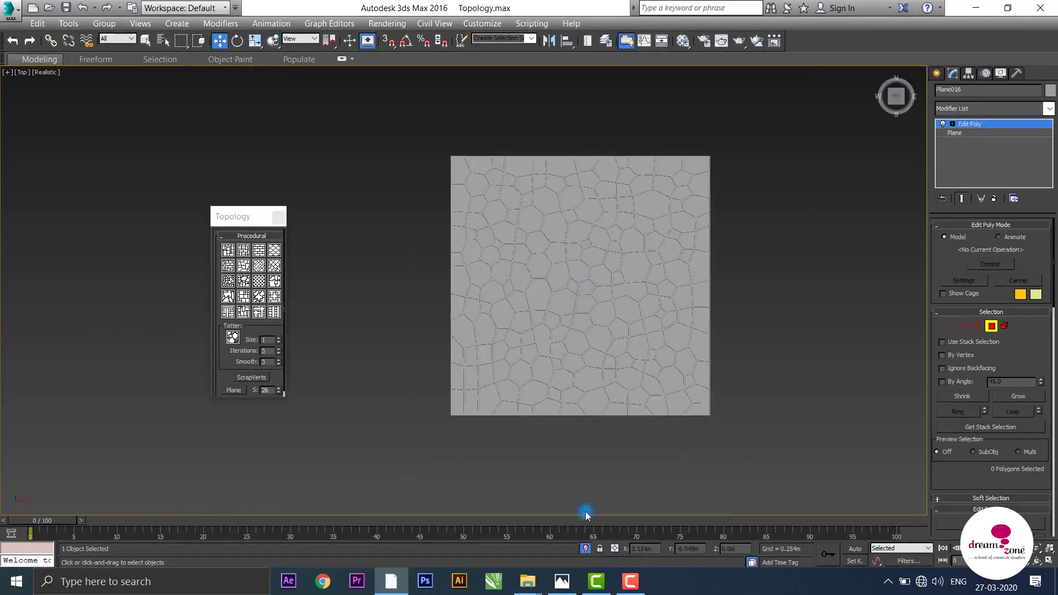
{"action": "left_click", "coordinate": [585, 548]}
- Pan across the grid and select the blank plane beside the brick plane
{"action": "scroll", "coordinate": [570, 322], "scroll_direction": "down", "scroll_amount": 3}
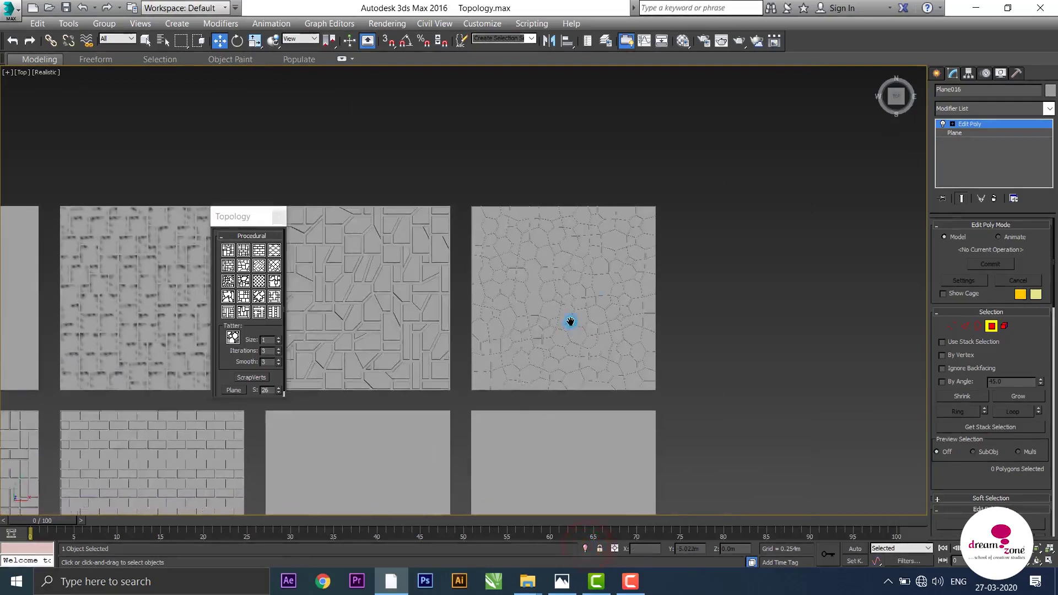
{"action": "middle_click_drag", "start_coordinate": [570, 321], "coordinate": [547, 289]}
{"action": "scroll", "coordinate": [507, 315], "scroll_direction": "down", "scroll_amount": 2}
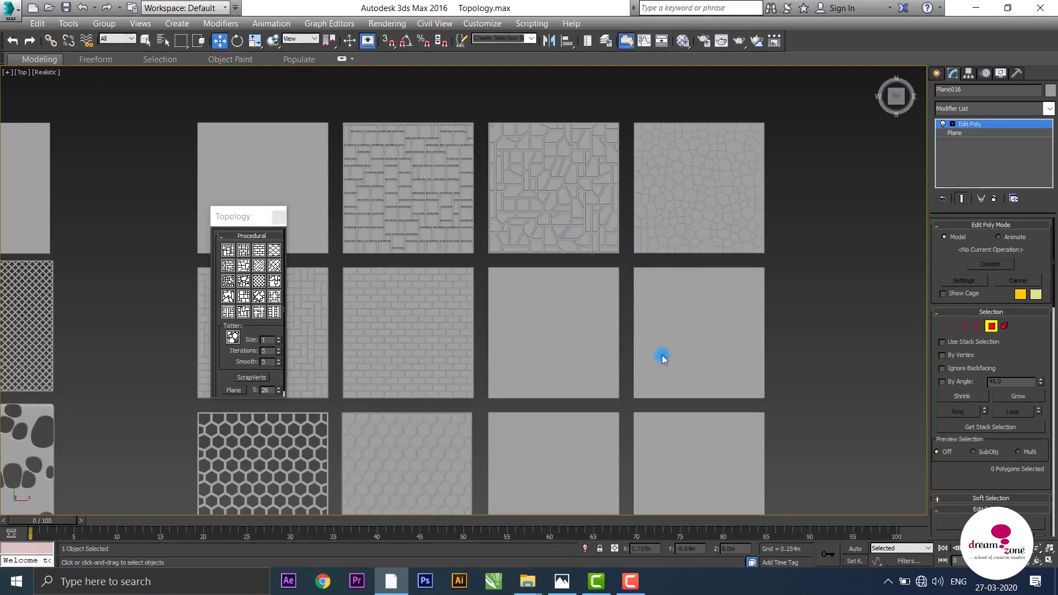
{"action": "middle_click_drag", "start_coordinate": [712, 237], "coordinate": [640, 276]}
{"action": "scroll", "coordinate": [487, 236], "scroll_direction": "up", "scroll_amount": 2}
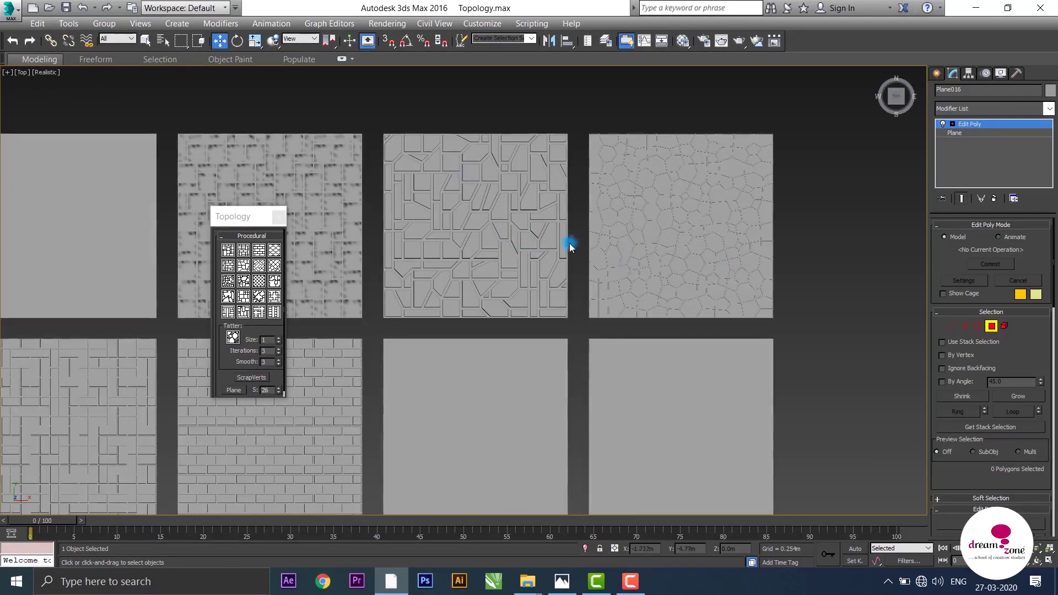
{"action": "mouse_move", "coordinate": [522, 252]}
{"action": "middle_mouse_down"}
{"action": "mouse_move", "coordinate": [567, 248]}
{"action": "mouse_move", "coordinate": [547, 255]}
{"action": "mouse_move", "coordinate": [549, 284]}
{"action": "mouse_move", "coordinate": [633, 287]}
{"action": "middle_mouse_up"}
{"action": "scroll", "coordinate": [685, 229], "scroll_direction": "up", "scroll_amount": 3}
{"action": "mouse_move", "coordinate": [685, 229]}
{"action": "middle_mouse_down"}
{"action": "mouse_move", "coordinate": [607, 309]}
{"action": "mouse_move", "coordinate": [496, 302]}
{"action": "middle_mouse_up"}
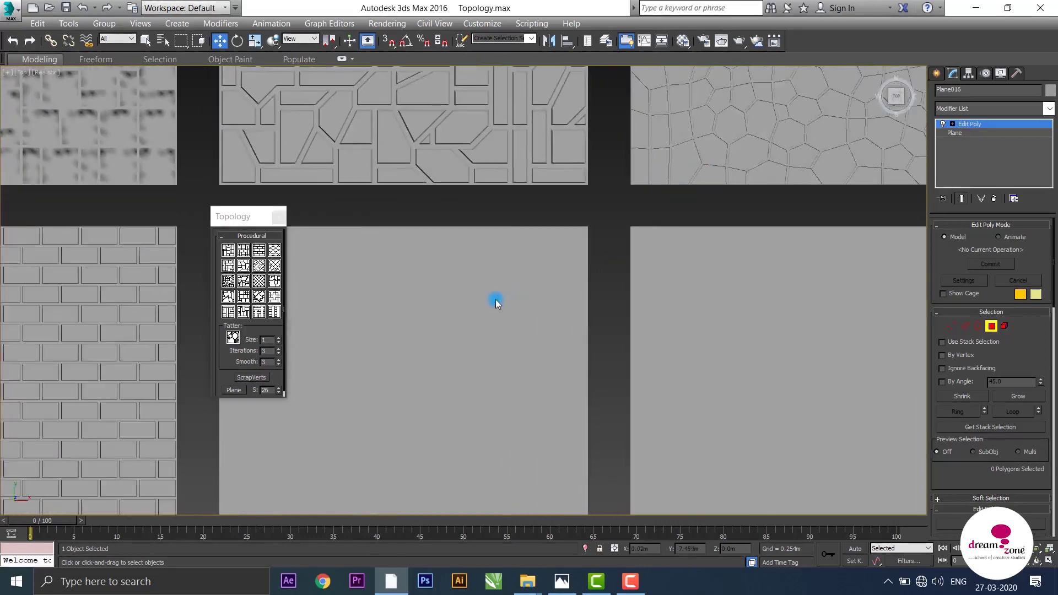
{"action": "scroll", "coordinate": [496, 302], "scroll_direction": "down", "scroll_amount": 3}
{"action": "left_click", "coordinate": [517, 244]}
{"action": "left_click", "coordinate": [990, 325]}
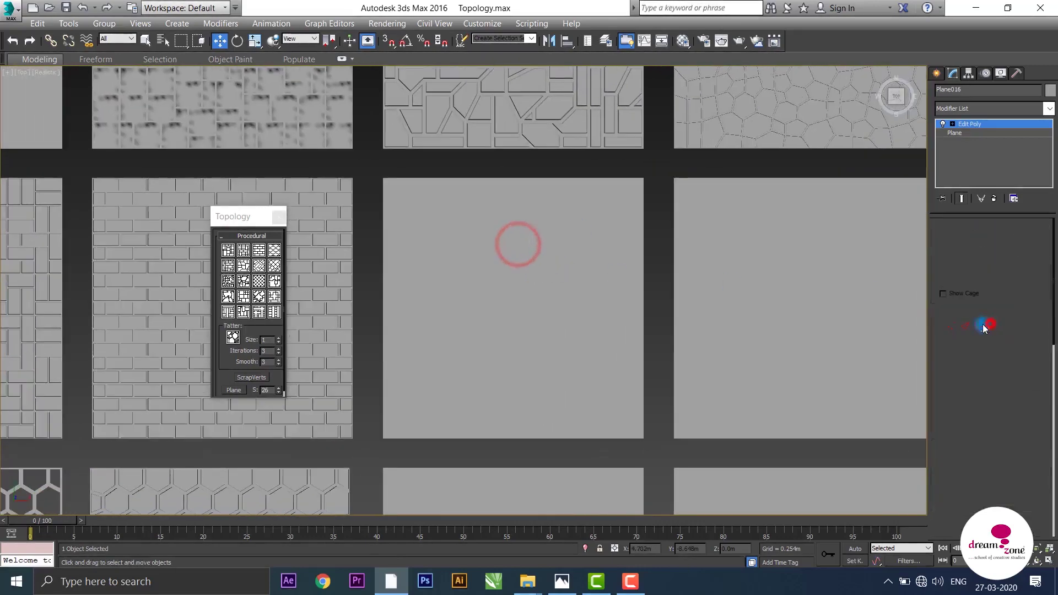
{"action": "left_click", "coordinate": [529, 293]}
{"action": "middle_click_drag", "start_coordinate": [529, 293], "coordinate": [526, 333]}
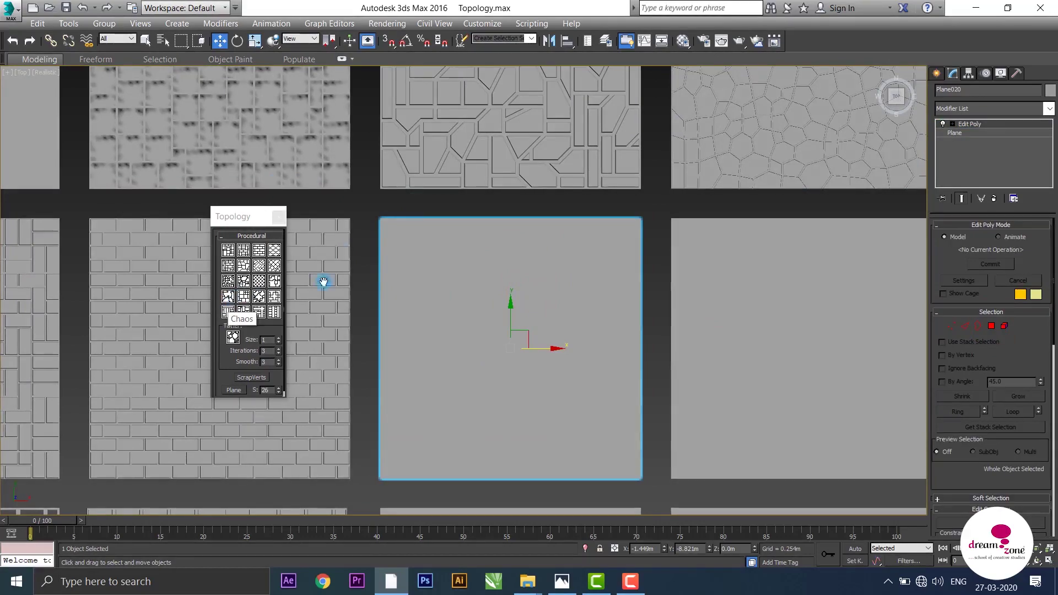
- Show edged faces and apply the Edgedirection procedural pattern to give the plane a diagonal lattice
{"action": "scroll", "coordinate": [415, 264], "scroll_direction": "down", "scroll_amount": 3}
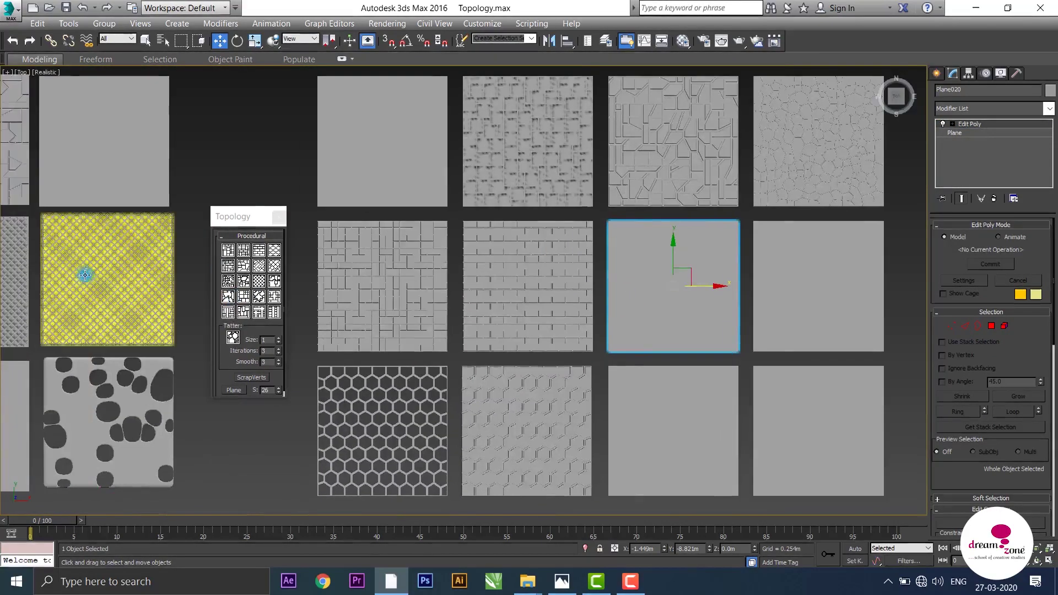
{"action": "mouse_move", "coordinate": [84, 274]}
{"action": "middle_mouse_down"}
{"action": "mouse_move", "coordinate": [465, 243]}
{"action": "mouse_move", "coordinate": [139, 243]}
{"action": "middle_mouse_up"}
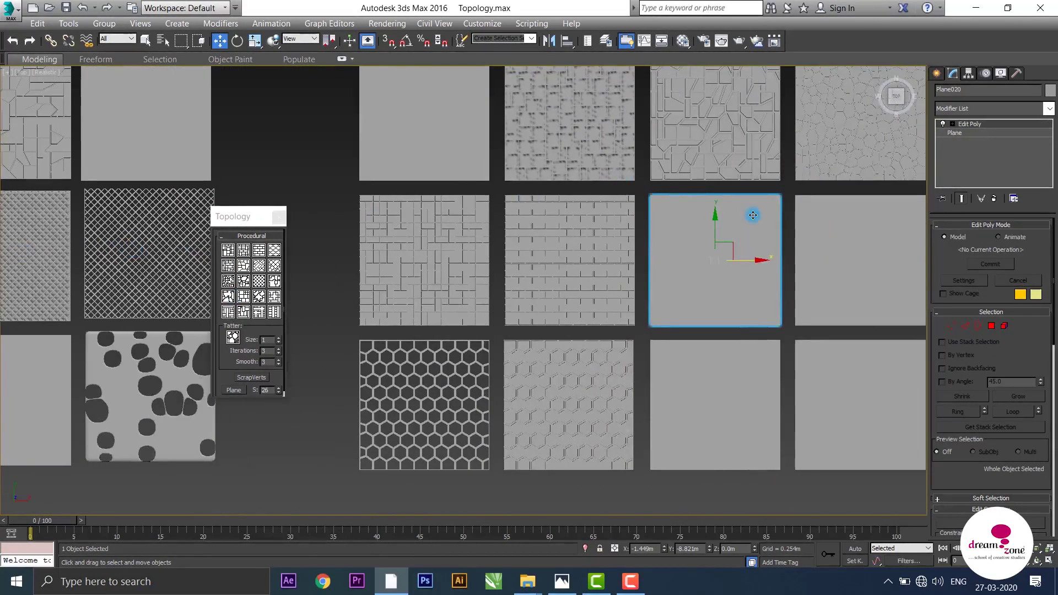
{"action": "scroll", "coordinate": [716, 218], "scroll_direction": "up", "scroll_amount": 5}
{"action": "scroll", "coordinate": [683, 226], "scroll_direction": "up", "scroll_amount": 3}
{"action": "mouse_move", "coordinate": [663, 234]}
{"action": "middle_mouse_down"}
{"action": "mouse_move", "coordinate": [606, 215]}
{"action": "mouse_move", "coordinate": [608, 269]}
{"action": "middle_mouse_up"}
{"action": "scroll", "coordinate": [608, 211], "scroll_direction": "down", "scroll_amount": 2}
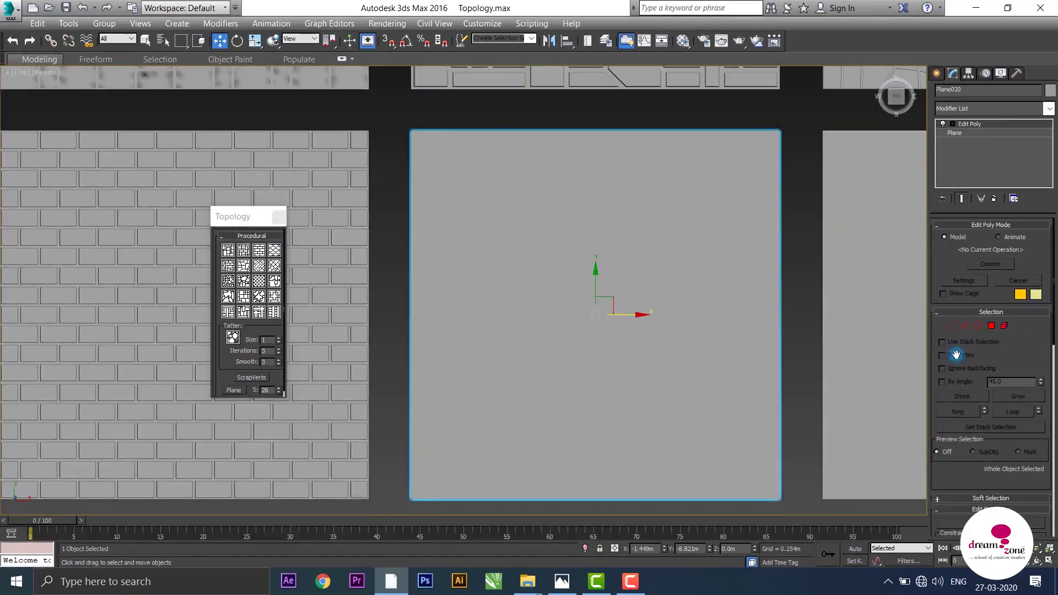
{"action": "key", "text": "F4"}
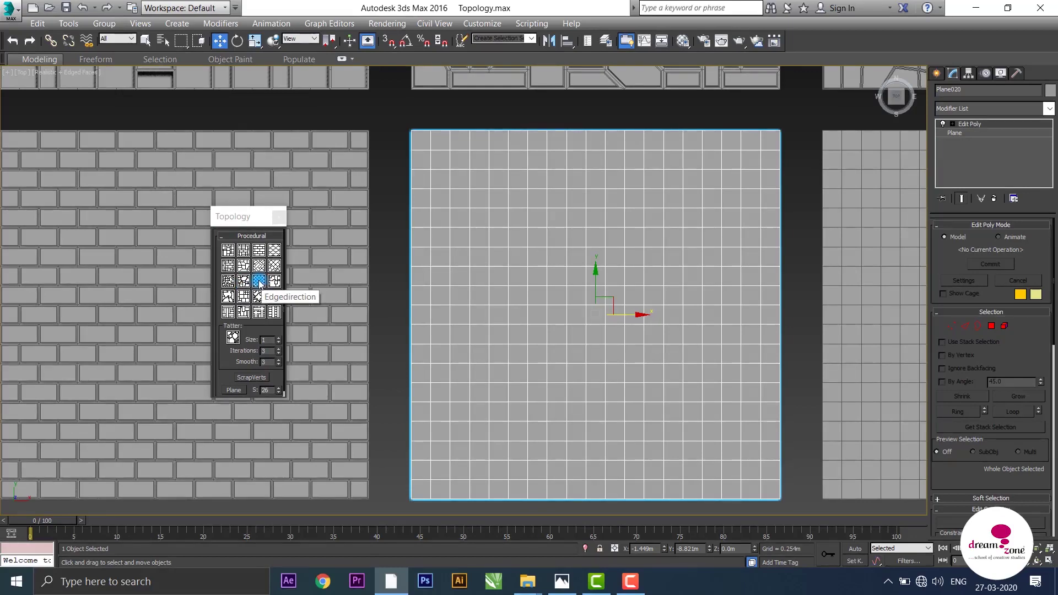
{"action": "left_click", "coordinate": [258, 281]}
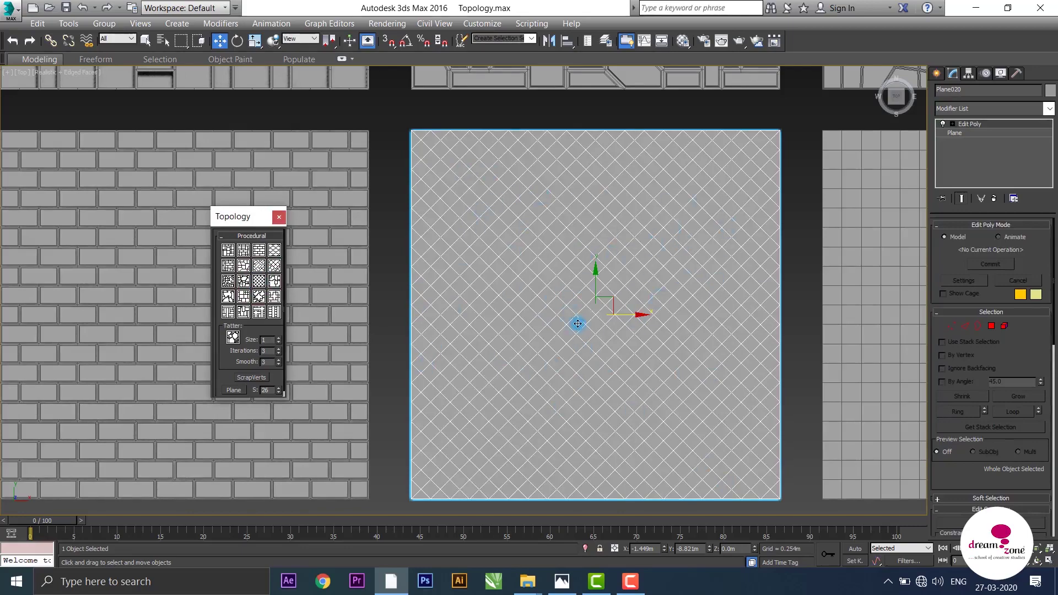
{"action": "middle_click_drag", "start_coordinate": [578, 323], "coordinate": [603, 366]}
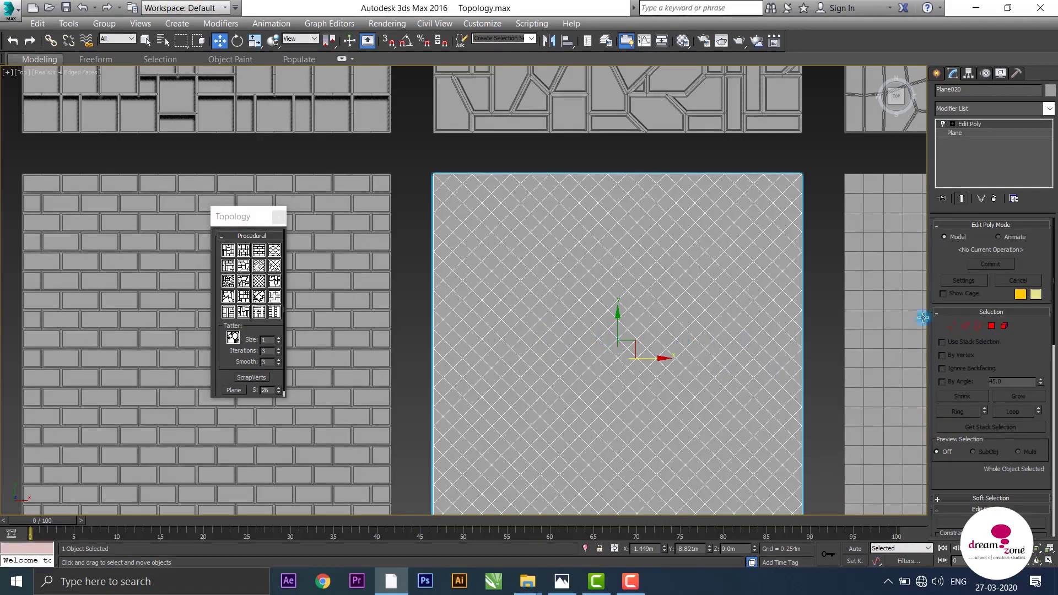
- Inset all 760 polygons as a Group by 0.02m
{"action": "left_click", "coordinate": [989, 327]}
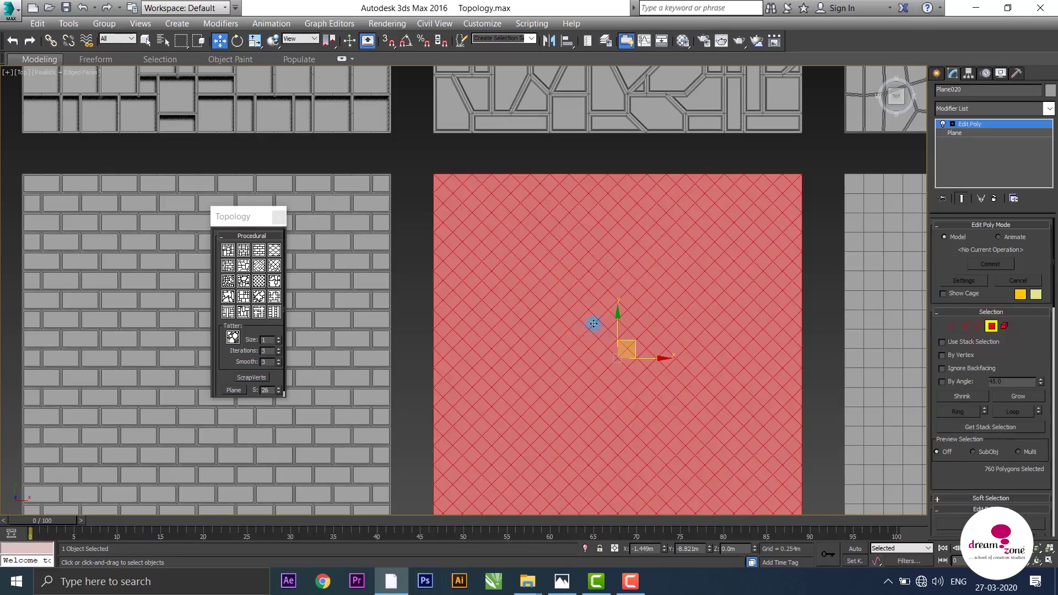
{"action": "right_click", "coordinate": [581, 305]}
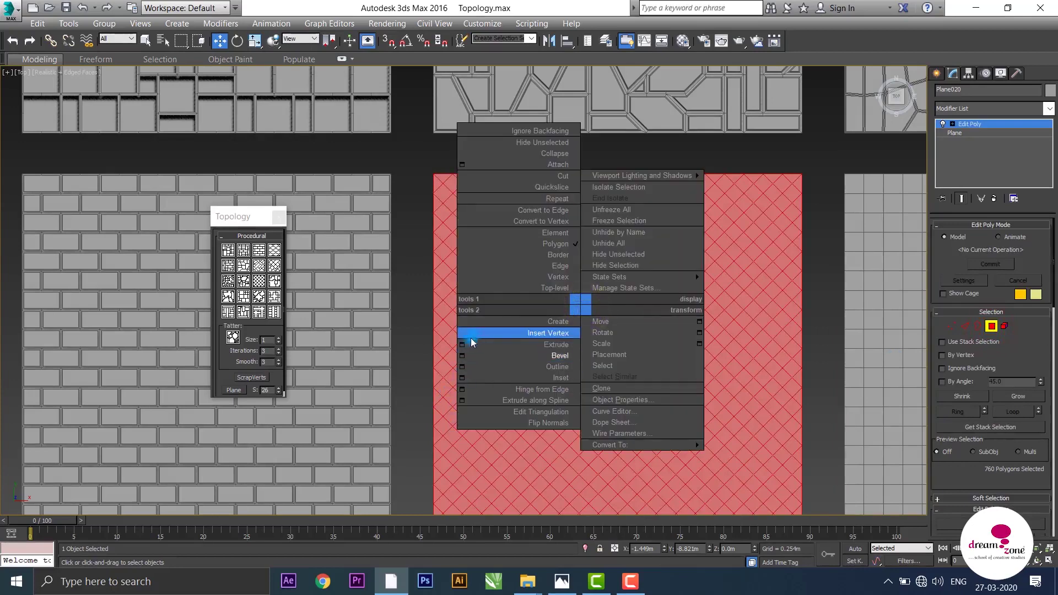
{"action": "left_click", "coordinate": [463, 378]}
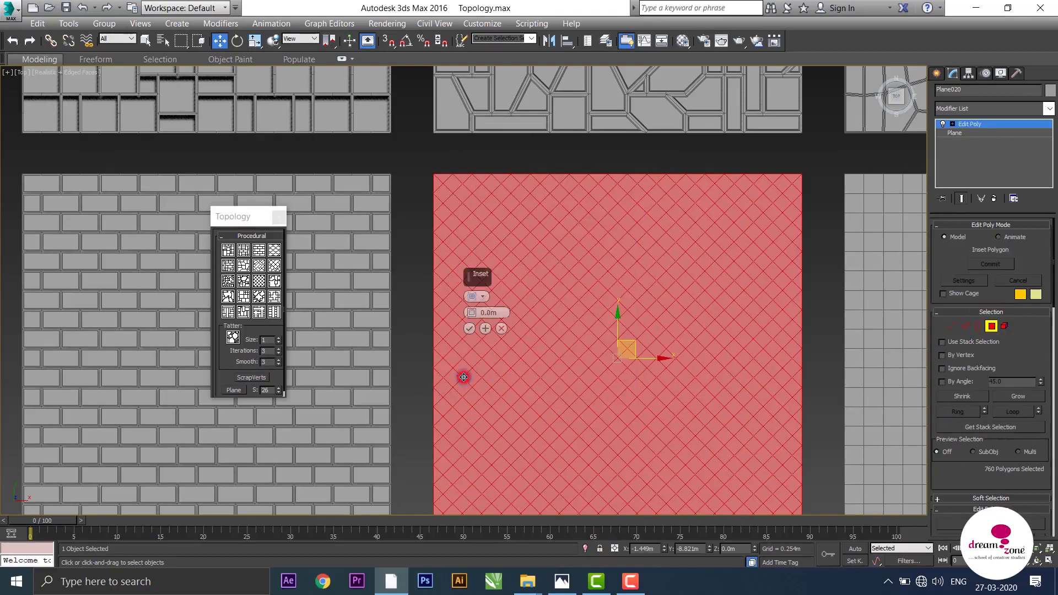
{"action": "left_click", "coordinate": [481, 298]}
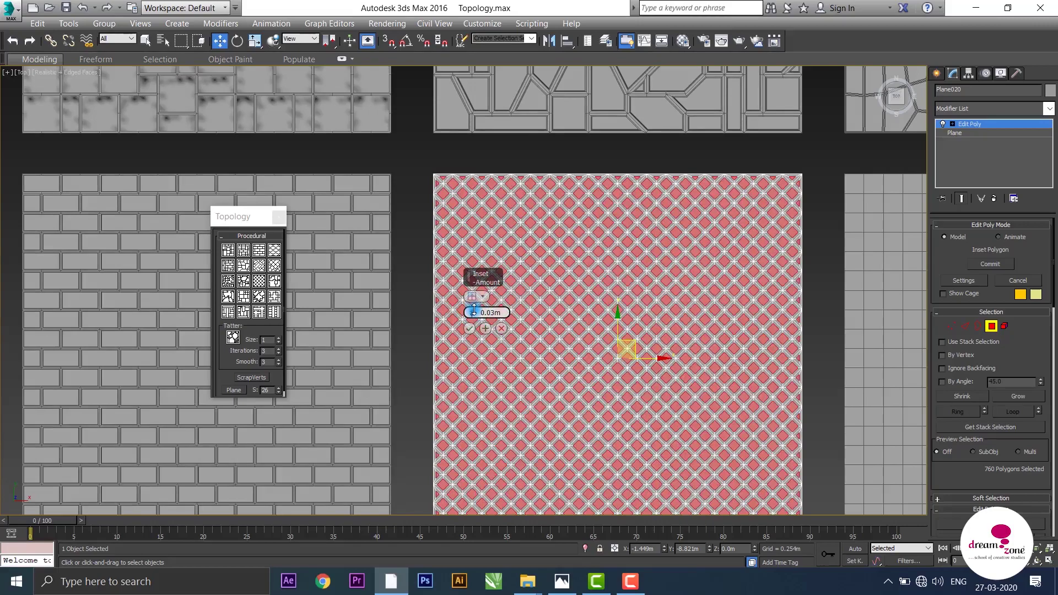
{"action": "left_click_drag", "start_coordinate": [476, 312], "coordinate": [473, 306]}
{"action": "scroll", "coordinate": [602, 269], "scroll_direction": "up", "scroll_amount": 3}
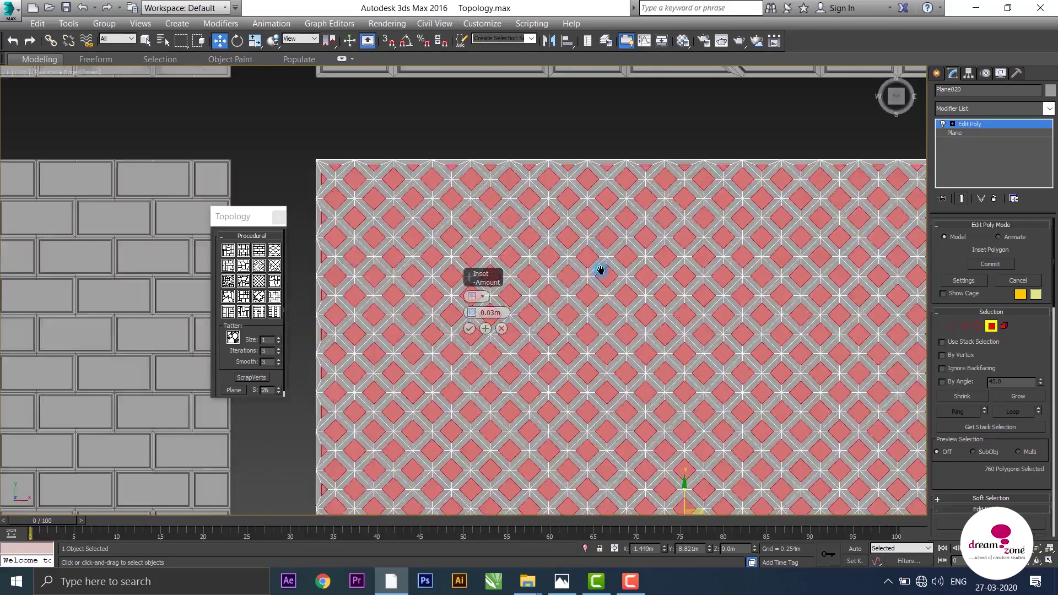
{"action": "scroll", "coordinate": [577, 282], "scroll_direction": "up", "scroll_amount": 2}
{"action": "scroll", "coordinate": [577, 282], "scroll_direction": "up", "scroll_amount": 2}
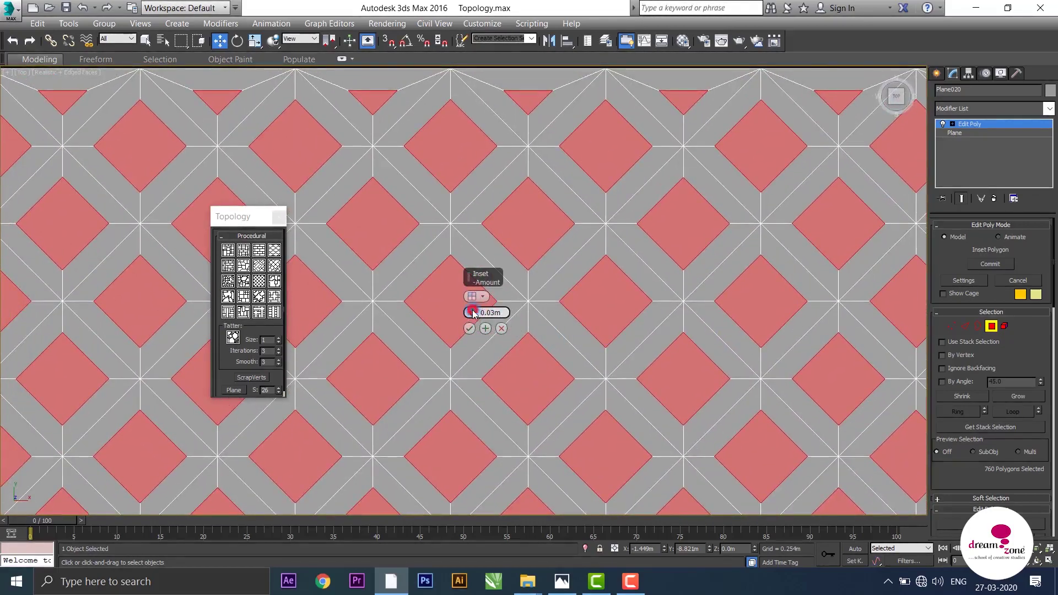
{"action": "left_click_drag", "start_coordinate": [472, 313], "coordinate": [474, 321]}
{"action": "left_click", "coordinate": [468, 328]}
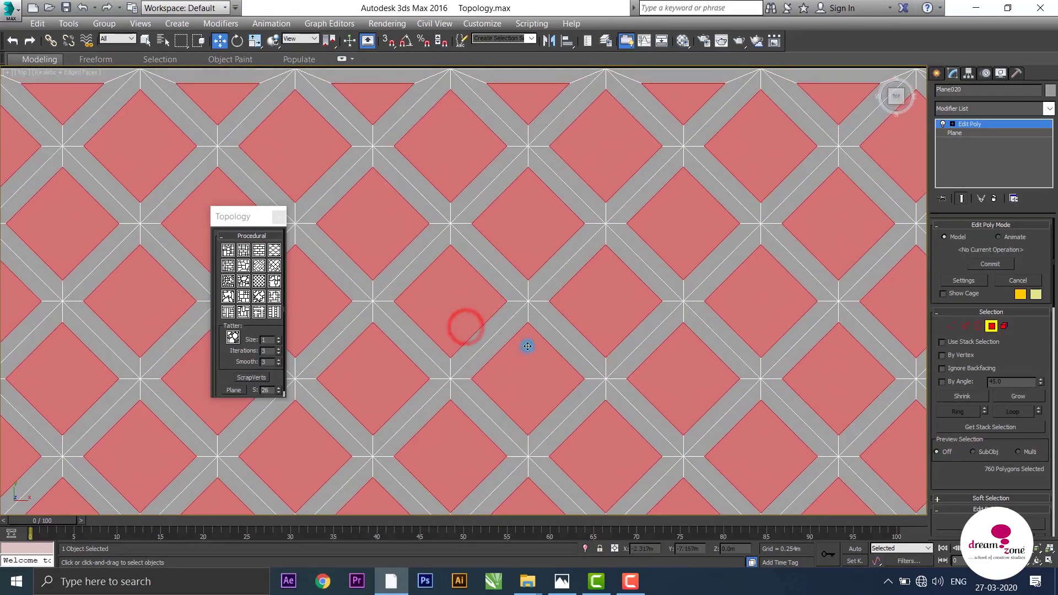
- Orbit to a tilted view and start Bevel settings on the inset cells
{"action": "scroll", "coordinate": [527, 346], "scroll_direction": "down", "scroll_amount": 5}
{"action": "mouse_move", "coordinate": [536, 342]}
{"action": "middle_mouse_down", "text": "alt"}
{"action": "mouse_move", "coordinate": [547, 383]}
{"action": "mouse_move", "coordinate": [576, 342]}
{"action": "middle_mouse_up", "text": "alt"}
{"action": "scroll", "coordinate": [596, 401], "scroll_direction": "up", "scroll_amount": 5}
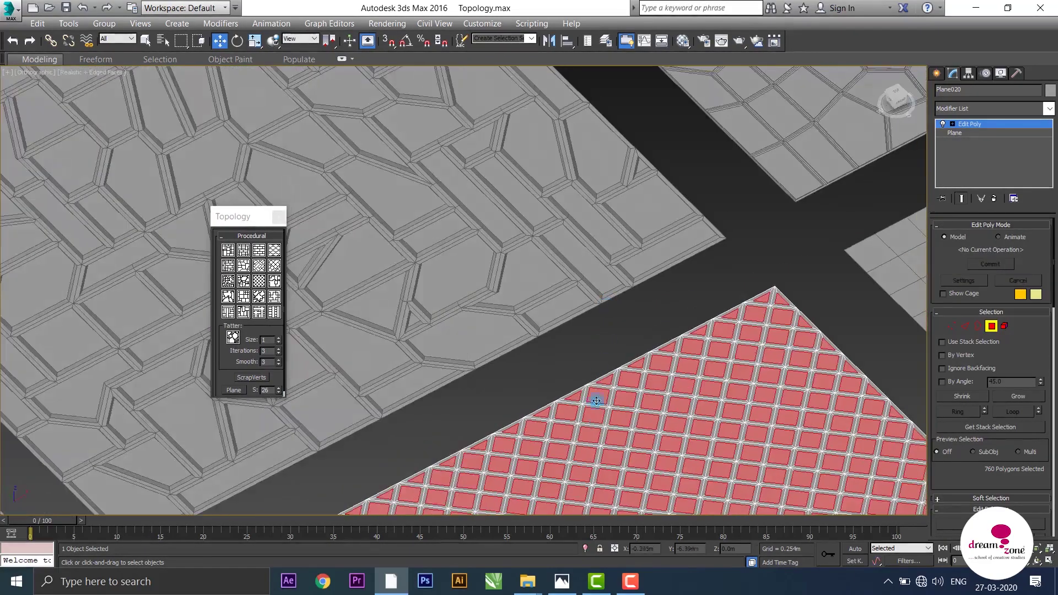
{"action": "scroll", "coordinate": [605, 308], "scroll_direction": "down", "scroll_amount": 2}
{"action": "scroll", "coordinate": [587, 353], "scroll_direction": "down", "scroll_amount": 3}
{"action": "scroll", "coordinate": [588, 353], "scroll_direction": "down", "scroll_amount": 3}
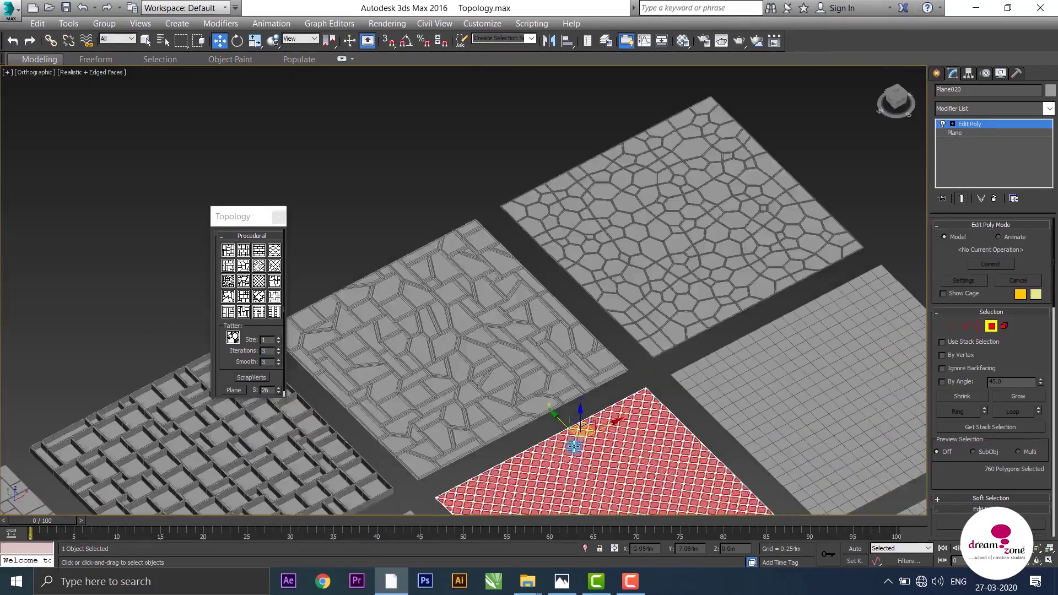
{"action": "scroll", "coordinate": [567, 450], "scroll_direction": "down", "scroll_amount": 2}
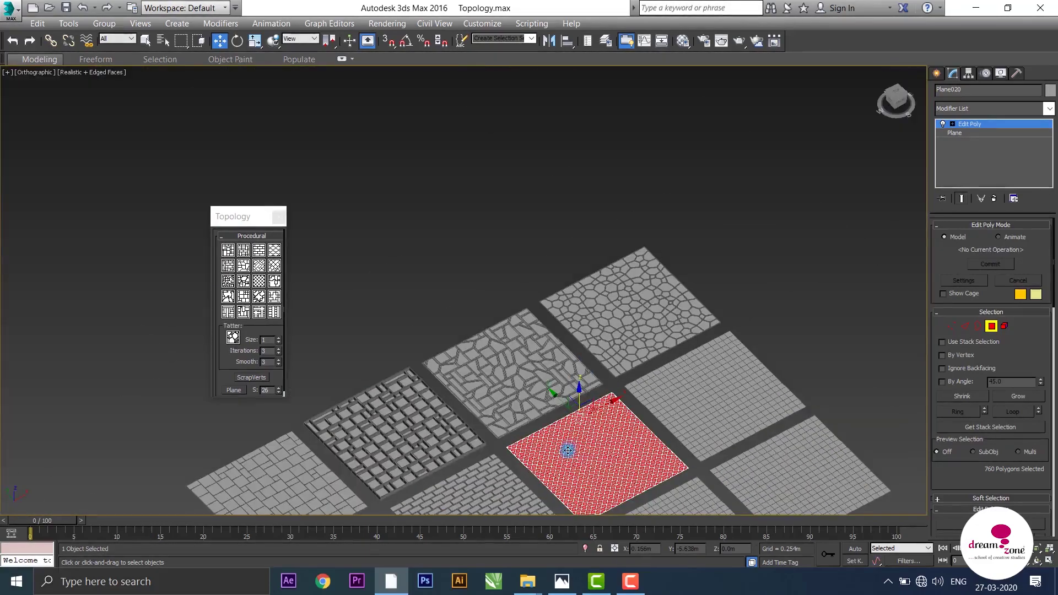
{"action": "scroll", "coordinate": [568, 453], "scroll_direction": "up", "scroll_amount": 2}
{"action": "scroll", "coordinate": [556, 456], "scroll_direction": "up", "scroll_amount": 3}
{"action": "scroll", "coordinate": [521, 432], "scroll_direction": "up", "scroll_amount": 2}
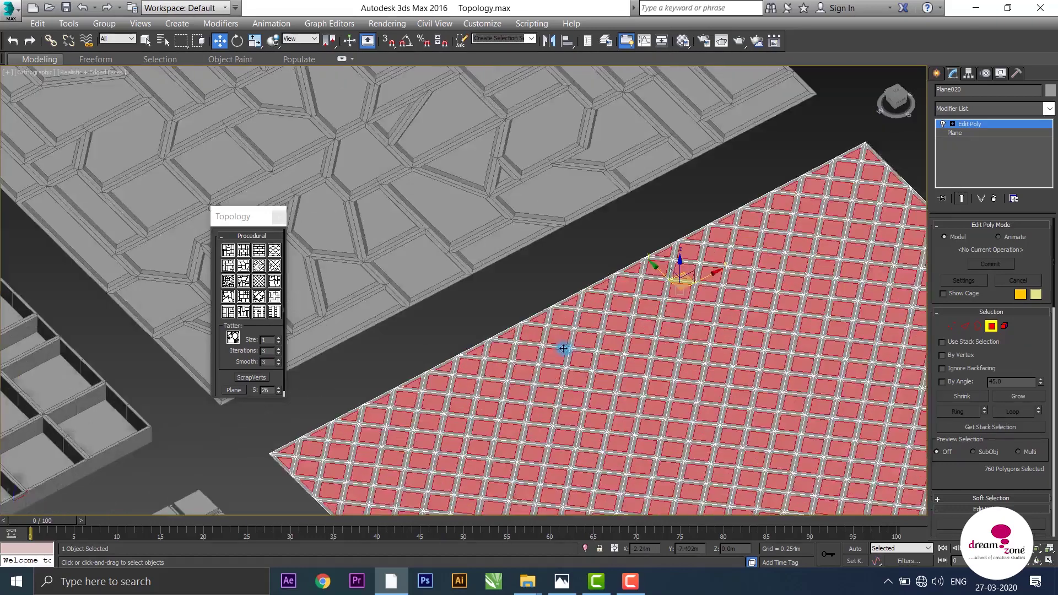
{"action": "scroll", "coordinate": [562, 350], "scroll_direction": "up", "scroll_amount": 2}
{"action": "right_click", "coordinate": [568, 353]}
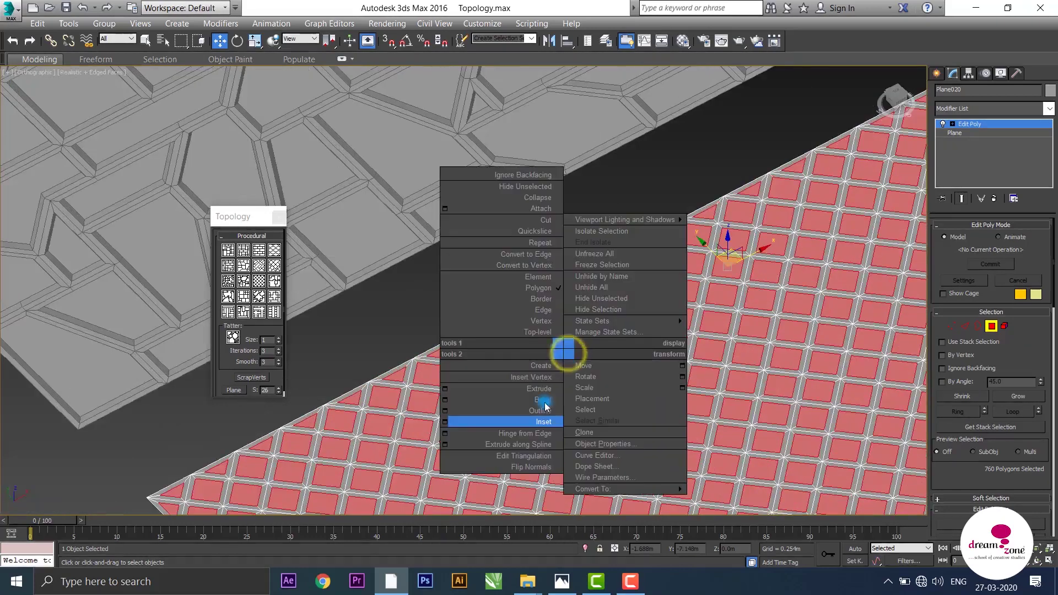
{"action": "left_click", "coordinate": [443, 404]}
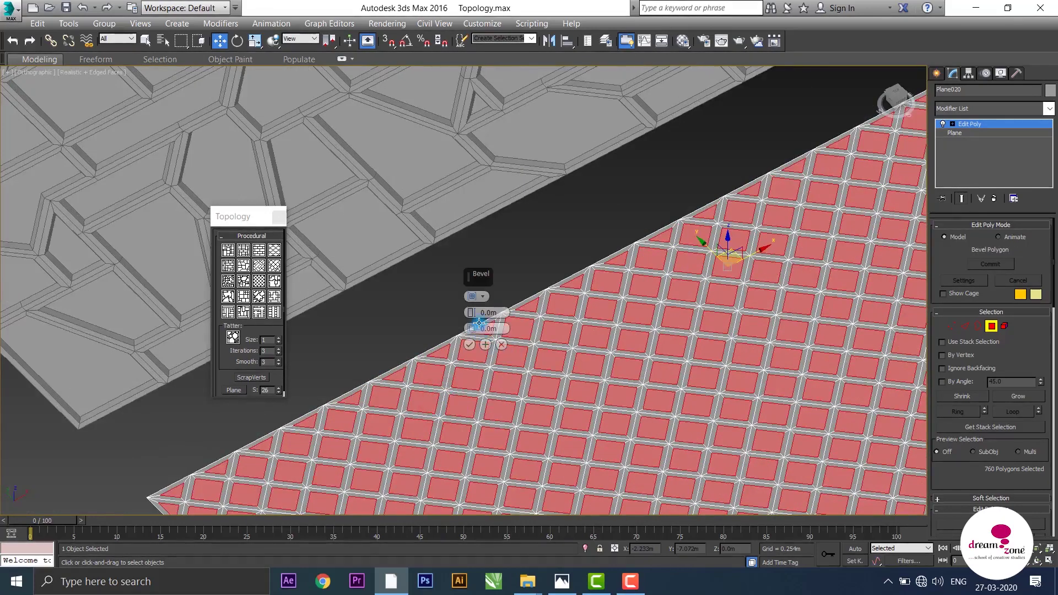
- Bevel the 760 tiles up 0.02m with a -0.04m outline into pointed pyramids and apply
{"action": "left_click_drag", "start_coordinate": [472, 303], "coordinate": [476, 281]}
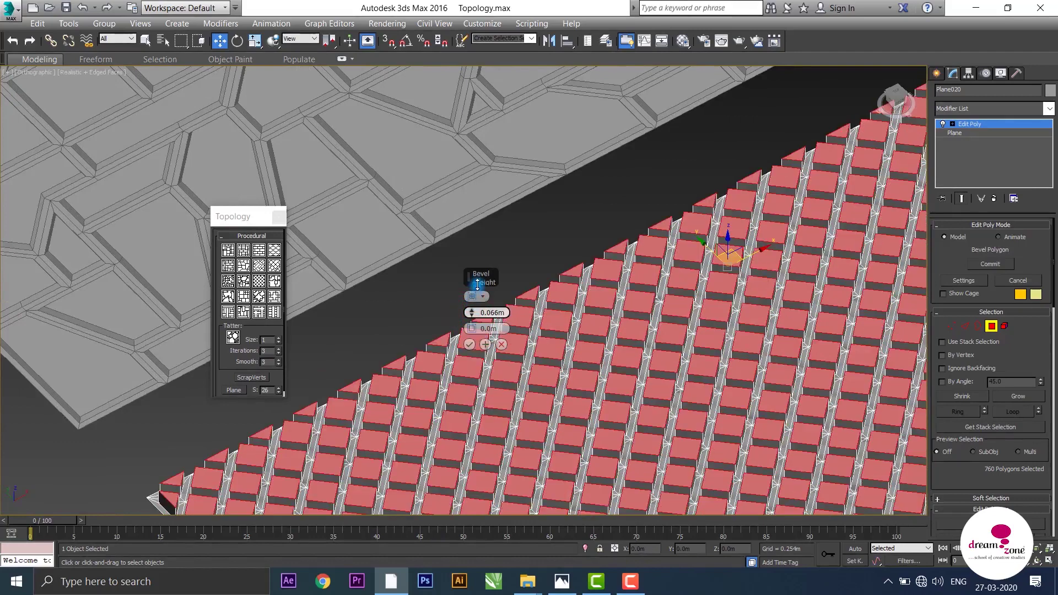
{"action": "scroll", "coordinate": [472, 333], "scroll_direction": "up", "scroll_amount": 2}
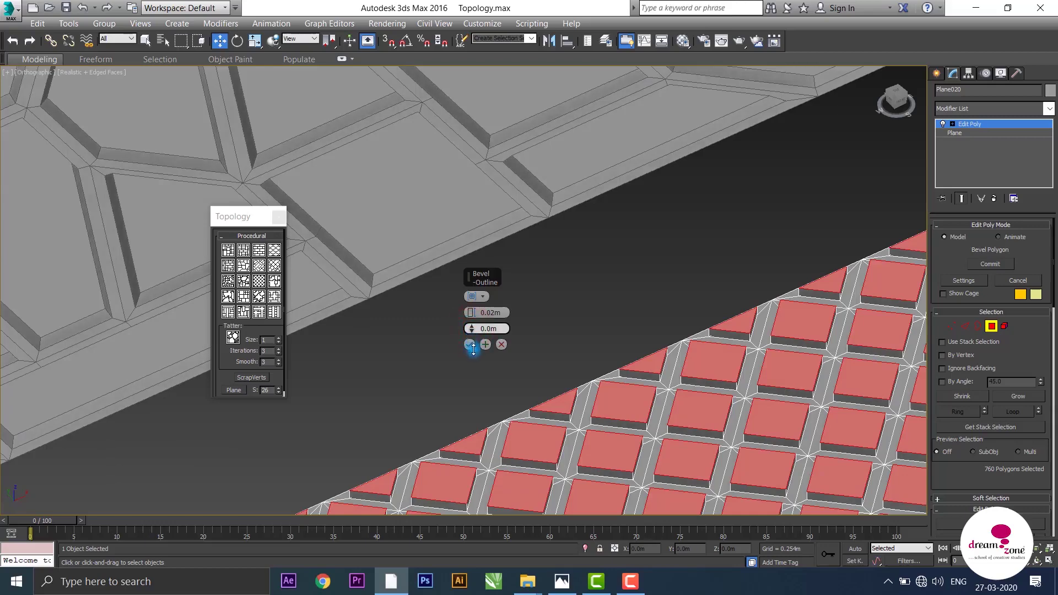
{"action": "mouse_move", "coordinate": [474, 362]}
{"action": "left_mouse_down"}
{"action": "mouse_move", "coordinate": [503, 358]}
{"action": "mouse_move", "coordinate": [477, 346]}
{"action": "left_mouse_up"}
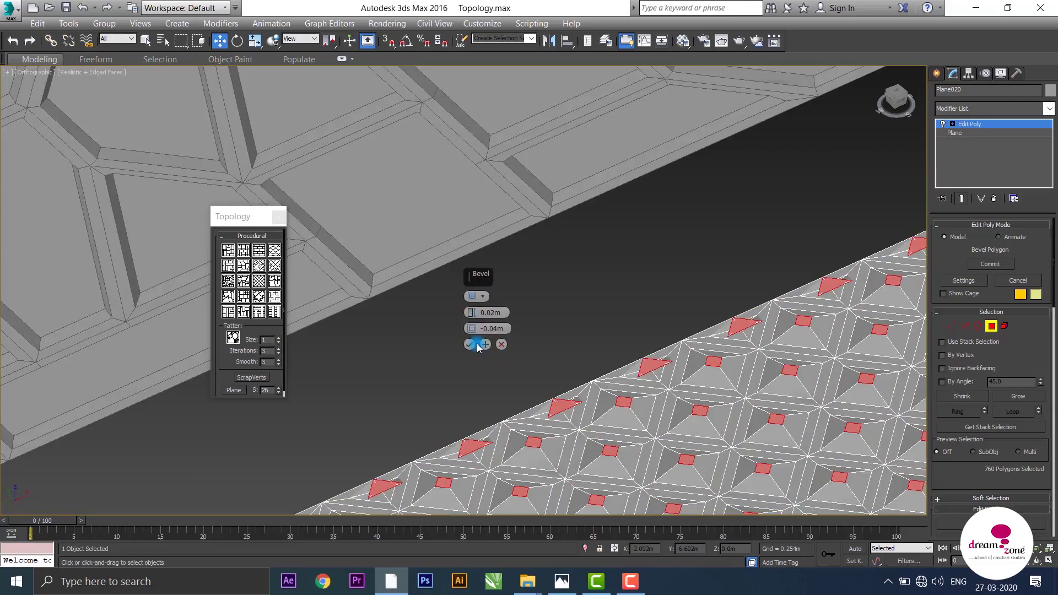
{"action": "scroll", "coordinate": [677, 414], "scroll_direction": "down", "scroll_amount": 3}
{"action": "middle_click_drag", "start_coordinate": [590, 312], "coordinate": [536, 246]}
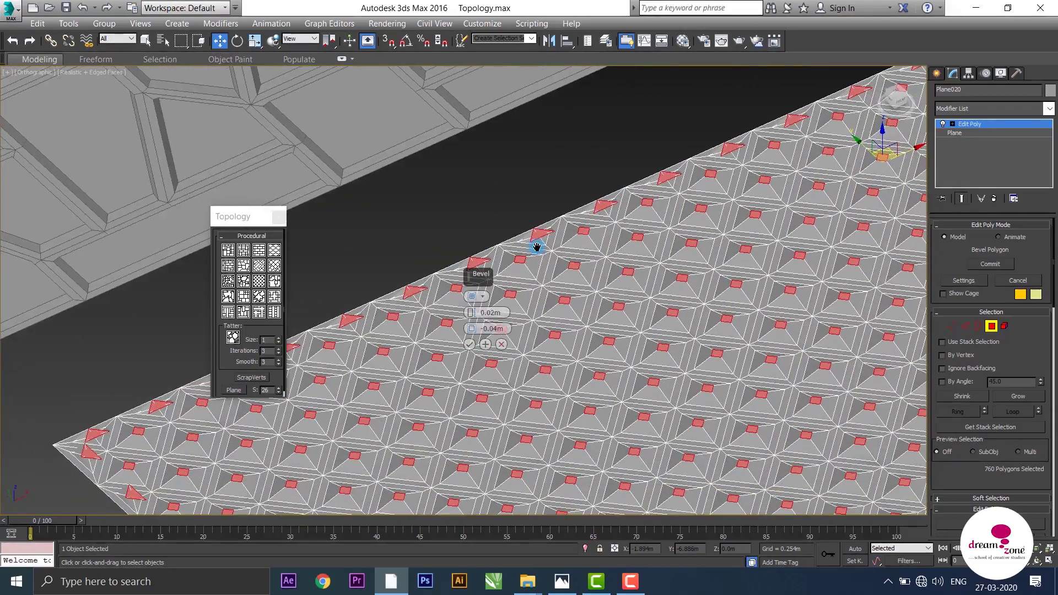
{"action": "mouse_move", "coordinate": [574, 319]}
{"action": "middle_mouse_down", "text": "alt"}
{"action": "mouse_move", "coordinate": [578, 377]}
{"action": "mouse_move", "coordinate": [566, 350]}
{"action": "mouse_move", "coordinate": [567, 390]}
{"action": "mouse_move", "coordinate": [562, 354]}
{"action": "middle_mouse_up", "text": "alt"}
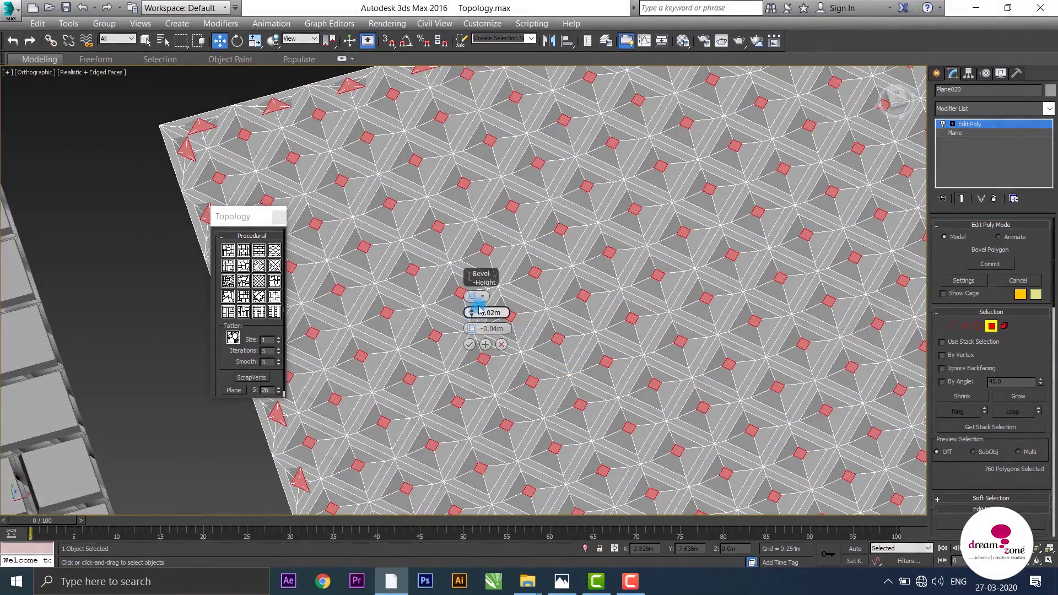
{"action": "left_click", "coordinate": [493, 311]}
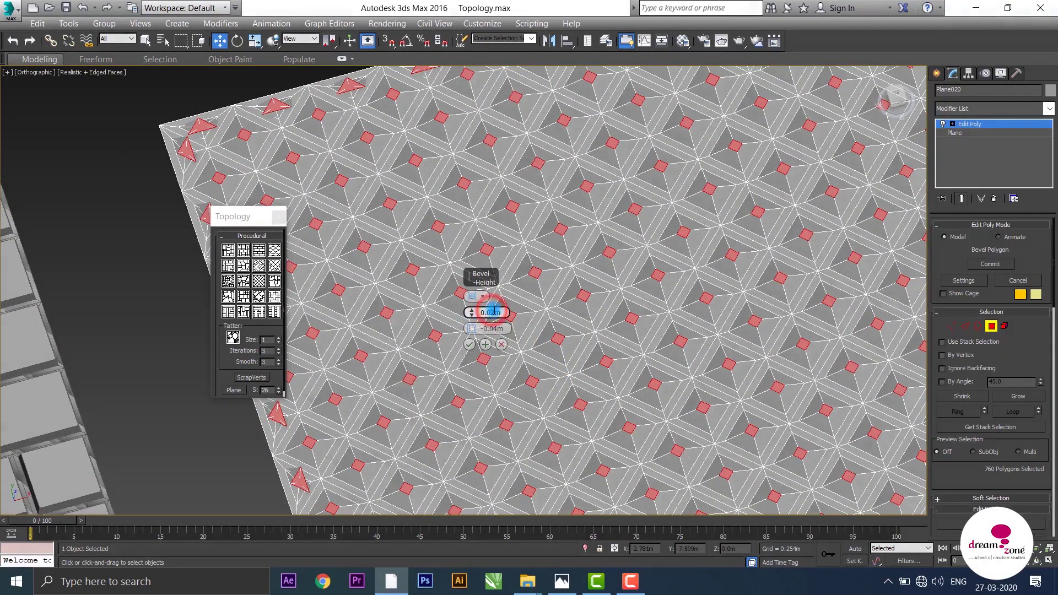
{"action": "left_click", "coordinate": [484, 345]}
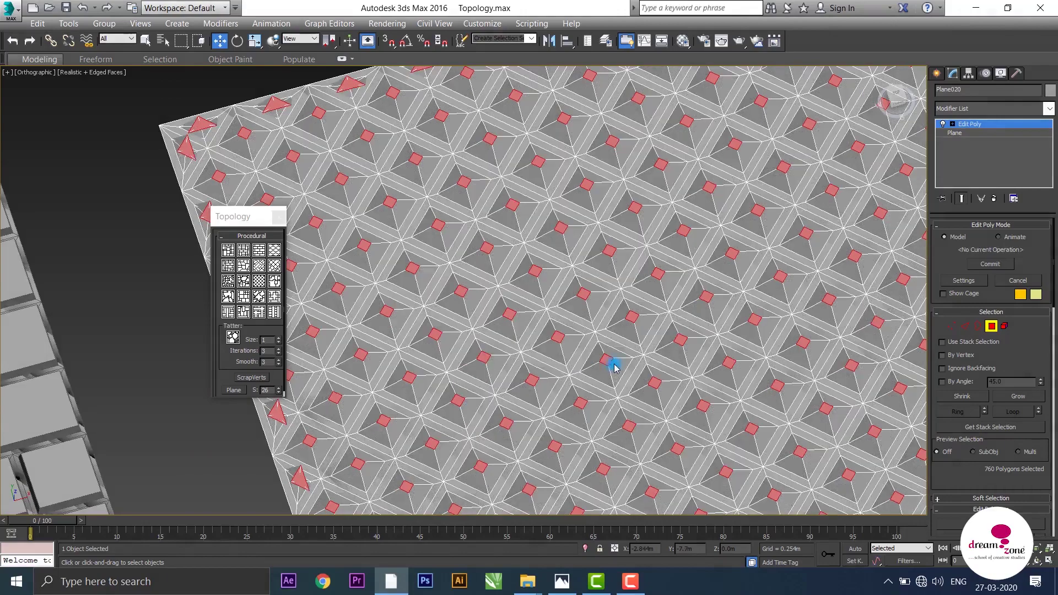
- Leave Polygon mode and hide edged faces to inspect the pyramid relief up close
{"action": "scroll", "coordinate": [612, 367], "scroll_direction": "down", "scroll_amount": 3}
{"action": "scroll", "coordinate": [612, 366], "scroll_direction": "down", "scroll_amount": 3}
{"action": "scroll", "coordinate": [638, 389], "scroll_direction": "down", "scroll_amount": 1}
{"action": "scroll", "coordinate": [638, 388], "scroll_direction": "down", "scroll_amount": 3}
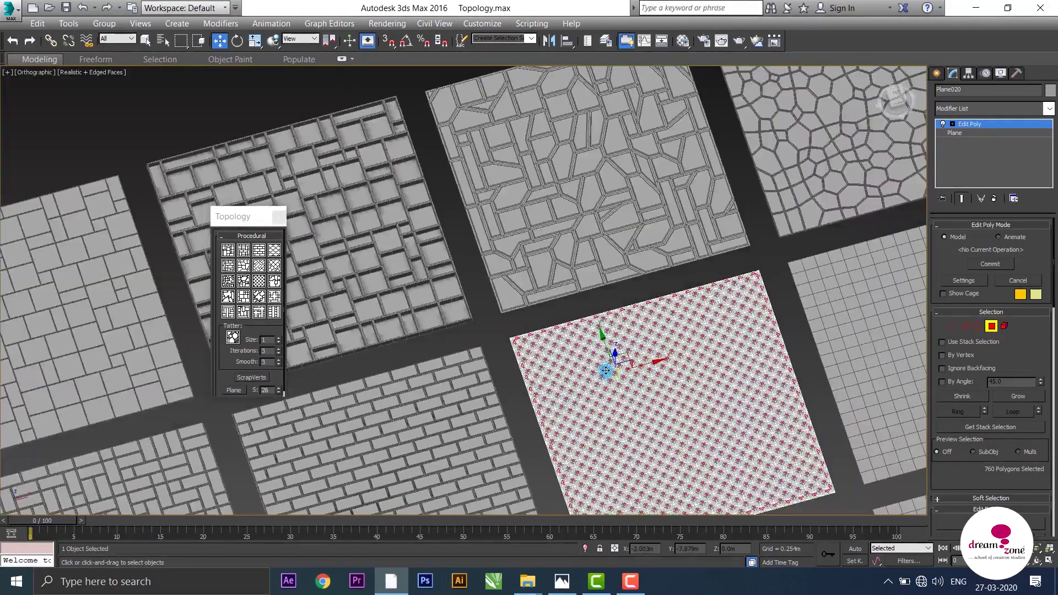
{"action": "scroll", "coordinate": [739, 318], "scroll_direction": "down", "scroll_amount": 2}
{"action": "scroll", "coordinate": [705, 342], "scroll_direction": "up", "scroll_amount": 4}
{"action": "scroll", "coordinate": [705, 345], "scroll_direction": "up", "scroll_amount": 3}
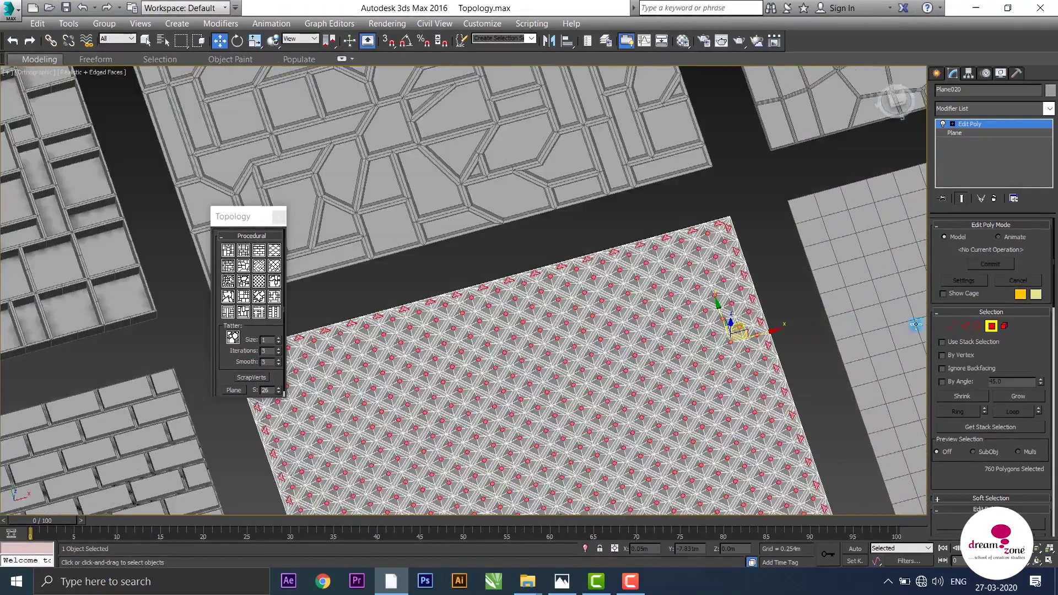
{"action": "left_click", "coordinate": [989, 325]}
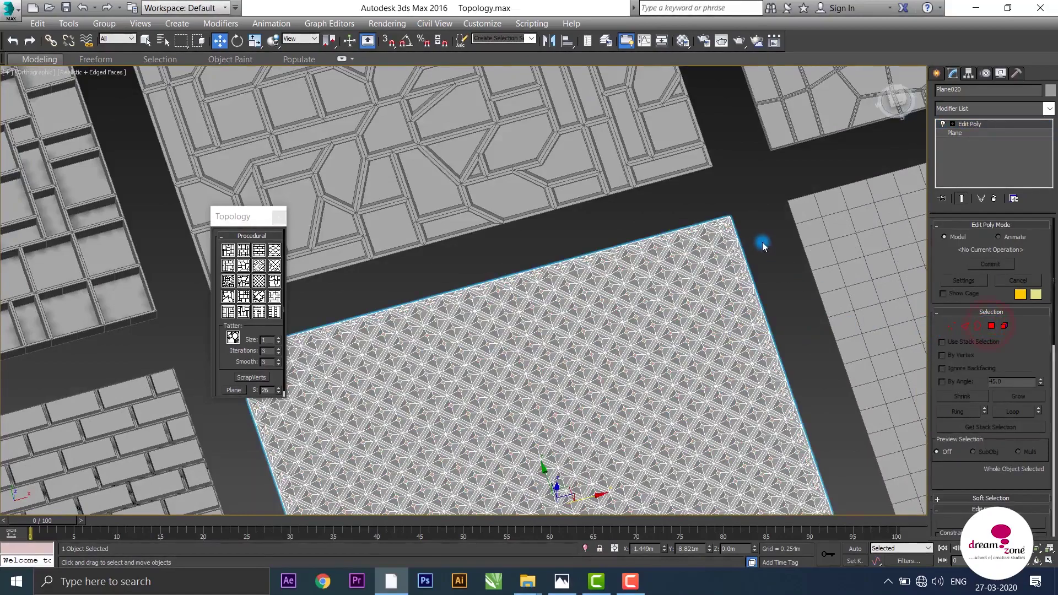
{"action": "key", "text": "F4"}
{"action": "scroll", "coordinate": [634, 276], "scroll_direction": "down", "scroll_amount": 2}
{"action": "mouse_move", "coordinate": [627, 306]}
{"action": "middle_mouse_down"}
{"action": "mouse_move", "coordinate": [628, 239]}
{"action": "mouse_move", "coordinate": [630, 303]}
{"action": "mouse_move", "coordinate": [614, 367]}
{"action": "mouse_move", "coordinate": [597, 331]}
{"action": "mouse_move", "coordinate": [595, 266]}
{"action": "mouse_move", "coordinate": [538, 278]}
{"action": "mouse_move", "coordinate": [504, 363]}
{"action": "mouse_move", "coordinate": [543, 397]}
{"action": "mouse_move", "coordinate": [609, 375]}
{"action": "middle_mouse_up"}
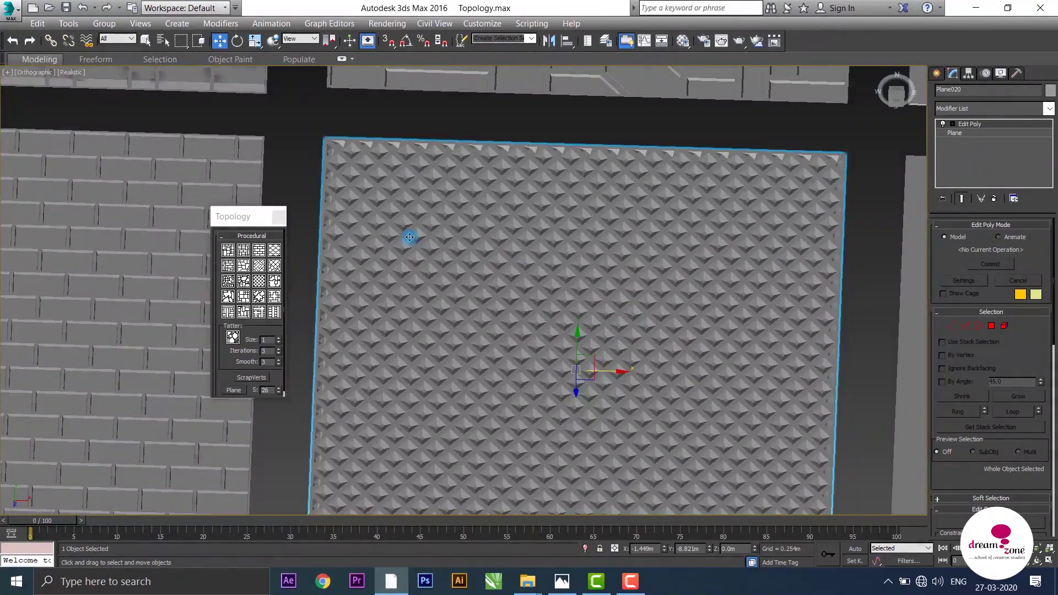
{"action": "middle_click_drag", "start_coordinate": [409, 237], "coordinate": [463, 378]}
{"action": "scroll", "coordinate": [400, 259], "scroll_direction": "up", "scroll_amount": 4}
{"action": "scroll", "coordinate": [404, 262], "scroll_direction": "down", "scroll_amount": 4}
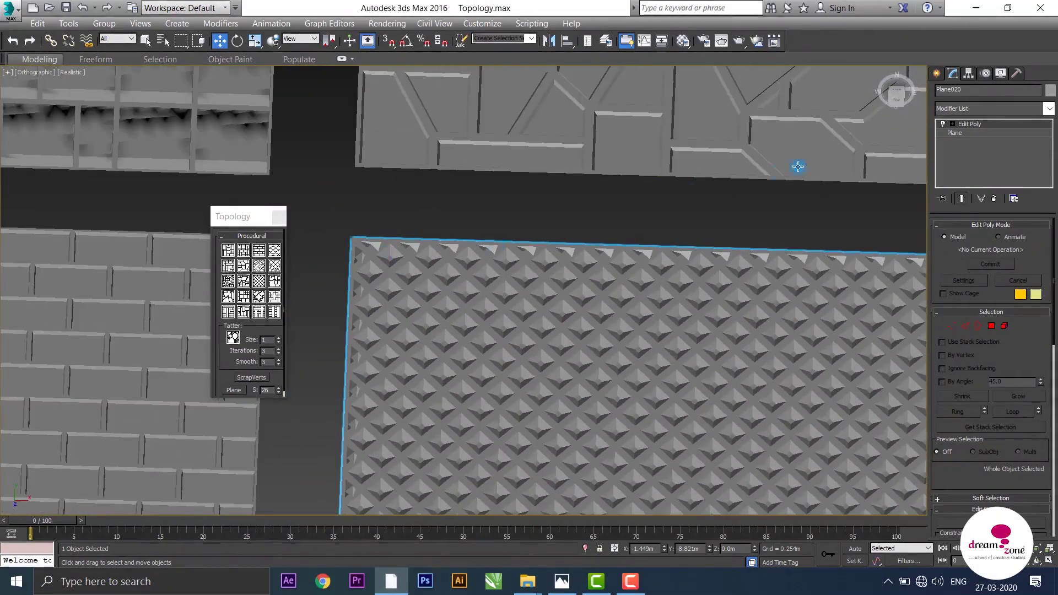
- Switch to Top view, frame the plane's top-left corner and return to Polygon mode
{"action": "key", "text": "t"}
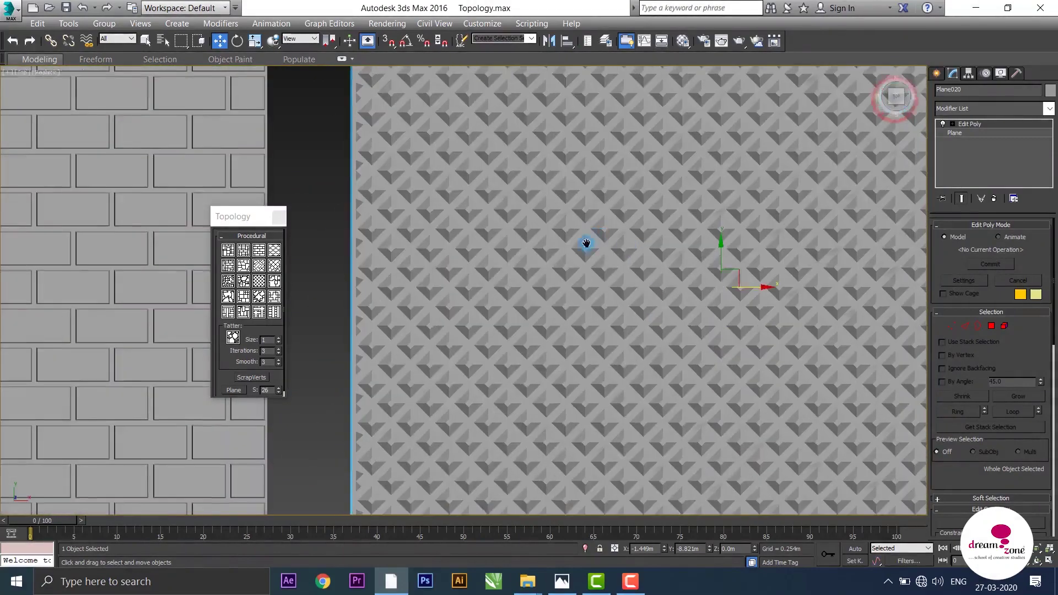
{"action": "middle_click_drag", "start_coordinate": [482, 238], "coordinate": [467, 353]}
{"action": "scroll", "coordinate": [437, 314], "scroll_direction": "down", "scroll_amount": 2}
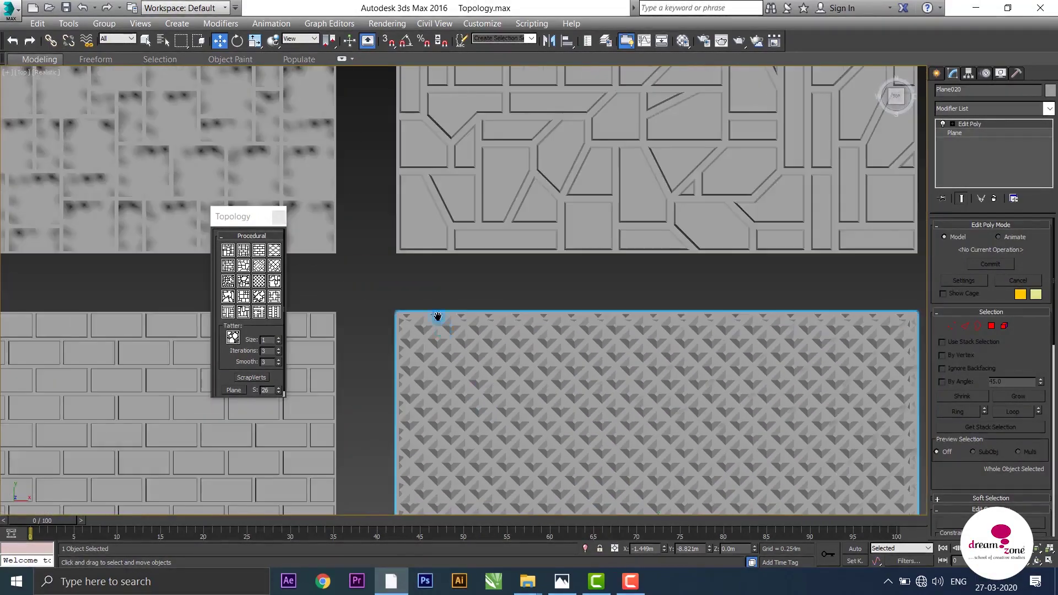
{"action": "scroll", "coordinate": [437, 314], "scroll_direction": "down", "scroll_amount": 2}
{"action": "scroll", "coordinate": [425, 303], "scroll_direction": "up", "scroll_amount": 5}
{"action": "middle_click_drag", "start_coordinate": [389, 232], "coordinate": [973, 290]}
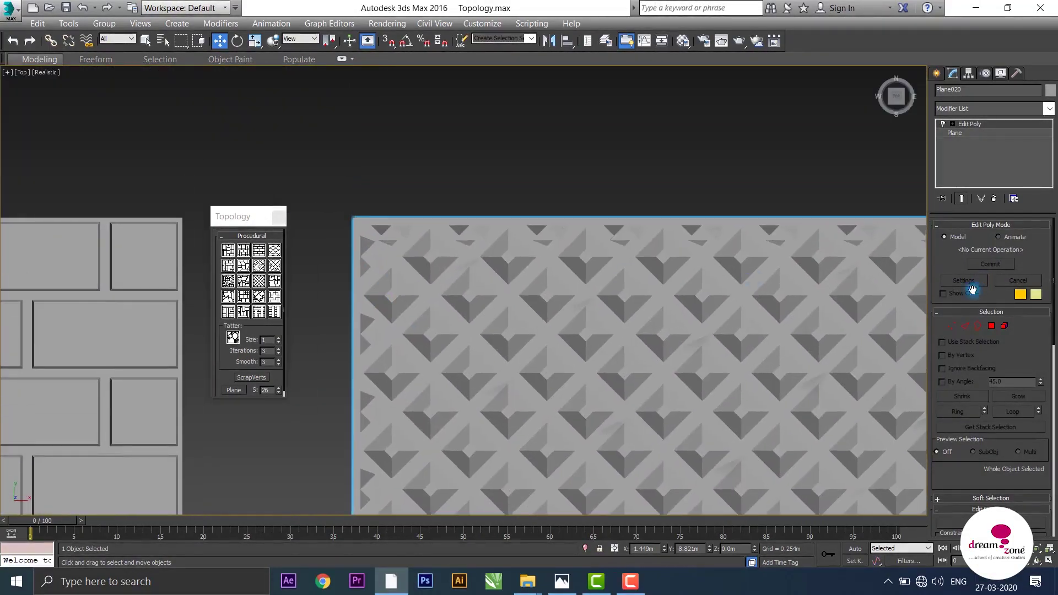
{"action": "left_click", "coordinate": [993, 326]}
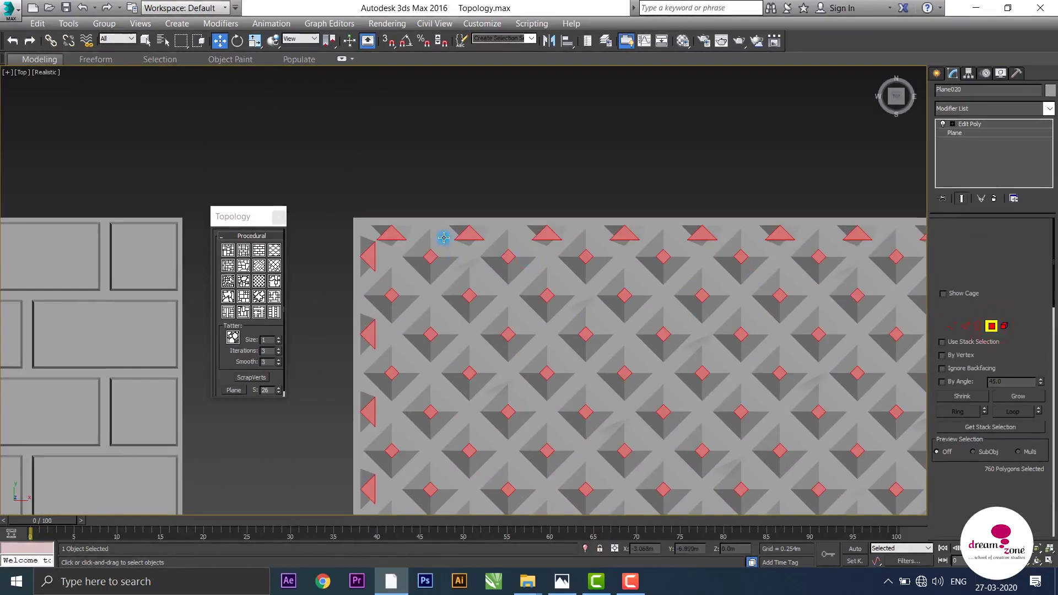
- Show the plane in wireframe, clear the selection and pick the first top-left corner polygons
{"action": "scroll", "coordinate": [444, 238], "scroll_direction": "up", "scroll_amount": 2}
{"action": "middle_click_drag", "start_coordinate": [443, 238], "coordinate": [441, 254]}
{"action": "key", "text": "F3"}
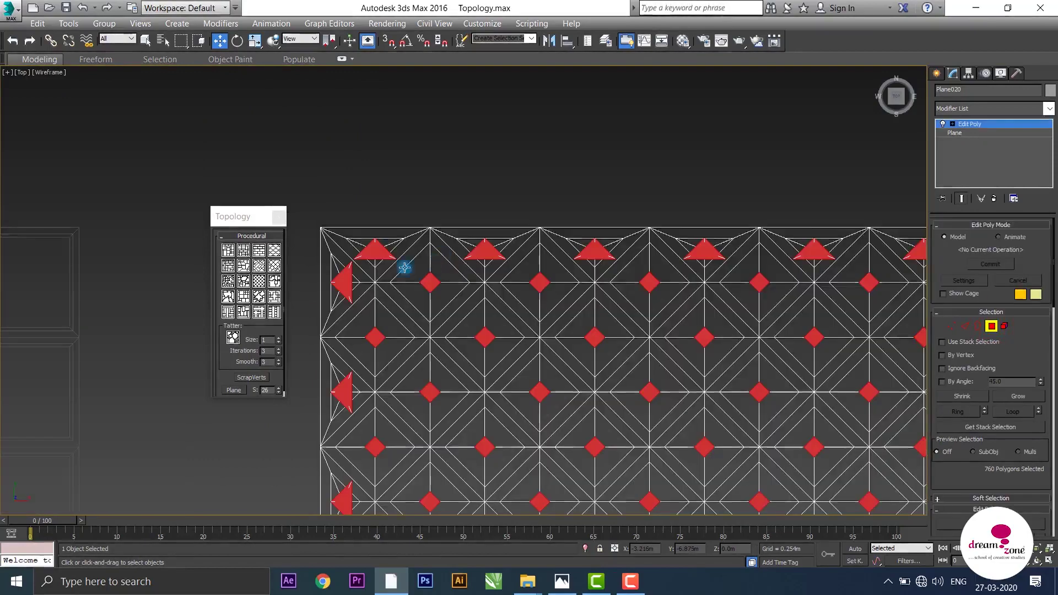
{"action": "middle_click_drag", "start_coordinate": [374, 239], "coordinate": [390, 267]}
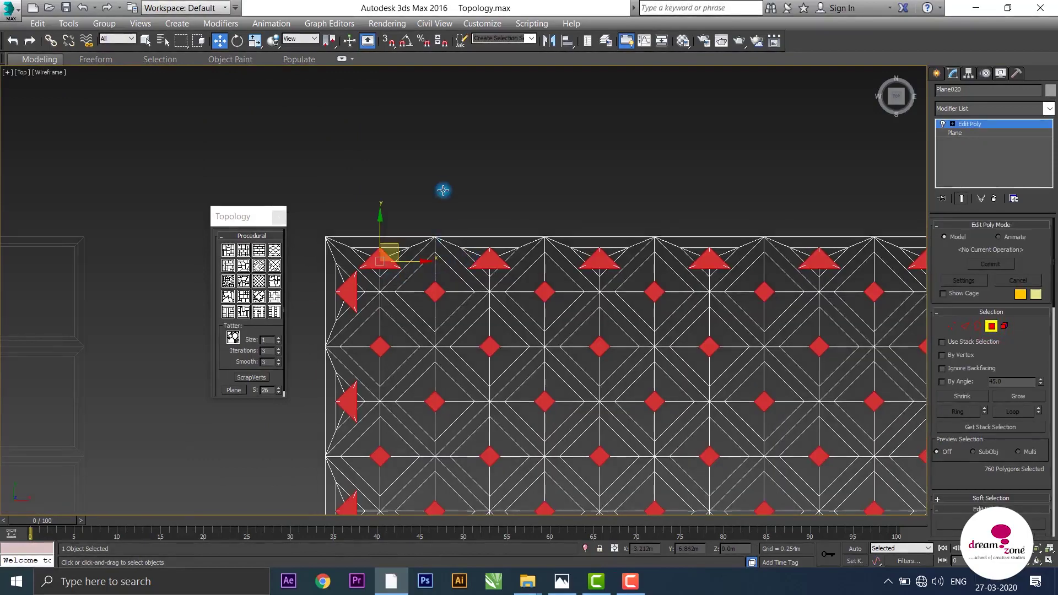
{"action": "left_click", "coordinate": [441, 185]}
{"action": "left_click", "coordinate": [381, 259]}
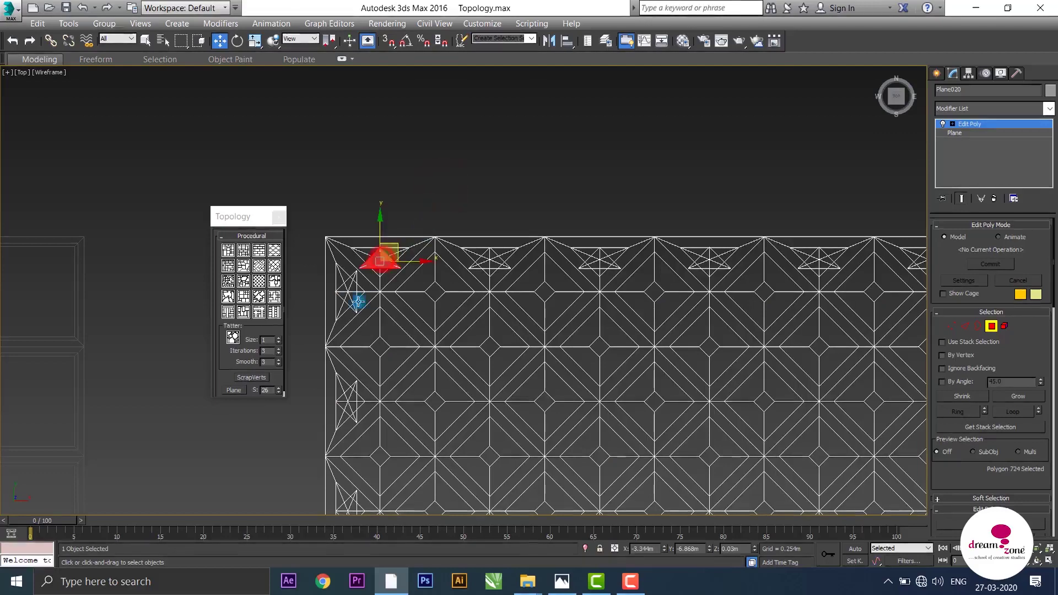
{"action": "left_click", "coordinate": [353, 301], "text": "ctrl"}
- Build the selection up to the 14 top-left corner border triangles
{"action": "left_click", "coordinate": [433, 198]}
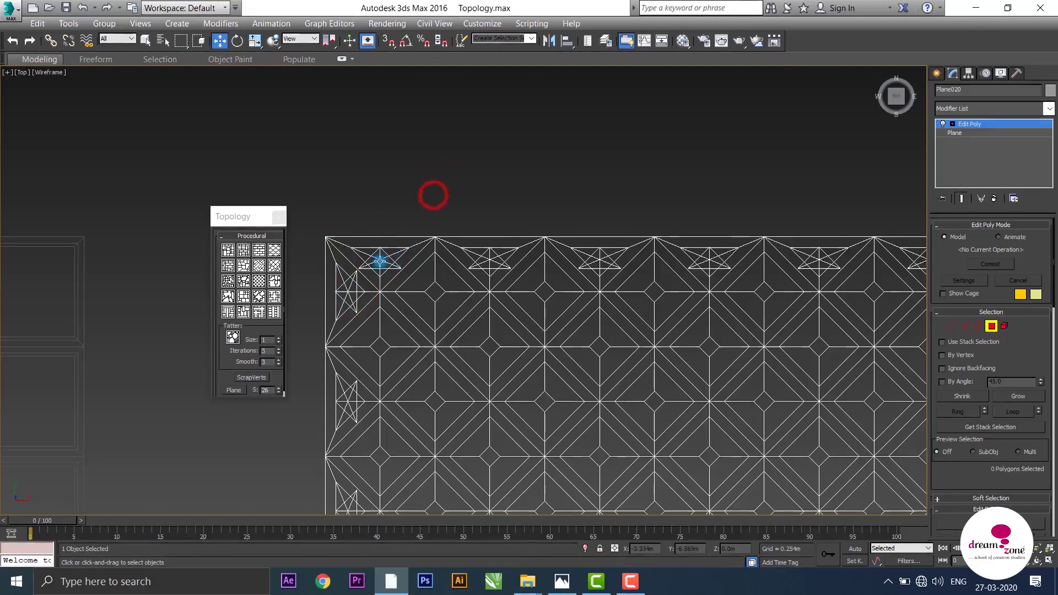
{"action": "left_click", "coordinate": [378, 259]}
{"action": "left_click", "coordinate": [345, 292], "text": "ctrl"}
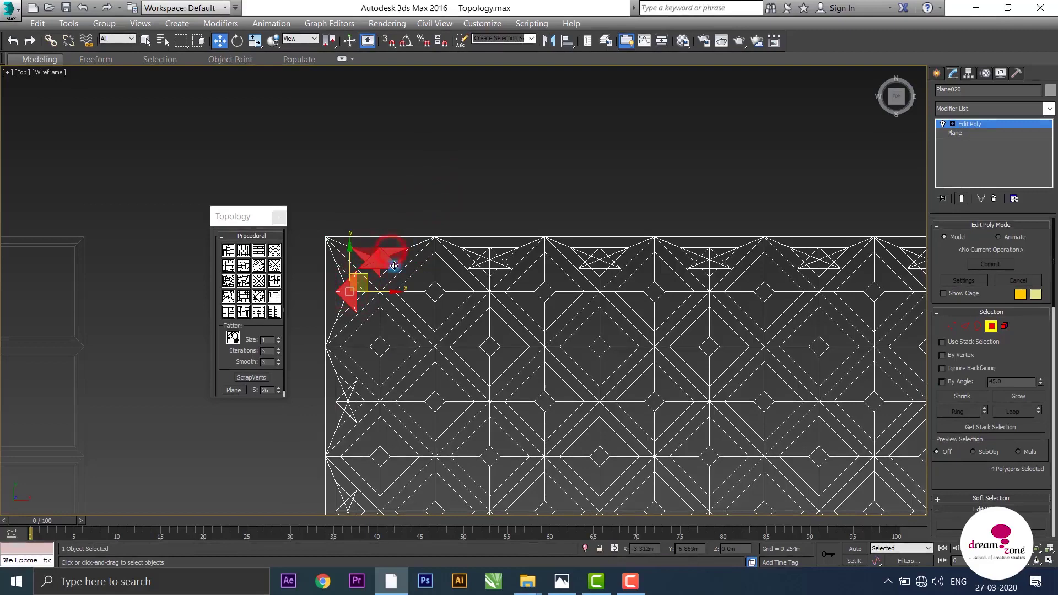
{"action": "left_click", "coordinate": [386, 277], "text": "ctrl"}
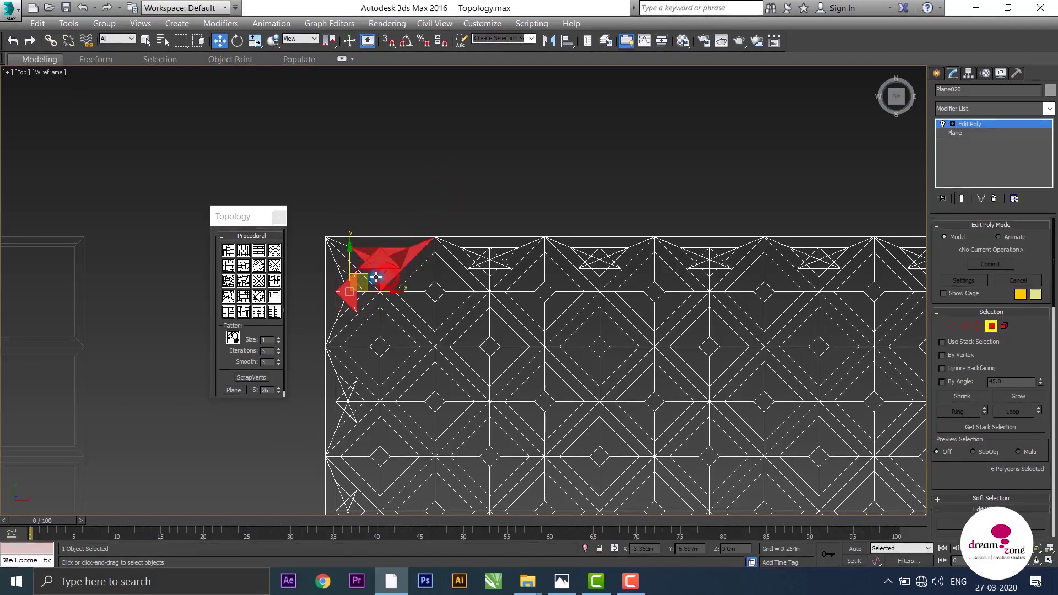
{"action": "left_click", "coordinate": [384, 240], "text": "ctrl"}
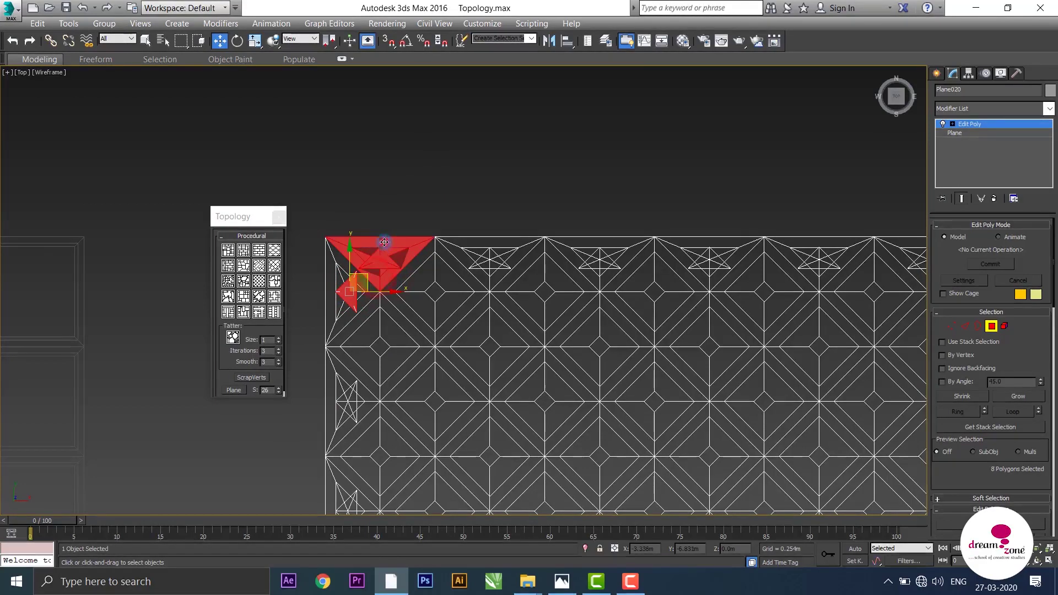
{"action": "left_click", "coordinate": [1025, 396]}
{"action": "key", "text": "ctrl+z"}
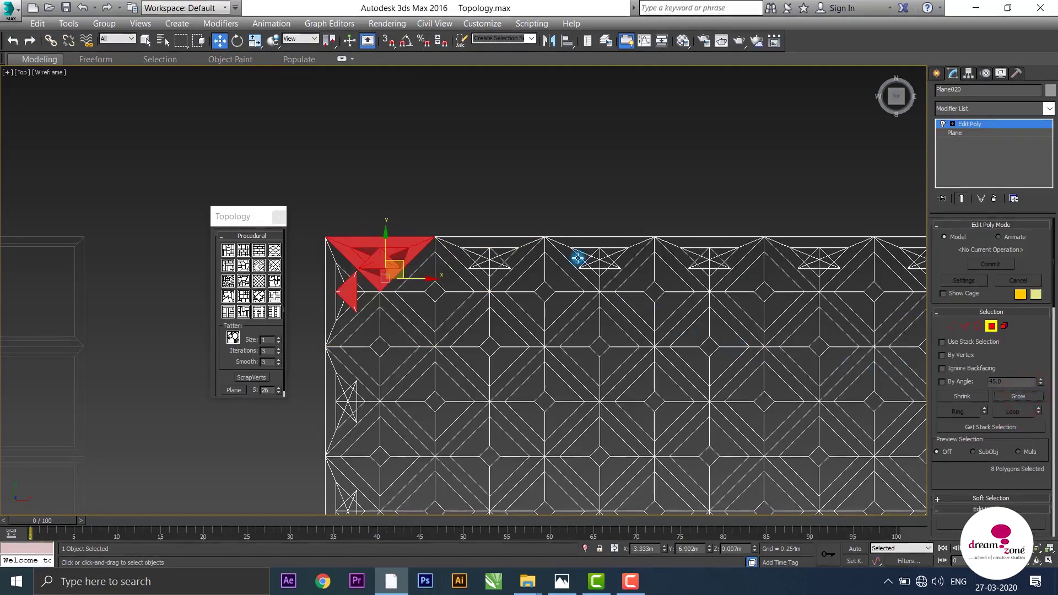
{"action": "left_click", "coordinate": [333, 275], "text": "ctrl"}
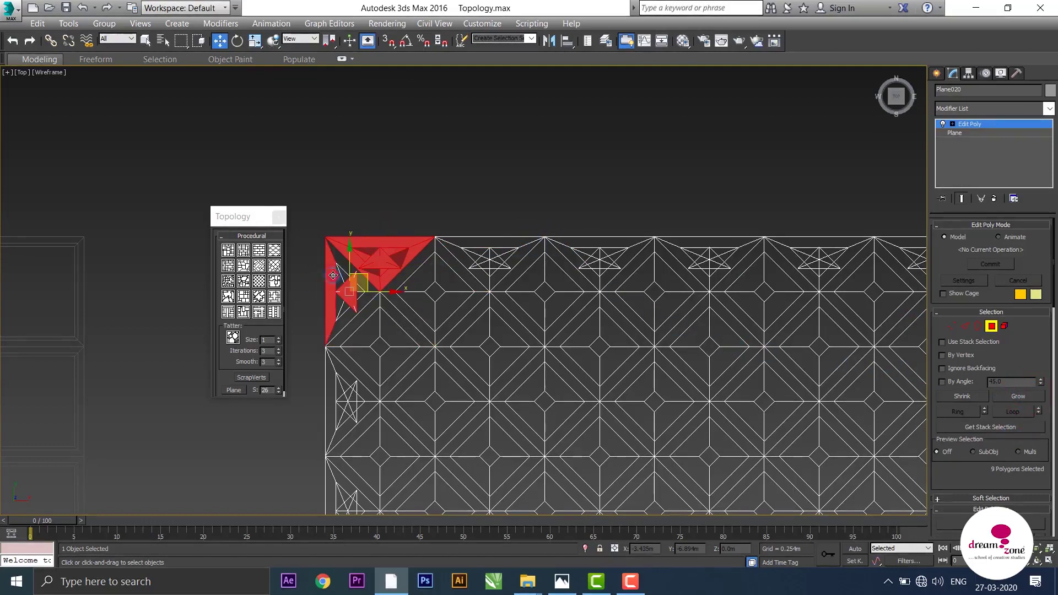
{"action": "left_click", "coordinate": [339, 261], "text": "ctrl"}
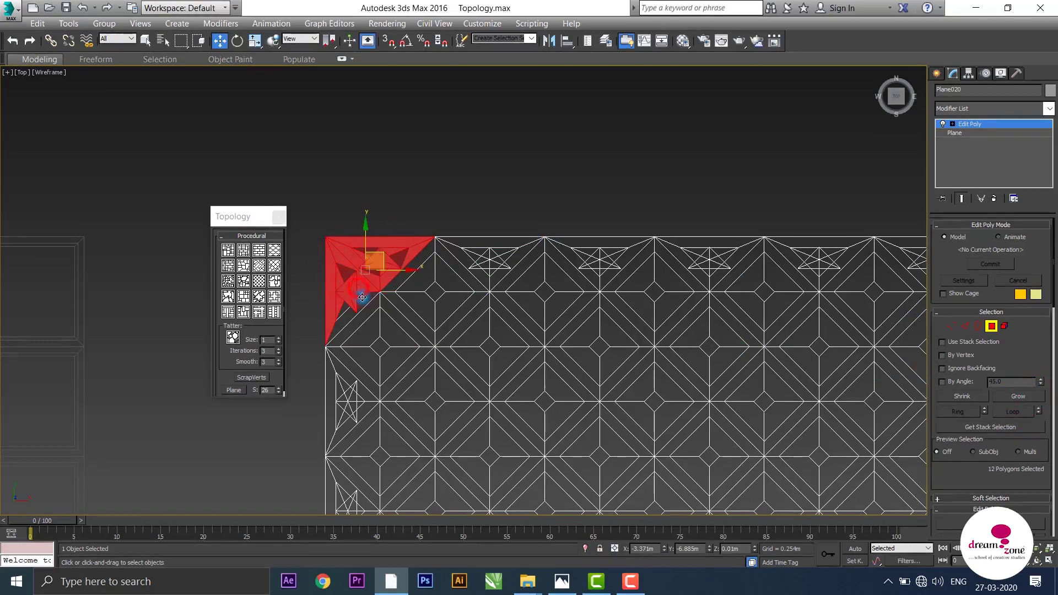
{"action": "left_click", "coordinate": [346, 317], "text": "ctrl"}
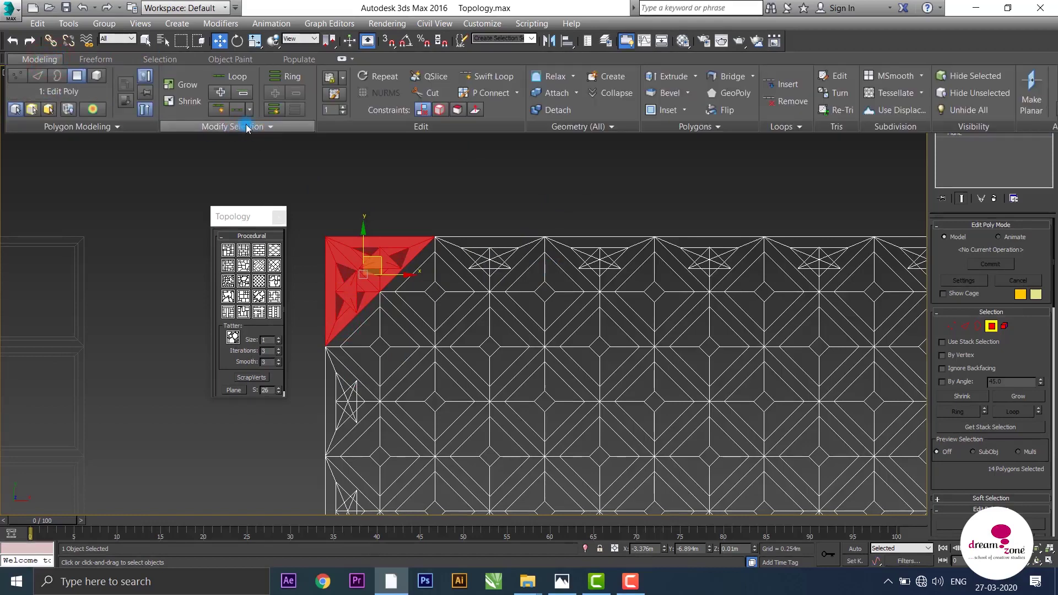
- Select all polygons similar to the chosen corner triangle using Similar
{"action": "left_click", "coordinate": [246, 128]}
{"action": "left_click", "coordinate": [183, 158]}
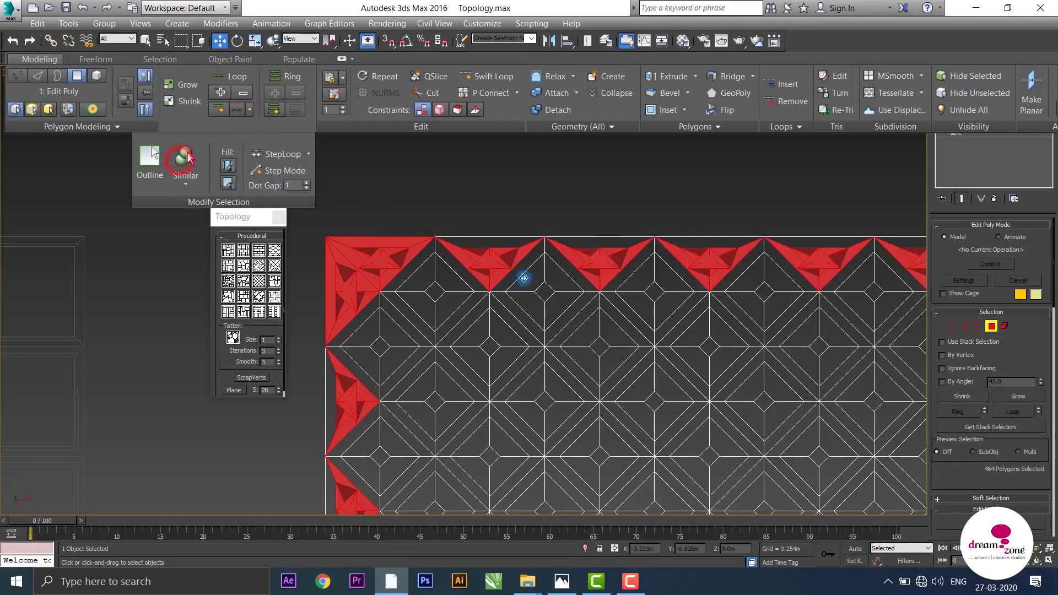
{"action": "scroll", "coordinate": [524, 277], "scroll_direction": "down", "scroll_amount": 3}
{"action": "scroll", "coordinate": [548, 257], "scroll_direction": "down", "scroll_amount": 4}
{"action": "scroll", "coordinate": [537, 253], "scroll_direction": "up", "scroll_amount": 1}
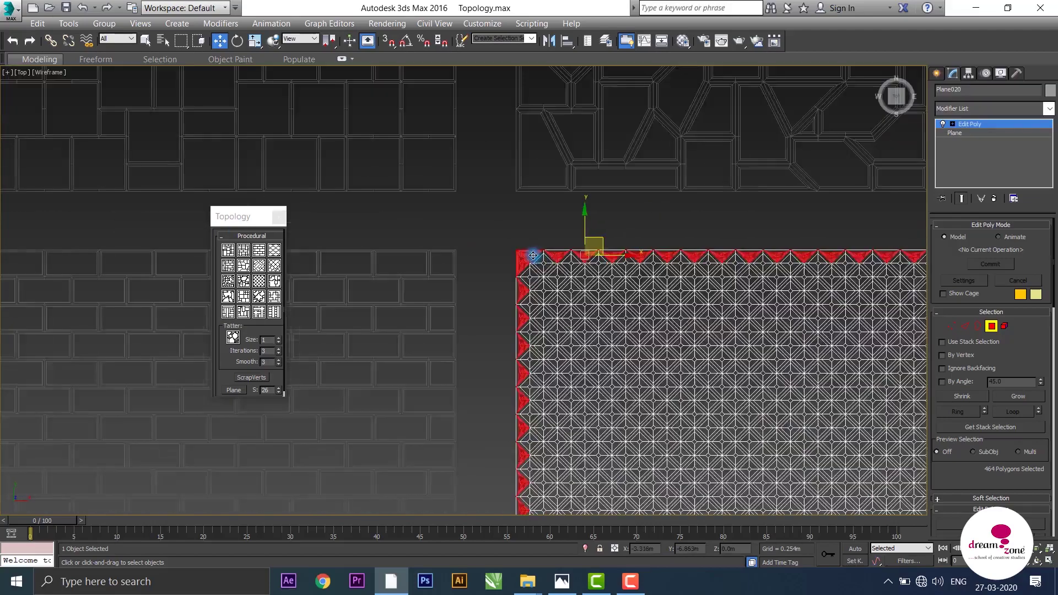
{"action": "scroll", "coordinate": [524, 279], "scroll_direction": "up", "scroll_amount": 3}
{"action": "scroll", "coordinate": [547, 217], "scroll_direction": "up", "scroll_amount": 2}
{"action": "scroll", "coordinate": [498, 299], "scroll_direction": "up", "scroll_amount": 2}
{"action": "middle_click_drag", "start_coordinate": [498, 299], "coordinate": [472, 323]}
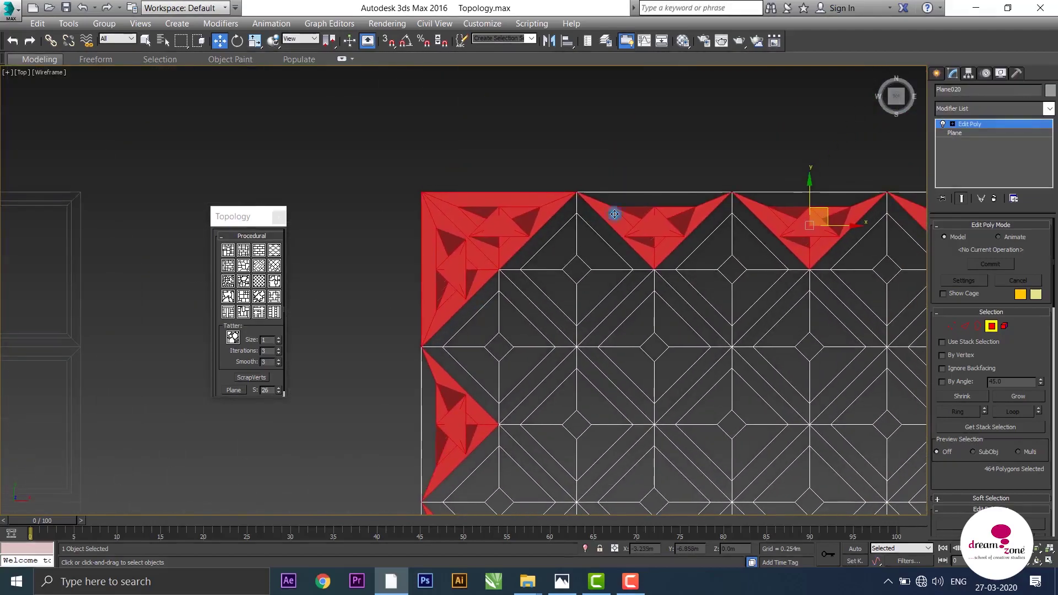
- Add the missing top-row and left-edge triangles, then grow to all 532 border triangles with Similar
{"action": "left_click", "coordinate": [628, 202], "text": "ctrl"}
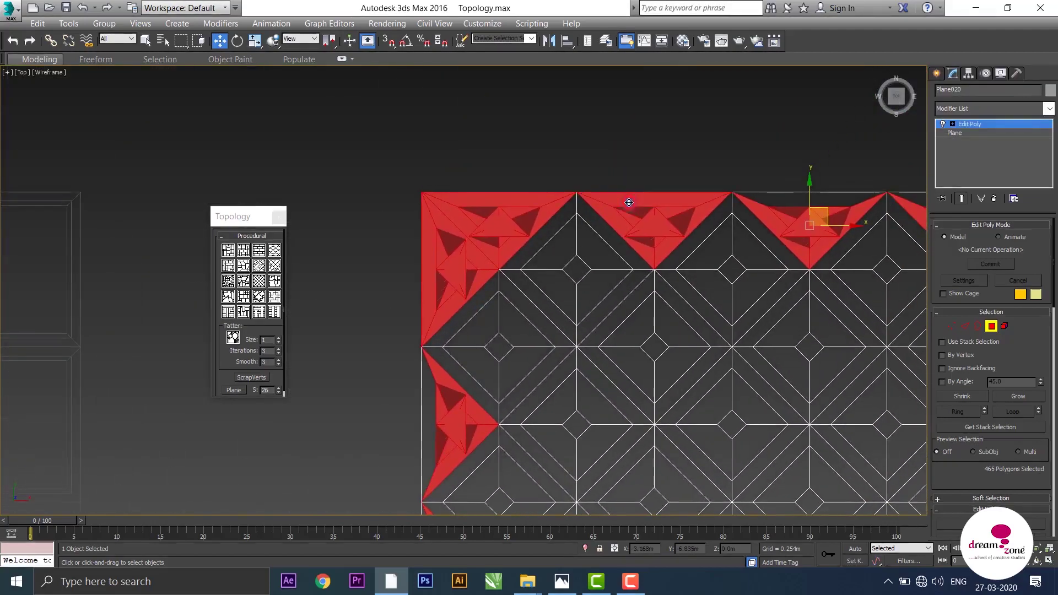
{"action": "left_click", "coordinate": [430, 394], "text": "ctrl"}
{"action": "left_click", "coordinate": [44, 59]}
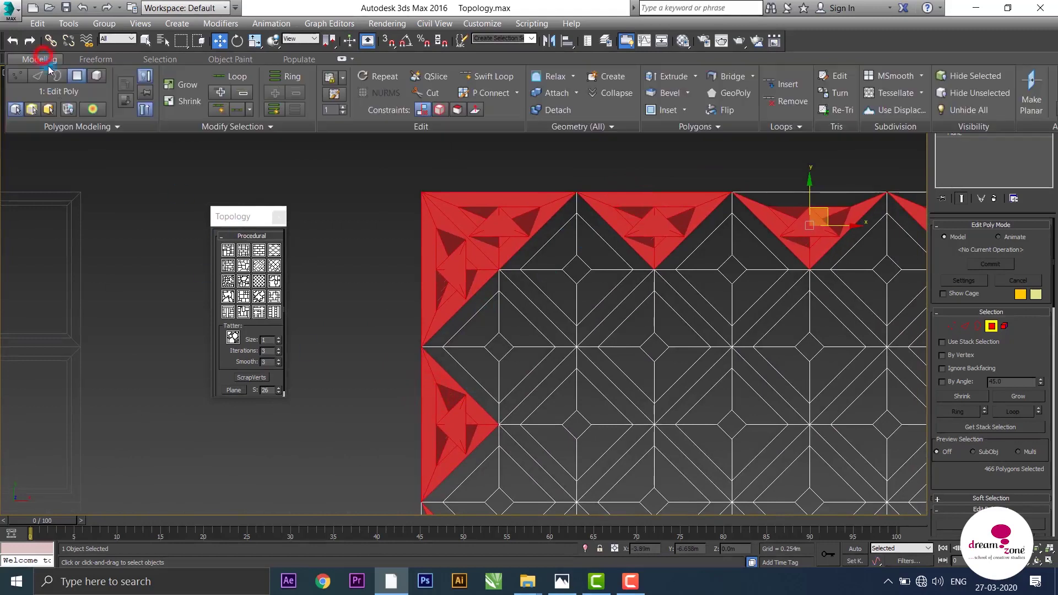
{"action": "left_click", "coordinate": [87, 127]}
{"action": "left_click", "coordinate": [208, 127]}
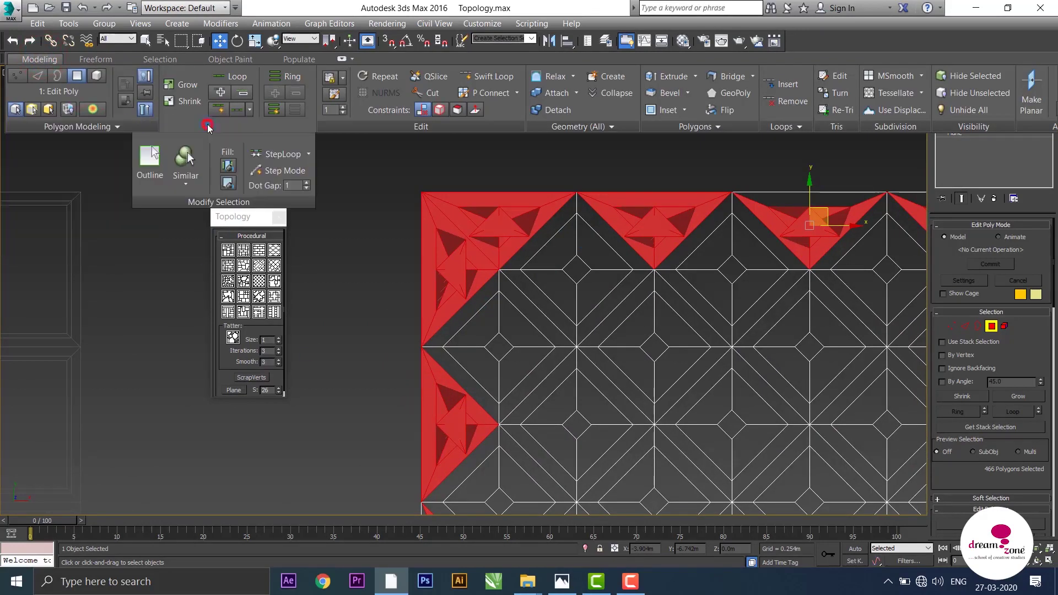
{"action": "left_click", "coordinate": [179, 160]}
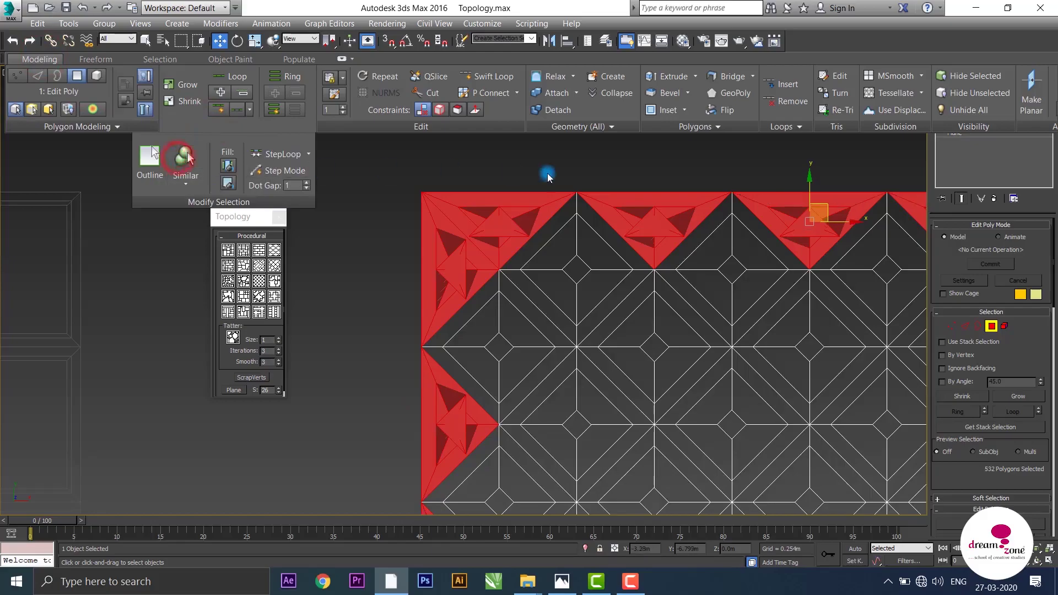
{"action": "scroll", "coordinate": [548, 170], "scroll_direction": "down", "scroll_amount": 5}
{"action": "scroll", "coordinate": [581, 212], "scroll_direction": "down", "scroll_amount": 3}
{"action": "scroll", "coordinate": [457, 197], "scroll_direction": "down", "scroll_amount": 3}
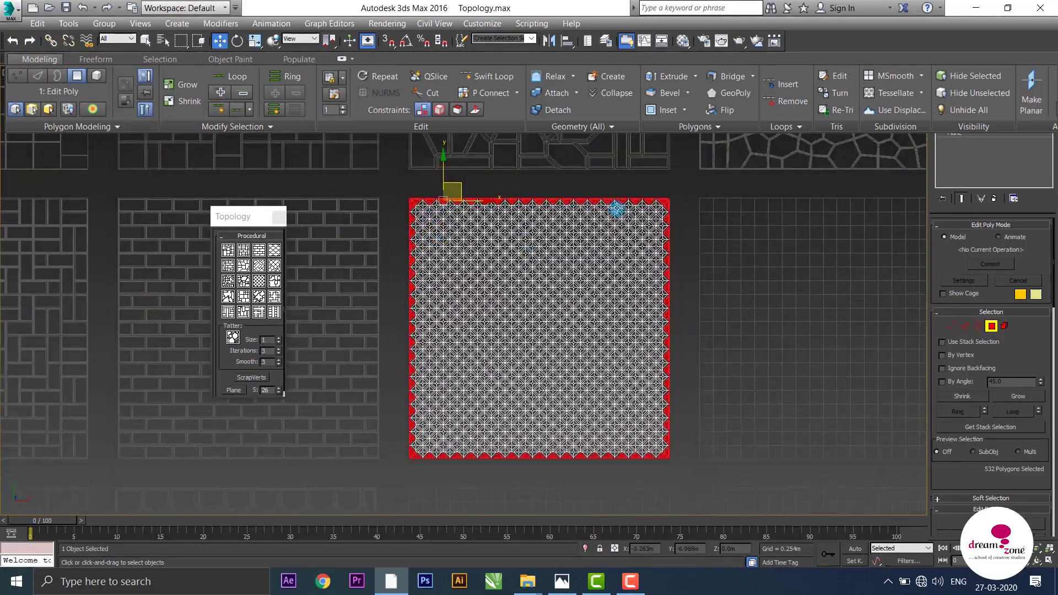
{"action": "scroll", "coordinate": [618, 207], "scroll_direction": "up", "scroll_amount": 5}
{"action": "scroll", "coordinate": [668, 179], "scroll_direction": "up", "scroll_amount": 5}
{"action": "scroll", "coordinate": [488, 208], "scroll_direction": "up", "scroll_amount": 4}
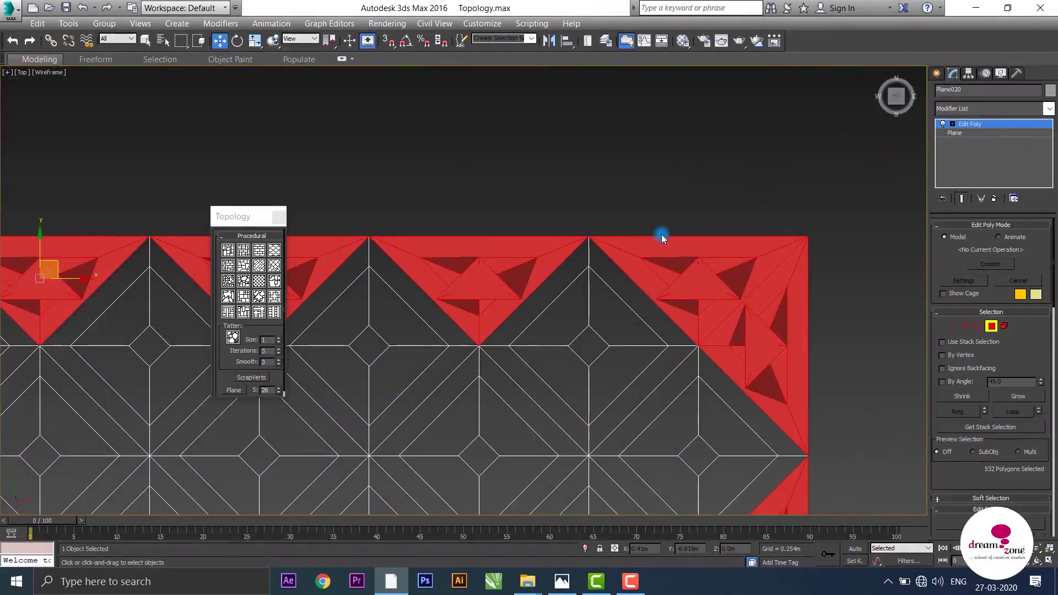
{"action": "middle_click_drag", "start_coordinate": [661, 237], "coordinate": [622, 239]}
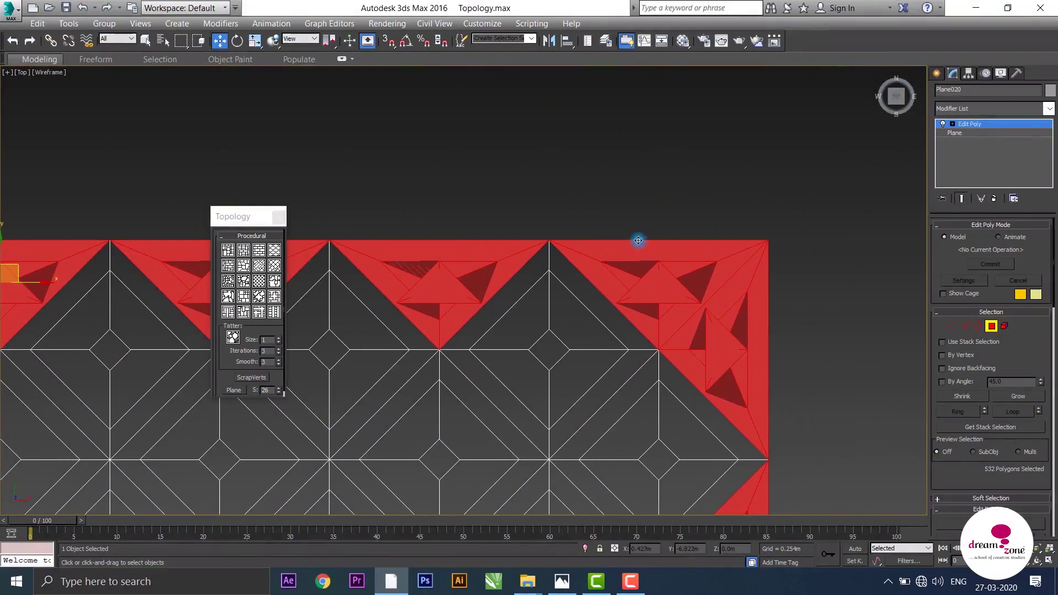
- Clear the border polygon selection and close the Topology pattern panel
{"action": "left_click", "coordinate": [636, 241]}
{"action": "scroll", "coordinate": [659, 269], "scroll_direction": "down", "scroll_amount": 3}
{"action": "scroll", "coordinate": [631, 274], "scroll_direction": "down", "scroll_amount": 3}
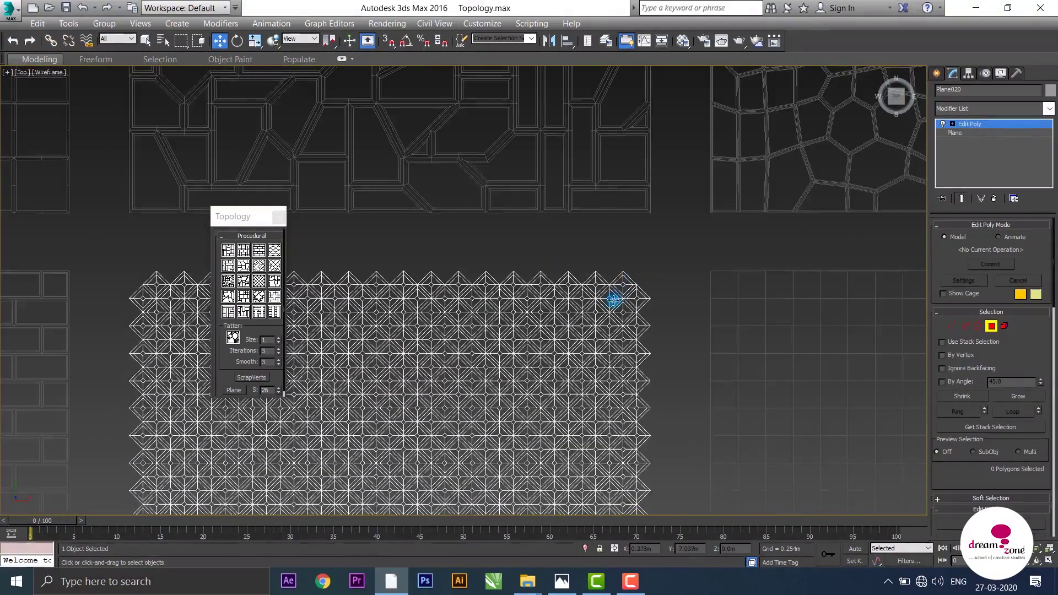
{"action": "scroll", "coordinate": [613, 299], "scroll_direction": "down", "scroll_amount": 3}
{"action": "scroll", "coordinate": [619, 238], "scroll_direction": "up", "scroll_amount": 5}
{"action": "middle_click_drag", "start_coordinate": [397, 274], "coordinate": [463, 118]}
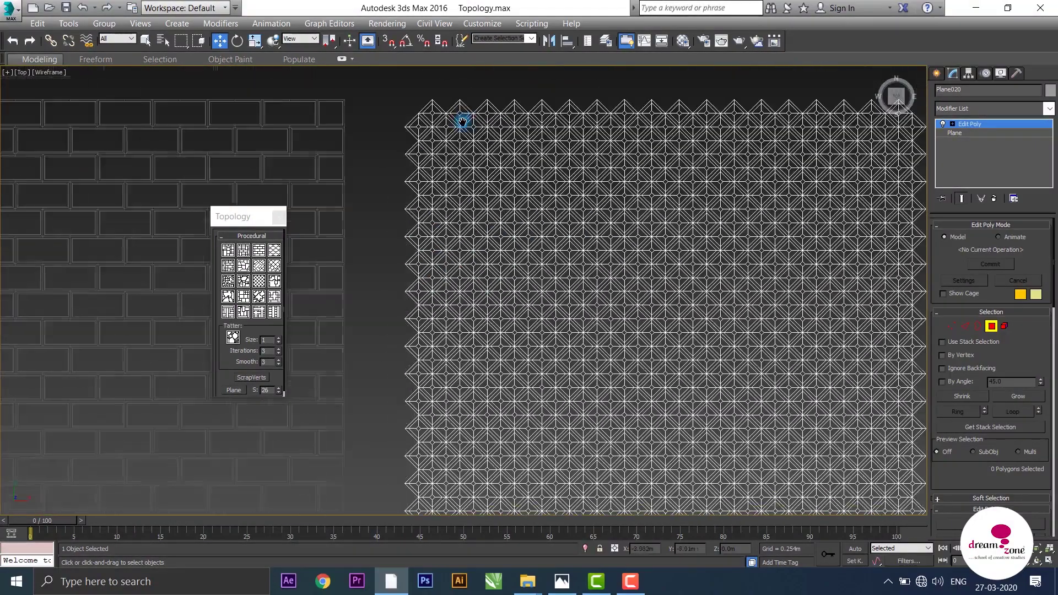
{"action": "scroll", "coordinate": [463, 118], "scroll_direction": "down", "scroll_amount": 2}
{"action": "scroll", "coordinate": [453, 249], "scroll_direction": "down", "scroll_amount": 2}
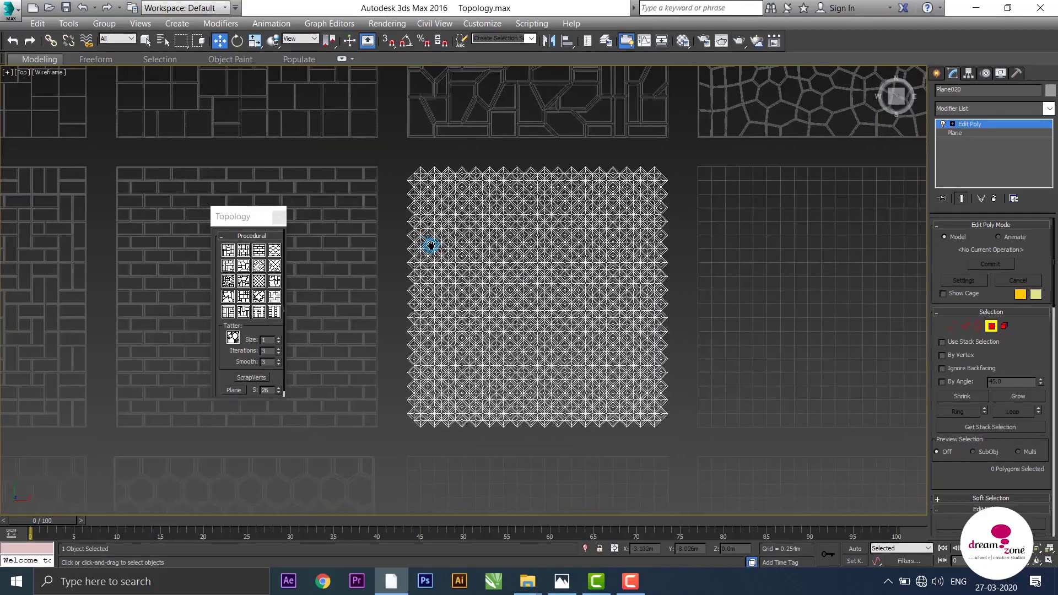
{"action": "left_click", "coordinate": [279, 221]}
- Exit Polygon mode and show the tiles shaded without wire edges
{"action": "scroll", "coordinate": [582, 170], "scroll_direction": "up", "scroll_amount": 2}
{"action": "scroll", "coordinate": [611, 217], "scroll_direction": "up", "scroll_amount": 3}
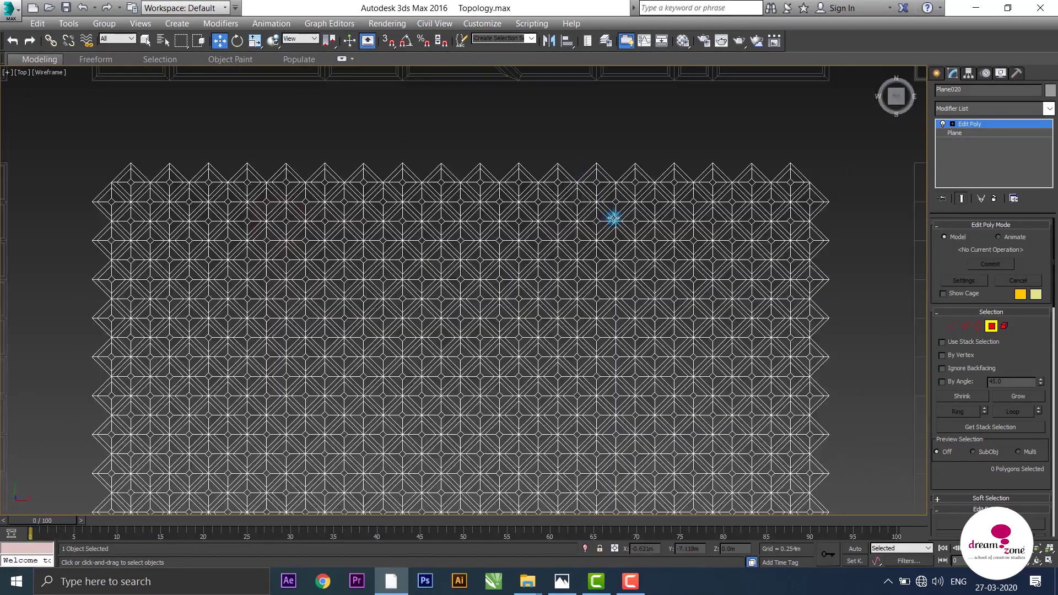
{"action": "scroll", "coordinate": [611, 217], "scroll_direction": "down", "scroll_amount": 5}
{"action": "middle_click_drag", "start_coordinate": [611, 217], "coordinate": [519, 197]}
{"action": "left_click", "coordinate": [990, 326]}
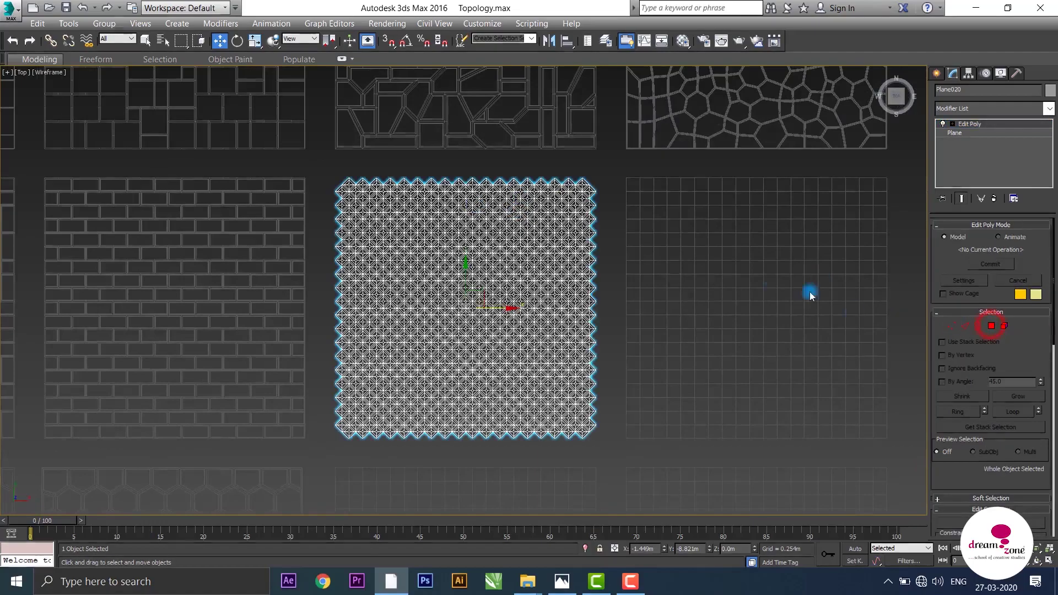
{"action": "scroll", "coordinate": [443, 173], "scroll_direction": "up", "scroll_amount": 2}
{"action": "scroll", "coordinate": [449, 177], "scroll_direction": "up", "scroll_amount": 3}
{"action": "scroll", "coordinate": [451, 178], "scroll_direction": "down", "scroll_amount": 3}
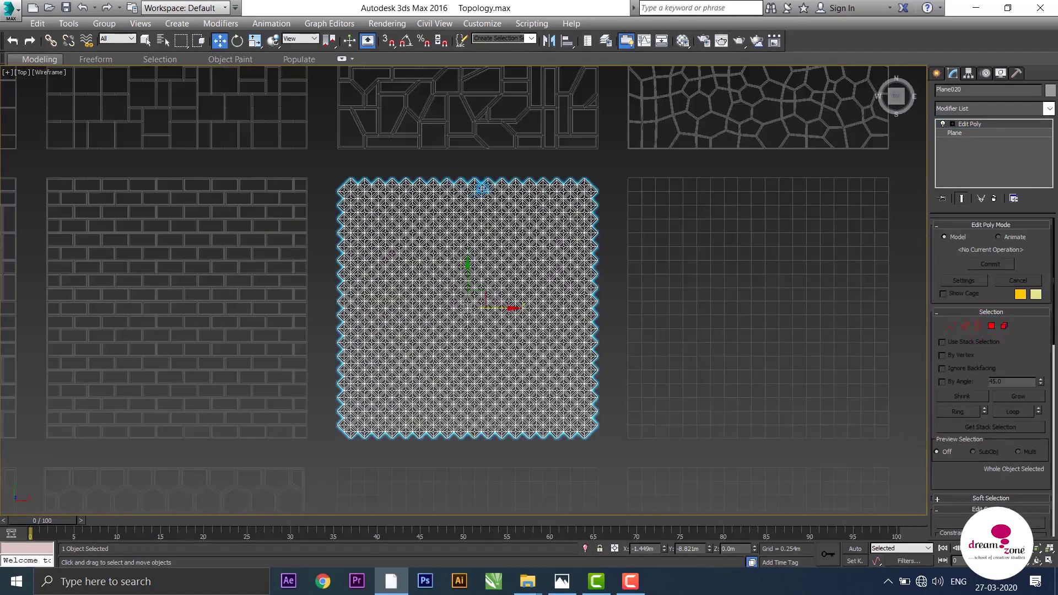
{"action": "key", "text": "F3"}
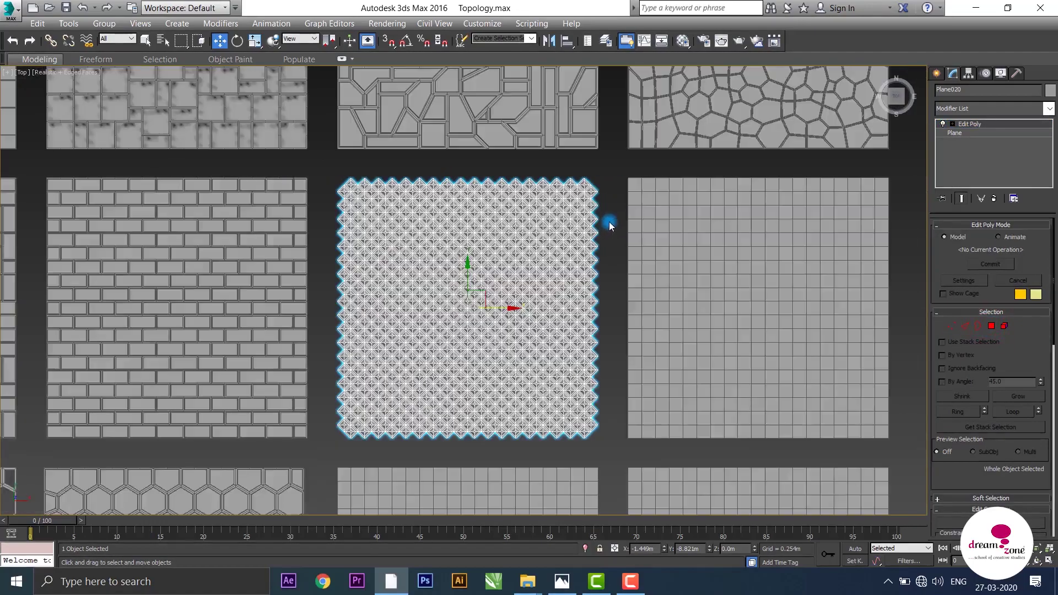
{"action": "scroll", "coordinate": [538, 198], "scroll_direction": "up", "scroll_amount": 3}
{"action": "key", "text": "F4"}
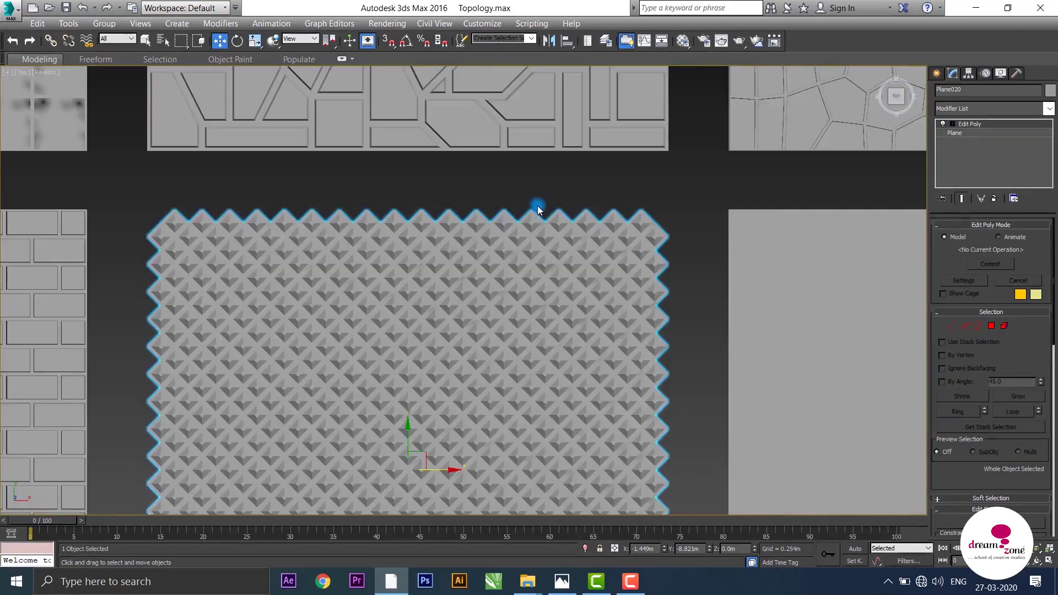
- Deselect the lattice plane and pan across the tile grid
{"action": "left_click", "coordinate": [544, 199]}
{"action": "scroll", "coordinate": [540, 182], "scroll_direction": "down", "scroll_amount": 3}
{"action": "scroll", "coordinate": [353, 176], "scroll_direction": "up", "scroll_amount": 5}
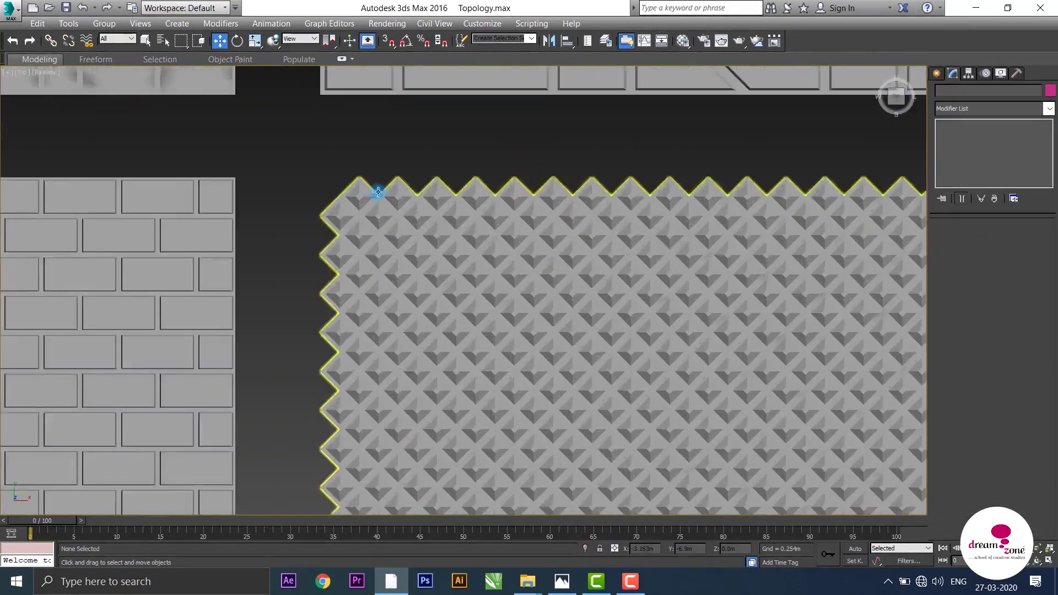
{"action": "scroll", "coordinate": [366, 189], "scroll_direction": "up", "scroll_amount": 1}
{"action": "scroll", "coordinate": [619, 205], "scroll_direction": "down", "scroll_amount": 3}
{"action": "scroll", "coordinate": [621, 219], "scroll_direction": "down", "scroll_amount": 4}
{"action": "middle_click_drag", "start_coordinate": [621, 220], "coordinate": [446, 213]}
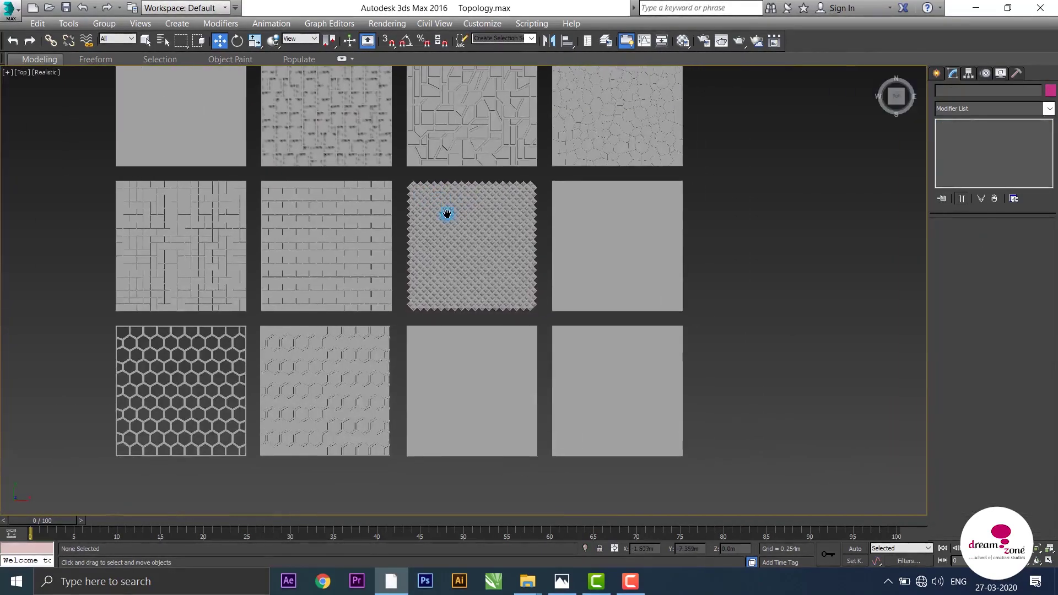
{"action": "scroll", "coordinate": [534, 196], "scroll_direction": "down", "scroll_amount": 2}
- Select the blank tile Plane019 beside the lattice and show its edges with F4
{"action": "middle_click_drag", "start_coordinate": [534, 196], "coordinate": [628, 243]}
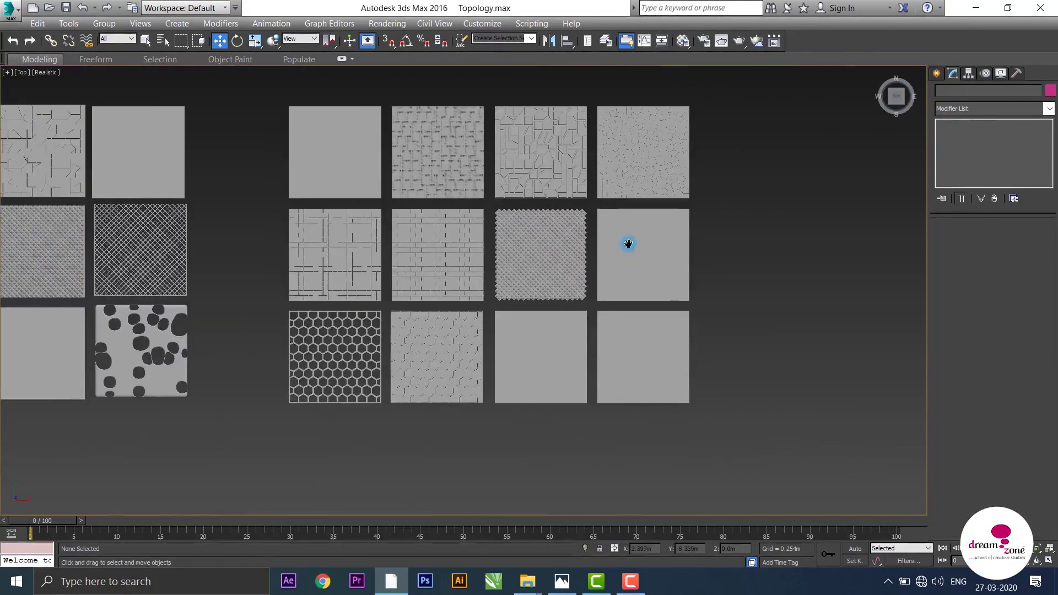
{"action": "scroll", "coordinate": [631, 242], "scroll_direction": "up", "scroll_amount": 5}
{"action": "left_click", "coordinate": [644, 214]}
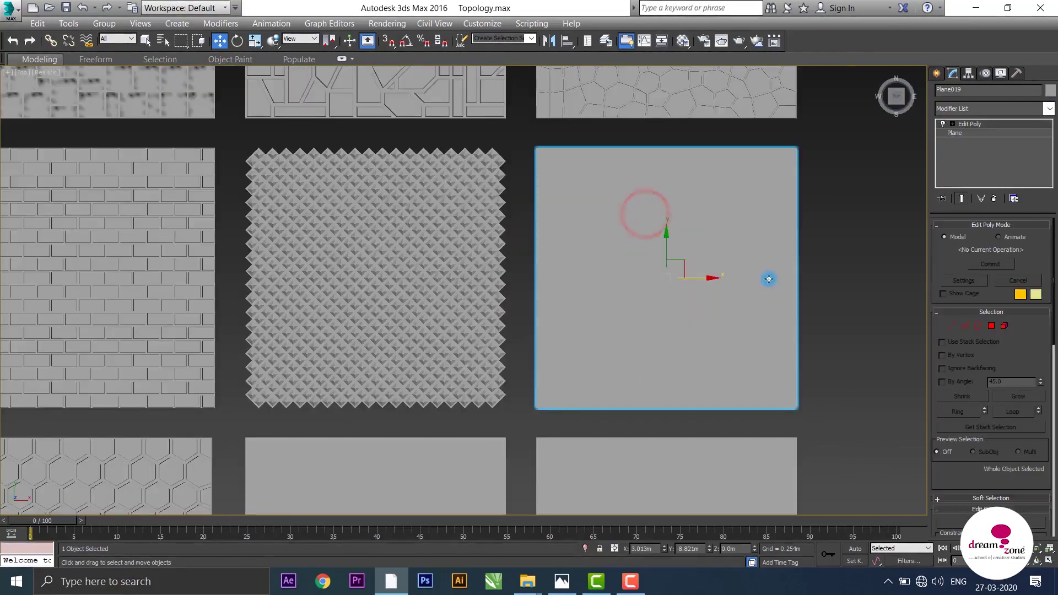
{"action": "key", "text": "F4"}
{"action": "middle_click_drag", "start_coordinate": [735, 248], "coordinate": [661, 260]}
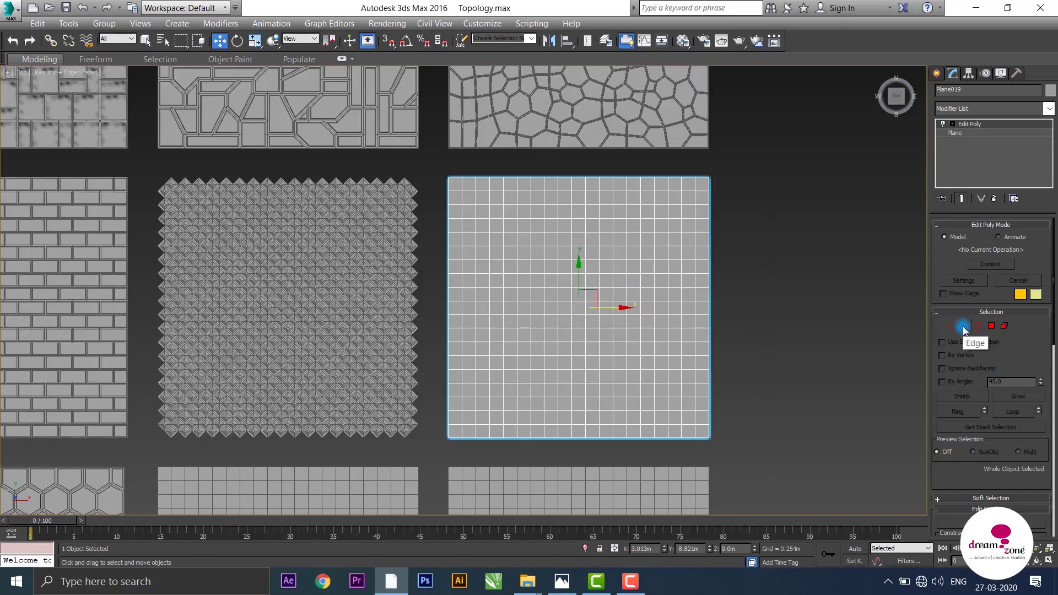
{"action": "left_click", "coordinate": [611, 320]}
{"action": "scroll", "coordinate": [481, 285], "scroll_direction": "down", "scroll_amount": 3}
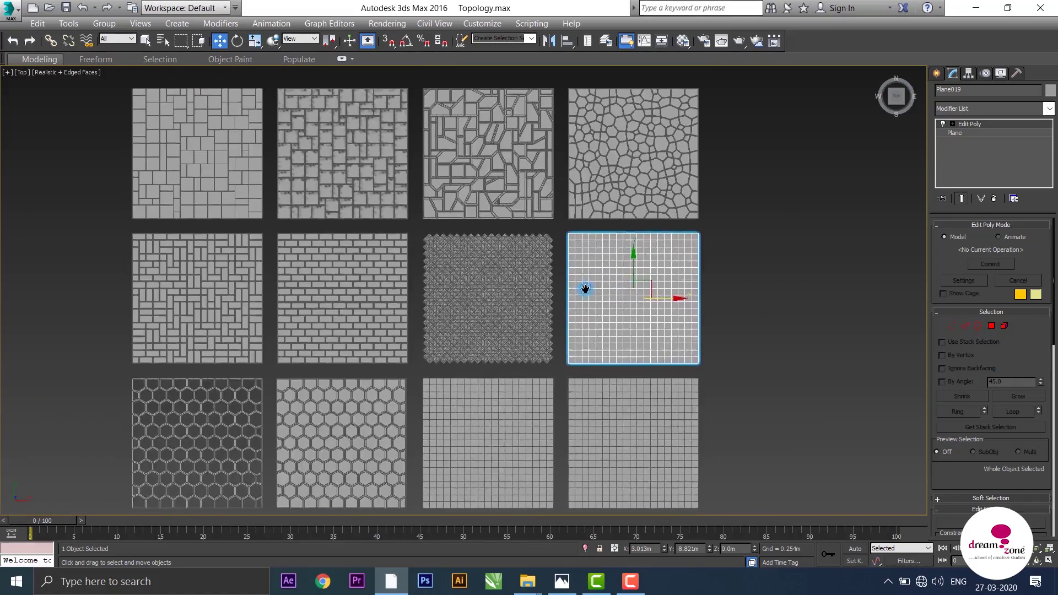
- Bring up the Generate Topology panel from Polygon Modeling, then deselect the plane
{"action": "left_click", "coordinate": [26, 61]}
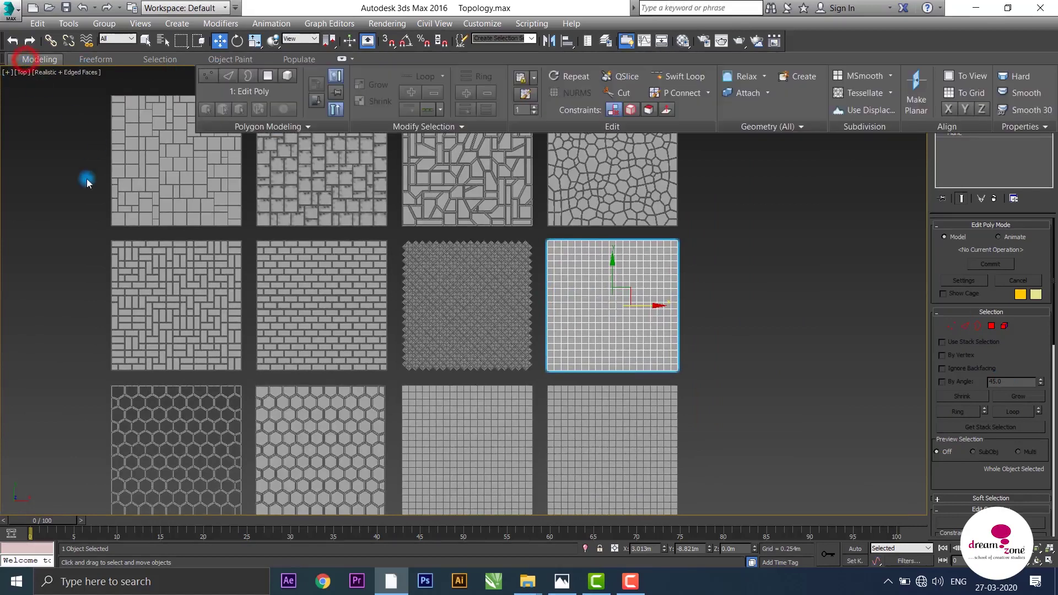
{"action": "left_click", "coordinate": [262, 127]}
{"action": "left_click", "coordinate": [240, 207]}
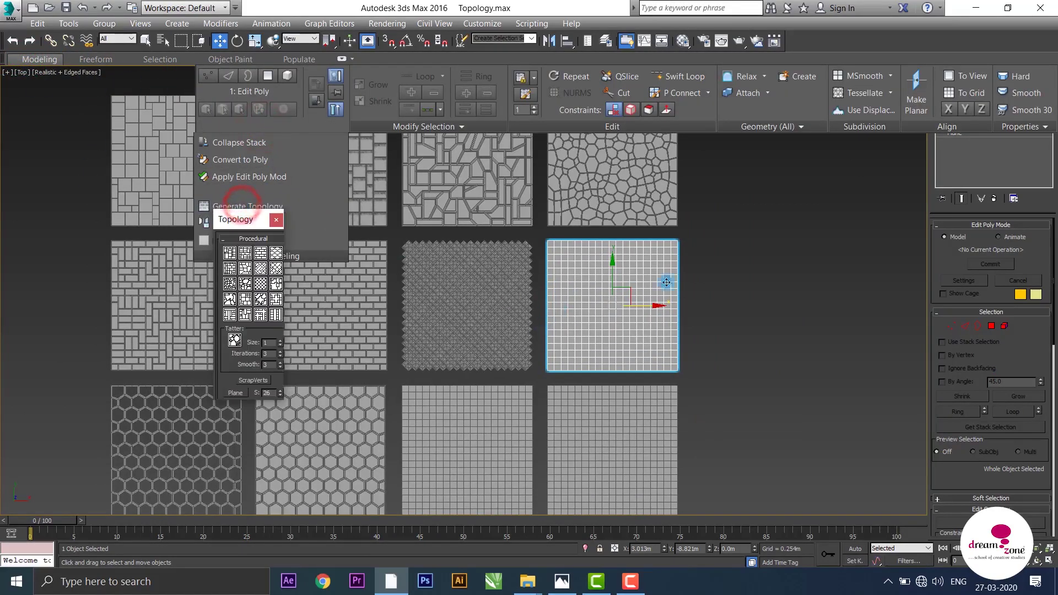
{"action": "left_click", "coordinate": [773, 222]}
{"action": "scroll", "coordinate": [487, 281], "scroll_direction": "up", "scroll_amount": 3}
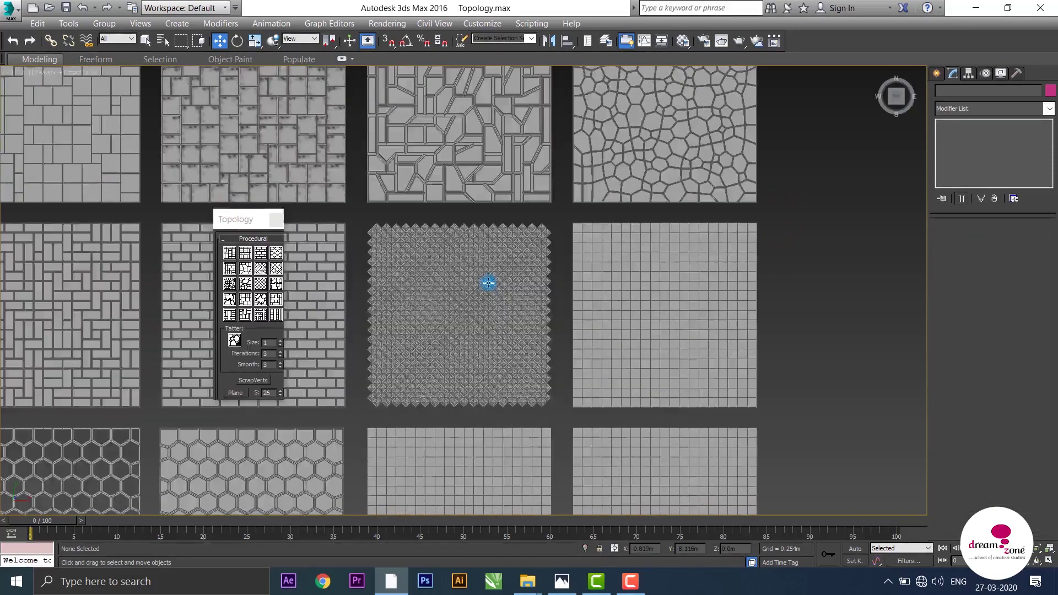
{"action": "scroll", "coordinate": [526, 270], "scroll_direction": "up", "scroll_amount": 3}
- Apply the diagonal Edgedirection pattern to Plane019 and select all 760 polygons
{"action": "middle_click_drag", "start_coordinate": [526, 270], "coordinate": [564, 243]}
{"action": "left_click", "coordinate": [564, 240]}
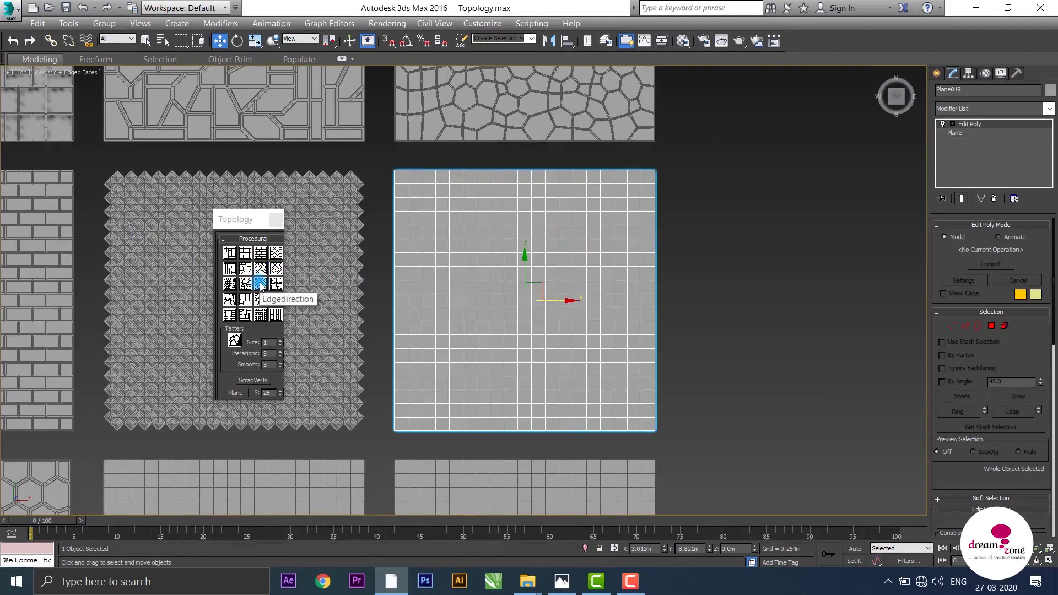
{"action": "left_click", "coordinate": [260, 285]}
{"action": "scroll", "coordinate": [405, 183], "scroll_direction": "up", "scroll_amount": 2}
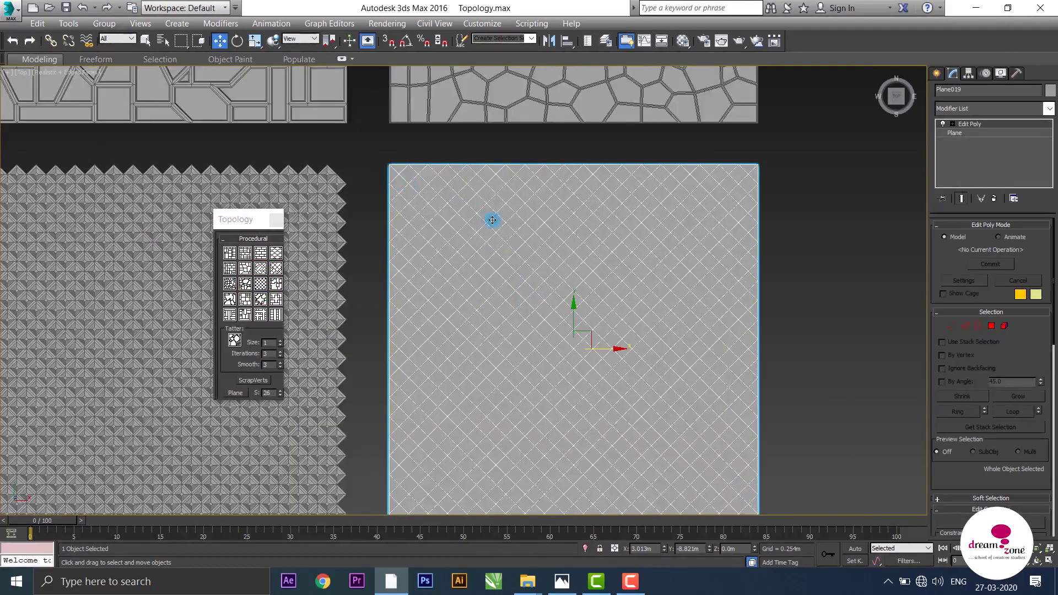
{"action": "scroll", "coordinate": [439, 193], "scroll_direction": "down", "scroll_amount": 2}
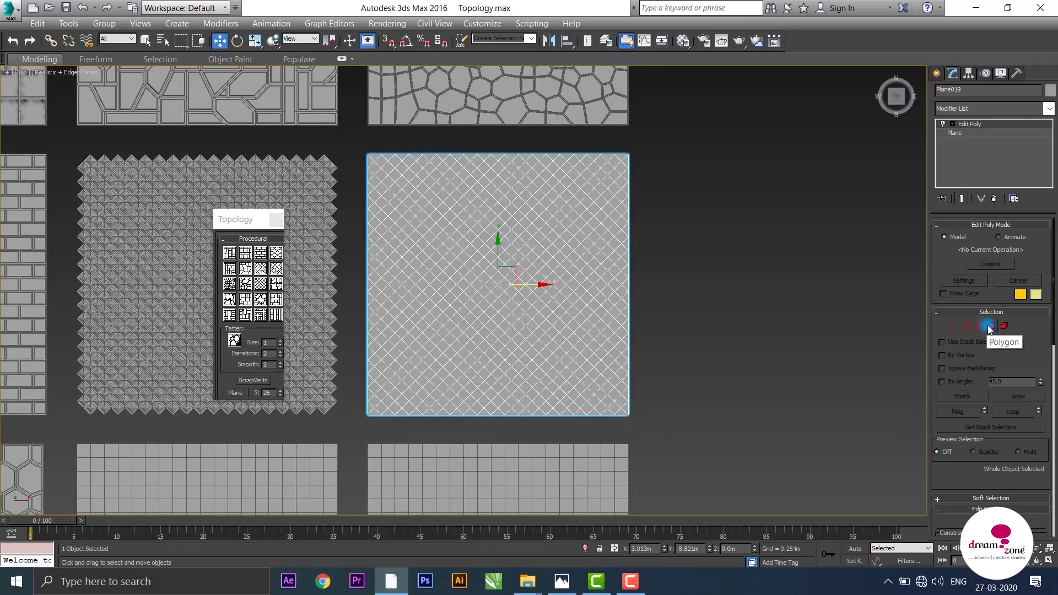
{"action": "left_click", "coordinate": [989, 329]}
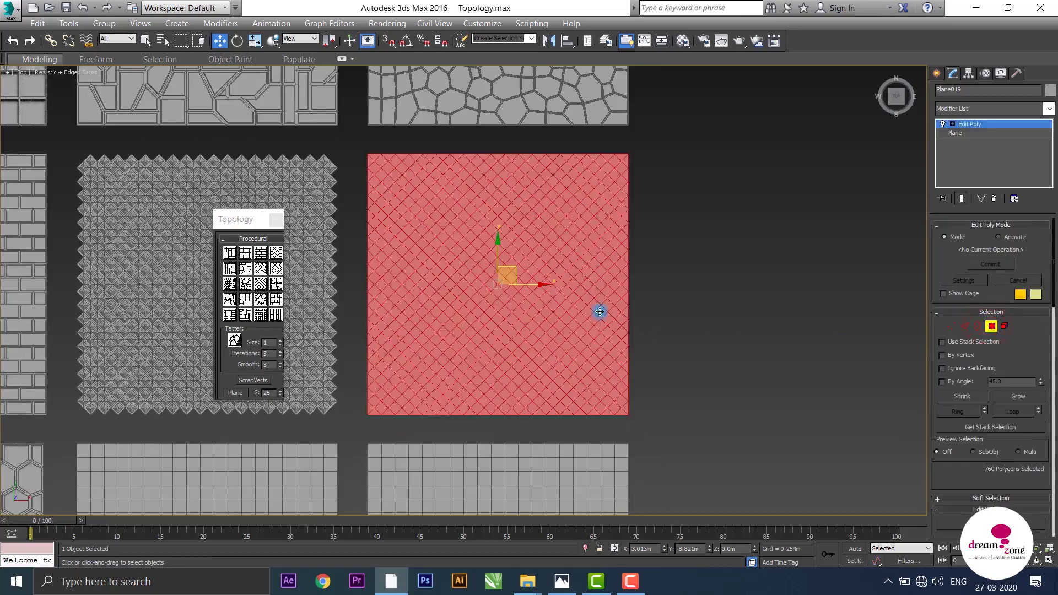
- Inset each of the 760 polygons individually by about 0.013m
{"action": "right_click", "coordinate": [513, 184]}
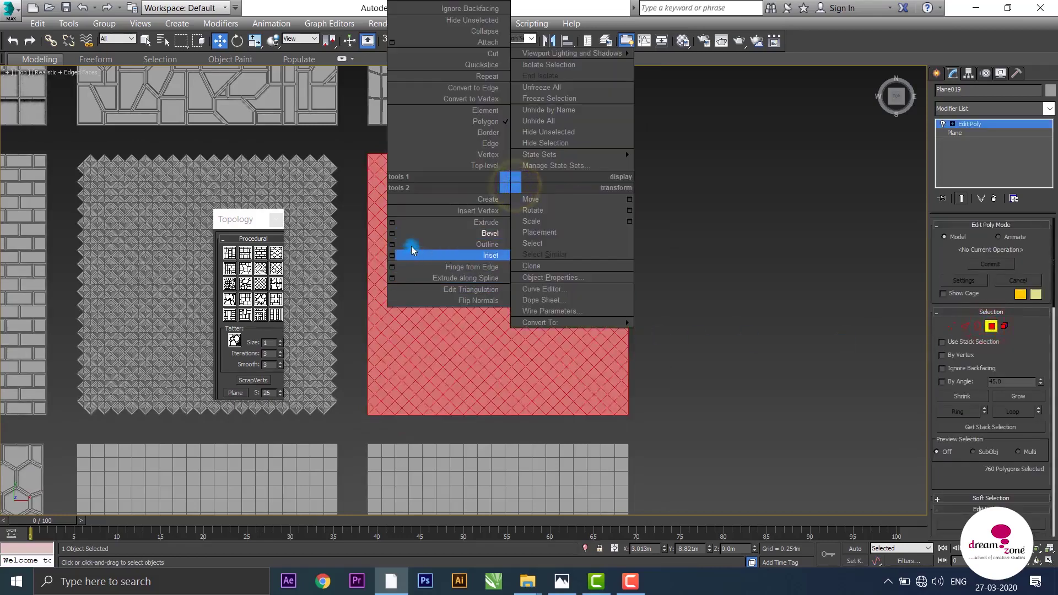
{"action": "left_click", "coordinate": [395, 255]}
{"action": "scroll", "coordinate": [429, 221], "scroll_direction": "up", "scroll_amount": 3}
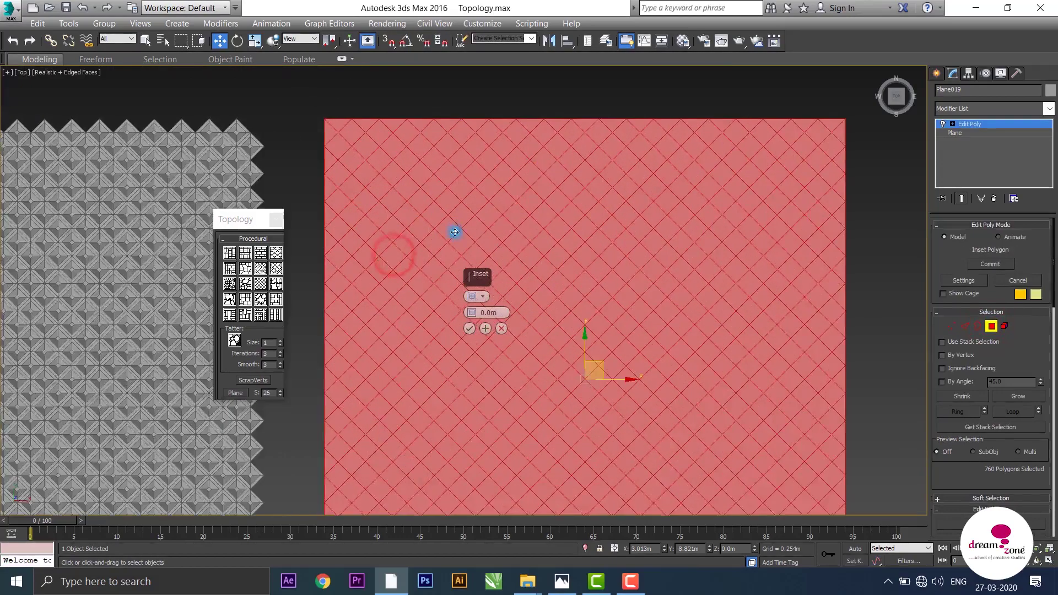
{"action": "scroll", "coordinate": [455, 231], "scroll_direction": "up", "scroll_amount": 3}
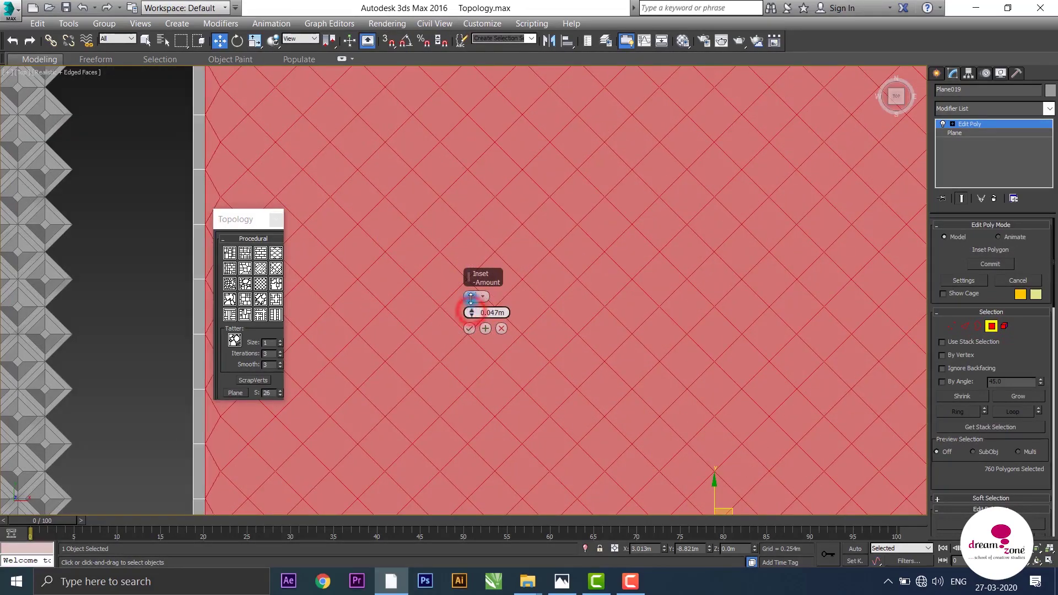
{"action": "left_click", "coordinate": [482, 296]}
{"action": "left_click", "coordinate": [502, 320]}
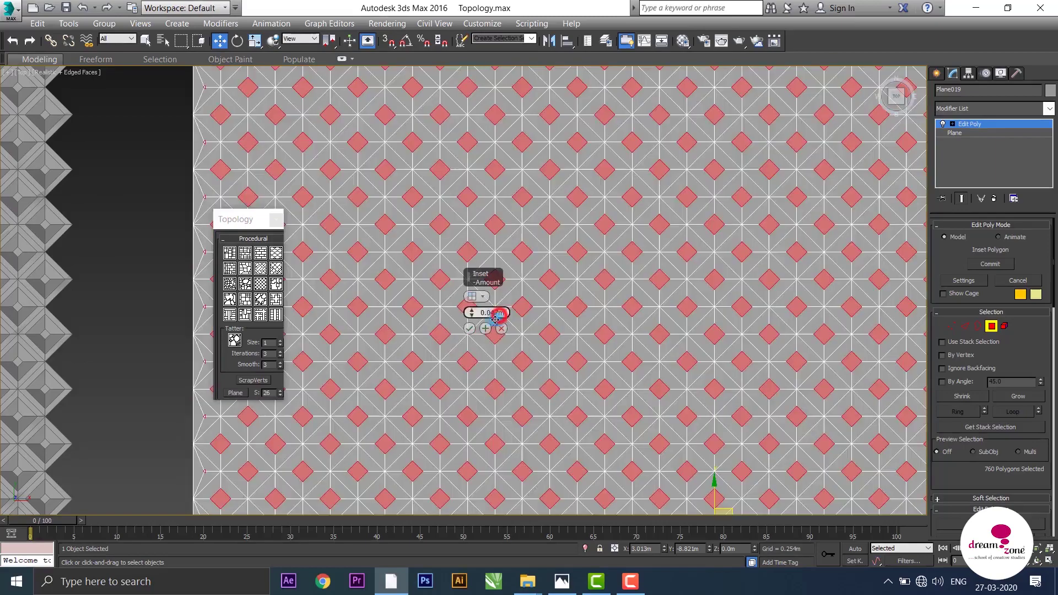
{"action": "left_click_drag", "start_coordinate": [471, 310], "coordinate": [473, 316]}
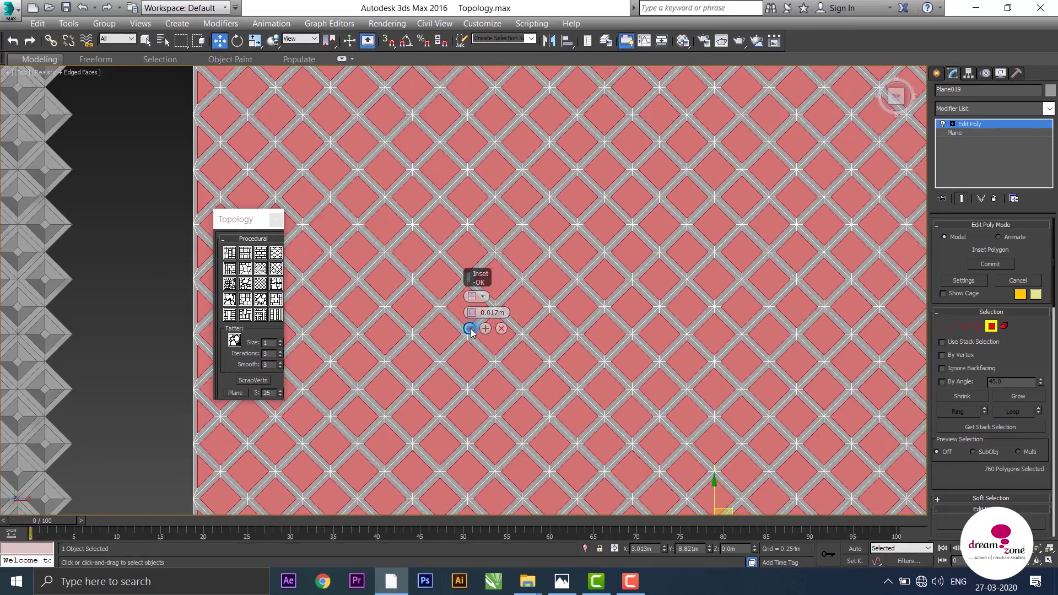
{"action": "left_click", "coordinate": [469, 329]}
- Clear the polygon selection and orbit to view the lattice at an angle
{"action": "key", "text": "ctrl+d"}
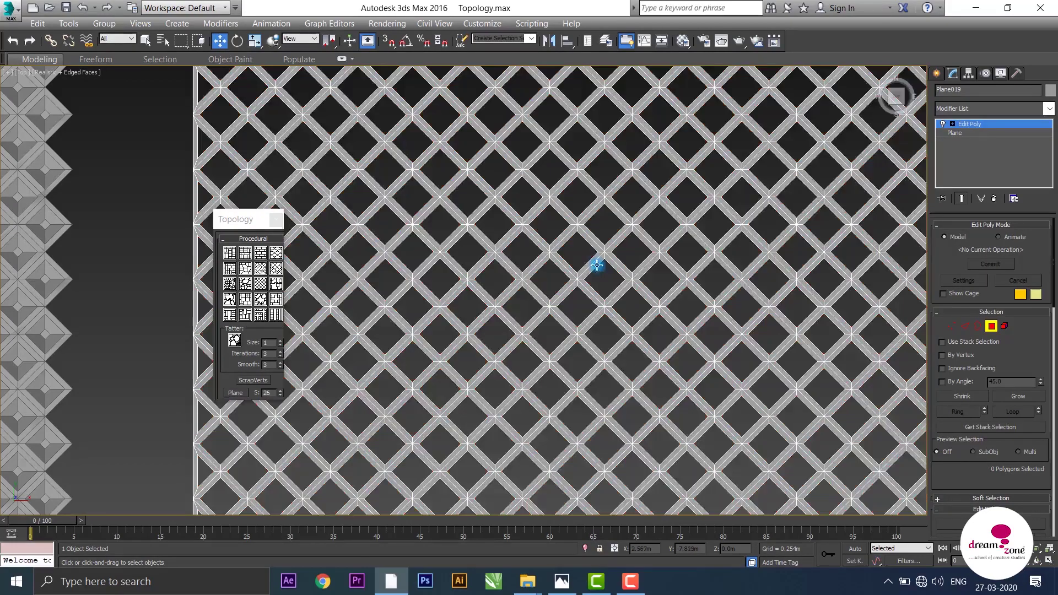
{"action": "scroll", "coordinate": [564, 244], "scroll_direction": "down", "scroll_amount": 4}
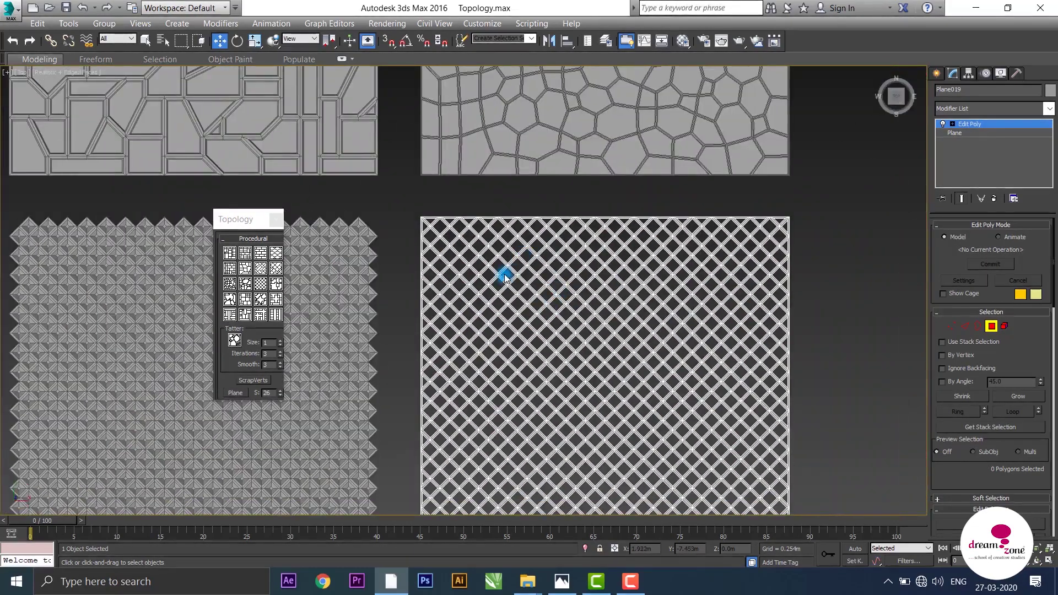
{"action": "mouse_move", "coordinate": [504, 275]}
{"action": "middle_mouse_down", "text": "alt"}
{"action": "mouse_move", "coordinate": [508, 259]}
{"action": "mouse_move", "coordinate": [500, 266]}
{"action": "mouse_move", "coordinate": [599, 217]}
{"action": "mouse_move", "coordinate": [893, 261]}
{"action": "mouse_move", "coordinate": [777, 319]}
{"action": "middle_mouse_up", "text": "alt"}
- Add a Shell modifier to Plane019 with Inner Amount 0.04m
{"action": "left_click", "coordinate": [990, 160]}
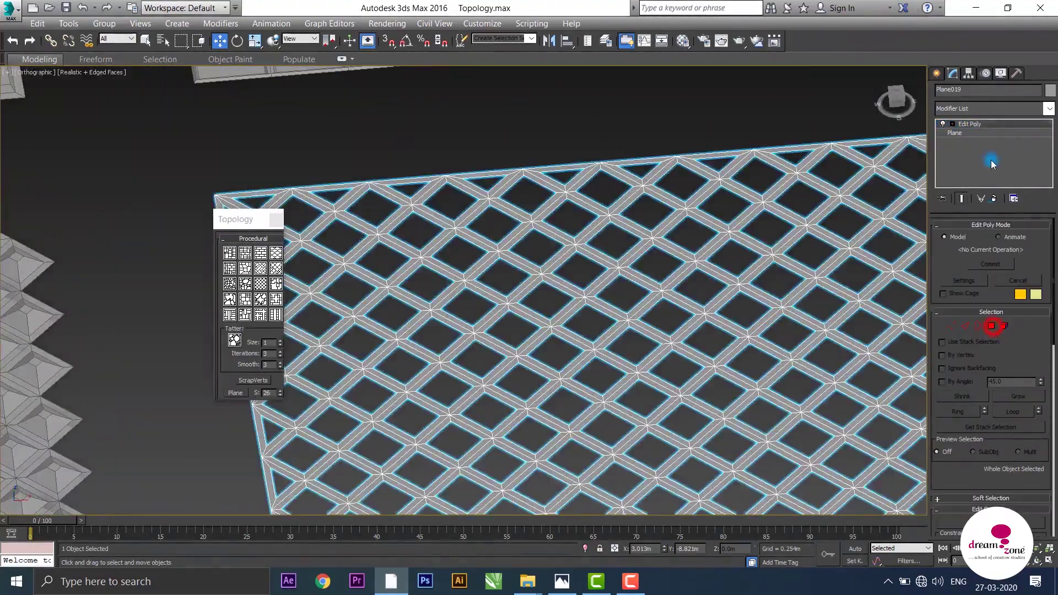
{"action": "left_click", "coordinate": [982, 109]}
{"action": "type", "text": "sh"}
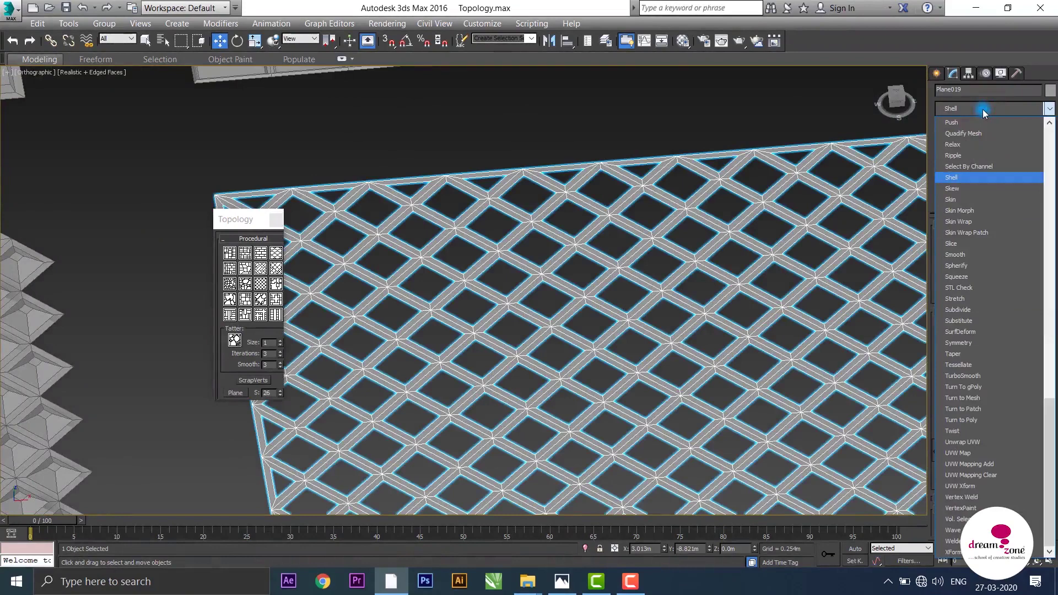
{"action": "left_click", "coordinate": [959, 177]}
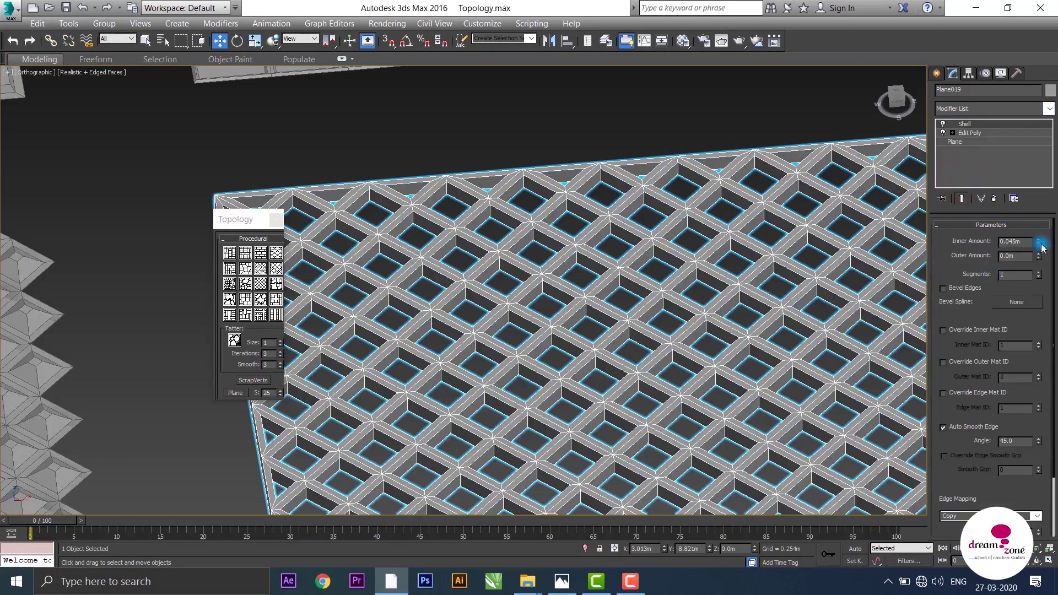
{"action": "left_click_drag", "start_coordinate": [1038, 242], "coordinate": [1040, 252]}
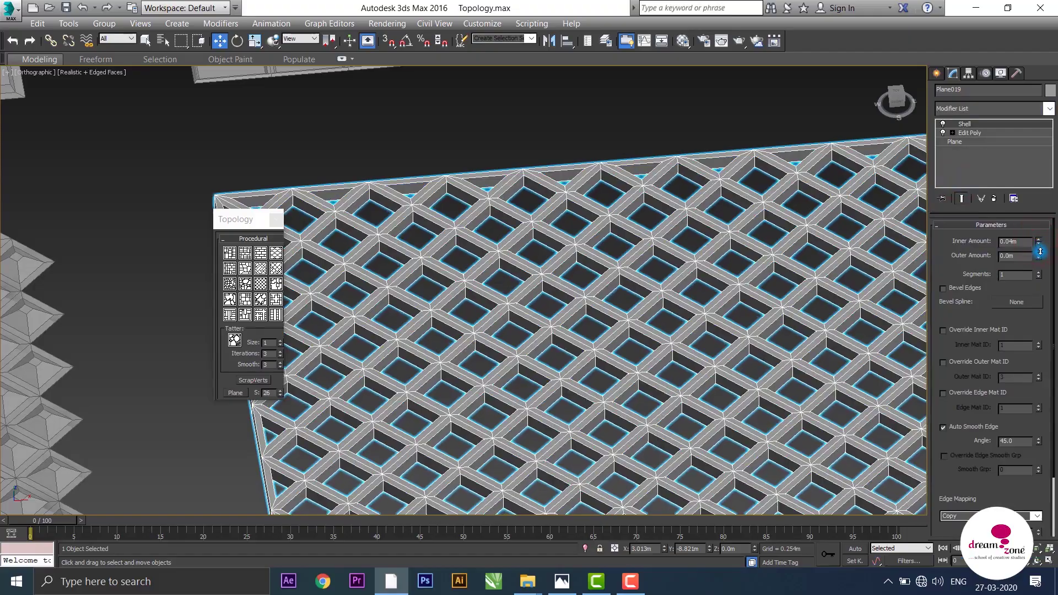
- Deselect the lattice and orbit around to review the tile panels
{"action": "left_click", "coordinate": [642, 126]}
{"action": "scroll", "coordinate": [650, 149], "scroll_direction": "down", "scroll_amount": 5}
{"action": "scroll", "coordinate": [672, 193], "scroll_direction": "down", "scroll_amount": 2}
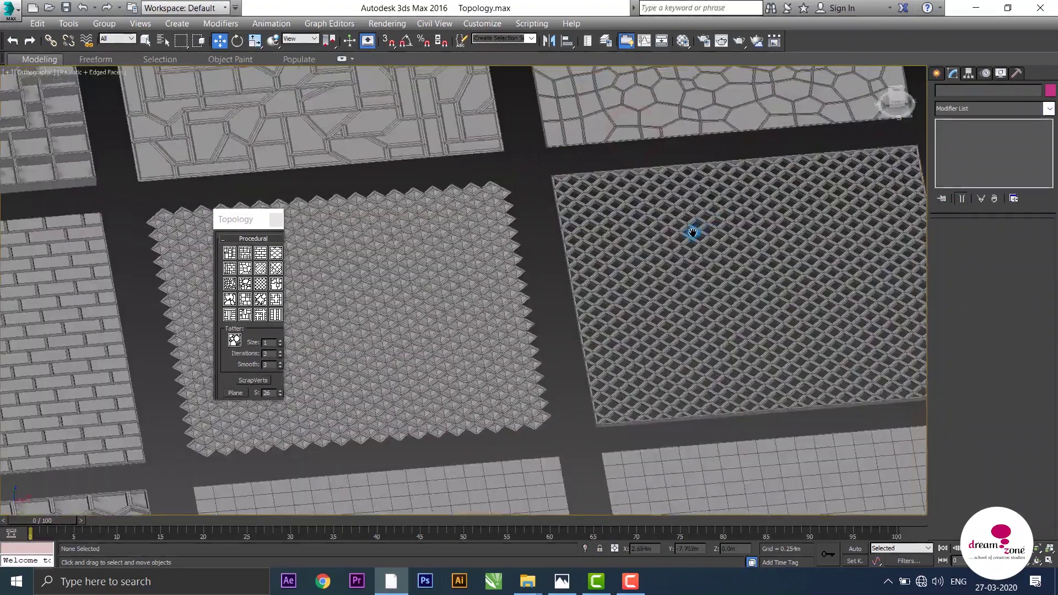
{"action": "mouse_move", "coordinate": [692, 232]}
{"action": "middle_mouse_down"}
{"action": "mouse_move", "coordinate": [587, 254]}
{"action": "mouse_move", "coordinate": [600, 267]}
{"action": "mouse_move", "coordinate": [586, 253]}
{"action": "middle_mouse_up"}
{"action": "key", "text": "t"}
{"action": "scroll", "coordinate": [586, 253], "scroll_direction": "up", "scroll_amount": 5}
{"action": "scroll", "coordinate": [578, 265], "scroll_direction": "down", "scroll_amount": 5}
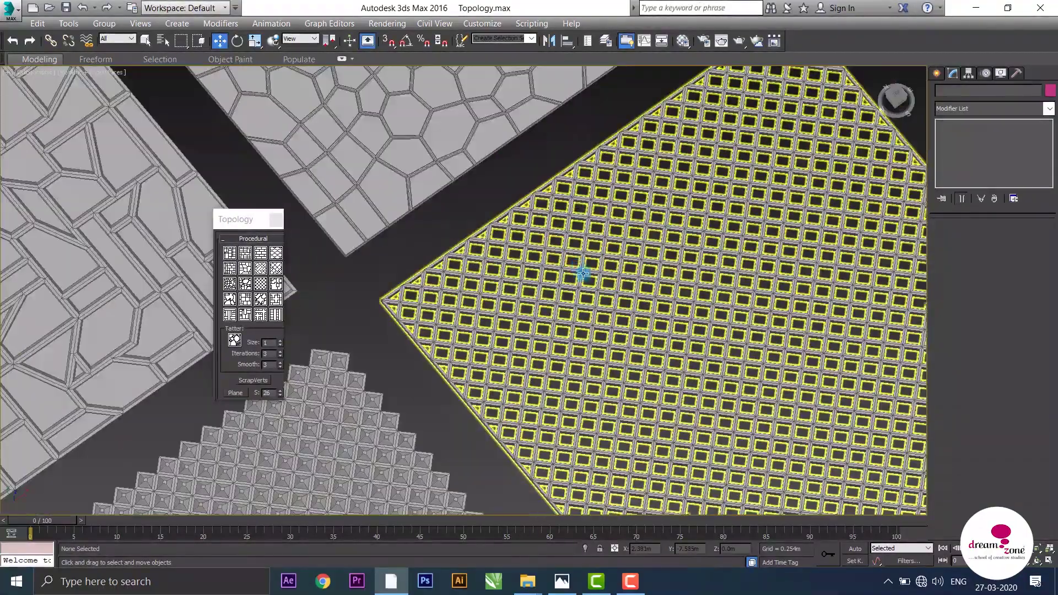
{"action": "scroll", "coordinate": [760, 243], "scroll_direction": "down", "scroll_amount": 3}
{"action": "left_click", "coordinate": [802, 174]}
{"action": "mouse_move", "coordinate": [797, 241]}
{"action": "middle_mouse_down", "text": "alt"}
{"action": "mouse_move", "coordinate": [691, 141]}
{"action": "mouse_move", "coordinate": [725, 176]}
{"action": "mouse_move", "coordinate": [708, 172]}
{"action": "mouse_move", "coordinate": [707, 154]}
{"action": "middle_mouse_up", "text": "alt"}
{"action": "scroll", "coordinate": [711, 176], "scroll_direction": "up", "scroll_amount": 5}
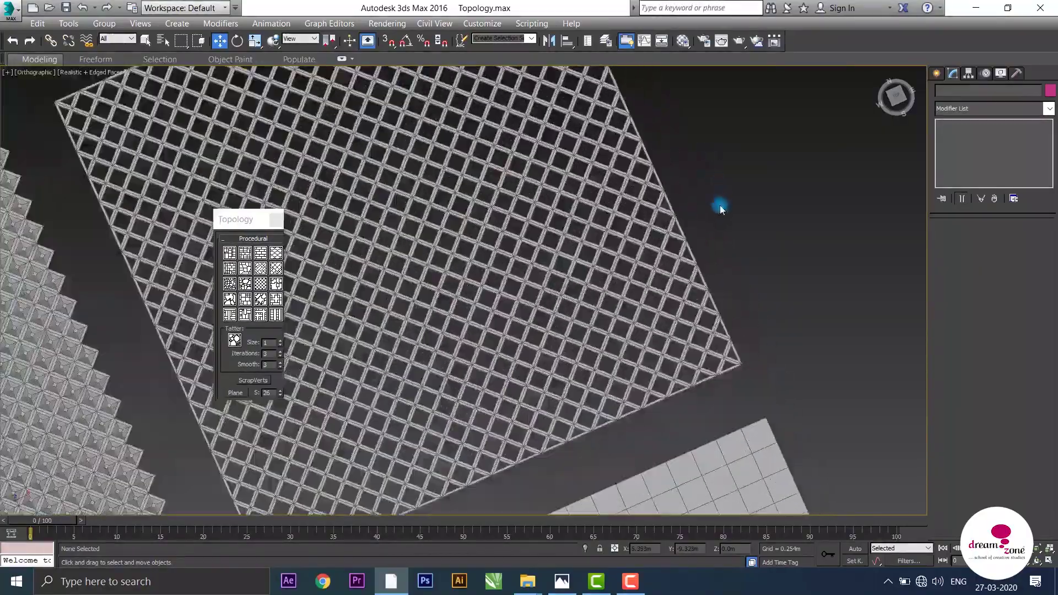
{"action": "scroll", "coordinate": [771, 248], "scroll_direction": "down", "scroll_amount": 1}
{"action": "scroll", "coordinate": [601, 219], "scroll_direction": "down", "scroll_amount": 3}
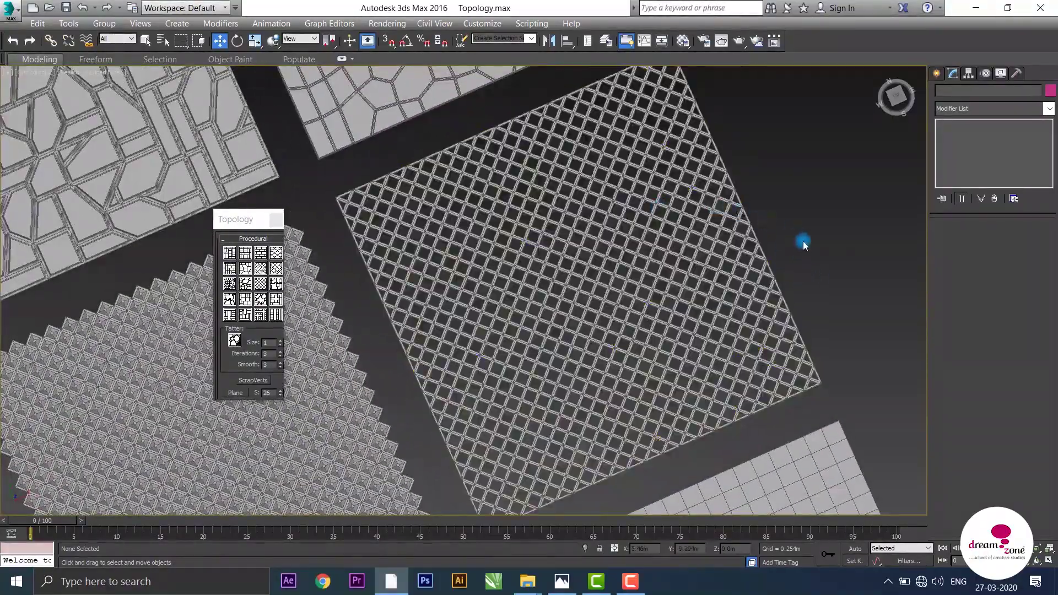
{"action": "scroll", "coordinate": [803, 236], "scroll_direction": "down", "scroll_amount": 2}
{"action": "mouse_move", "coordinate": [779, 224]}
{"action": "middle_mouse_down", "text": "alt"}
{"action": "mouse_move", "coordinate": [736, 161]}
{"action": "mouse_move", "coordinate": [746, 237]}
{"action": "mouse_move", "coordinate": [745, 208]}
{"action": "mouse_move", "coordinate": [734, 279]}
{"action": "mouse_move", "coordinate": [700, 255]}
{"action": "middle_mouse_up", "text": "alt"}
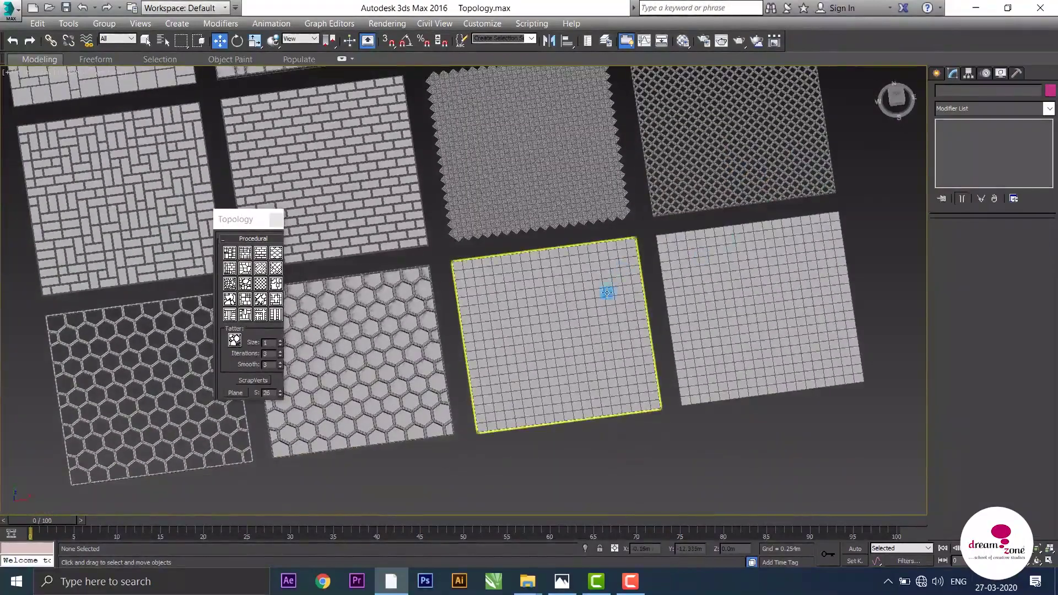
- Select the plain grid plane Plane024 and orbit to view it at an angle
{"action": "scroll", "coordinate": [606, 292], "scroll_direction": "up", "scroll_amount": 5}
{"action": "left_click", "coordinate": [475, 266]}
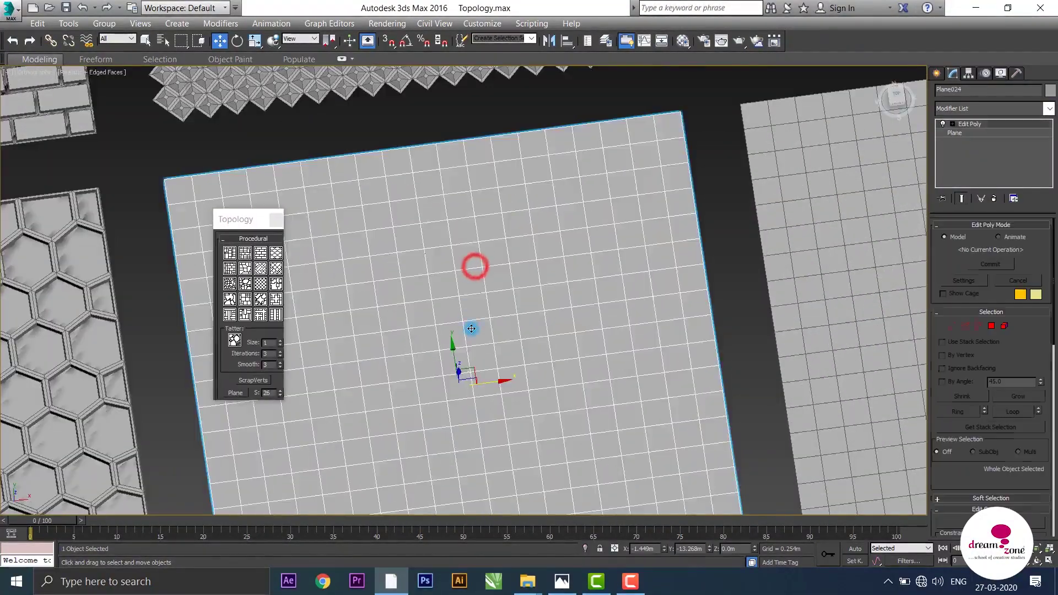
{"action": "scroll", "coordinate": [468, 328], "scroll_direction": "down", "scroll_amount": 3}
{"action": "scroll", "coordinate": [418, 320], "scroll_direction": "down", "scroll_amount": 4}
{"action": "scroll", "coordinate": [497, 293], "scroll_direction": "down", "scroll_amount": 5}
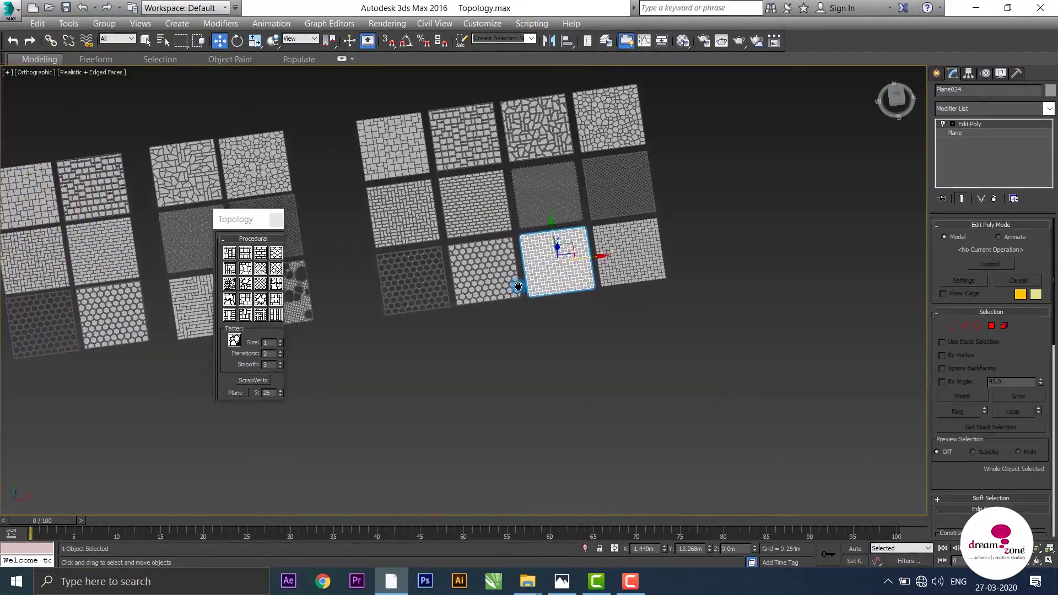
{"action": "middle_click_drag", "start_coordinate": [497, 294], "coordinate": [516, 287]}
{"action": "scroll", "coordinate": [512, 292], "scroll_direction": "up", "scroll_amount": 1}
{"action": "scroll", "coordinate": [511, 295], "scroll_direction": "up", "scroll_amount": 4}
{"action": "scroll", "coordinate": [511, 294], "scroll_direction": "up", "scroll_amount": 3}
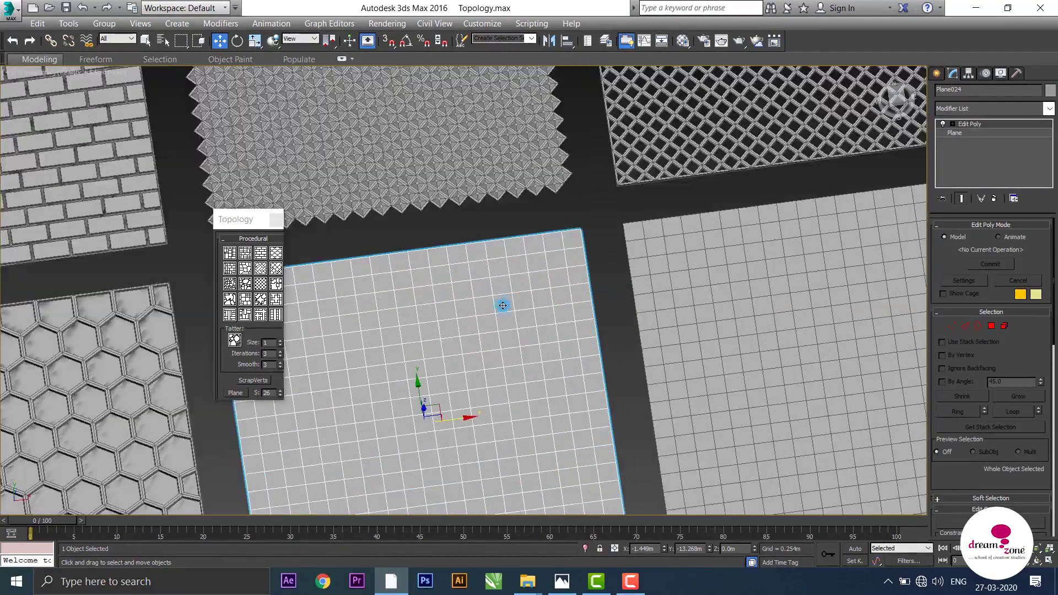
{"action": "mouse_move", "coordinate": [529, 226]}
{"action": "middle_mouse_down", "text": "alt"}
{"action": "mouse_move", "coordinate": [503, 283]}
{"action": "mouse_move", "coordinate": [512, 248]}
{"action": "mouse_move", "coordinate": [501, 252]}
{"action": "middle_mouse_up", "text": "alt"}
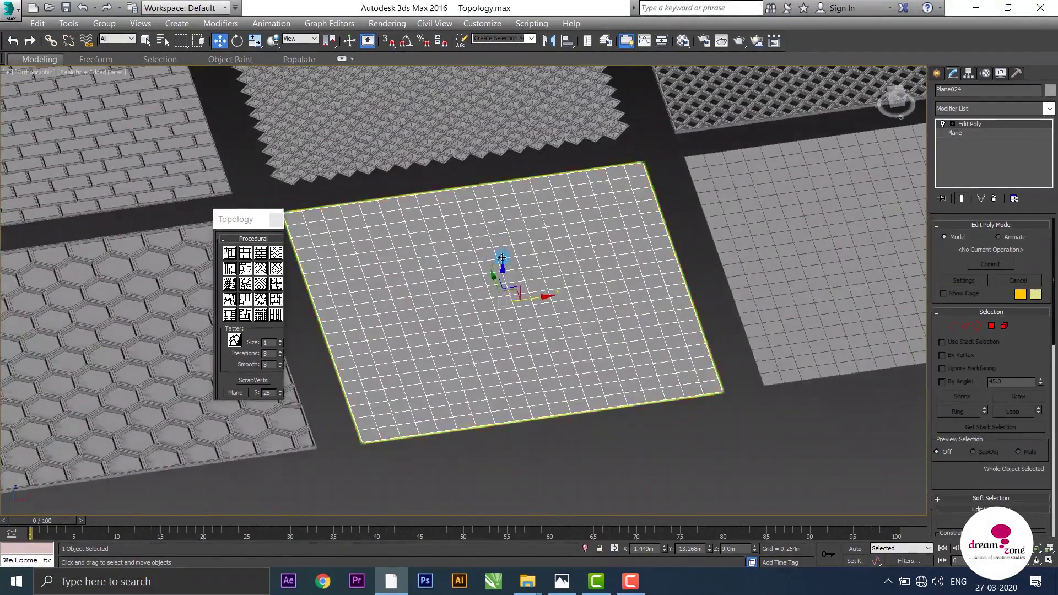
{"action": "scroll", "coordinate": [390, 229], "scroll_direction": "up", "scroll_amount": 3}
{"action": "middle_click_drag", "start_coordinate": [389, 229], "coordinate": [823, 255], "text": "alt"}
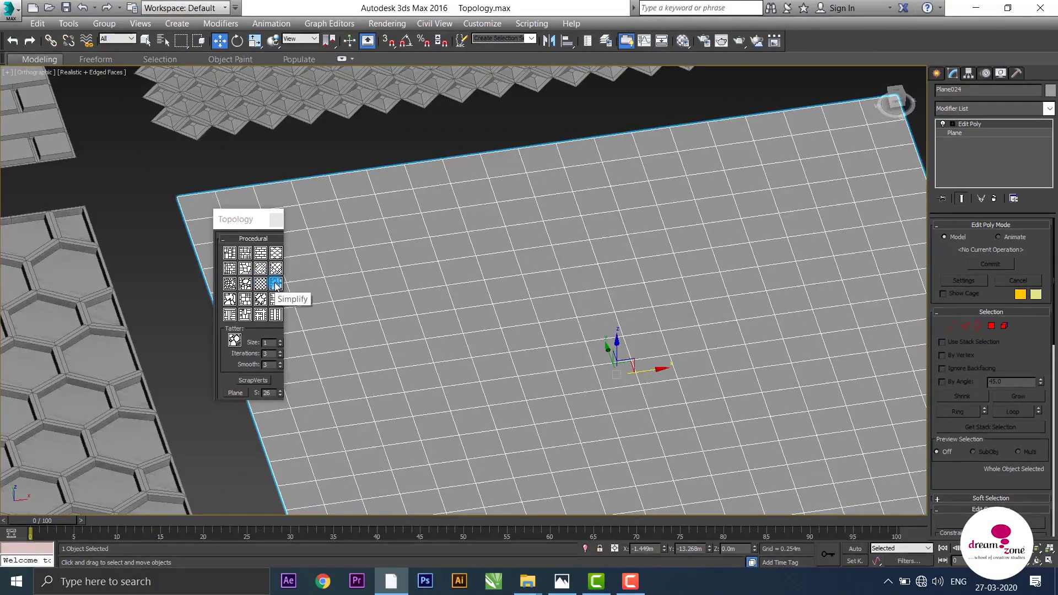
- Try the Simplify pattern, undo it, then apply Chaos and switch to Top view
{"action": "left_click", "coordinate": [274, 284]}
{"action": "middle_click_drag", "start_coordinate": [275, 285], "coordinate": [448, 307], "text": "alt"}
{"action": "scroll", "coordinate": [448, 307], "scroll_direction": "down", "scroll_amount": 2}
{"action": "mouse_move", "coordinate": [432, 265]}
{"action": "middle_mouse_down", "text": "alt"}
{"action": "mouse_move", "coordinate": [440, 325]}
{"action": "mouse_move", "coordinate": [428, 314]}
{"action": "mouse_move", "coordinate": [435, 282]}
{"action": "middle_mouse_up", "text": "alt"}
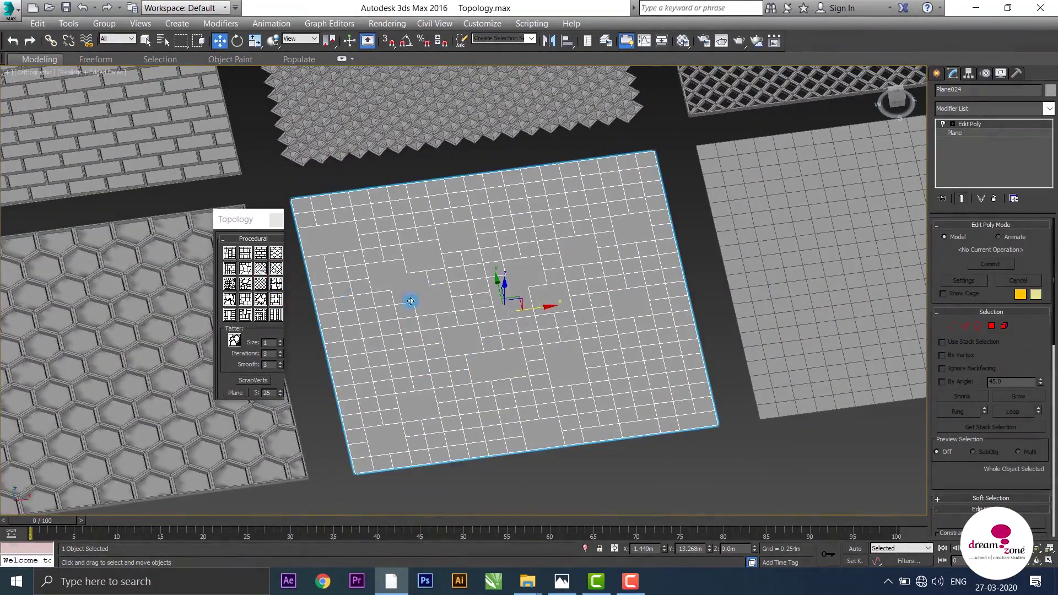
{"action": "key", "text": "ctrl+z"}
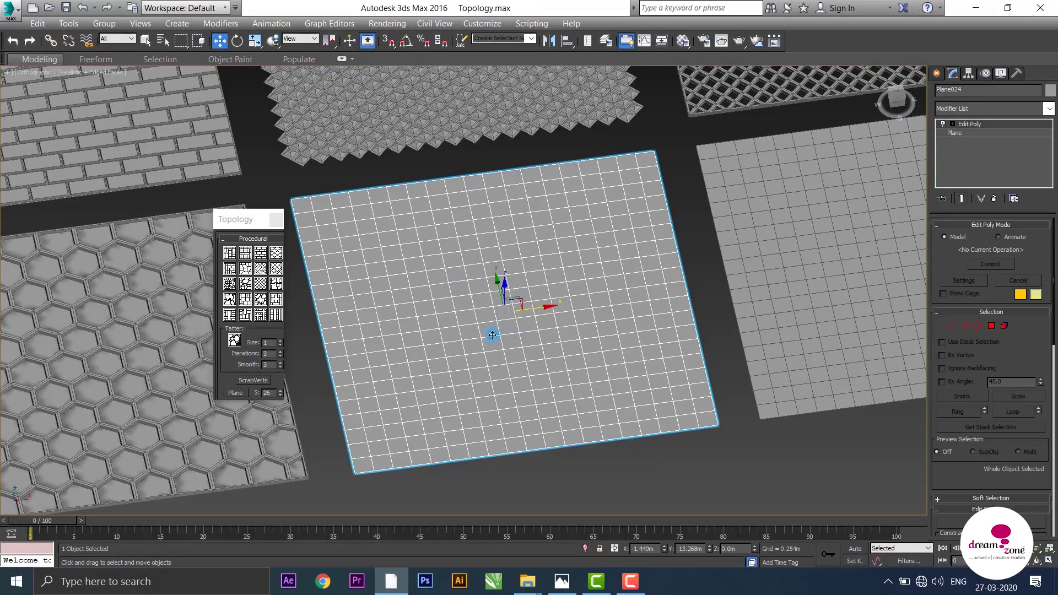
{"action": "left_click", "coordinate": [231, 302]}
{"action": "key", "text": "t"}
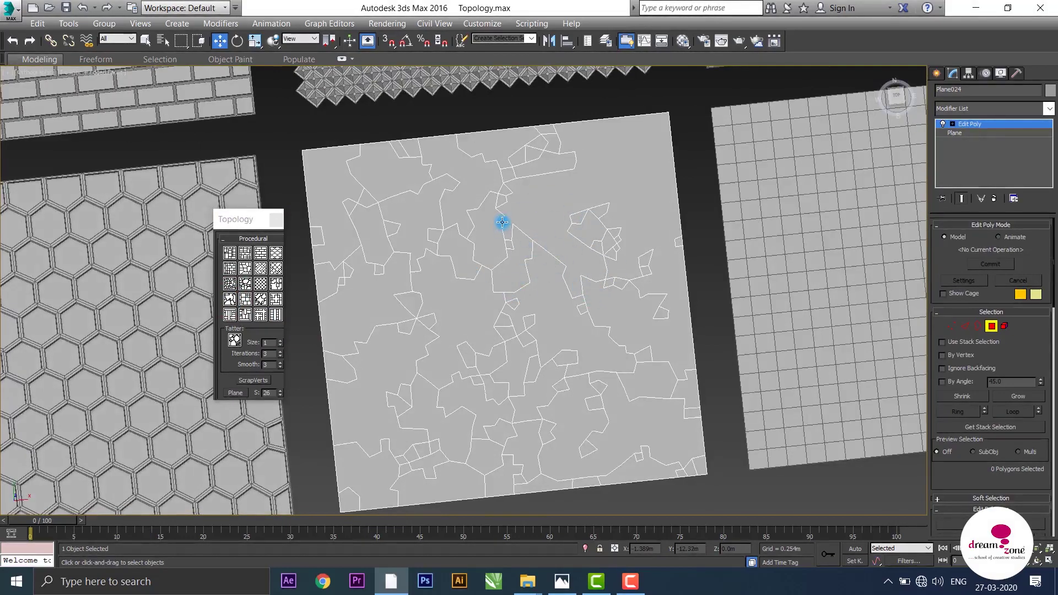
- Try regenerated Chaos and random block patterns, undoing back to the plain grid
{"action": "left_click", "coordinate": [229, 299]}
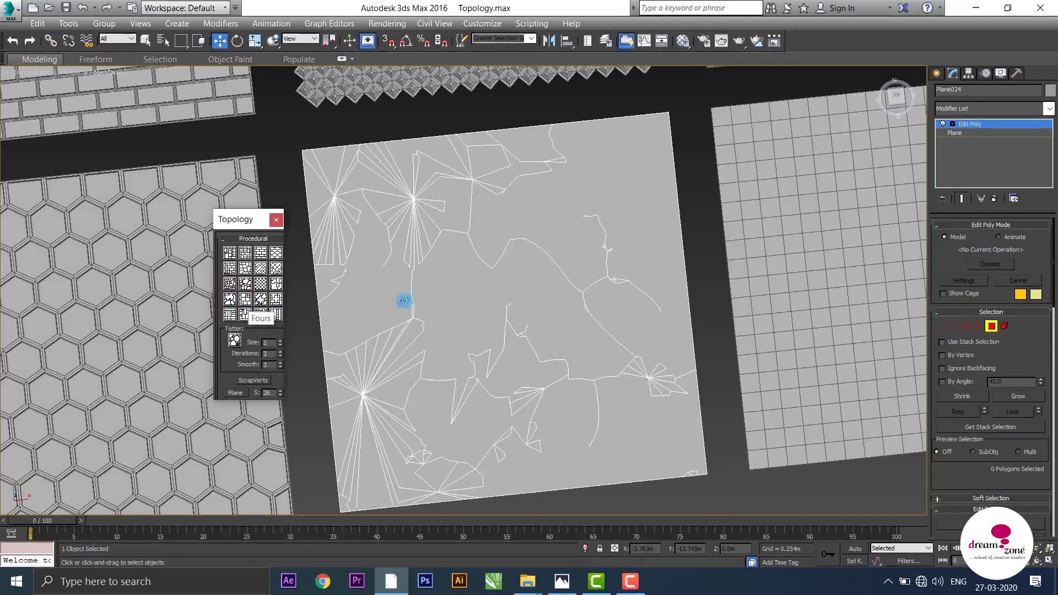
{"action": "key", "text": "ctrl+z"}
{"action": "key", "text": "ctrl+z"}
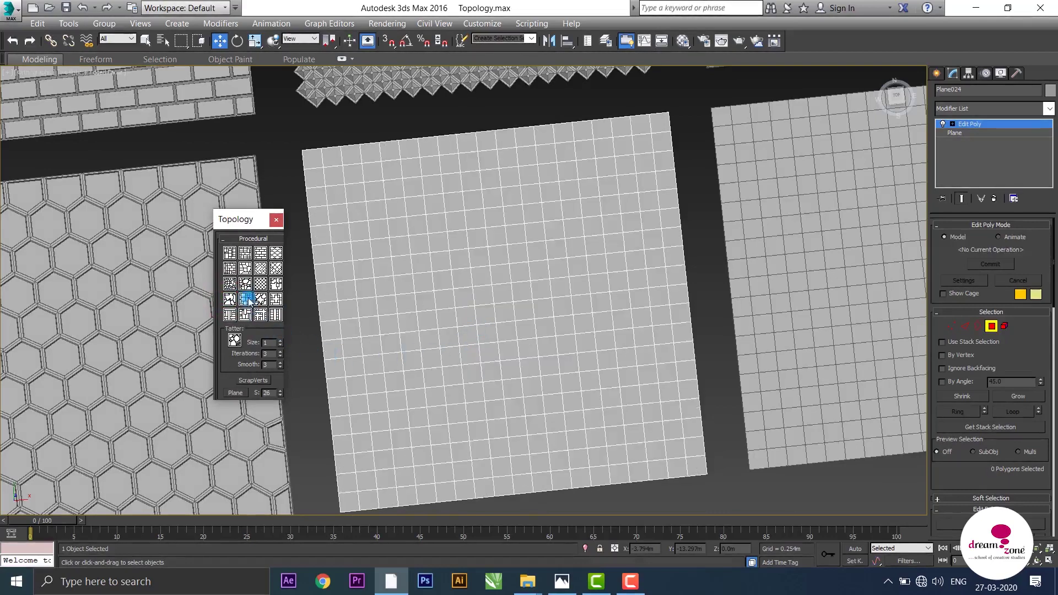
{"action": "left_click", "coordinate": [247, 298]}
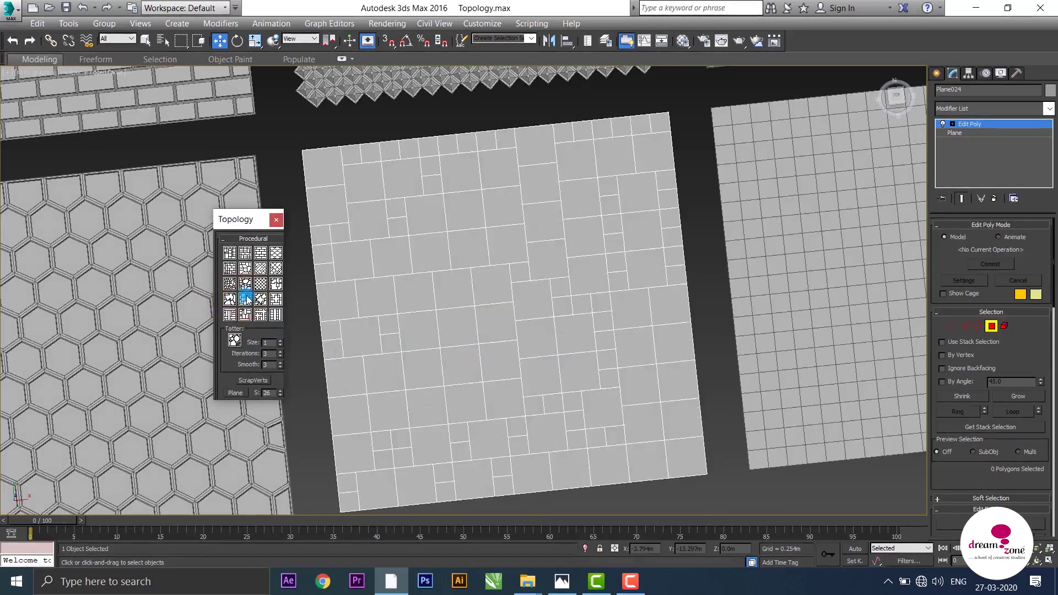
{"action": "left_click", "coordinate": [247, 298]}
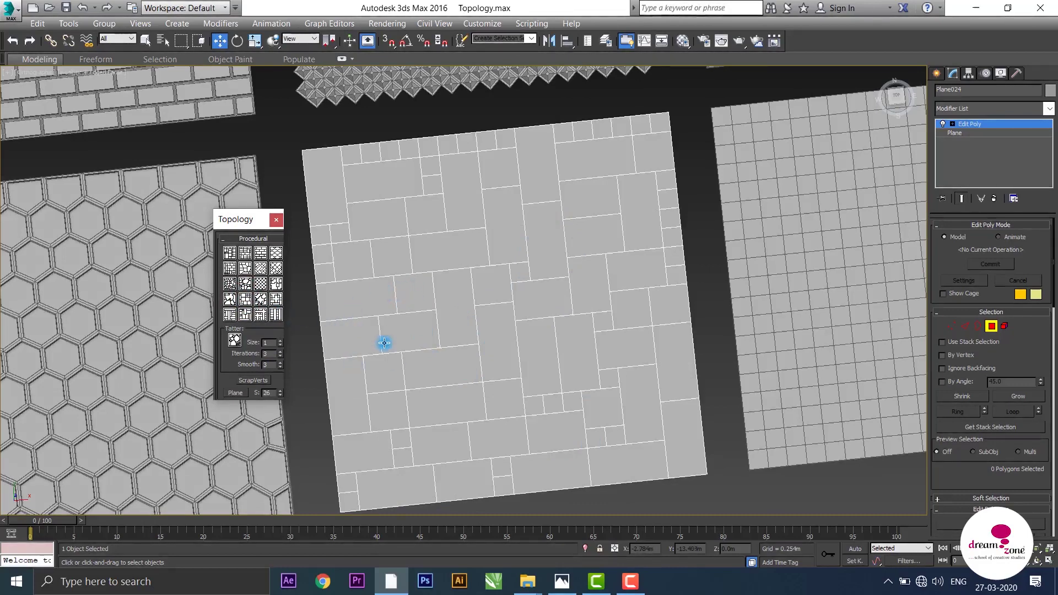
{"action": "left_click", "coordinate": [519, 359]}
{"action": "key", "text": "ctrl+z"}
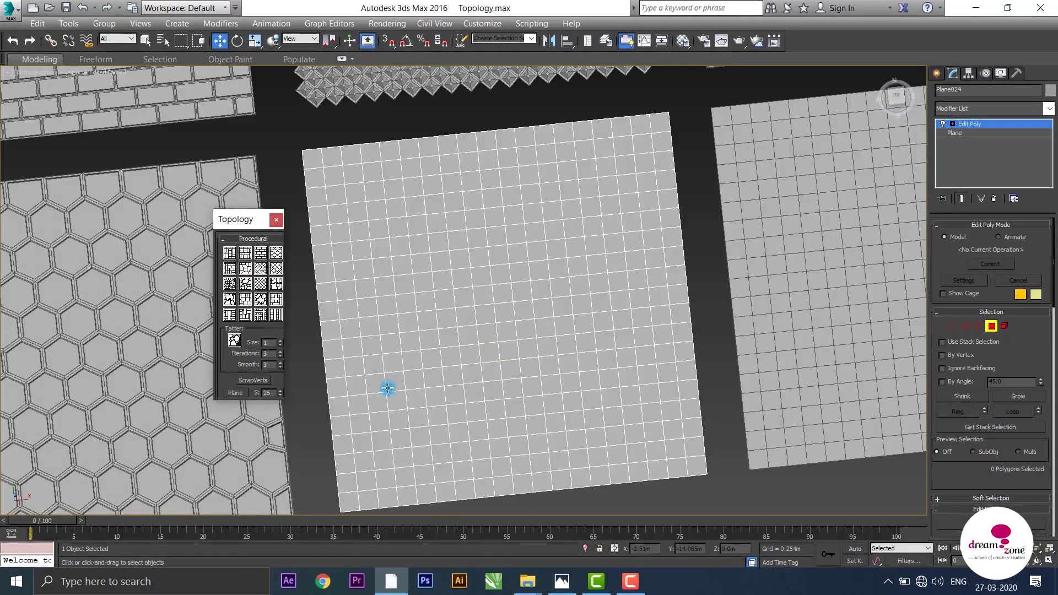
- Try Smoothstar, undo it, and apply the Cross pattern of interlocking tiles
{"action": "left_click", "coordinate": [261, 299]}
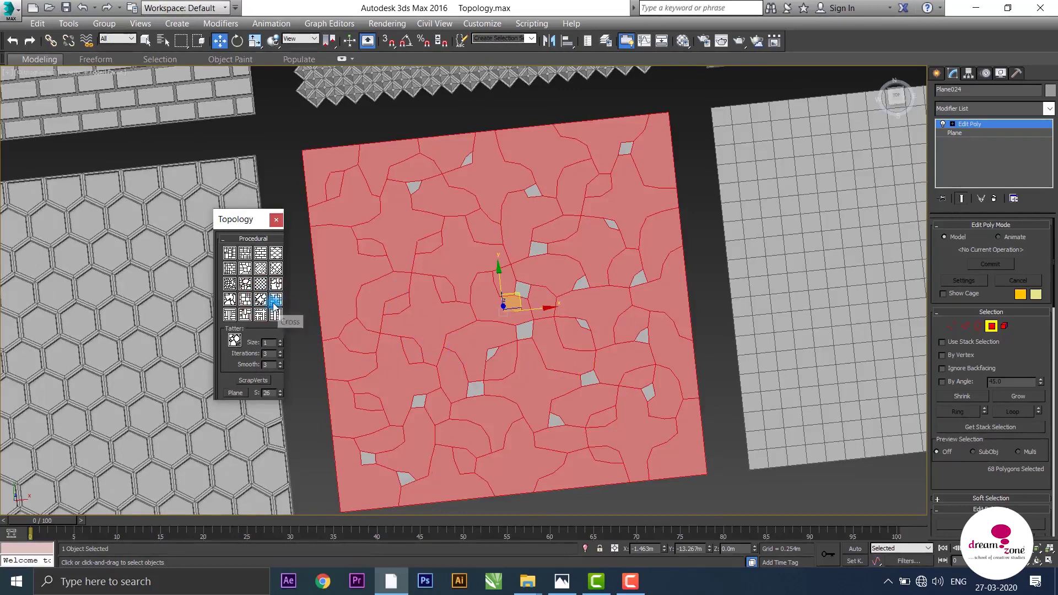
{"action": "key", "text": "ctrl+z"}
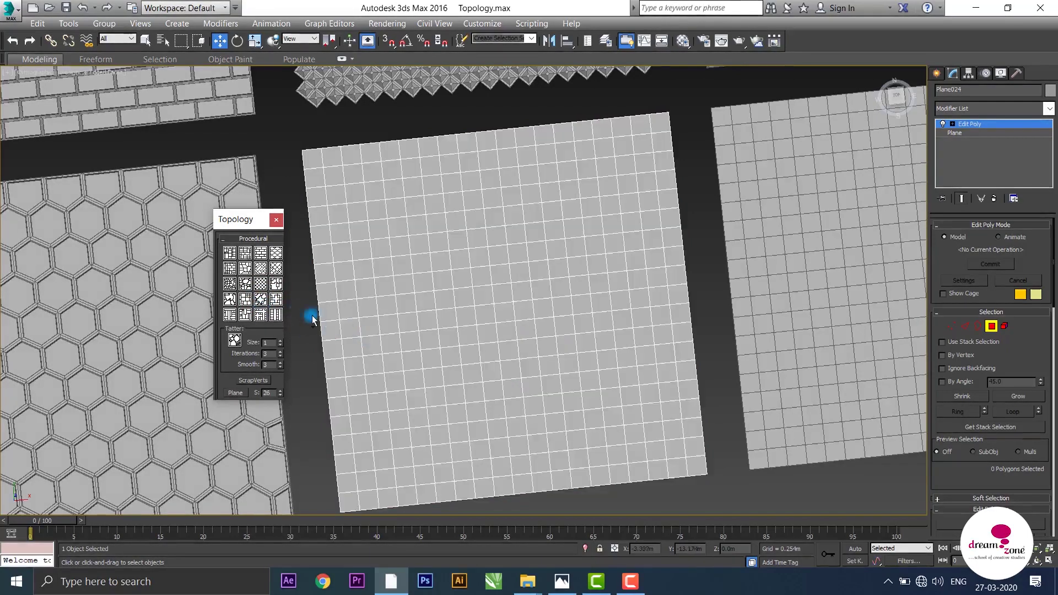
{"action": "left_click", "coordinate": [275, 297]}
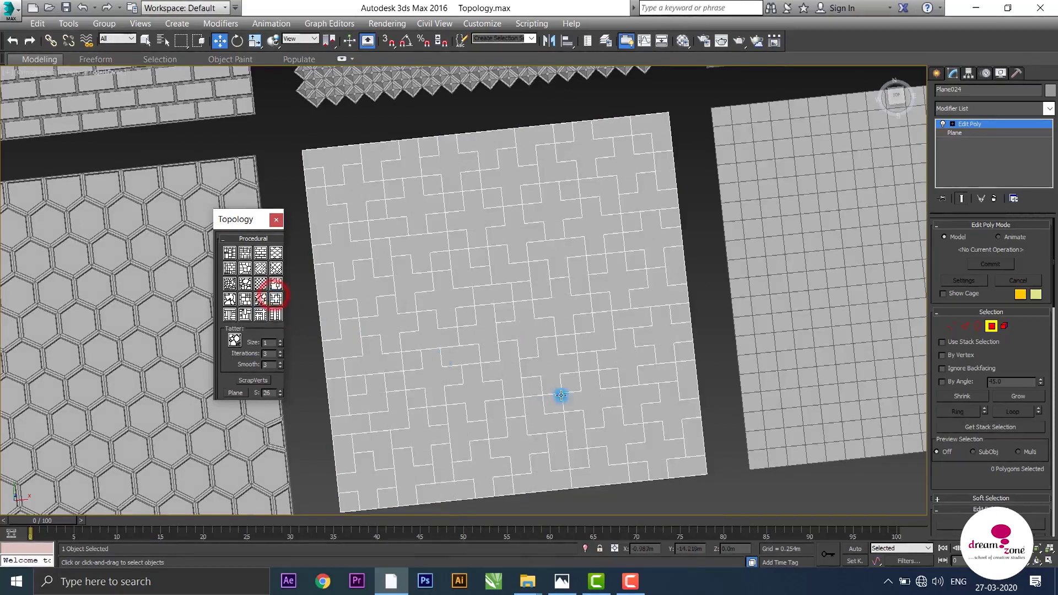
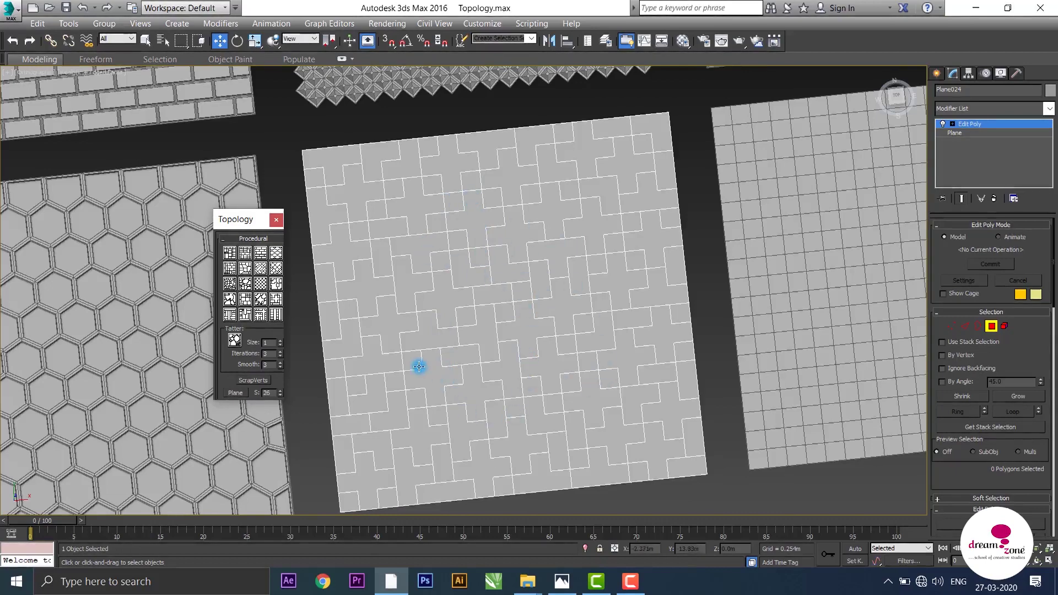
- Undo the puzzle pattern and preview the Planks topology on the middle plane
{"action": "key", "text": "ctrl+z"}
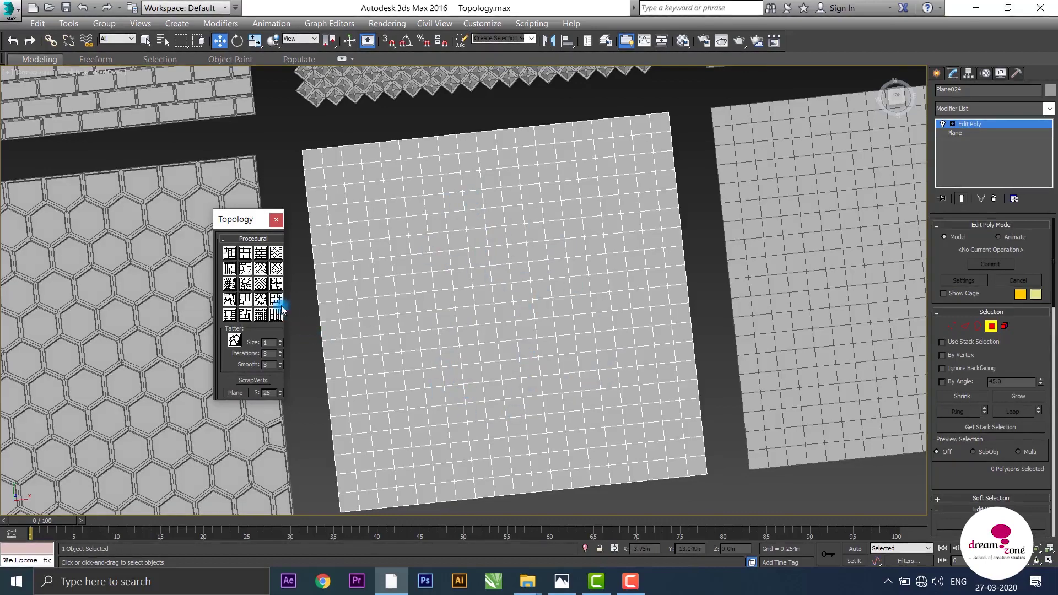
{"action": "left_click", "coordinate": [230, 315]}
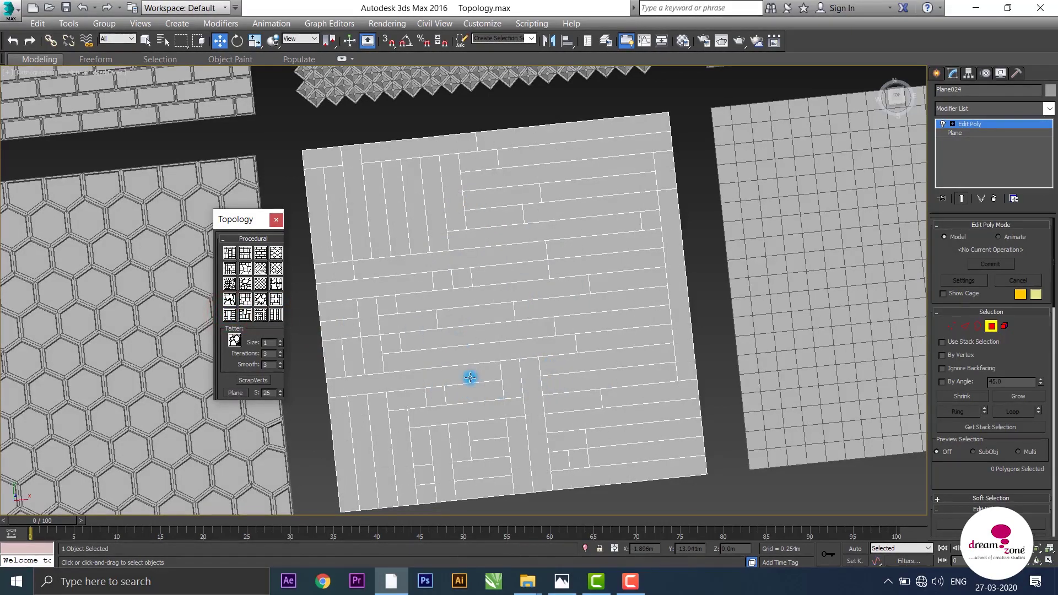
{"action": "scroll", "coordinate": [441, 377], "scroll_direction": "down", "scroll_amount": 1}
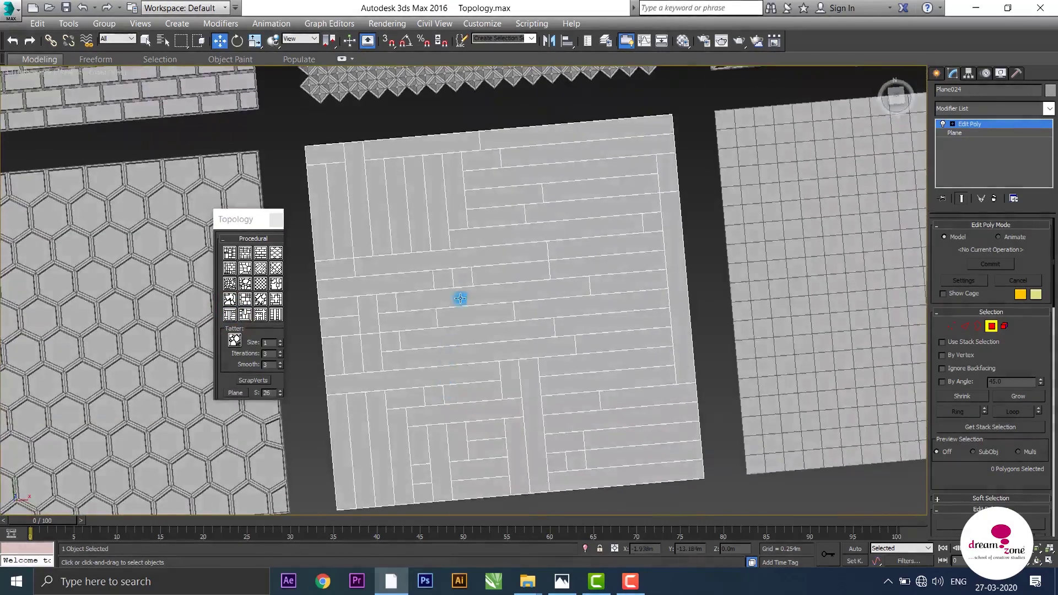
{"action": "scroll", "coordinate": [460, 298], "scroll_direction": "up", "scroll_amount": 2}
{"action": "scroll", "coordinate": [470, 344], "scroll_direction": "down", "scroll_amount": 1}
{"action": "scroll", "coordinate": [470, 345], "scroll_direction": "down", "scroll_amount": 1}
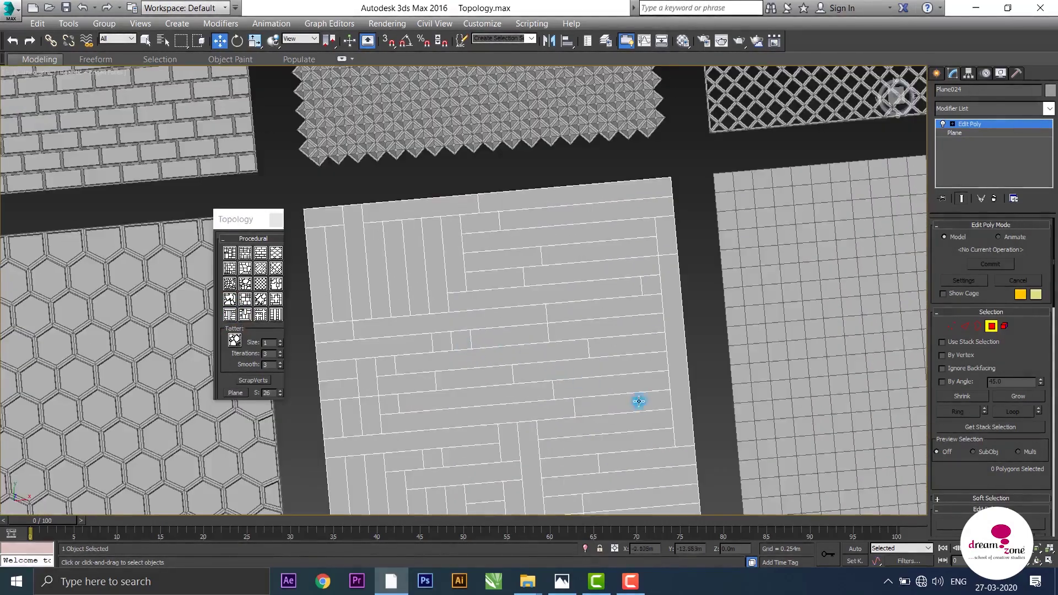
- Undo the Planks preview back to the plain grid and reselect Plane024
{"action": "left_click", "coordinate": [512, 349]}
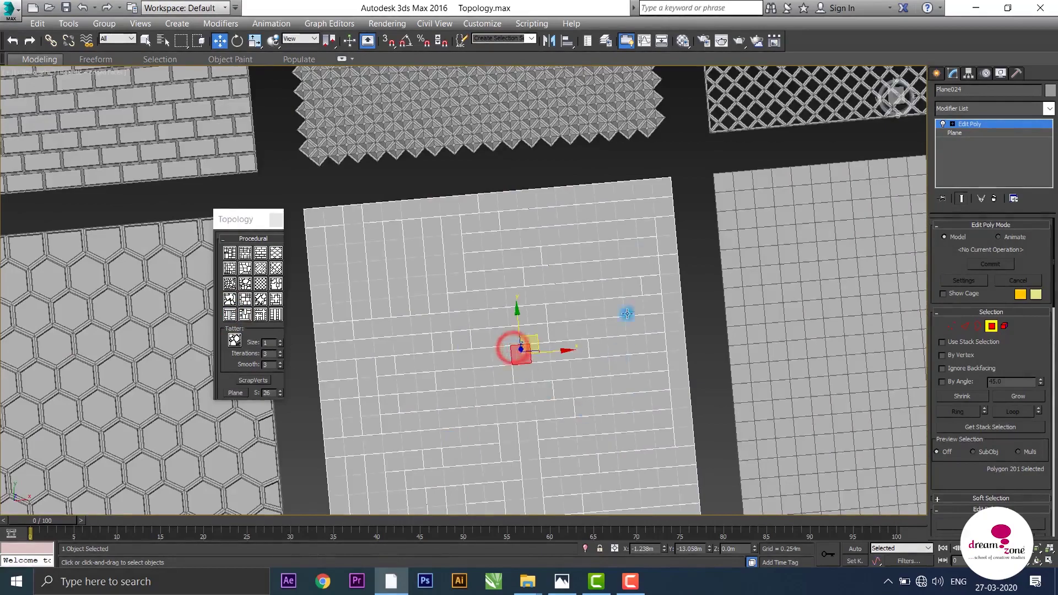
{"action": "key", "text": "ctrl+d"}
{"action": "key", "text": "ctrl+z"}
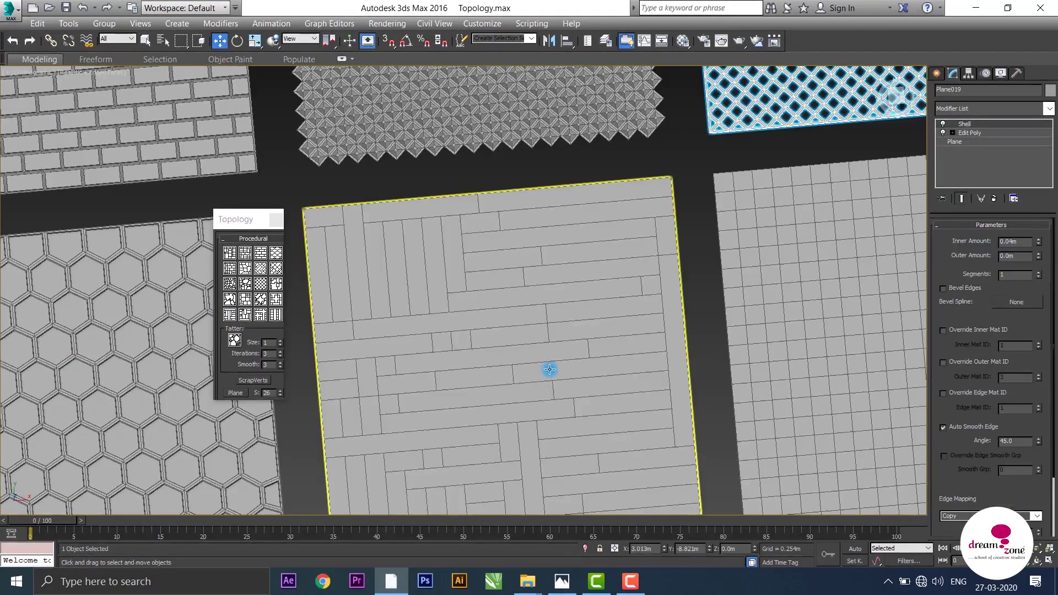
{"action": "scroll", "coordinate": [529, 319], "scroll_direction": "down", "scroll_amount": 2}
{"action": "scroll", "coordinate": [479, 271], "scroll_direction": "down", "scroll_amount": 2}
{"action": "scroll", "coordinate": [461, 290], "scroll_direction": "up", "scroll_amount": 3}
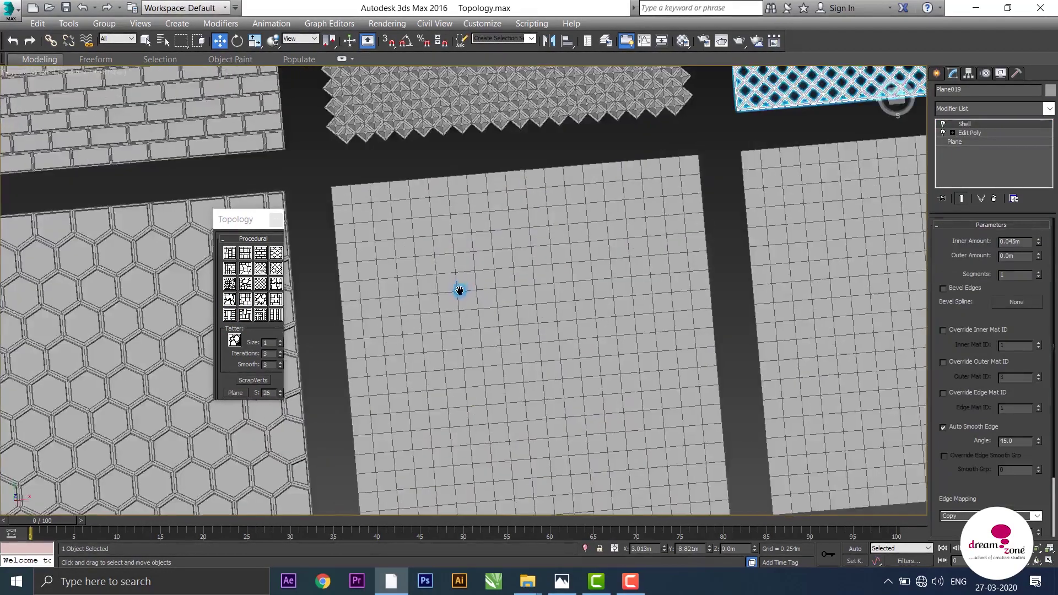
{"action": "scroll", "coordinate": [431, 312], "scroll_direction": "up", "scroll_amount": 2}
{"action": "left_click", "coordinate": [453, 274]}
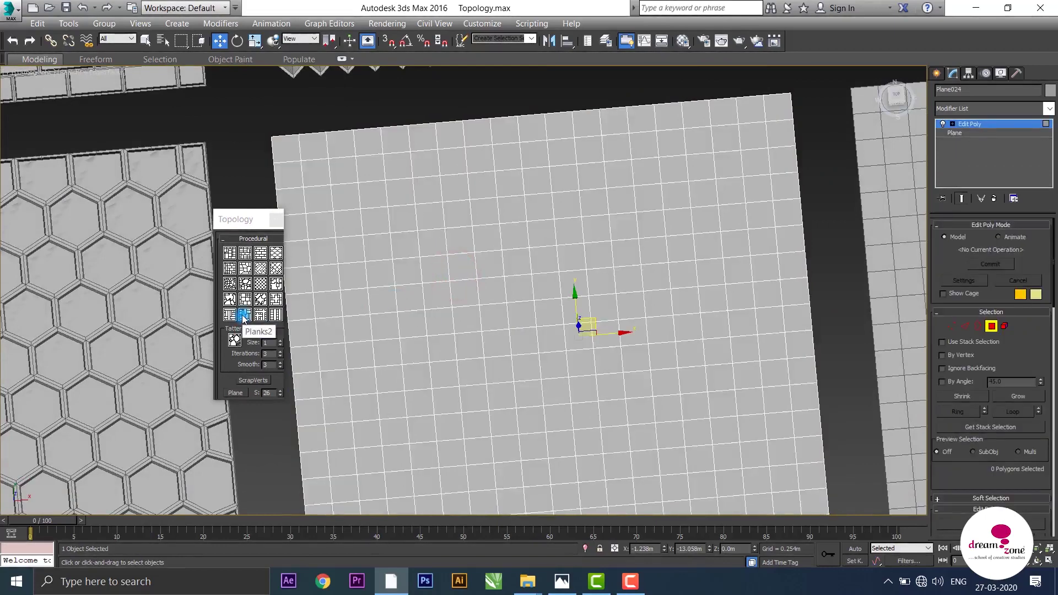
{"action": "left_click", "coordinate": [242, 315]}
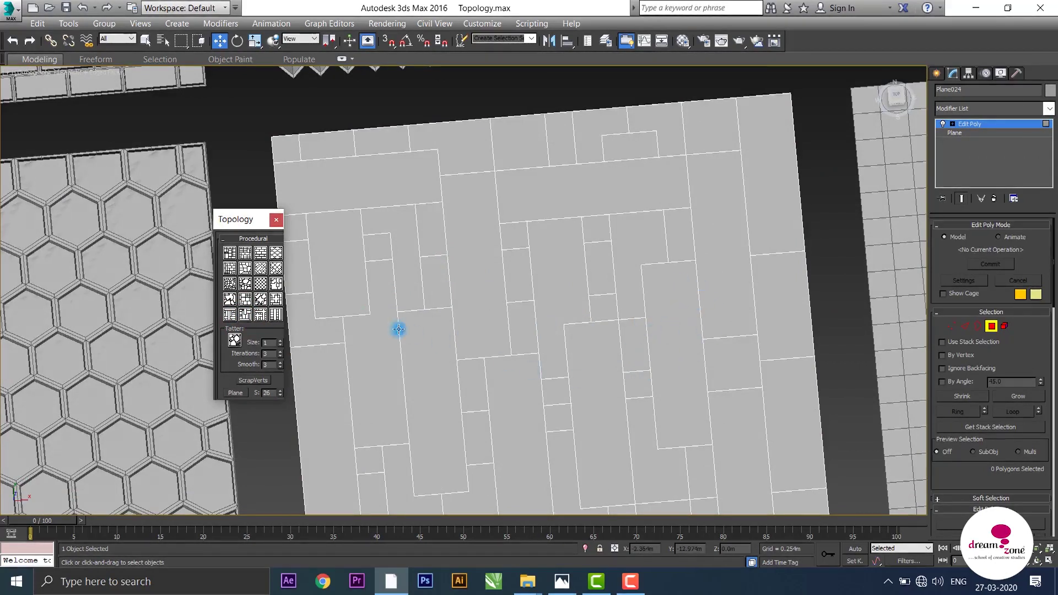
{"action": "key", "text": "ctrl+z"}
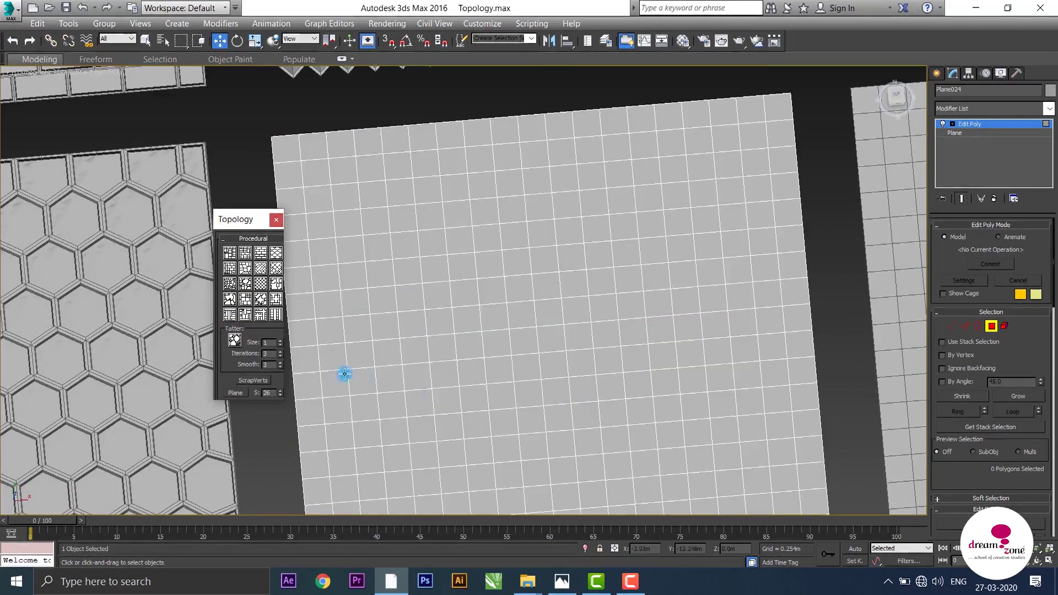
{"action": "left_click", "coordinate": [261, 316]}
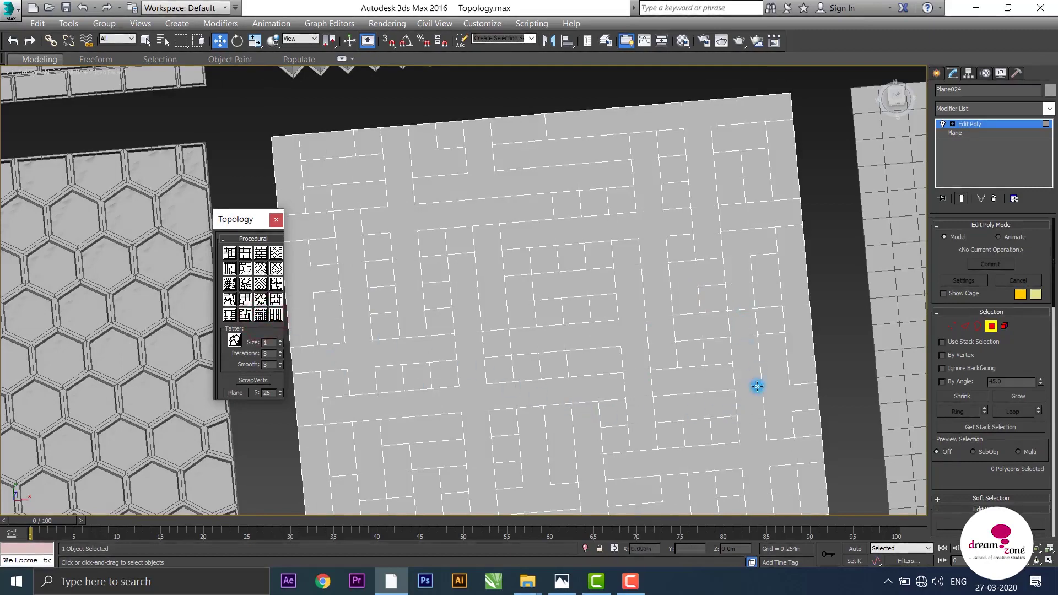
{"action": "key", "text": "ctrl+z"}
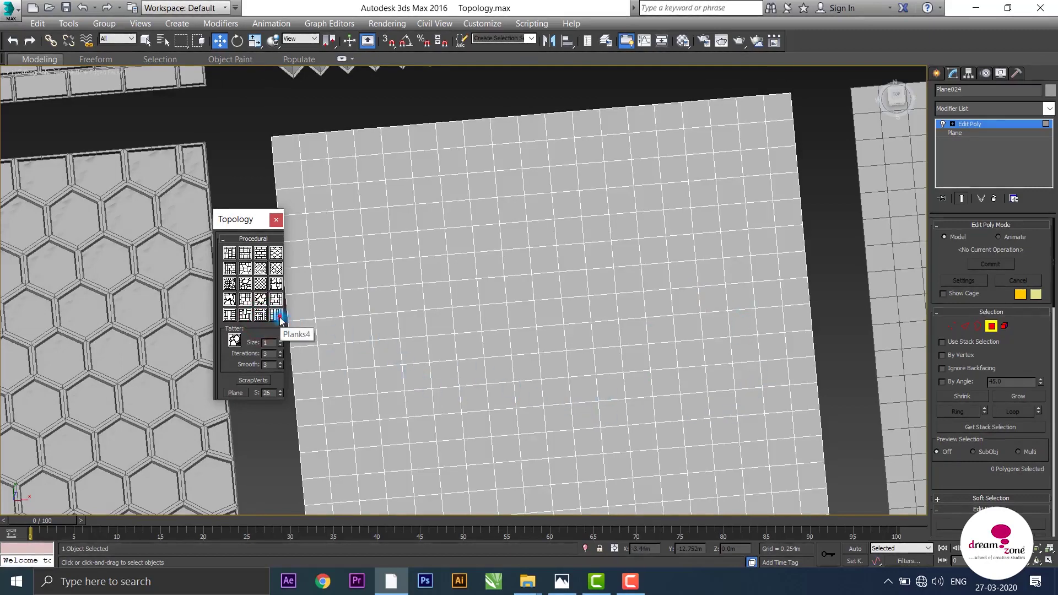
{"action": "left_click", "coordinate": [279, 319]}
{"action": "left_click", "coordinate": [772, 424]}
{"action": "middle_click_drag", "start_coordinate": [771, 427], "coordinate": [754, 389], "text": "alt"}
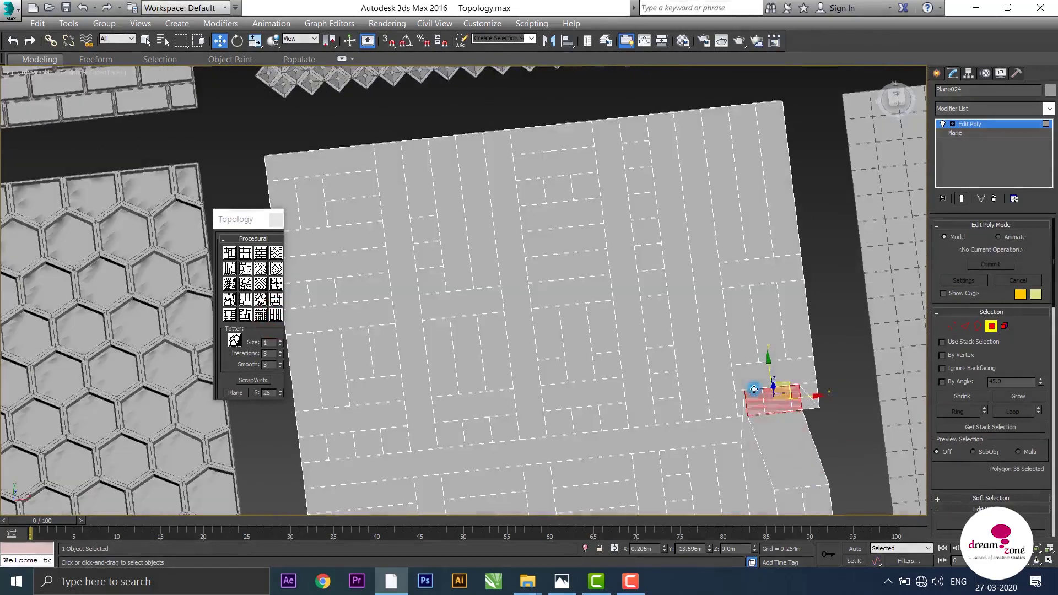
{"action": "left_click_drag", "start_coordinate": [754, 389], "coordinate": [862, 456]}
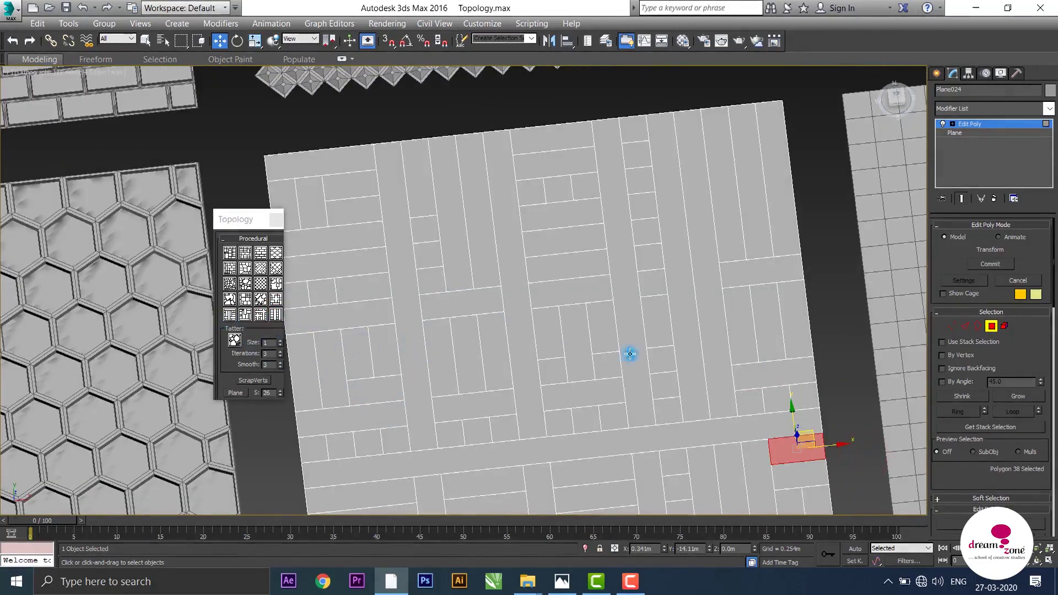
{"action": "key", "text": "ctrl+z"}
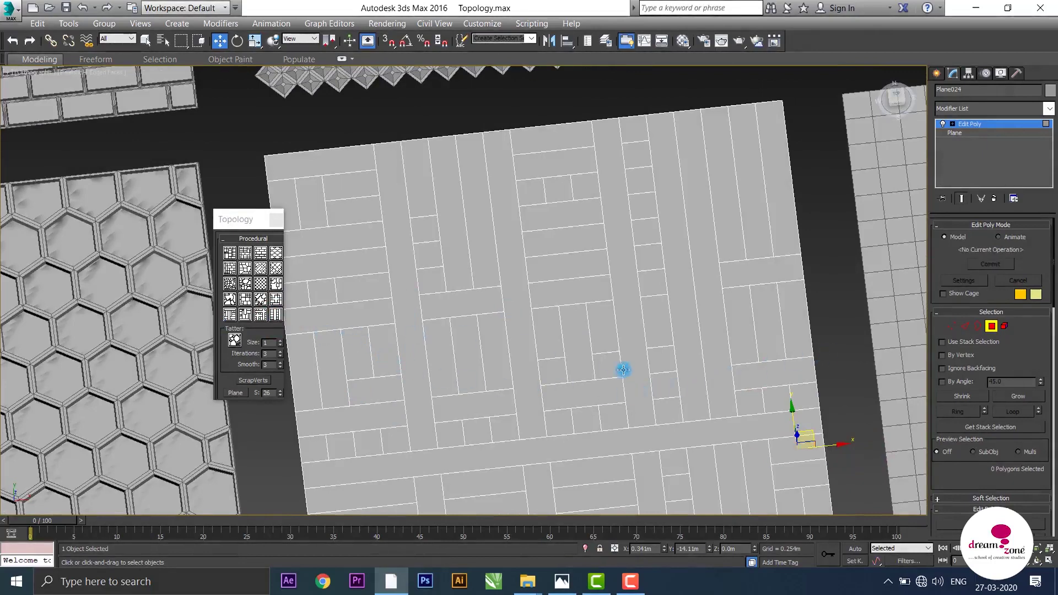
{"action": "key", "text": "ctrl+z"}
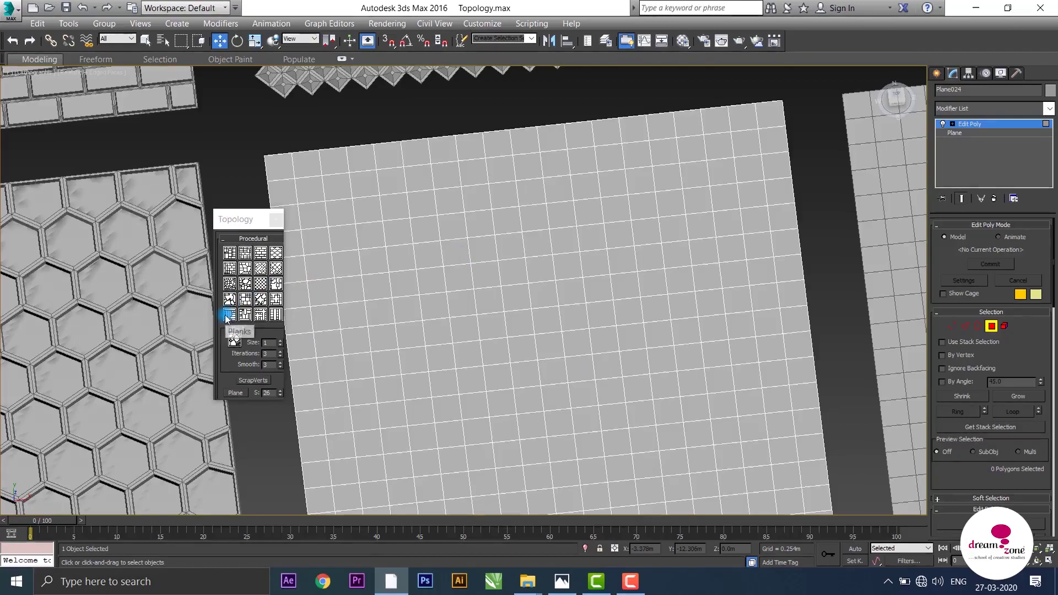
- Apply the Planks parquet topology to the central plane and view it among the other planes
{"action": "left_click", "coordinate": [225, 314]}
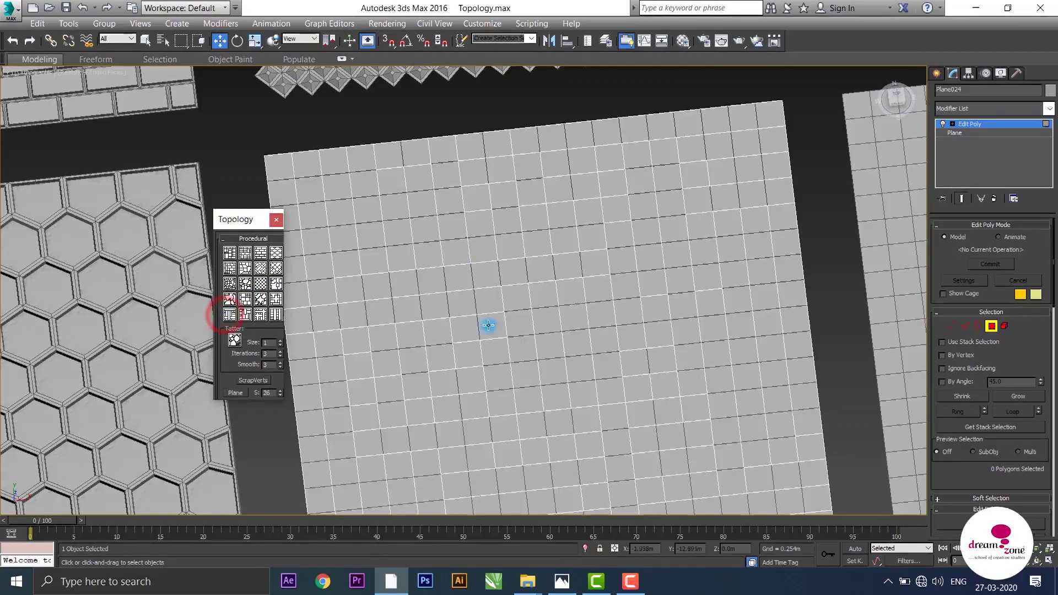
{"action": "middle_click_drag", "start_coordinate": [487, 324], "coordinate": [454, 216], "text": "alt"}
{"action": "scroll", "coordinate": [454, 216], "scroll_direction": "down", "scroll_amount": 5}
{"action": "mouse_move", "coordinate": [481, 250]}
{"action": "middle_mouse_down", "text": "alt"}
{"action": "mouse_move", "coordinate": [534, 314]}
{"action": "mouse_move", "coordinate": [541, 276]}
{"action": "mouse_move", "coordinate": [512, 274]}
{"action": "middle_mouse_up", "text": "alt"}
{"action": "scroll", "coordinate": [439, 314], "scroll_direction": "up", "scroll_amount": 2}
{"action": "scroll", "coordinate": [484, 309], "scroll_direction": "up", "scroll_amount": 3}
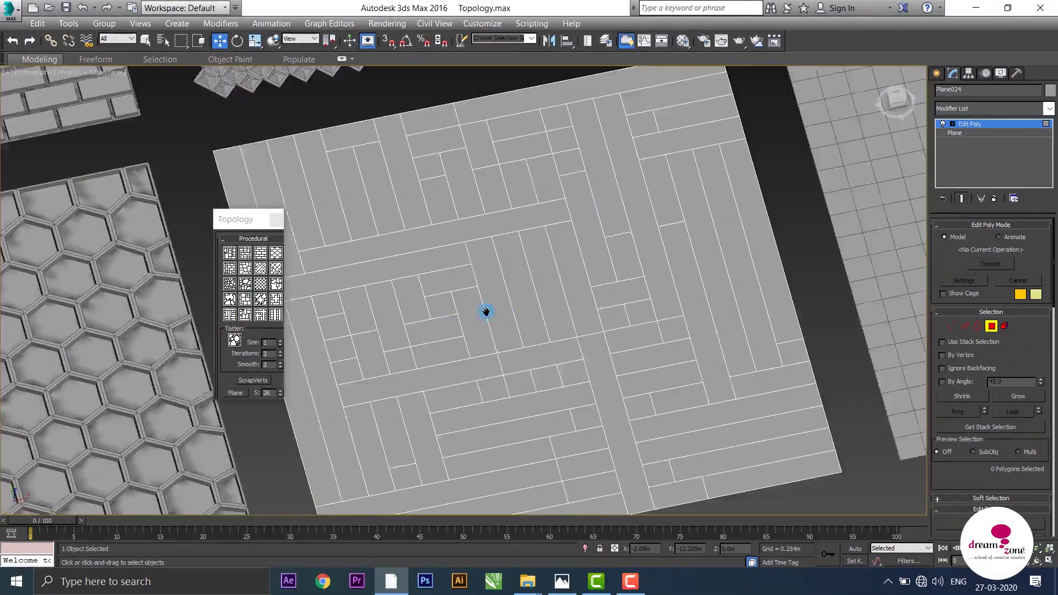
{"action": "mouse_move", "coordinate": [484, 309]}
{"action": "middle_mouse_down"}
{"action": "mouse_move", "coordinate": [515, 306]}
{"action": "mouse_move", "coordinate": [484, 243]}
{"action": "mouse_move", "coordinate": [489, 292]}
{"action": "mouse_move", "coordinate": [431, 319]}
{"action": "middle_mouse_up"}
{"action": "scroll", "coordinate": [453, 292], "scroll_direction": "up", "scroll_amount": 1}
{"action": "scroll", "coordinate": [451, 293], "scroll_direction": "down", "scroll_amount": 1}
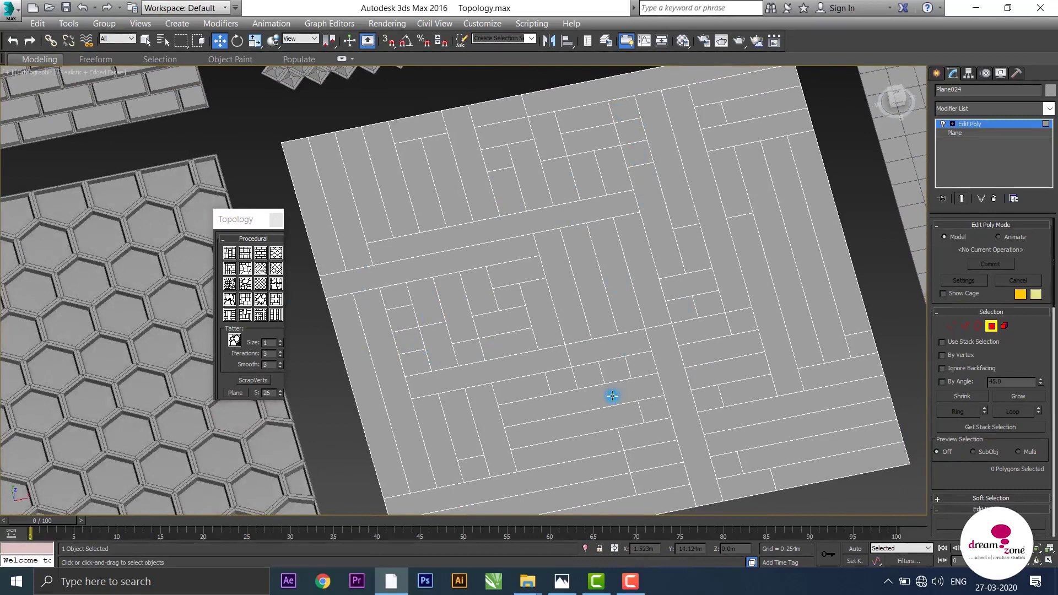
{"action": "scroll", "coordinate": [612, 396], "scroll_direction": "up", "scroll_amount": 3}
- Select several edges between planks in Edge mode
{"action": "left_click", "coordinate": [964, 325]}
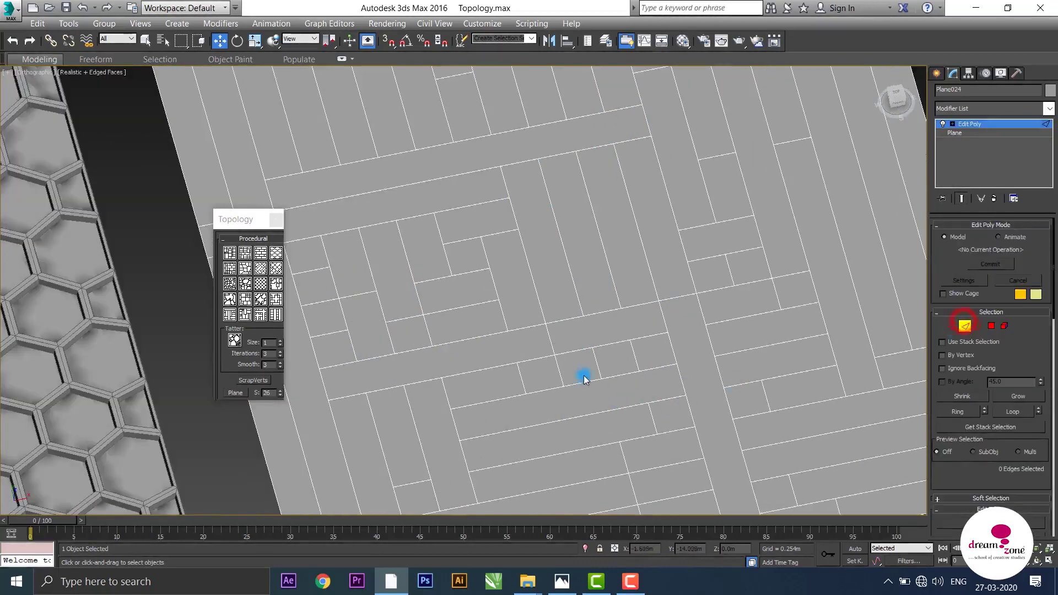
{"action": "left_click", "coordinate": [595, 362]}
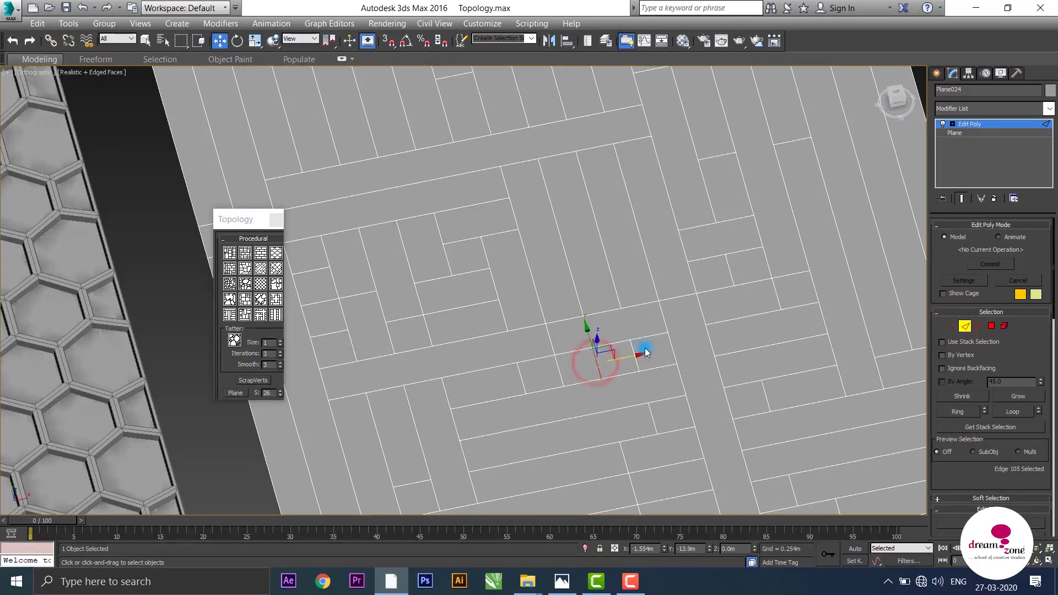
{"action": "scroll", "coordinate": [631, 287], "scroll_direction": "down", "scroll_amount": 2}
{"action": "scroll", "coordinate": [630, 277], "scroll_direction": "up", "scroll_amount": 3}
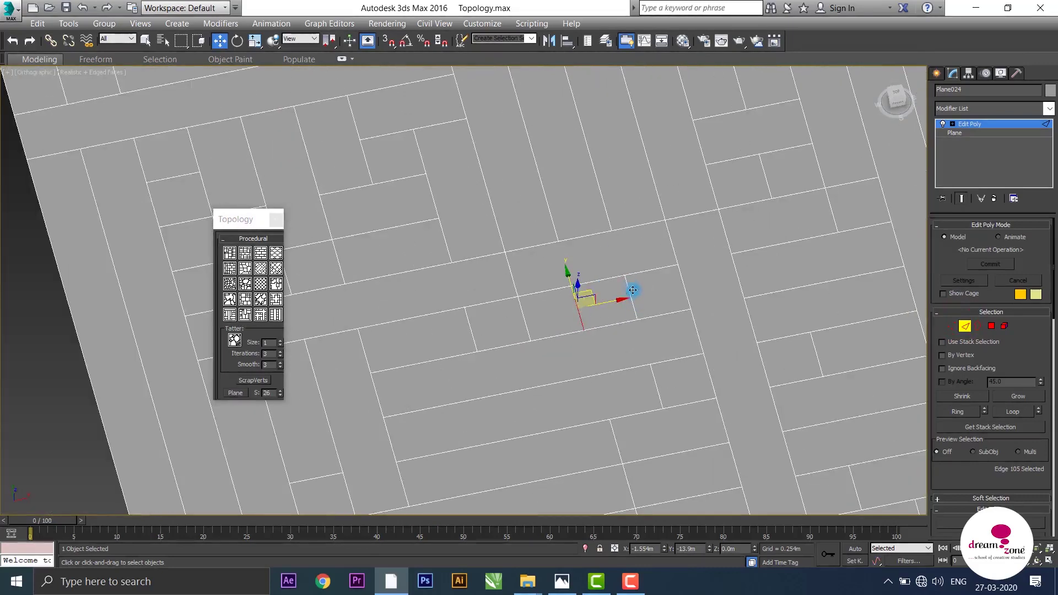
{"action": "left_click", "coordinate": [626, 285], "text": "ctrl"}
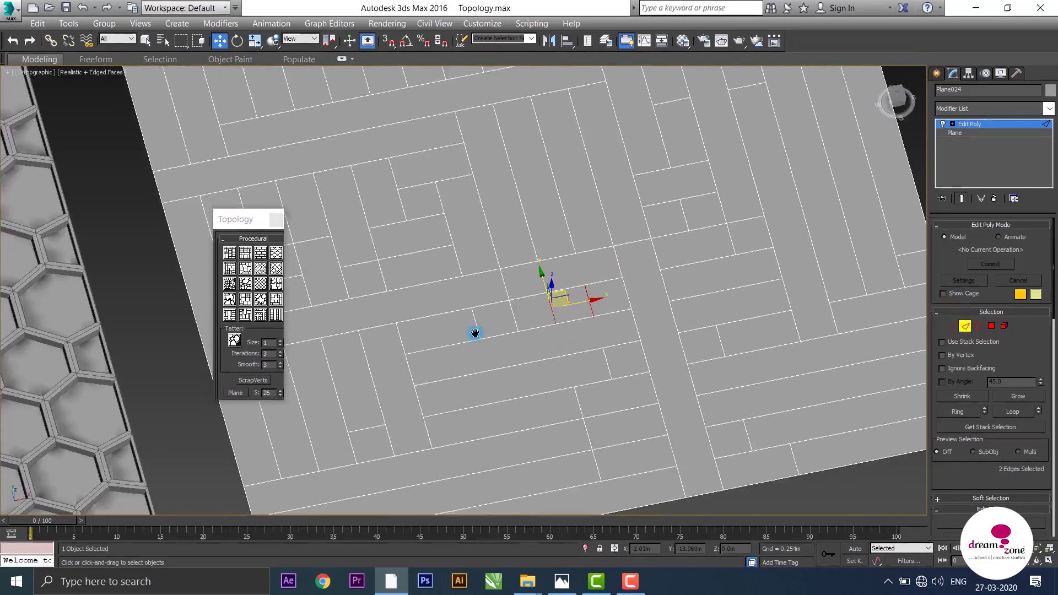
{"action": "scroll", "coordinate": [471, 339], "scroll_direction": "down", "scroll_amount": 2}
{"action": "left_click", "coordinate": [480, 317], "text": "ctrl"}
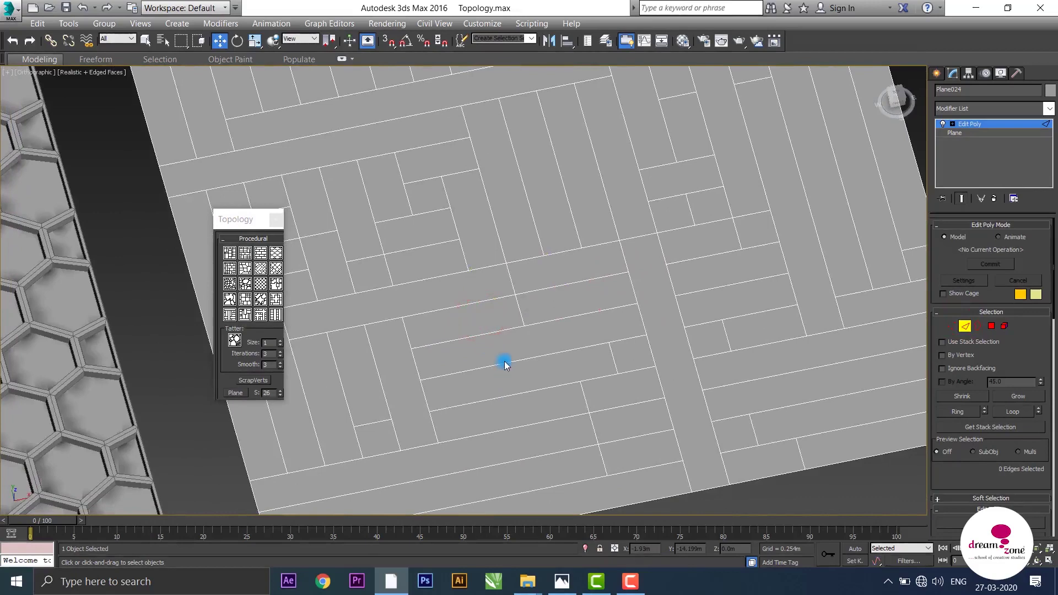
- Frame the whole parquet plane, pick two short plank edges, and look straight down on it
{"action": "scroll", "coordinate": [505, 365], "scroll_direction": "down", "scroll_amount": 3}
{"action": "middle_click_drag", "start_coordinate": [504, 365], "coordinate": [588, 339]}
{"action": "scroll", "coordinate": [585, 357], "scroll_direction": "up", "scroll_amount": 2}
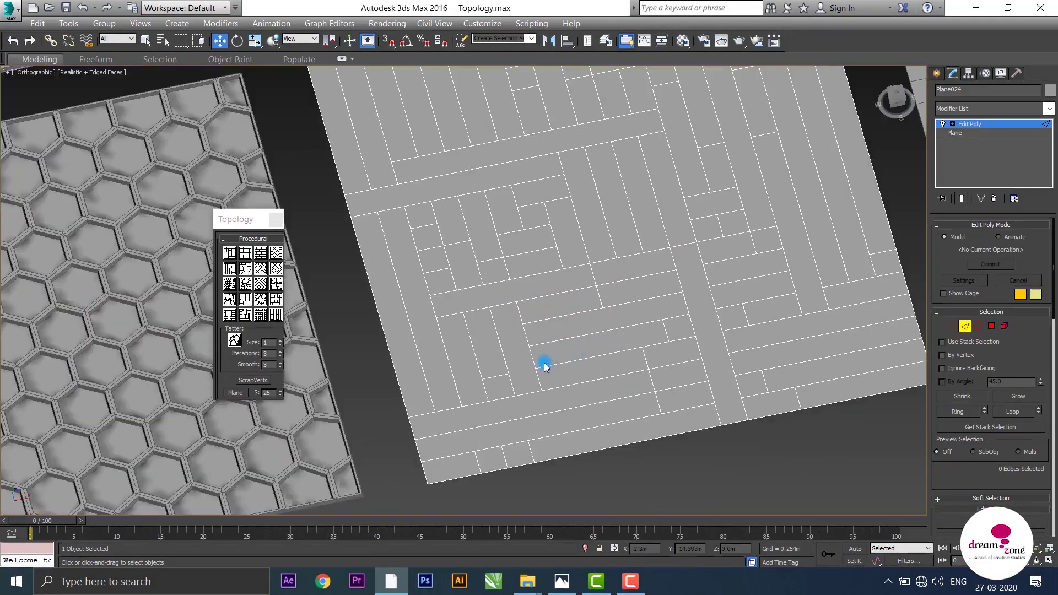
{"action": "mouse_move", "coordinate": [670, 297]}
{"action": "middle_mouse_down"}
{"action": "mouse_move", "coordinate": [628, 363]}
{"action": "mouse_move", "coordinate": [635, 330]}
{"action": "mouse_move", "coordinate": [690, 349]}
{"action": "middle_mouse_up"}
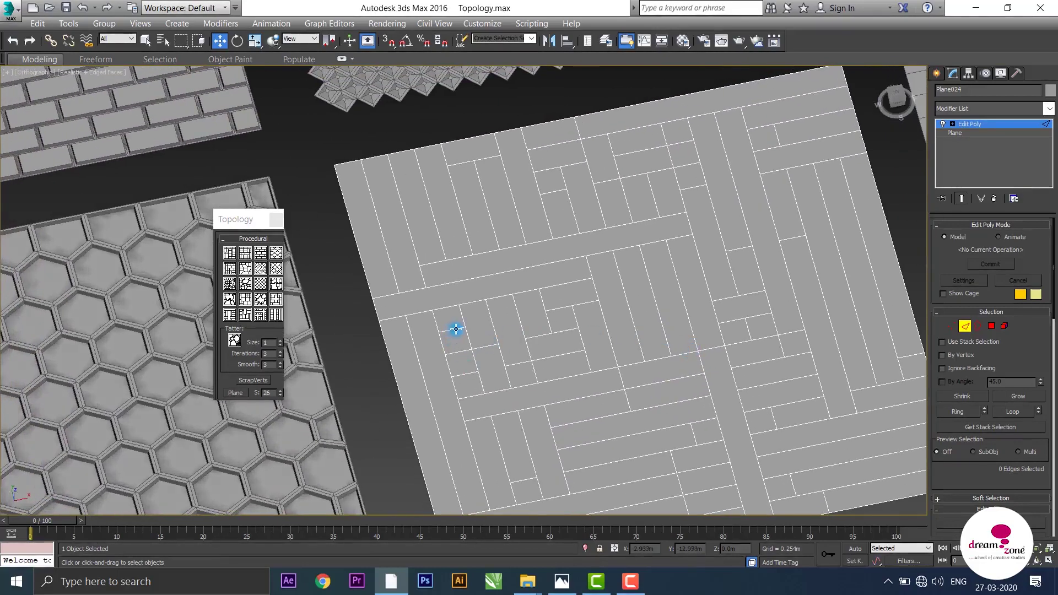
{"action": "left_click", "coordinate": [457, 351]}
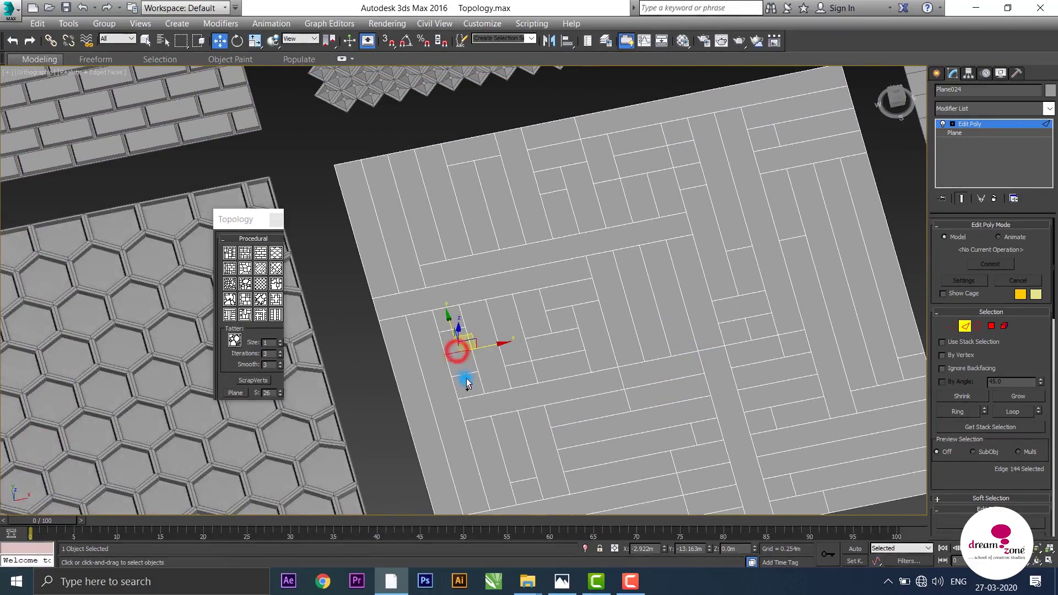
{"action": "left_click", "coordinate": [466, 377], "text": "ctrl"}
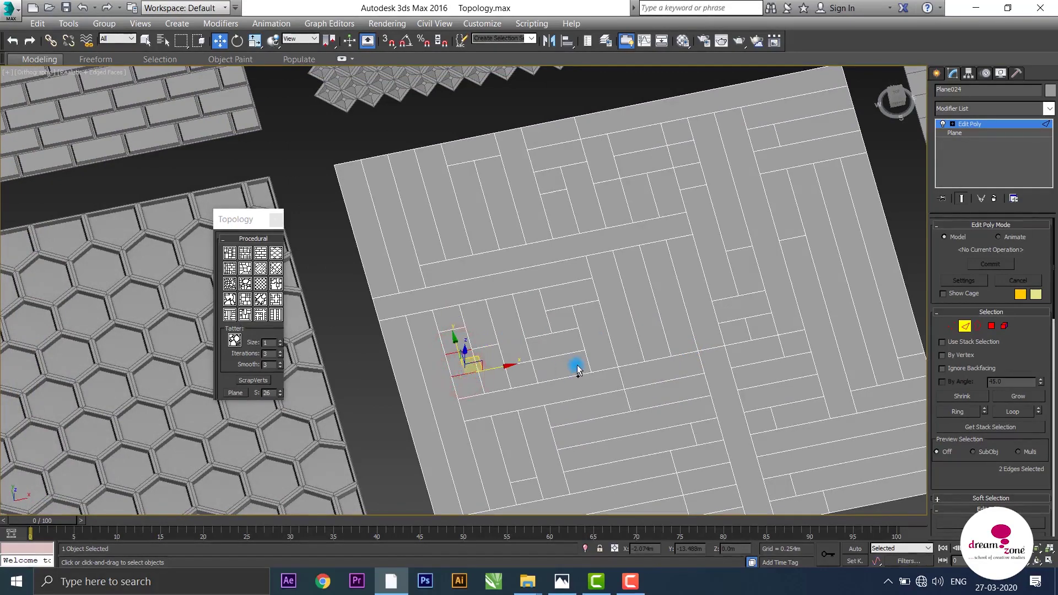
{"action": "scroll", "coordinate": [555, 347], "scroll_direction": "down", "scroll_amount": 3}
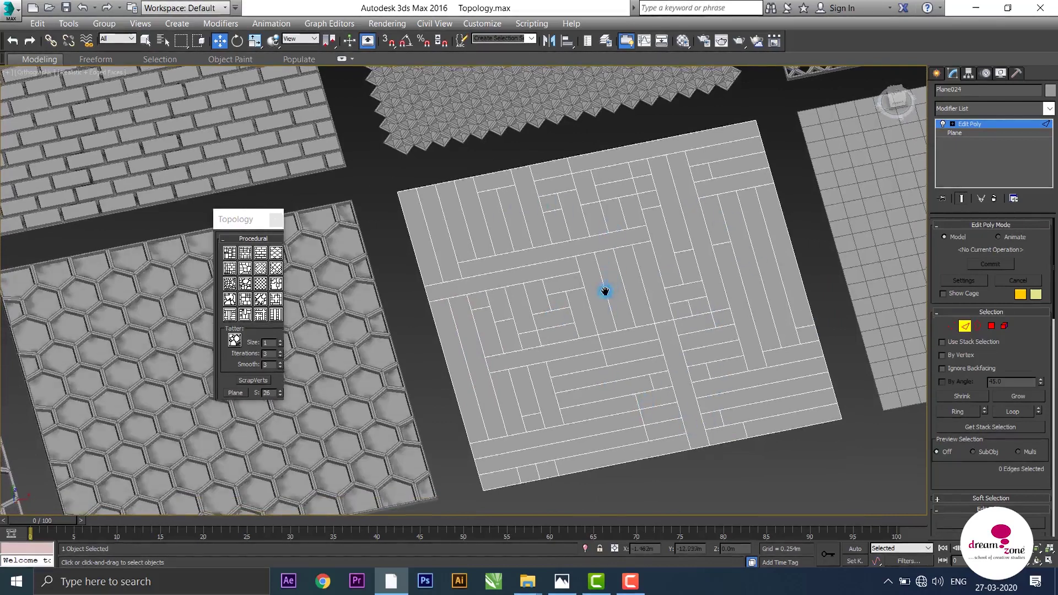
{"action": "middle_click_drag", "start_coordinate": [604, 291], "coordinate": [533, 259]}
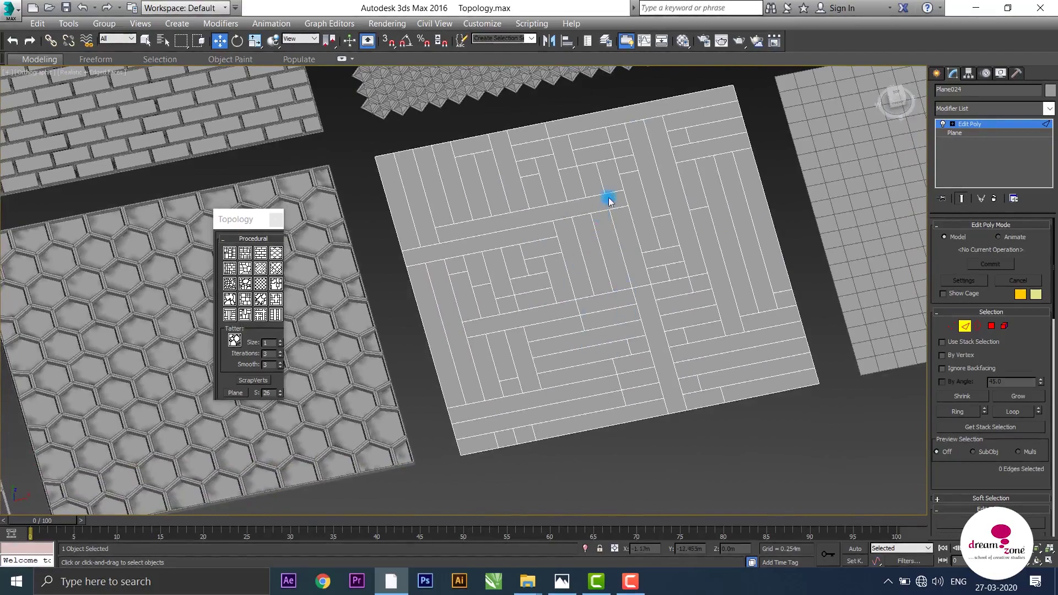
{"action": "mouse_move", "coordinate": [697, 290]}
{"action": "middle_mouse_down", "text": "alt"}
{"action": "mouse_move", "coordinate": [654, 311]}
{"action": "mouse_move", "coordinate": [609, 217]}
{"action": "middle_mouse_up", "text": "alt"}
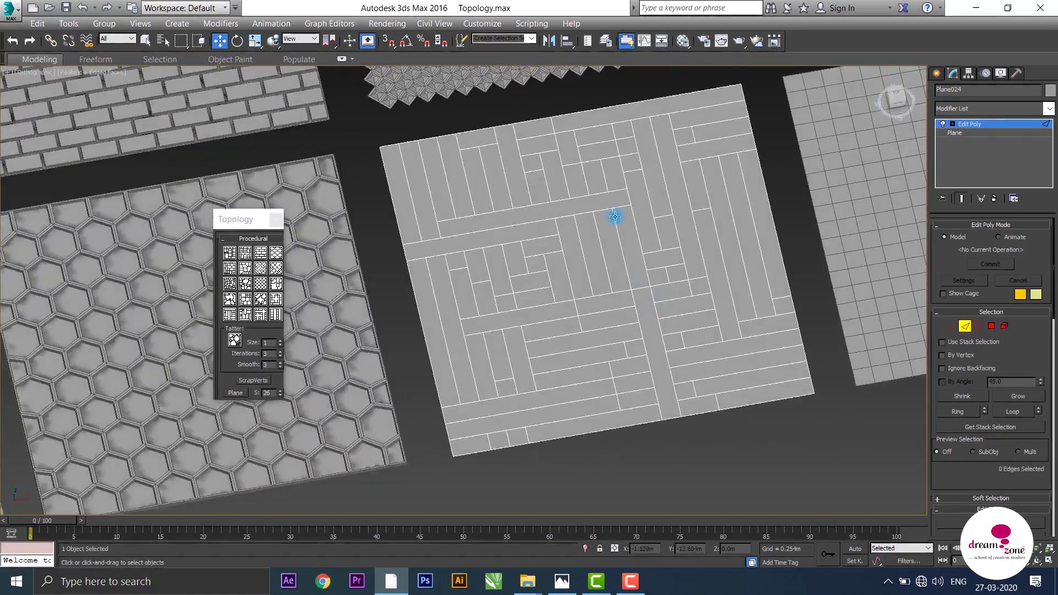
{"action": "scroll", "coordinate": [608, 217], "scroll_direction": "up", "scroll_amount": 3}
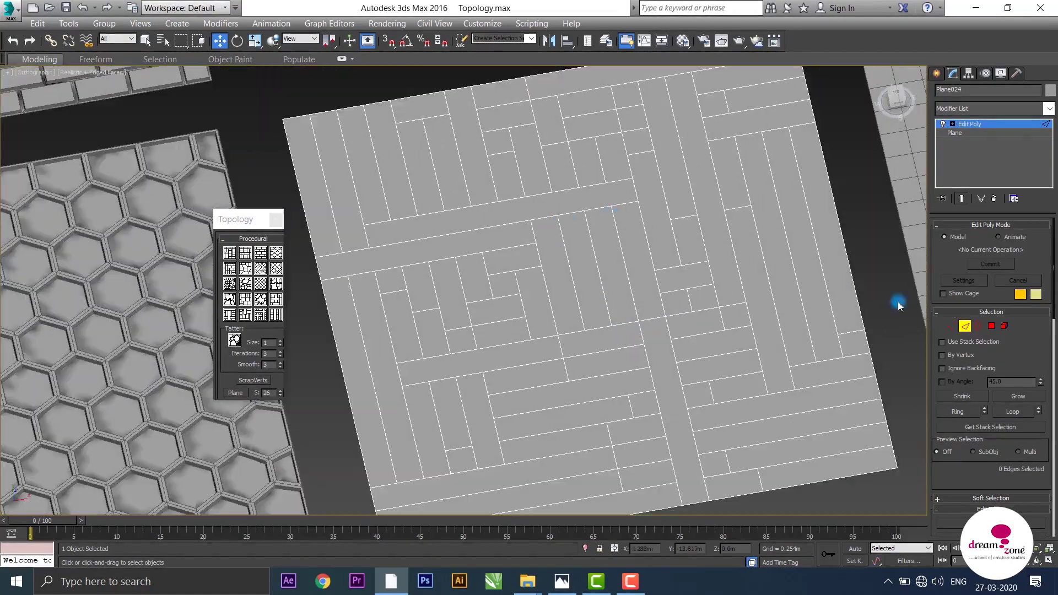
- Select all plank polygons in Polygon mode and start an Inset
{"action": "left_click", "coordinate": [991, 326]}
{"action": "left_click", "coordinate": [534, 278]}
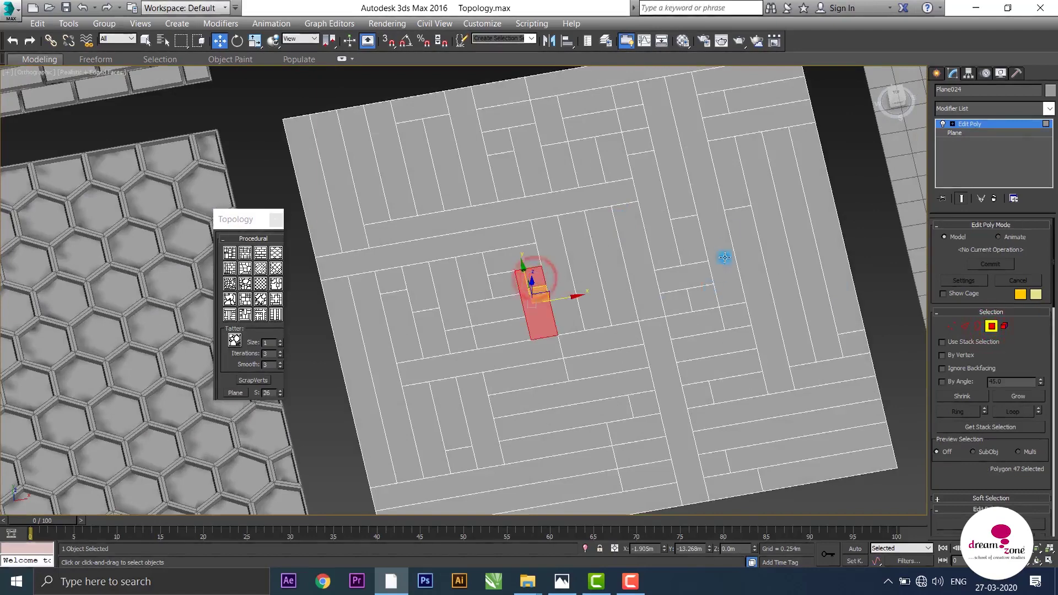
{"action": "key", "text": "ctrl+a"}
{"action": "right_click", "coordinate": [658, 183]}
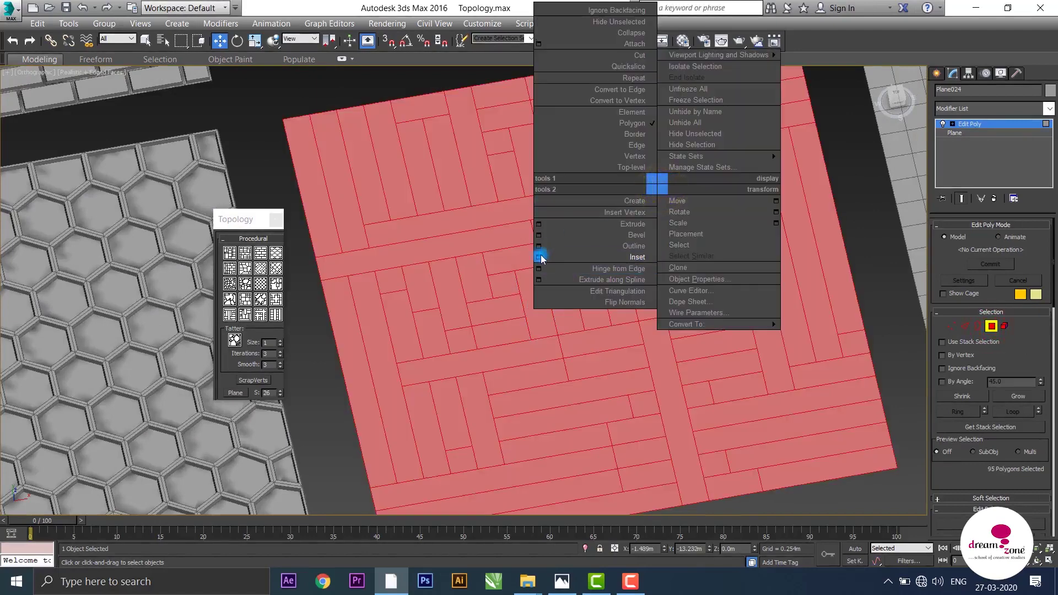
{"action": "left_click", "coordinate": [554, 256]}
{"action": "scroll", "coordinate": [538, 255], "scroll_direction": "up", "scroll_amount": 5}
{"action": "mouse_move", "coordinate": [538, 255]}
{"action": "middle_mouse_down"}
{"action": "mouse_move", "coordinate": [565, 240]}
{"action": "mouse_move", "coordinate": [607, 279]}
{"action": "mouse_move", "coordinate": [539, 311]}
{"action": "middle_mouse_up"}
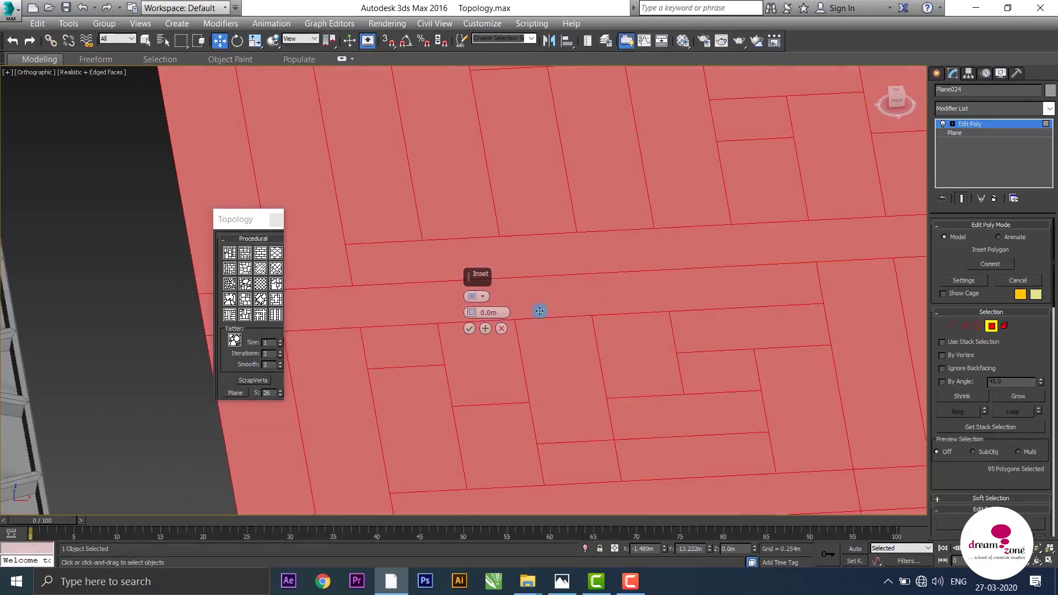
- Set the Inset to By Polygon with a 0.005m amount
{"action": "left_click", "coordinate": [481, 302]}
{"action": "left_click", "coordinate": [496, 323]}
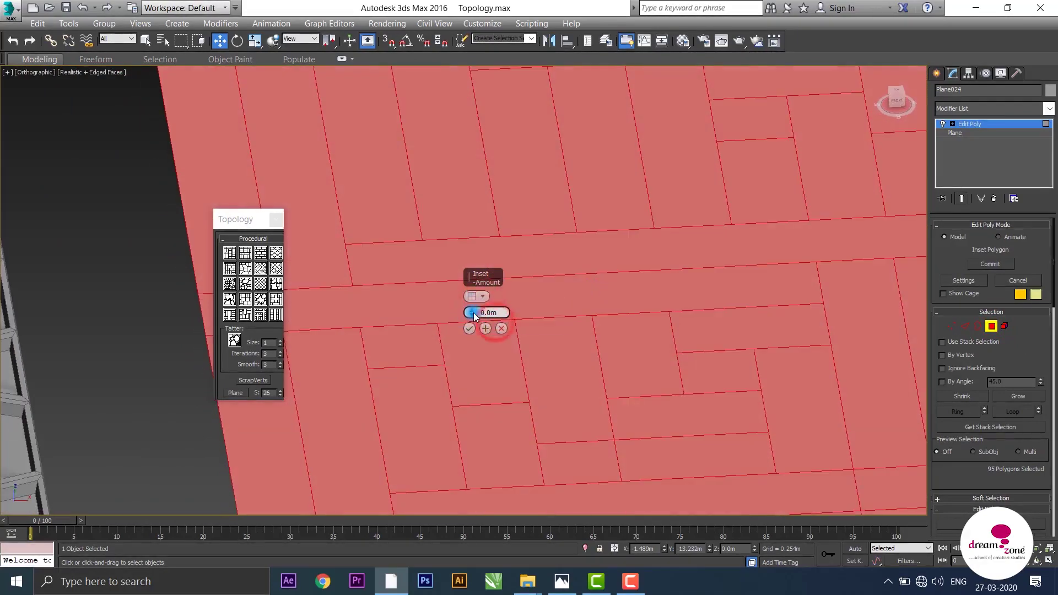
{"action": "left_click_drag", "start_coordinate": [472, 315], "coordinate": [471, 310]}
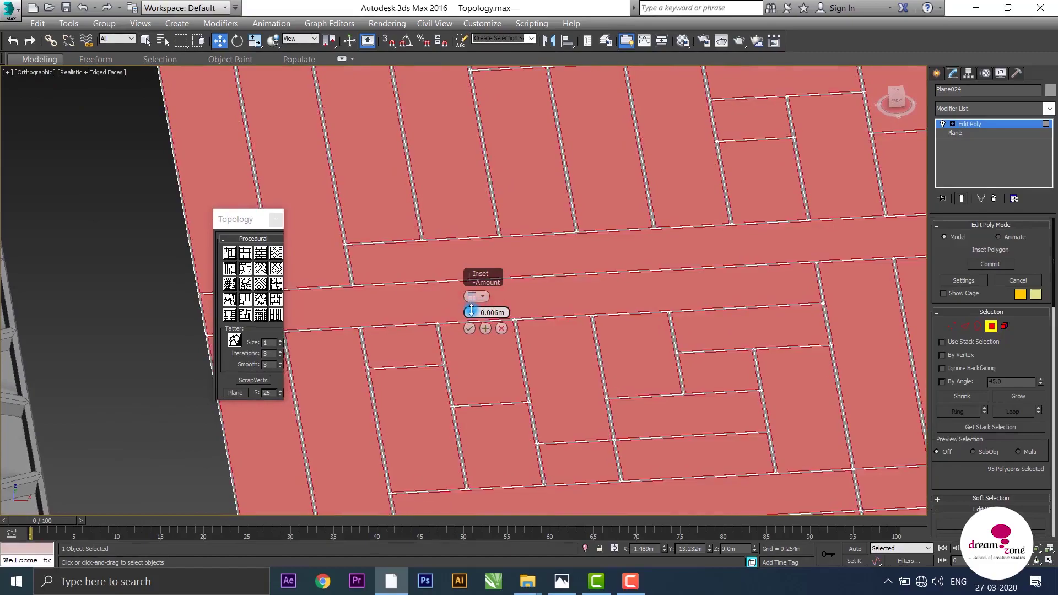
{"action": "mouse_move", "coordinate": [543, 349]}
{"action": "middle_mouse_down", "text": "alt"}
{"action": "mouse_move", "coordinate": [609, 370]}
{"action": "mouse_move", "coordinate": [646, 357]}
{"action": "mouse_move", "coordinate": [579, 142]}
{"action": "mouse_move", "coordinate": [608, 314]}
{"action": "middle_mouse_up", "text": "alt"}
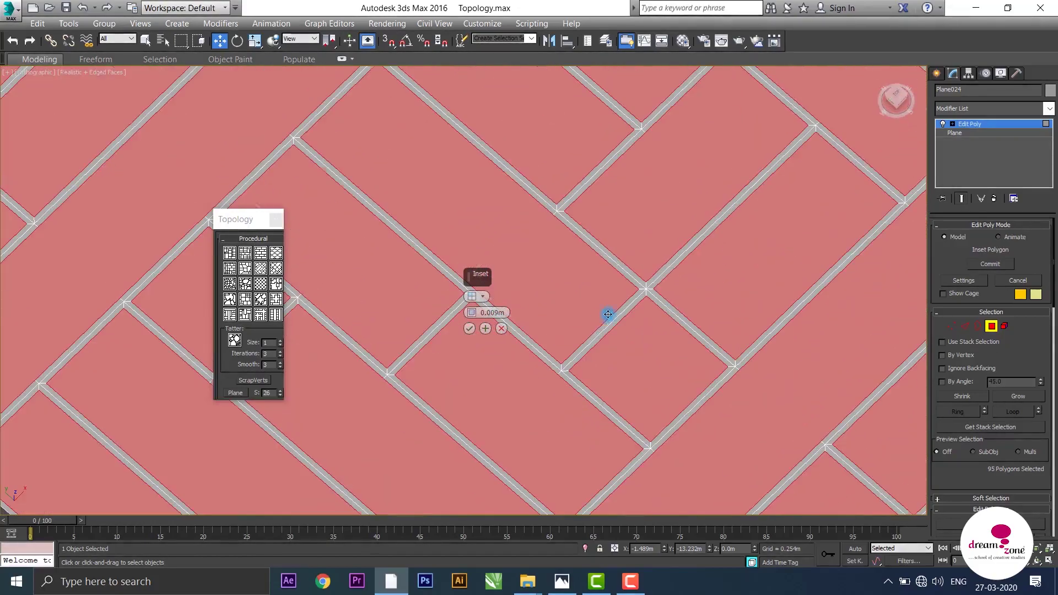
{"action": "left_click_drag", "start_coordinate": [472, 312], "coordinate": [471, 310]}
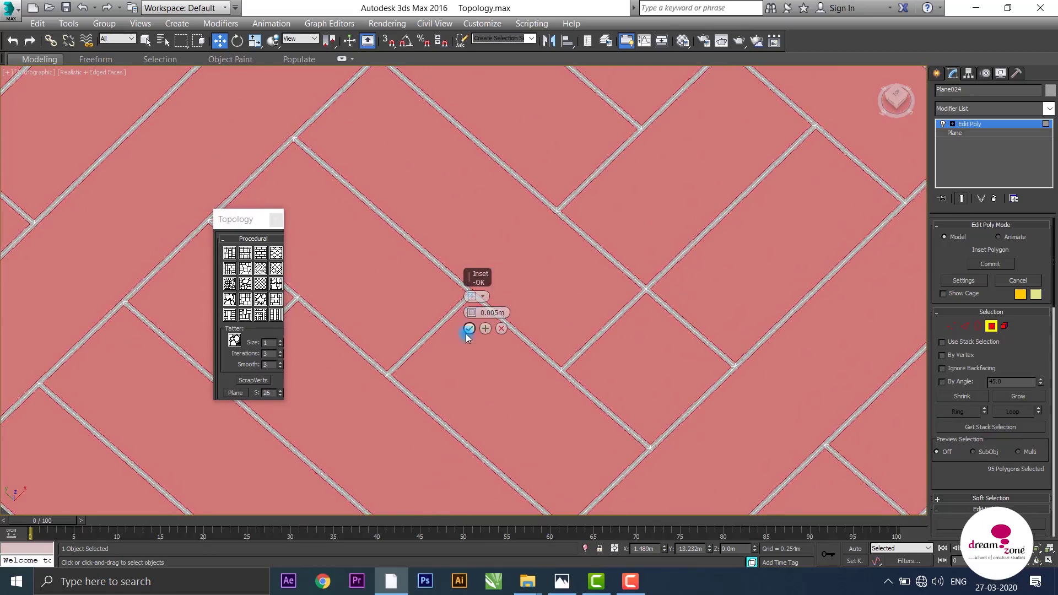
{"action": "mouse_move", "coordinate": [465, 325]}
{"action": "middle_mouse_down", "text": "alt"}
{"action": "mouse_move", "coordinate": [448, 330]}
{"action": "mouse_move", "coordinate": [437, 308]}
{"action": "middle_mouse_up", "text": "alt"}
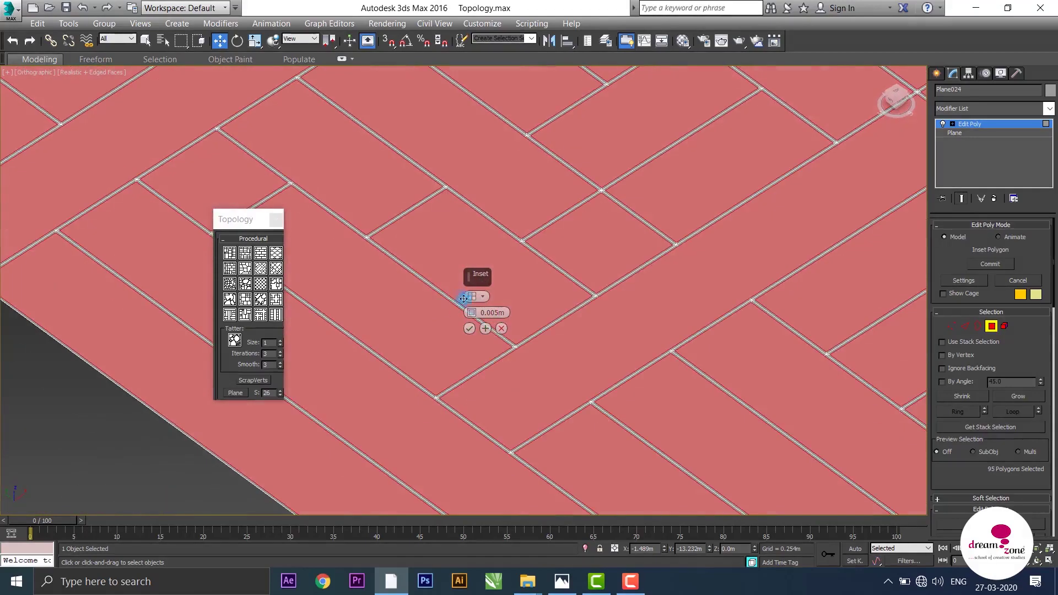
- Confirm the inset, extrude the planks about 0.016m, and clear the selection
{"action": "left_click", "coordinate": [477, 327]}
{"action": "right_click", "coordinate": [472, 331]}
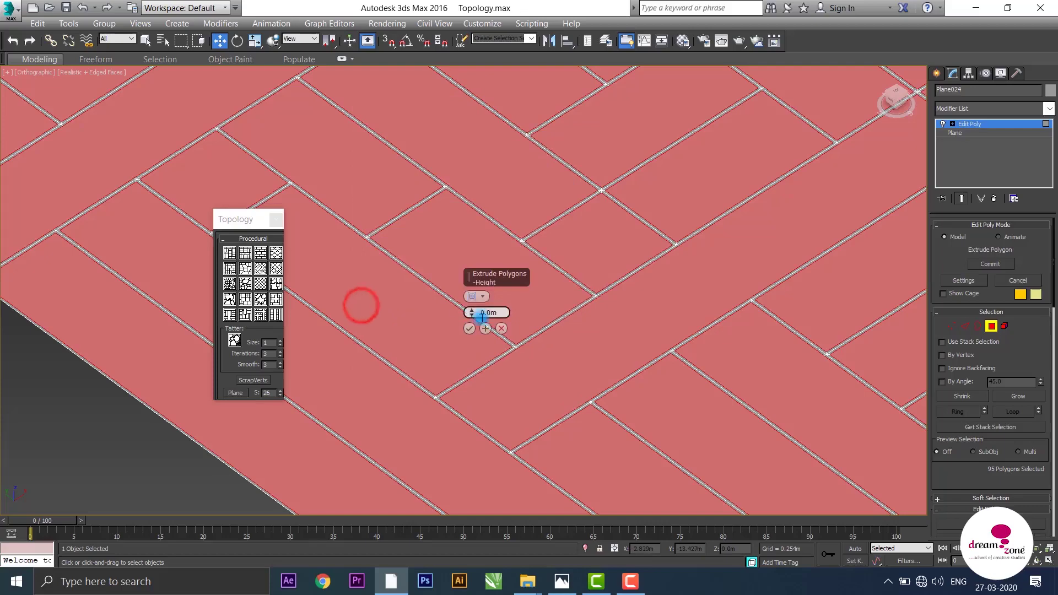
{"action": "left_click_drag", "start_coordinate": [471, 307], "coordinate": [471, 306]}
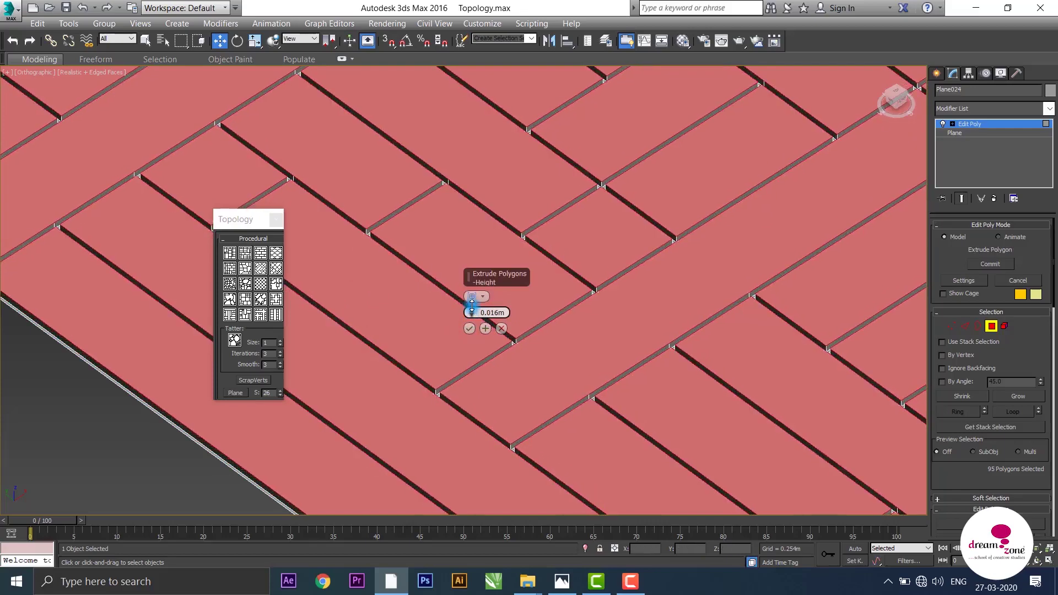
{"action": "left_click", "coordinate": [471, 328]}
{"action": "left_click", "coordinate": [132, 438]}
- Check a plank's thickness by test-moving it, then orbit to inspect the grooved floor
{"action": "scroll", "coordinate": [133, 438], "scroll_direction": "down", "scroll_amount": 5}
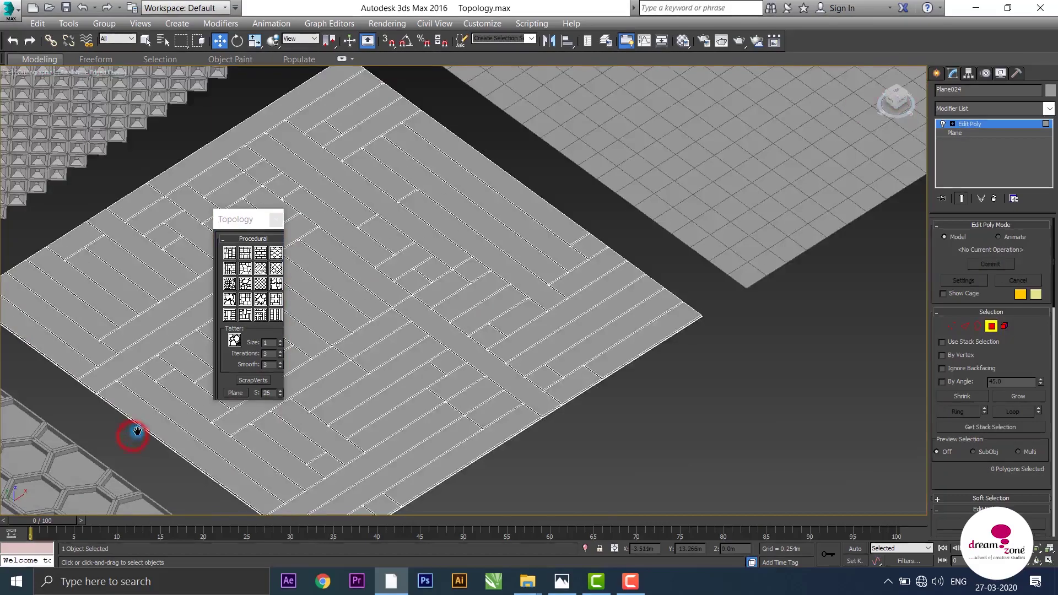
{"action": "mouse_move", "coordinate": [485, 336]}
{"action": "middle_mouse_down", "text": "alt"}
{"action": "mouse_move", "coordinate": [475, 361]}
{"action": "mouse_move", "coordinate": [474, 349]}
{"action": "mouse_move", "coordinate": [614, 319]}
{"action": "mouse_move", "coordinate": [568, 342]}
{"action": "middle_mouse_up", "text": "alt"}
{"action": "left_click", "coordinate": [568, 334]}
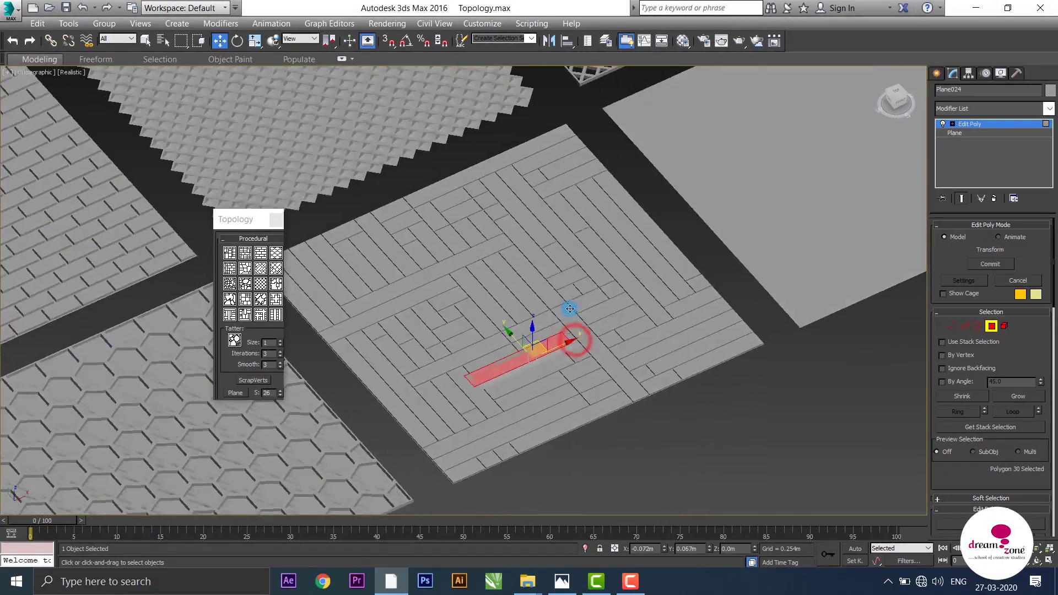
{"action": "left_click_drag", "start_coordinate": [667, 365], "coordinate": [846, 362]}
{"action": "right_click", "coordinate": [785, 414]}
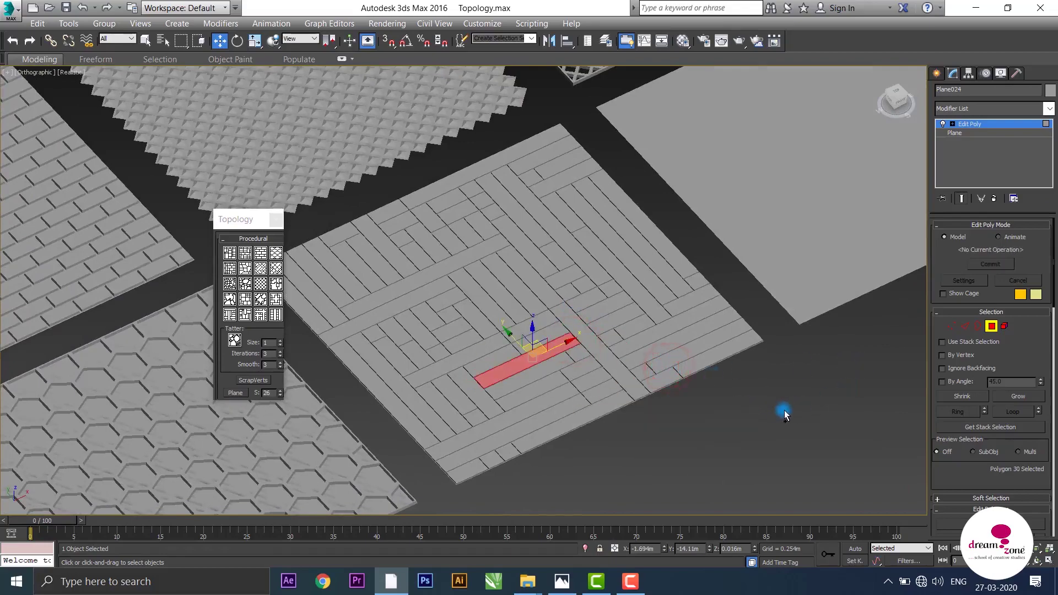
{"action": "left_click", "coordinate": [694, 427]}
{"action": "mouse_move", "coordinate": [646, 423]}
{"action": "middle_mouse_down", "text": "alt"}
{"action": "mouse_move", "coordinate": [649, 408]}
{"action": "mouse_move", "coordinate": [606, 367]}
{"action": "middle_mouse_up", "text": "alt"}
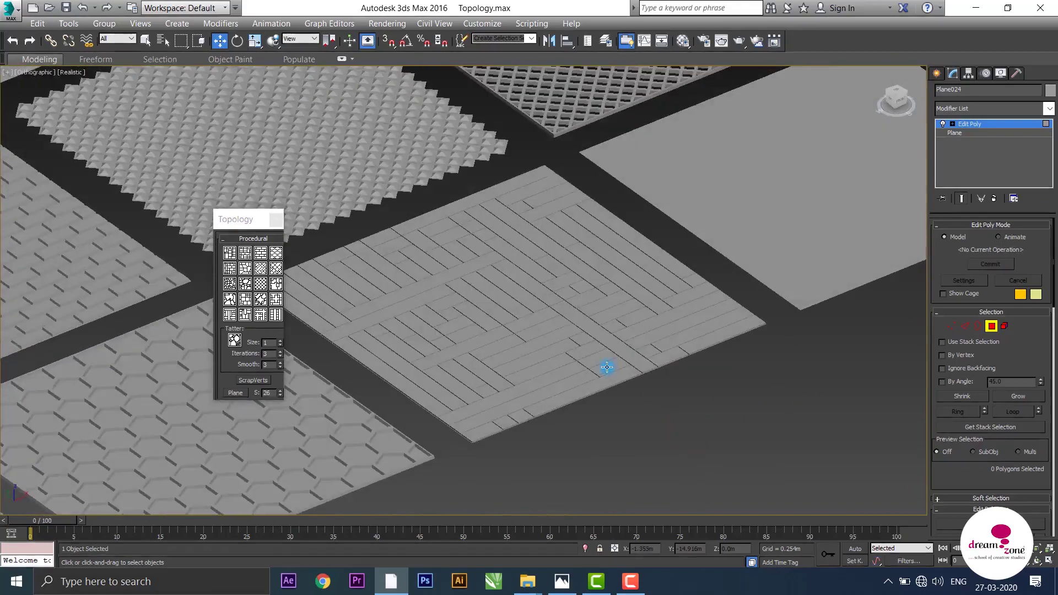
{"action": "scroll", "coordinate": [607, 366], "scroll_direction": "up", "scroll_amount": 5}
{"action": "mouse_move", "coordinate": [621, 293]}
{"action": "middle_mouse_down", "text": "alt"}
{"action": "mouse_move", "coordinate": [609, 359]}
{"action": "mouse_move", "coordinate": [602, 312]}
{"action": "middle_mouse_up", "text": "alt"}
{"action": "scroll", "coordinate": [610, 319], "scroll_direction": "down", "scroll_amount": 3}
{"action": "scroll", "coordinate": [602, 312], "scroll_direction": "down", "scroll_amount": 3}
{"action": "mouse_move", "coordinate": [626, 373]}
{"action": "middle_mouse_down", "text": "alt"}
{"action": "mouse_move", "coordinate": [688, 344]}
{"action": "mouse_move", "coordinate": [644, 307]}
{"action": "mouse_move", "coordinate": [661, 370]}
{"action": "mouse_move", "coordinate": [688, 324]}
{"action": "mouse_move", "coordinate": [561, 359]}
{"action": "mouse_move", "coordinate": [735, 239]}
{"action": "mouse_move", "coordinate": [722, 375]}
{"action": "mouse_move", "coordinate": [706, 323]}
{"action": "mouse_move", "coordinate": [719, 200]}
{"action": "mouse_move", "coordinate": [672, 274]}
{"action": "mouse_move", "coordinate": [685, 238]}
{"action": "middle_mouse_up", "text": "alt"}
{"action": "scroll", "coordinate": [737, 340], "scroll_direction": "up", "scroll_amount": 4}
- Exit Polygon mode, turn on Edged Faces, and select the plain grid plane Plane023
{"action": "middle_click_drag", "start_coordinate": [585, 262], "coordinate": [583, 349], "text": "alt"}
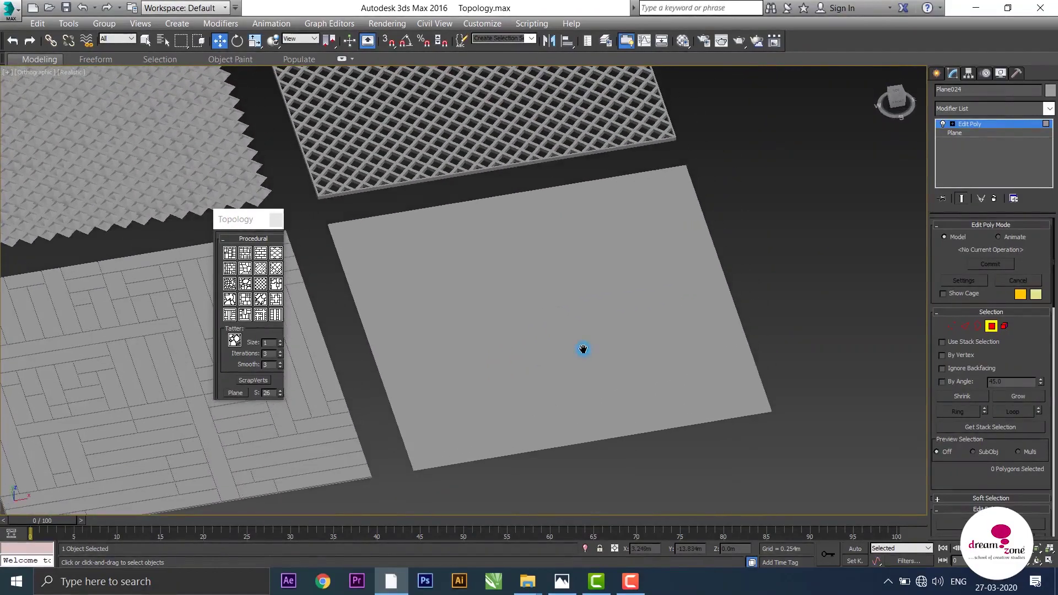
{"action": "left_click", "coordinate": [991, 326]}
{"action": "scroll", "coordinate": [627, 372], "scroll_direction": "down", "scroll_amount": 5}
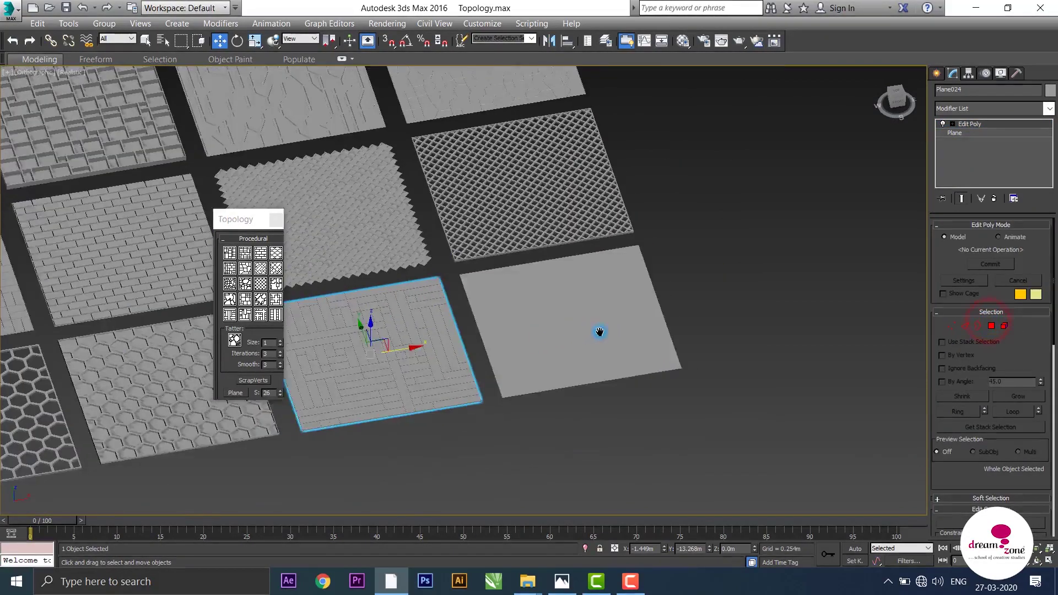
{"action": "scroll", "coordinate": [600, 331], "scroll_direction": "up", "scroll_amount": 2}
{"action": "key", "text": "F4"}
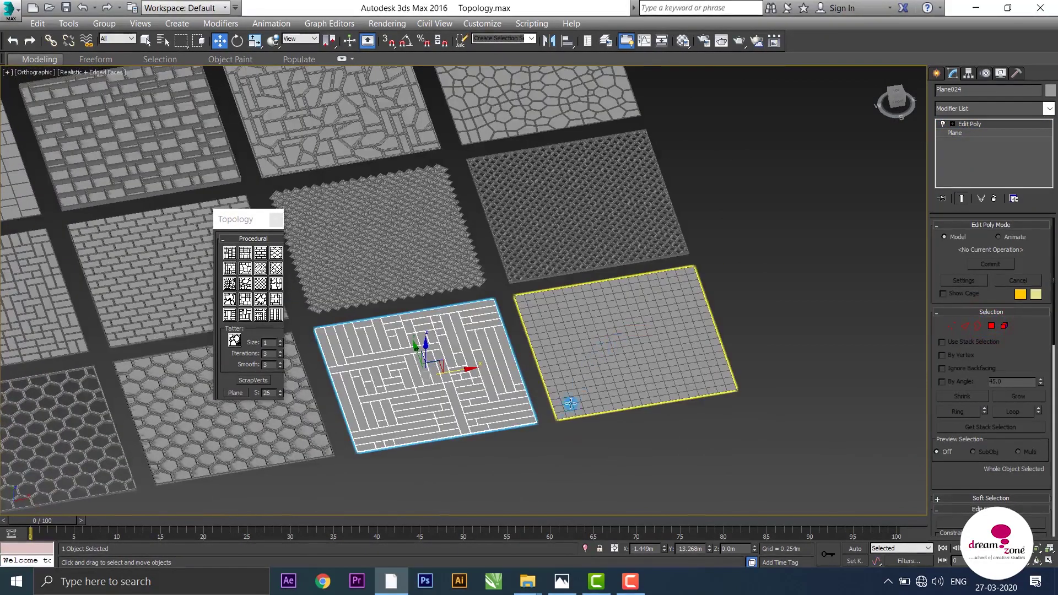
{"action": "left_click", "coordinate": [598, 342]}
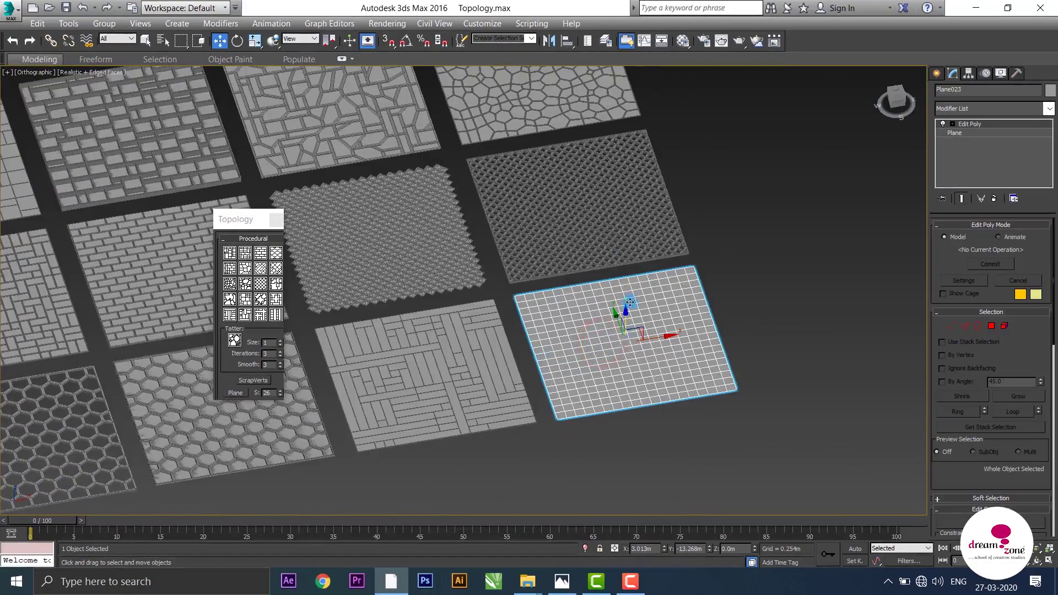
{"action": "scroll", "coordinate": [751, 295], "scroll_direction": "up", "scroll_amount": 2}
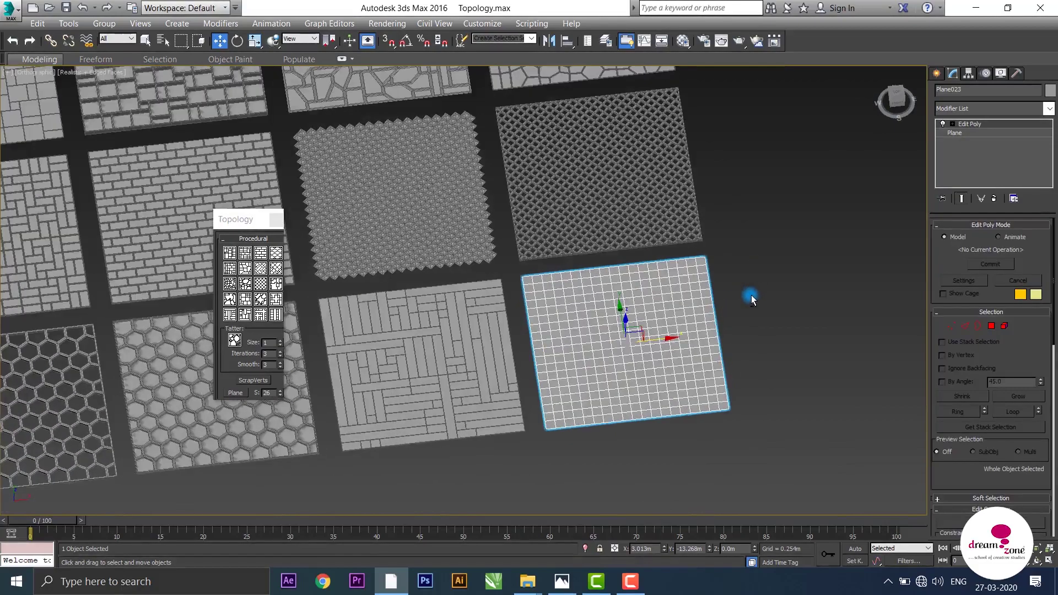
{"action": "scroll", "coordinate": [728, 296], "scroll_direction": "up", "scroll_amount": 2}
{"action": "scroll", "coordinate": [726, 327], "scroll_direction": "down", "scroll_amount": 3}
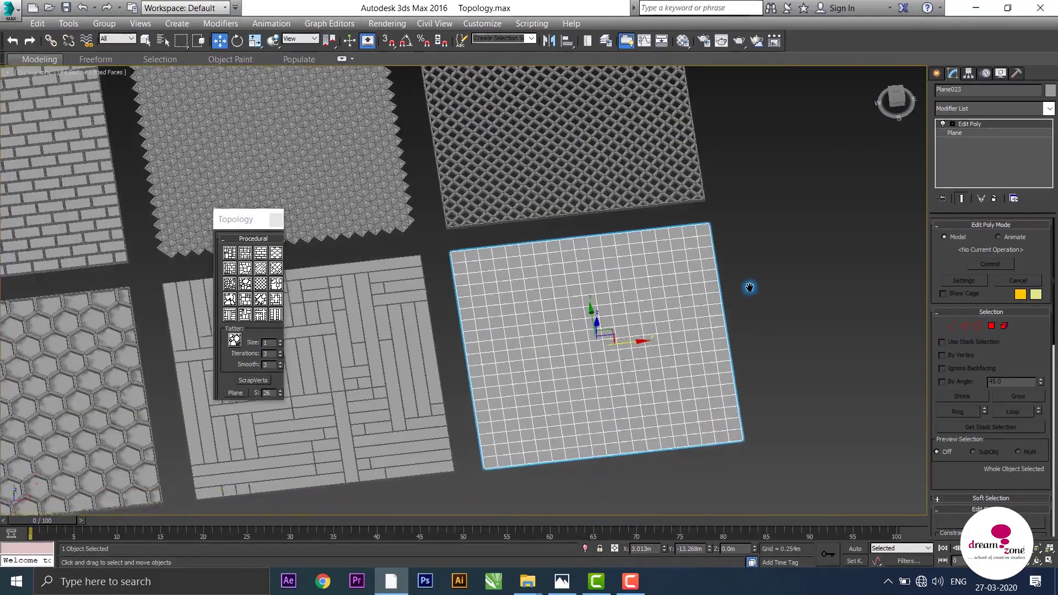
- Apply the Holer topology to Plane023 and view its hole faces in Polygon mode
{"action": "left_click", "coordinate": [244, 284]}
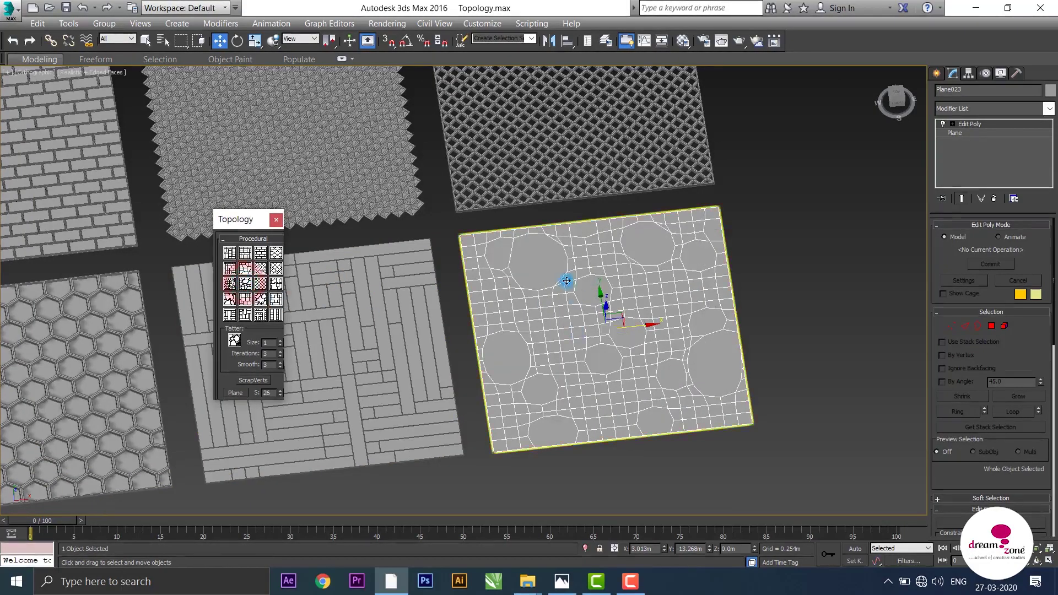
{"action": "mouse_move", "coordinate": [566, 284]}
{"action": "middle_mouse_down", "text": "alt"}
{"action": "mouse_move", "coordinate": [564, 327]}
{"action": "mouse_move", "coordinate": [559, 314]}
{"action": "middle_mouse_up", "text": "alt"}
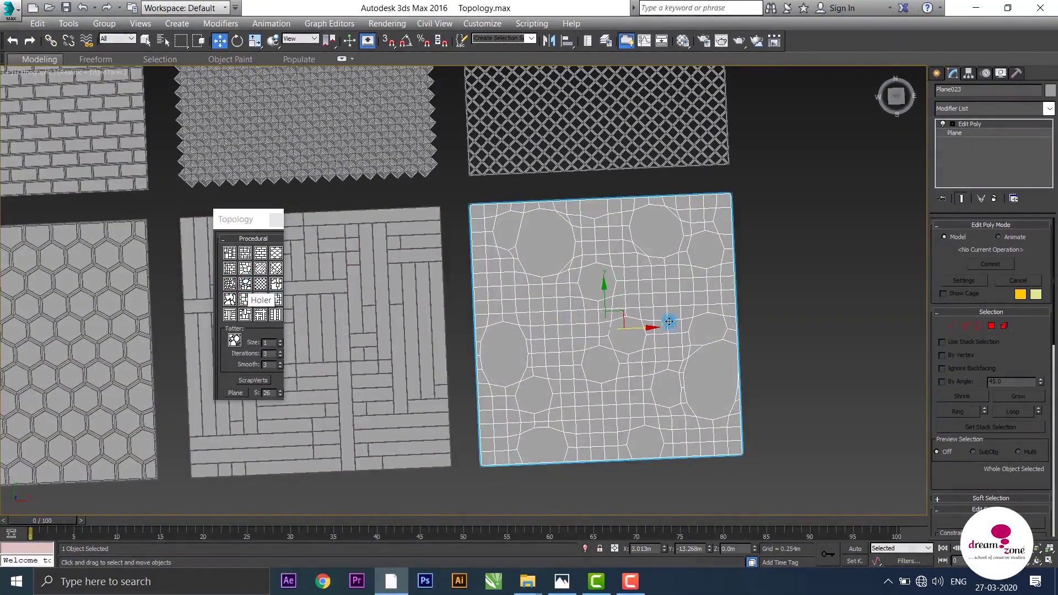
{"action": "left_click", "coordinate": [986, 325]}
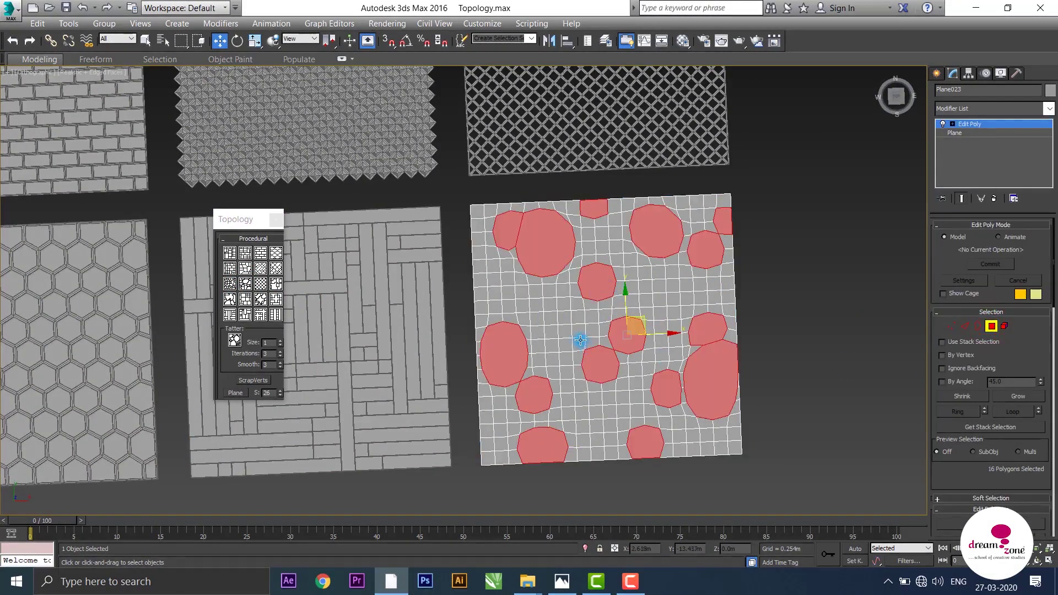
- Clear the hole selection and try several random Tatter patterns, then undo them
{"action": "left_click_drag", "start_coordinate": [252, 342], "coordinate": [251, 336]}
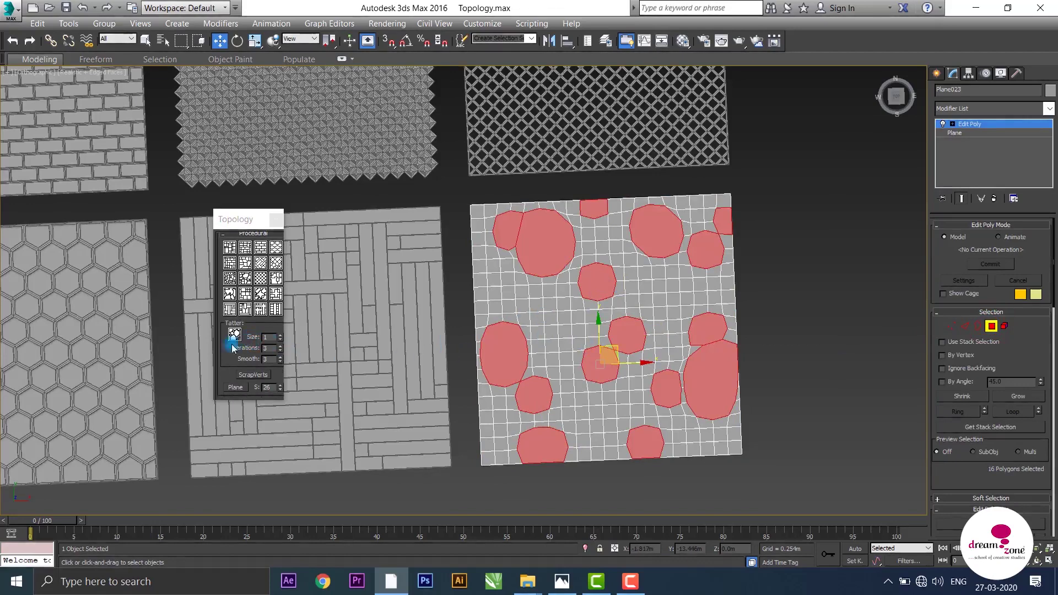
{"action": "left_click", "coordinate": [883, 354]}
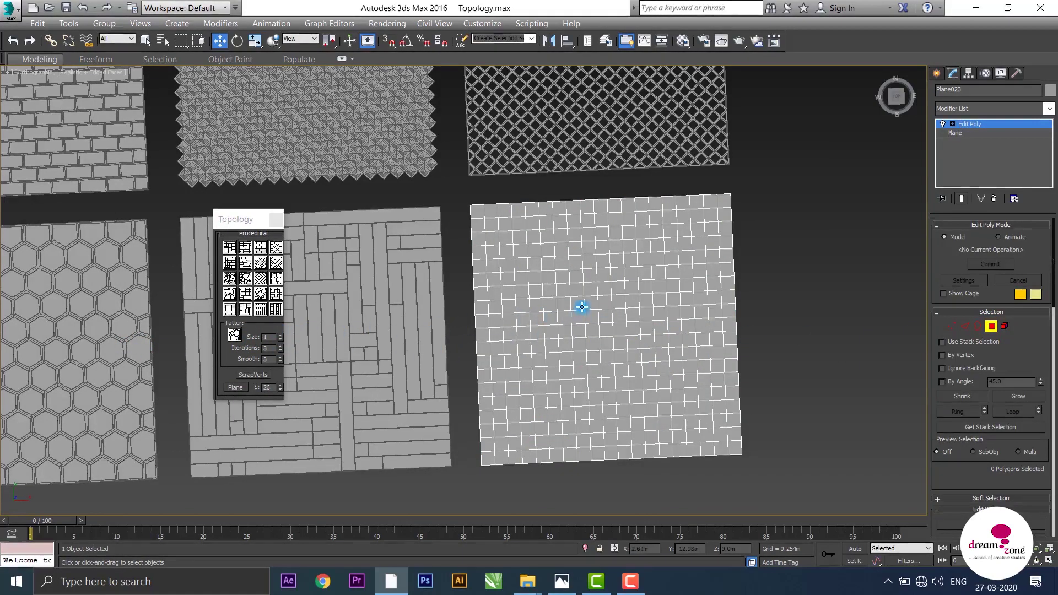
{"action": "left_click", "coordinate": [234, 334]}
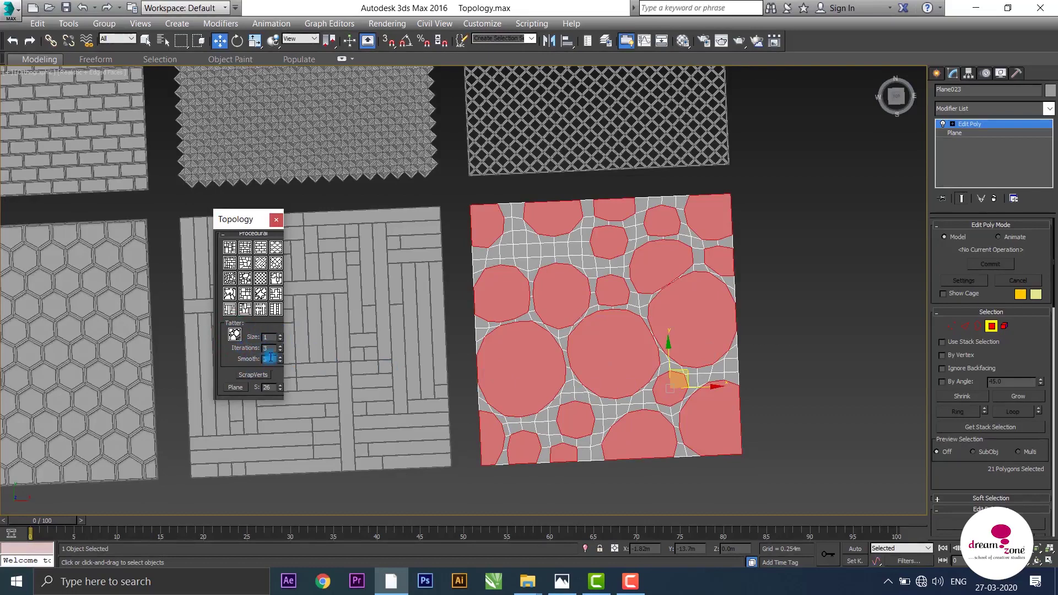
{"action": "left_click", "coordinate": [281, 381]}
{"action": "left_click", "coordinate": [234, 335]}
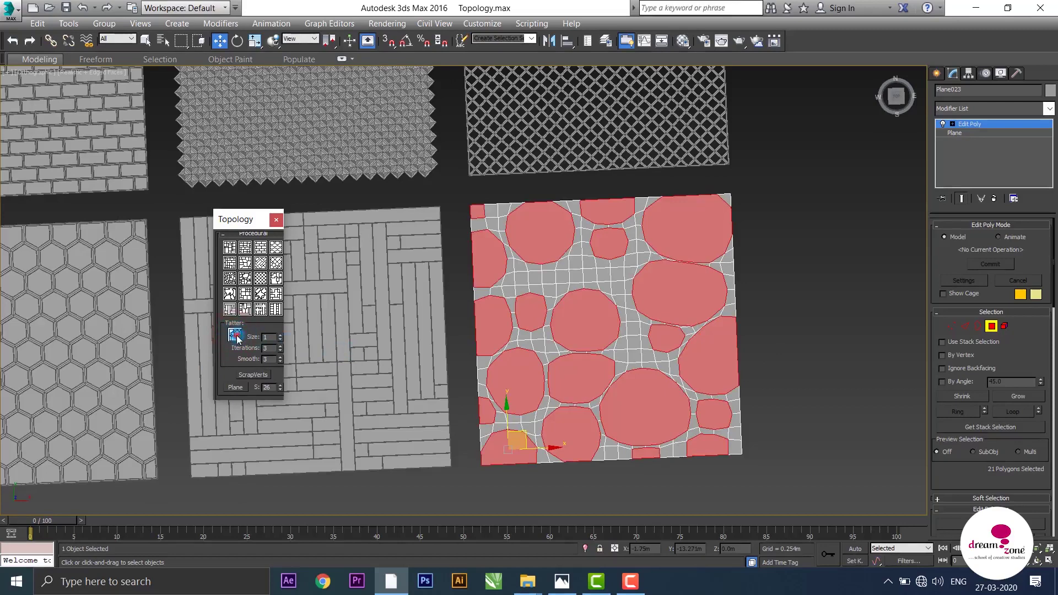
{"action": "left_click", "coordinate": [235, 335]}
{"action": "key", "text": "ctrl+z"}
{"action": "type", "text": "4"}
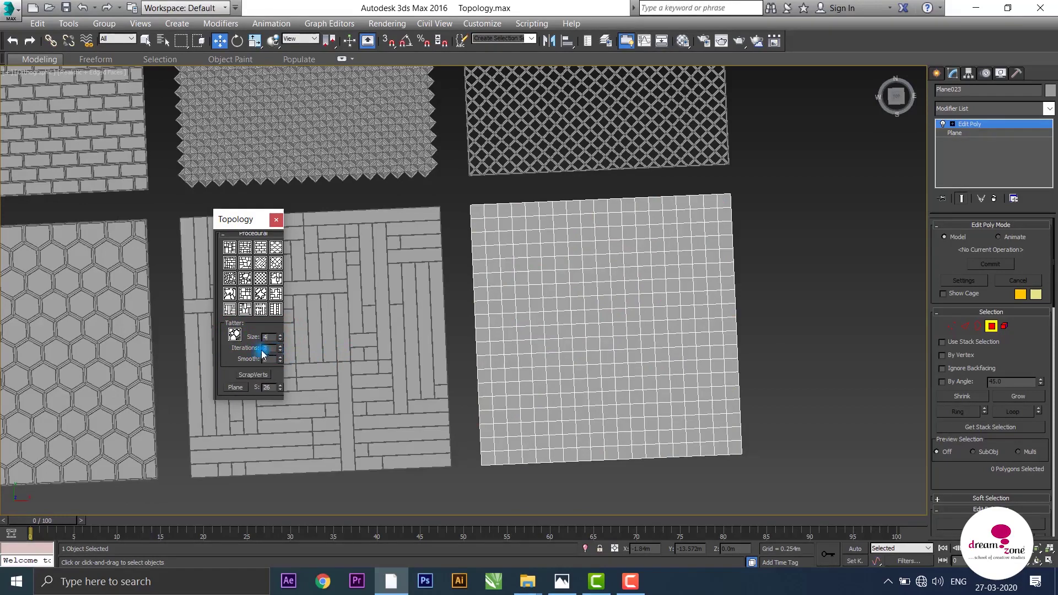
- Try Tatter with fewer iterations and a smaller size
{"action": "left_click", "coordinate": [281, 351]}
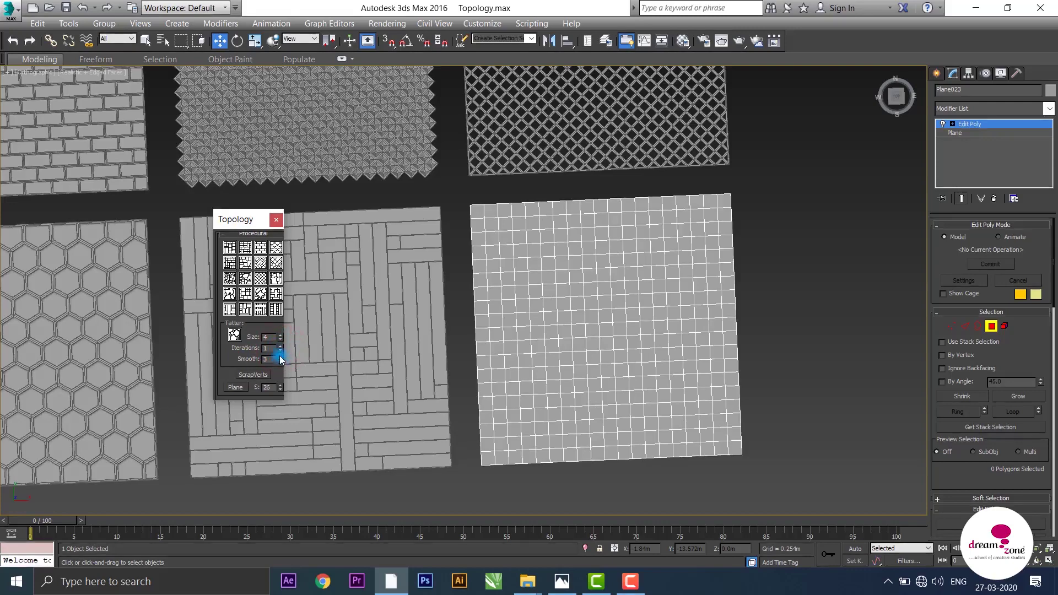
{"action": "left_click", "coordinate": [240, 337]}
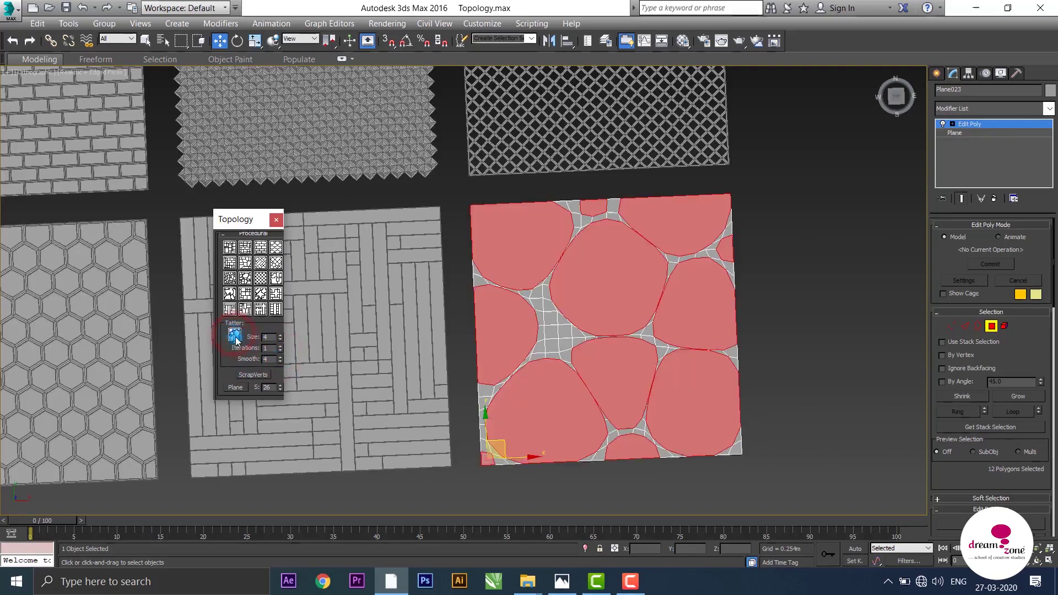
{"action": "left_click", "coordinate": [280, 361]}
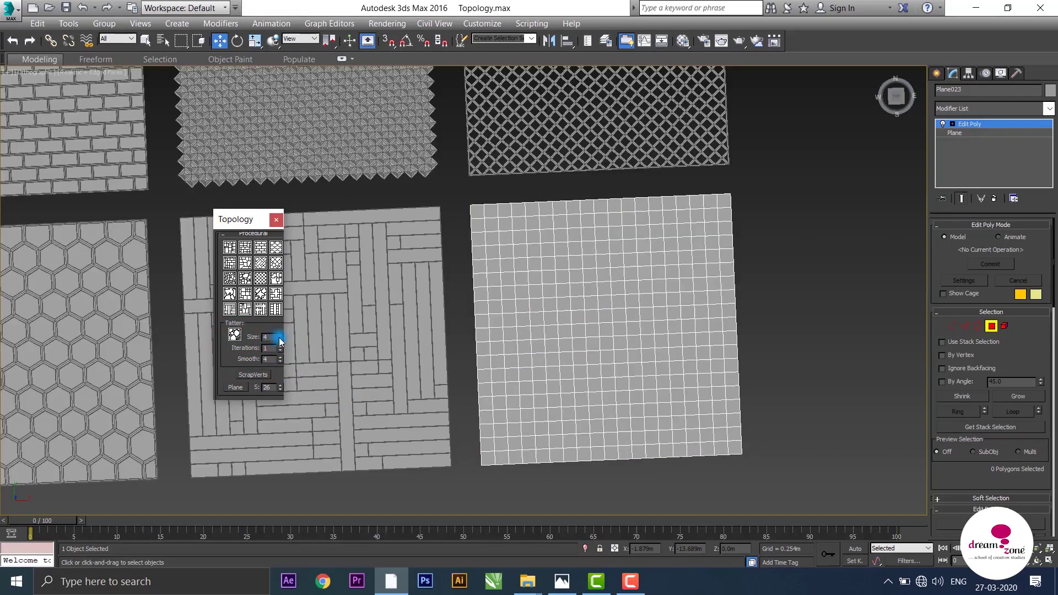
{"action": "left_click", "coordinate": [233, 335]}
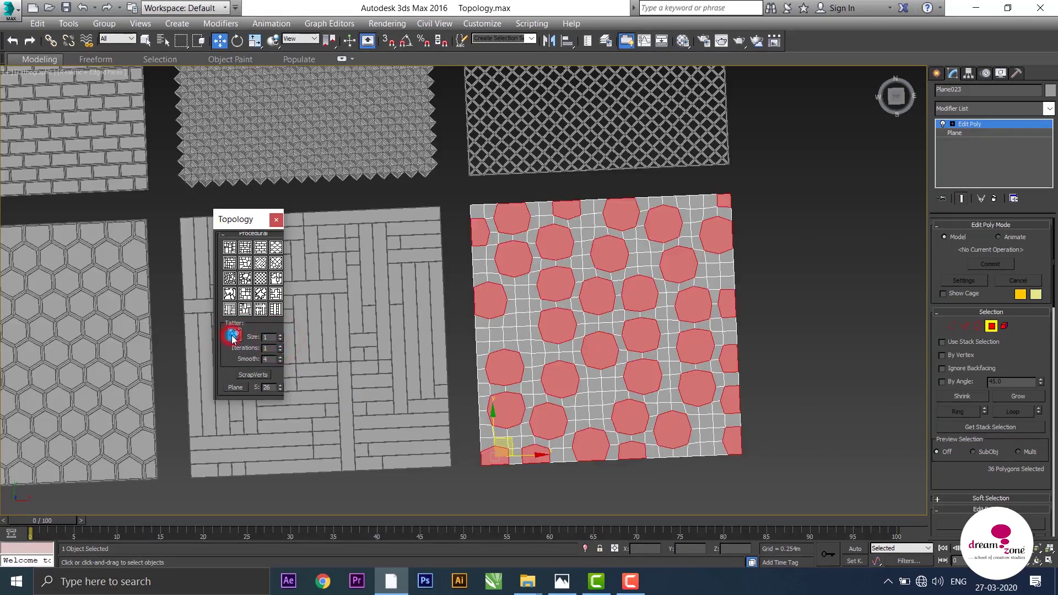
{"action": "mouse_move", "coordinate": [597, 339]}
{"action": "middle_mouse_down", "text": "alt"}
{"action": "mouse_move", "coordinate": [596, 309]}
{"action": "mouse_move", "coordinate": [589, 344]}
{"action": "mouse_move", "coordinate": [602, 350]}
{"action": "mouse_move", "coordinate": [599, 335]}
{"action": "middle_mouse_up", "text": "alt"}
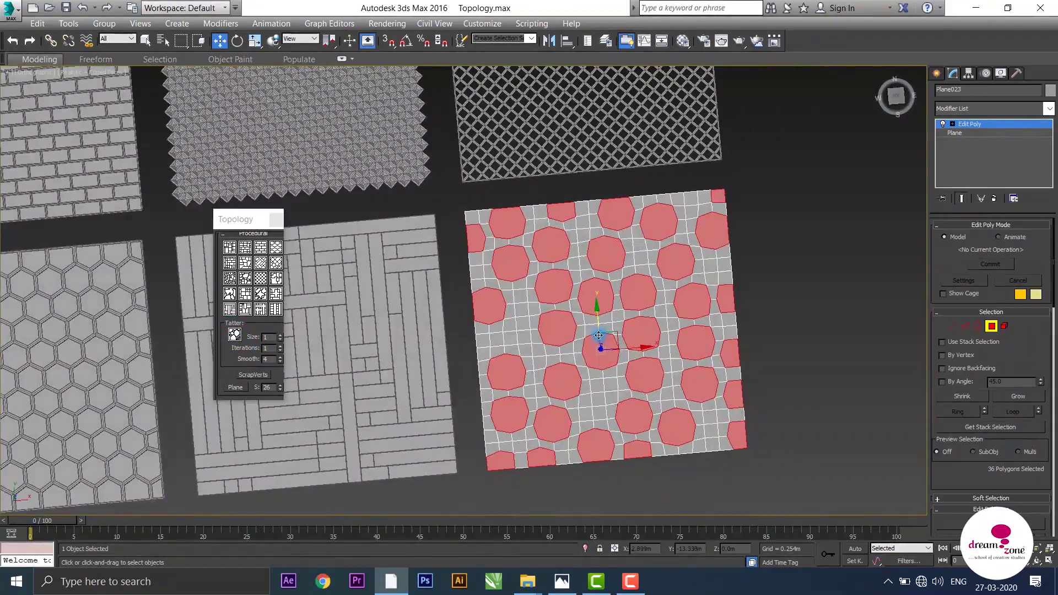
- Apply Tatter to the grid plane at Size 2, Iterations 2, Smooth 3
{"action": "left_click", "coordinate": [280, 334]}
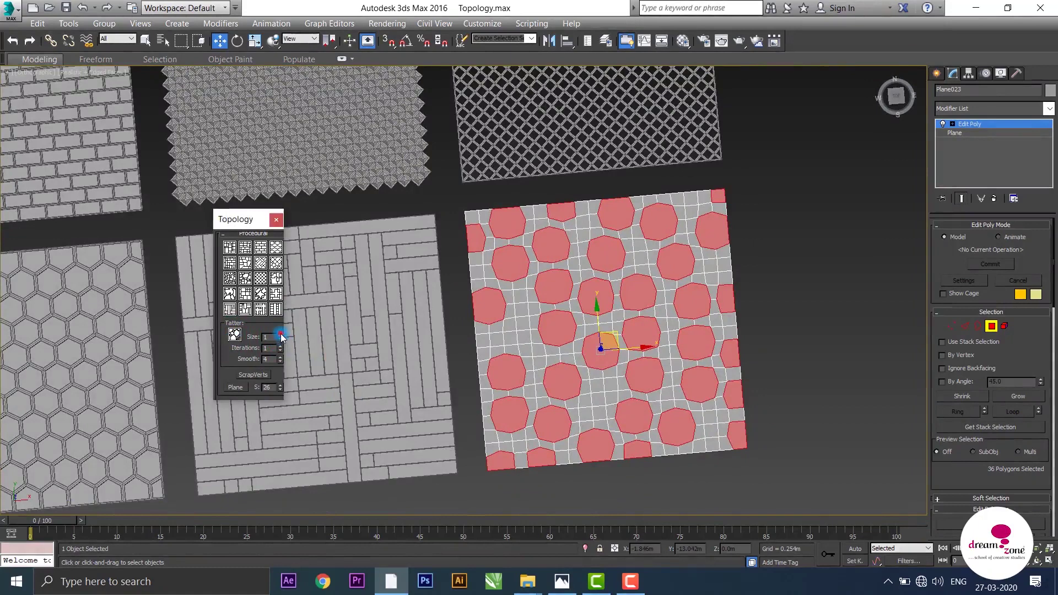
{"action": "left_click", "coordinate": [391, 377]}
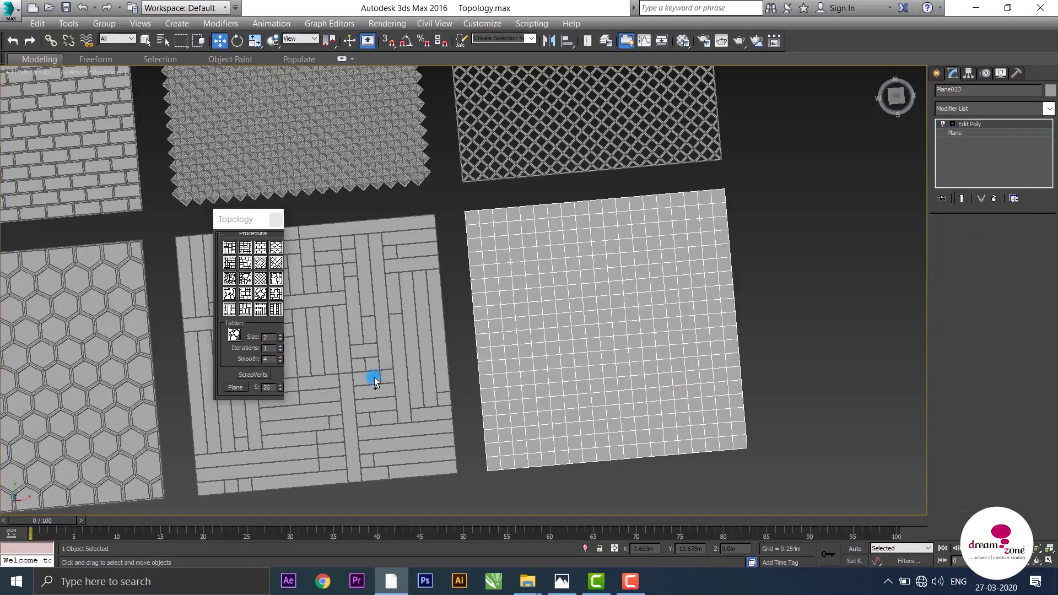
{"action": "left_click", "coordinate": [606, 308]}
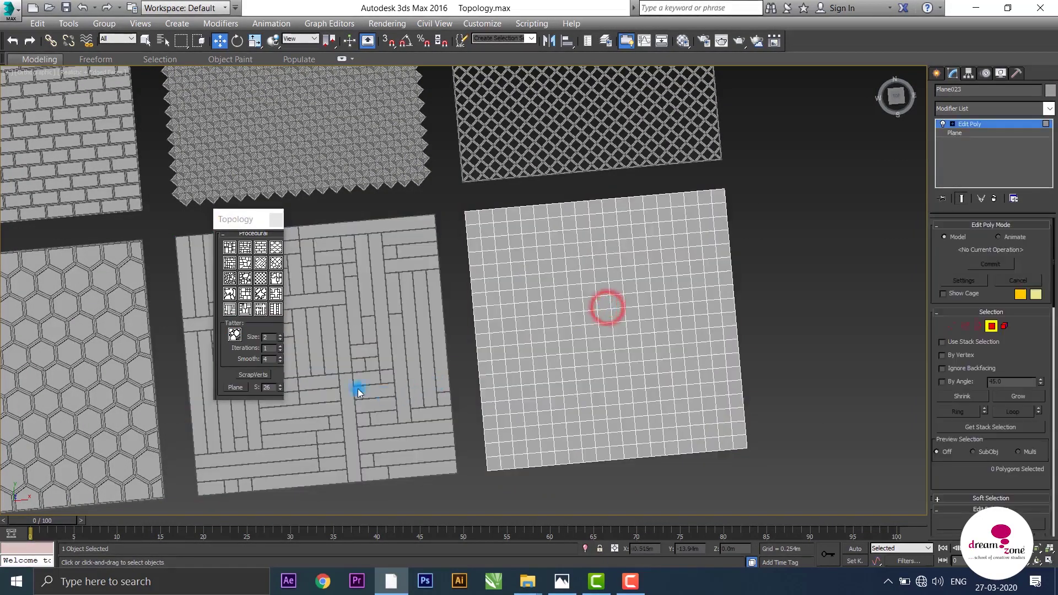
{"action": "left_click", "coordinate": [280, 345]}
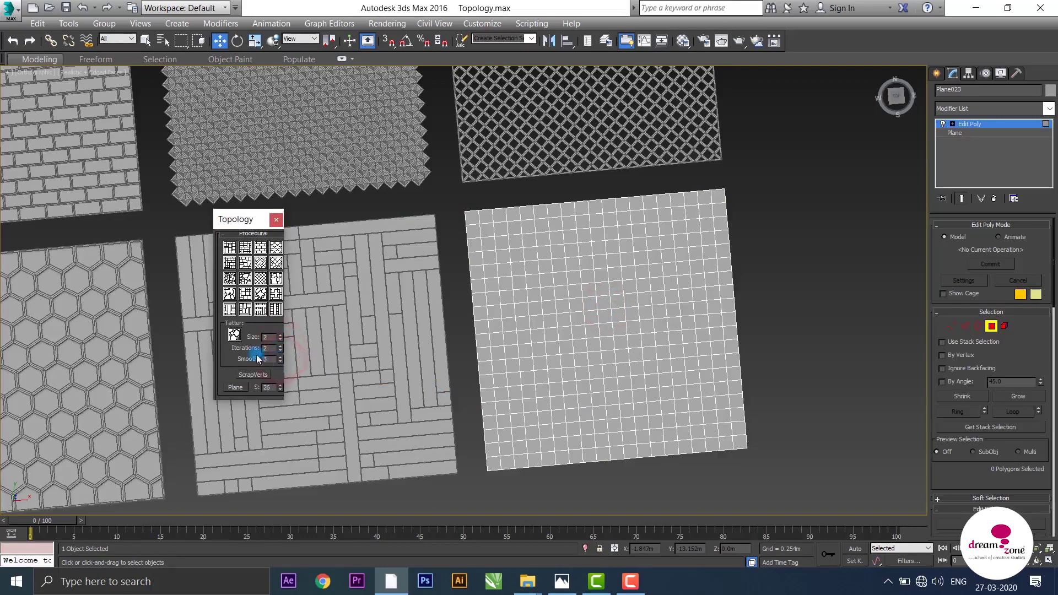
{"action": "left_click", "coordinate": [234, 335]}
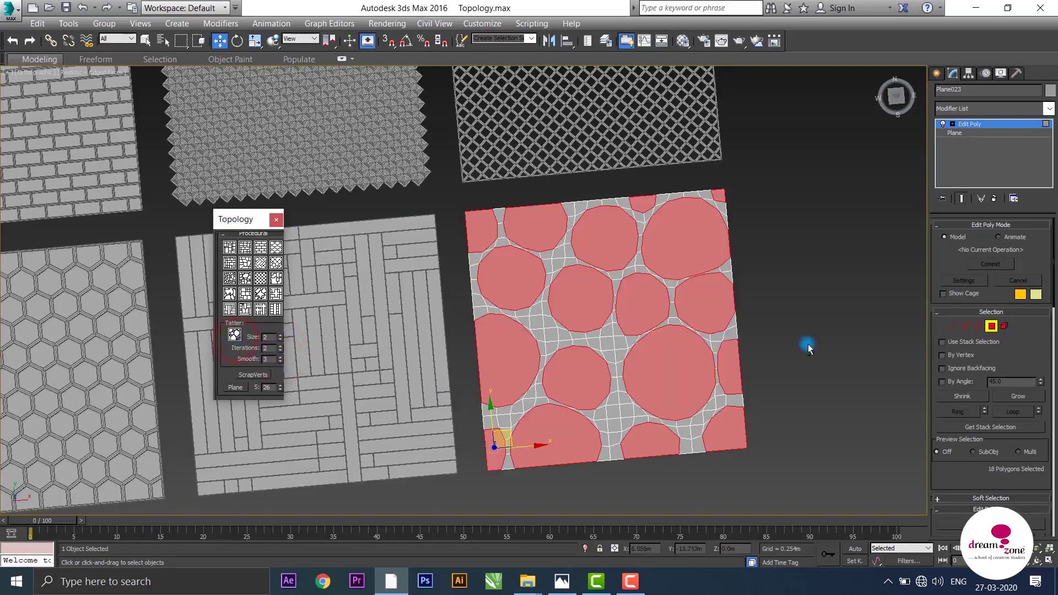
{"action": "mouse_move", "coordinate": [808, 343]}
{"action": "middle_mouse_down", "text": "alt"}
{"action": "mouse_move", "coordinate": [792, 368]}
{"action": "mouse_move", "coordinate": [793, 333]}
{"action": "mouse_move", "coordinate": [797, 342]}
{"action": "middle_mouse_up", "text": "alt"}
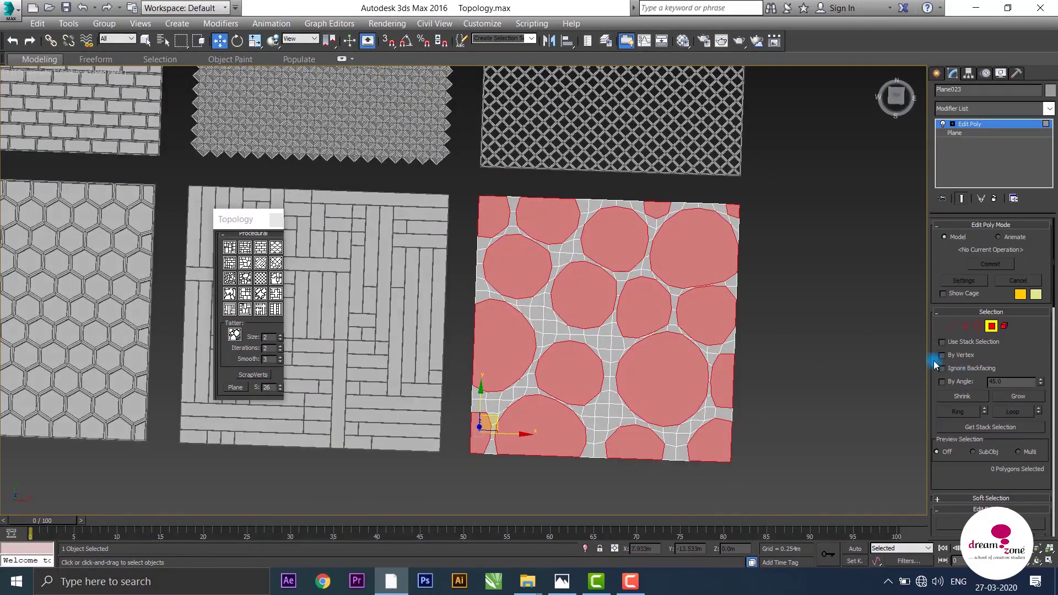
- Delete the selected Tatter patches and exit Polygon mode on the holed plane
{"action": "key", "text": "Delete"}
{"action": "scroll", "coordinate": [760, 298], "scroll_direction": "down", "scroll_amount": 3}
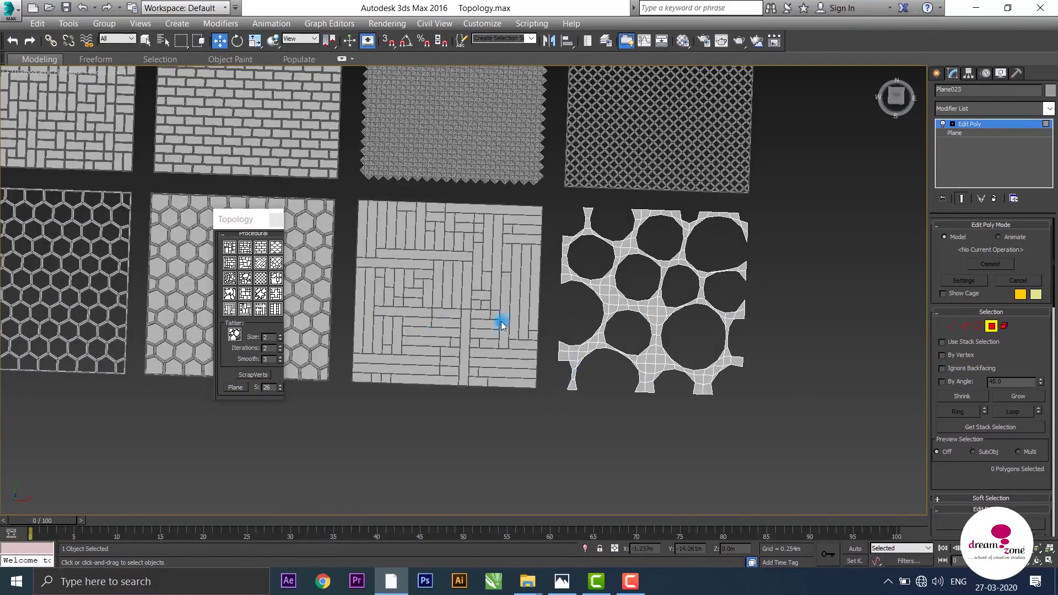
{"action": "mouse_move", "coordinate": [540, 361]}
{"action": "middle_mouse_down", "text": "alt"}
{"action": "mouse_move", "coordinate": [566, 349]}
{"action": "mouse_move", "coordinate": [565, 330]}
{"action": "middle_mouse_up", "text": "alt"}
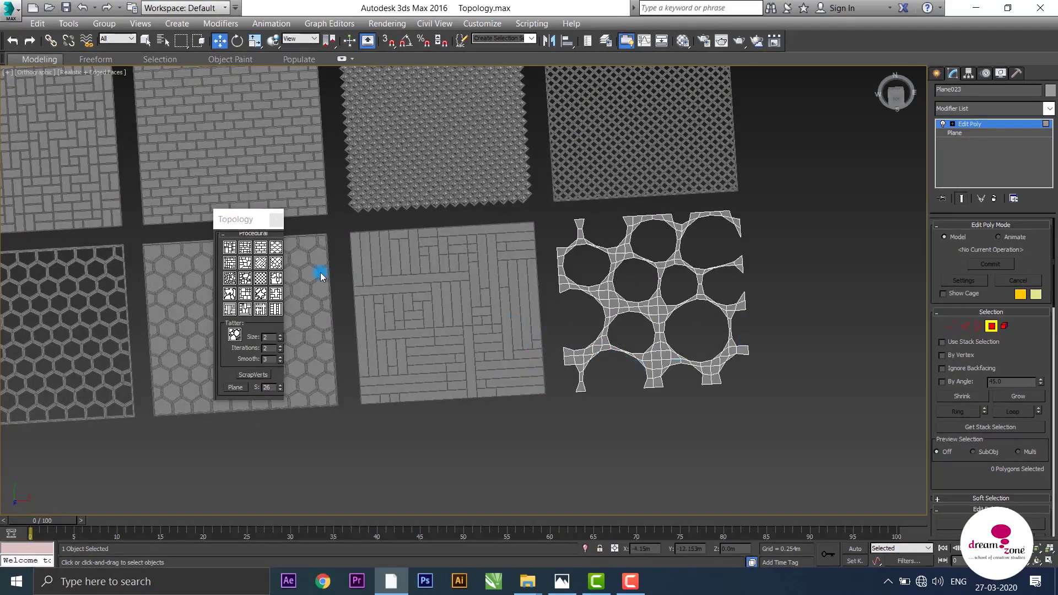
{"action": "left_click", "coordinate": [991, 327]}
{"action": "middle_click_drag", "start_coordinate": [794, 352], "coordinate": [780, 305], "text": "alt"}
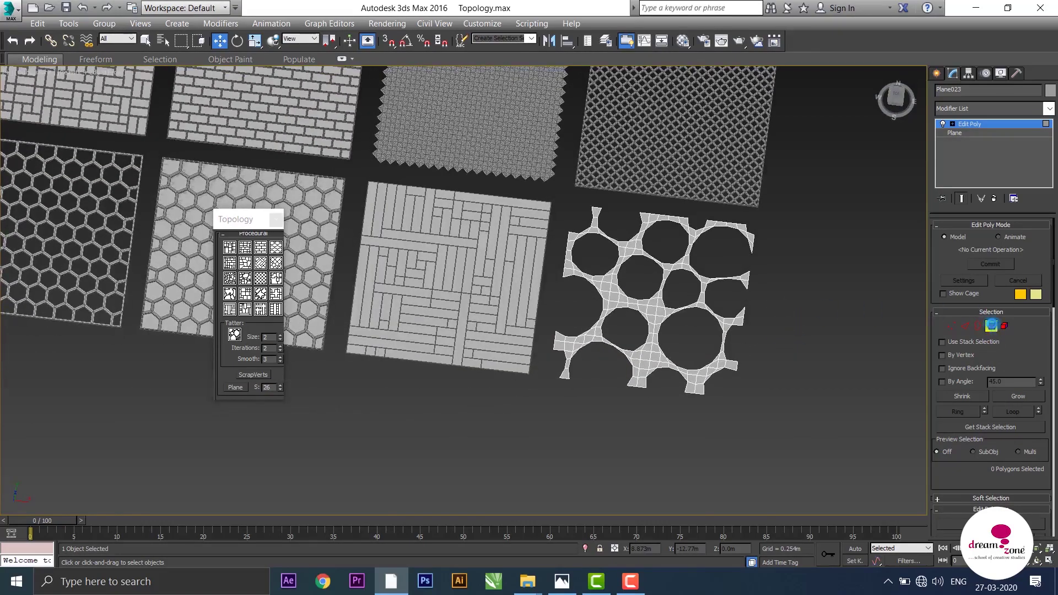
{"action": "left_click", "coordinate": [990, 325]}
{"action": "mouse_move", "coordinate": [775, 336]}
{"action": "middle_mouse_down", "text": "alt"}
{"action": "mouse_move", "coordinate": [799, 351]}
{"action": "mouse_move", "coordinate": [746, 264]}
{"action": "middle_mouse_up", "text": "alt"}
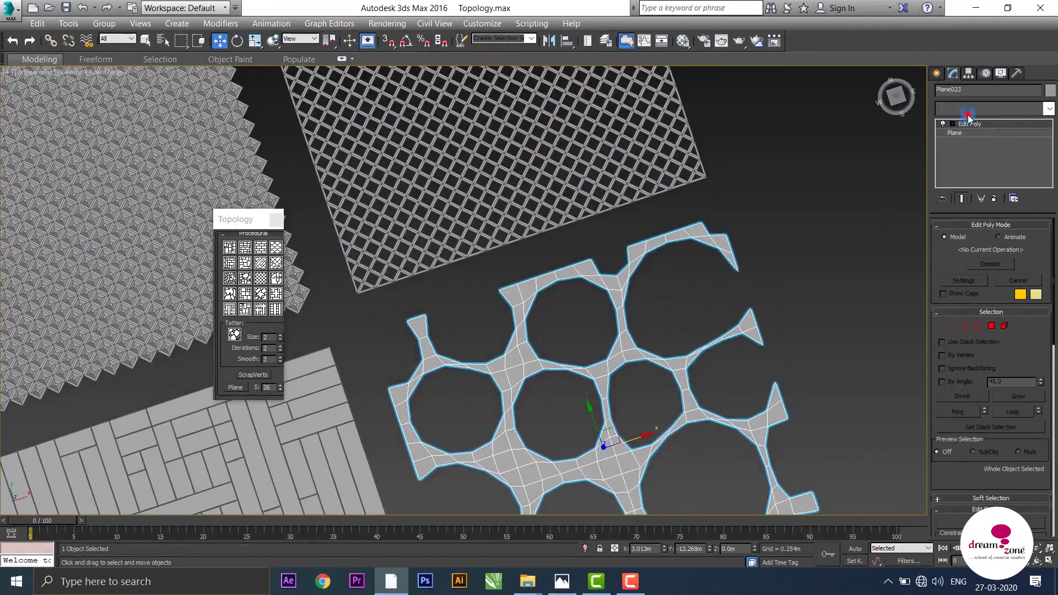
- Add a Shell modifier (0.045m inner amount) to the holed plane
{"action": "left_click", "coordinate": [967, 114]}
{"action": "type", "text": "s"}
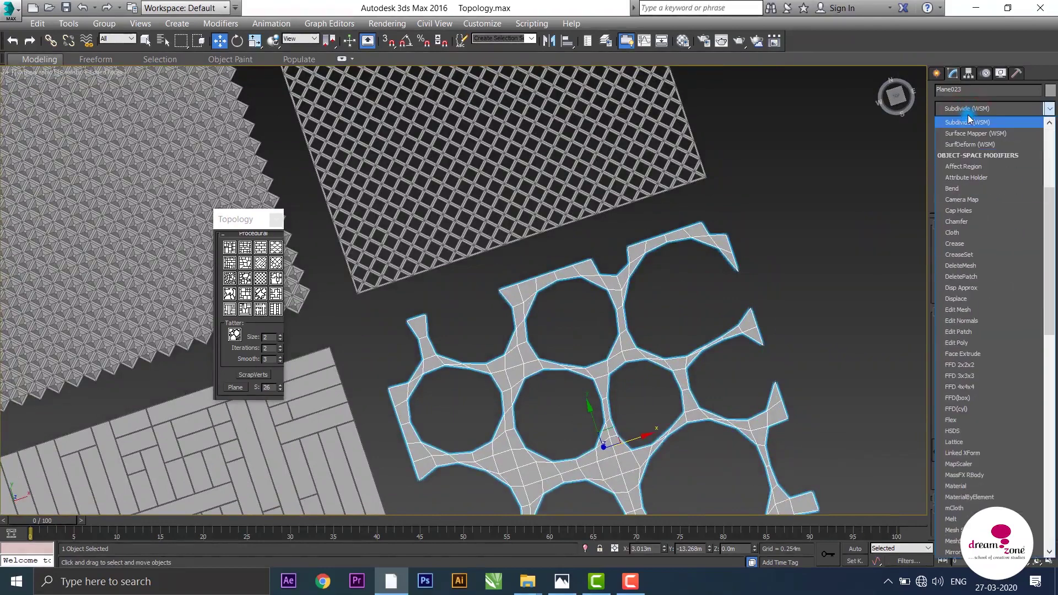
{"action": "type", "text": "hell"}
{"action": "left_click", "coordinate": [968, 175]}
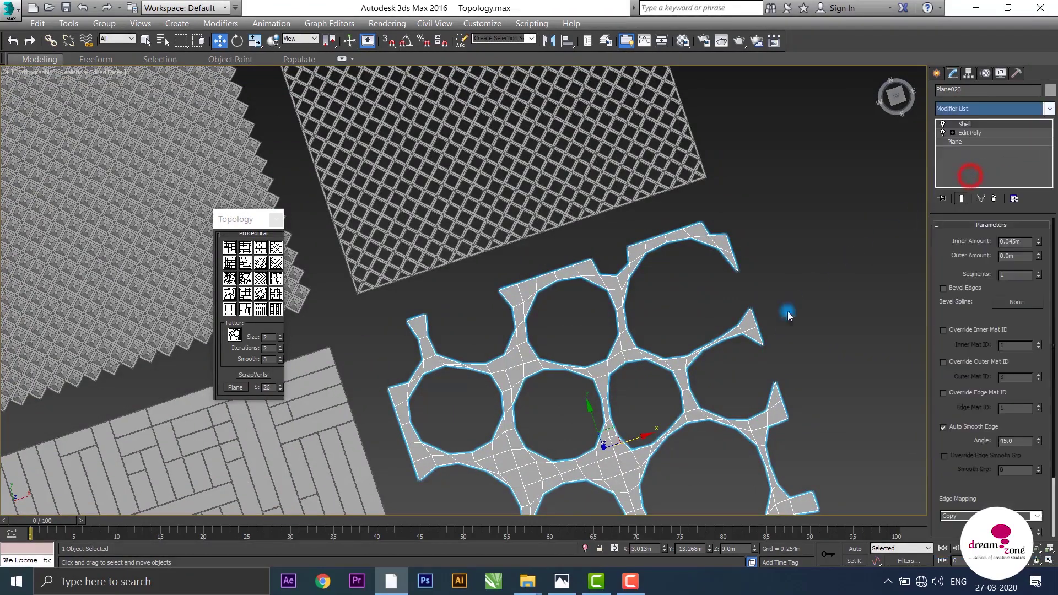
{"action": "mouse_move", "coordinate": [788, 311]}
{"action": "middle_mouse_down", "text": "alt"}
{"action": "mouse_move", "coordinate": [772, 260]}
{"action": "mouse_move", "coordinate": [756, 340]}
{"action": "mouse_move", "coordinate": [739, 342]}
{"action": "middle_mouse_up", "text": "alt"}
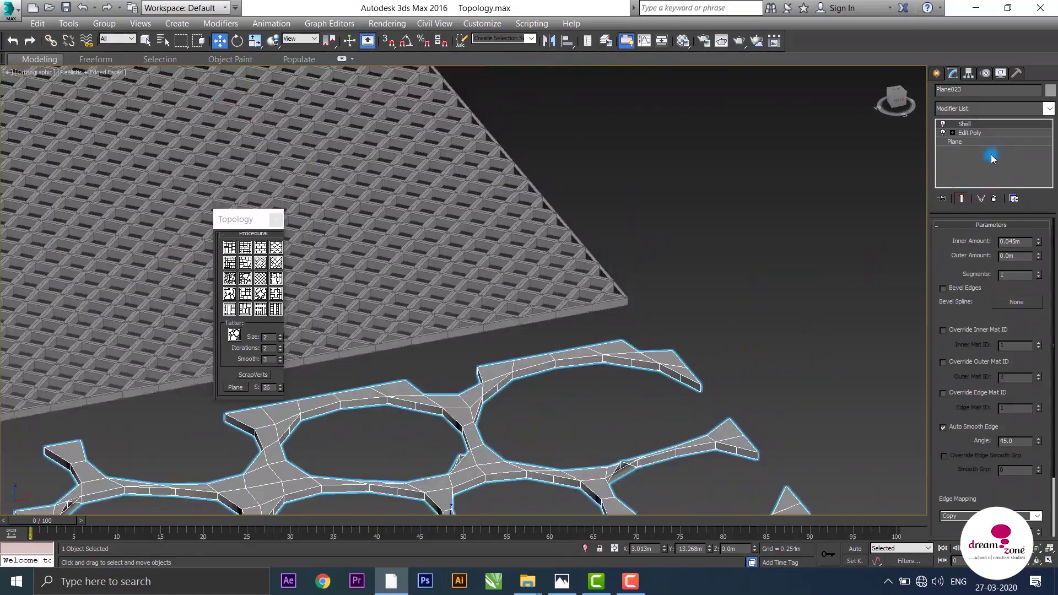
- Add TurboSmooth on top of the Shell and view the smoothed panel from above
{"action": "left_click", "coordinate": [985, 110]}
{"action": "type", "text": "t"}
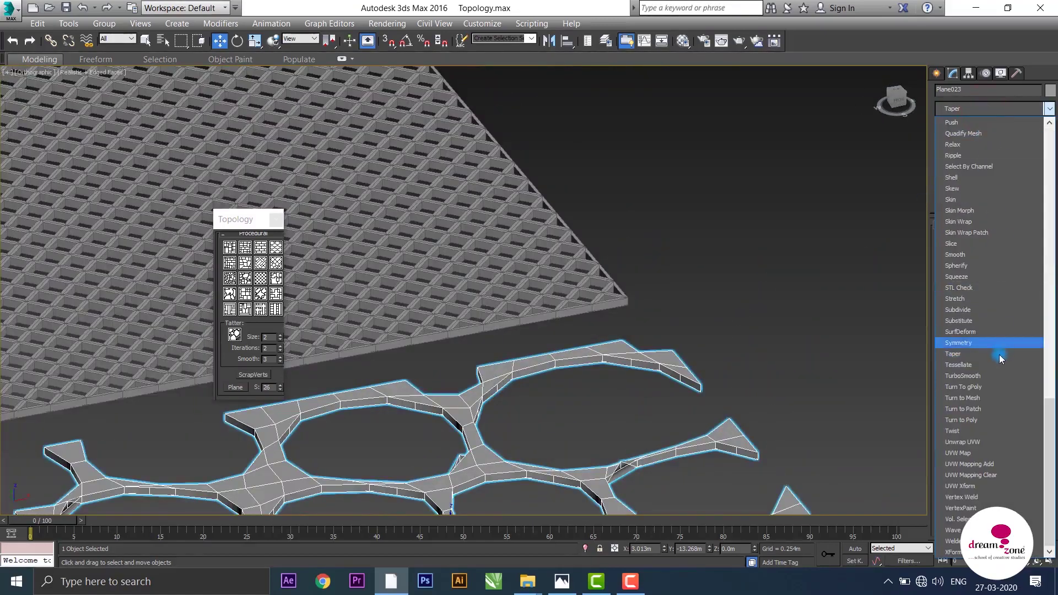
{"action": "left_click", "coordinate": [976, 379]}
{"action": "scroll", "coordinate": [738, 323], "scroll_direction": "down", "scroll_amount": 3}
{"action": "scroll", "coordinate": [762, 283], "scroll_direction": "down", "scroll_amount": 2}
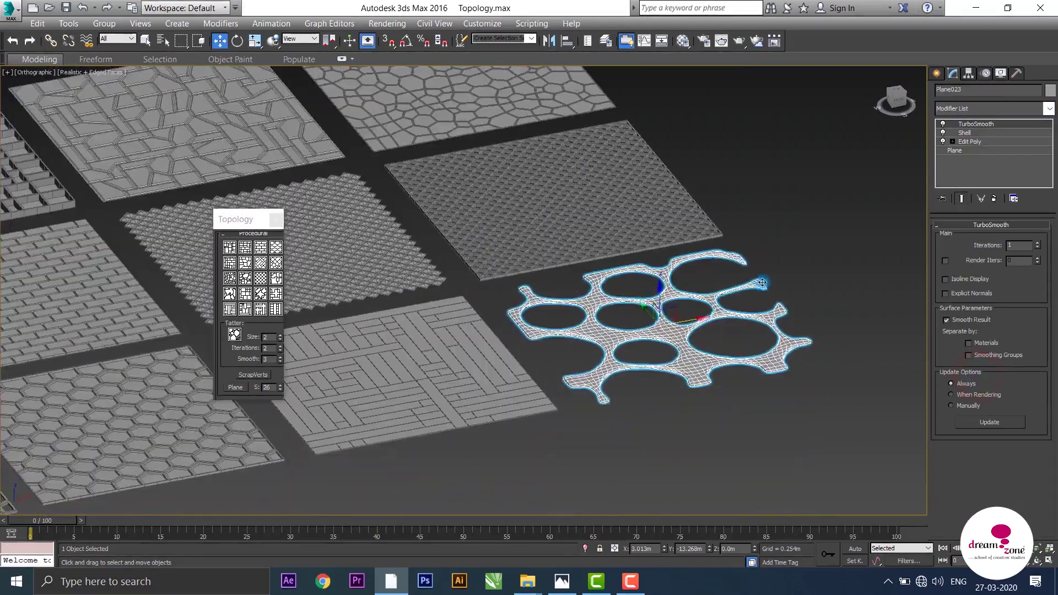
{"action": "mouse_move", "coordinate": [785, 240]}
{"action": "middle_mouse_down", "text": "alt"}
{"action": "mouse_move", "coordinate": [768, 314]}
{"action": "mouse_move", "coordinate": [752, 243]}
{"action": "middle_mouse_up", "text": "alt"}
{"action": "scroll", "coordinate": [807, 256], "scroll_direction": "up", "scroll_amount": 3}
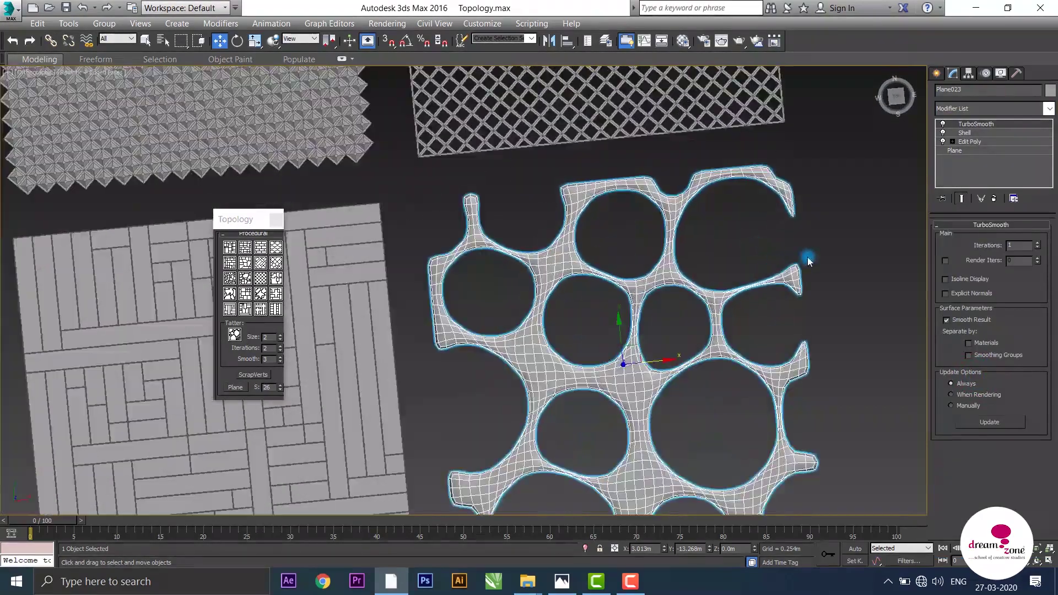
- Deselect the smoothed panel, then orbit and pan across the tile gallery
{"action": "left_click", "coordinate": [883, 272]}
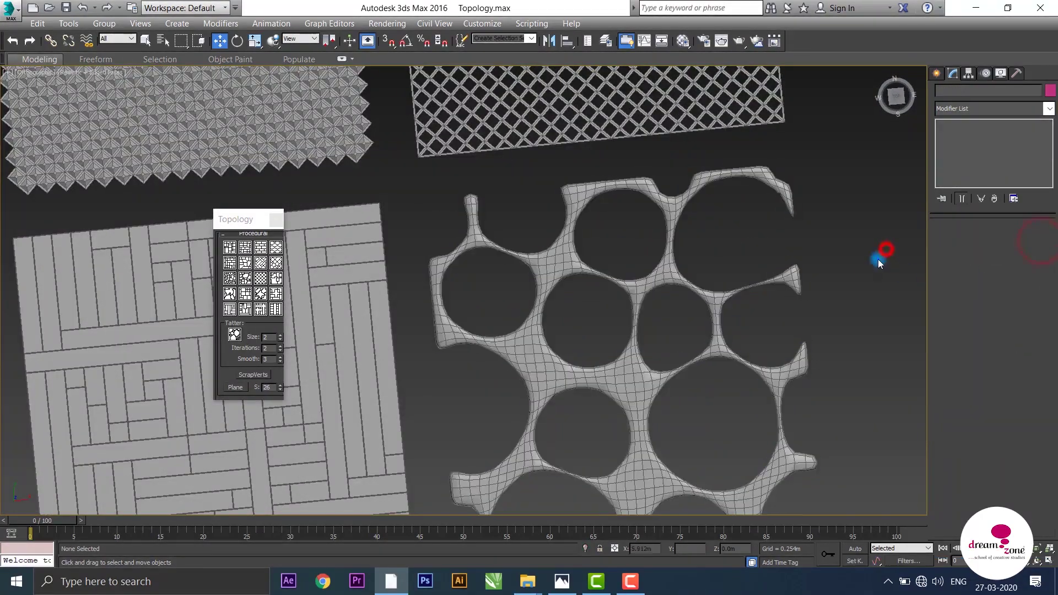
{"action": "scroll", "coordinate": [831, 319], "scroll_direction": "down", "scroll_amount": 3}
{"action": "scroll", "coordinate": [771, 342], "scroll_direction": "down", "scroll_amount": 3}
{"action": "scroll", "coordinate": [704, 368], "scroll_direction": "down", "scroll_amount": 2}
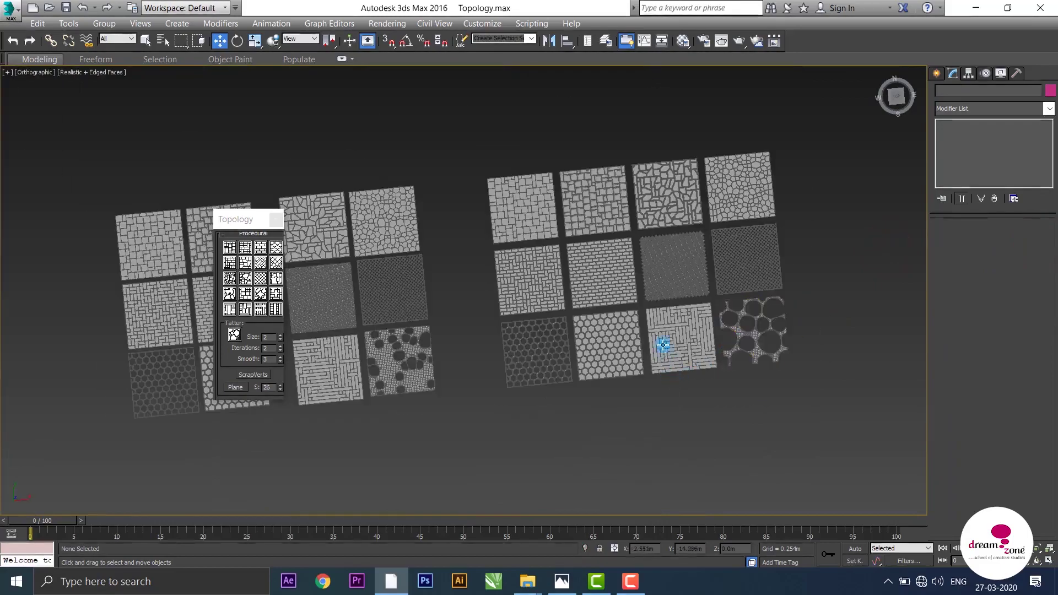
{"action": "middle_click_drag", "start_coordinate": [661, 347], "coordinate": [677, 338], "text": "alt"}
{"action": "scroll", "coordinate": [757, 319], "scroll_direction": "up", "scroll_amount": 3}
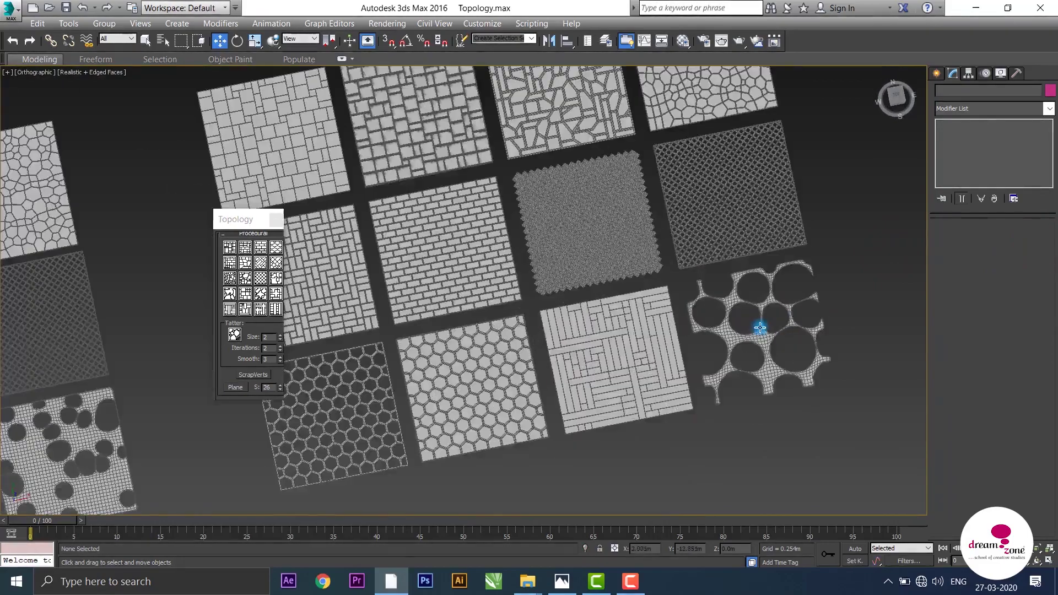
{"action": "scroll", "coordinate": [761, 321], "scroll_direction": "up", "scroll_amount": 3}
{"action": "scroll", "coordinate": [735, 315], "scroll_direction": "down", "scroll_amount": 4}
{"action": "mouse_move", "coordinate": [735, 315]}
{"action": "middle_mouse_down"}
{"action": "mouse_move", "coordinate": [740, 331]}
{"action": "mouse_move", "coordinate": [715, 342]}
{"action": "middle_mouse_up"}
{"action": "scroll", "coordinate": [688, 325], "scroll_direction": "down", "scroll_amount": 1}
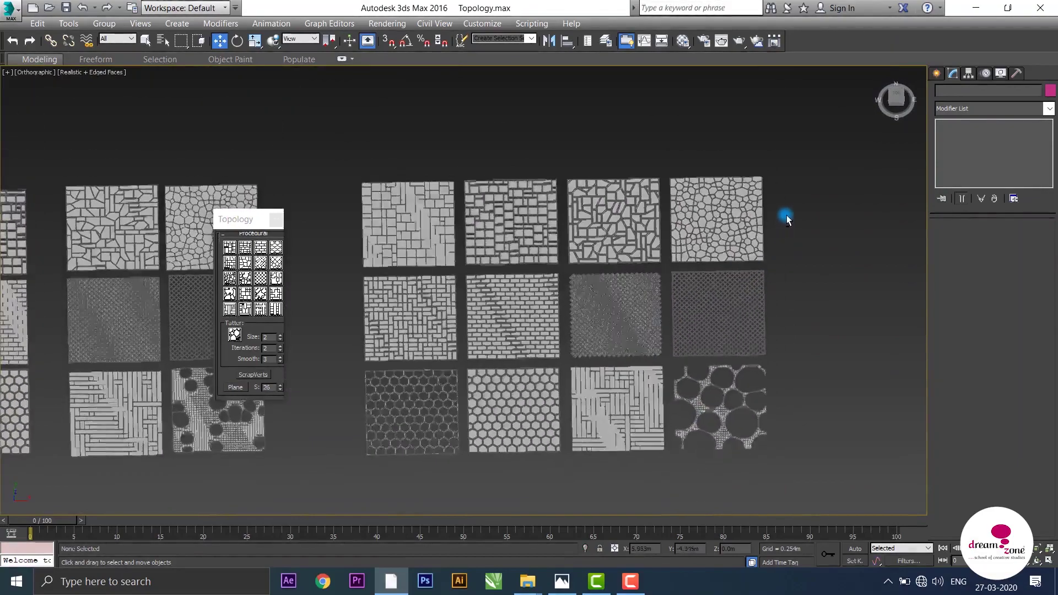
{"action": "middle_click_drag", "start_coordinate": [781, 241], "coordinate": [788, 240], "text": "alt"}
{"action": "scroll", "coordinate": [786, 241], "scroll_direction": "up", "scroll_amount": 3}
{"action": "scroll", "coordinate": [784, 239], "scroll_direction": "up", "scroll_amount": 2}
- Undo view changes with Shift+Z until the tiles sit axis-aligned in Top view
{"action": "key", "text": "shift+z"}
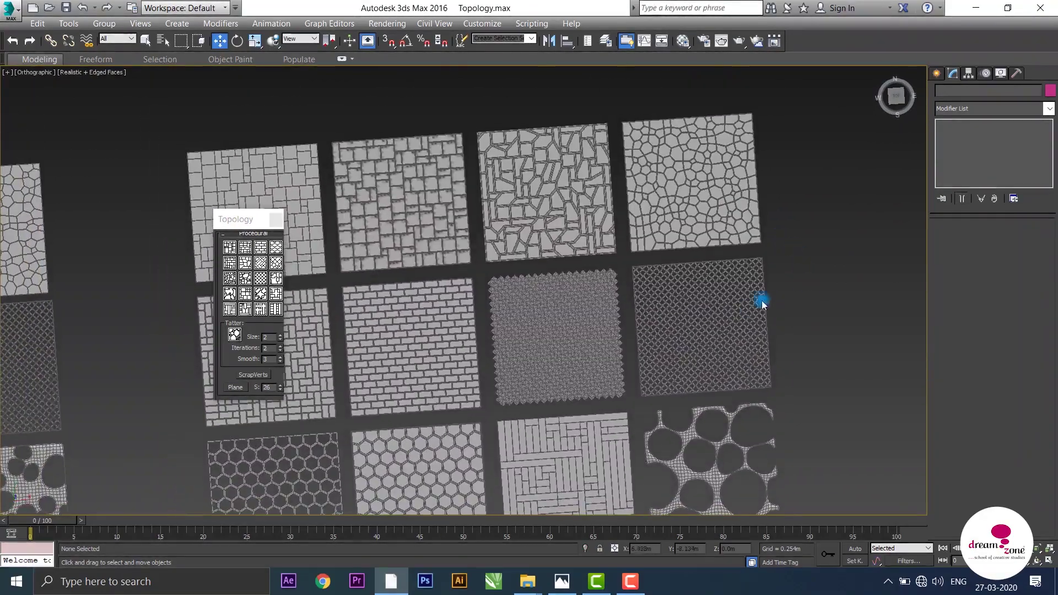
{"action": "key", "text": "shift+z"}
{"action": "middle_click_drag", "start_coordinate": [837, 314], "coordinate": [823, 333], "text": "alt"}
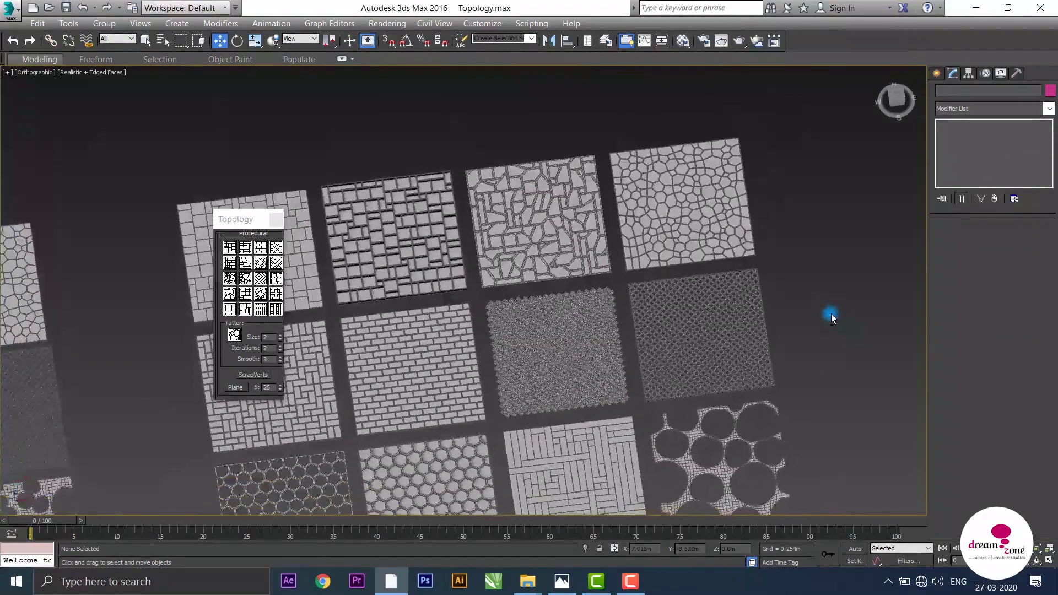
{"action": "key", "text": "shift+z"}
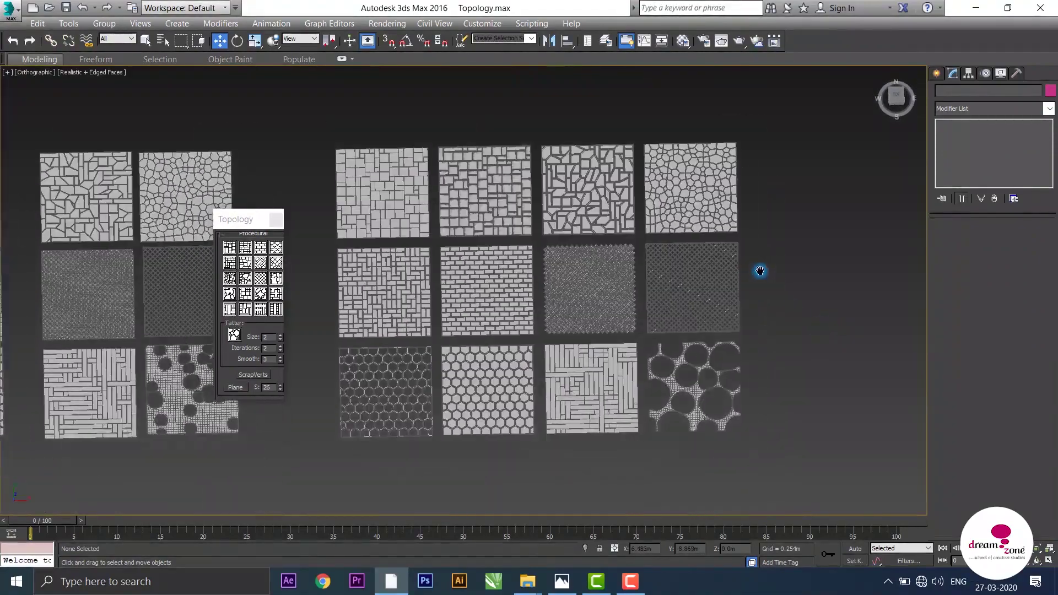
{"action": "key", "text": "shift+z"}
{"action": "key", "text": "shift+z"}
{"action": "key", "text": "shift+z"}
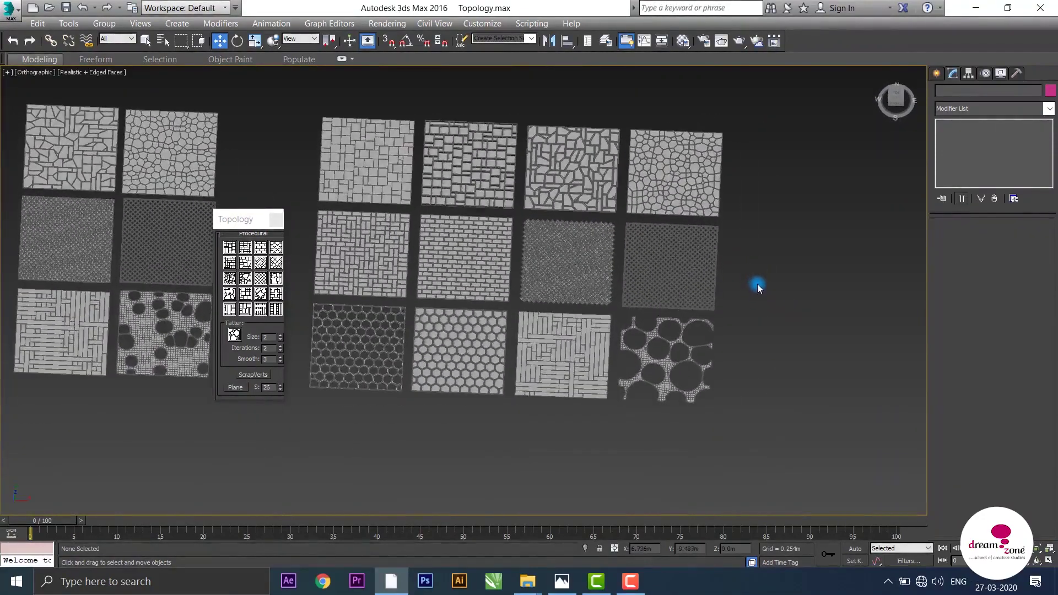
{"action": "key", "text": "shift+z"}
{"action": "scroll", "coordinate": [759, 286], "scroll_direction": "up", "scroll_amount": 3}
{"action": "middle_click_drag", "start_coordinate": [709, 321], "coordinate": [719, 312]}
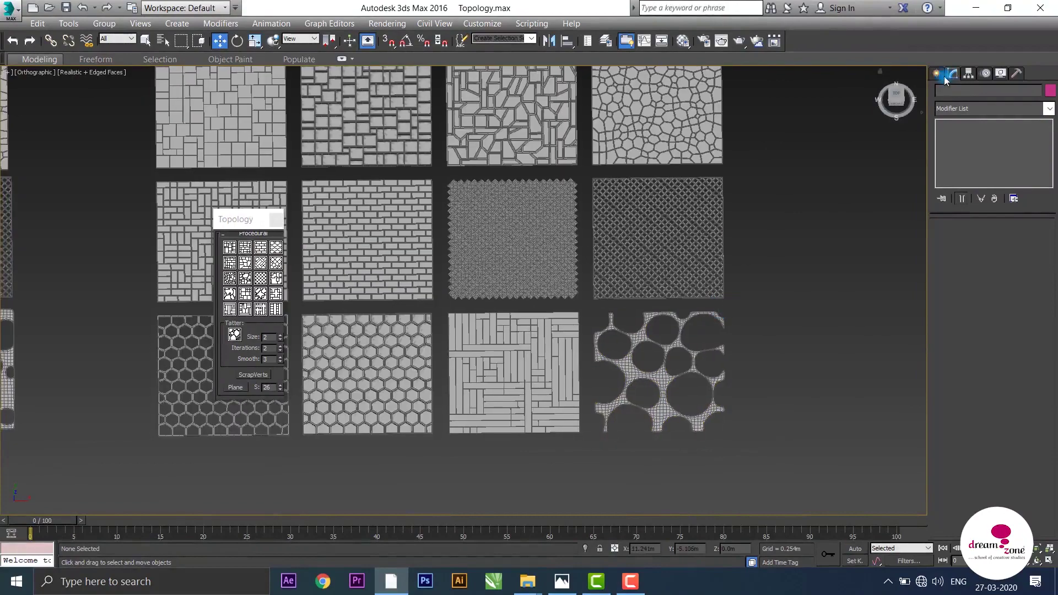
- Pick the Cylinder standard primitive and tilt the view to an angled look at the tiles
{"action": "left_click", "coordinate": [937, 73]}
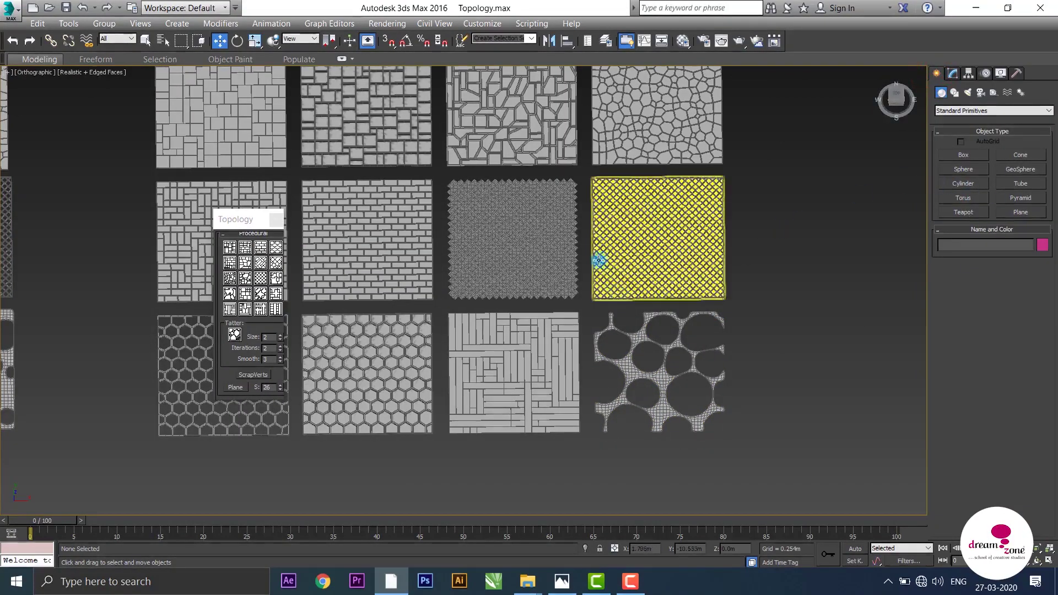
{"action": "middle_click_drag", "start_coordinate": [628, 203], "coordinate": [577, 233]}
{"action": "left_click", "coordinate": [963, 183]}
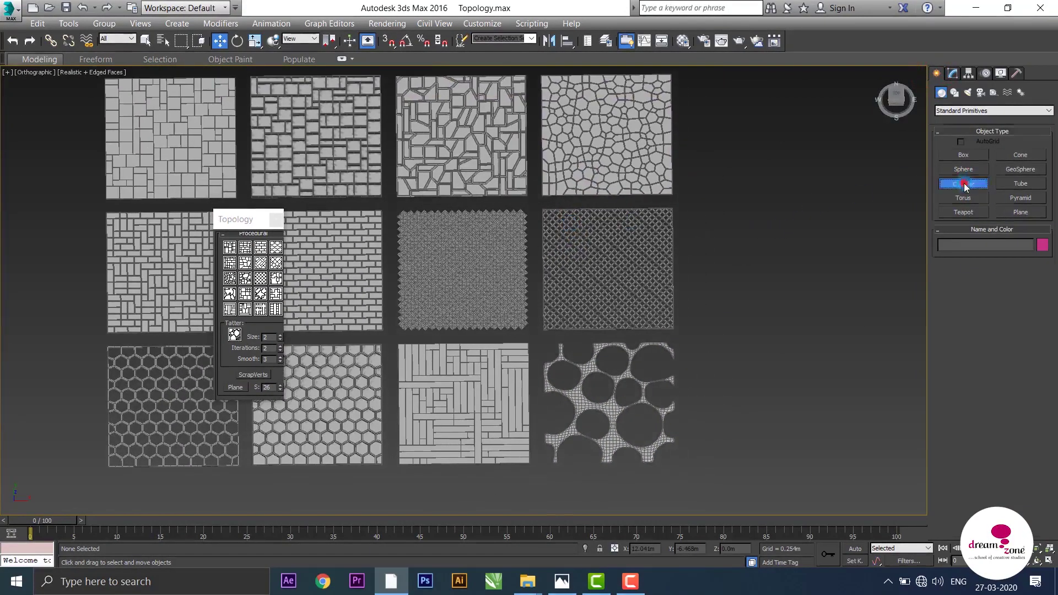
{"action": "scroll", "coordinate": [684, 220], "scroll_direction": "down", "scroll_amount": 3}
{"action": "scroll", "coordinate": [540, 330], "scroll_direction": "up", "scroll_amount": 4}
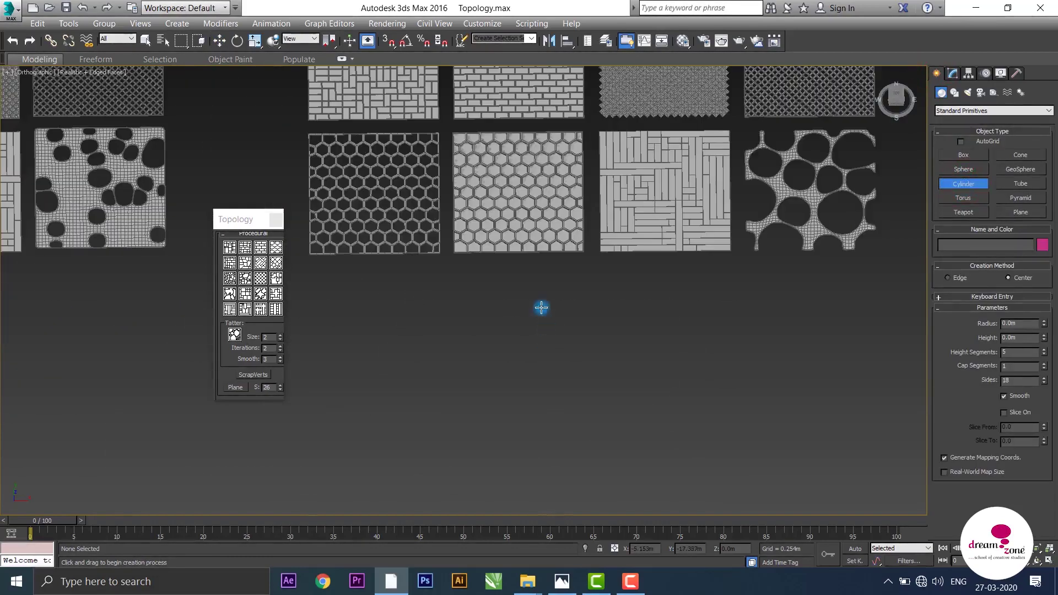
{"action": "scroll", "coordinate": [537, 353], "scroll_direction": "down", "scroll_amount": 2}
{"action": "middle_click_drag", "start_coordinate": [492, 377], "coordinate": [529, 358], "text": "alt"}
{"action": "left_click", "coordinate": [954, 72]}
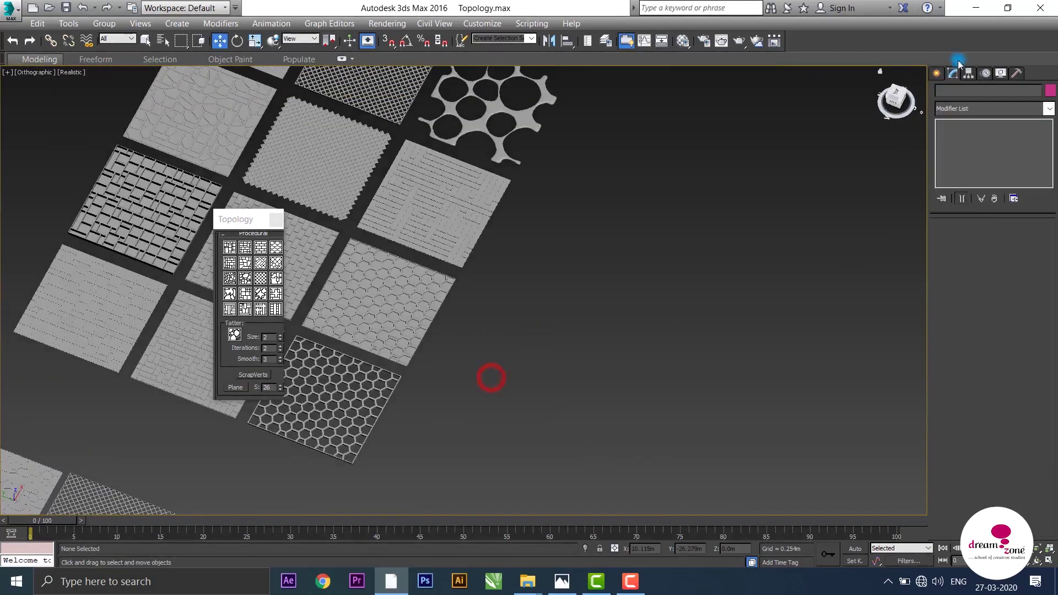
{"action": "left_click", "coordinate": [938, 79]}
{"action": "left_click", "coordinate": [964, 183]}
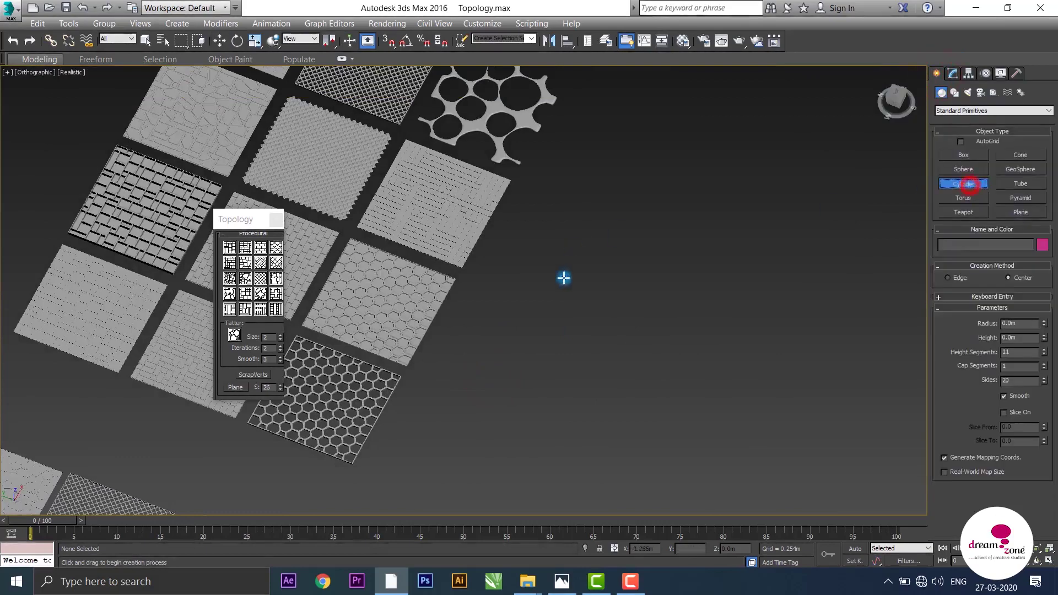
- Draw a 20-sided cylinder, radius 1.669m and height 4.613m, with edged faces shown
{"action": "left_click_drag", "start_coordinate": [528, 299], "coordinate": [562, 323]}
{"action": "middle_click_drag", "start_coordinate": [568, 311], "coordinate": [567, 273], "text": "alt"}
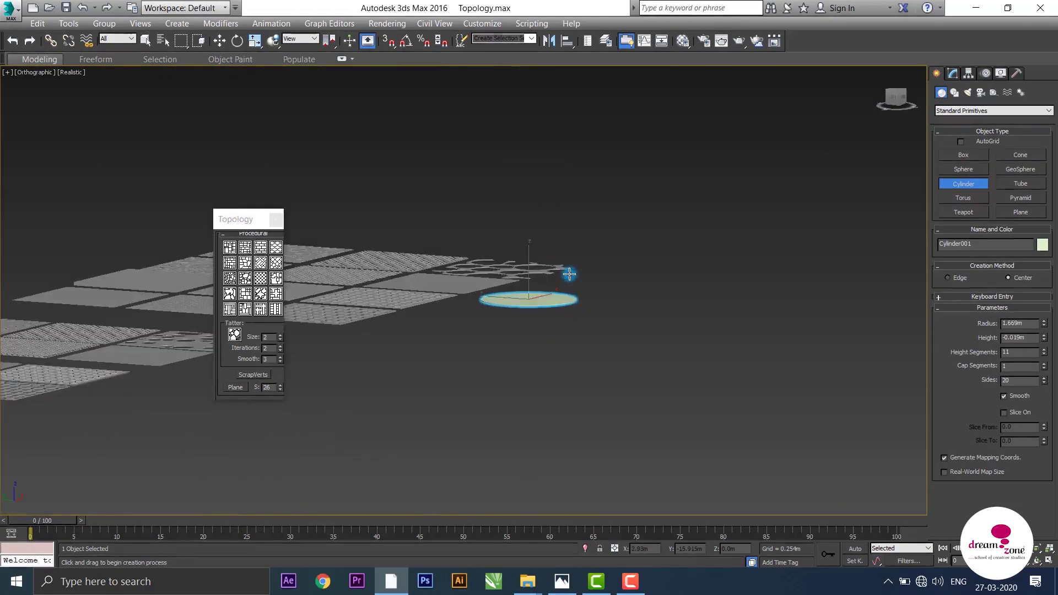
{"action": "left_click", "coordinate": [573, 194]}
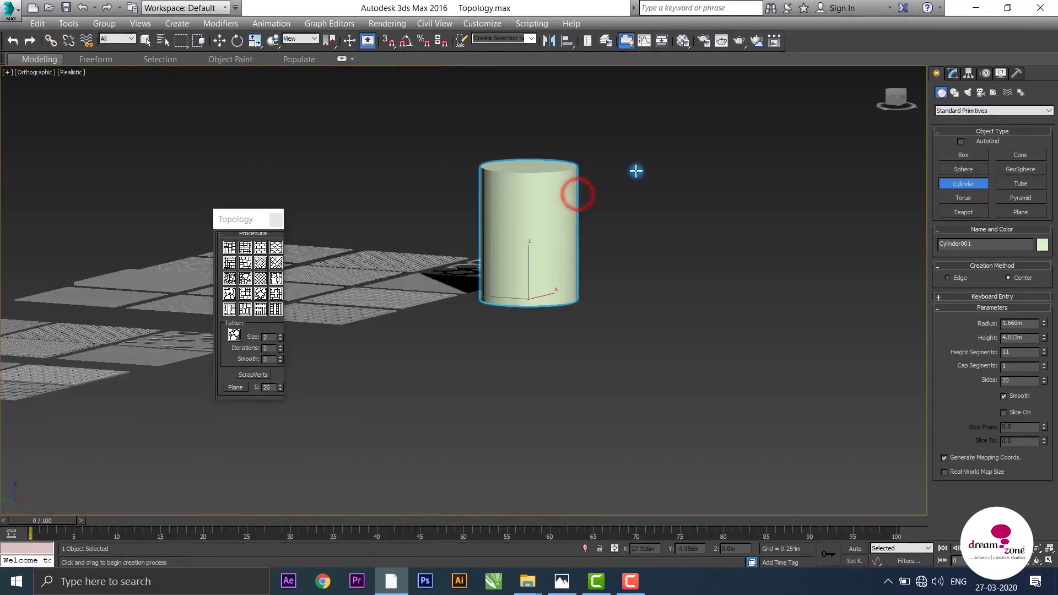
{"action": "key", "text": "F4"}
{"action": "middle_click_drag", "start_coordinate": [614, 167], "coordinate": [592, 189], "text": "alt"}
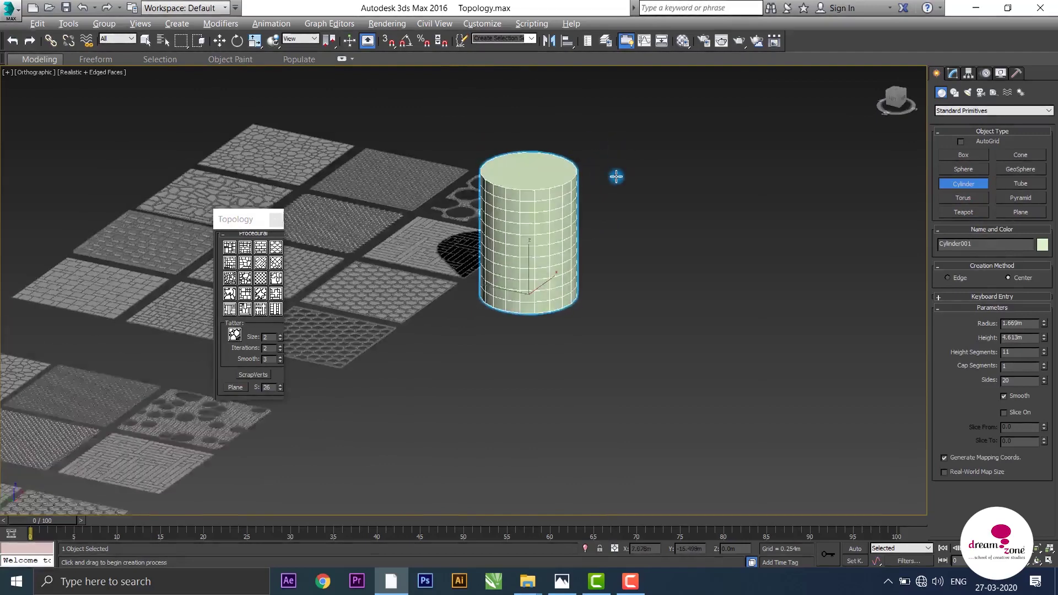
{"action": "key", "text": "z"}
{"action": "key", "text": "w"}
{"action": "left_click", "coordinate": [952, 73]}
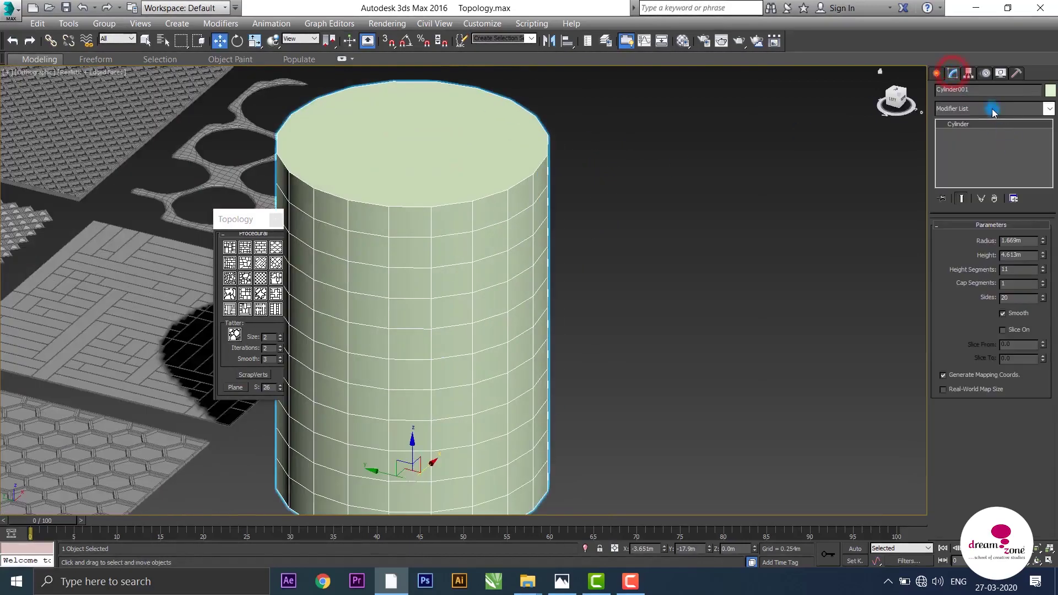
- Add an Edit Poly modifier to Cylinder001
{"action": "left_click", "coordinate": [992, 108]}
{"action": "key", "text": "e"}
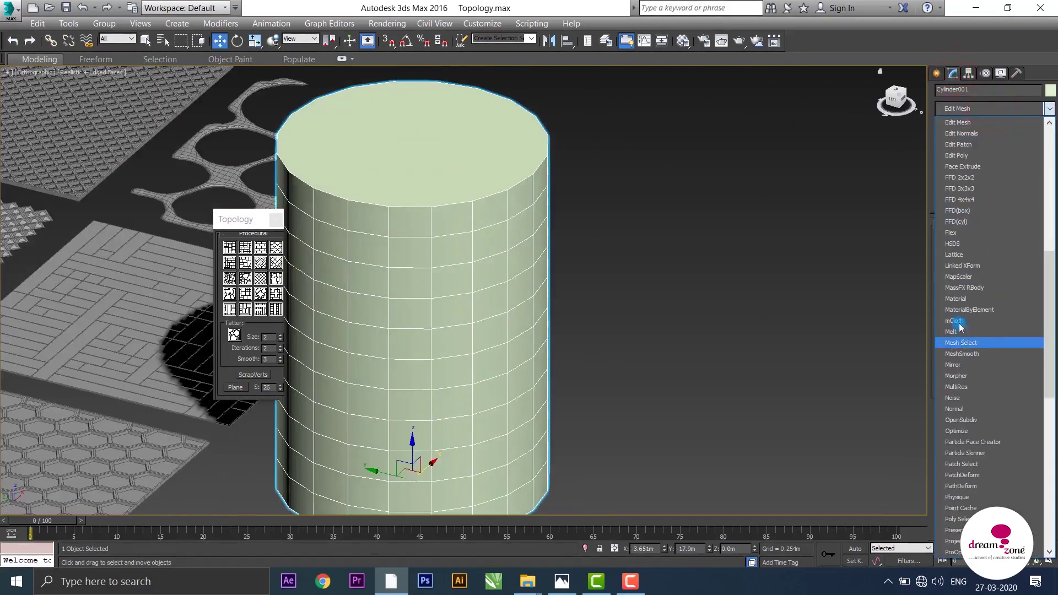
{"action": "left_click", "coordinate": [966, 155]}
{"action": "scroll", "coordinate": [633, 271], "scroll_direction": "down", "scroll_amount": 5}
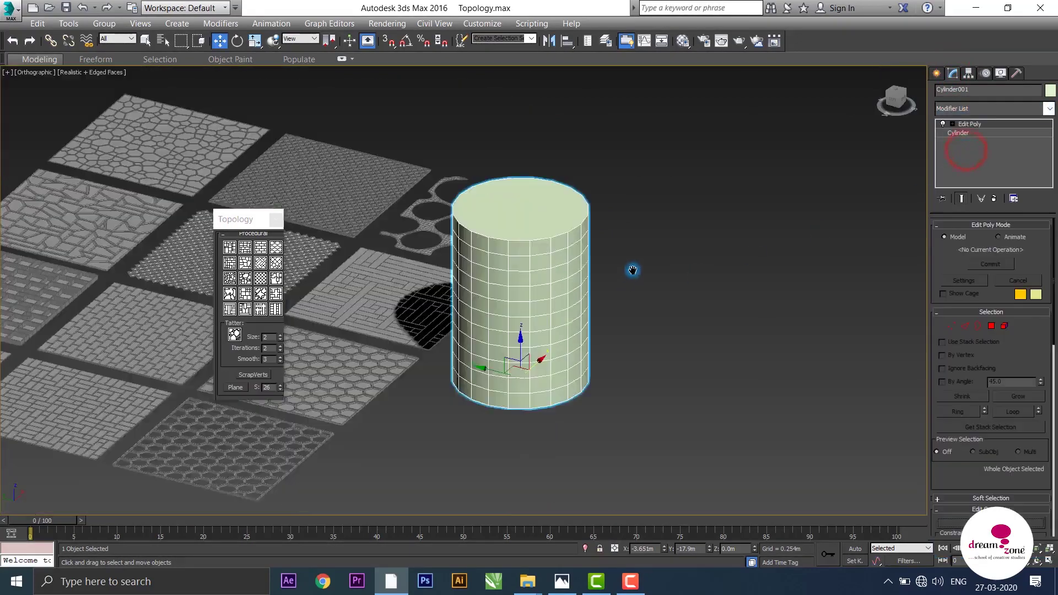
{"action": "middle_click_drag", "start_coordinate": [632, 272], "coordinate": [661, 288]}
{"action": "scroll", "coordinate": [653, 281], "scroll_direction": "up", "scroll_amount": 2}
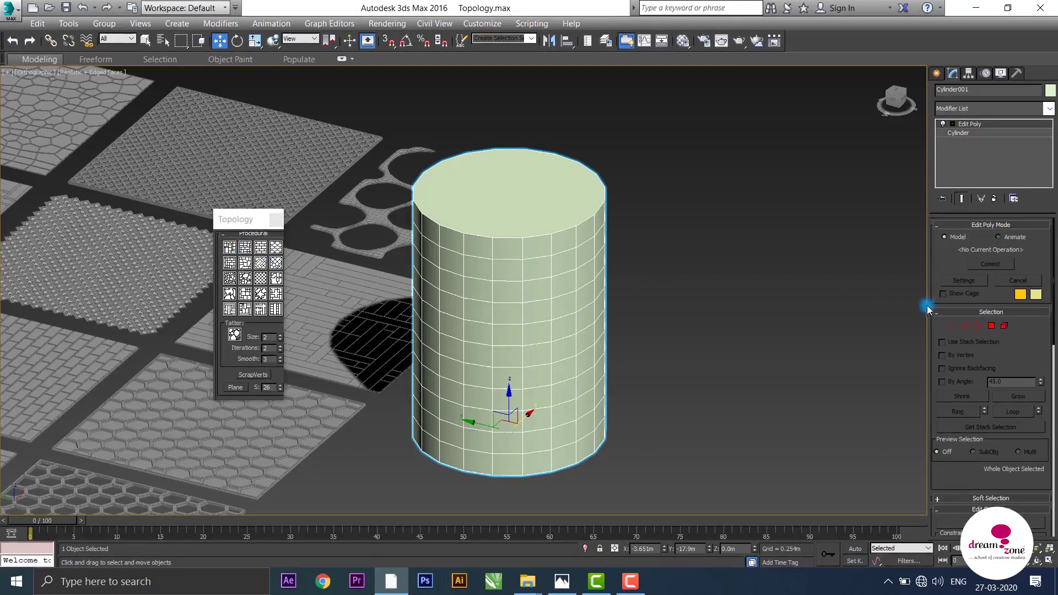
- Remesh the cylinder's sides with the hexagon topology pattern
{"action": "left_click", "coordinate": [273, 249]}
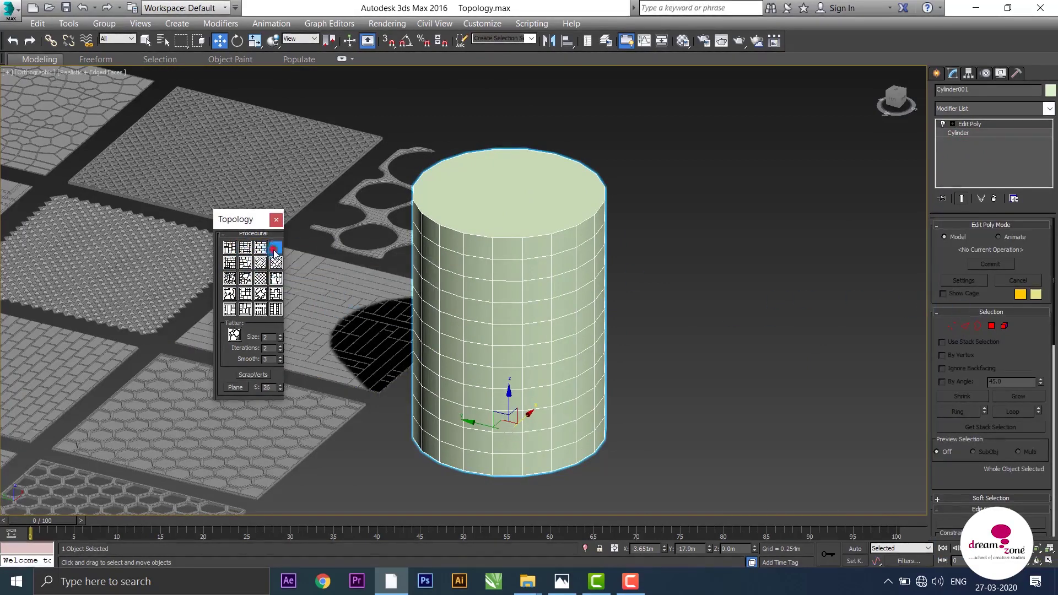
{"action": "left_click", "coordinate": [963, 326]}
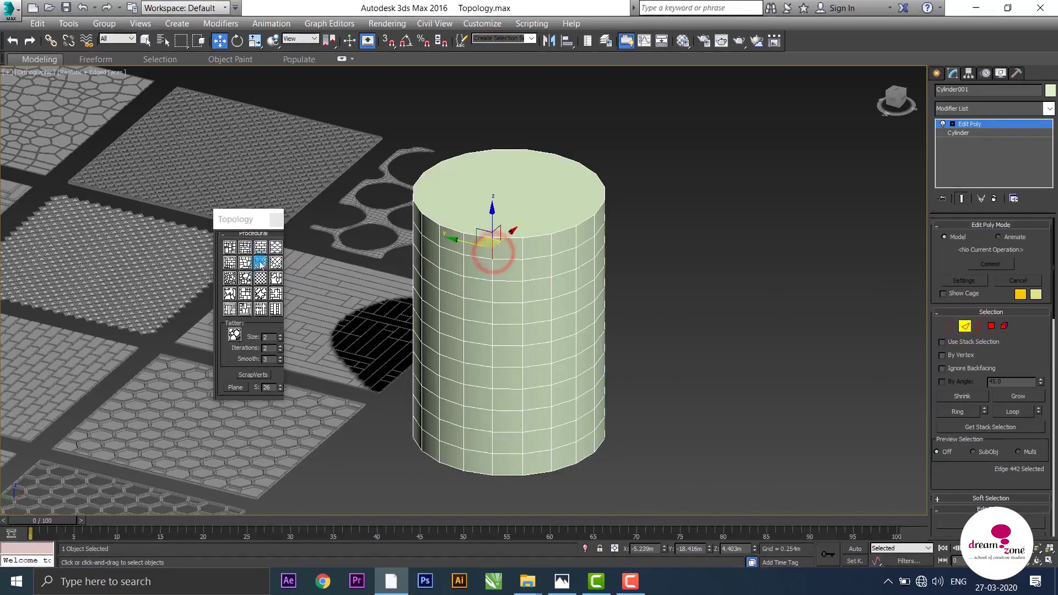
{"action": "left_click", "coordinate": [274, 249]}
{"action": "mouse_move", "coordinate": [525, 337]}
{"action": "middle_mouse_down", "text": "alt"}
{"action": "mouse_move", "coordinate": [580, 317]}
{"action": "mouse_move", "coordinate": [621, 319]}
{"action": "mouse_move", "coordinate": [647, 342]}
{"action": "mouse_move", "coordinate": [683, 349]}
{"action": "mouse_move", "coordinate": [716, 307]}
{"action": "mouse_move", "coordinate": [692, 246]}
{"action": "mouse_move", "coordinate": [626, 402]}
{"action": "mouse_move", "coordinate": [632, 354]}
{"action": "mouse_move", "coordinate": [583, 314]}
{"action": "mouse_move", "coordinate": [567, 318]}
{"action": "mouse_move", "coordinate": [593, 352]}
{"action": "middle_mouse_up", "text": "alt"}
- Select both cylinder caps in Polygon mode and grow the selection to the adjacent rings
{"action": "left_click", "coordinate": [993, 327]}
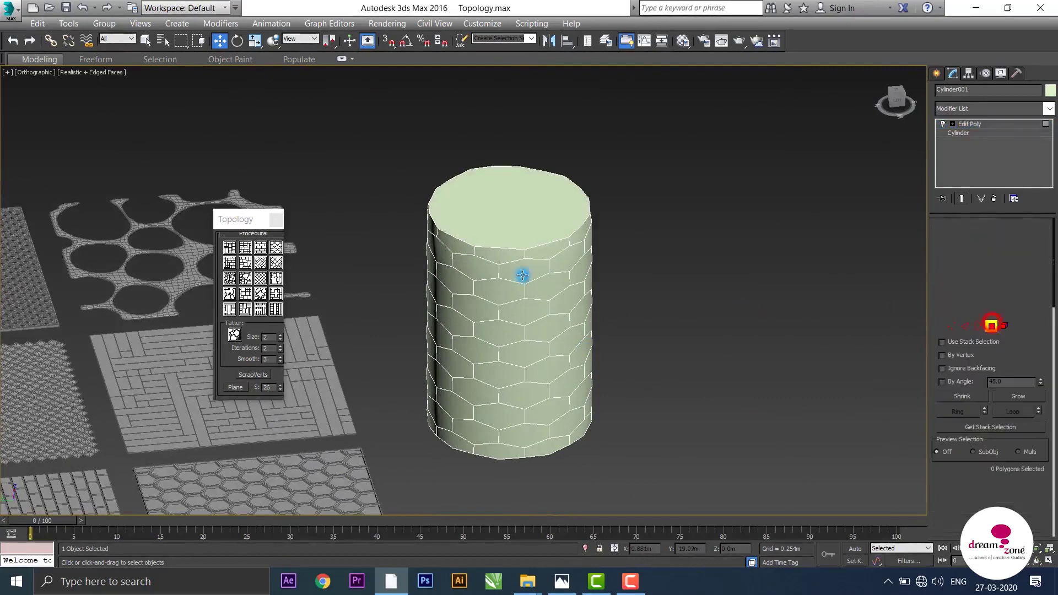
{"action": "left_click", "coordinate": [515, 213]}
{"action": "mouse_move", "coordinate": [515, 213]}
{"action": "middle_mouse_down", "text": "alt"}
{"action": "mouse_move", "coordinate": [551, 286]}
{"action": "mouse_move", "coordinate": [511, 375]}
{"action": "middle_mouse_up", "text": "alt"}
{"action": "left_click", "coordinate": [511, 375], "text": "ctrl"}
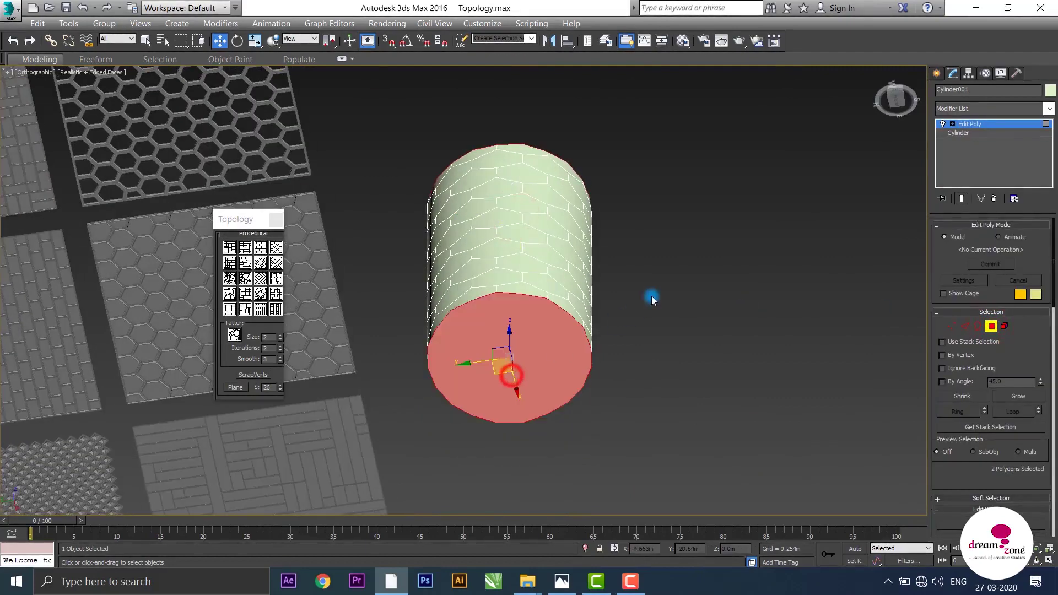
{"action": "middle_click_drag", "start_coordinate": [651, 296], "coordinate": [654, 382], "text": "alt"}
{"action": "left_click", "coordinate": [1020, 396]}
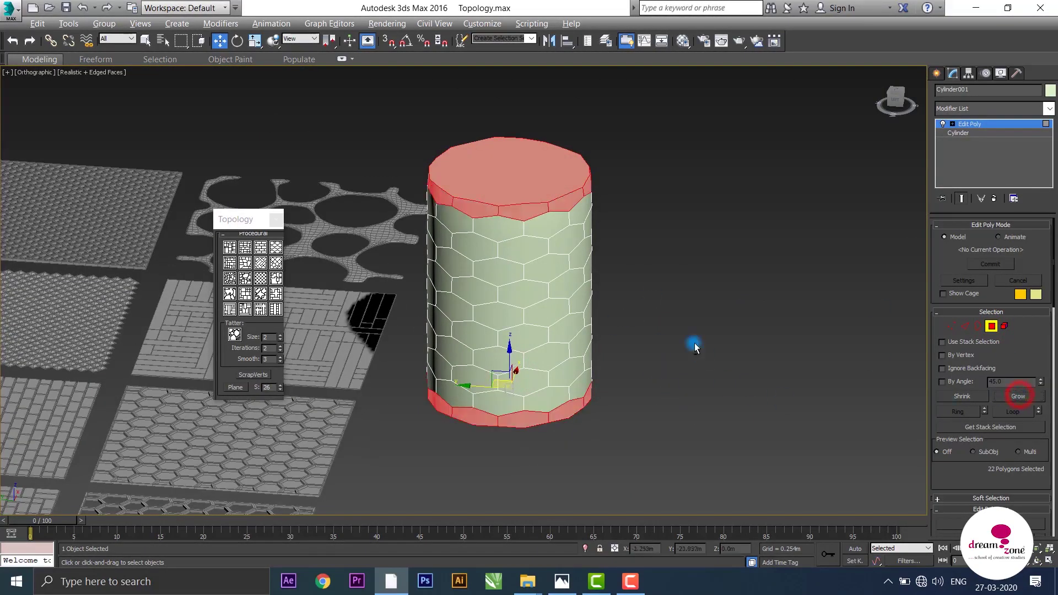
- Delete the caps and rings, then Ctrl+Z back to the plain capped cylinder
{"action": "mouse_move", "coordinate": [694, 345]}
{"action": "middle_mouse_down", "text": "alt"}
{"action": "mouse_move", "coordinate": [571, 279]}
{"action": "mouse_move", "coordinate": [485, 324]}
{"action": "mouse_move", "coordinate": [669, 336]}
{"action": "middle_mouse_up", "text": "alt"}
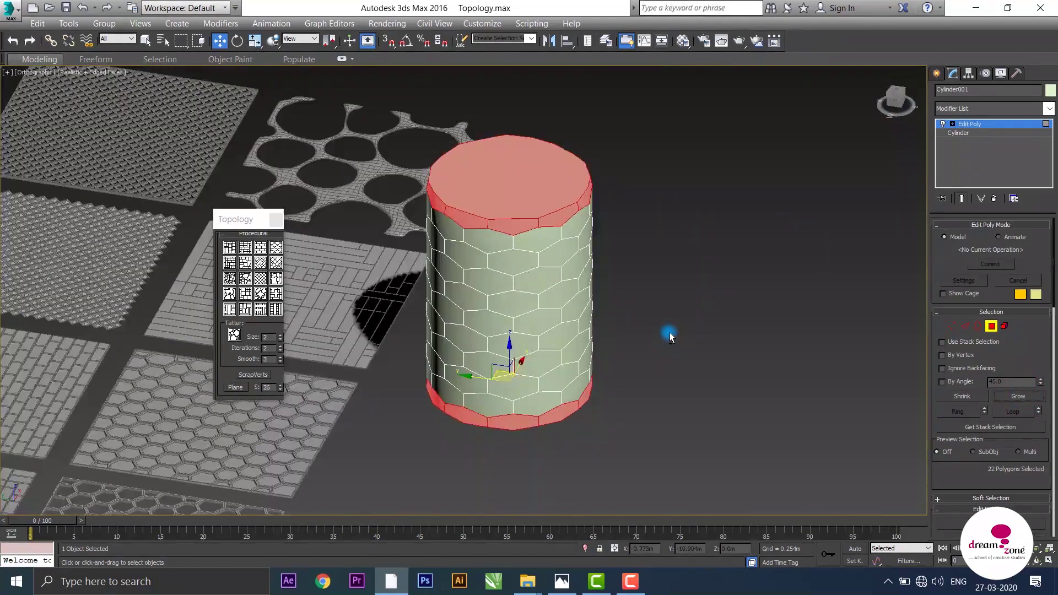
{"action": "key", "text": "Delete"}
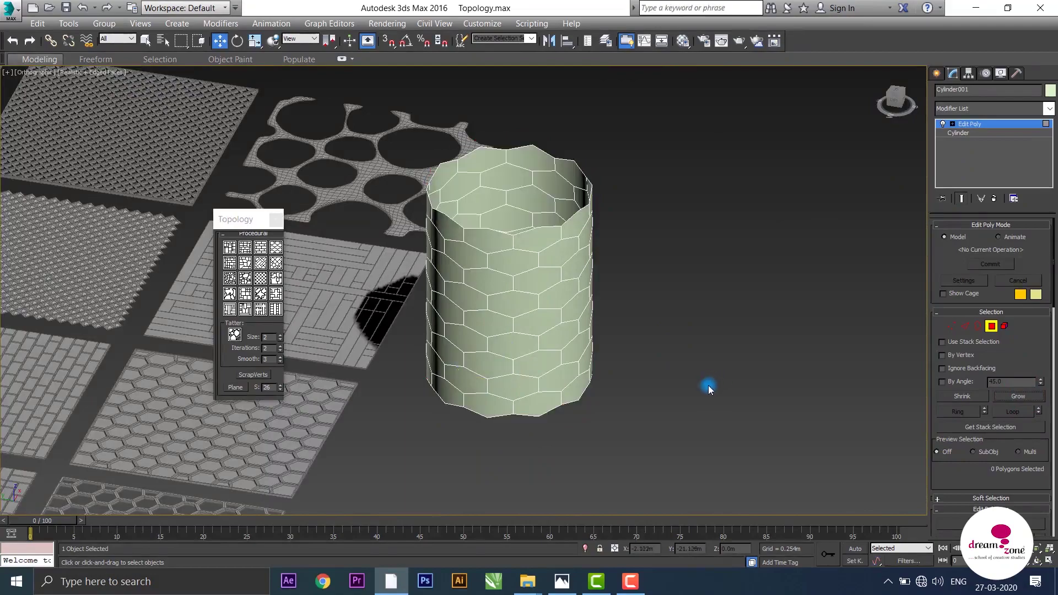
{"action": "mouse_move", "coordinate": [566, 406]}
{"action": "middle_mouse_down", "text": "alt"}
{"action": "mouse_move", "coordinate": [569, 339]}
{"action": "mouse_move", "coordinate": [638, 286]}
{"action": "mouse_move", "coordinate": [628, 350]}
{"action": "mouse_move", "coordinate": [539, 326]}
{"action": "mouse_move", "coordinate": [599, 369]}
{"action": "mouse_move", "coordinate": [637, 297]}
{"action": "mouse_move", "coordinate": [706, 334]}
{"action": "mouse_move", "coordinate": [761, 338]}
{"action": "middle_mouse_up", "text": "alt"}
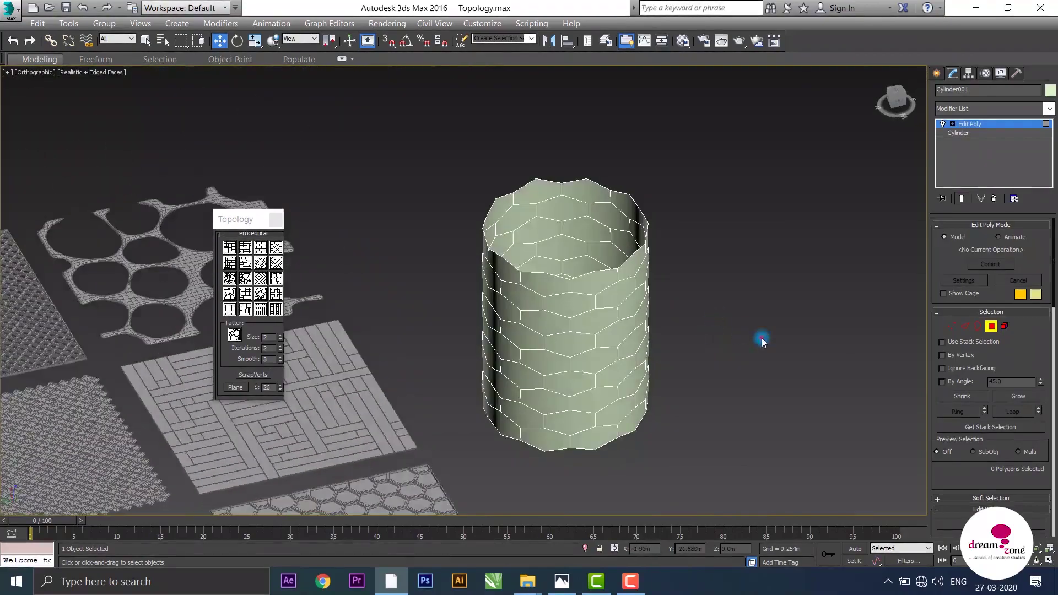
{"action": "key", "text": "ctrl+z"}
{"action": "key", "text": "ctrl+z"}
{"action": "key", "text": "ctrl+z"}
{"action": "key", "text": "ctrl+z"}
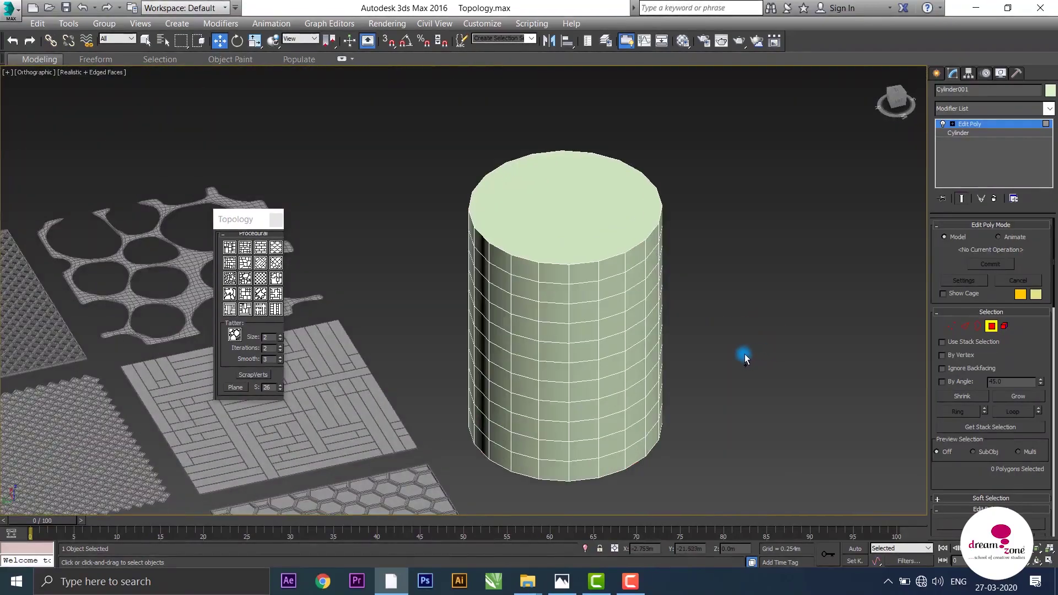
- Set Cylinder001 to 40 sides, trying 30 then settling on 10 height segments
{"action": "left_click", "coordinate": [990, 326]}
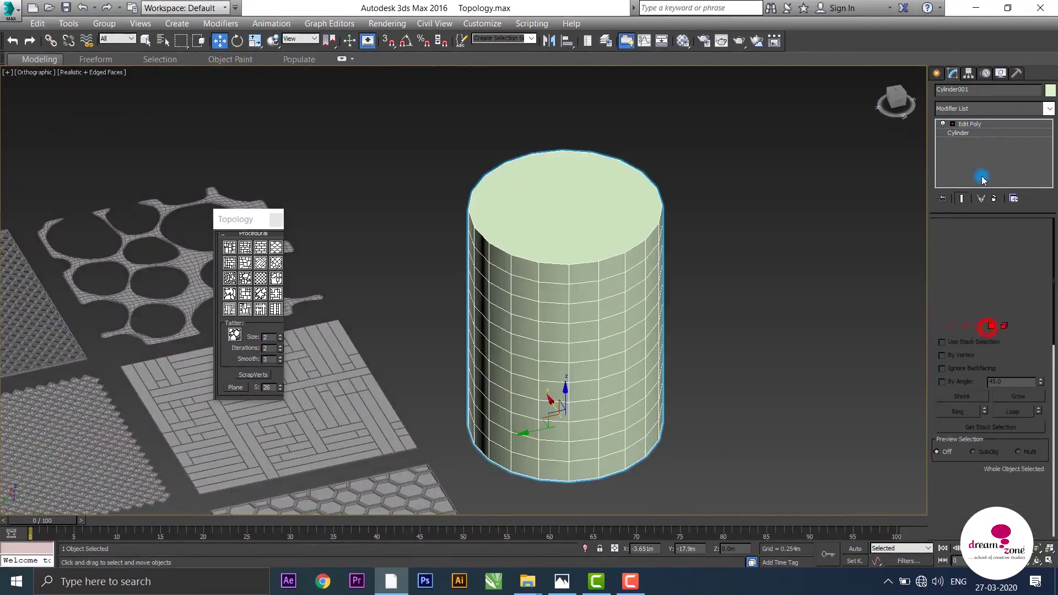
{"action": "left_click", "coordinate": [956, 132]}
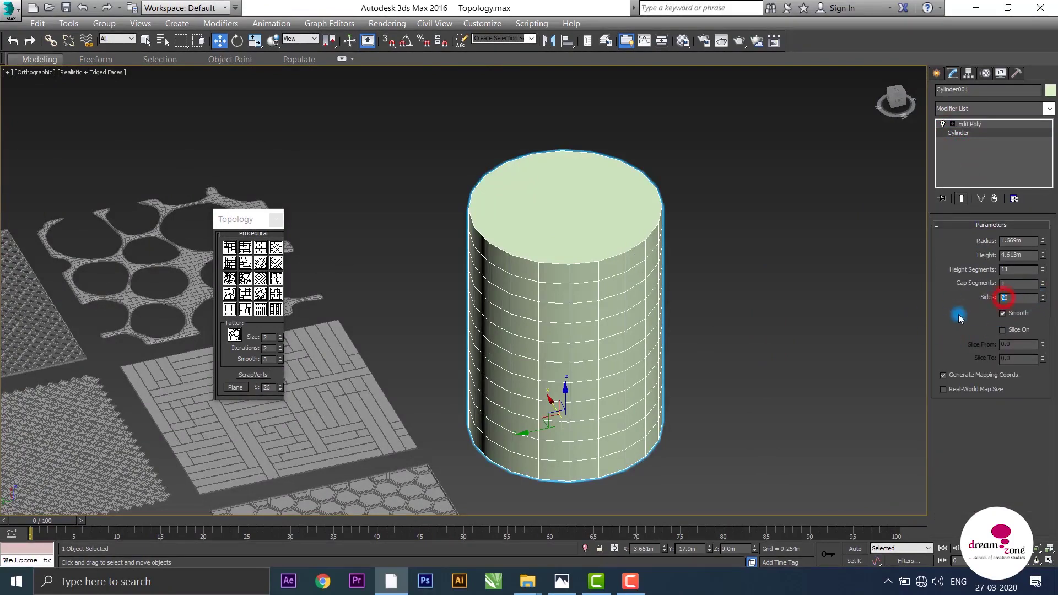
{"action": "type", "text": "40"}
{"action": "double_click", "coordinate": [1012, 268]}
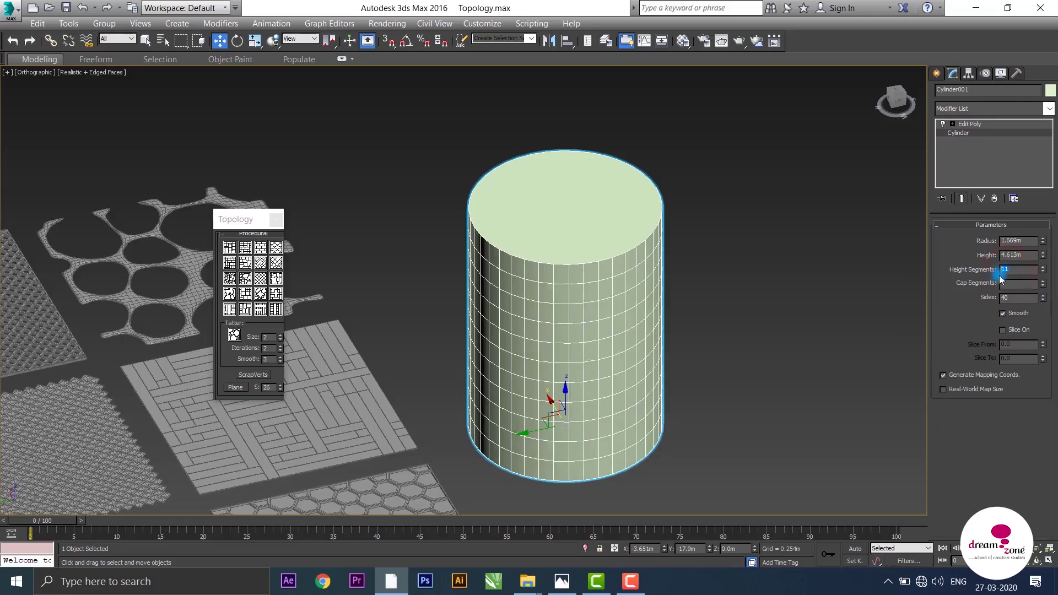
{"action": "type", "text": "30"}
{"action": "key", "text": "Return"}
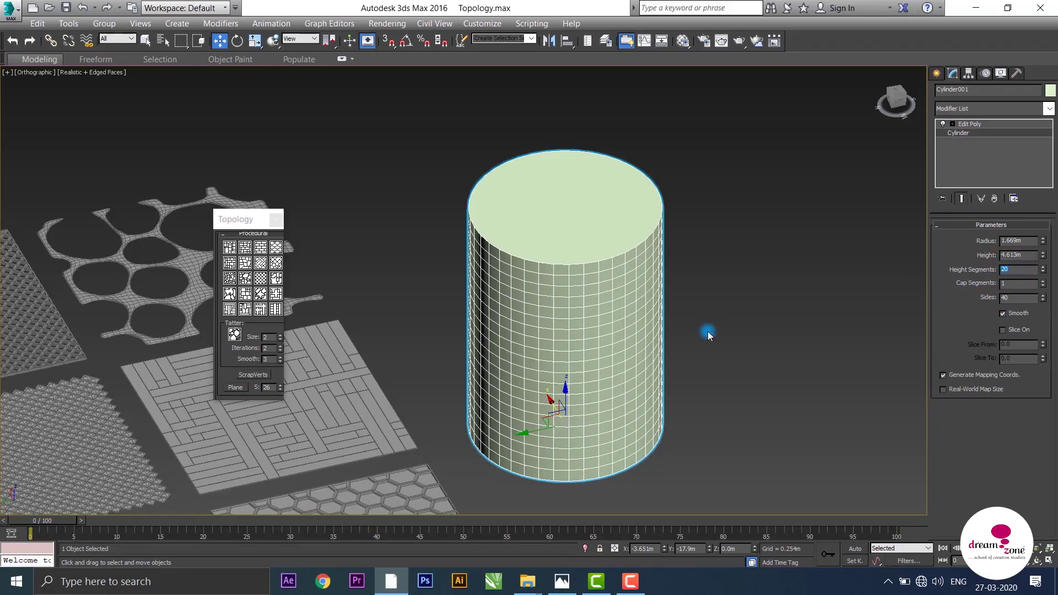
{"action": "mouse_move", "coordinate": [690, 348]}
{"action": "middle_mouse_down", "text": "alt"}
{"action": "mouse_move", "coordinate": [689, 305]}
{"action": "mouse_move", "coordinate": [679, 330]}
{"action": "middle_mouse_up", "text": "alt"}
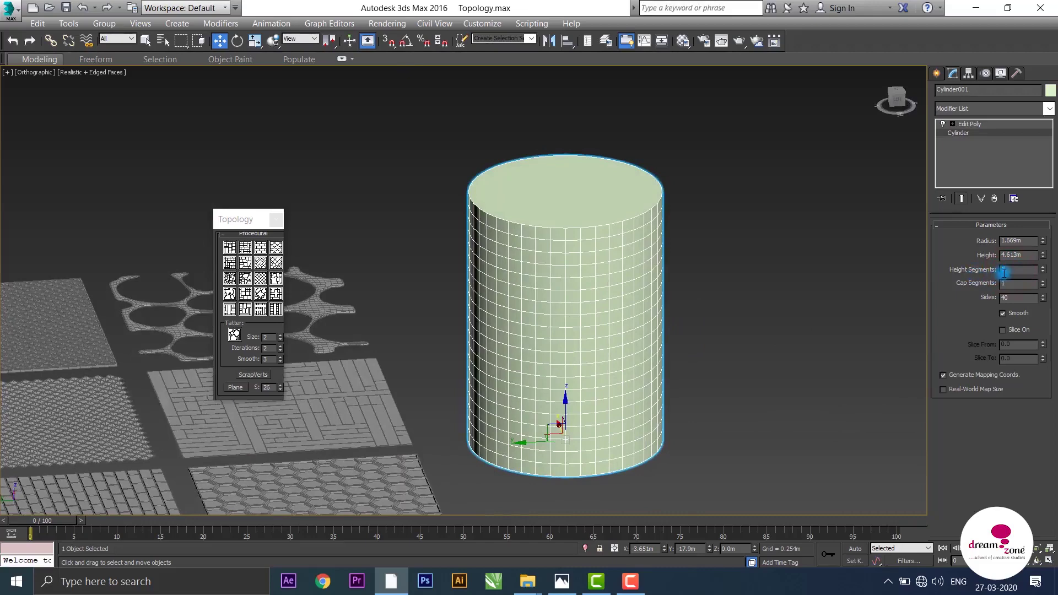
{"action": "type", "text": "10"}
{"action": "key", "text": "Return"}
- Select the cylinder and apply the hexagon topology pattern to its sides
{"action": "left_click", "coordinate": [738, 285]}
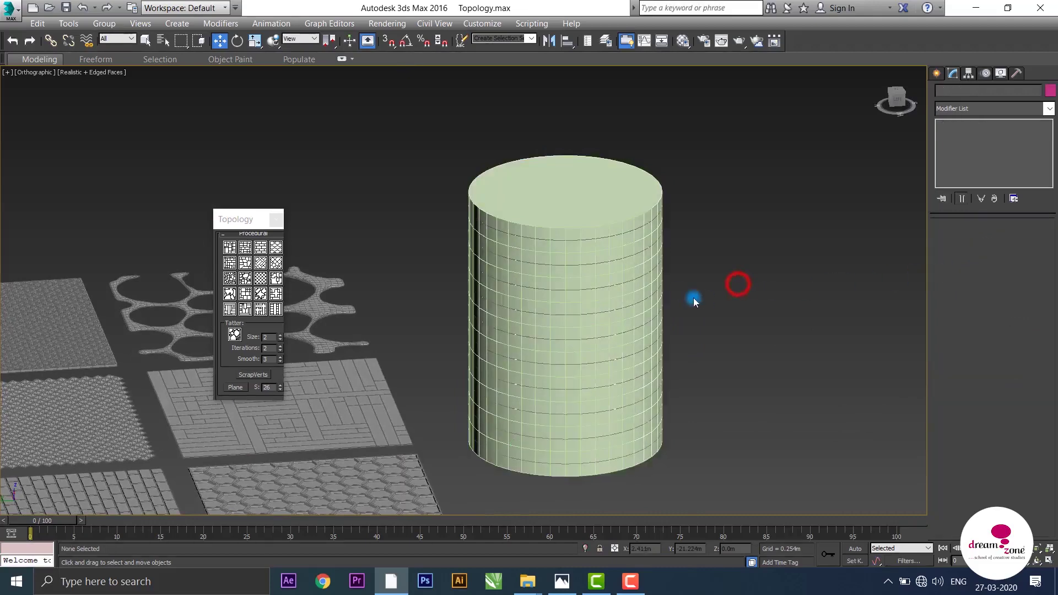
{"action": "mouse_move", "coordinate": [693, 298]}
{"action": "middle_mouse_down", "text": "alt"}
{"action": "mouse_move", "coordinate": [674, 319]}
{"action": "mouse_move", "coordinate": [675, 283]}
{"action": "mouse_move", "coordinate": [647, 286]}
{"action": "middle_mouse_up", "text": "alt"}
{"action": "scroll", "coordinate": [667, 262], "scroll_direction": "up", "scroll_amount": 4}
{"action": "left_click", "coordinate": [667, 263]}
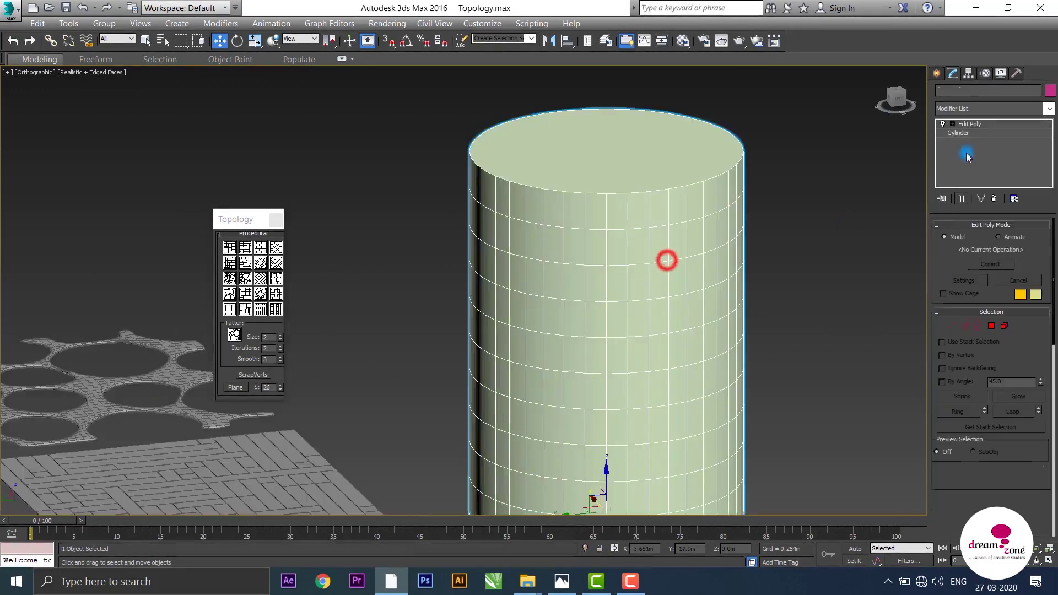
{"action": "left_click", "coordinate": [965, 326]}
{"action": "left_click", "coordinate": [617, 223]}
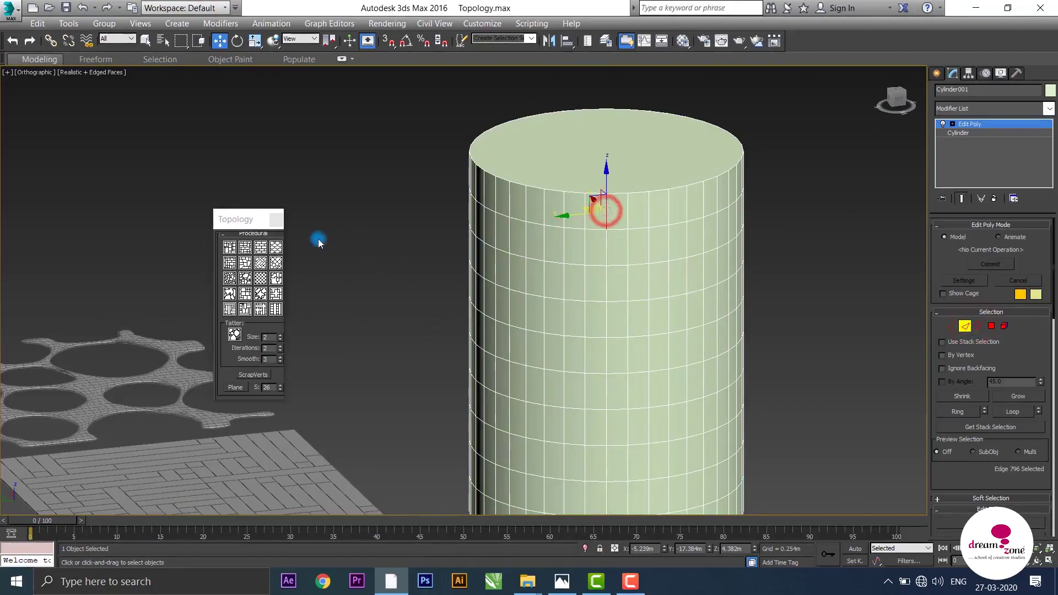
{"action": "left_click", "coordinate": [275, 247]}
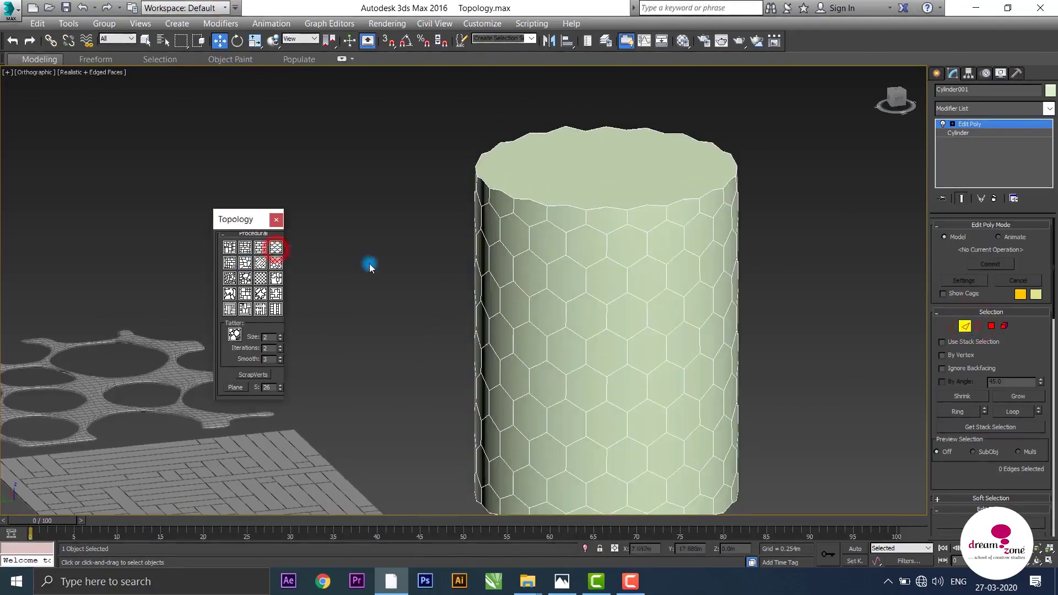
{"action": "scroll", "coordinate": [637, 242], "scroll_direction": "down", "scroll_amount": 2}
{"action": "mouse_move", "coordinate": [638, 242]}
{"action": "middle_mouse_down", "text": "alt"}
{"action": "mouse_move", "coordinate": [663, 267]}
{"action": "mouse_move", "coordinate": [663, 217]}
{"action": "mouse_move", "coordinate": [639, 243]}
{"action": "middle_mouse_up", "text": "alt"}
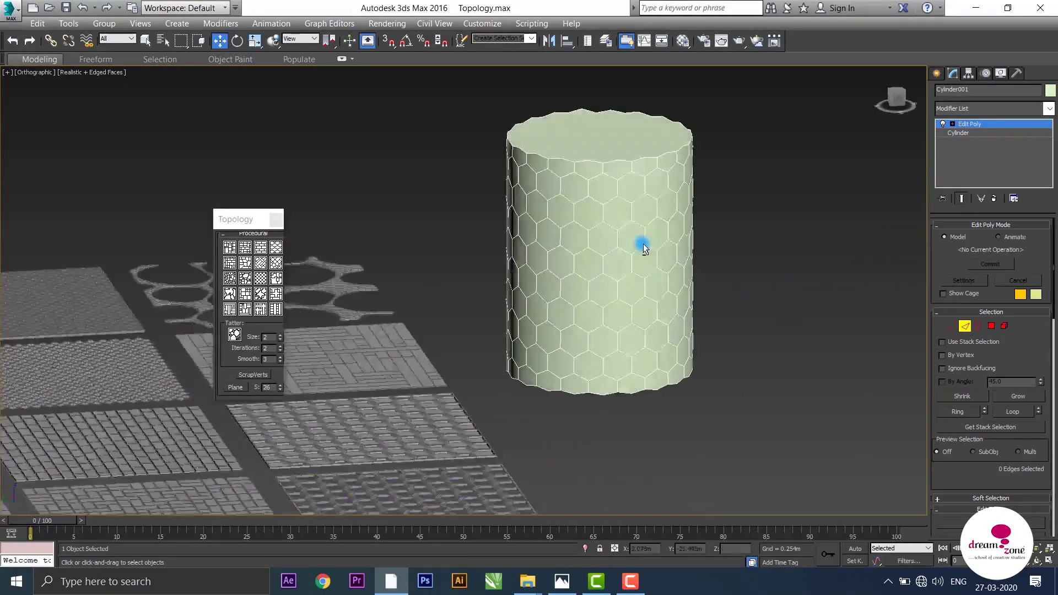
- Delete both caps and the grown rim hexagons, then select all remaining polygons
{"action": "left_click", "coordinate": [996, 327]}
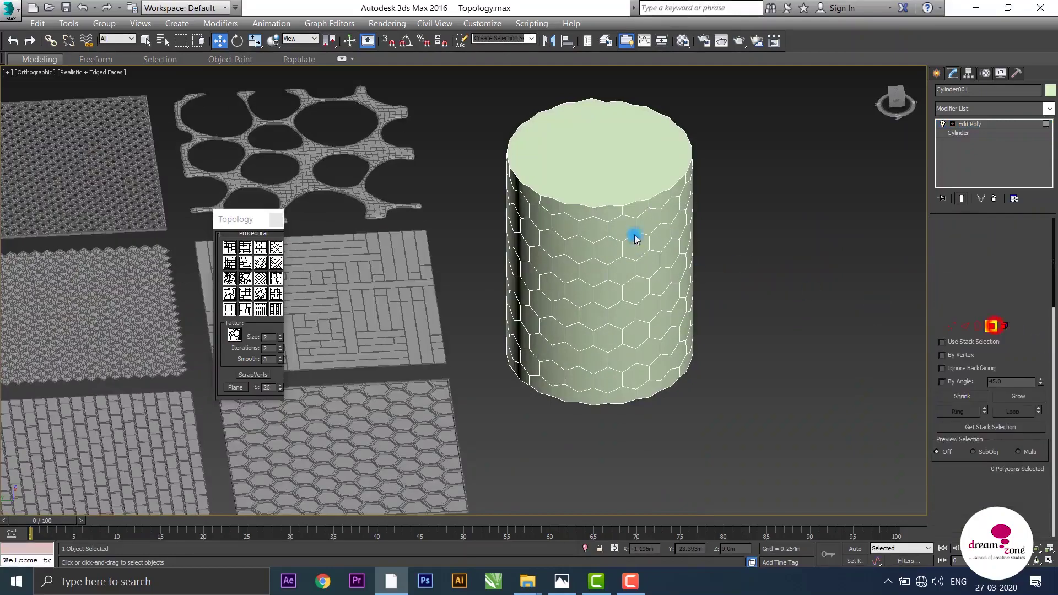
{"action": "left_click", "coordinate": [604, 175]}
{"action": "mouse_move", "coordinate": [682, 311]}
{"action": "middle_mouse_down", "text": "alt"}
{"action": "mouse_move", "coordinate": [665, 283]}
{"action": "mouse_move", "coordinate": [625, 352]}
{"action": "mouse_move", "coordinate": [730, 331]}
{"action": "mouse_move", "coordinate": [736, 402]}
{"action": "mouse_move", "coordinate": [739, 330]}
{"action": "mouse_move", "coordinate": [661, 243]}
{"action": "mouse_move", "coordinate": [675, 278]}
{"action": "middle_mouse_up", "text": "alt"}
{"action": "left_click", "coordinate": [626, 353], "text": "ctrl"}
{"action": "left_click", "coordinate": [1016, 396]}
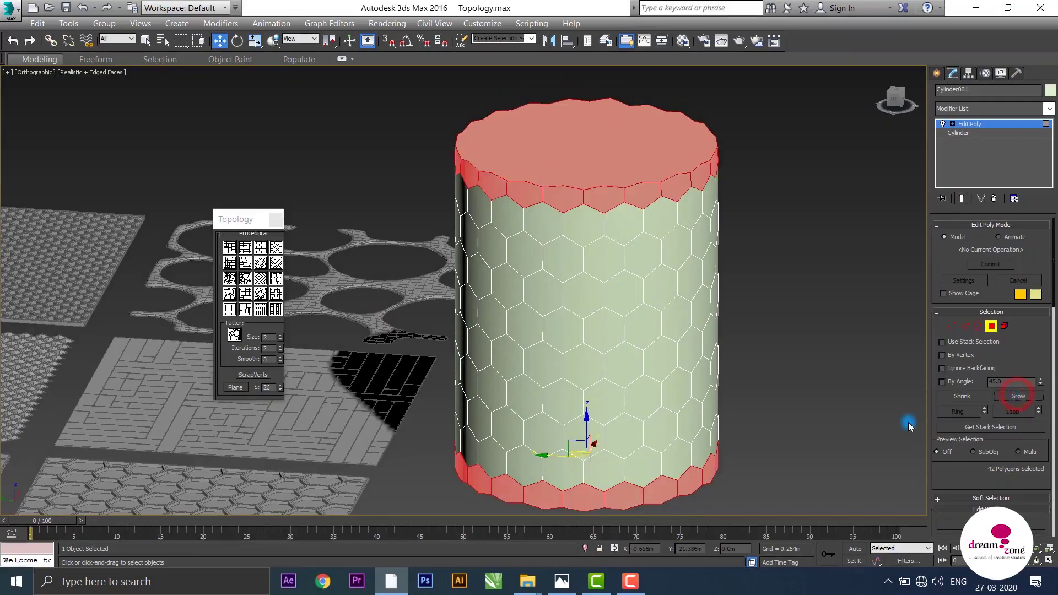
{"action": "key", "text": "Delete"}
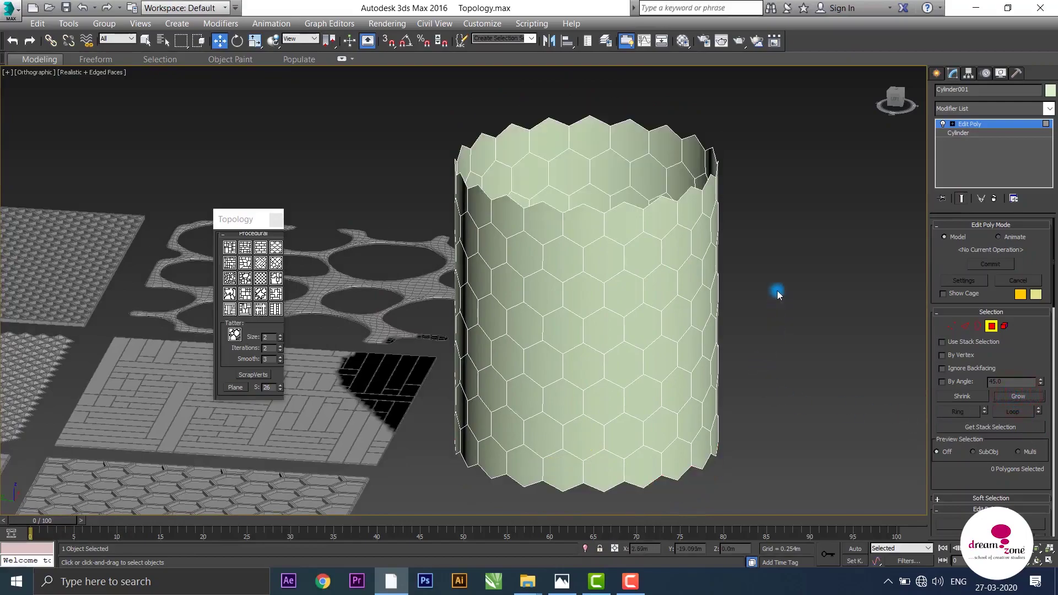
{"action": "mouse_move", "coordinate": [777, 294]}
{"action": "middle_mouse_down", "text": "alt"}
{"action": "mouse_move", "coordinate": [779, 406]}
{"action": "mouse_move", "coordinate": [769, 290]}
{"action": "mouse_move", "coordinate": [655, 328]}
{"action": "middle_mouse_up", "text": "alt"}
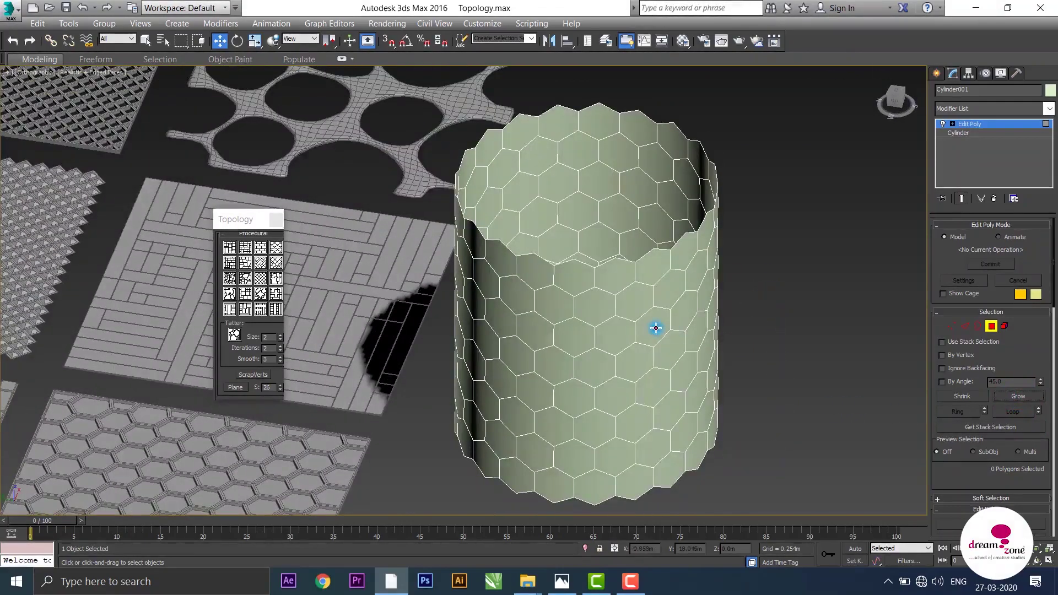
{"action": "left_click", "coordinate": [652, 326]}
{"action": "key", "text": "ctrl+a"}
- Inset all 160 hexagons By Polygon with an amount of 0.041m
{"action": "right_click", "coordinate": [616, 318]}
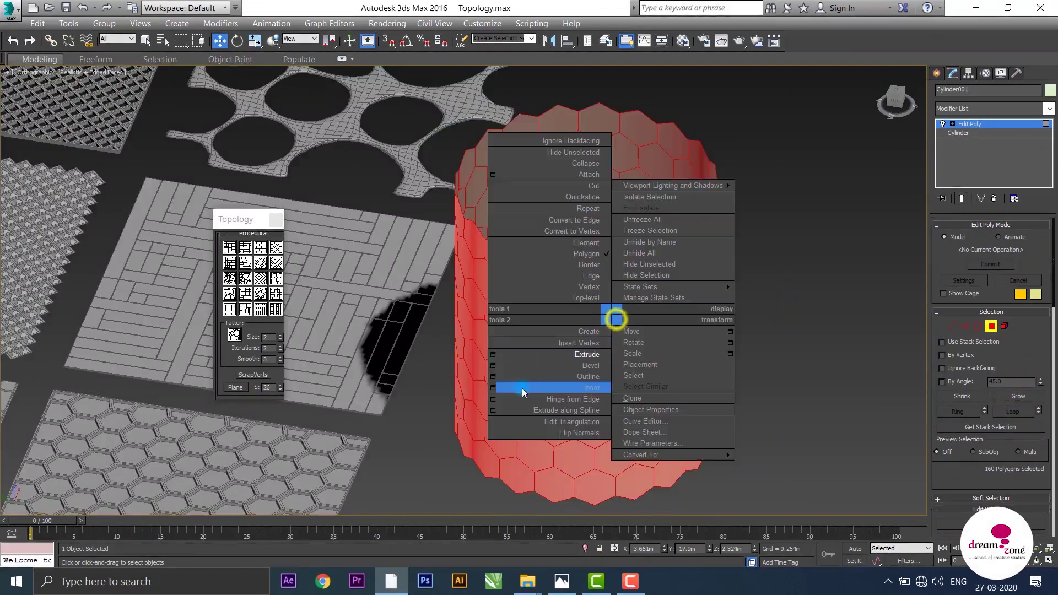
{"action": "left_click", "coordinate": [493, 388]}
{"action": "middle_click_drag", "start_coordinate": [535, 395], "coordinate": [546, 361], "text": "alt"}
{"action": "left_click_drag", "start_coordinate": [473, 309], "coordinate": [472, 297]}
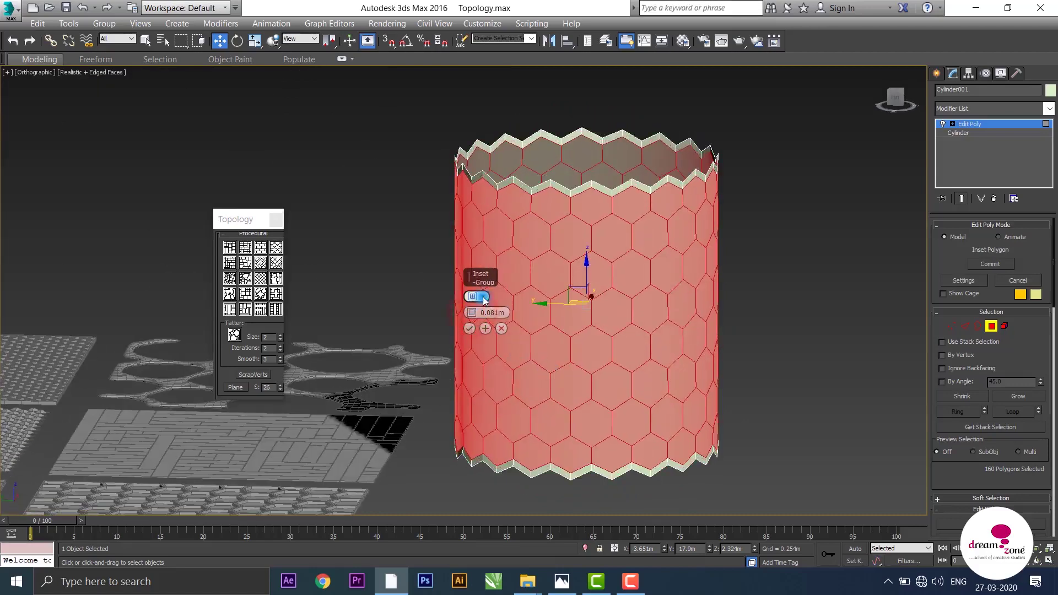
{"action": "left_click", "coordinate": [498, 319]}
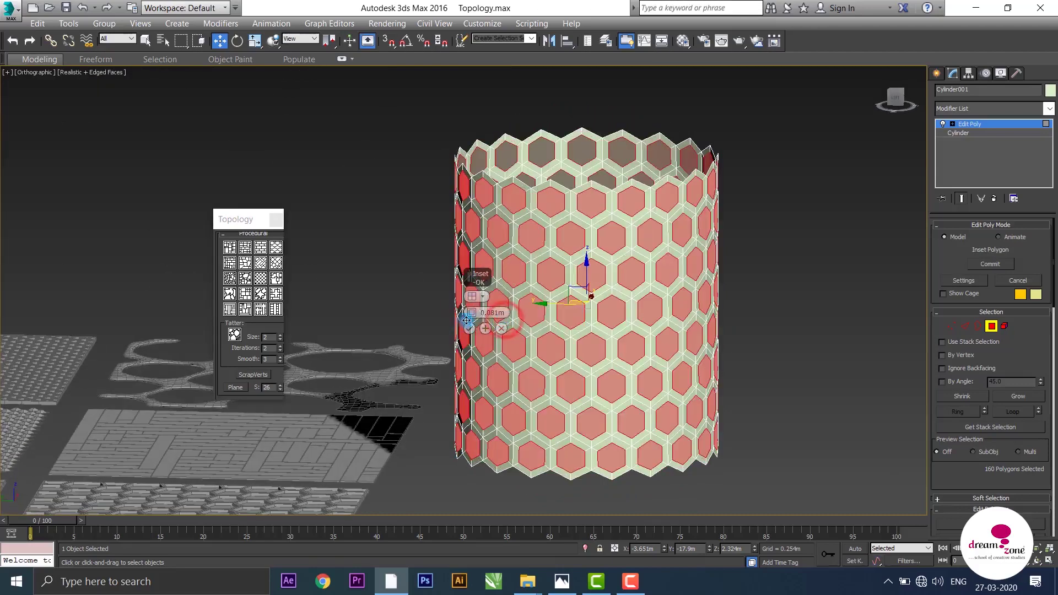
{"action": "left_click_drag", "start_coordinate": [472, 315], "coordinate": [472, 314]}
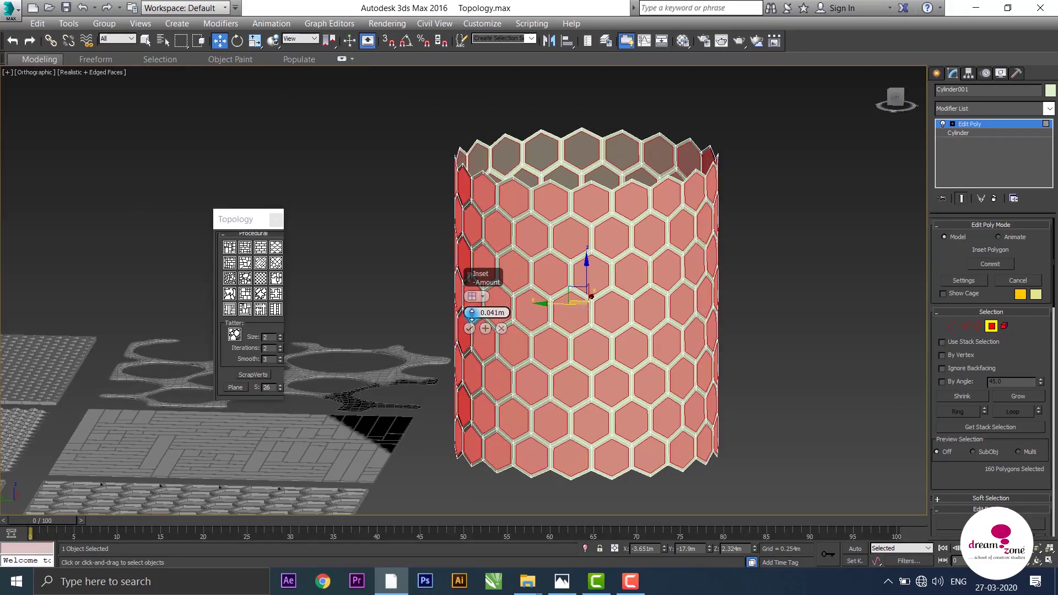
{"action": "middle_click_drag", "start_coordinate": [472, 312], "coordinate": [697, 351], "text": "alt"}
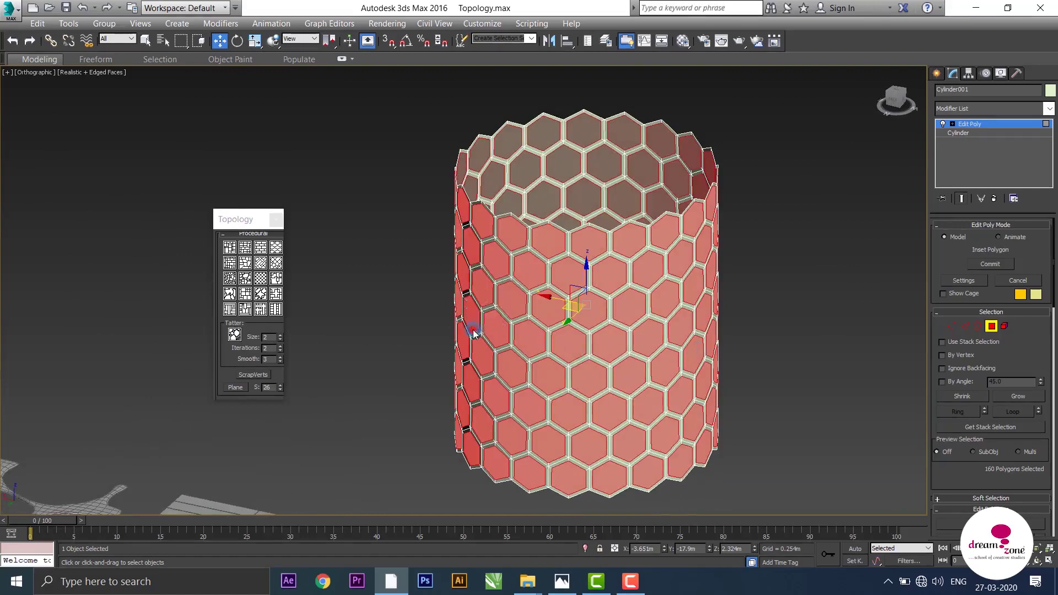
{"action": "middle_click_drag", "start_coordinate": [473, 333], "coordinate": [637, 262], "text": "alt"}
- Extrude all inset hexagons to a height of -0.161m and confirm
{"action": "right_click", "coordinate": [638, 263]}
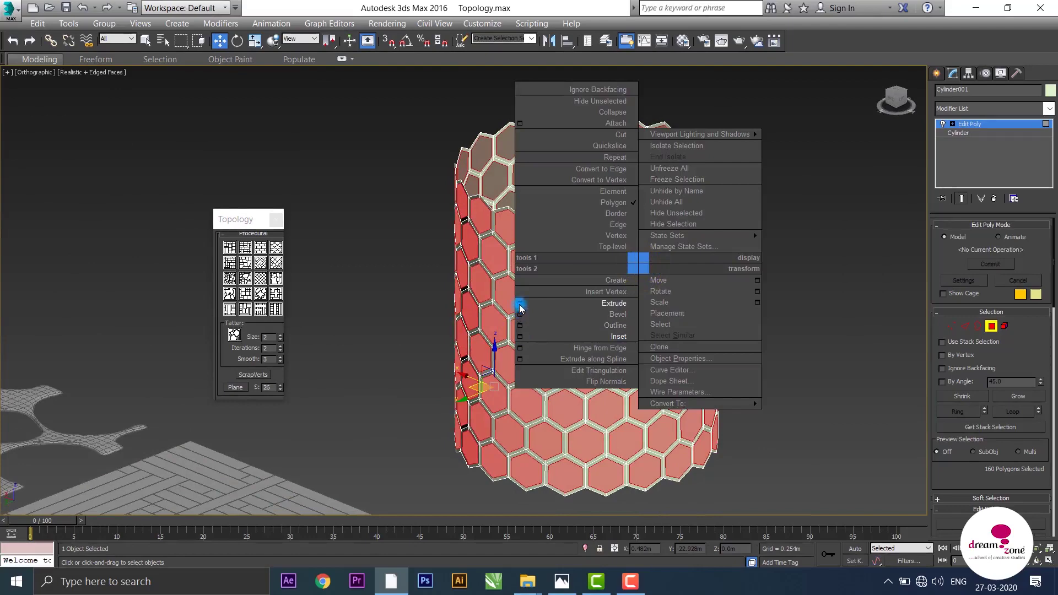
{"action": "left_click", "coordinate": [519, 304]}
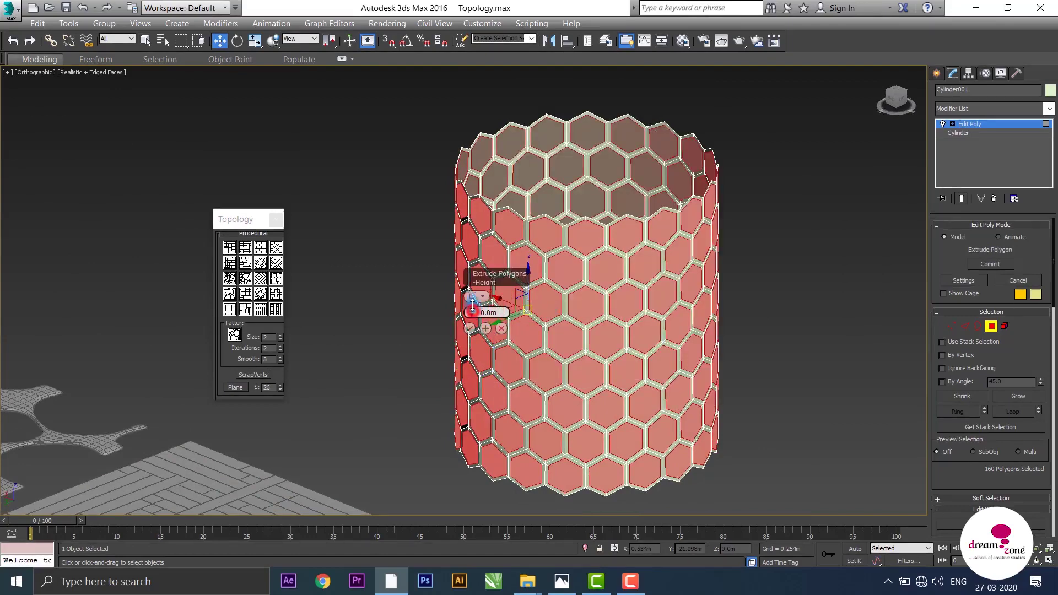
{"action": "left_click_drag", "start_coordinate": [472, 307], "coordinate": [474, 324]}
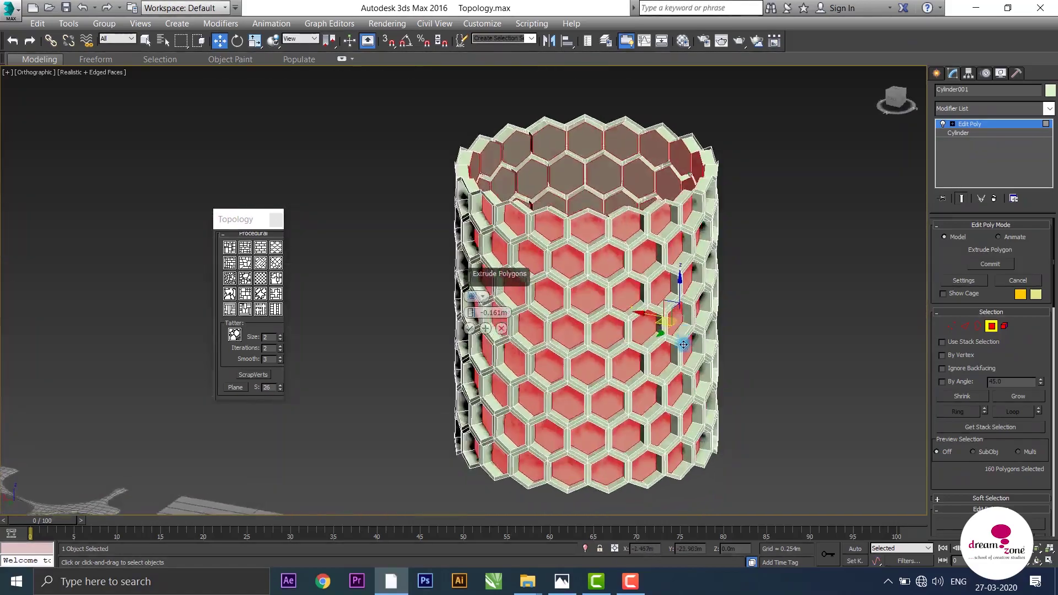
{"action": "mouse_move", "coordinate": [665, 330]}
{"action": "middle_mouse_down", "text": "alt"}
{"action": "mouse_move", "coordinate": [699, 380]}
{"action": "mouse_move", "coordinate": [675, 332]}
{"action": "middle_mouse_up", "text": "alt"}
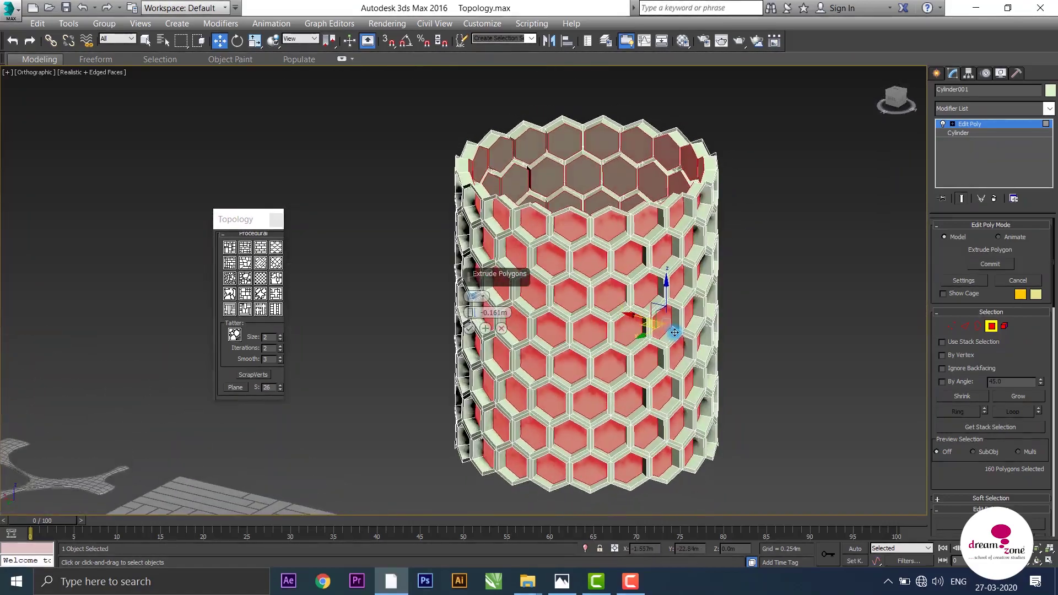
{"action": "left_click", "coordinate": [470, 329]}
- Deselect the polygons, exit Polygon mode and orbit to a low view of the vase
{"action": "left_click", "coordinate": [832, 263]}
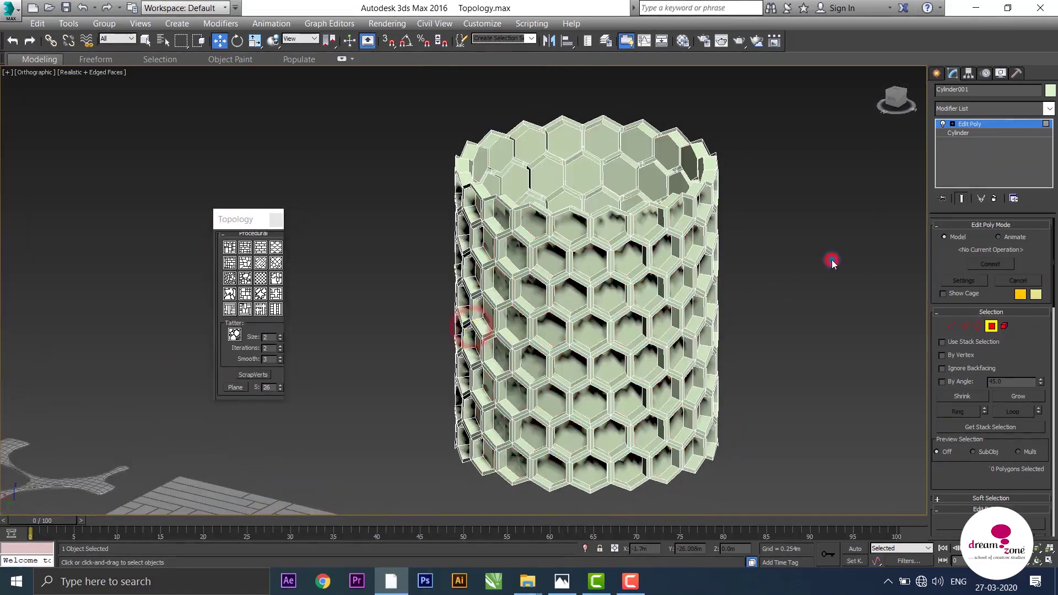
{"action": "mouse_move", "coordinate": [782, 295]}
{"action": "middle_mouse_down", "text": "alt"}
{"action": "mouse_move", "coordinate": [630, 270]}
{"action": "mouse_move", "coordinate": [571, 279]}
{"action": "mouse_move", "coordinate": [493, 255]}
{"action": "mouse_move", "coordinate": [484, 265]}
{"action": "middle_mouse_up", "text": "alt"}
{"action": "scroll", "coordinate": [683, 234], "scroll_direction": "up", "scroll_amount": 5}
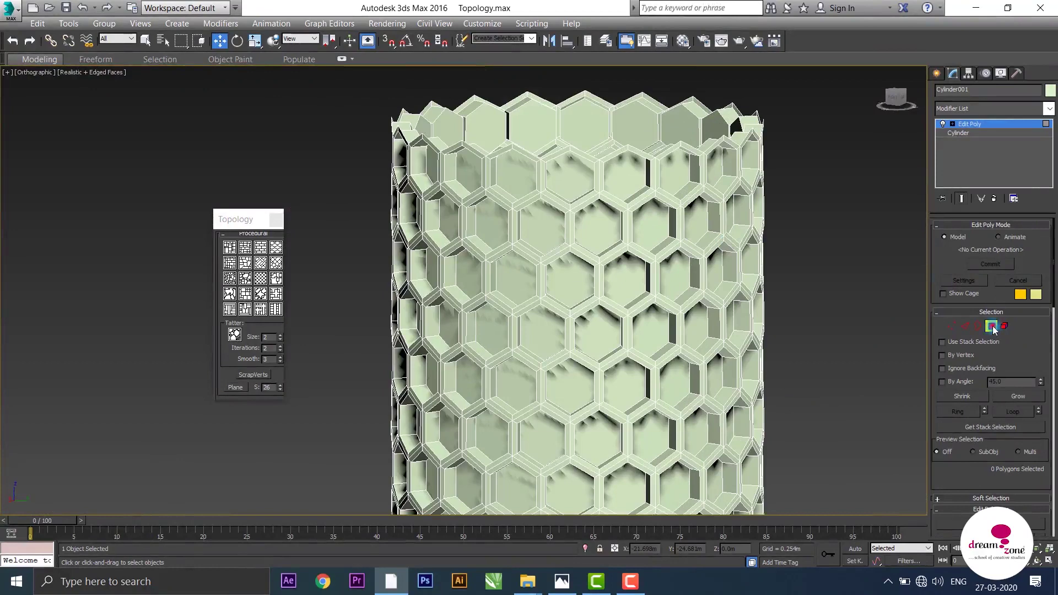
{"action": "left_click", "coordinate": [991, 325]}
{"action": "scroll", "coordinate": [777, 300], "scroll_direction": "down", "scroll_amount": 2}
{"action": "scroll", "coordinate": [758, 304], "scroll_direction": "down", "scroll_amount": 2}
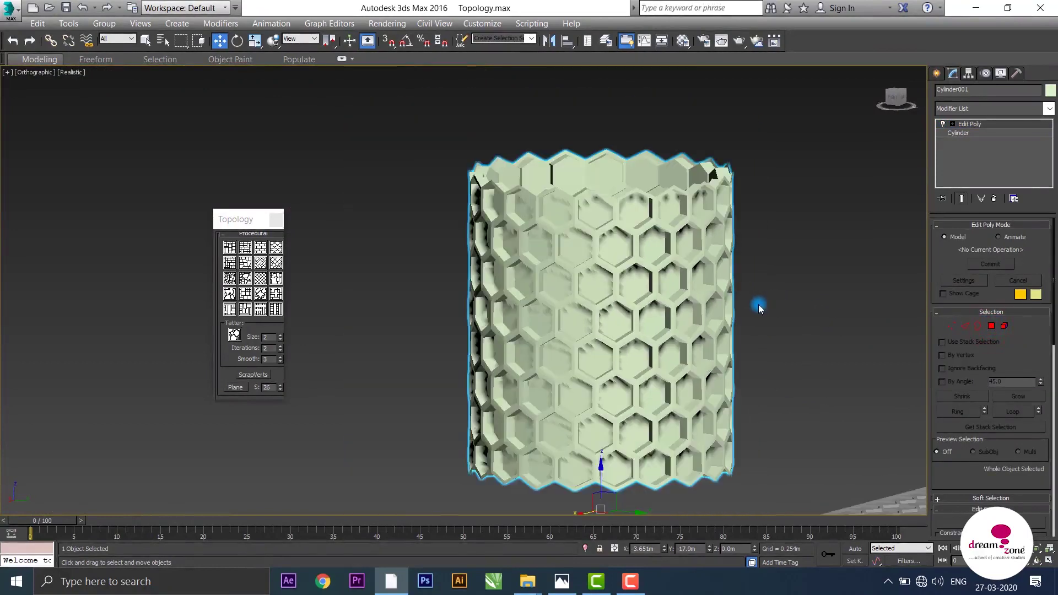
{"action": "mouse_move", "coordinate": [758, 304]}
{"action": "middle_mouse_down", "text": "alt"}
{"action": "mouse_move", "coordinate": [798, 290]}
{"action": "mouse_move", "coordinate": [136, 144]}
{"action": "middle_mouse_up", "text": "alt"}
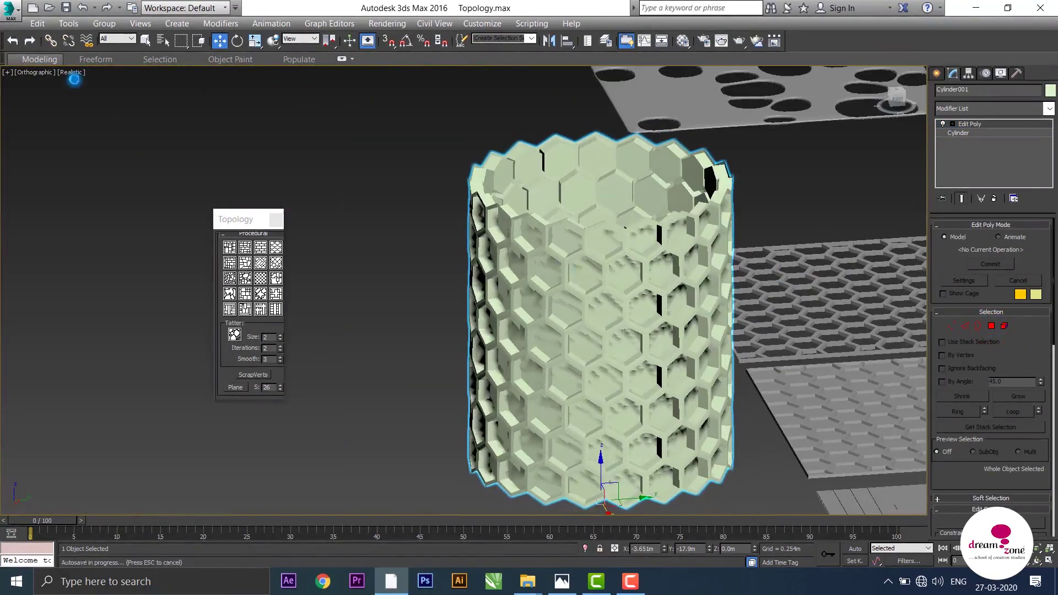
- Switch the viewport to flat shading in Perspective view at near eye level
{"action": "left_click", "coordinate": [74, 75]}
{"action": "left_click", "coordinate": [88, 97]}
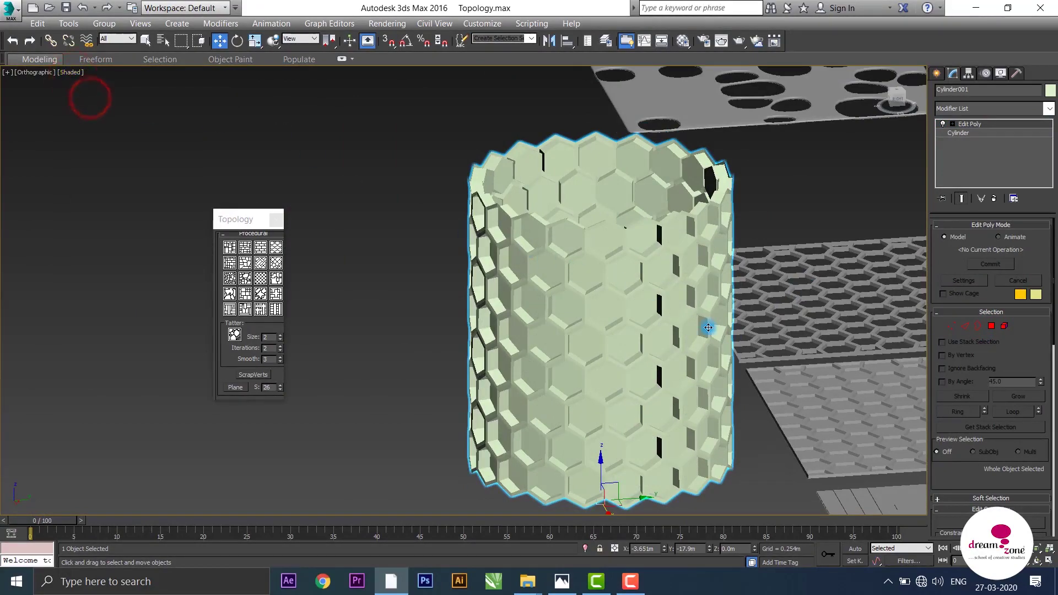
{"action": "key", "text": "p"}
{"action": "scroll", "coordinate": [692, 328], "scroll_direction": "down", "scroll_amount": 3}
{"action": "scroll", "coordinate": [666, 336], "scroll_direction": "down", "scroll_amount": 3}
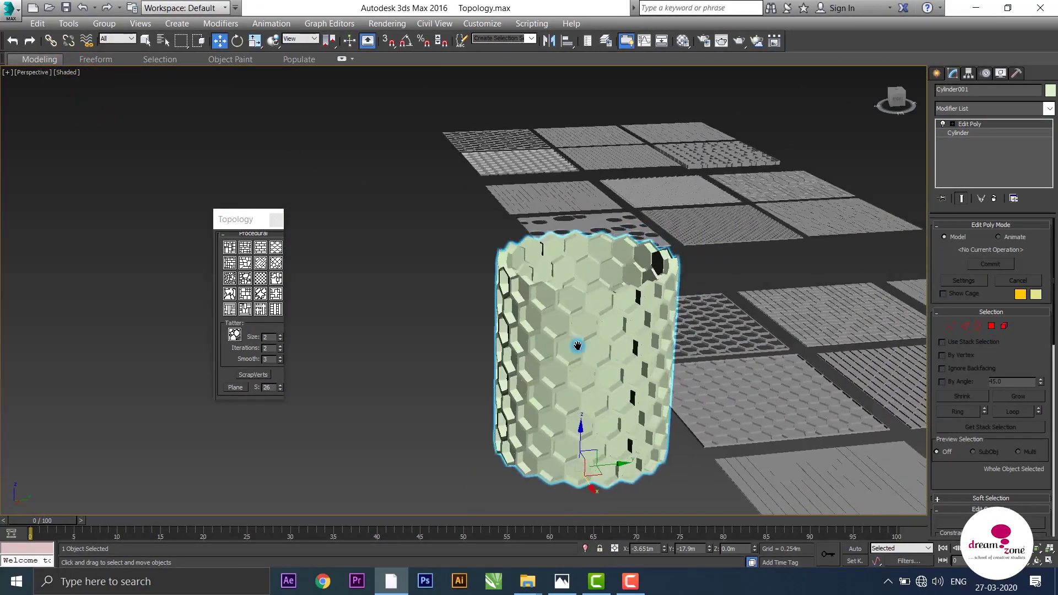
{"action": "mouse_move", "coordinate": [576, 347]}
{"action": "middle_mouse_down", "text": "alt"}
{"action": "mouse_move", "coordinate": [605, 336]}
{"action": "mouse_move", "coordinate": [524, 331]}
{"action": "mouse_move", "coordinate": [499, 349]}
{"action": "mouse_move", "coordinate": [508, 378]}
{"action": "mouse_move", "coordinate": [560, 373]}
{"action": "mouse_move", "coordinate": [551, 380]}
{"action": "middle_mouse_up", "text": "alt"}
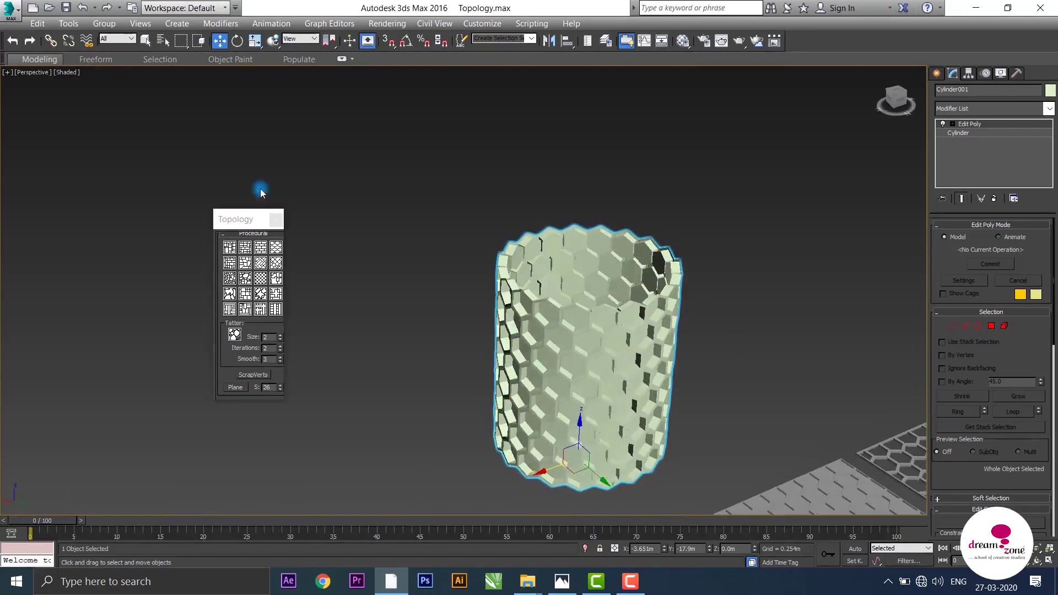
- Switch to Realistic shading and orbit to look down into the honeycomb vase
{"action": "left_click", "coordinate": [66, 72]}
{"action": "left_click", "coordinate": [94, 85]}
{"action": "mouse_move", "coordinate": [456, 295]}
{"action": "middle_mouse_down", "text": "alt"}
{"action": "mouse_move", "coordinate": [513, 281]}
{"action": "mouse_move", "coordinate": [524, 306]}
{"action": "middle_mouse_up", "text": "alt"}
{"action": "scroll", "coordinate": [526, 307], "scroll_direction": "up", "scroll_amount": 5}
{"action": "scroll", "coordinate": [524, 306], "scroll_direction": "down", "scroll_amount": 1}
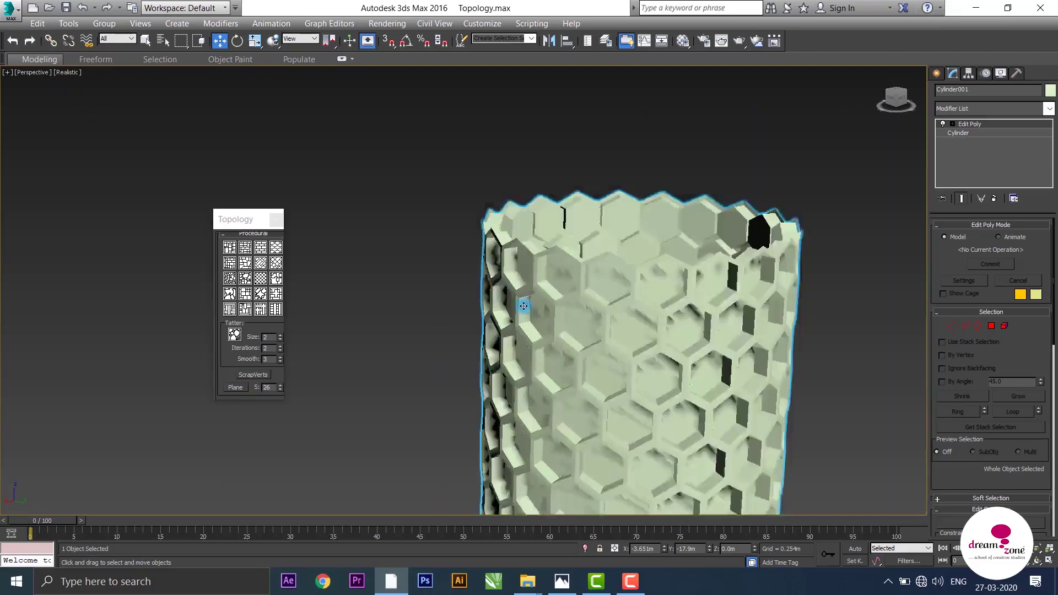
{"action": "scroll", "coordinate": [523, 306], "scroll_direction": "down", "scroll_amount": 3}
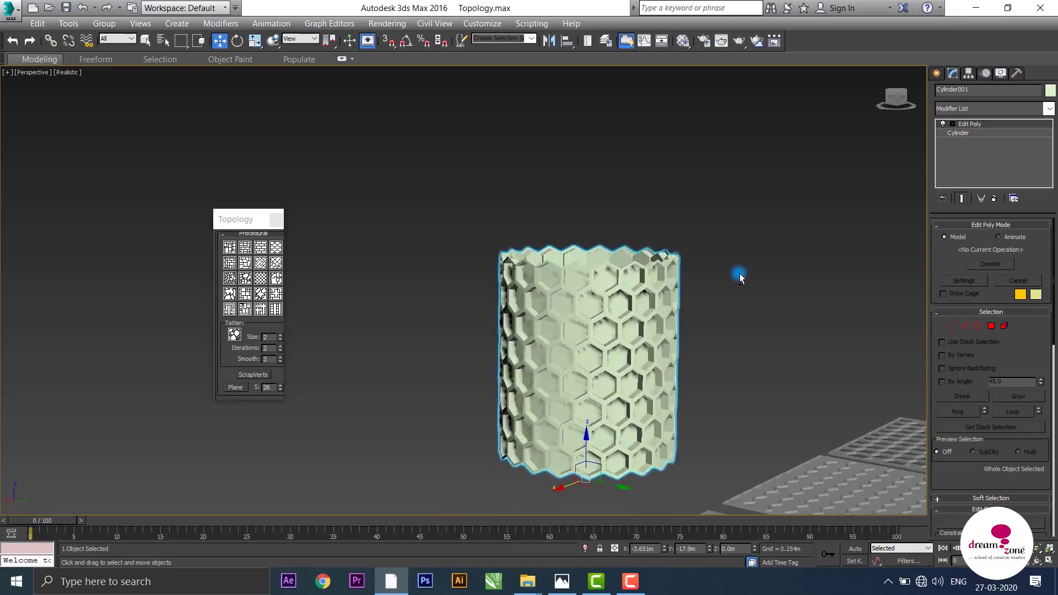
{"action": "mouse_move", "coordinate": [739, 274]}
{"action": "middle_mouse_down", "text": "alt"}
{"action": "mouse_move", "coordinate": [727, 256]}
{"action": "mouse_move", "coordinate": [534, 331]}
{"action": "mouse_move", "coordinate": [460, 314]}
{"action": "mouse_move", "coordinate": [489, 397]}
{"action": "mouse_move", "coordinate": [511, 376]}
{"action": "mouse_move", "coordinate": [514, 314]}
{"action": "mouse_move", "coordinate": [579, 390]}
{"action": "mouse_move", "coordinate": [446, 319]}
{"action": "mouse_move", "coordinate": [514, 357]}
{"action": "mouse_move", "coordinate": [508, 316]}
{"action": "mouse_move", "coordinate": [606, 386]}
{"action": "mouse_move", "coordinate": [640, 437]}
{"action": "mouse_move", "coordinate": [741, 319]}
{"action": "middle_mouse_up", "text": "alt"}
{"action": "scroll", "coordinate": [740, 319], "scroll_direction": "up", "scroll_amount": 2}
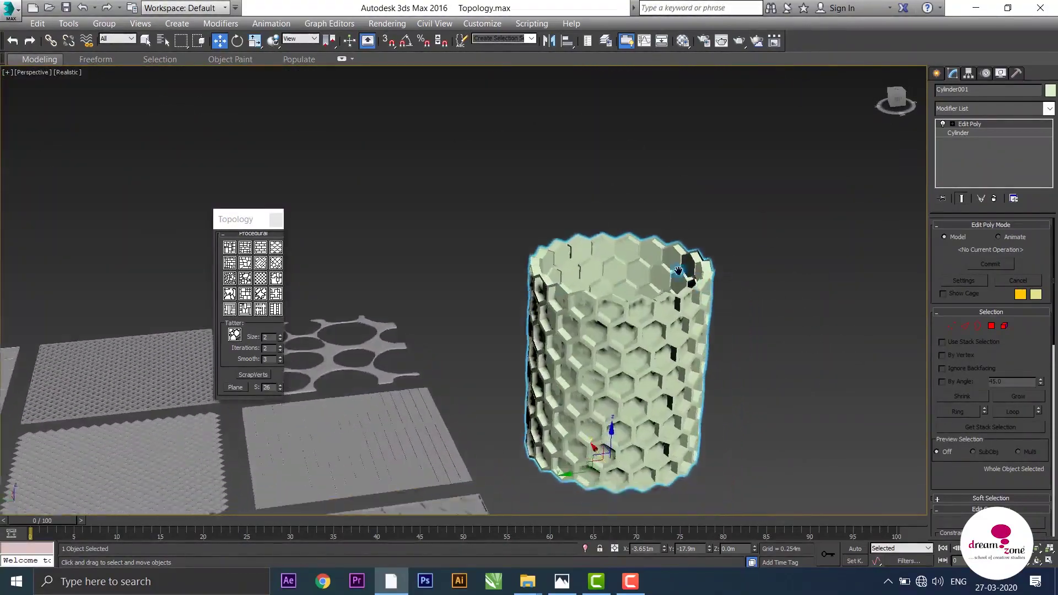
{"action": "scroll", "coordinate": [689, 312], "scroll_direction": "up", "scroll_amount": 4}
{"action": "scroll", "coordinate": [664, 305], "scroll_direction": "up", "scroll_amount": 4}
{"action": "scroll", "coordinate": [640, 302], "scroll_direction": "down", "scroll_amount": 6}
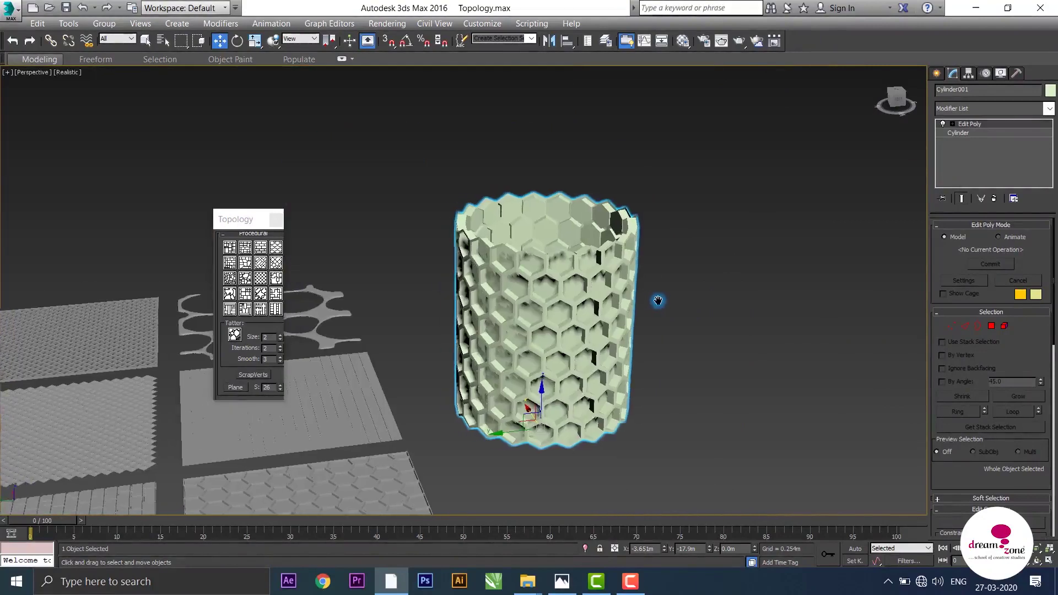
- Undo the inward extrusion and show edged faces on the cylinder
{"action": "key", "text": "ctrl+z"}
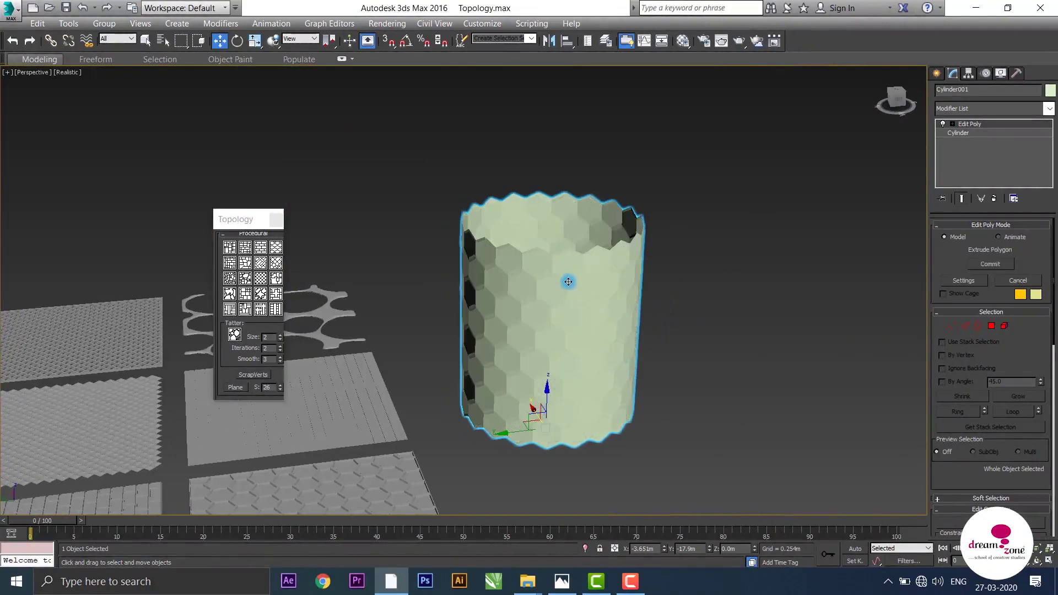
{"action": "scroll", "coordinate": [567, 282], "scroll_direction": "up", "scroll_amount": 5}
{"action": "middle_click_drag", "start_coordinate": [548, 295], "coordinate": [550, 314]}
{"action": "scroll", "coordinate": [550, 314], "scroll_direction": "down", "scroll_amount": 4}
{"action": "key", "text": "F4"}
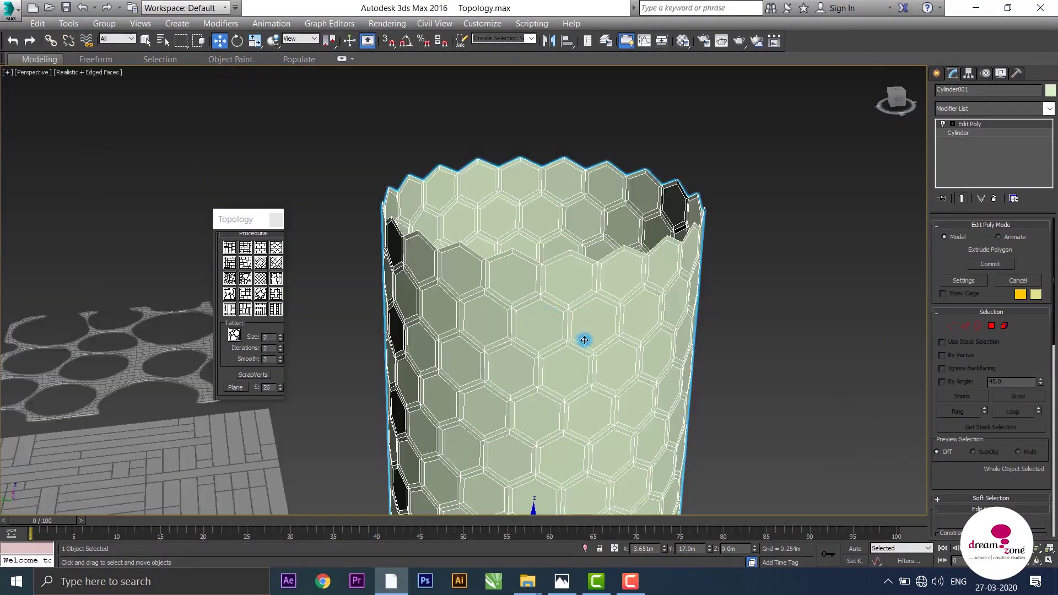
{"action": "scroll", "coordinate": [584, 340], "scroll_direction": "down", "scroll_amount": 3}
- Delete all 160 hexagon cell faces in Polygon mode, then exit sub-object mode
{"action": "left_click", "coordinate": [990, 325]}
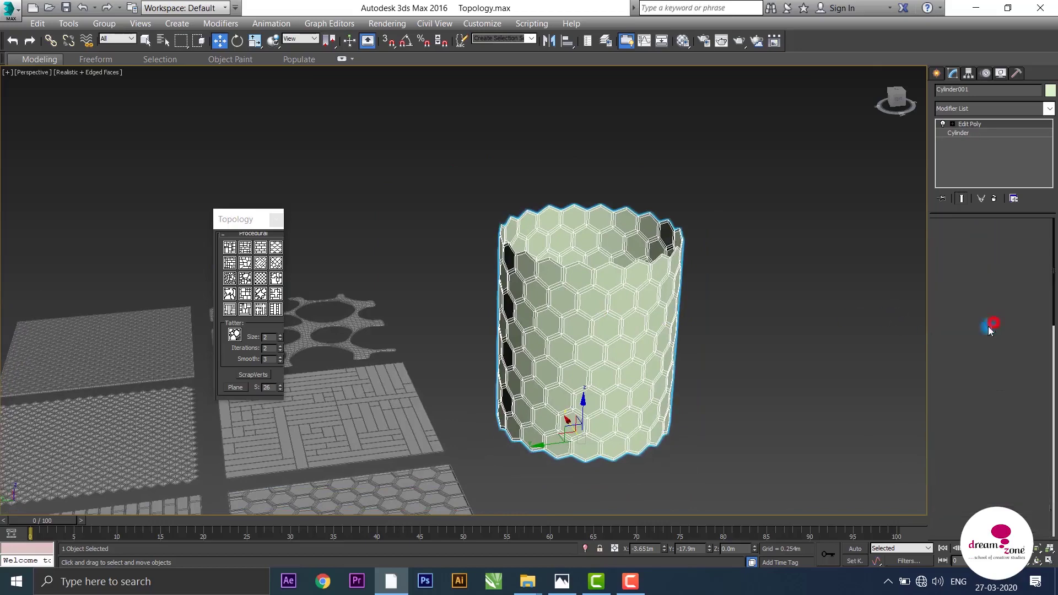
{"action": "key", "text": "ctrl+a"}
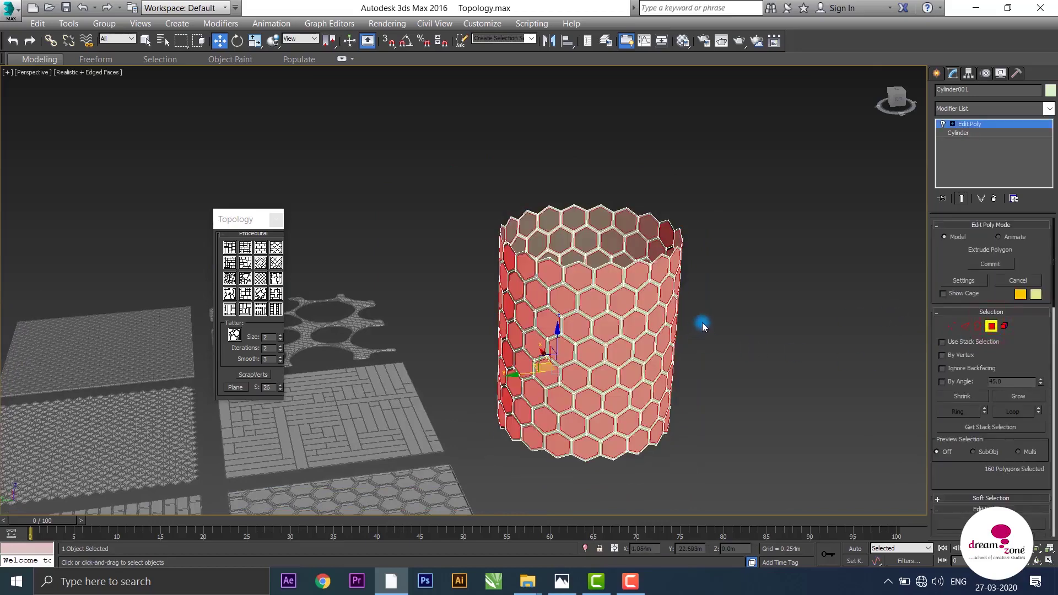
{"action": "key", "text": "Delete"}
{"action": "left_click", "coordinate": [992, 329]}
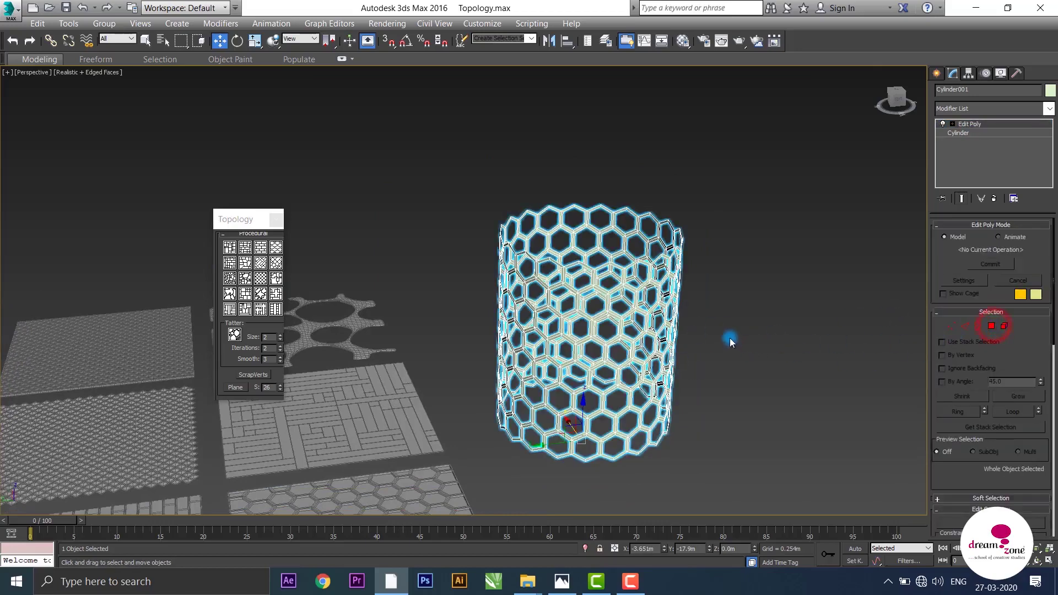
{"action": "mouse_move", "coordinate": [729, 338]}
{"action": "middle_mouse_down", "text": "alt"}
{"action": "mouse_move", "coordinate": [724, 370]}
{"action": "mouse_move", "coordinate": [710, 292]}
{"action": "middle_mouse_up", "text": "alt"}
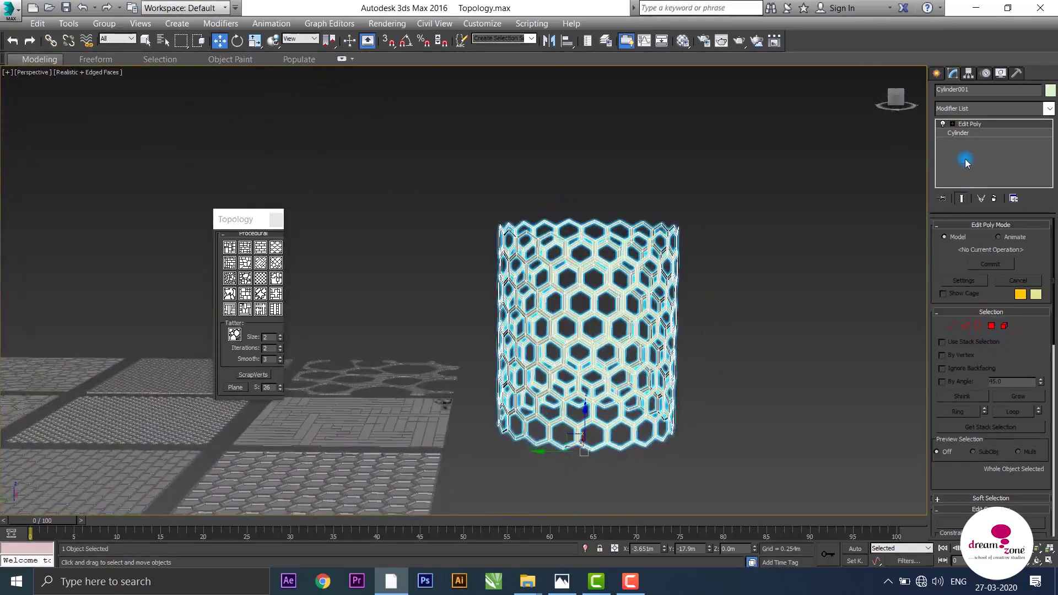
- Add a Shell modifier to the hexagon lattice on Cylinder001
{"action": "left_click", "coordinate": [965, 113]}
{"action": "type", "text": "sh"}
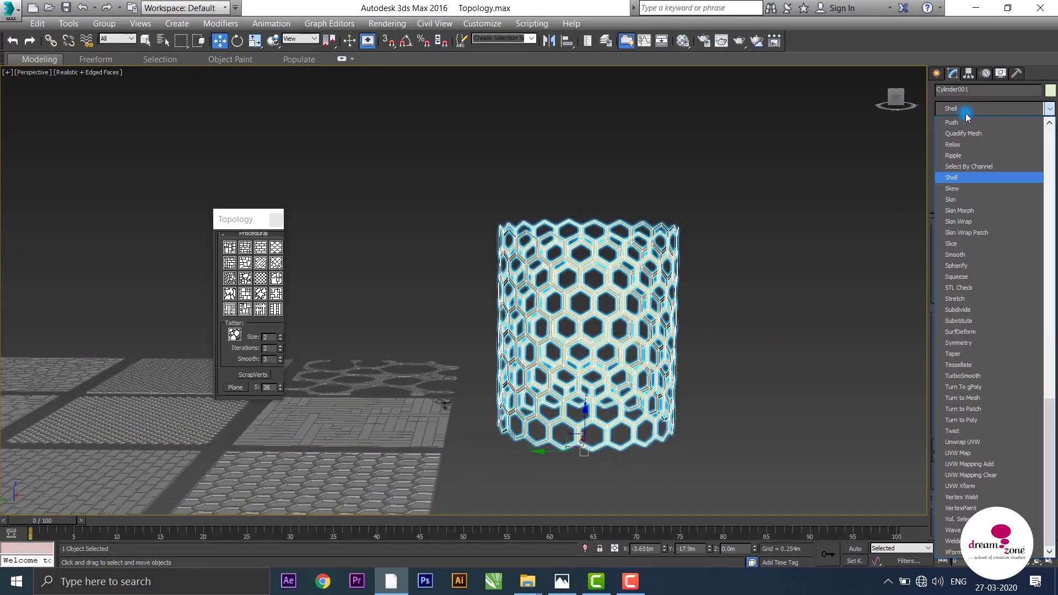
{"action": "left_click", "coordinate": [948, 177]}
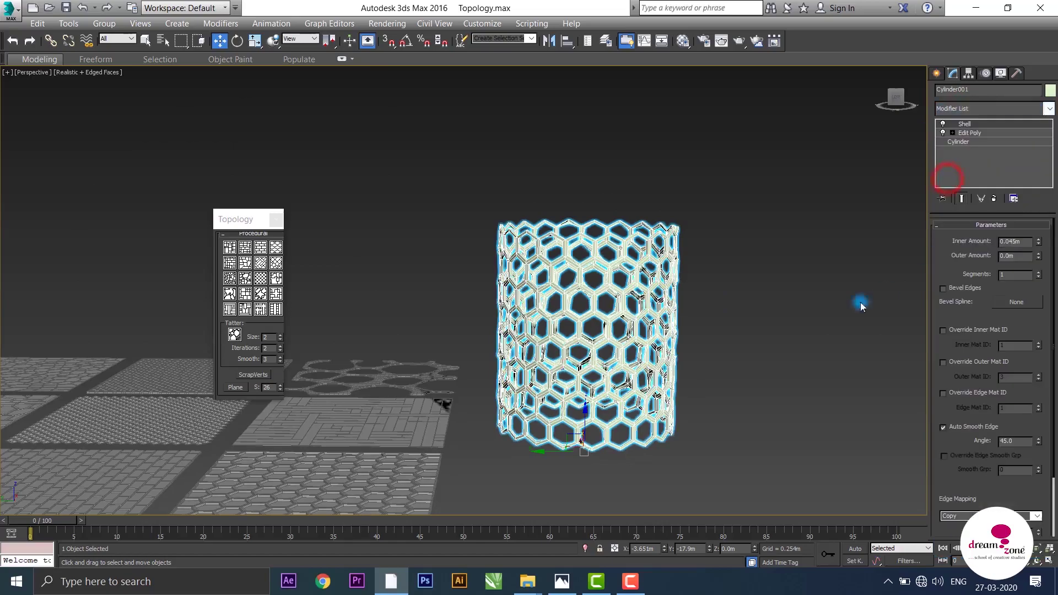
{"action": "mouse_move", "coordinate": [711, 264]}
{"action": "middle_mouse_down", "text": "alt"}
{"action": "mouse_move", "coordinate": [747, 282]}
{"action": "mouse_move", "coordinate": [770, 248]}
{"action": "middle_mouse_up", "text": "alt"}
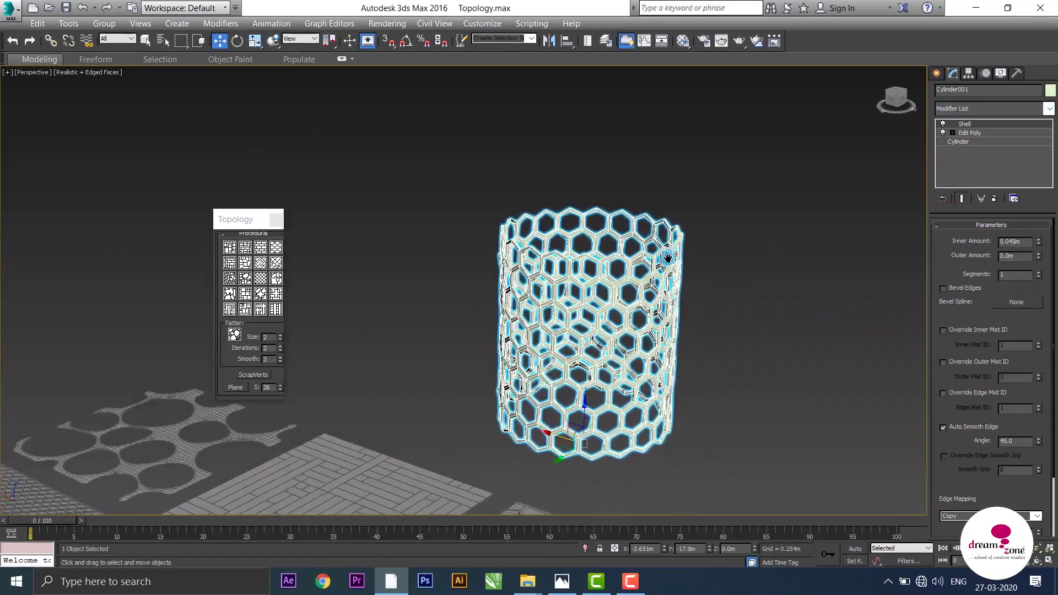
{"action": "scroll", "coordinate": [655, 249], "scroll_direction": "up", "scroll_amount": 10}
{"action": "scroll", "coordinate": [654, 249], "scroll_direction": "down", "scroll_amount": 10}
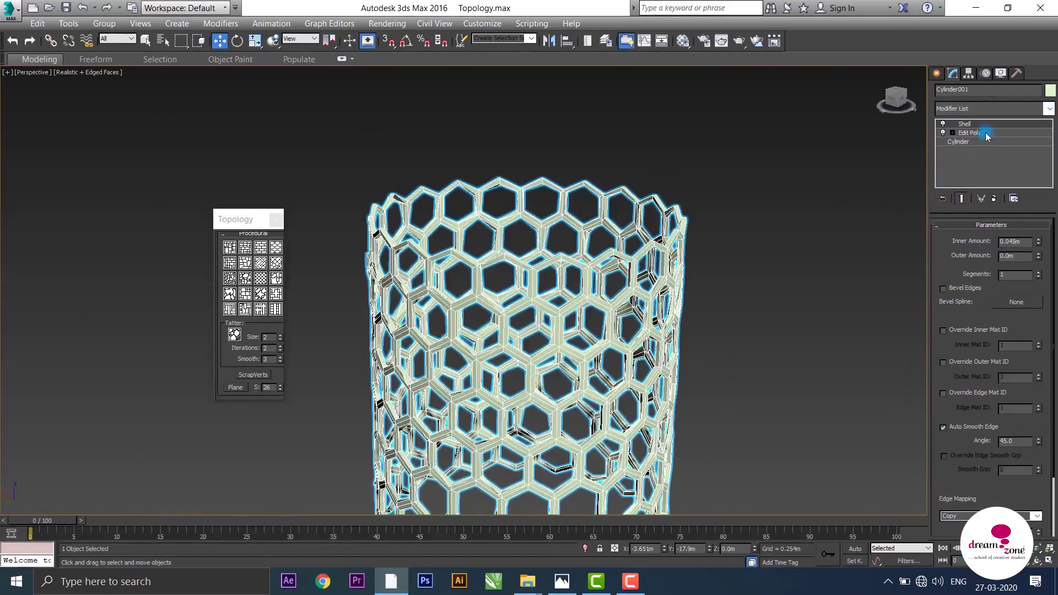
- Orbit and zoom around the shelled lattice, ending in a side view
{"action": "left_click", "coordinate": [974, 109]}
{"action": "right_click", "coordinate": [765, 224]}
{"action": "scroll", "coordinate": [750, 275], "scroll_direction": "down", "scroll_amount": 5}
{"action": "mouse_move", "coordinate": [751, 263]}
{"action": "middle_mouse_down", "text": "alt"}
{"action": "mouse_move", "coordinate": [738, 339]}
{"action": "mouse_move", "coordinate": [697, 309]}
{"action": "middle_mouse_up", "text": "alt"}
{"action": "scroll", "coordinate": [694, 224], "scroll_direction": "up", "scroll_amount": 5}
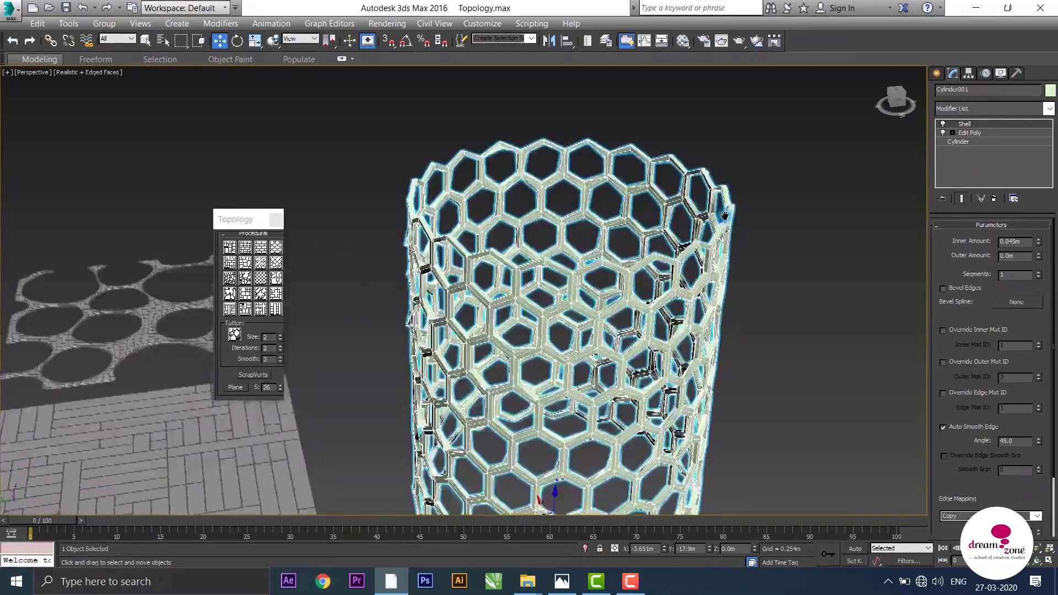
{"action": "scroll", "coordinate": [694, 223], "scroll_direction": "up", "scroll_amount": 3}
{"action": "scroll", "coordinate": [694, 223], "scroll_direction": "down", "scroll_amount": 5}
{"action": "mouse_move", "coordinate": [685, 213]}
{"action": "middle_mouse_down", "text": "alt"}
{"action": "mouse_move", "coordinate": [626, 213]}
{"action": "mouse_move", "coordinate": [613, 181]}
{"action": "mouse_move", "coordinate": [565, 207]}
{"action": "mouse_move", "coordinate": [653, 246]}
{"action": "mouse_move", "coordinate": [696, 246]}
{"action": "middle_mouse_up", "text": "alt"}
- Set the Shell inner amount to 0.037m for thin solid struts
{"action": "left_click_drag", "start_coordinate": [1039, 243], "coordinate": [1047, 234]}
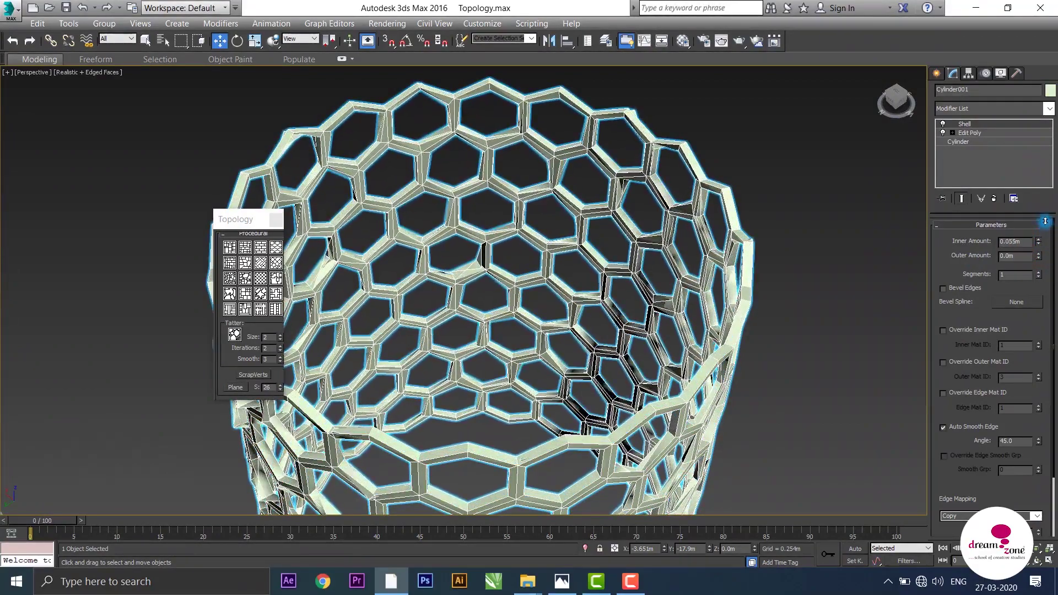
{"action": "scroll", "coordinate": [696, 284], "scroll_direction": "down", "scroll_amount": 5}
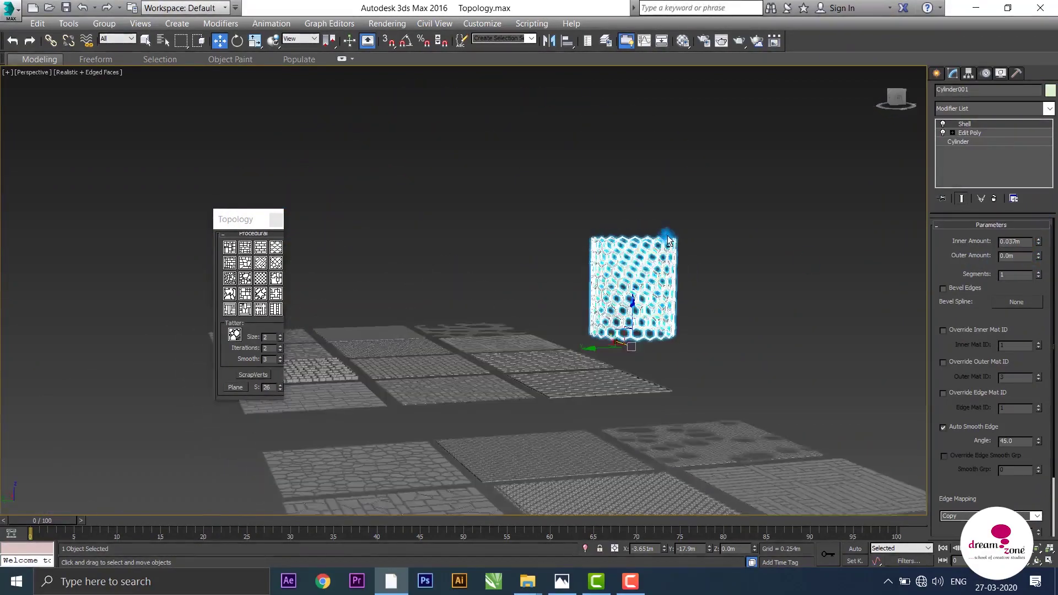
{"action": "scroll", "coordinate": [642, 245], "scroll_direction": "up", "scroll_amount": 8}
{"action": "scroll", "coordinate": [746, 259], "scroll_direction": "down", "scroll_amount": 3}
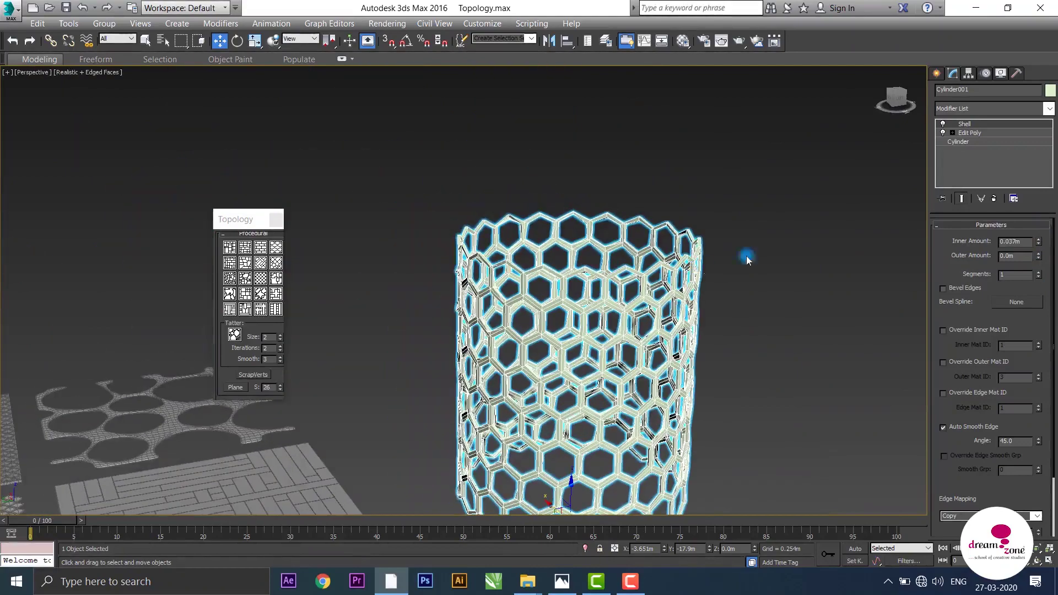
- Add a TurboSmooth modifier above the Shell on Cylinder001
{"action": "left_click", "coordinate": [999, 113]}
{"action": "key", "text": "t"}
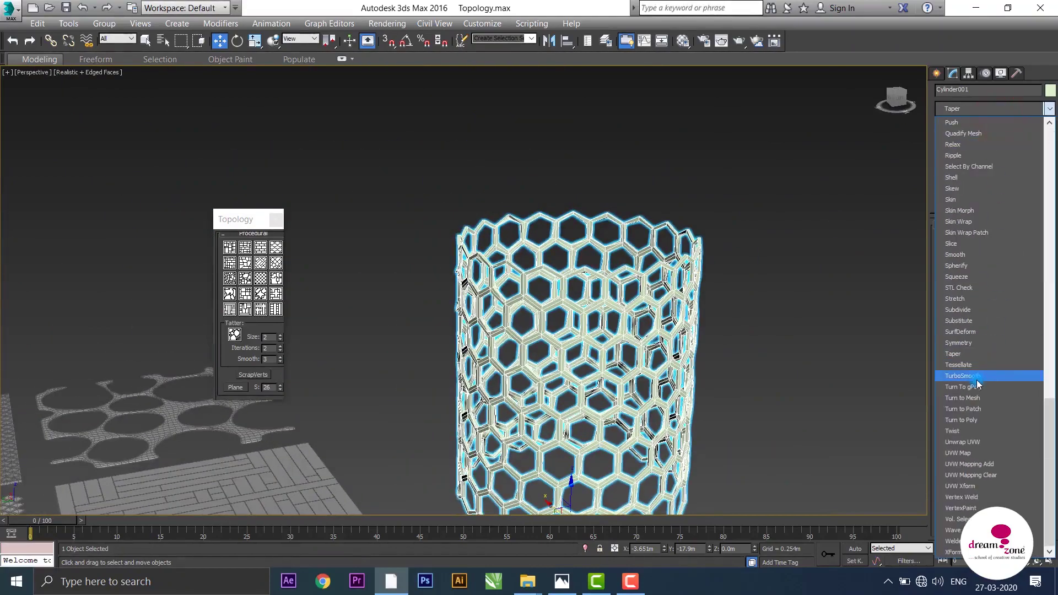
{"action": "left_click", "coordinate": [975, 377]}
{"action": "scroll", "coordinate": [716, 259], "scroll_direction": "down", "scroll_amount": 3}
{"action": "scroll", "coordinate": [693, 238], "scroll_direction": "down", "scroll_amount": 3}
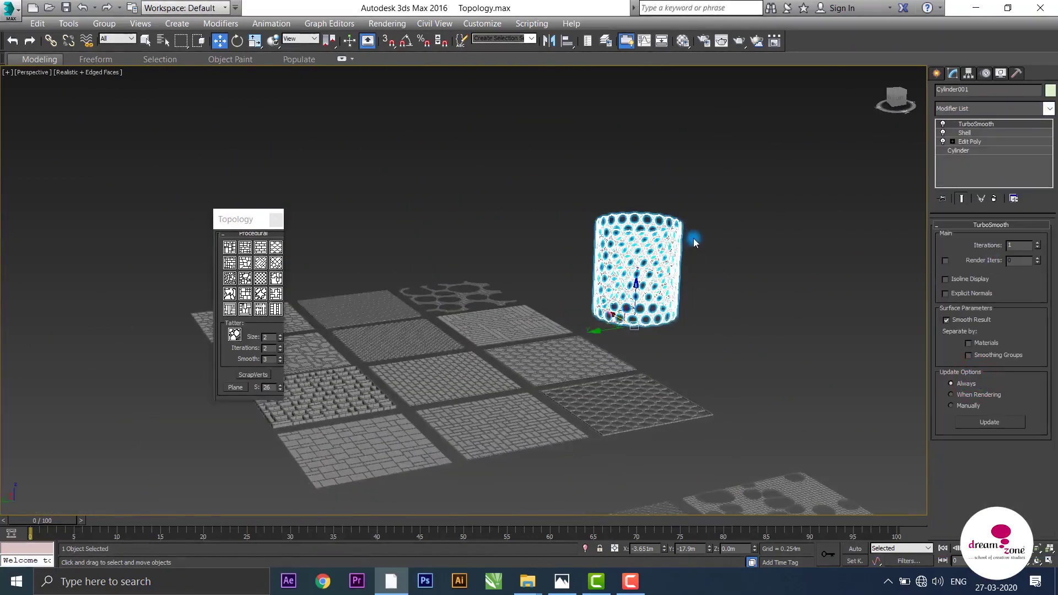
{"action": "scroll", "coordinate": [693, 238], "scroll_direction": "up", "scroll_amount": 5}
{"action": "scroll", "coordinate": [680, 243], "scroll_direction": "down", "scroll_amount": 4}
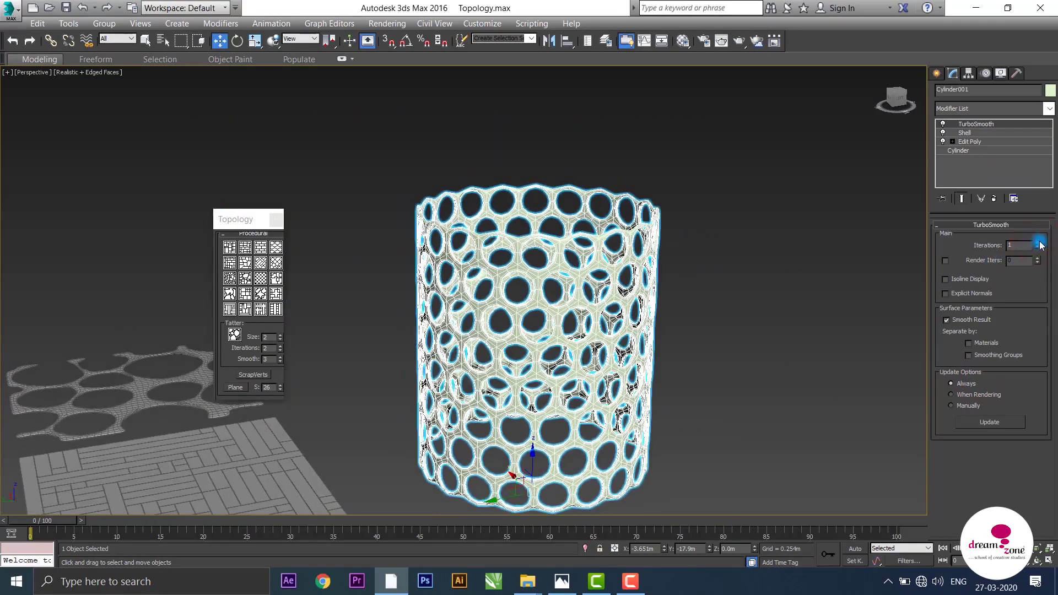
- Raise TurboSmooth iterations to 2 and view the vase without polygon edges
{"action": "left_click", "coordinate": [1037, 242]}
{"action": "key", "text": "F4"}
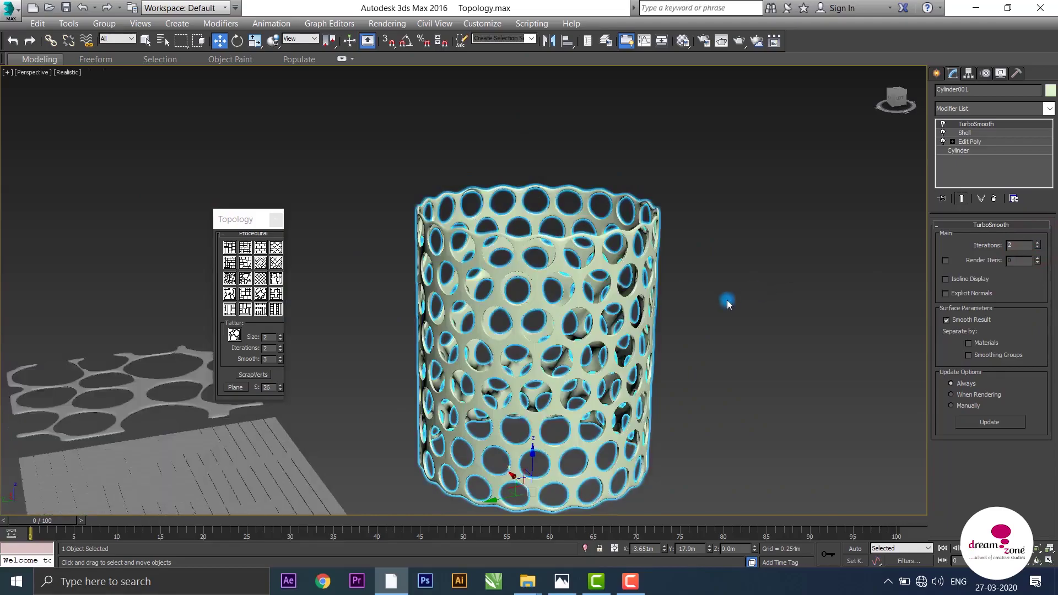
{"action": "mouse_move", "coordinate": [709, 280]}
{"action": "middle_mouse_down", "text": "alt"}
{"action": "mouse_move", "coordinate": [667, 220]}
{"action": "mouse_move", "coordinate": [652, 159]}
{"action": "mouse_move", "coordinate": [670, 46]}
{"action": "mouse_move", "coordinate": [673, 342]}
{"action": "mouse_move", "coordinate": [685, 374]}
{"action": "mouse_move", "coordinate": [692, 283]}
{"action": "mouse_move", "coordinate": [665, 200]}
{"action": "mouse_move", "coordinate": [661, 276]}
{"action": "mouse_move", "coordinate": [617, 321]}
{"action": "mouse_move", "coordinate": [573, 304]}
{"action": "mouse_move", "coordinate": [492, 323]}
{"action": "mouse_move", "coordinate": [531, 279]}
{"action": "mouse_move", "coordinate": [738, 286]}
{"action": "mouse_move", "coordinate": [760, 316]}
{"action": "mouse_move", "coordinate": [588, 304]}
{"action": "mouse_move", "coordinate": [586, 256]}
{"action": "mouse_move", "coordinate": [628, 232]}
{"action": "mouse_move", "coordinate": [677, 253]}
{"action": "mouse_move", "coordinate": [673, 283]}
{"action": "mouse_move", "coordinate": [593, 316]}
{"action": "middle_mouse_up", "text": "alt"}
{"action": "scroll", "coordinate": [588, 304], "scroll_direction": "up", "scroll_amount": 5}
{"action": "scroll", "coordinate": [587, 304], "scroll_direction": "down", "scroll_amount": 4}
{"action": "scroll", "coordinate": [593, 316], "scroll_direction": "down", "scroll_amount": 3}
{"action": "scroll", "coordinate": [653, 286], "scroll_direction": "down", "scroll_amount": 5}
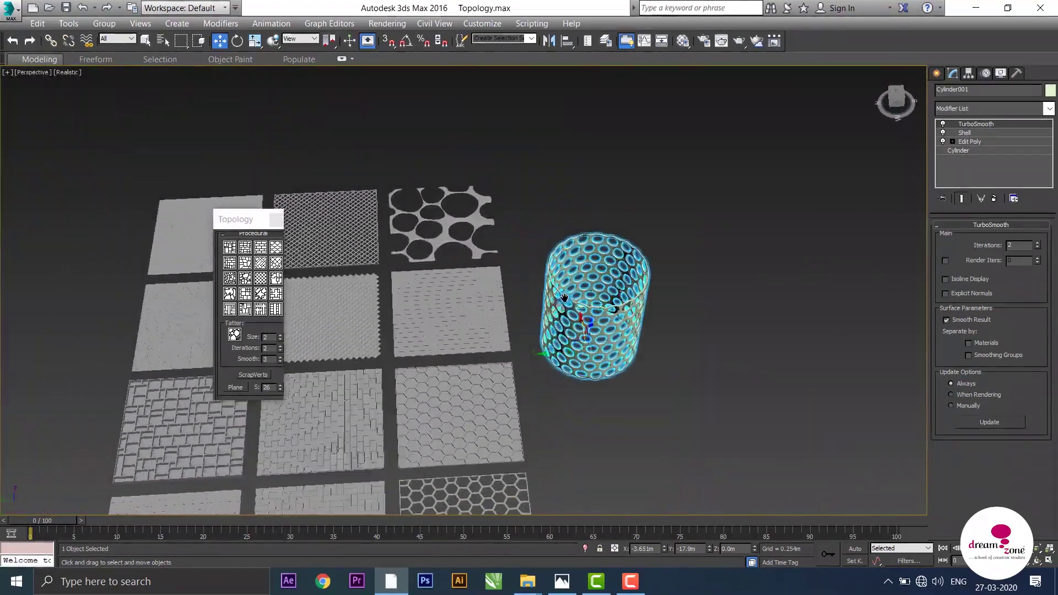
{"action": "middle_click_drag", "start_coordinate": [692, 264], "coordinate": [660, 263], "text": "alt"}
{"action": "scroll", "coordinate": [689, 211], "scroll_direction": "up", "scroll_amount": 4}
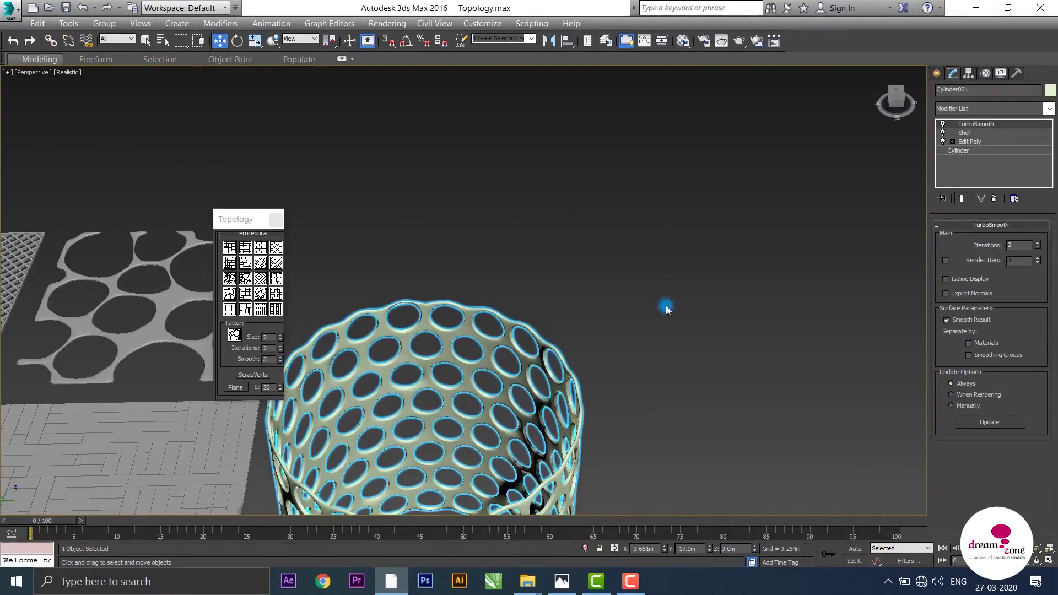
{"action": "mouse_move", "coordinate": [666, 305]}
{"action": "middle_mouse_down"}
{"action": "mouse_move", "coordinate": [589, 317]}
{"action": "mouse_move", "coordinate": [623, 435]}
{"action": "mouse_move", "coordinate": [618, 424]}
{"action": "middle_mouse_up"}
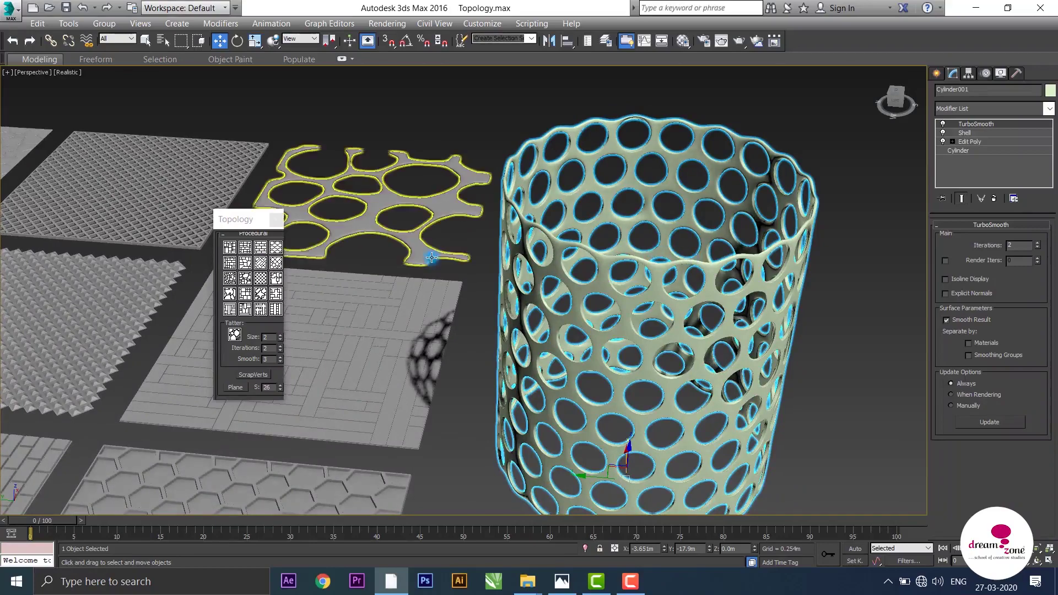
{"action": "scroll", "coordinate": [435, 257], "scroll_direction": "down", "scroll_amount": 3}
{"action": "scroll", "coordinate": [503, 267], "scroll_direction": "down", "scroll_amount": 2}
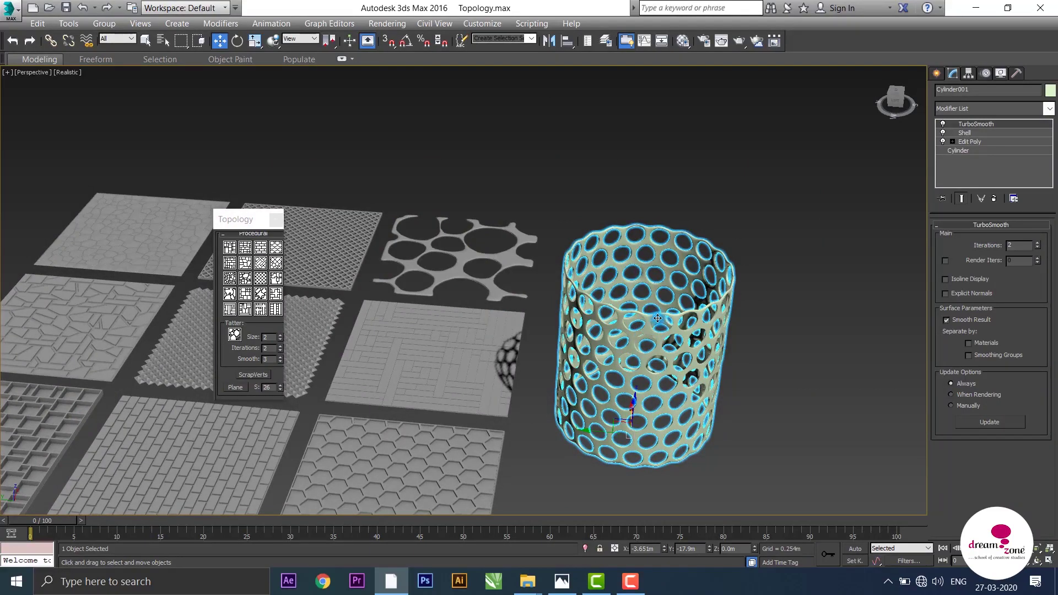
{"action": "scroll", "coordinate": [657, 318], "scroll_direction": "down", "scroll_amount": 3}
{"action": "scroll", "coordinate": [667, 285], "scroll_direction": "down", "scroll_amount": 1}
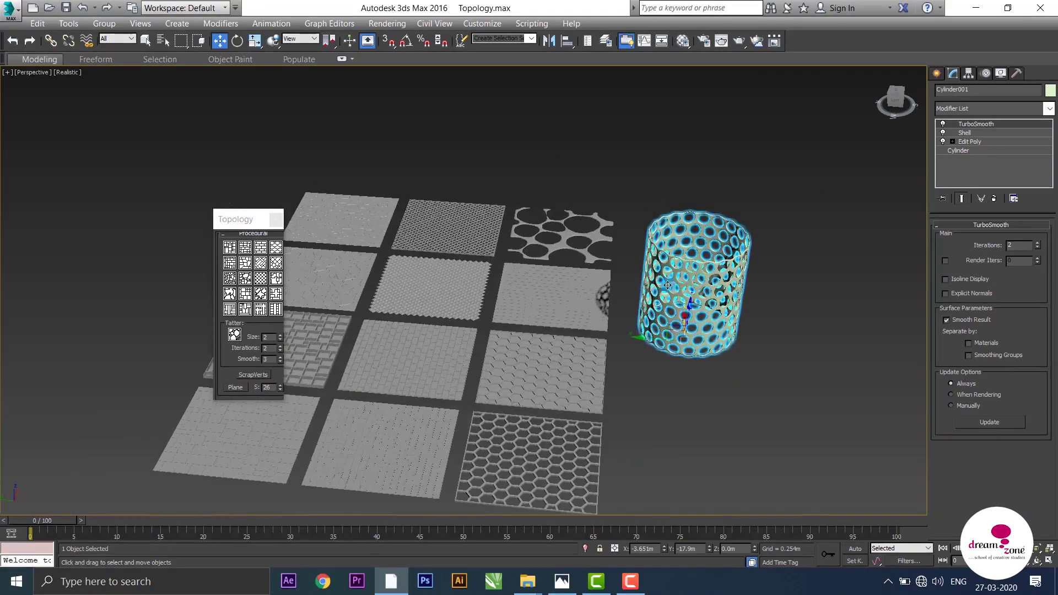